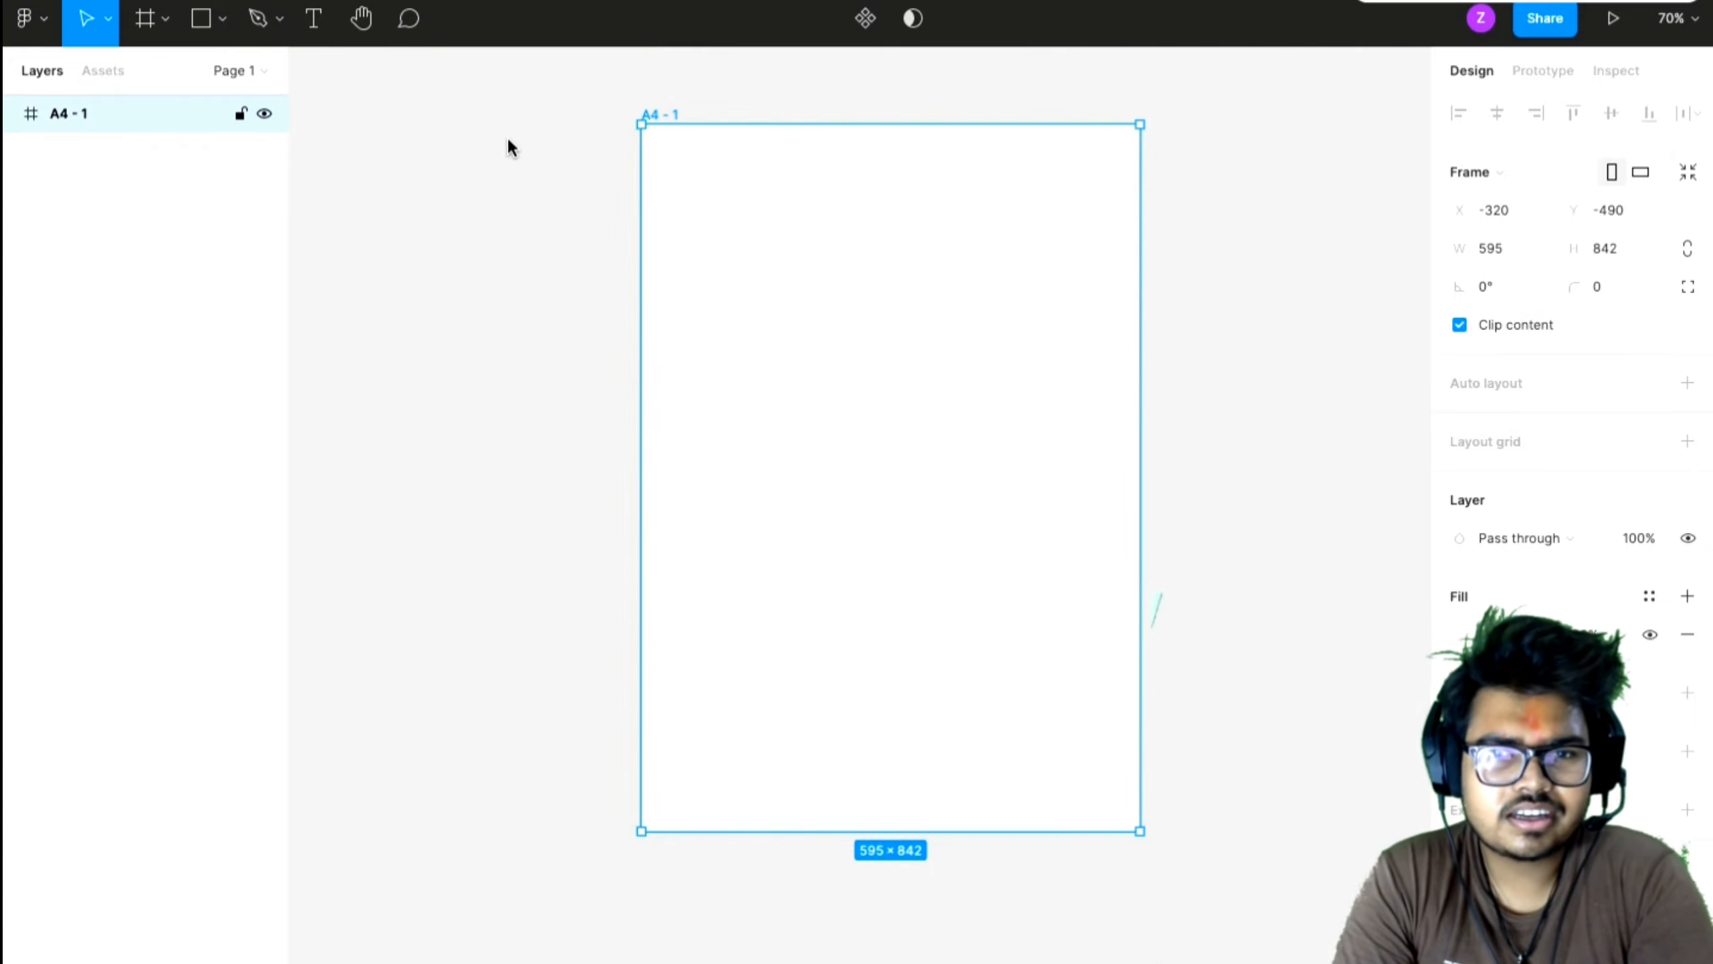
- Rename the A4 frame as glass
double_click(665, 114)
type("glass")
left_click(370, 367)
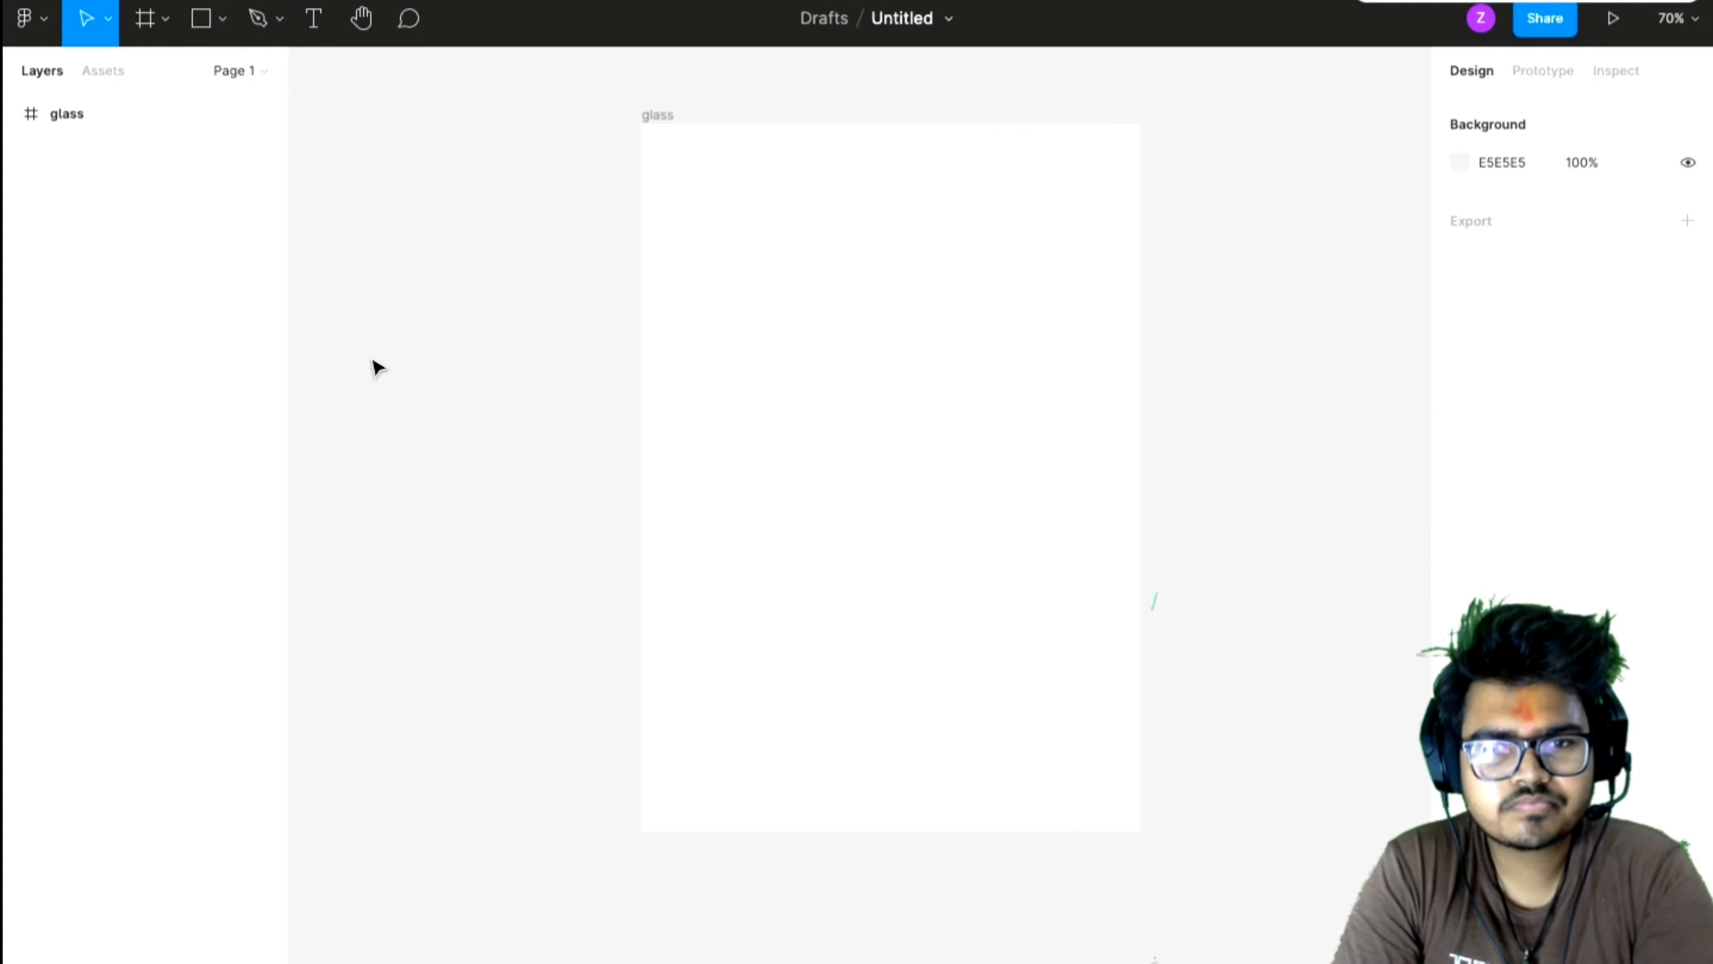
- Change the glass frame's solid fill to light pink (FFA6A6)
left_click(669, 379)
scroll(564, 367, "up", 5)
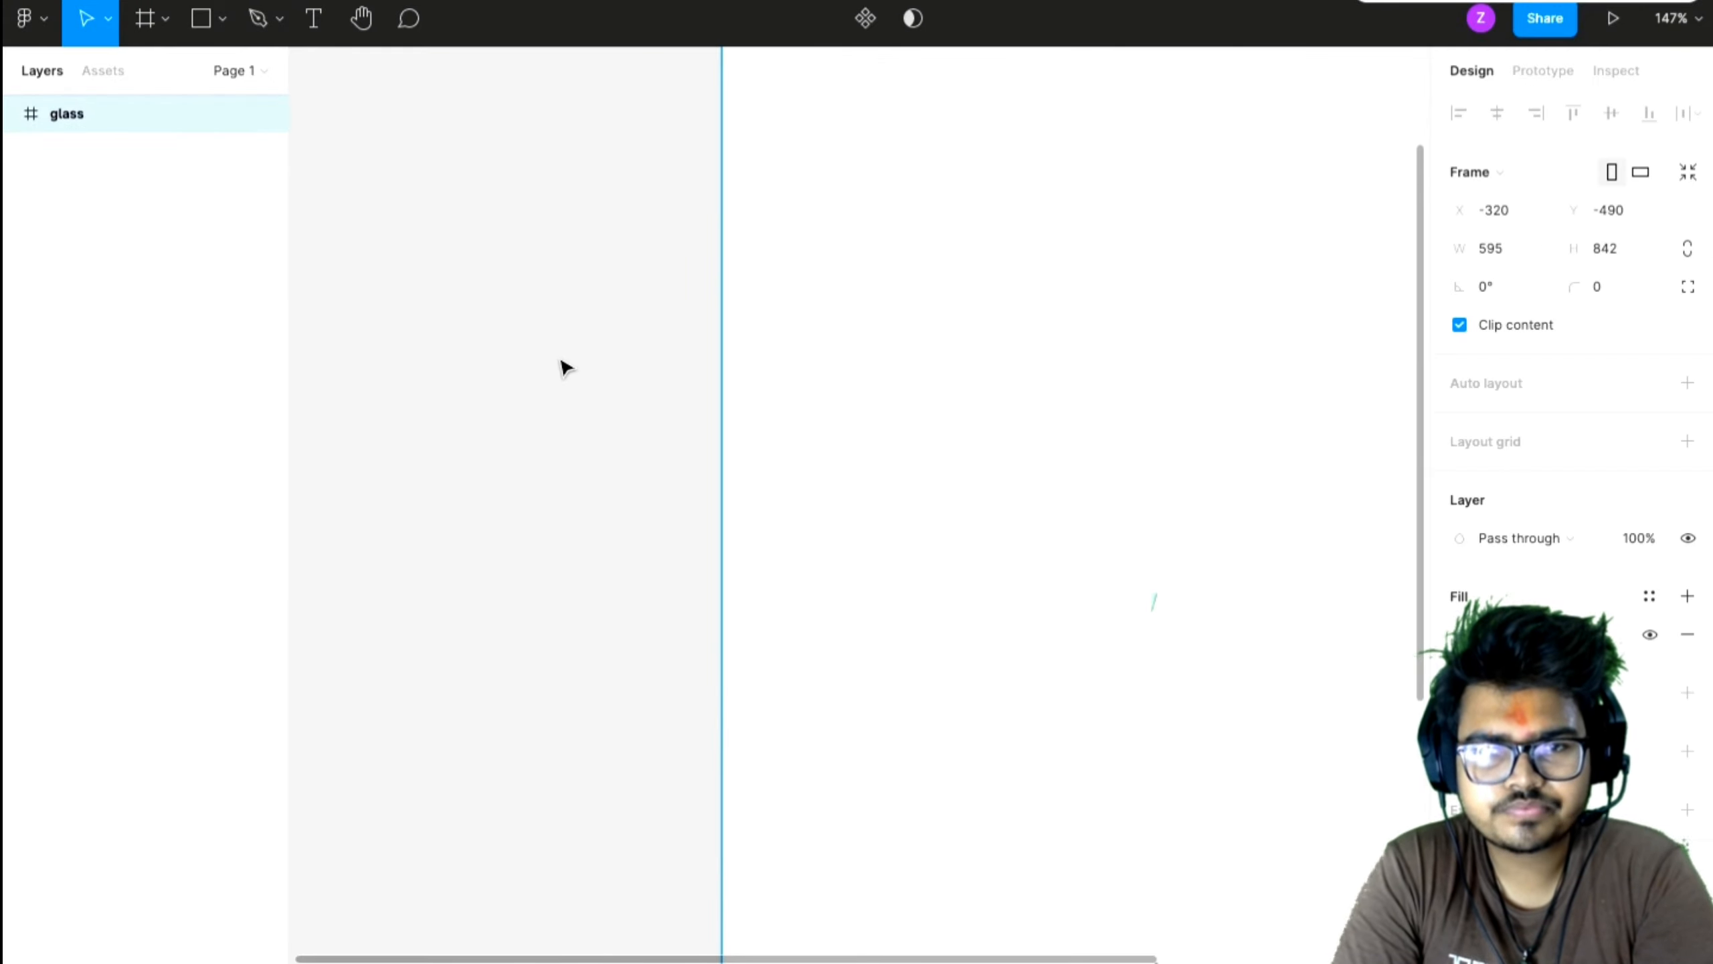
scroll(564, 367, "down", 5)
scroll(757, 355, "right", 2)
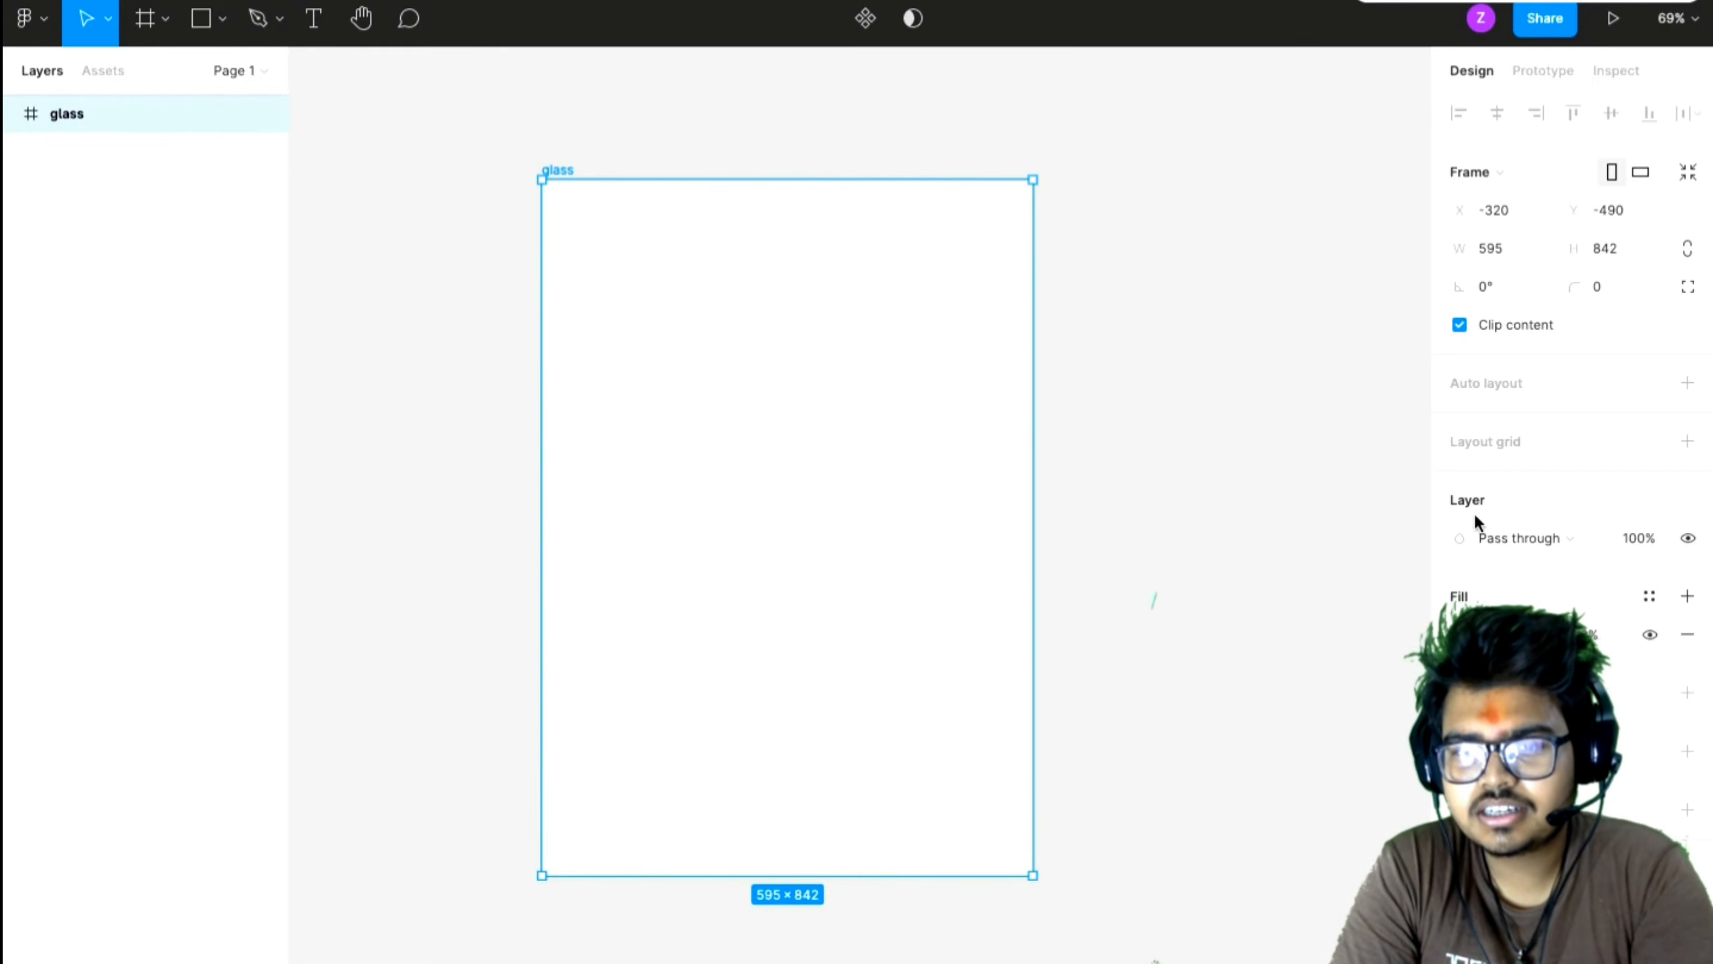
left_click(1459, 634)
left_click_drag(1296, 388, 1244, 365)
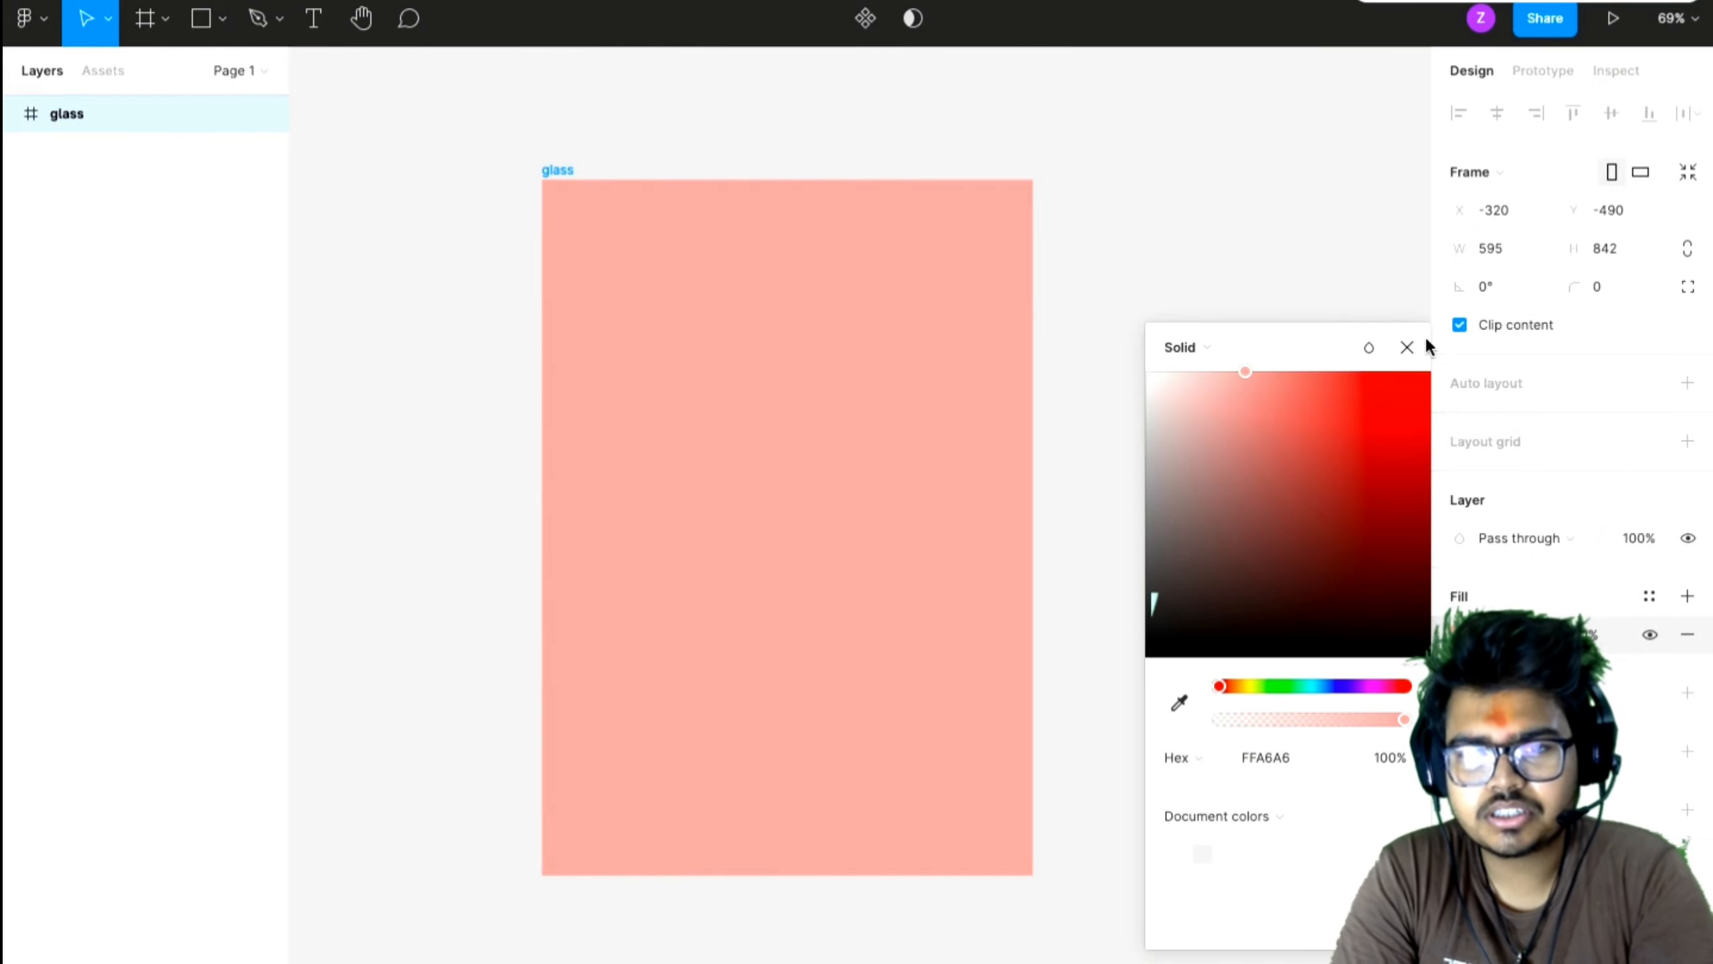
left_click(1407, 347)
left_click(1301, 385)
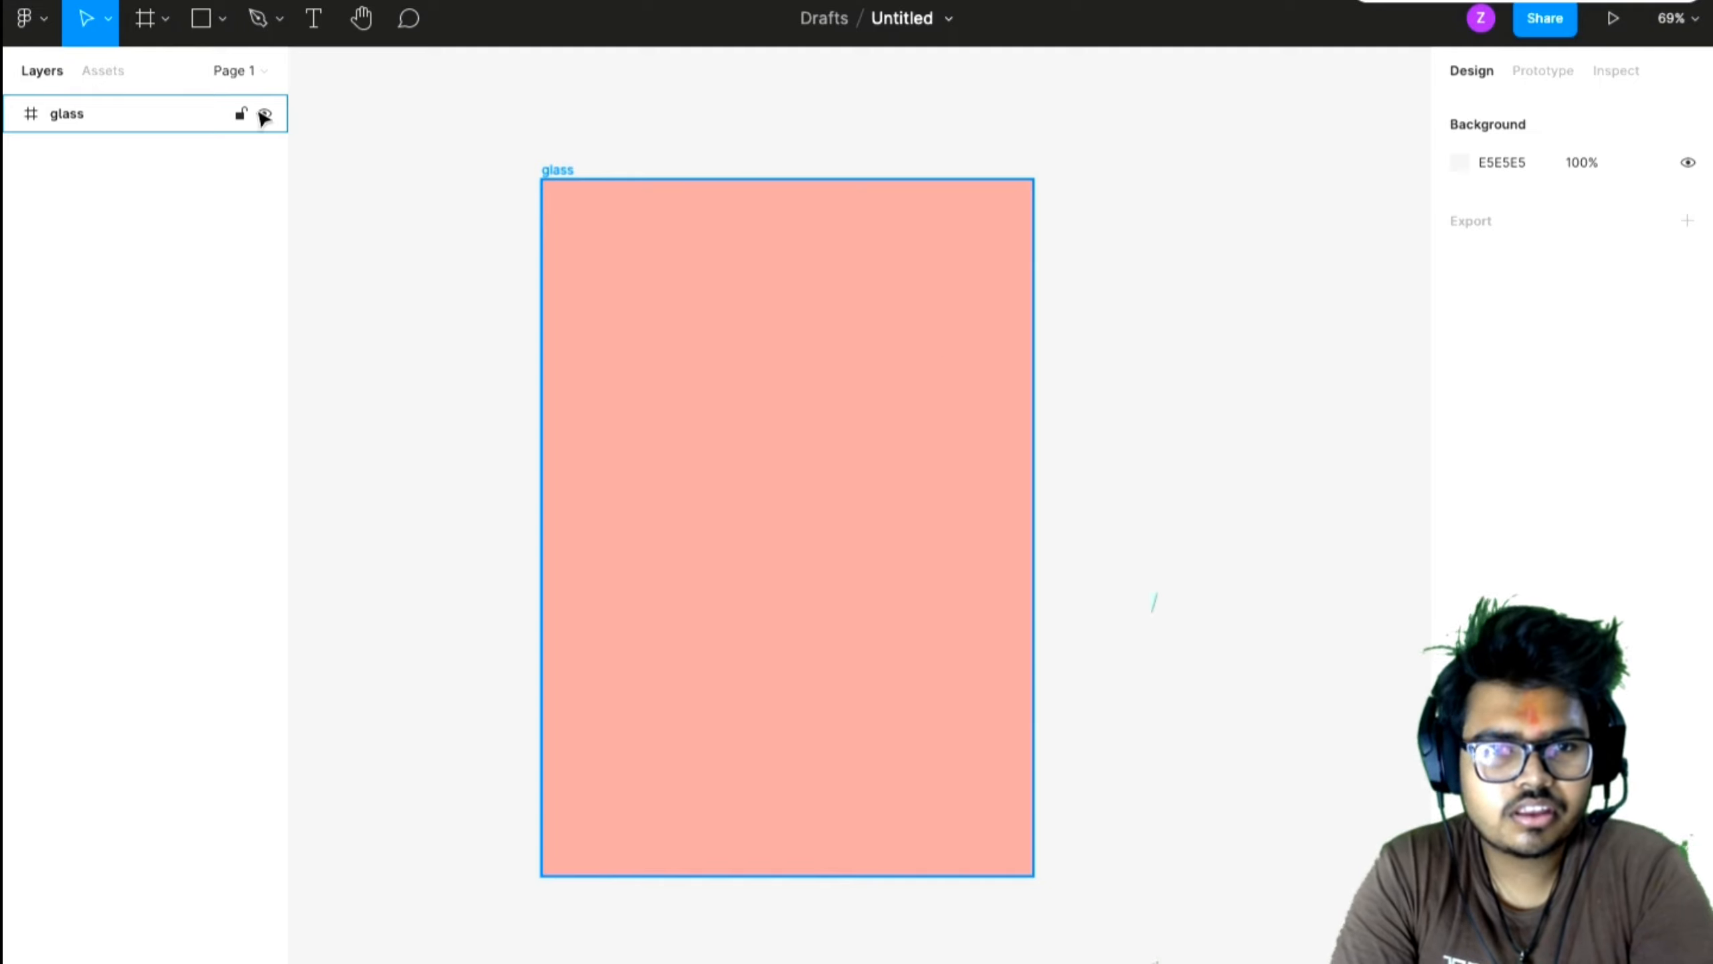
- Draw a rectangle of about 374 × 398 in the middle of the glass frame
left_click(200, 20)
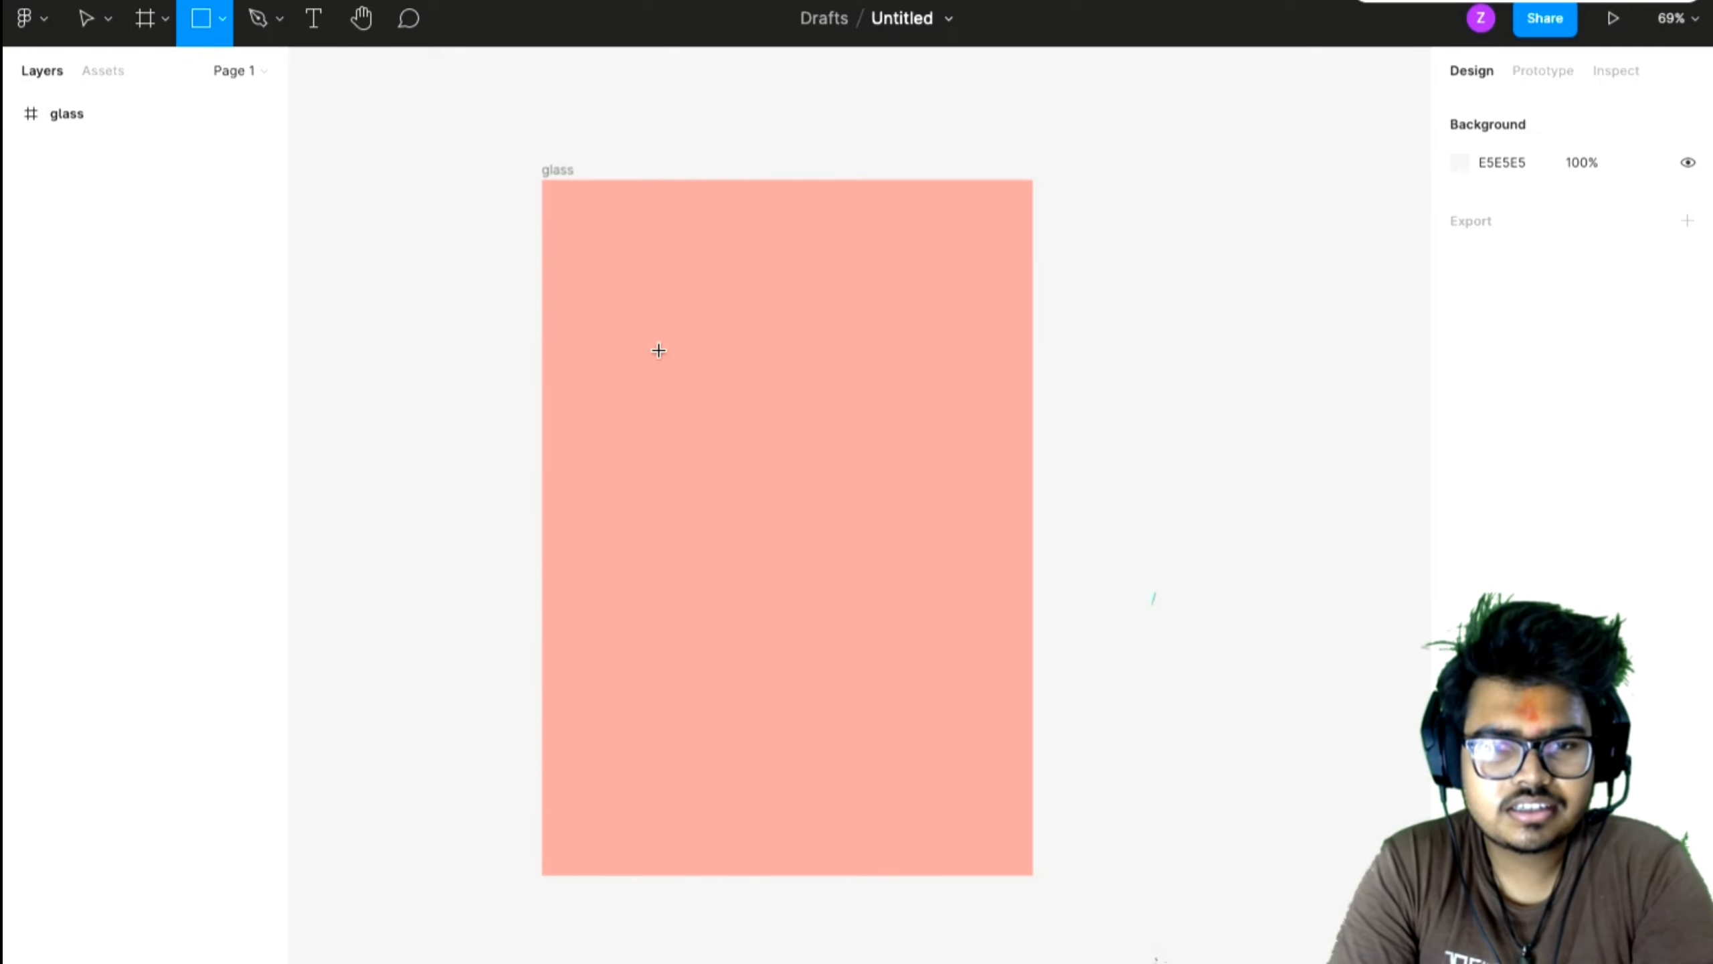
mouse_move(627, 332)
left_mouse_down()
mouse_move(834, 520)
mouse_move(891, 644)
mouse_move(934, 659)
left_mouse_up()
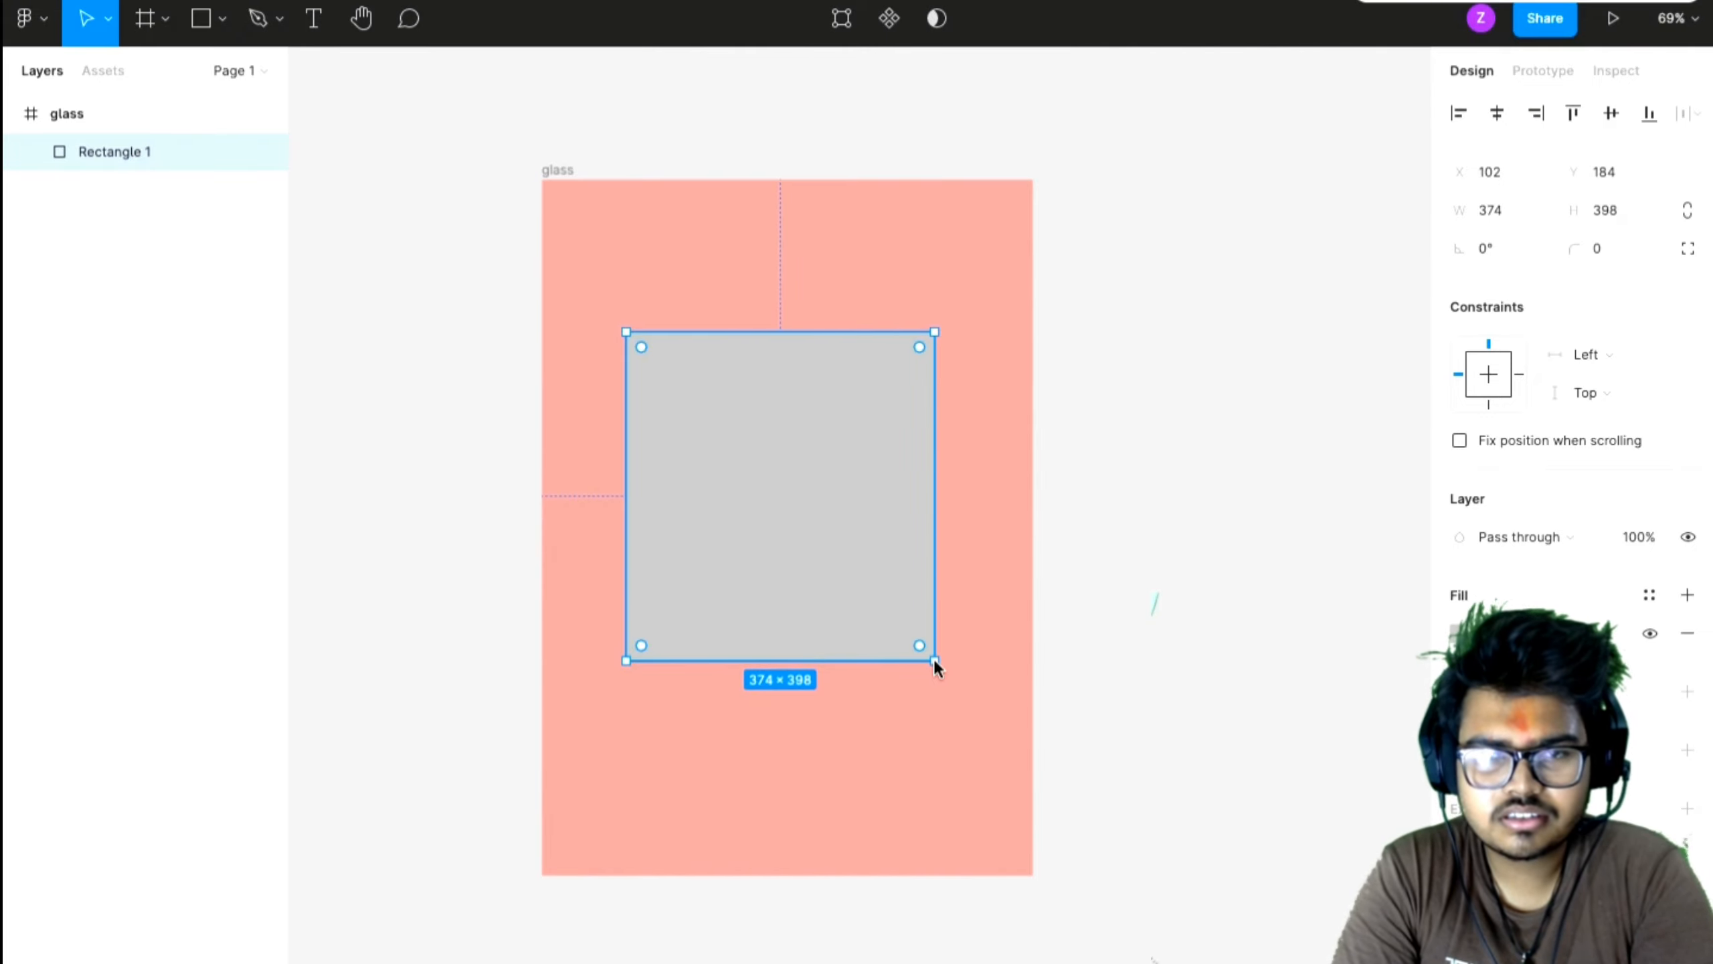
left_click(1039, 318)
- Widen the glass frame to about 1039 by extending its right edge
left_click(172, 116)
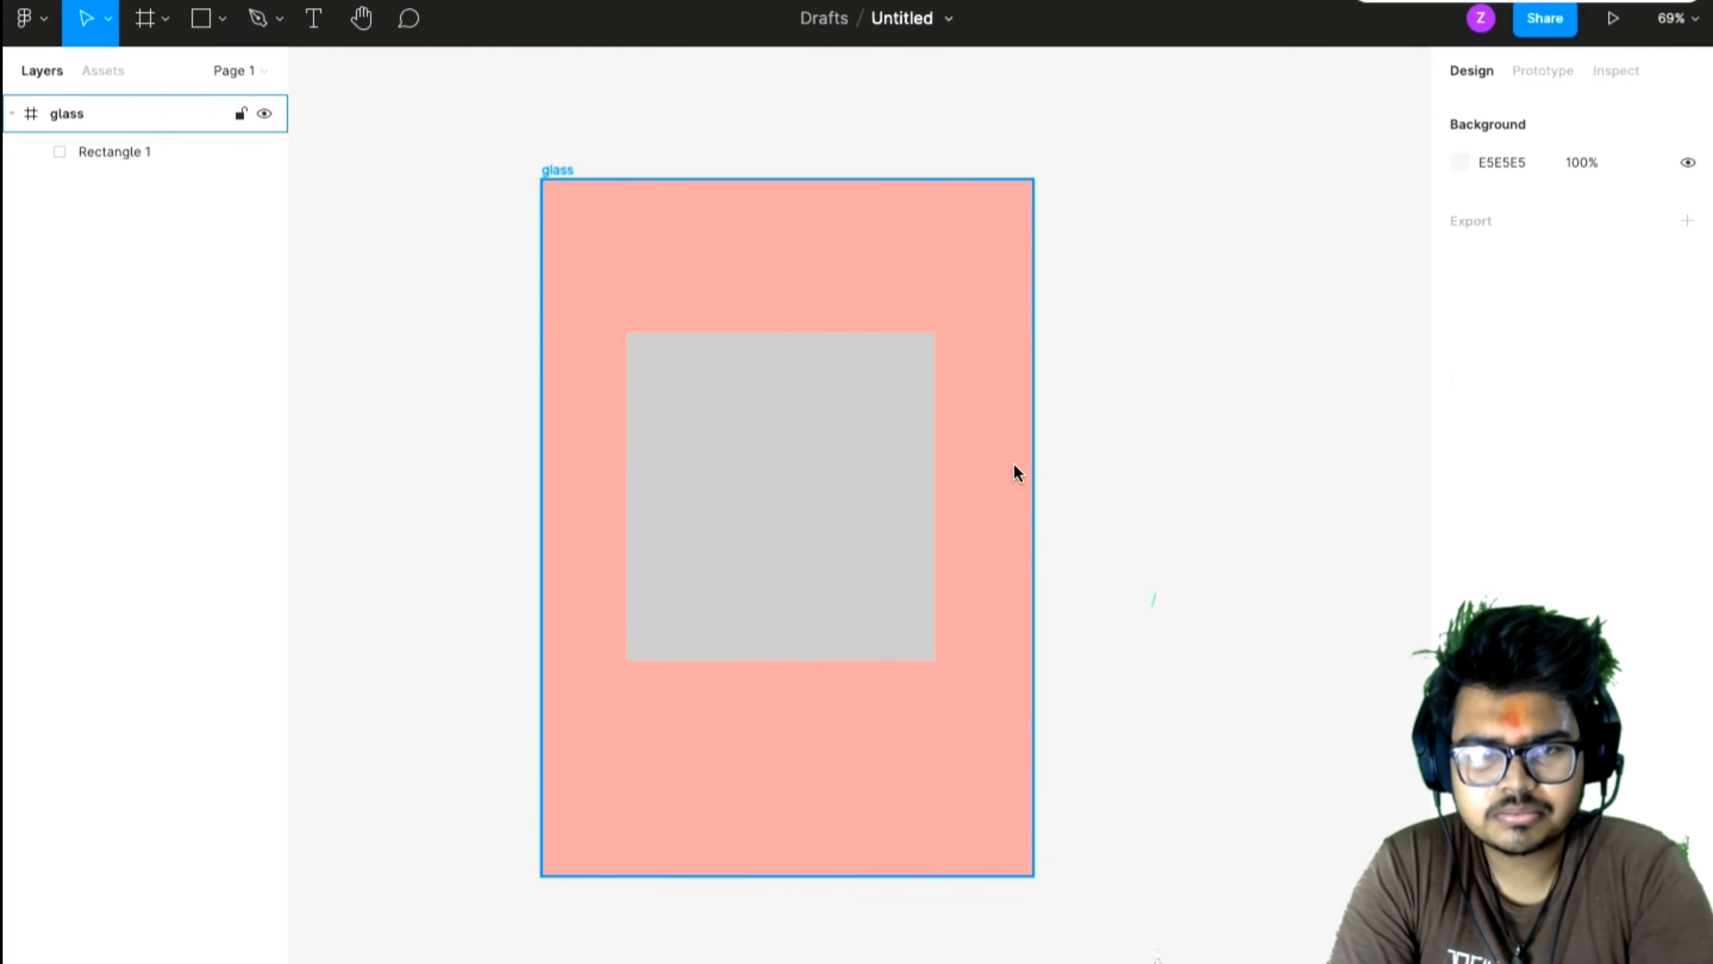
left_click_drag(1043, 469, 1375, 478)
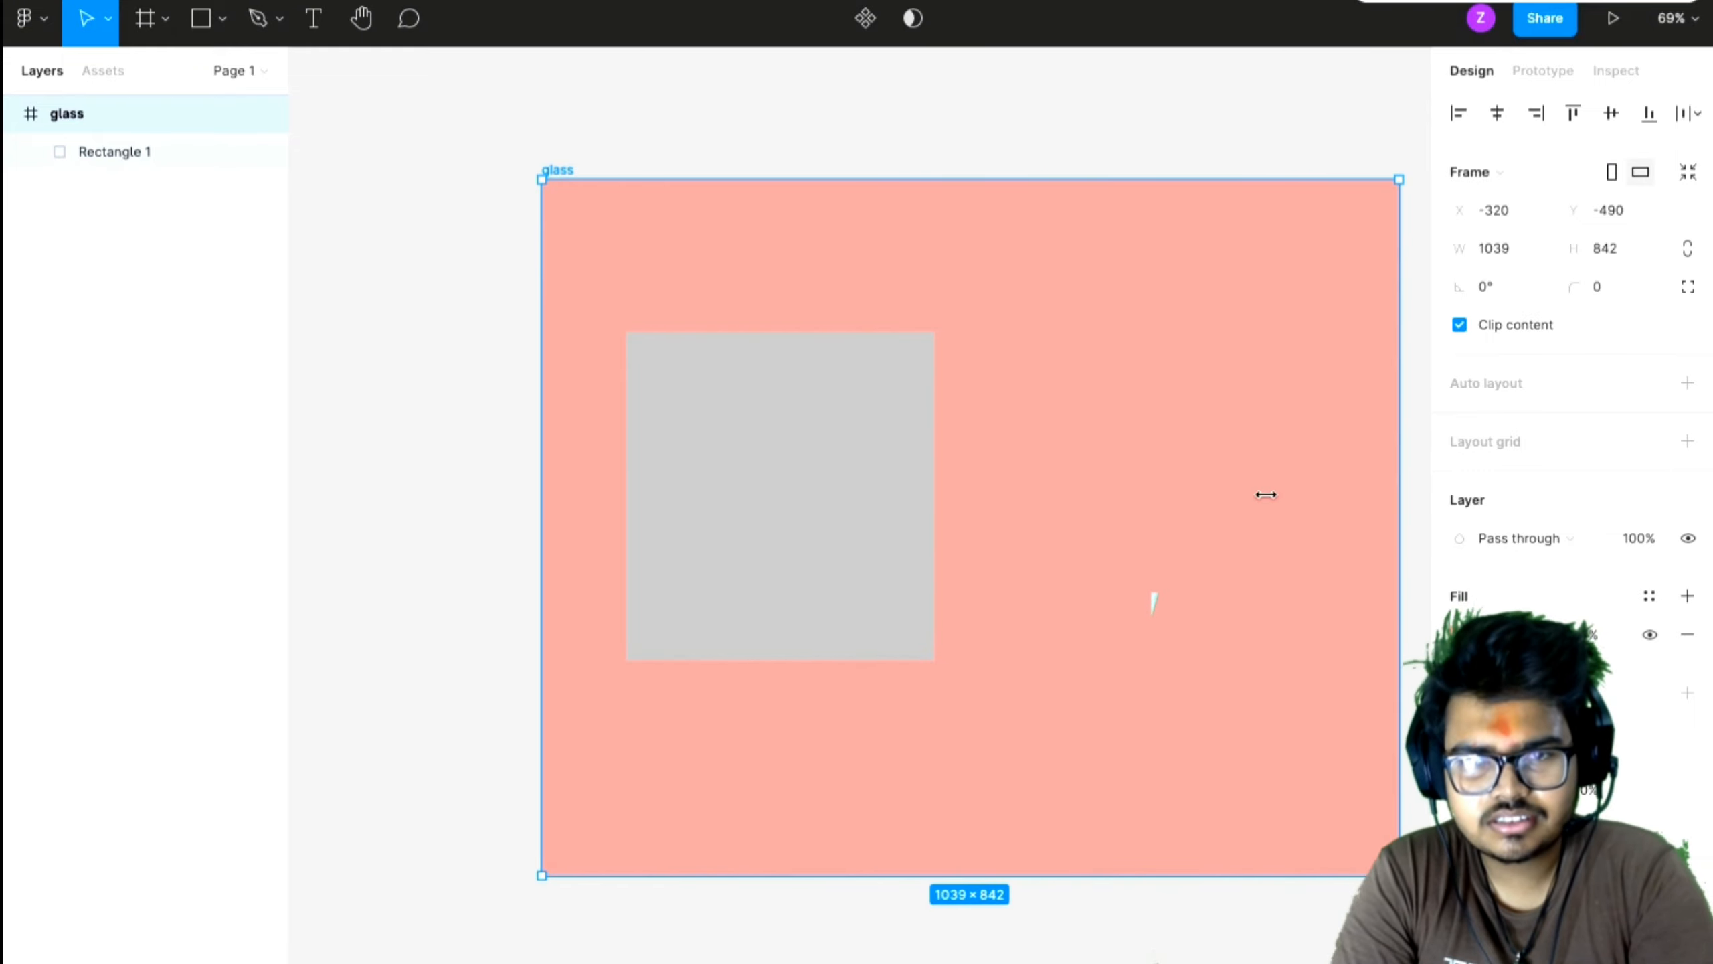
scroll(1271, 502, "right", 1)
scroll(1272, 499, "right", 2)
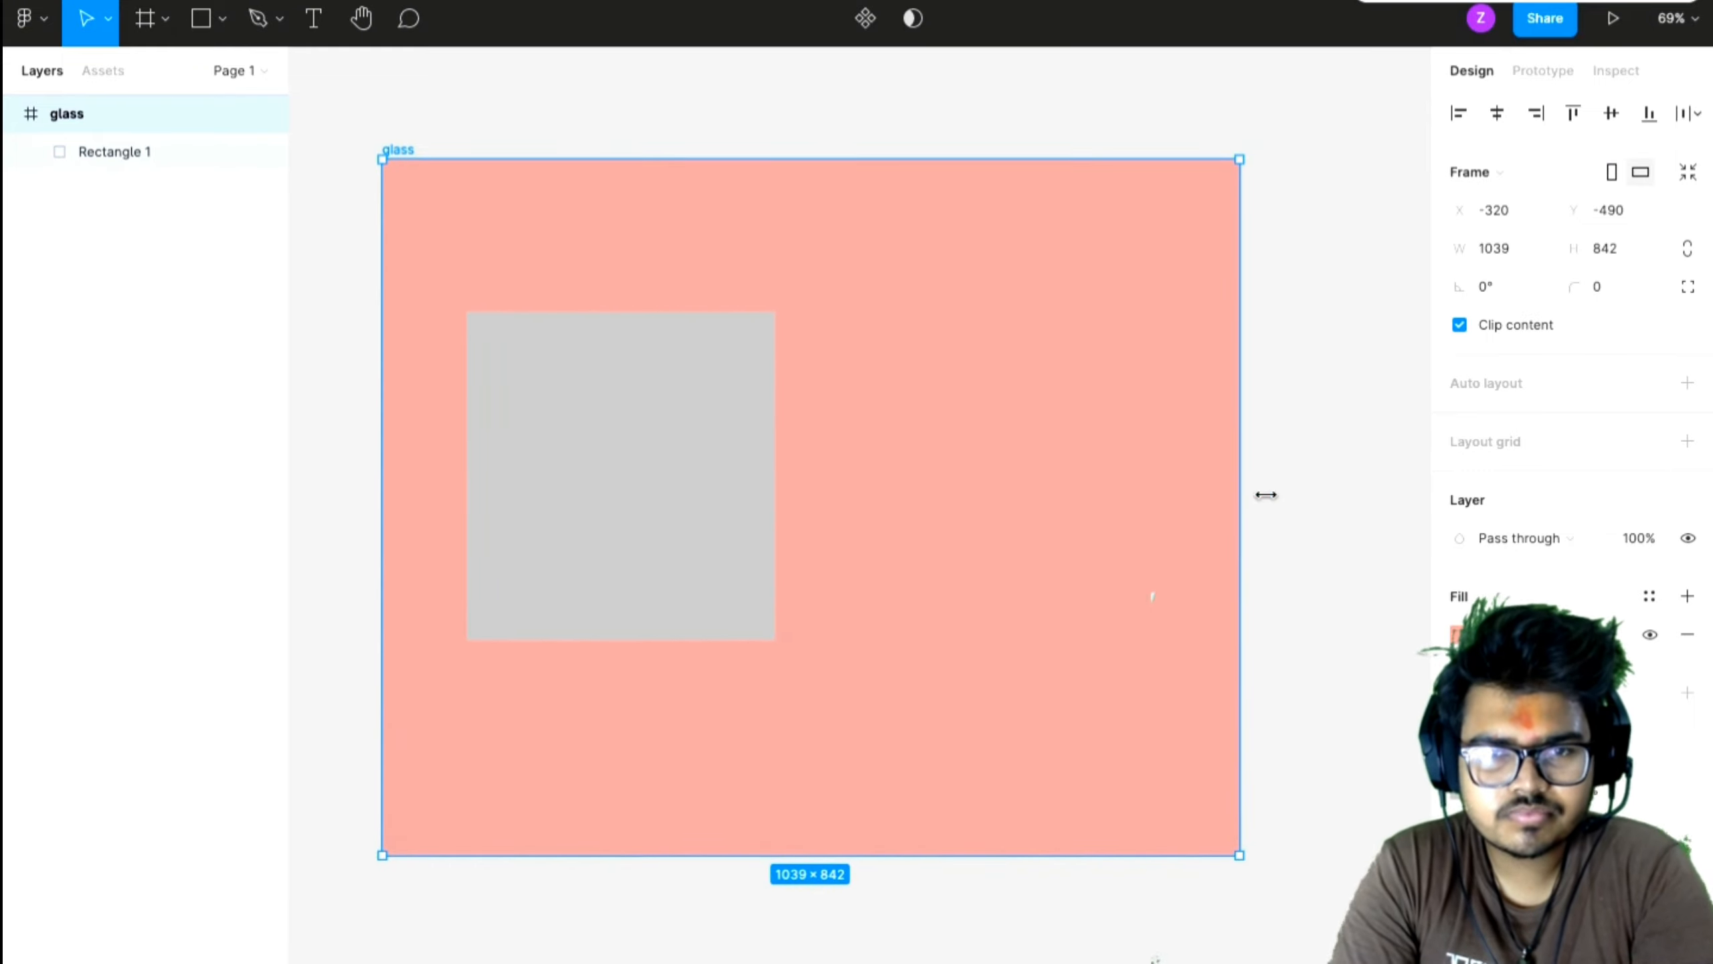
- Enlarge the rectangle to about 771 × 449 and move it to the centre of the frame
left_click(775, 512)
left_click_drag(770, 503, 1104, 509)
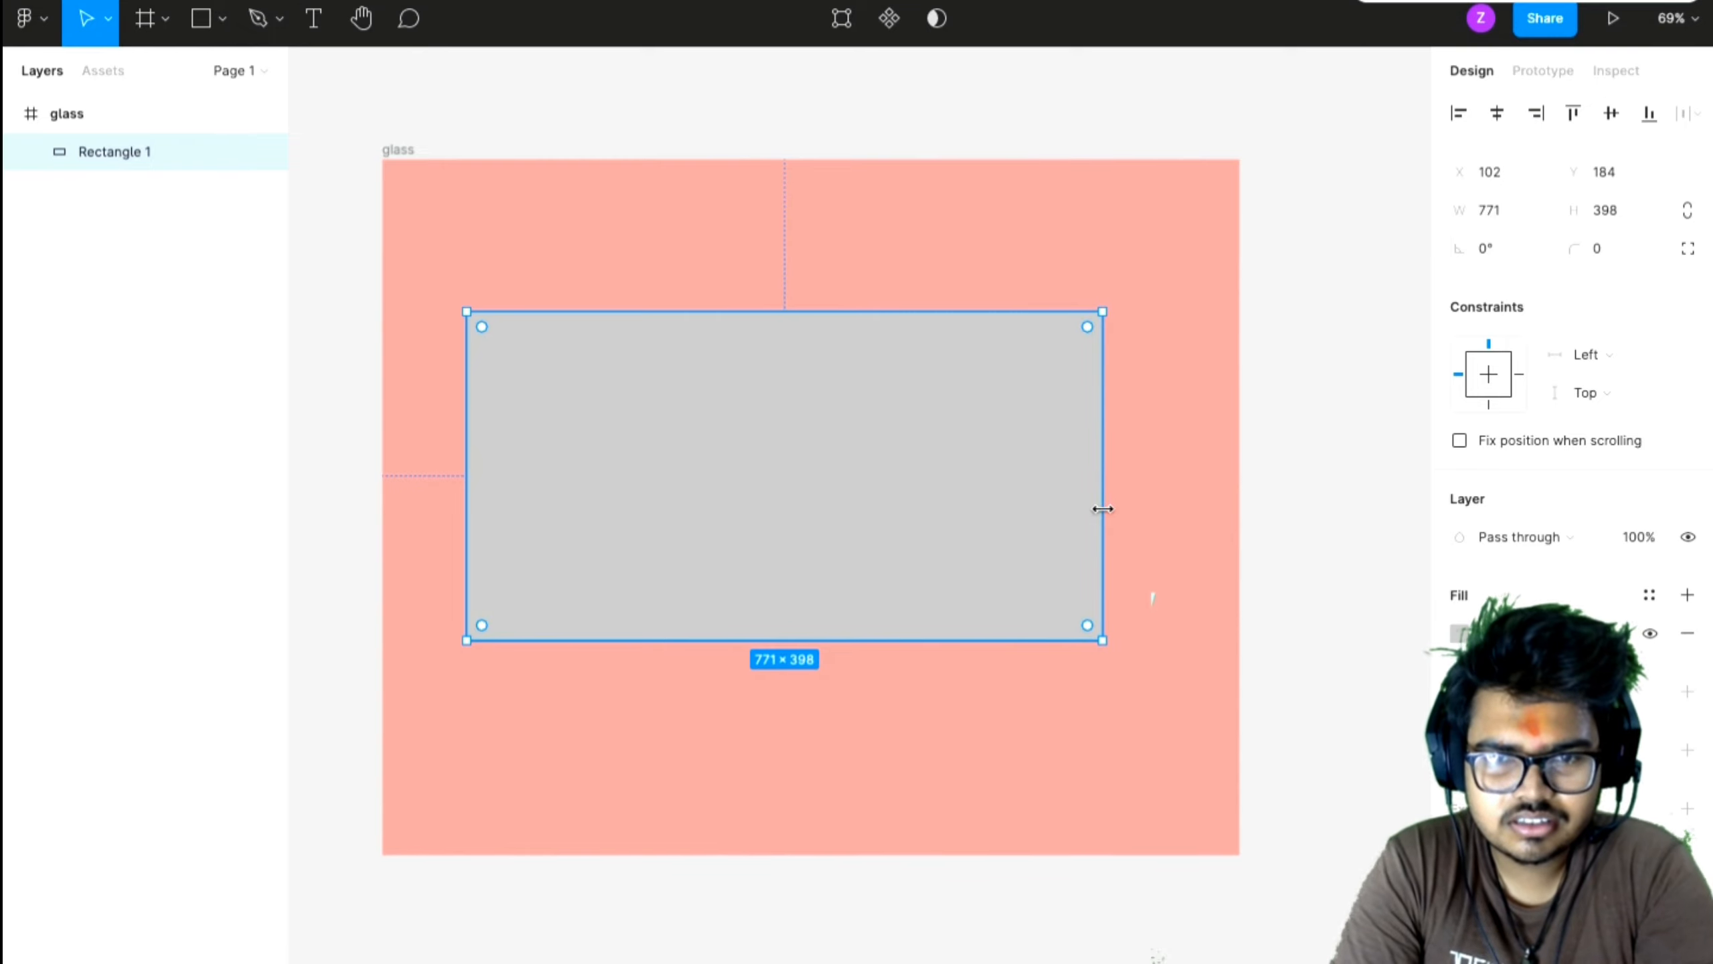
left_click(795, 668)
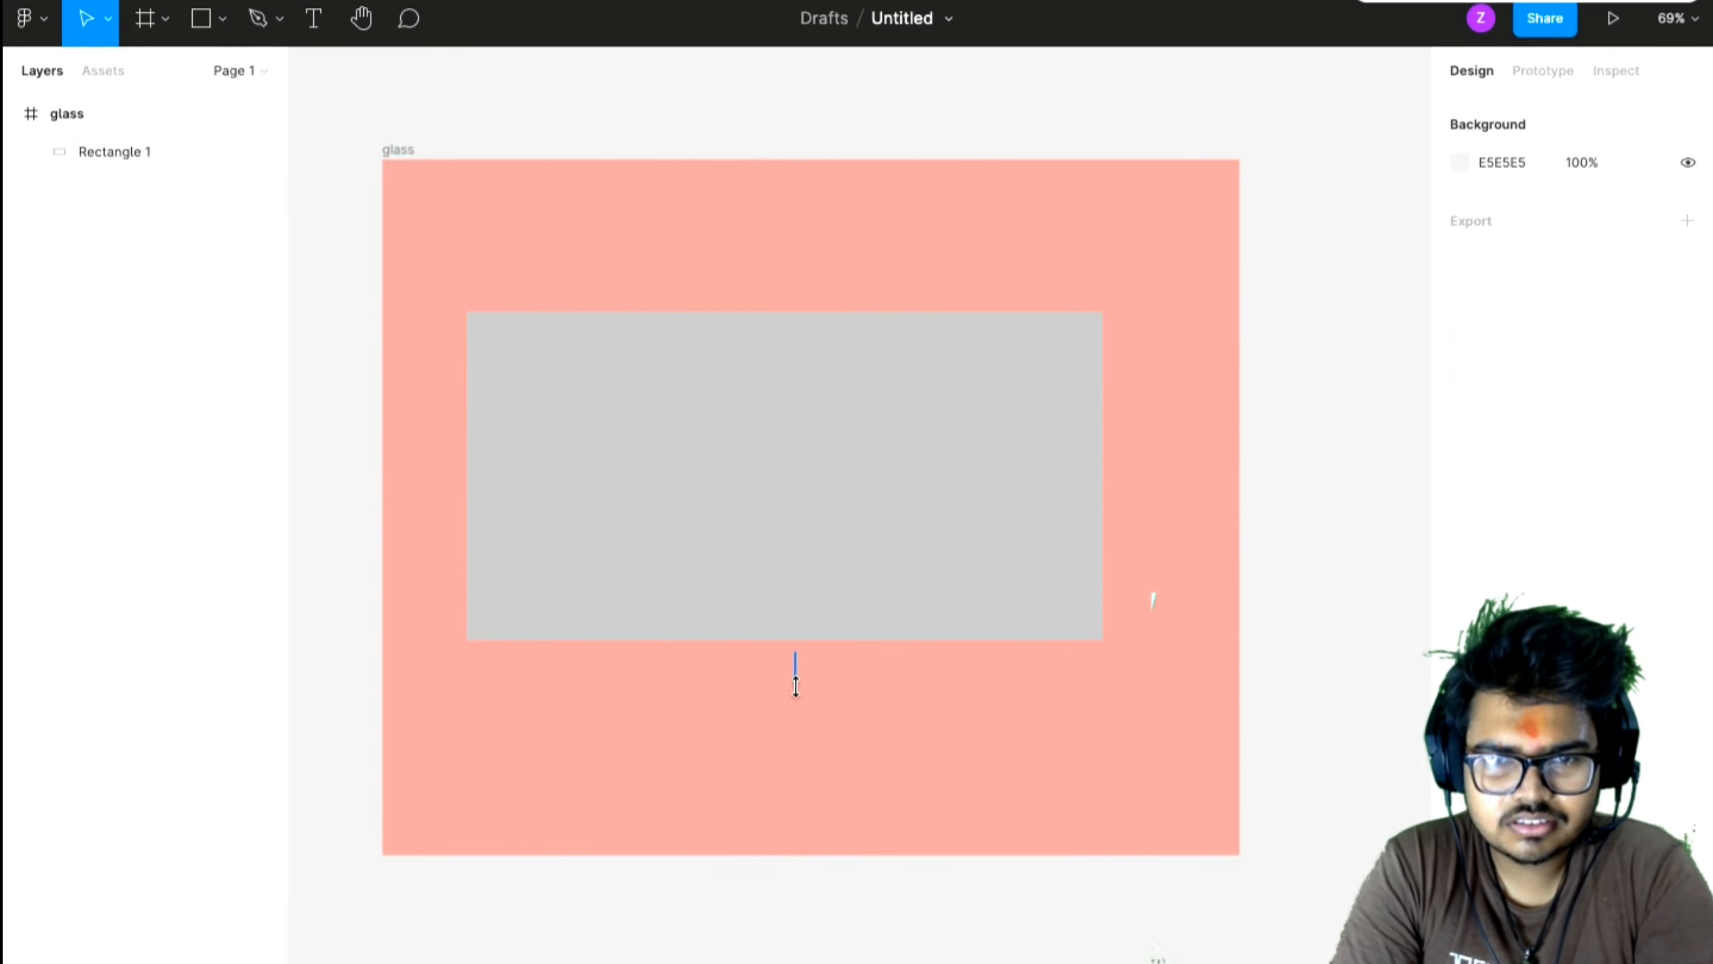
left_click(799, 634)
left_click_drag(793, 641, 795, 686)
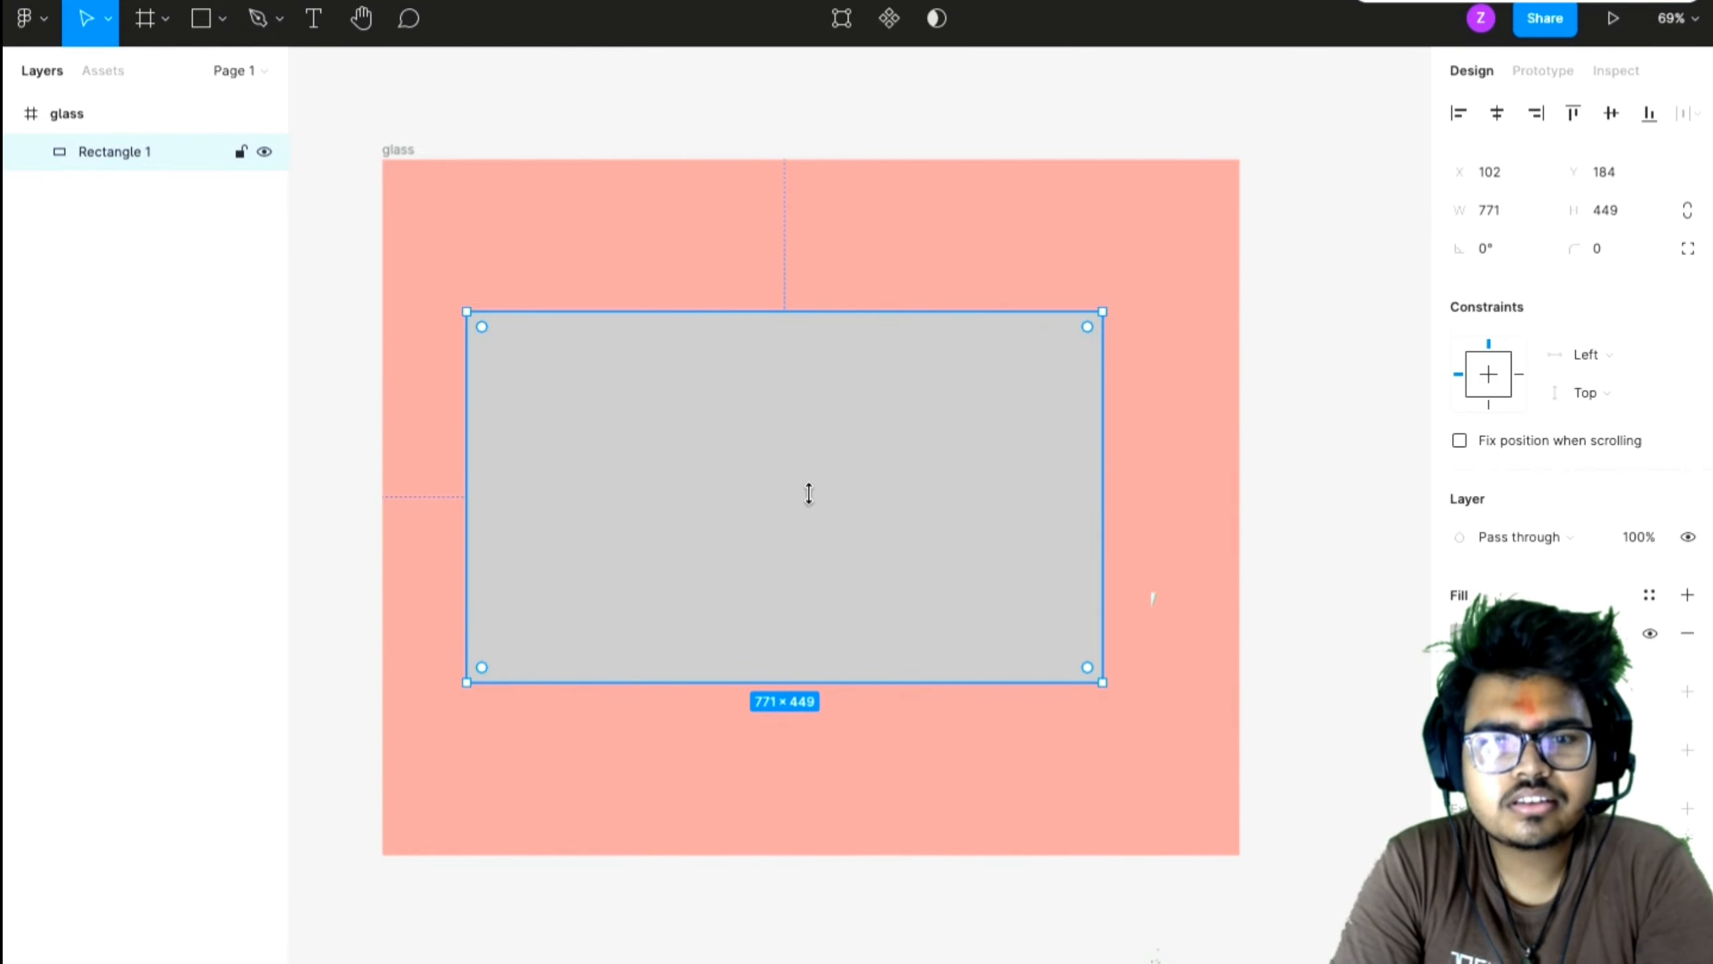
left_click_drag(806, 490, 836, 511)
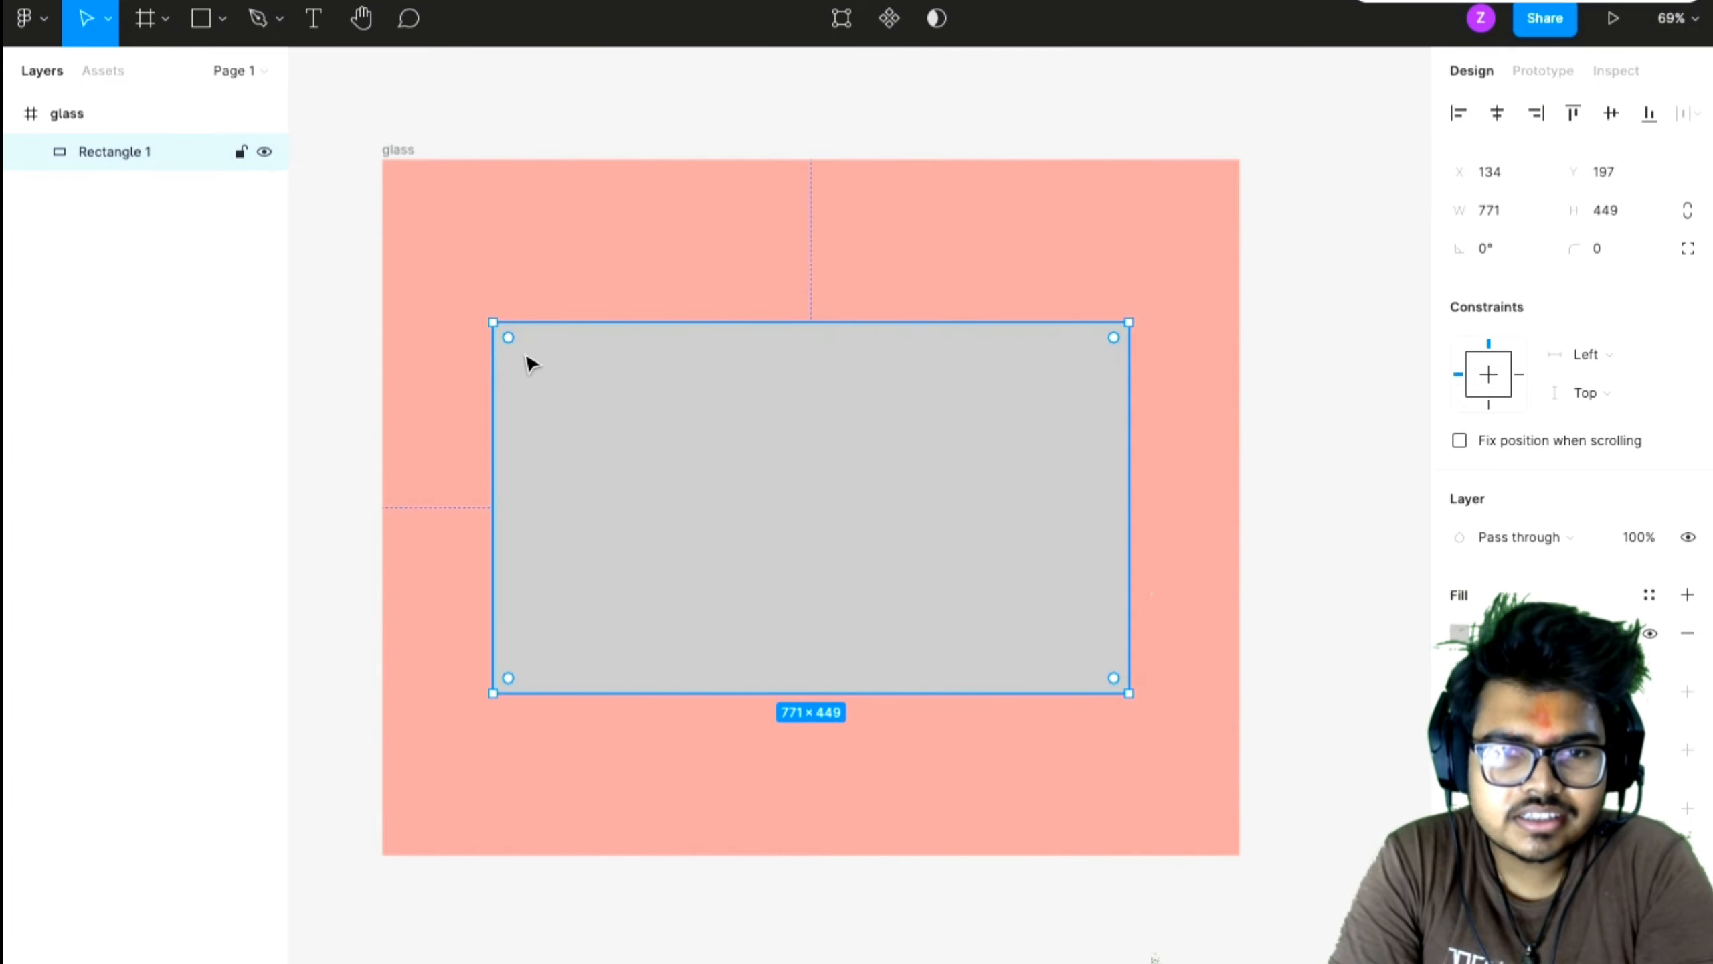
- Round all corners of the rectangle to a radius of about 19
left_click_drag(508, 337, 514, 344)
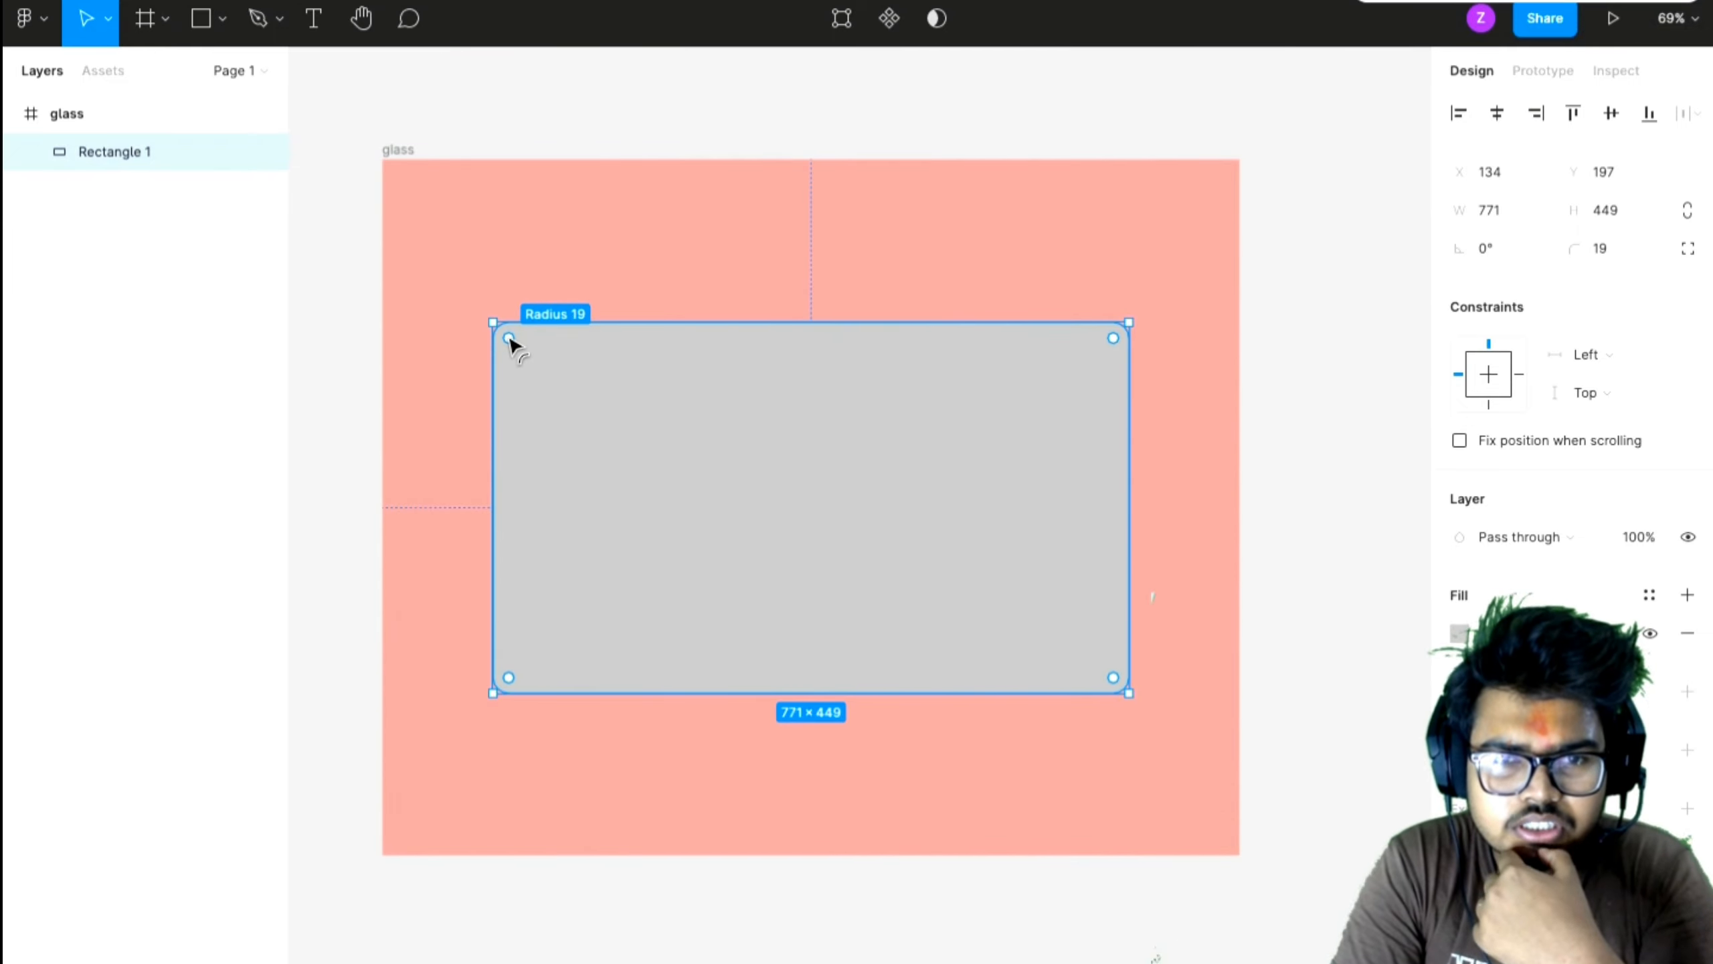
left_click(768, 219)
left_click(761, 378)
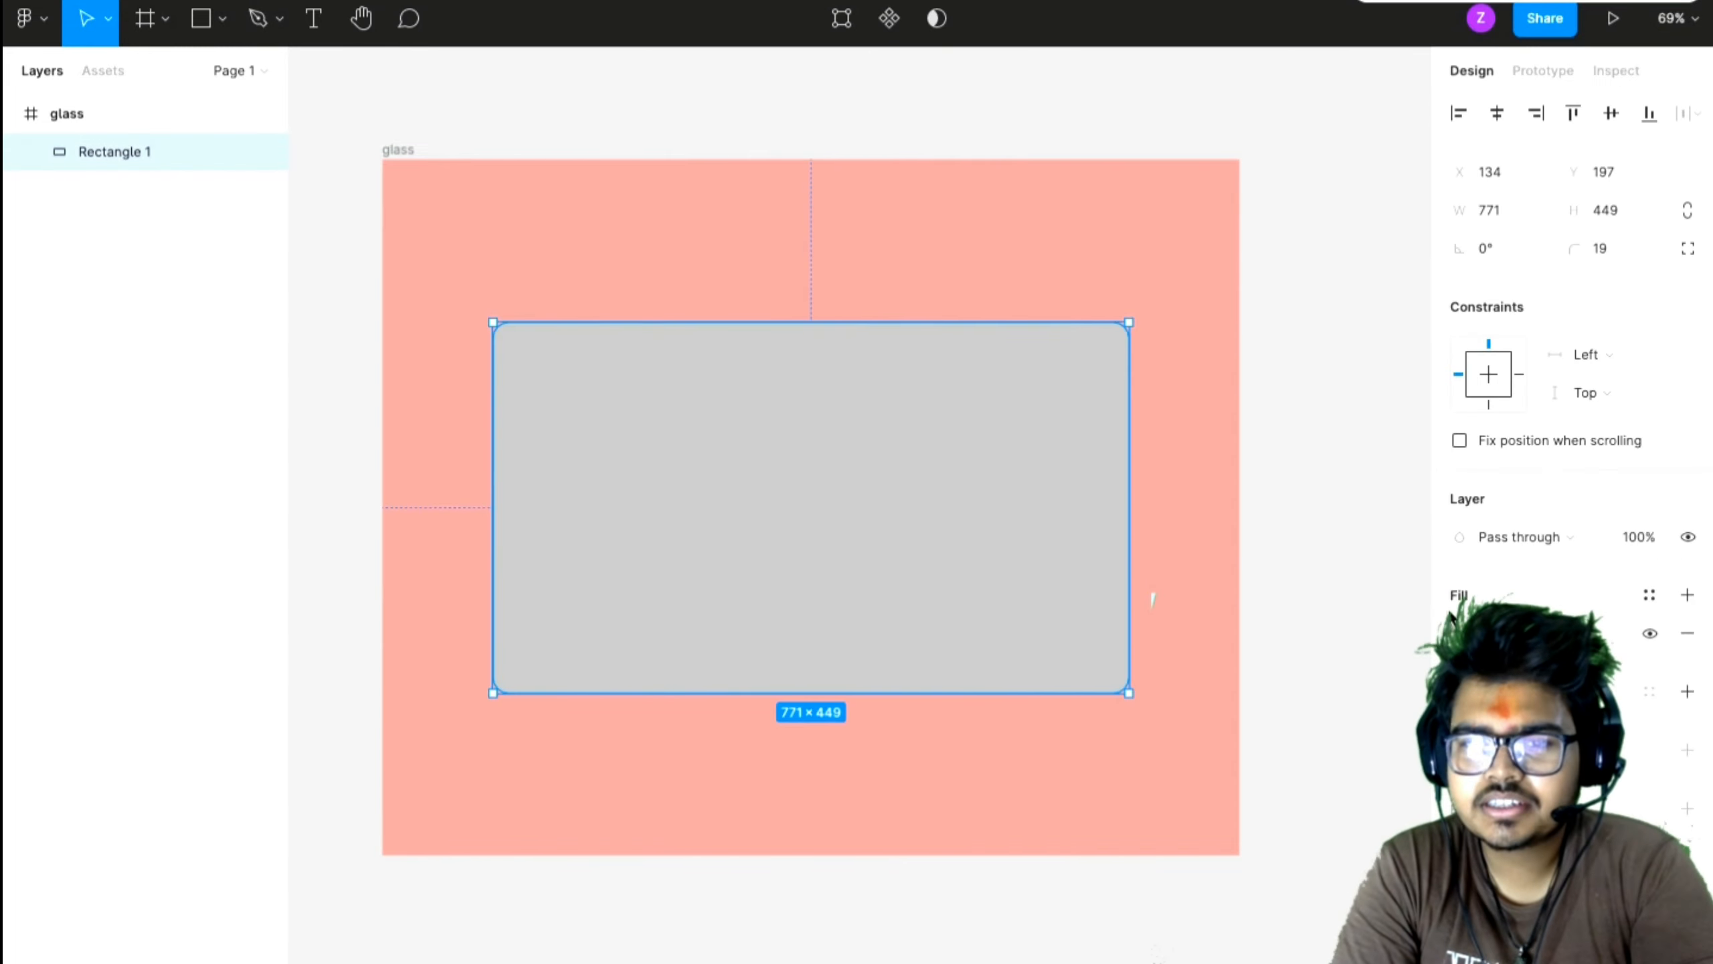
- Change the rectangle's grey fill to a bright turquoise (8EFDD5)
left_click(1458, 633)
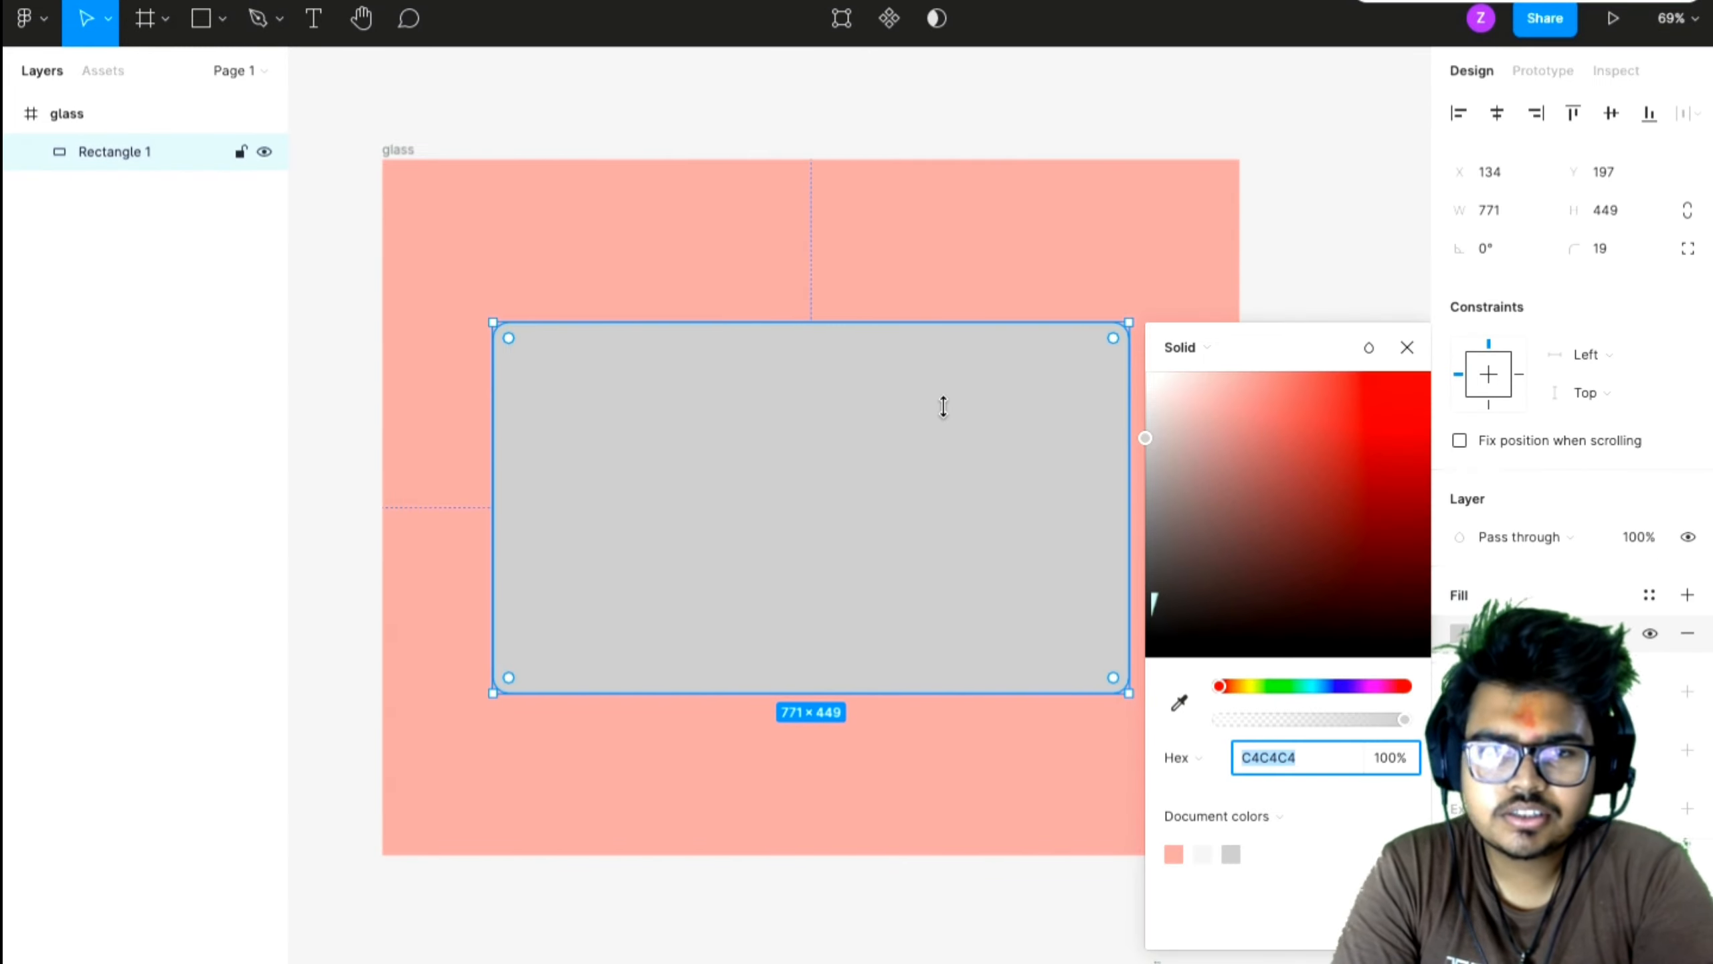
scroll(945, 408, "right", 1)
scroll(944, 407, "down", 1)
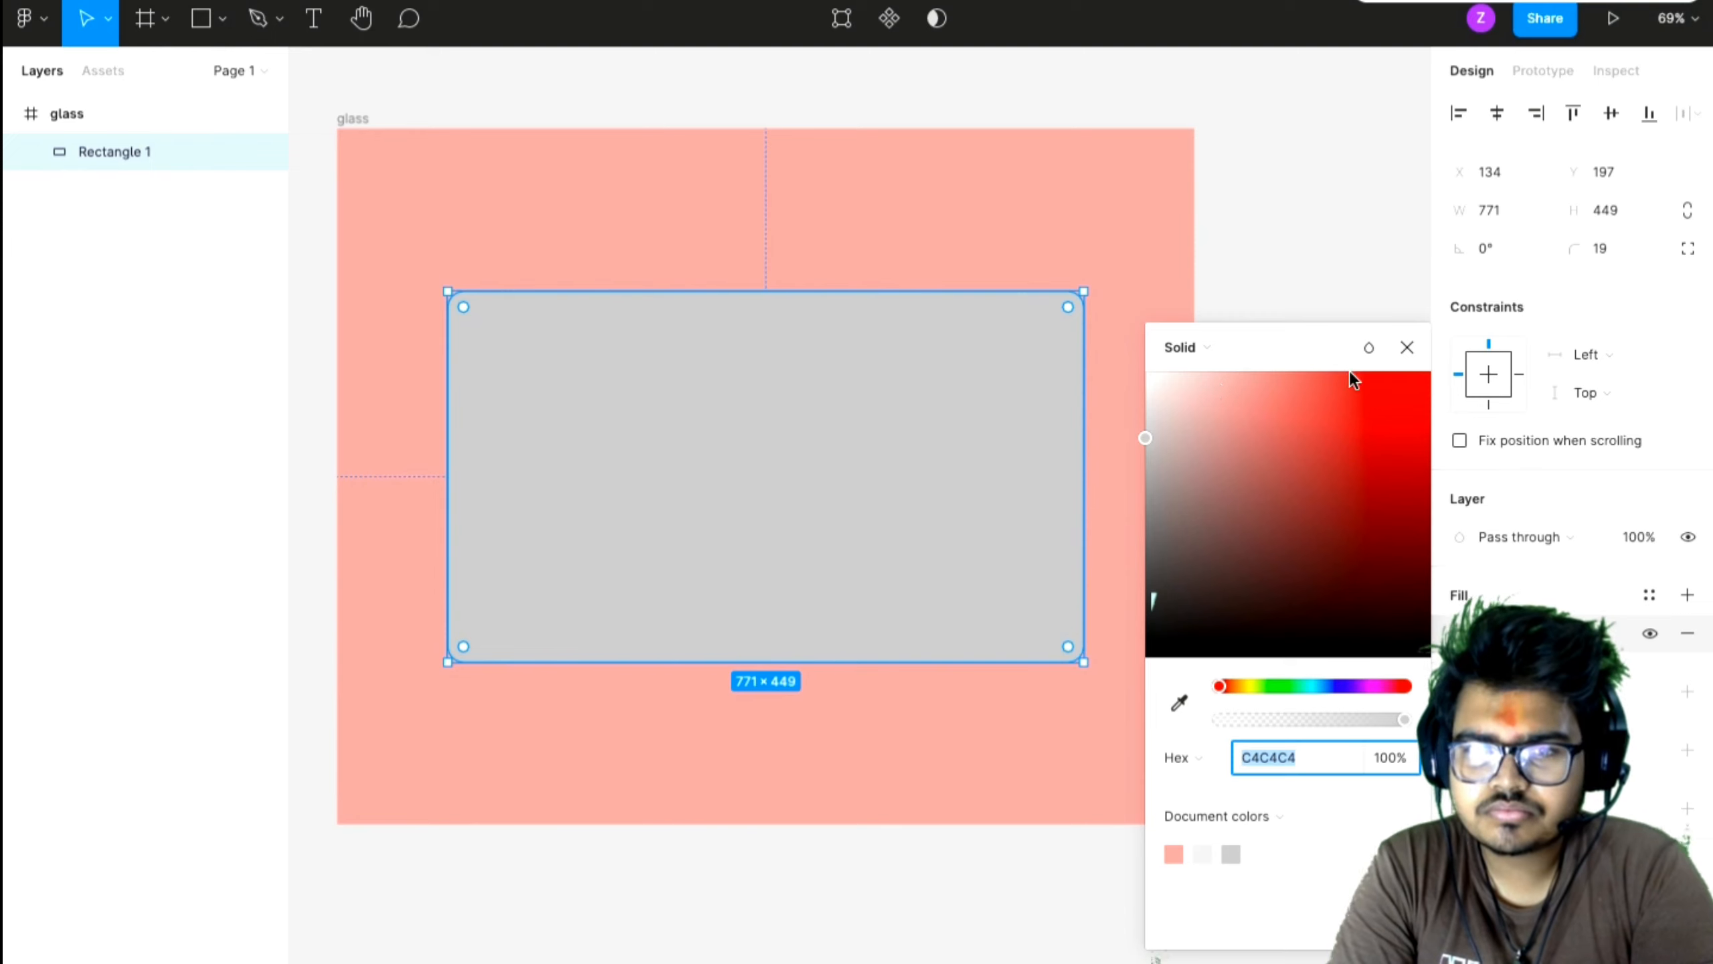
left_click_drag(1301, 377, 1269, 375)
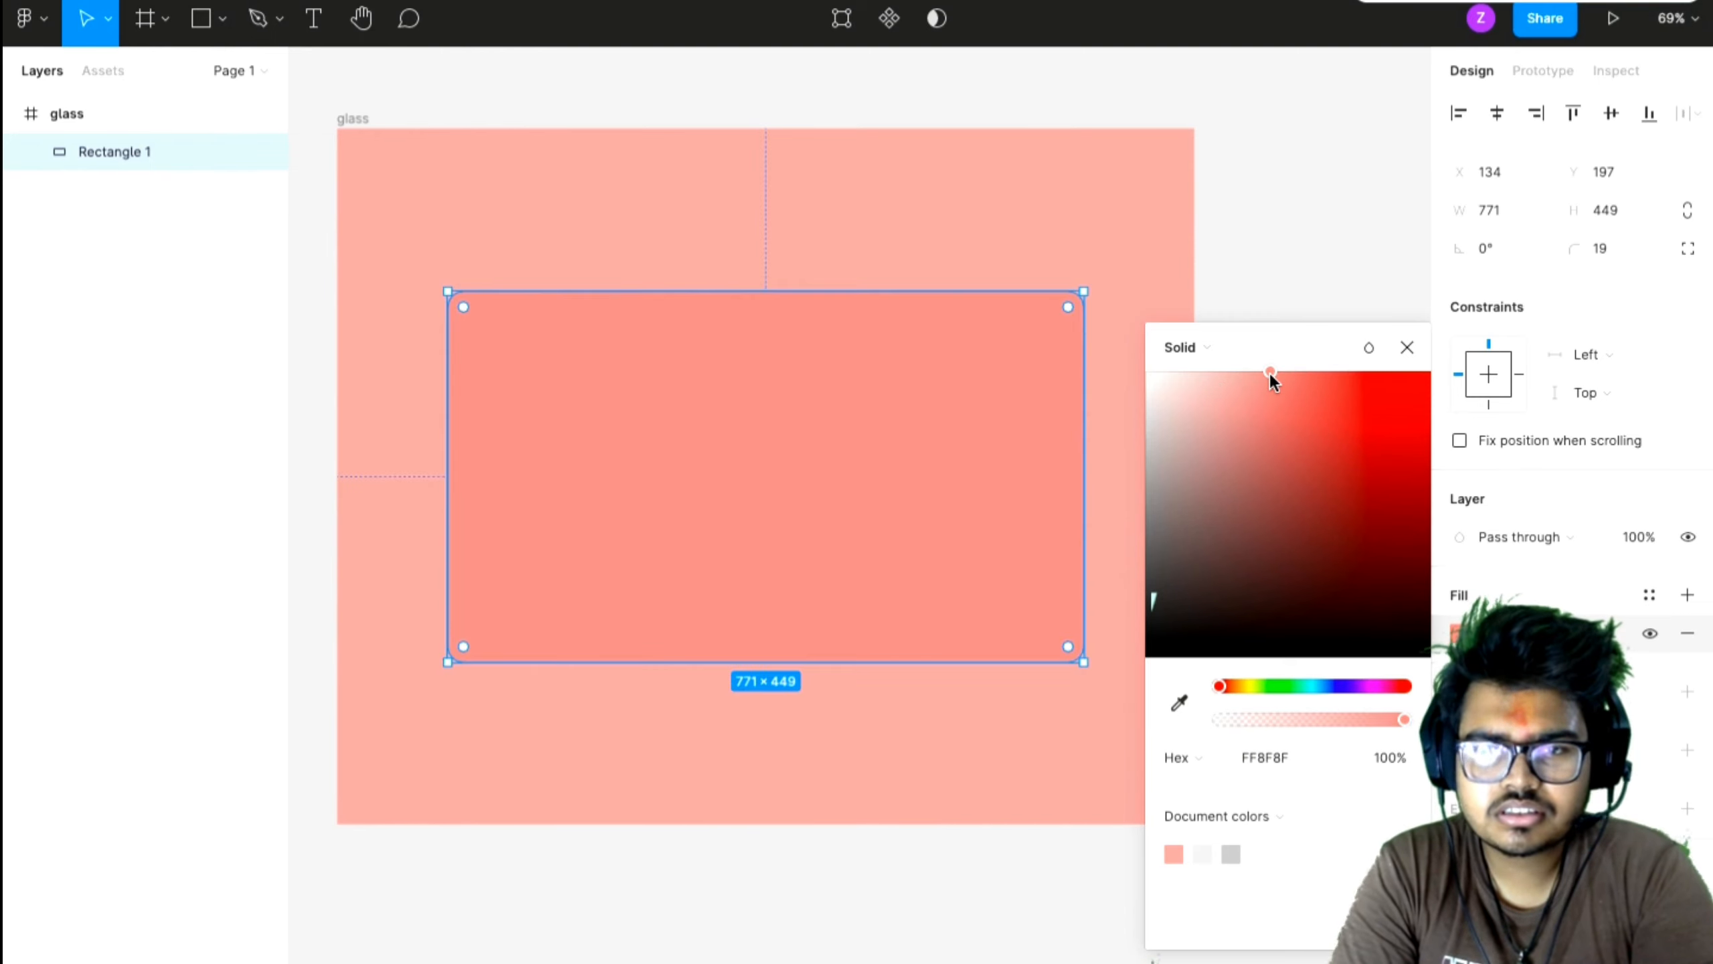
left_click(1299, 686)
- Switch the rectangle's fill from solid to a linear gradient
left_click(1208, 348)
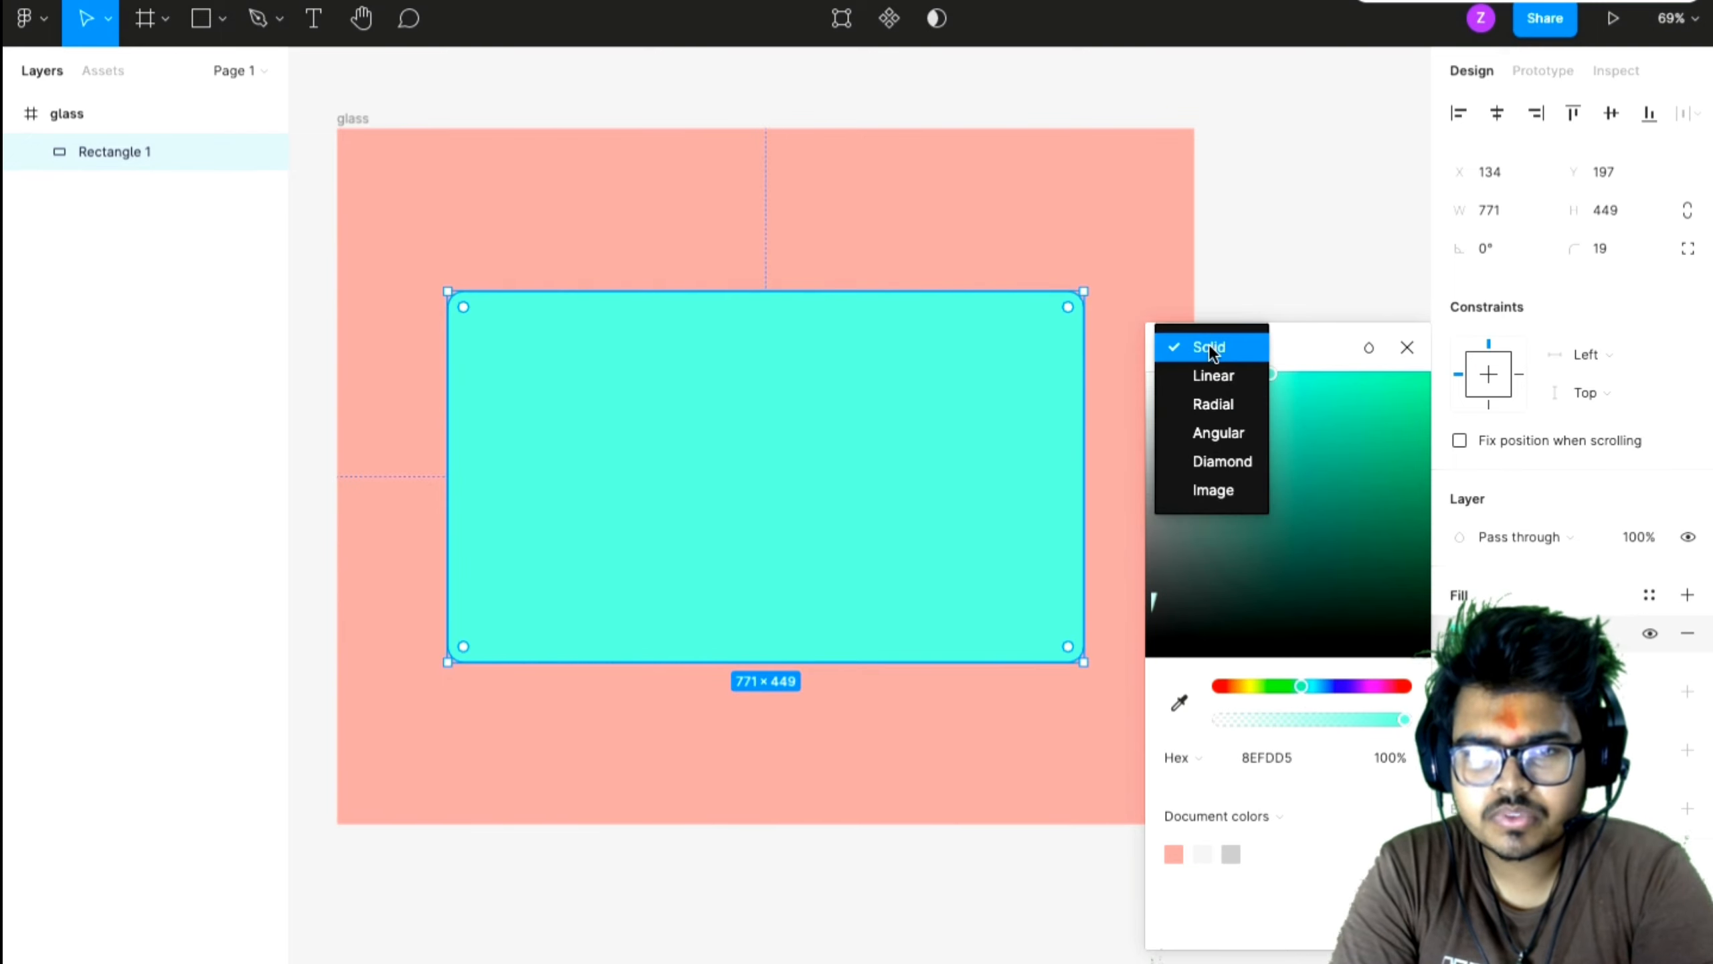
left_click(1229, 344)
left_click(1246, 348)
left_click(1240, 374)
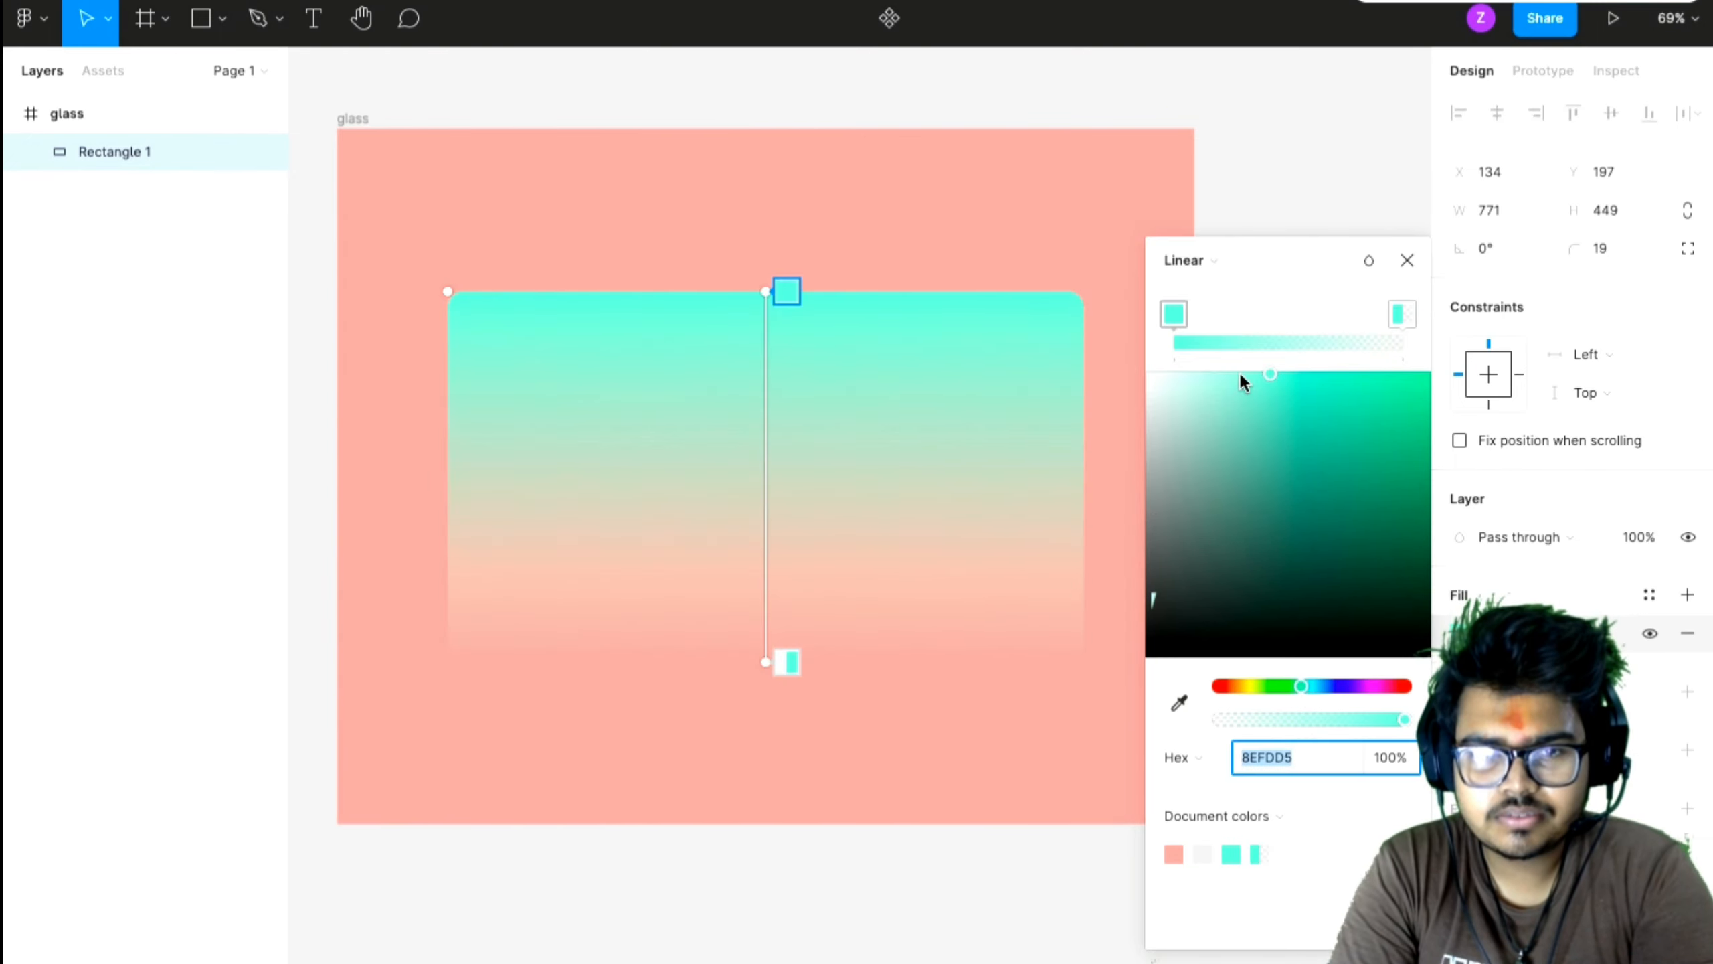
- Run the gradient diagonally, with the turquoise start at the rectangle's lower-left corner and the transparent end near its upper-right corner
left_click_drag(764, 291, 1011, 306)
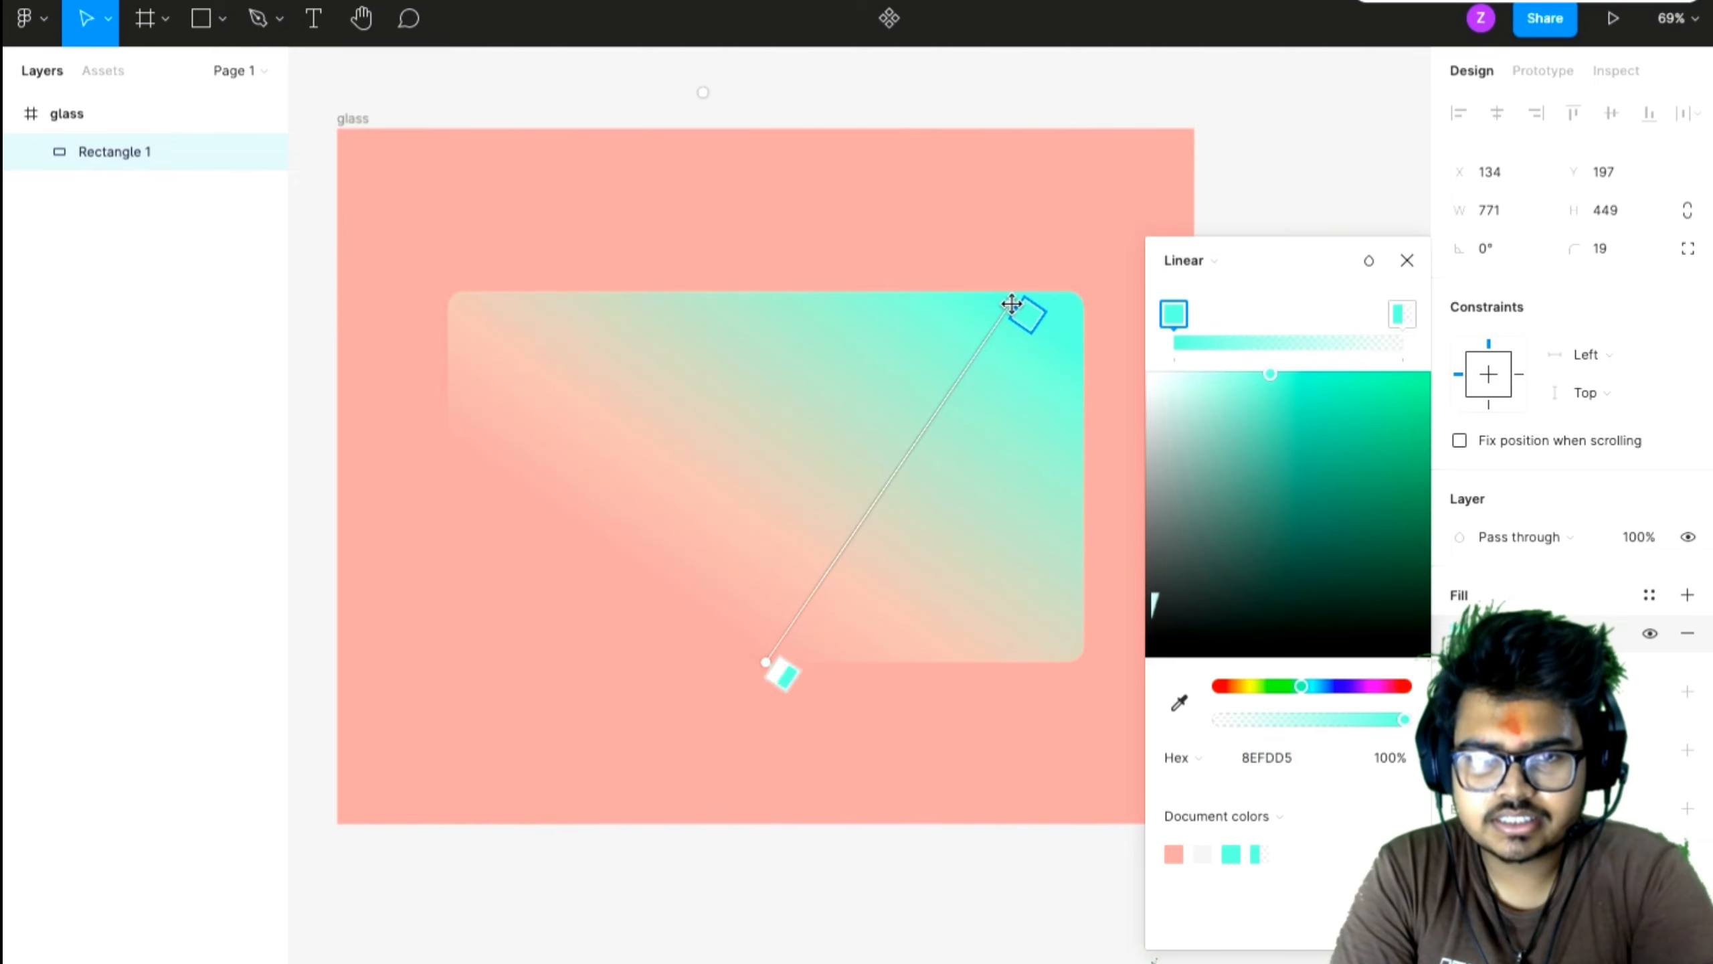
left_click_drag(763, 661, 493, 653)
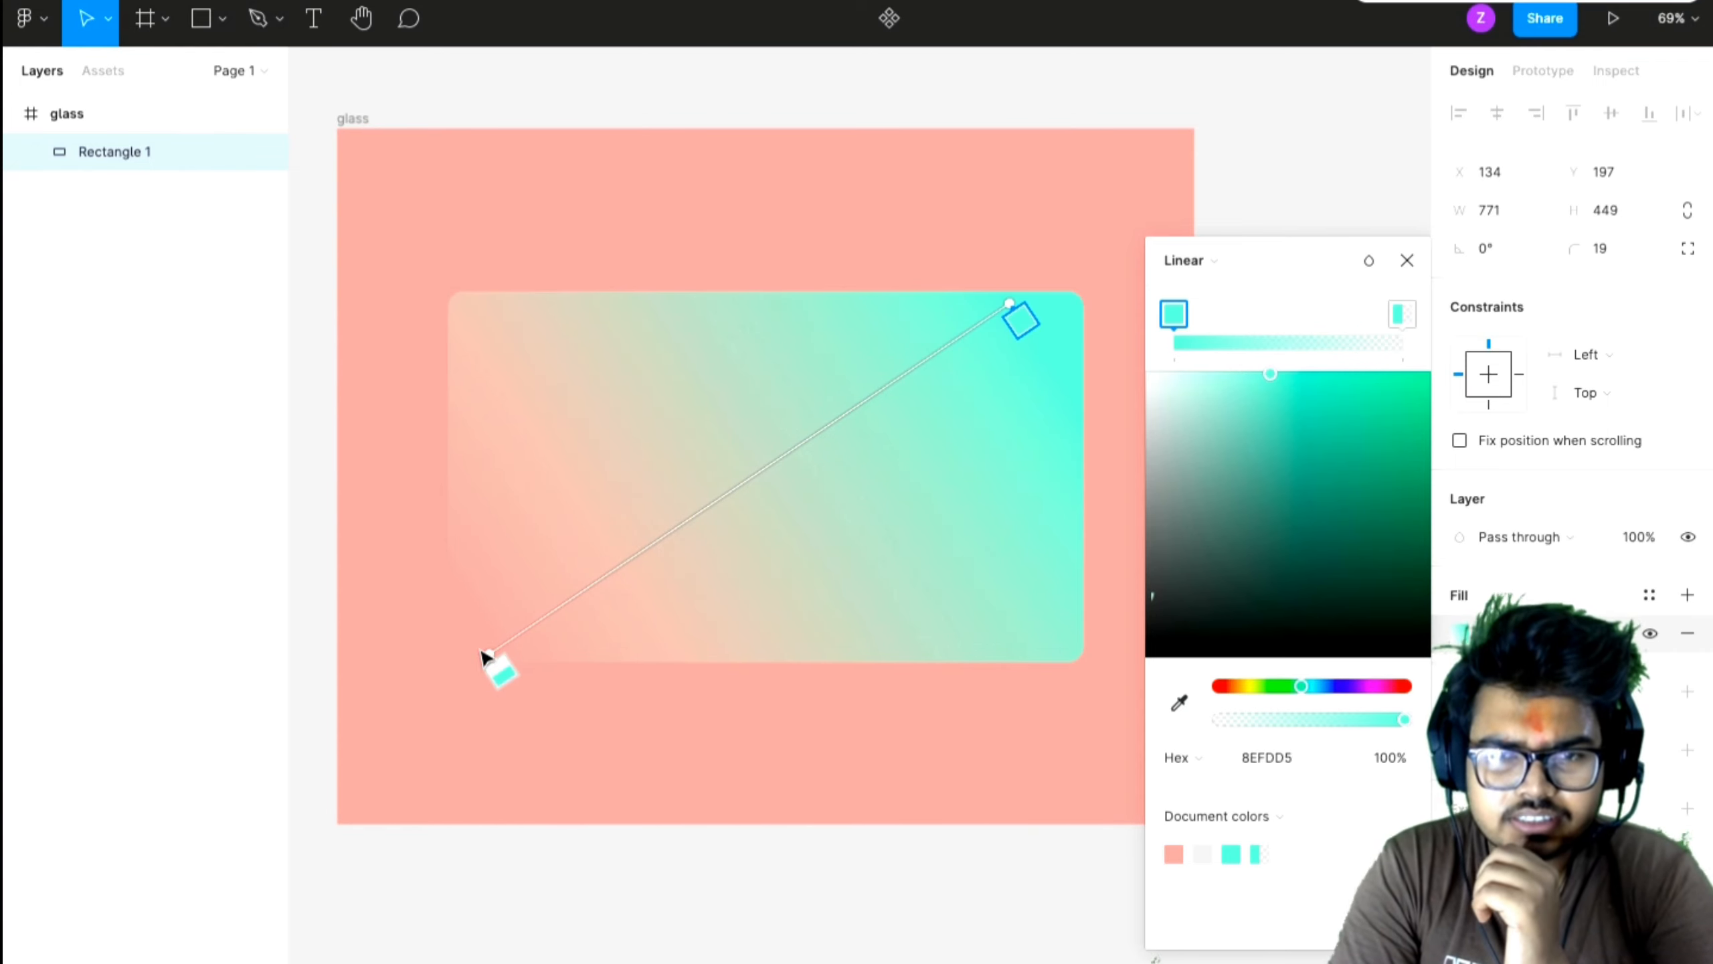
left_click_drag(1014, 331, 704, 467)
left_click(525, 631)
left_click_drag(490, 660, 1055, 340)
left_click_drag(689, 452, 463, 639)
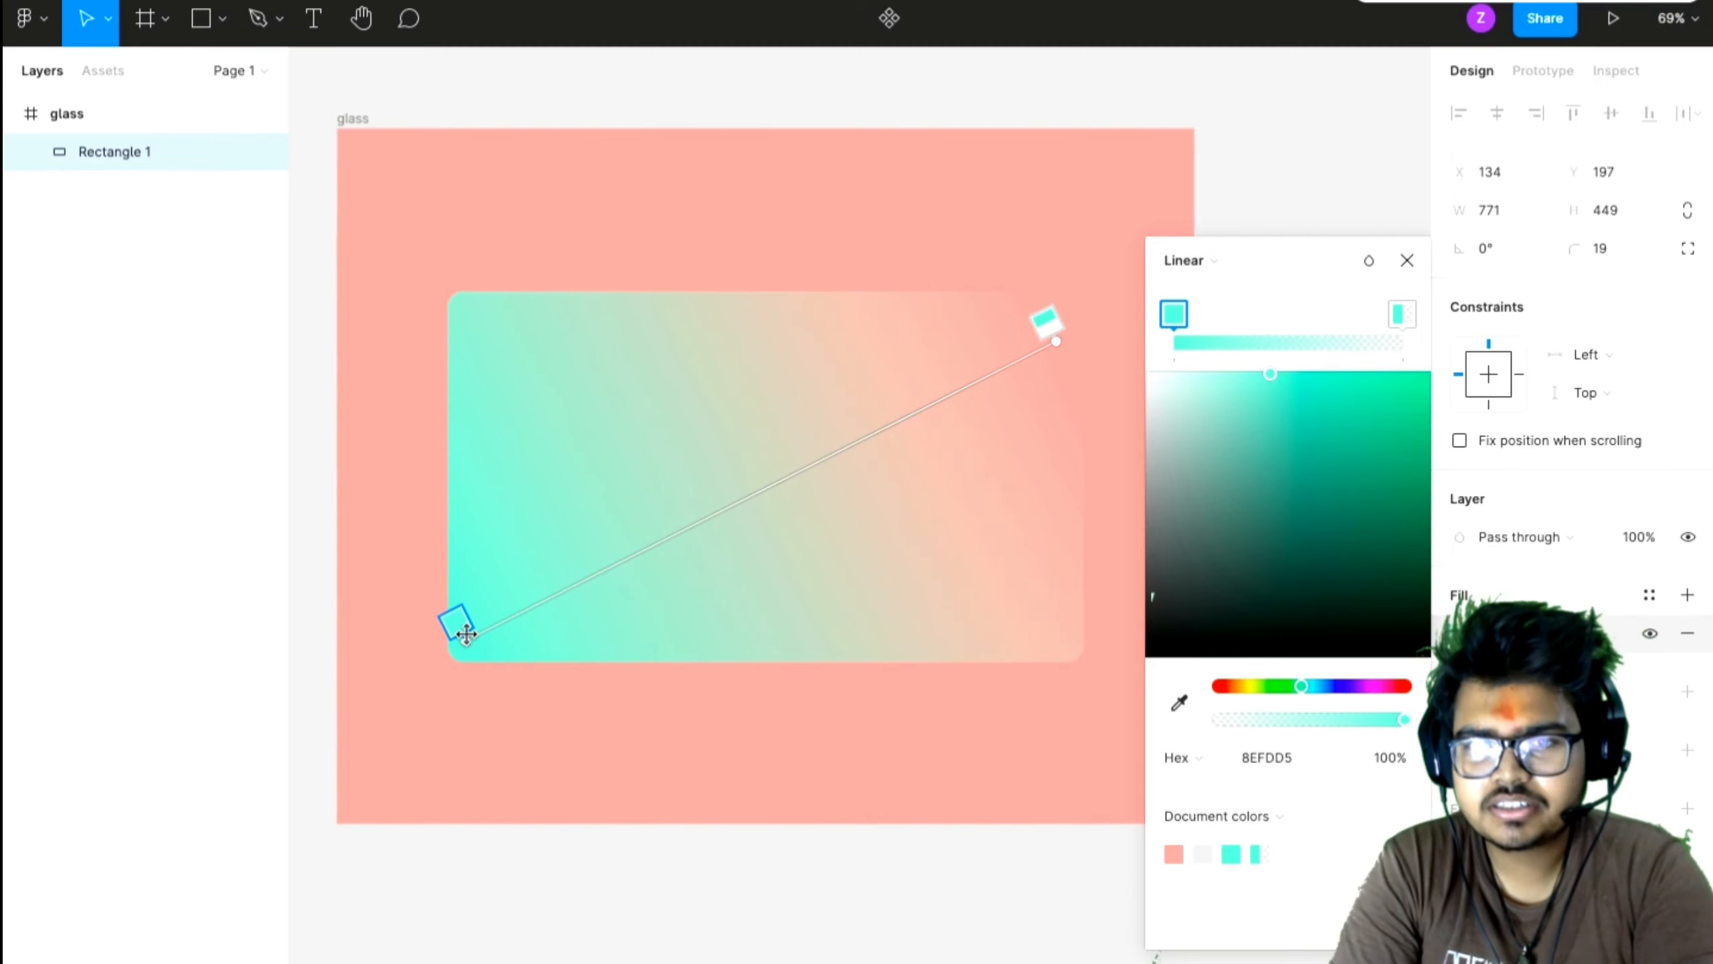
- Set the gradient's turquoise start stop to 54% opacity and its end stop to pale mint (E4FFF5) at 24%
left_click(1402, 314)
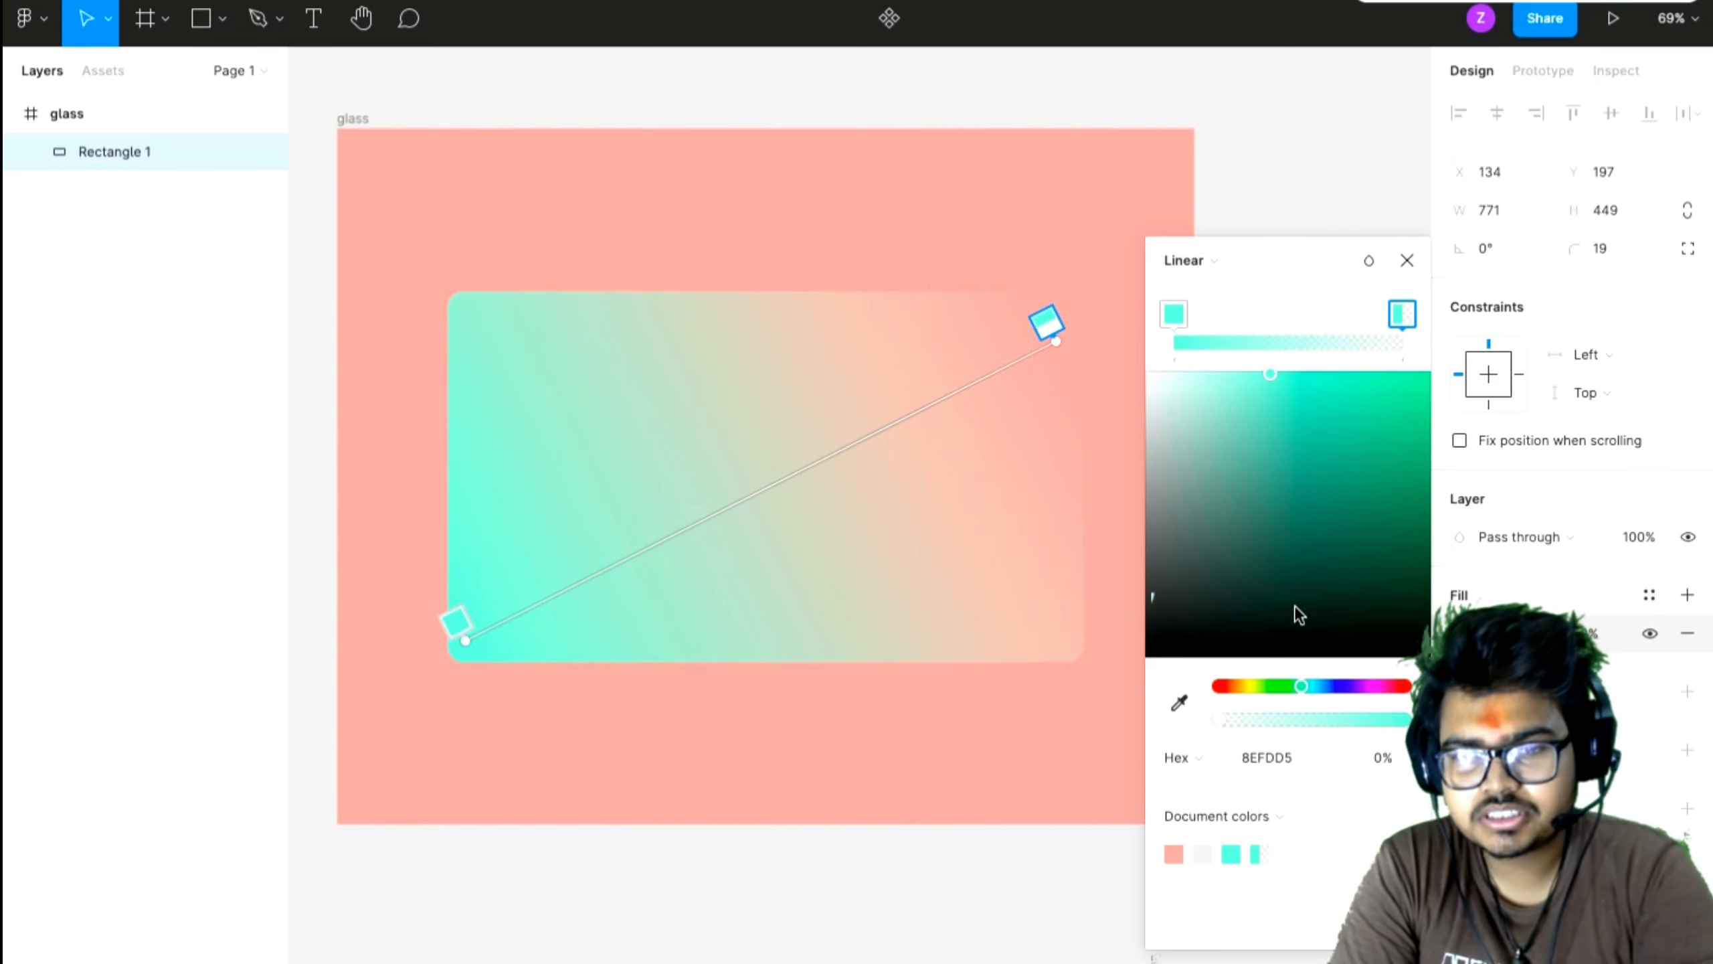
left_click_drag(1222, 719, 1317, 723)
left_click(1172, 314)
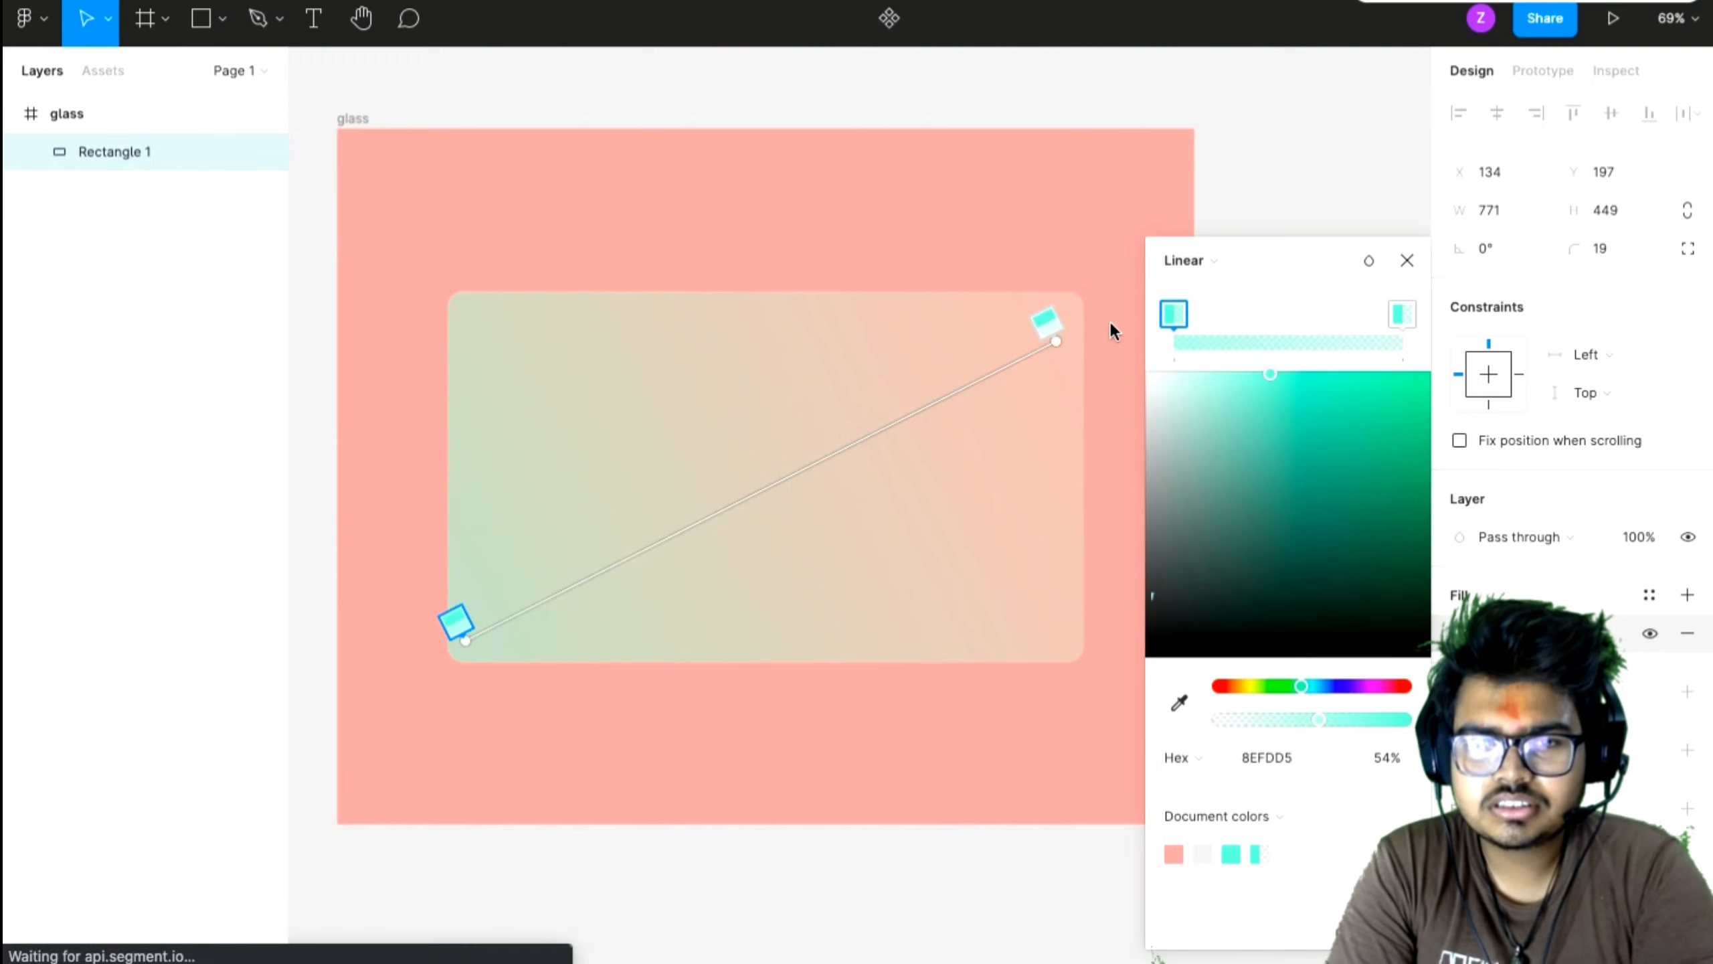
left_click(1047, 323)
left_click_drag(1221, 396, 1173, 354)
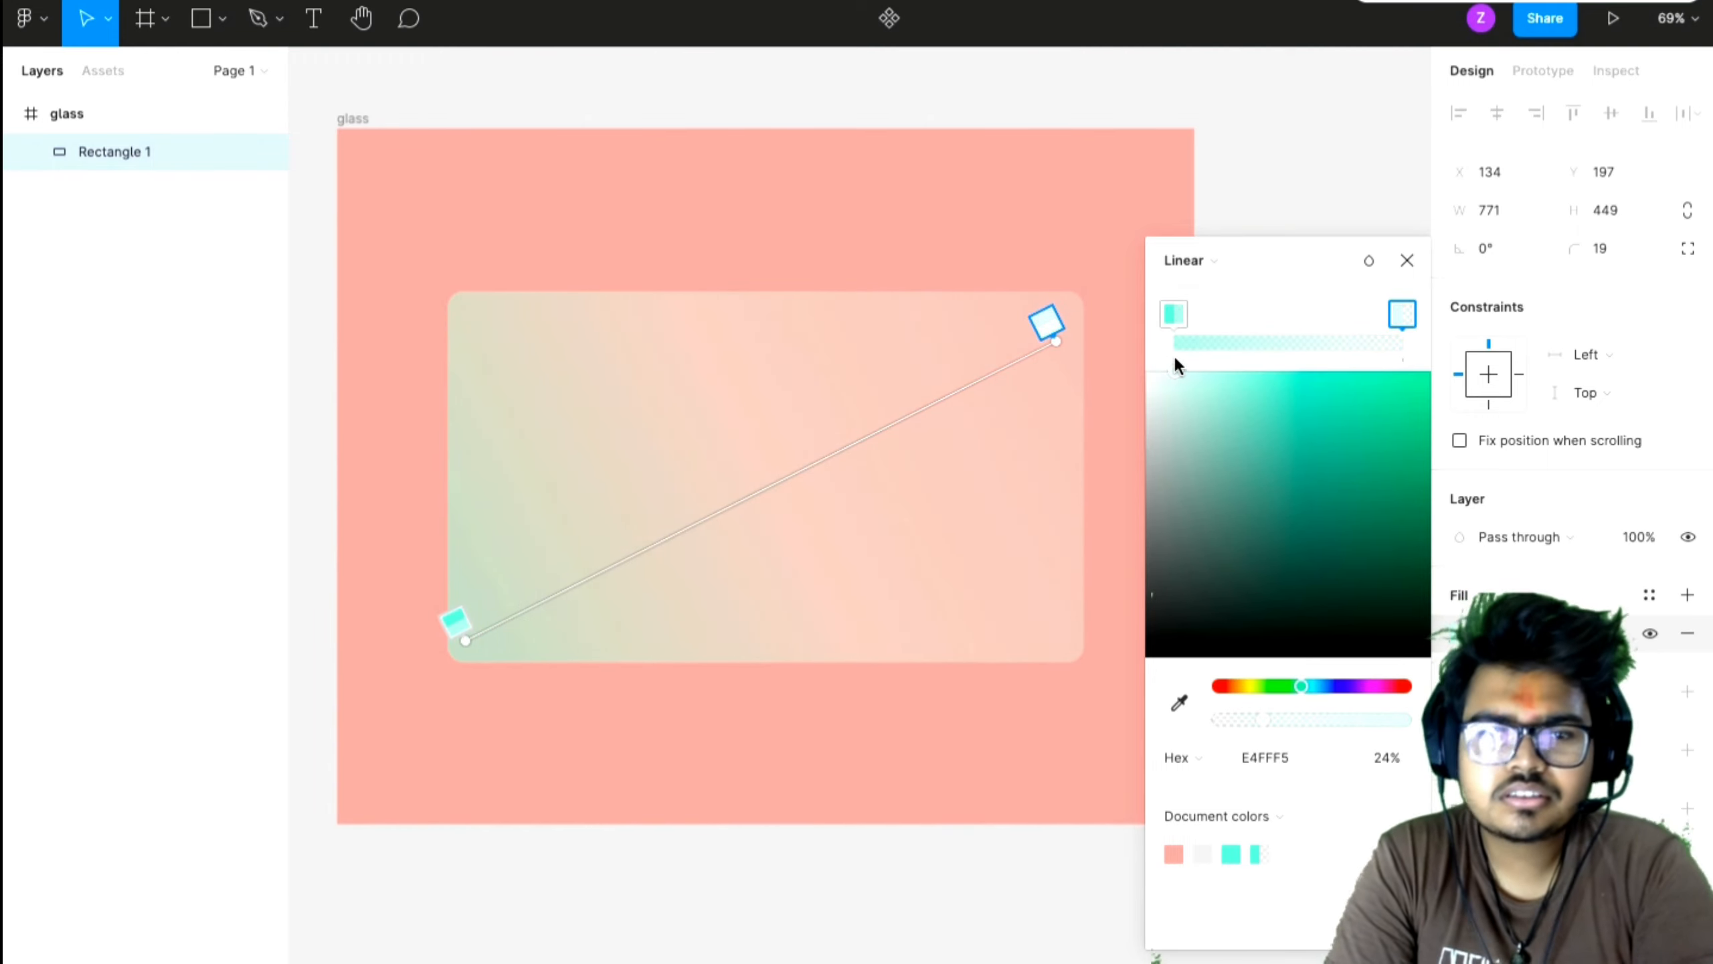
left_click(1408, 257)
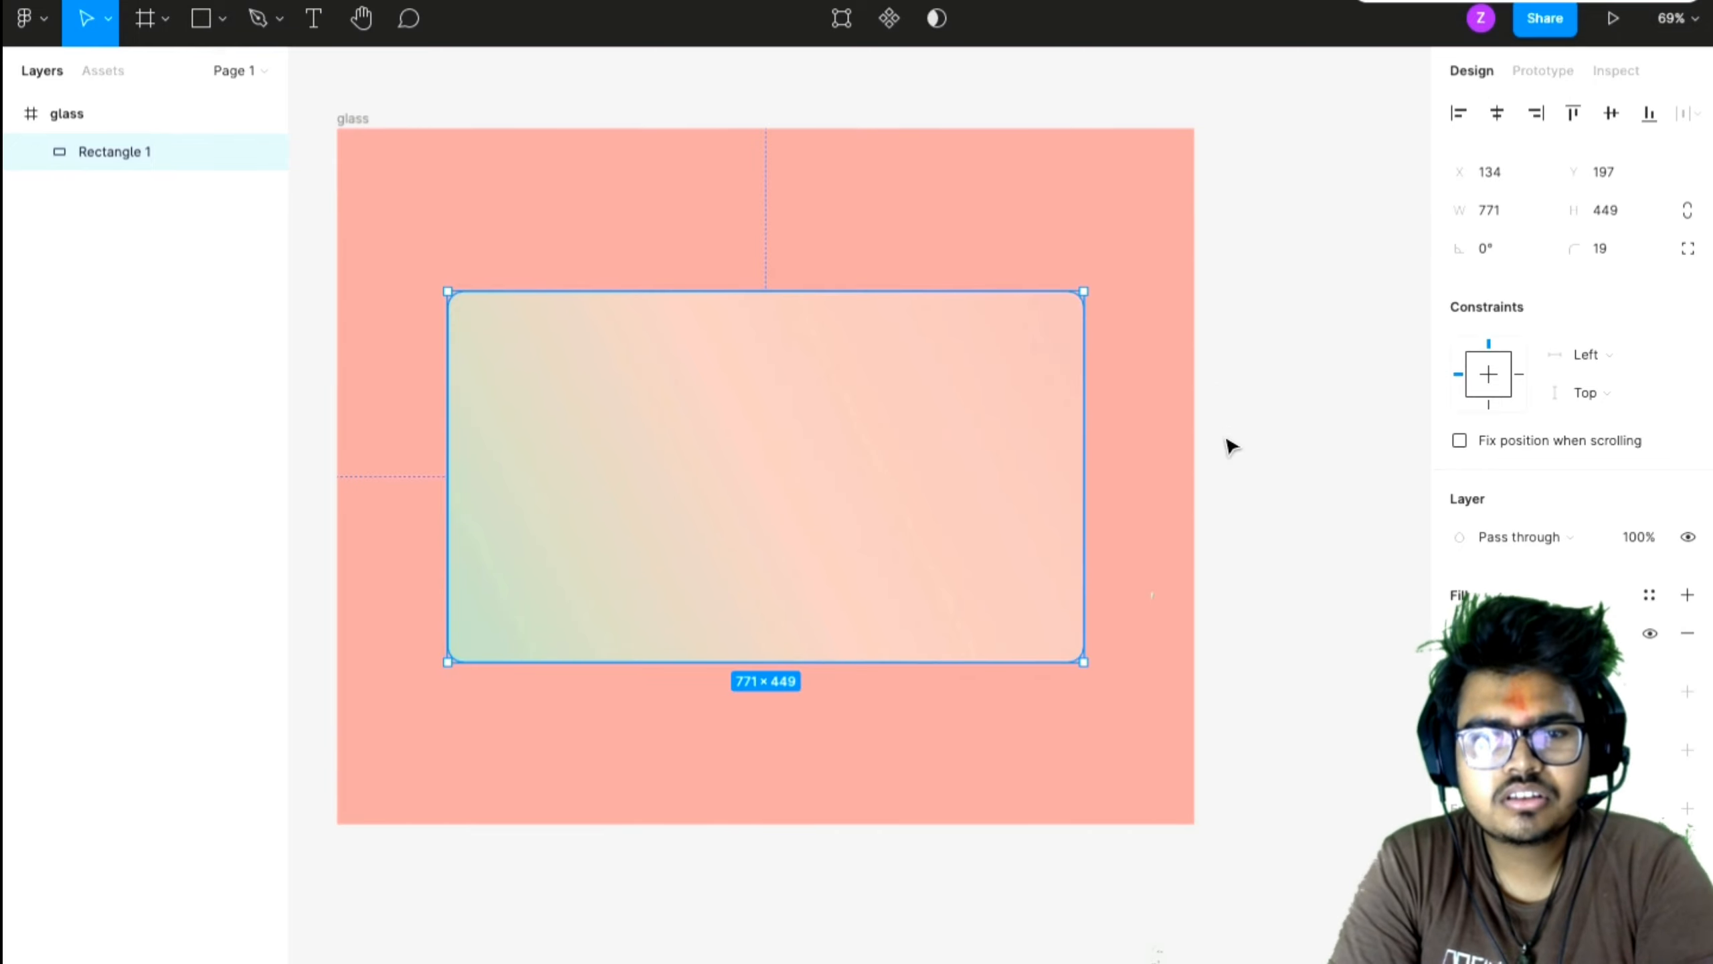
left_click(1144, 478)
left_click(743, 531)
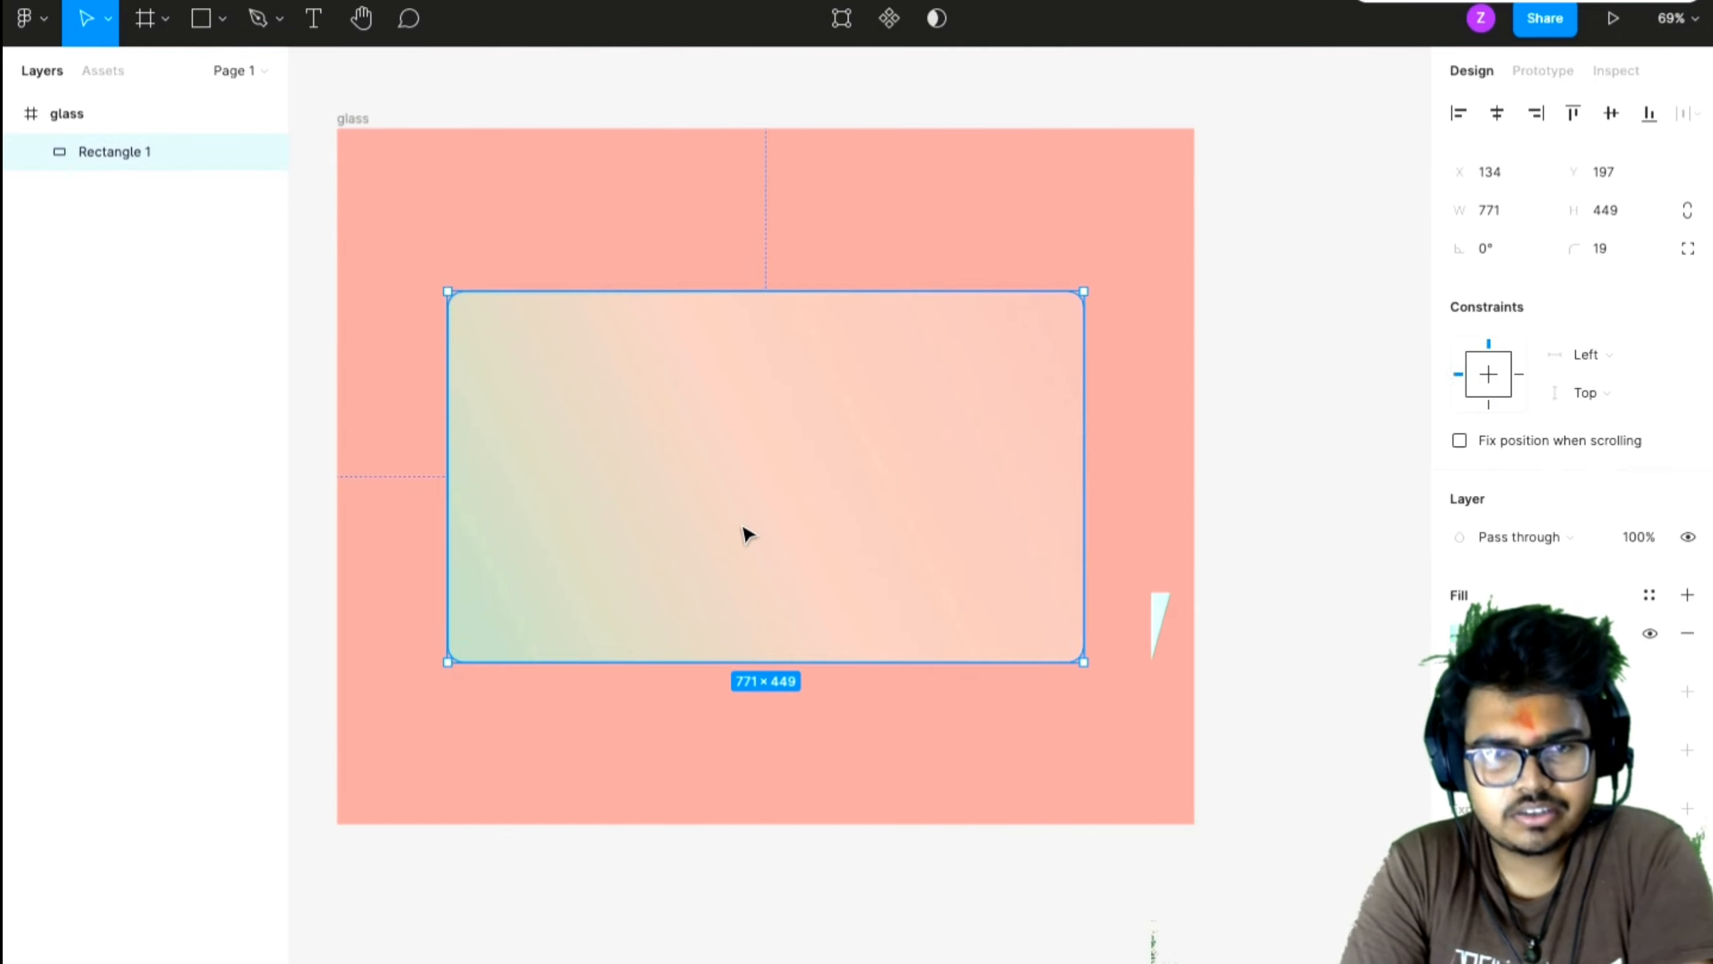
left_click(1275, 532)
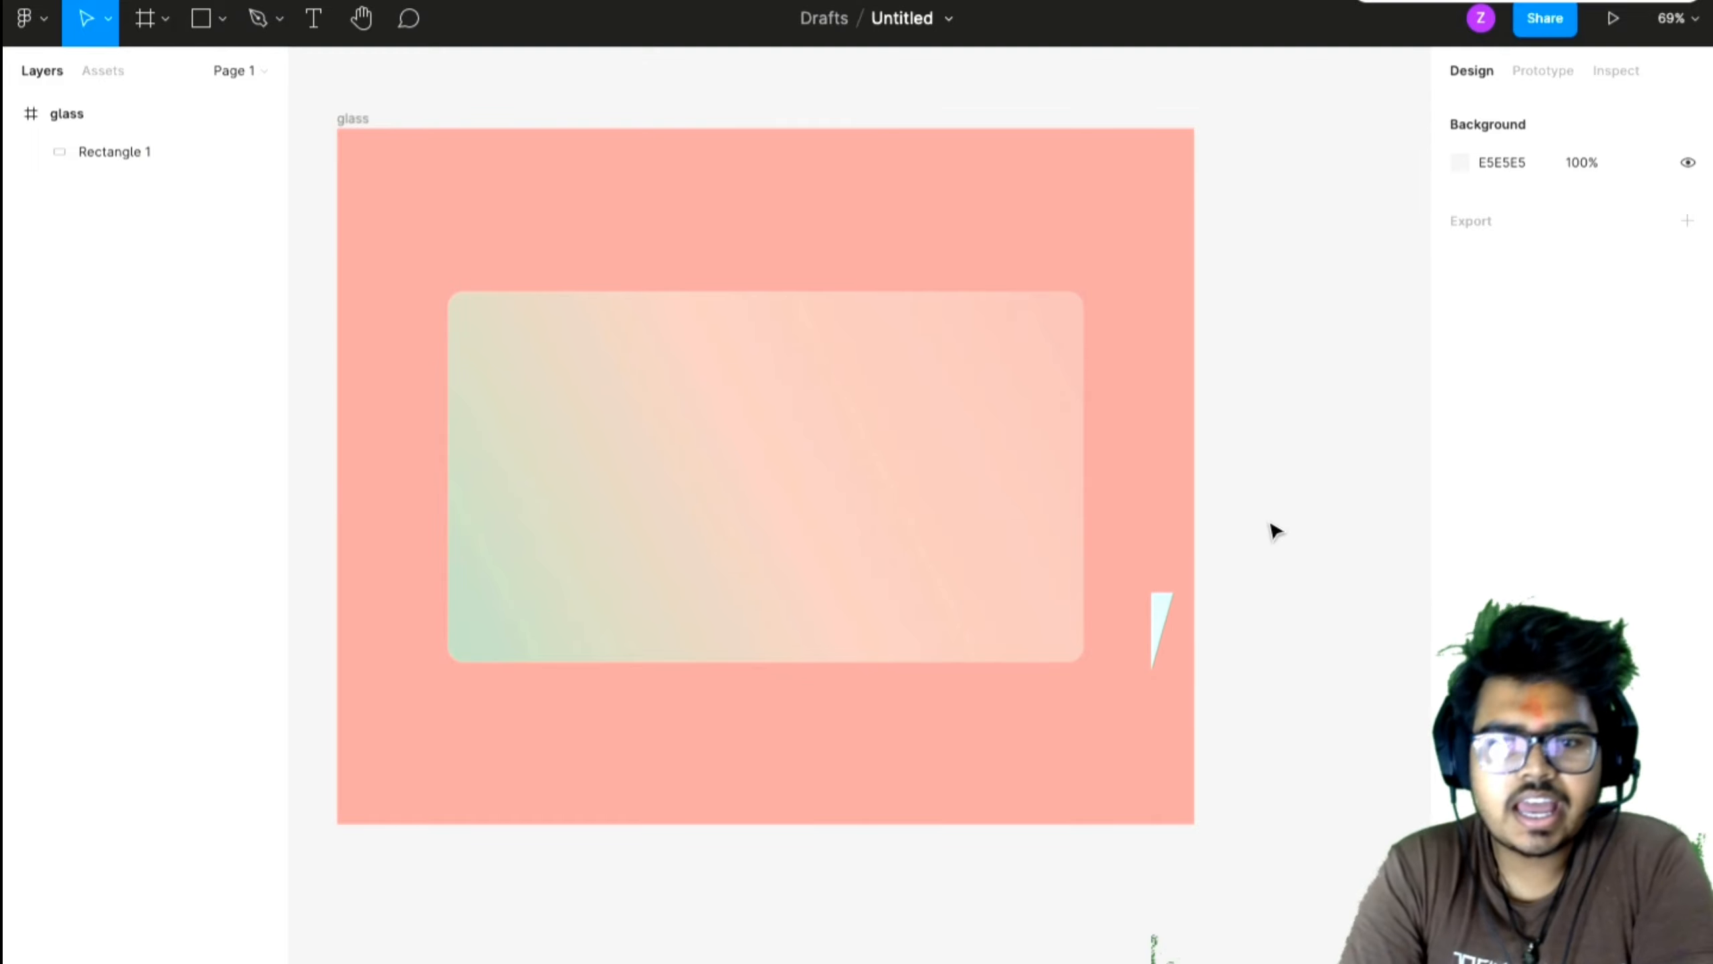
- Add a stroke to the gradient rectangle and colour it dark green (008F06)
left_click(1006, 516)
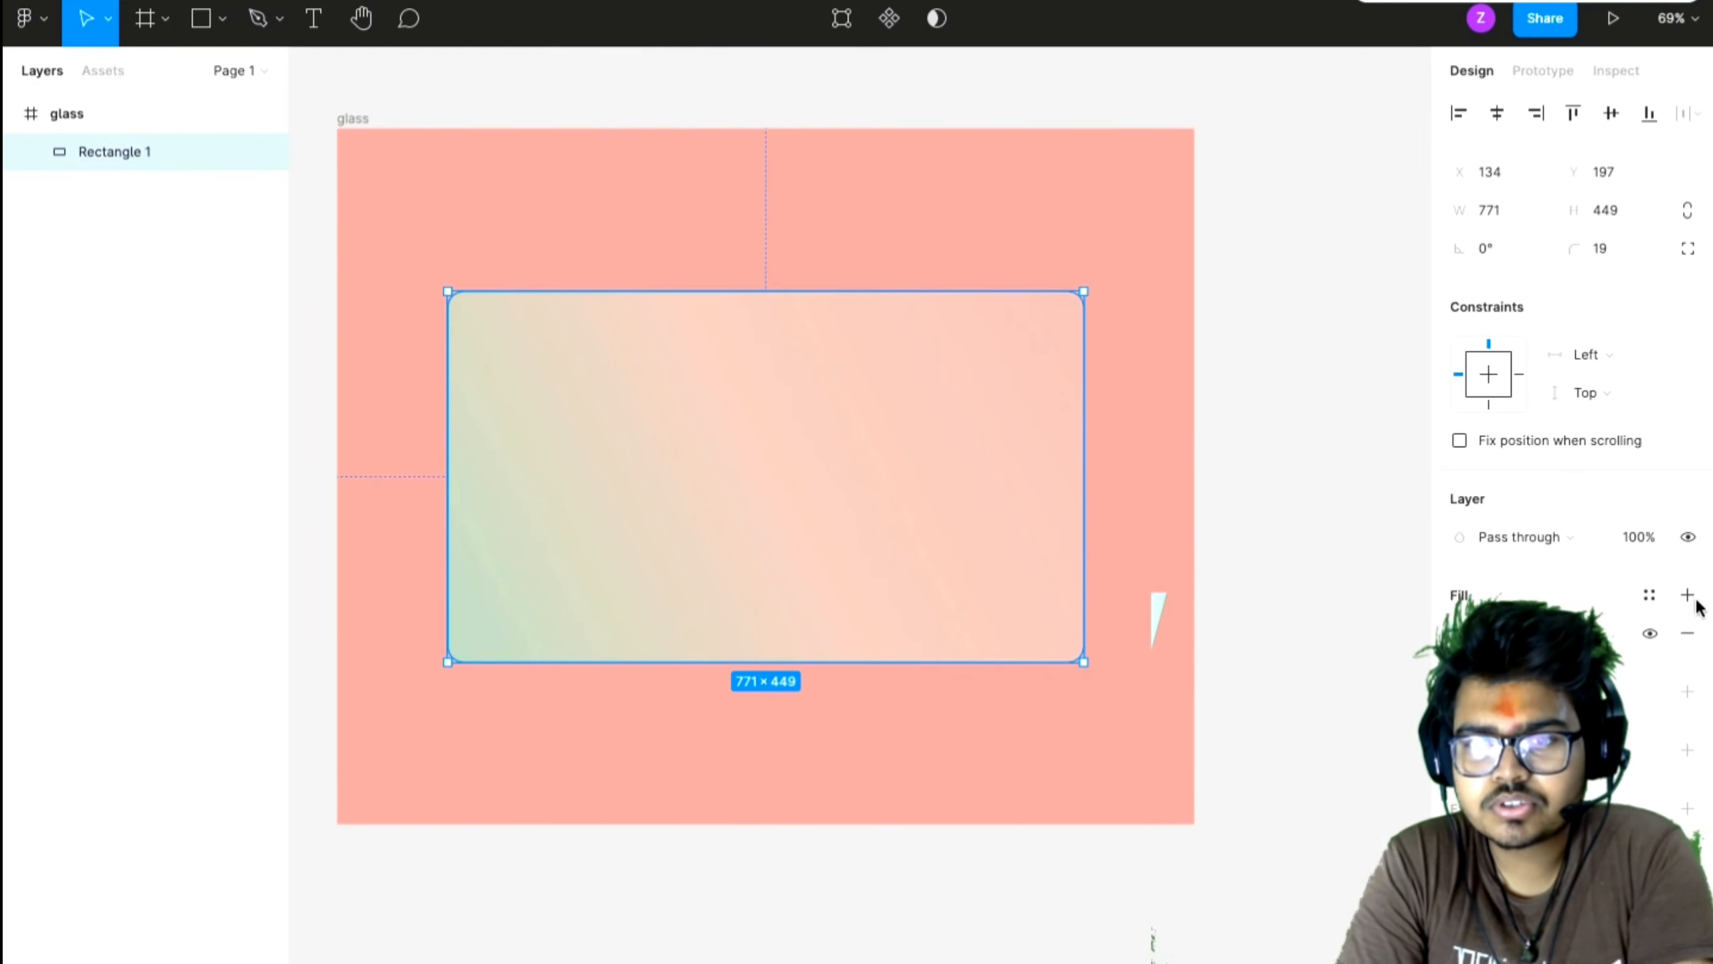
left_click(1687, 692)
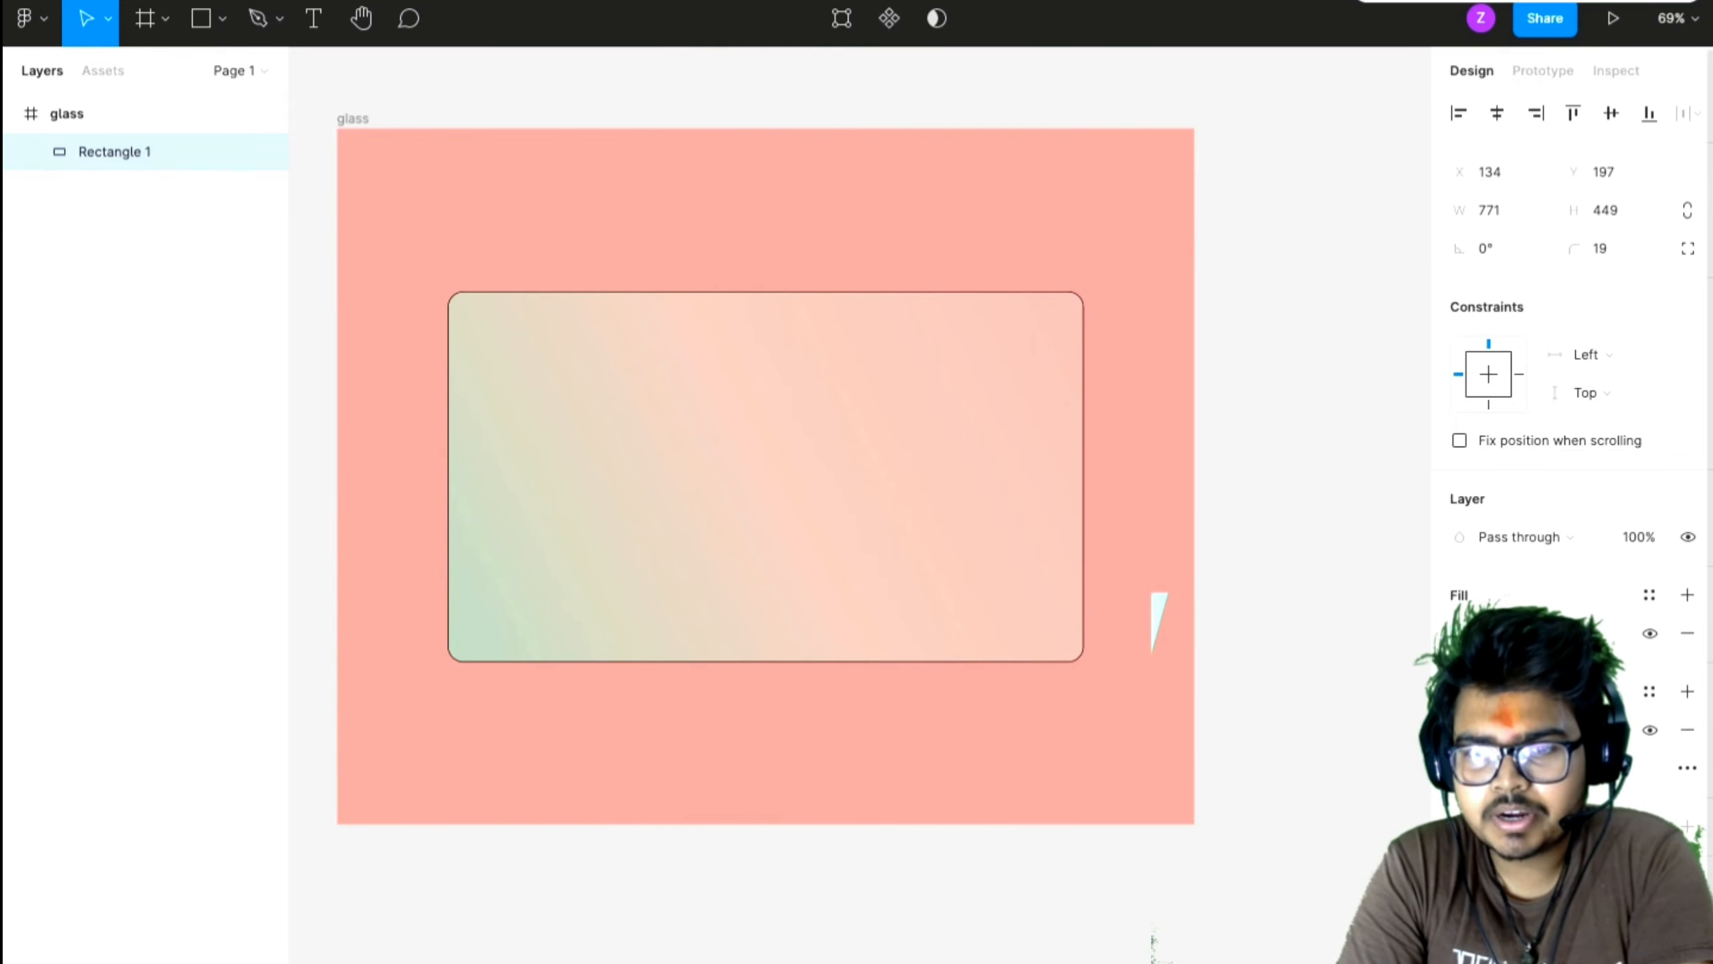
left_click(1458, 729)
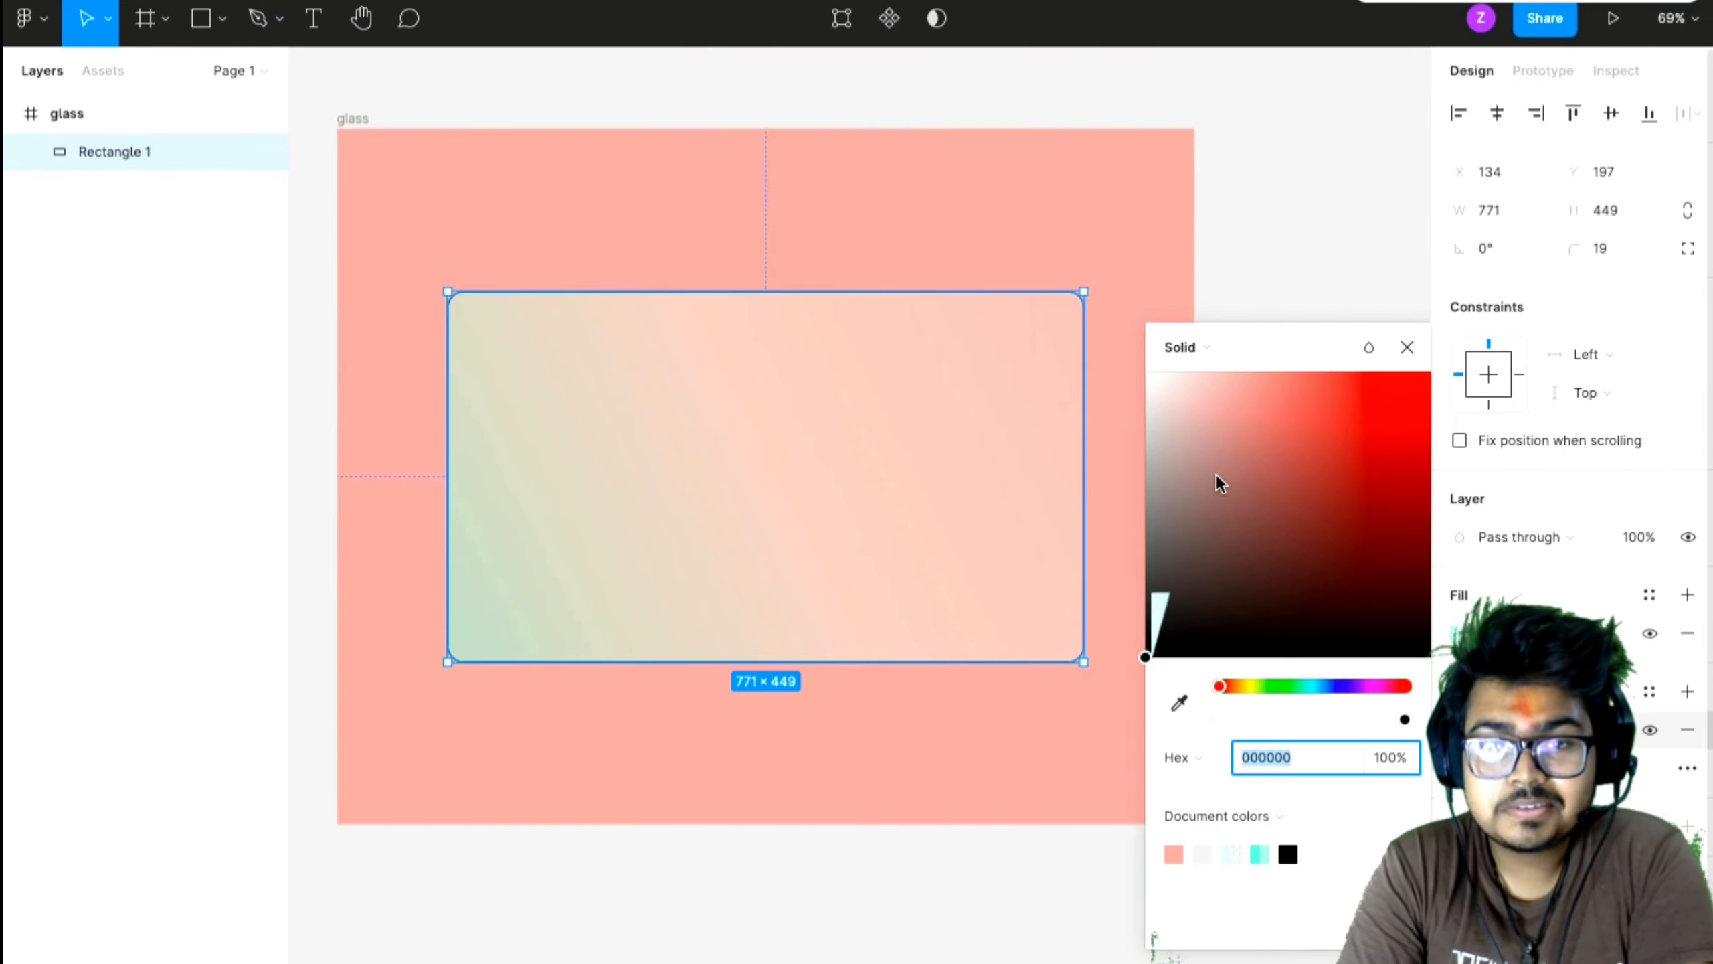
left_click(1282, 684)
left_click(1354, 430)
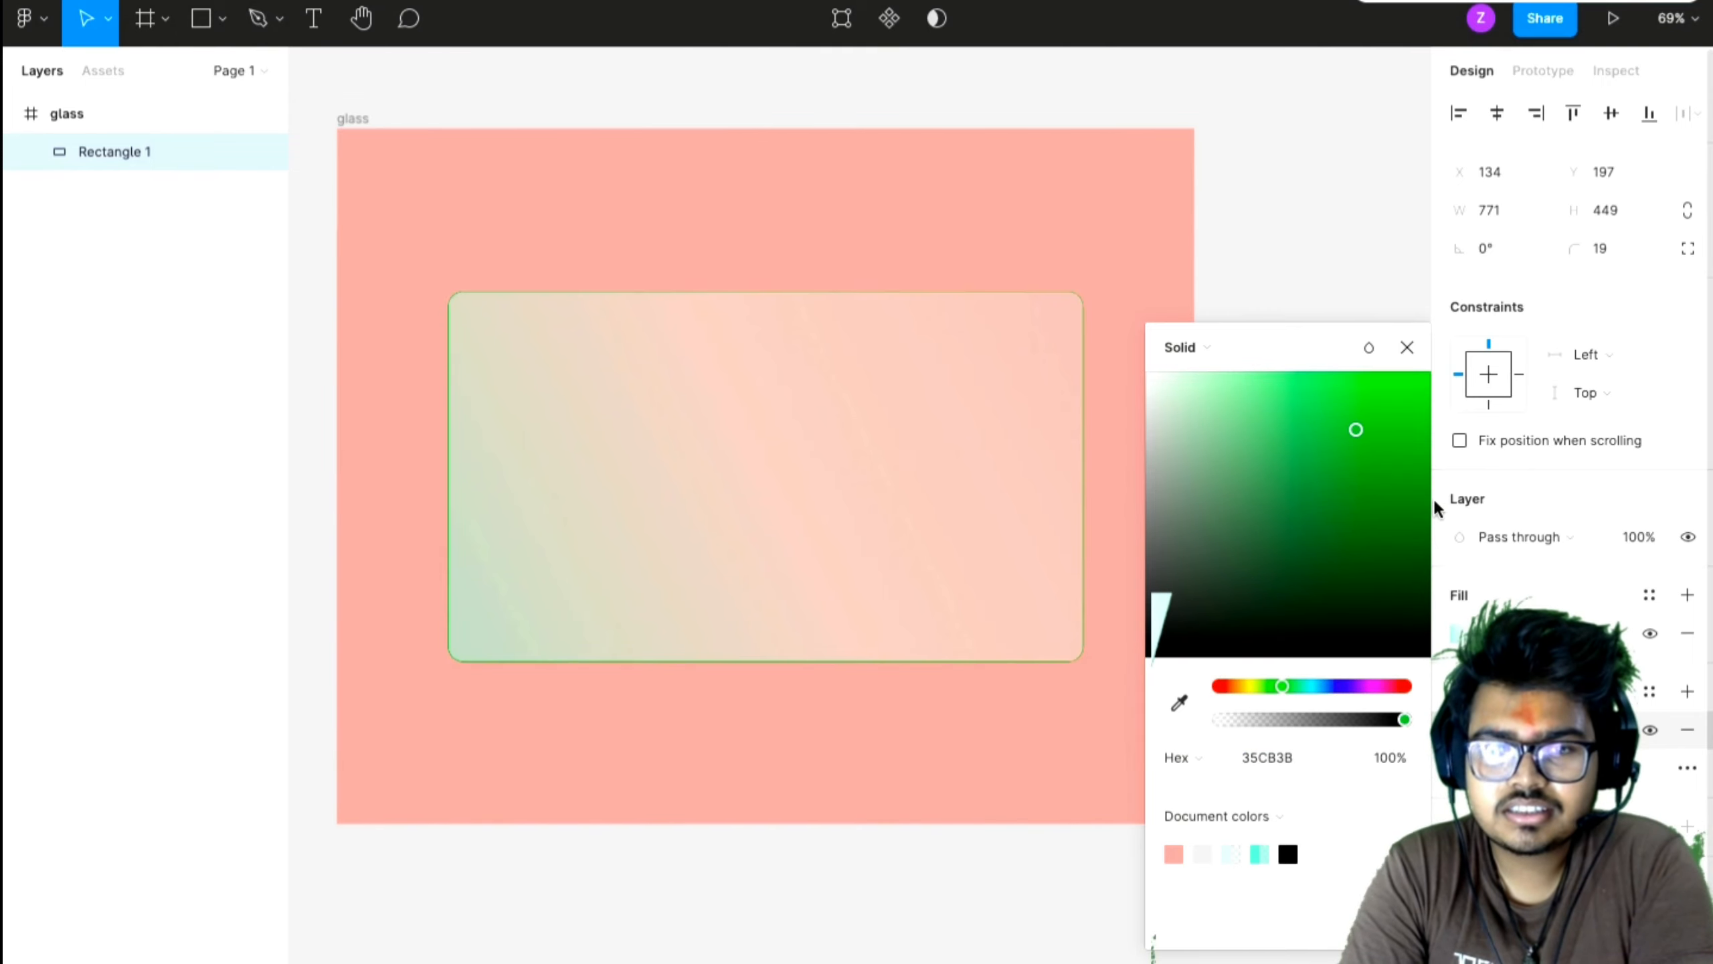
left_click(1432, 499)
- Switch the rectangle's stroke to a linear gradient running diagonally from near its lower-left corner to near its upper-right corner
left_click(1212, 345)
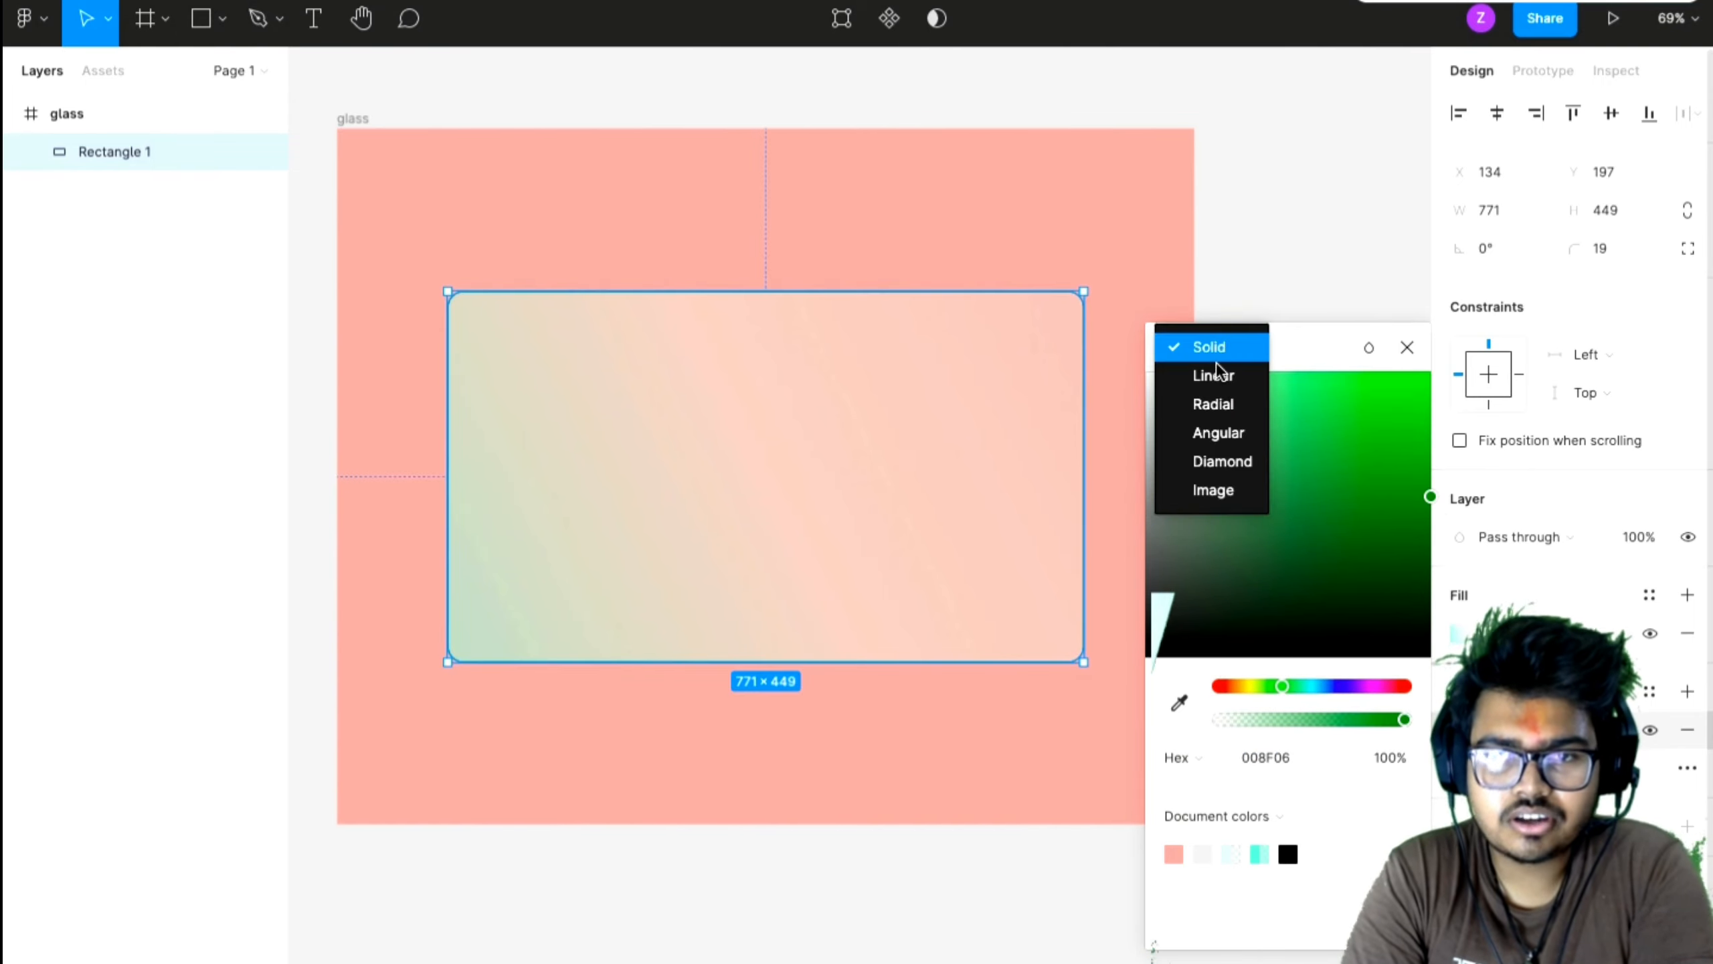
left_click(1214, 373)
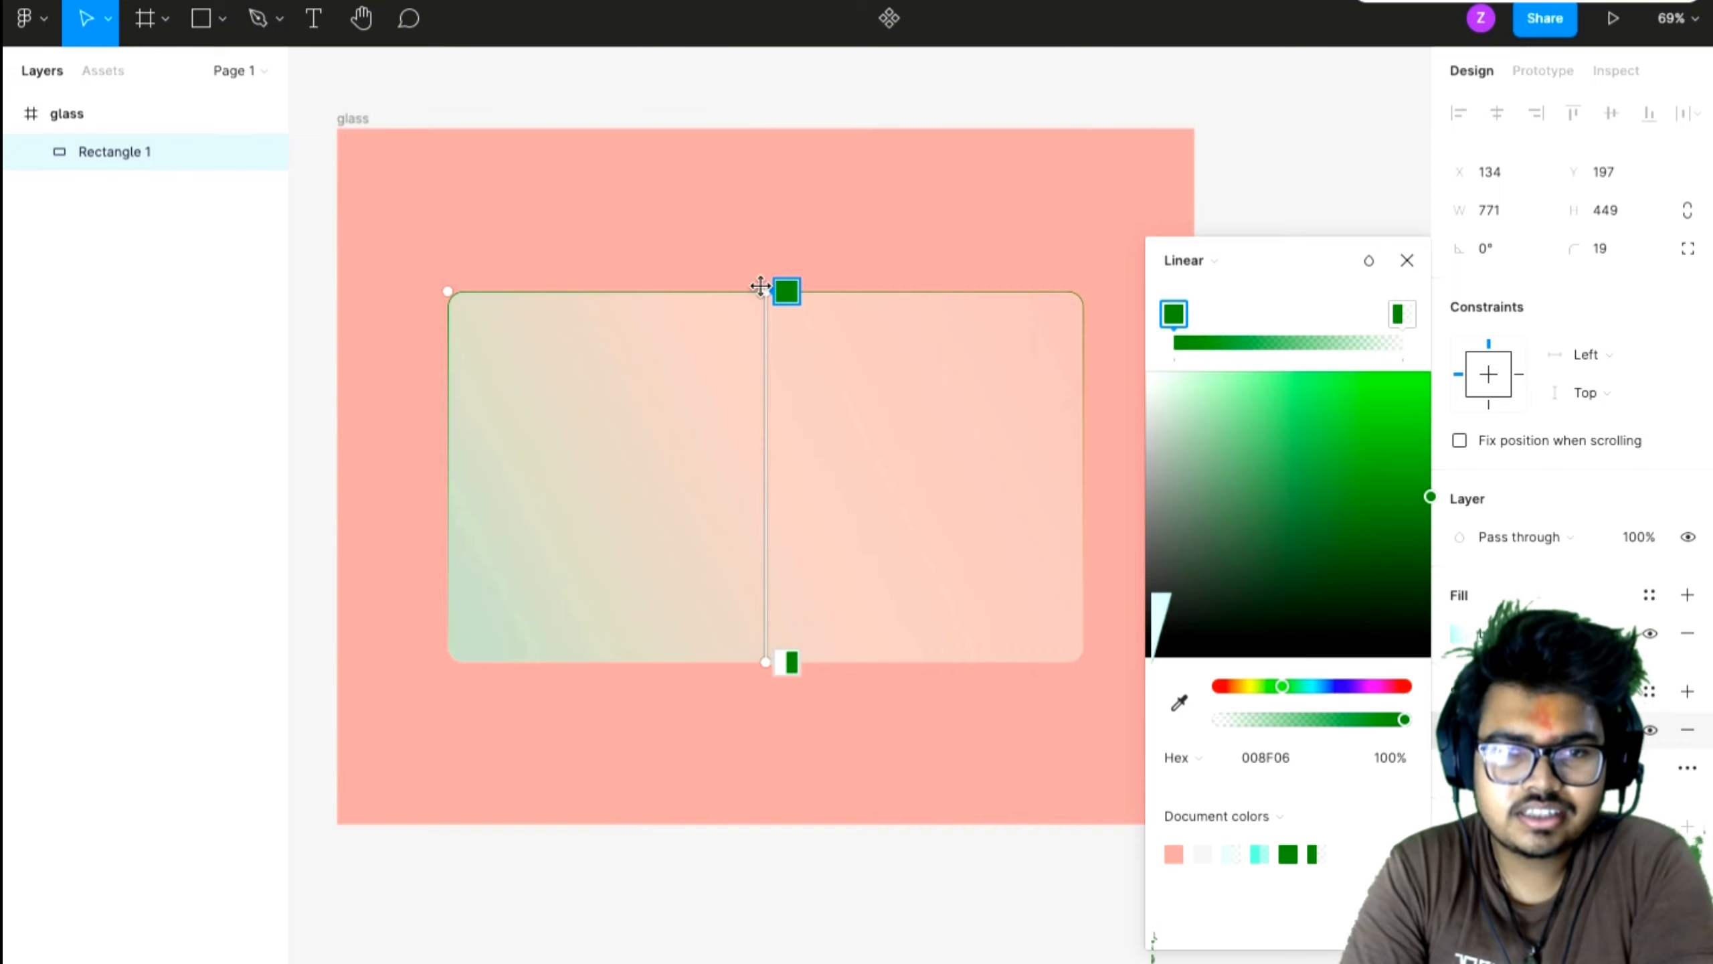
left_click_drag(761, 287, 482, 619)
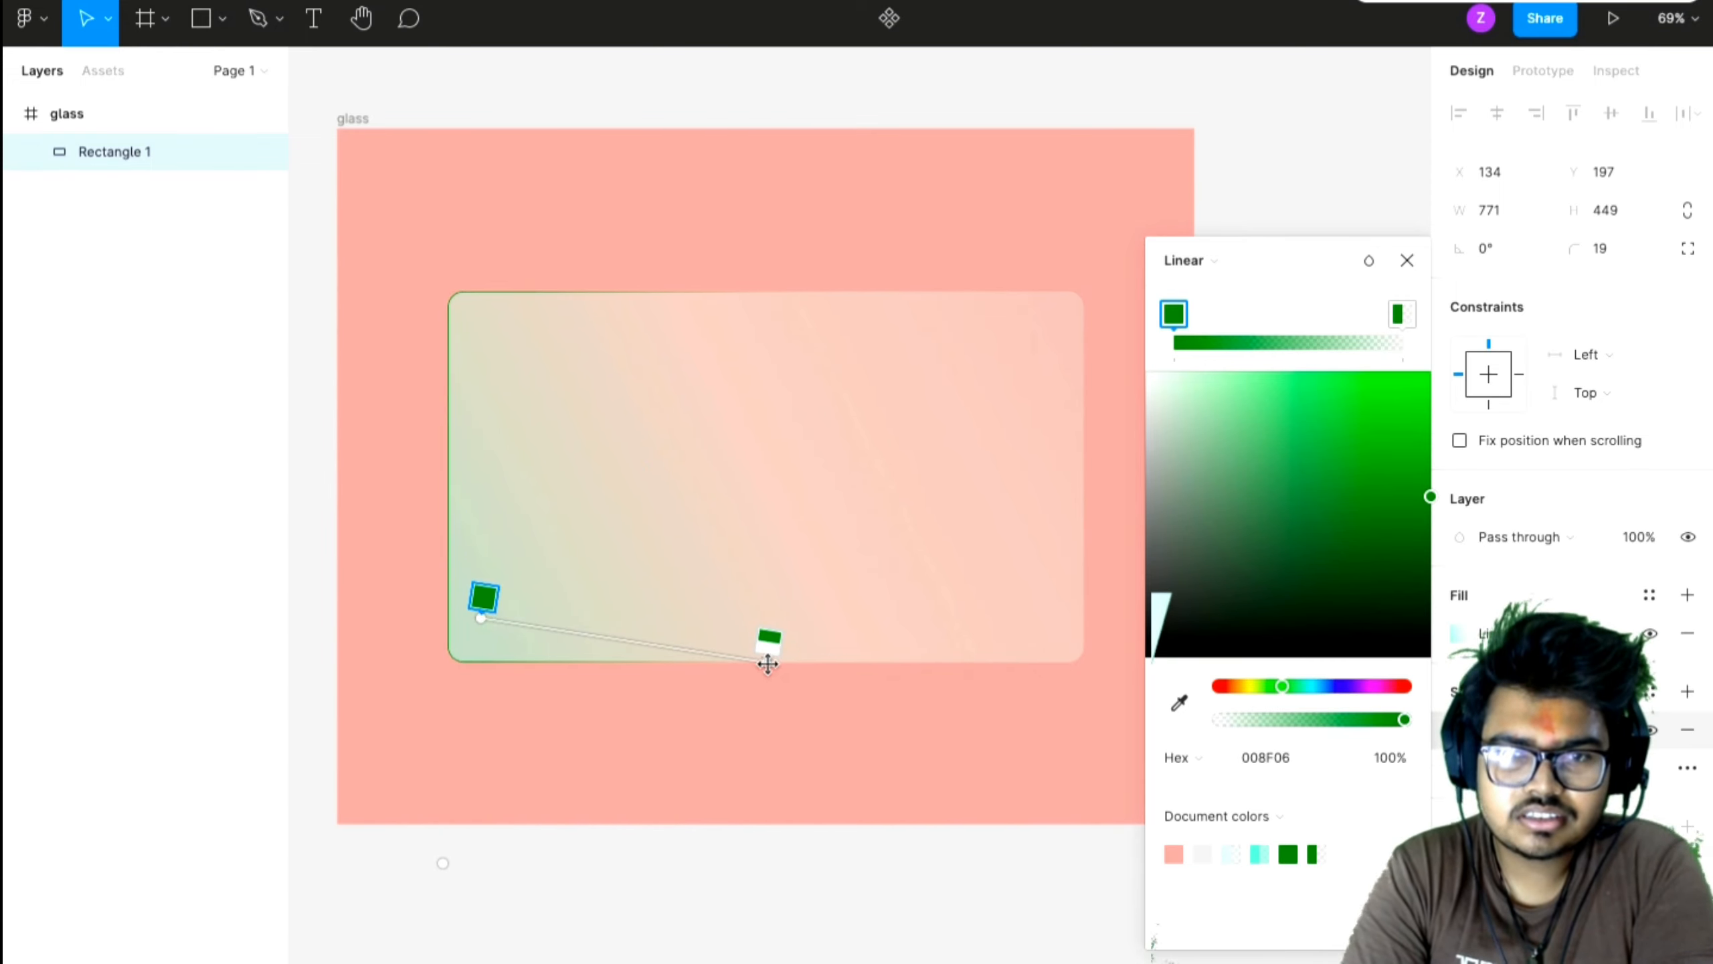
left_click_drag(767, 664, 1062, 315)
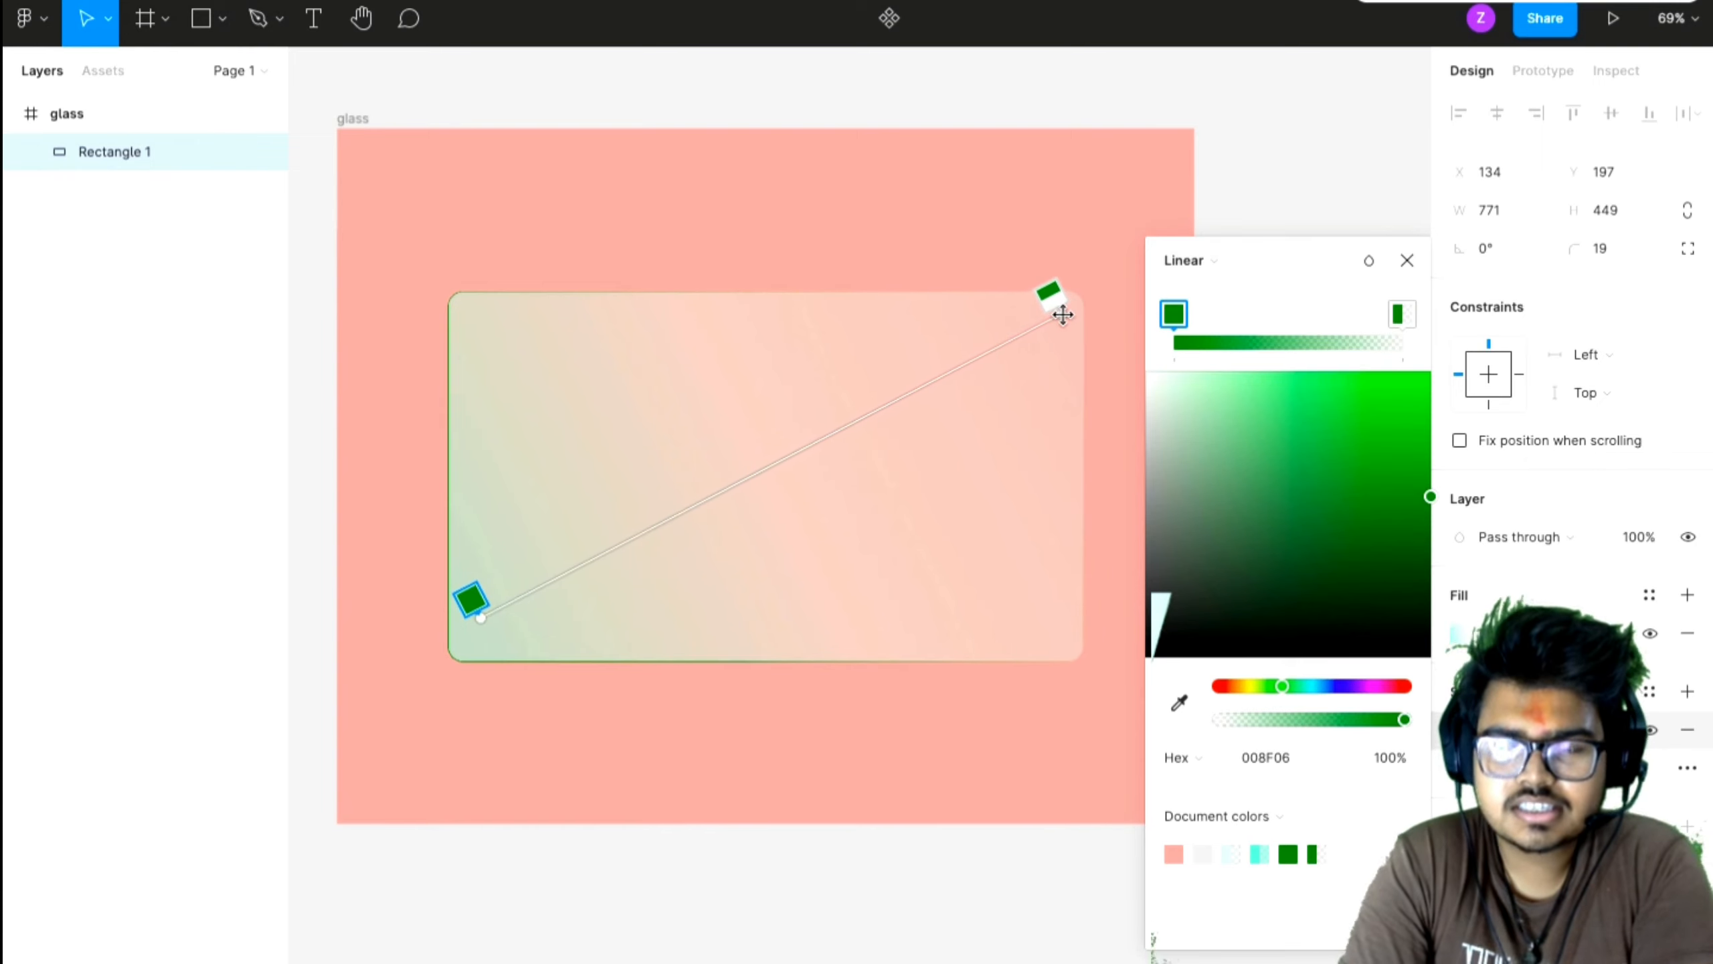
- Set the stroke gradient's end stop to 9% opacity and its start stop to 24%, moving the start slightly closer to the rectangle's bottom edge
left_click(1402, 313)
left_click_drag(1221, 718, 1239, 717)
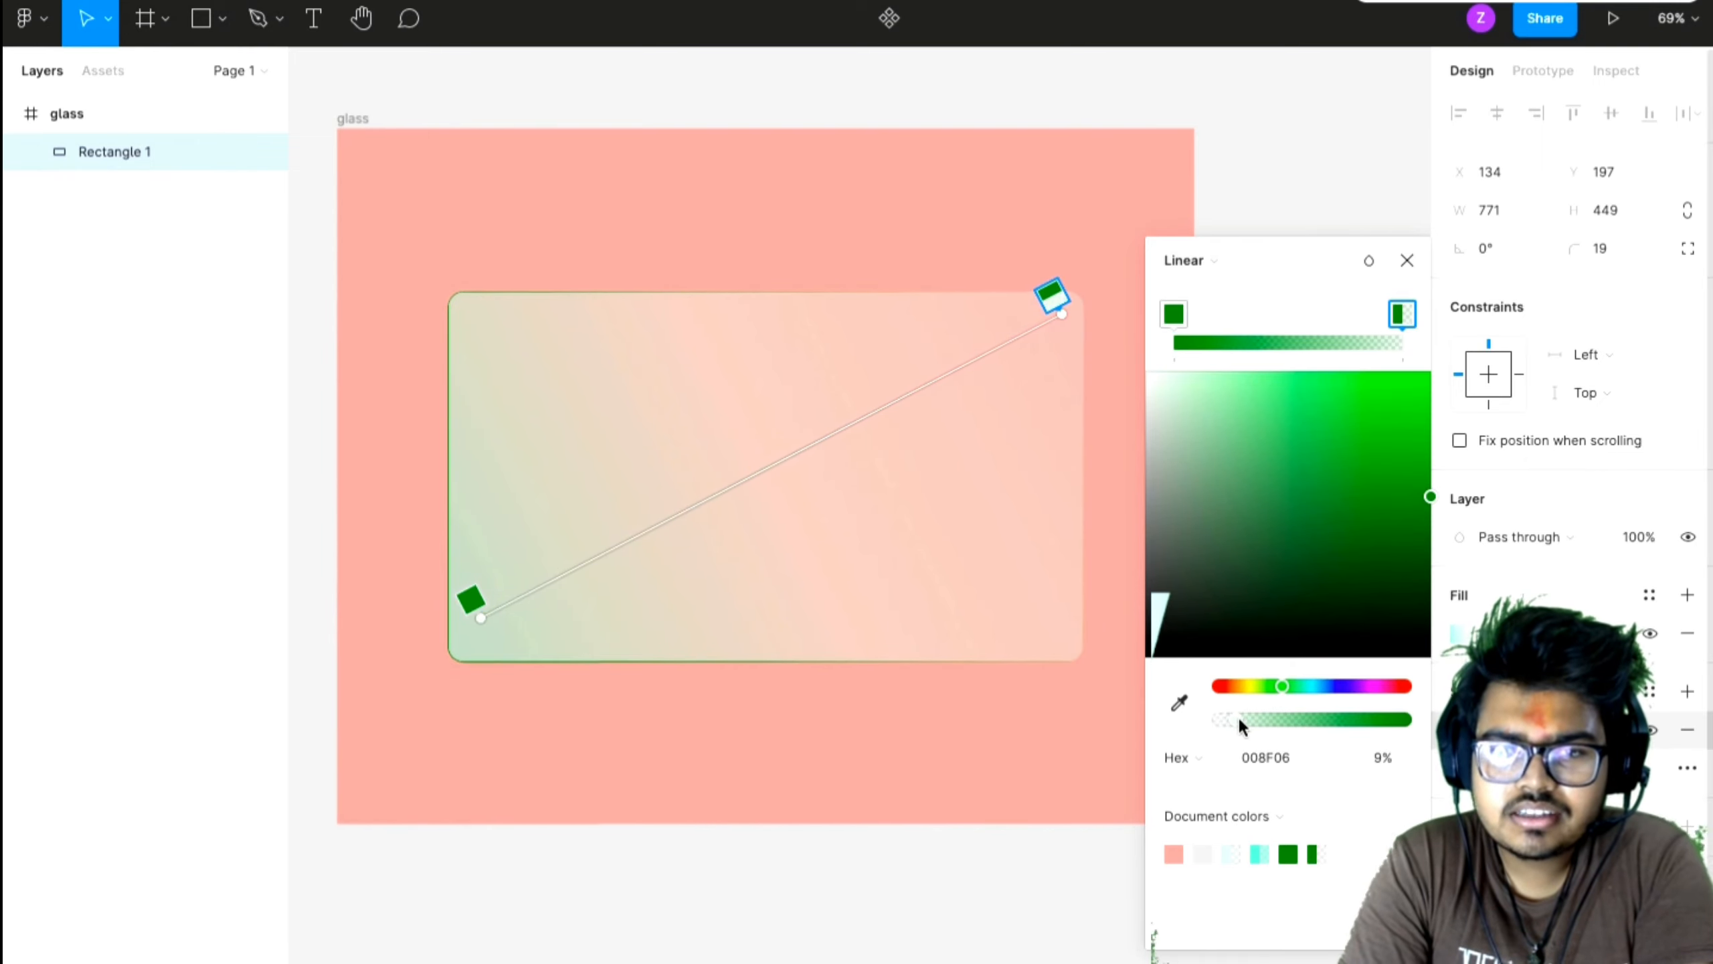
left_click(1177, 314)
left_click_drag(1314, 718, 1261, 715)
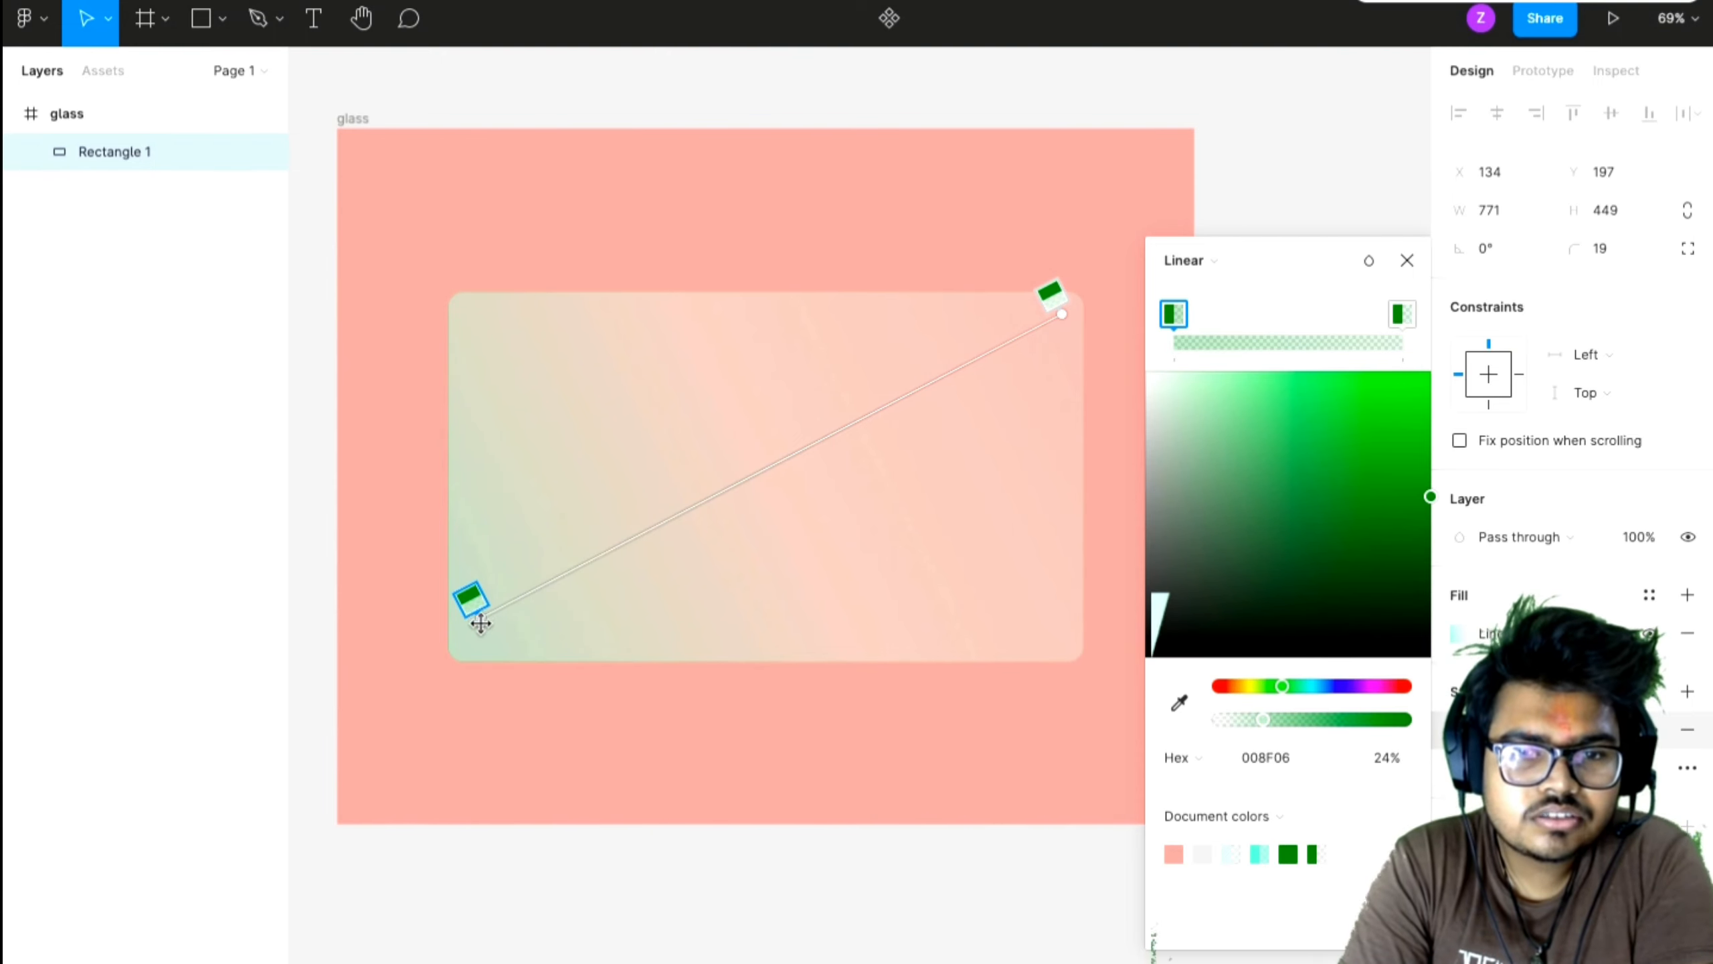
left_click_drag(481, 623, 485, 641)
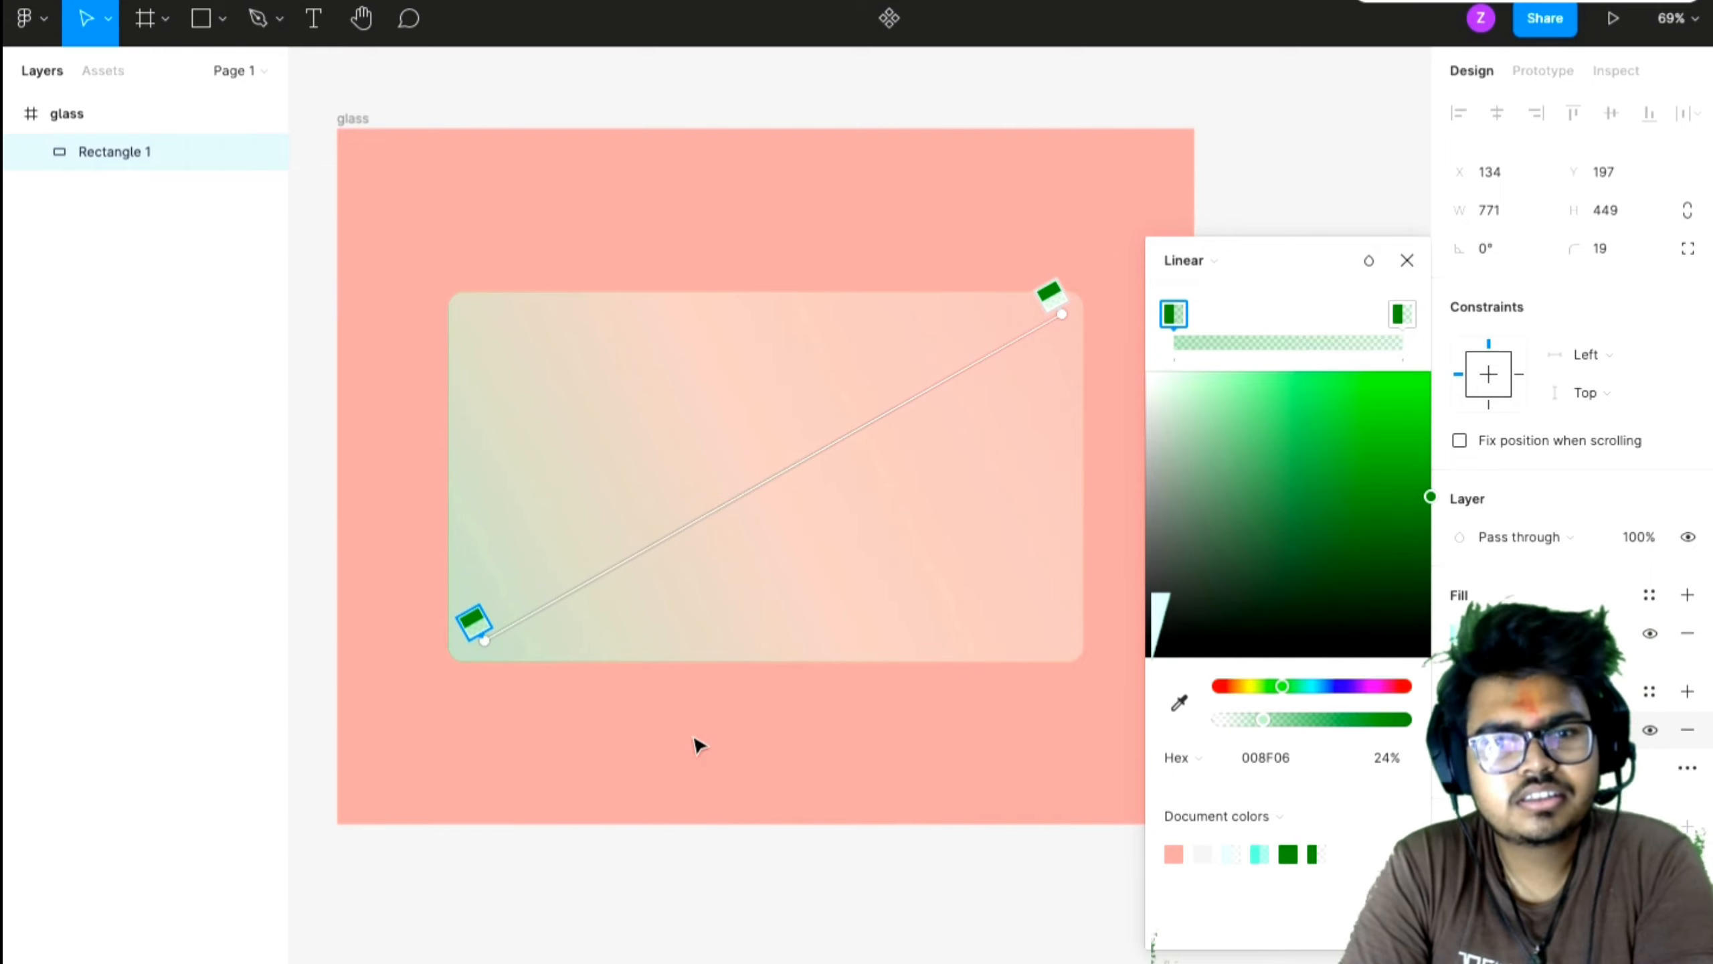
left_click(1407, 260)
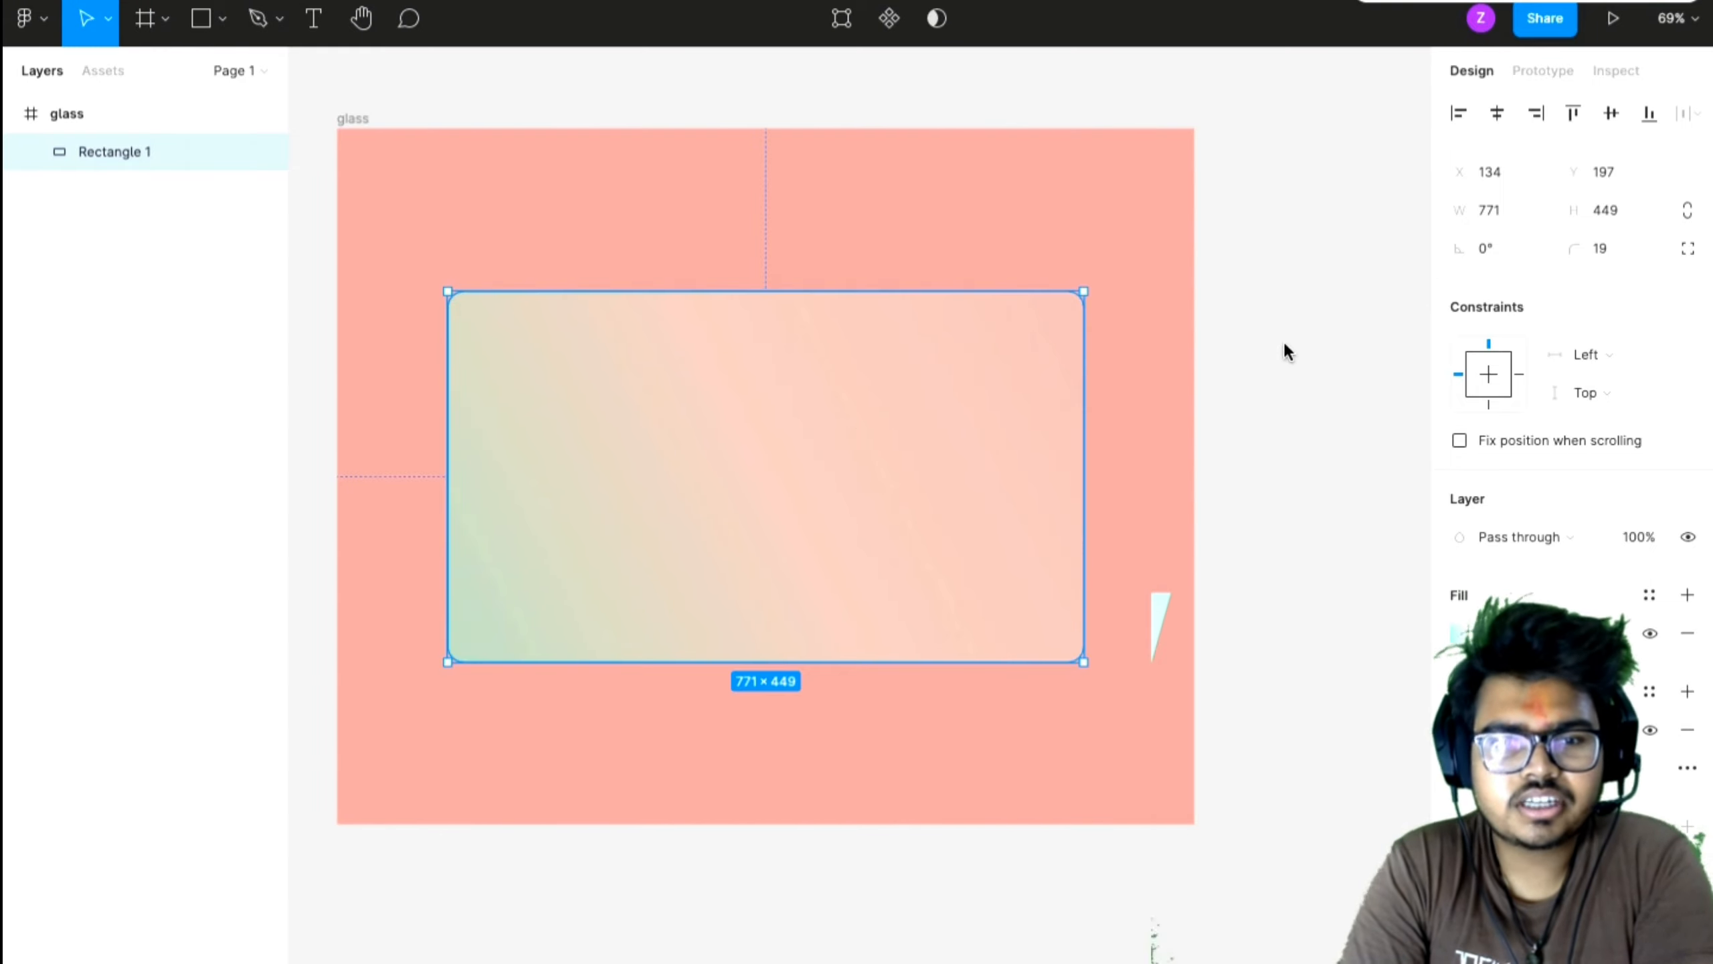
left_click(1286, 354)
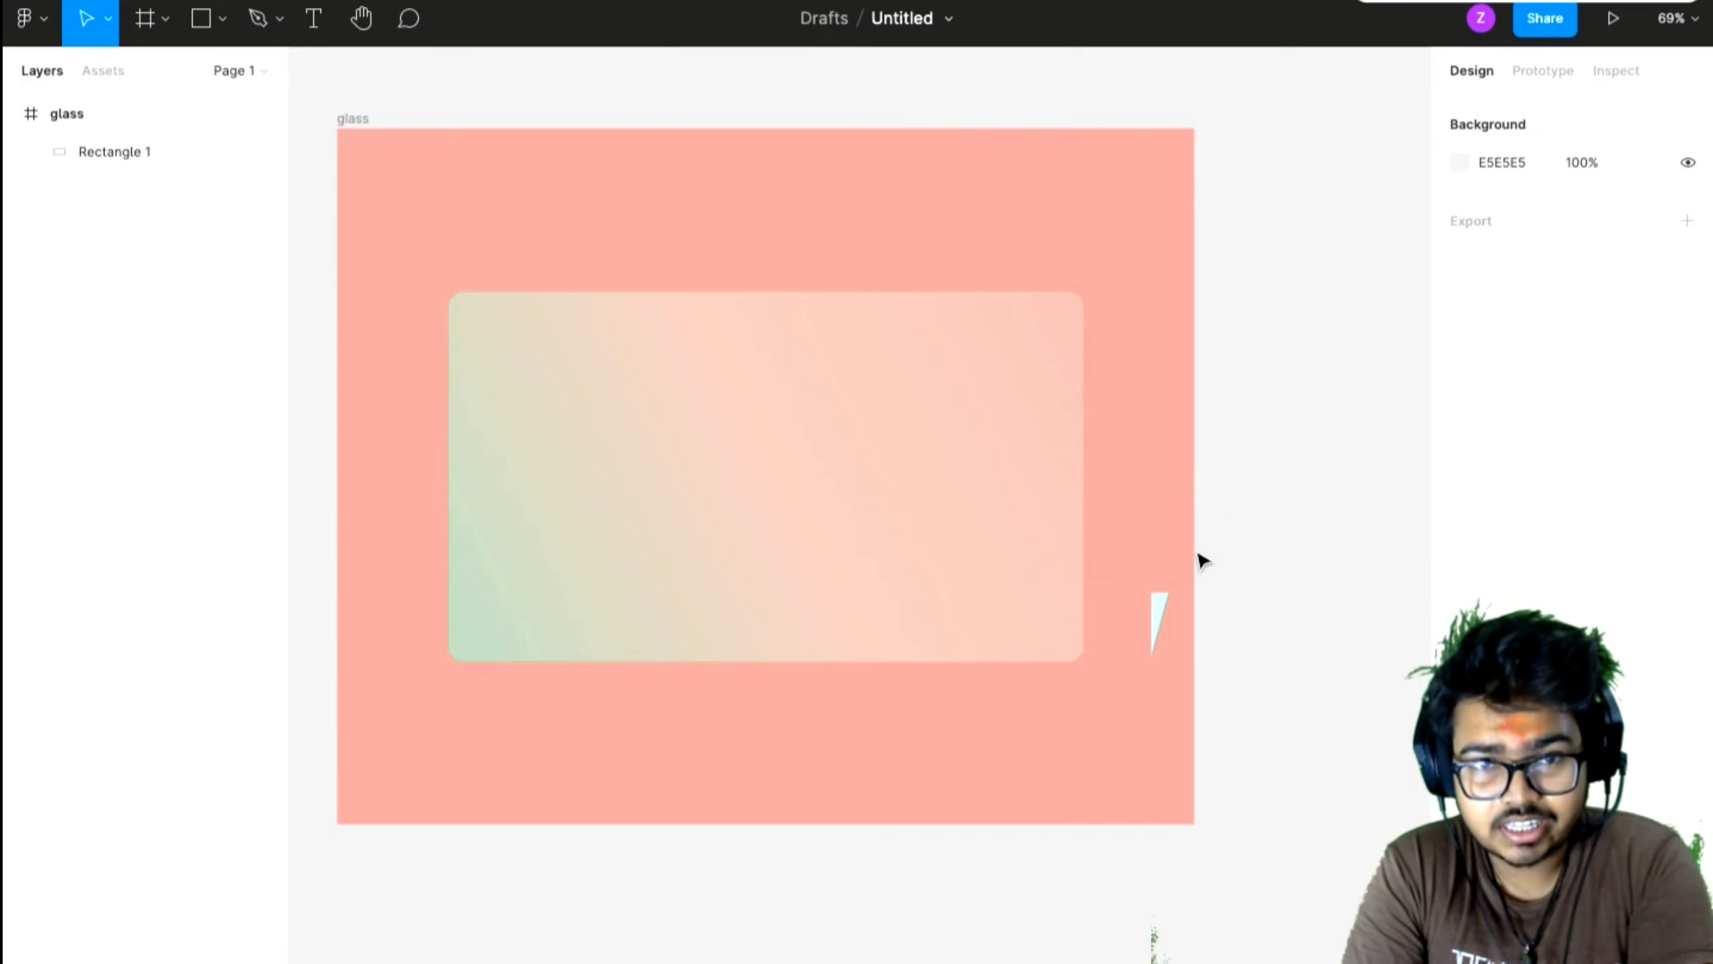
- Place a 100 × 100 circle over the rectangle's upper-left corner and order it beneath the rectangle
left_click(222, 19)
left_click(207, 152)
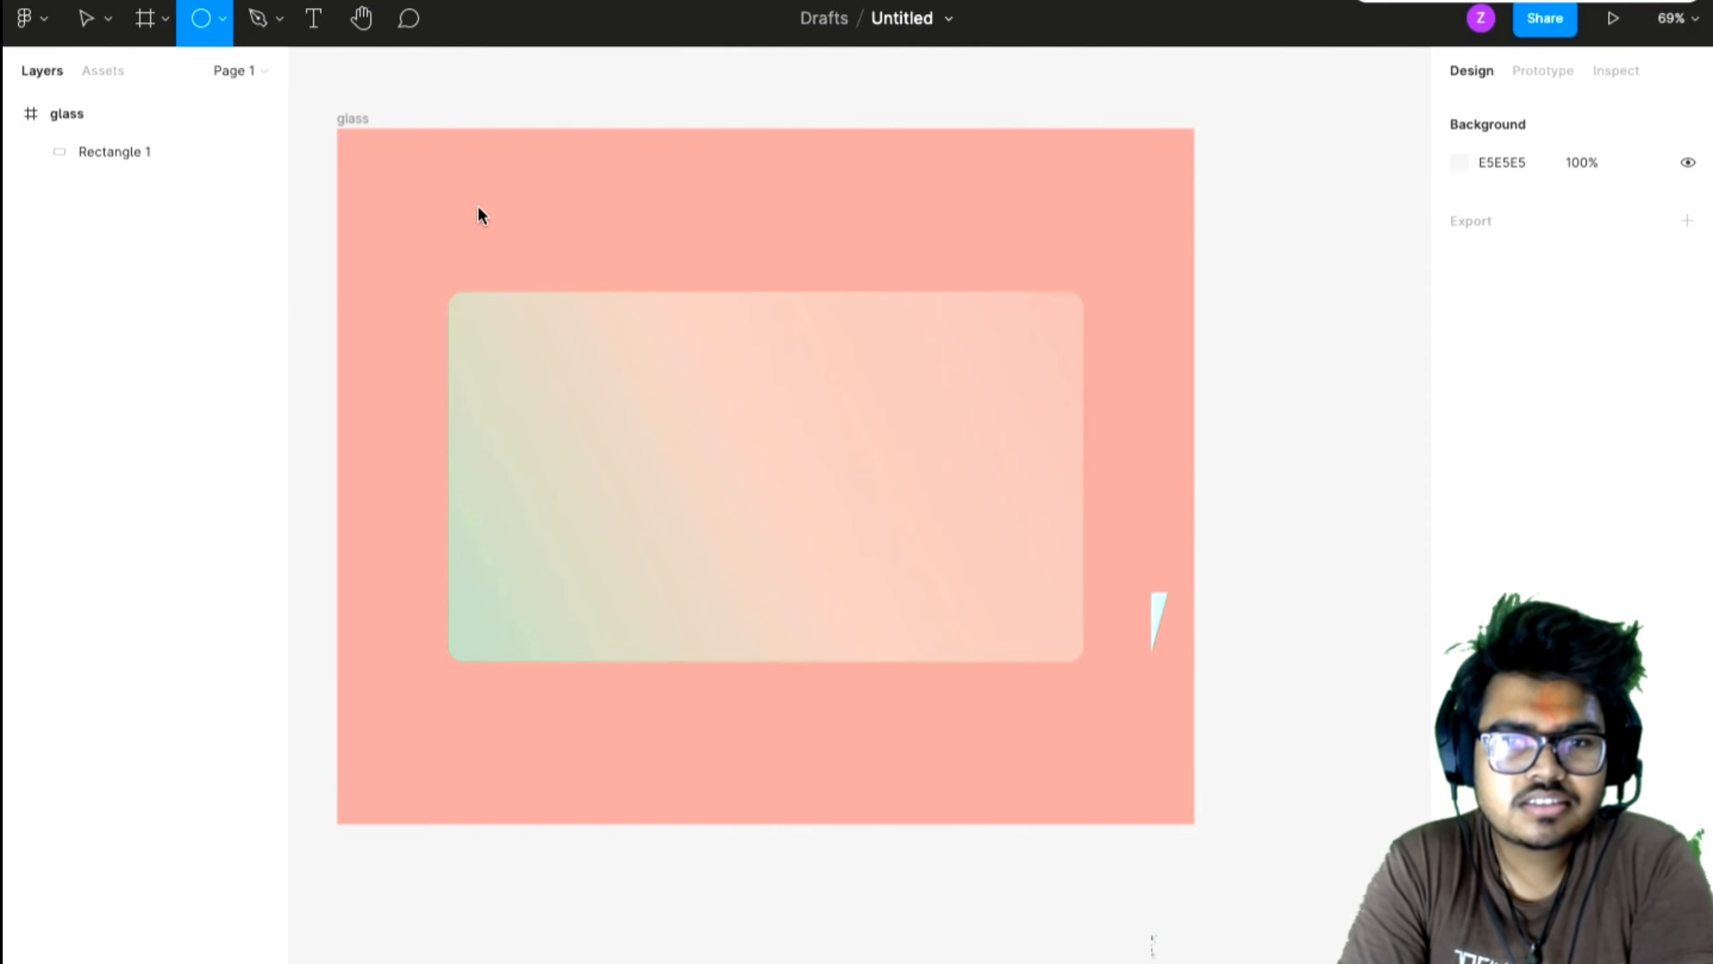
left_click(481, 210)
left_click_drag(477, 272, 467, 374)
left_click_drag(137, 230, 138, 225)
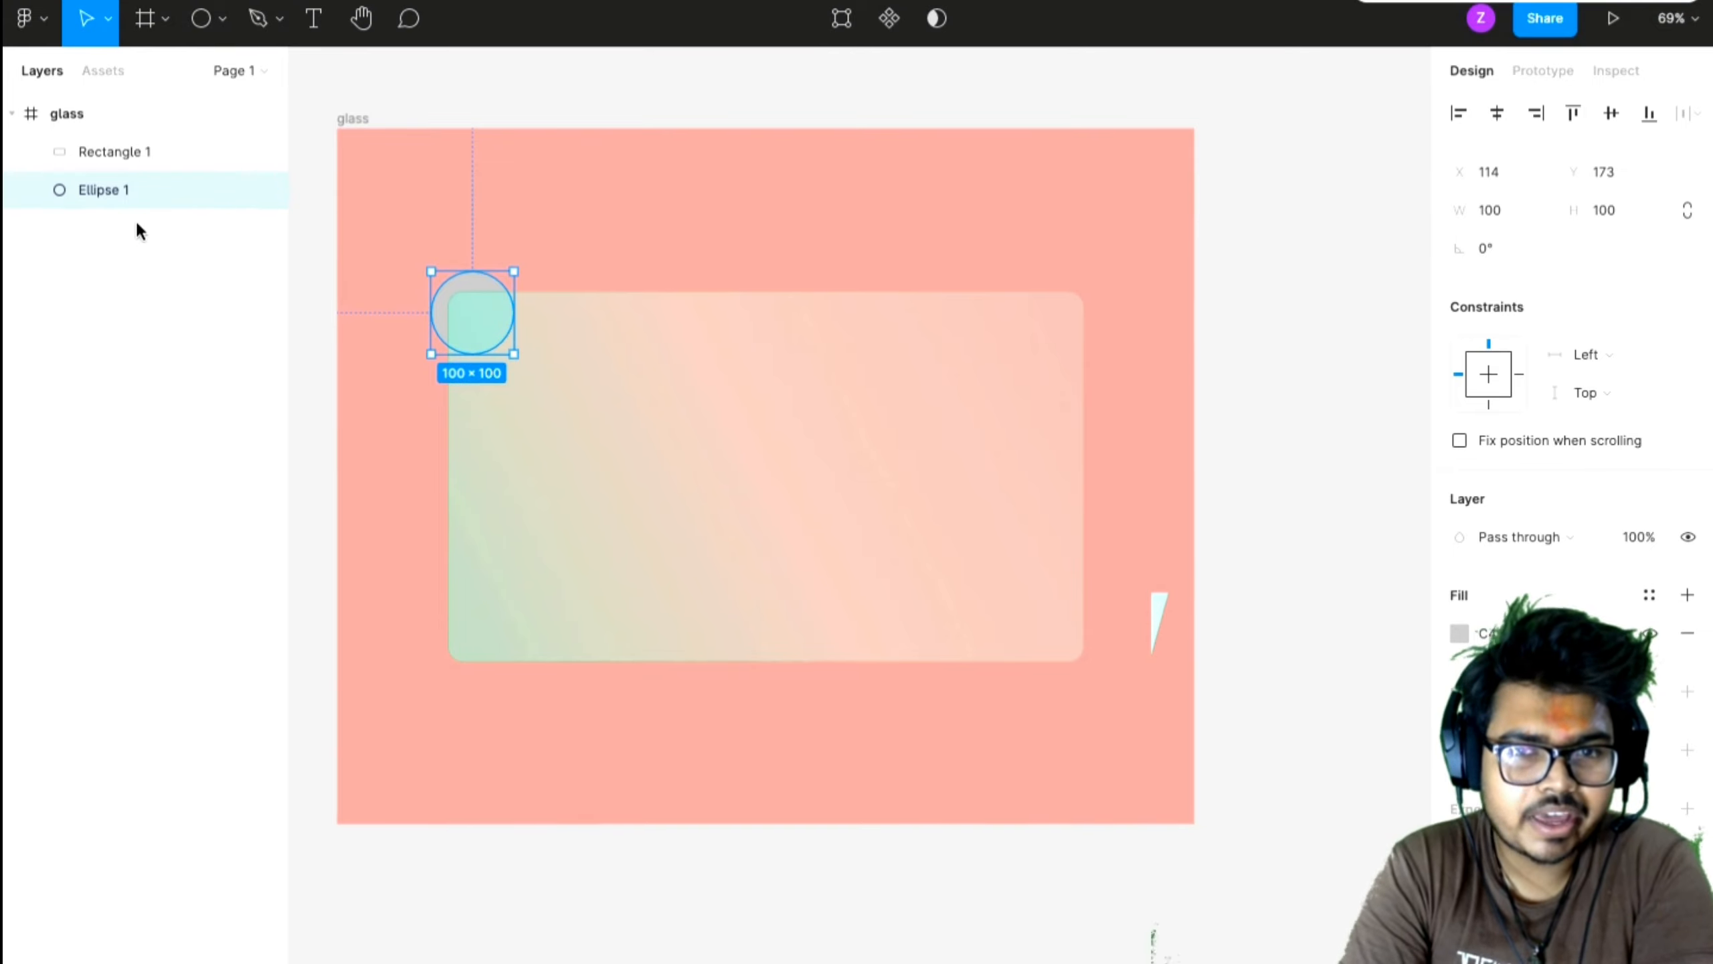
left_click(1211, 505)
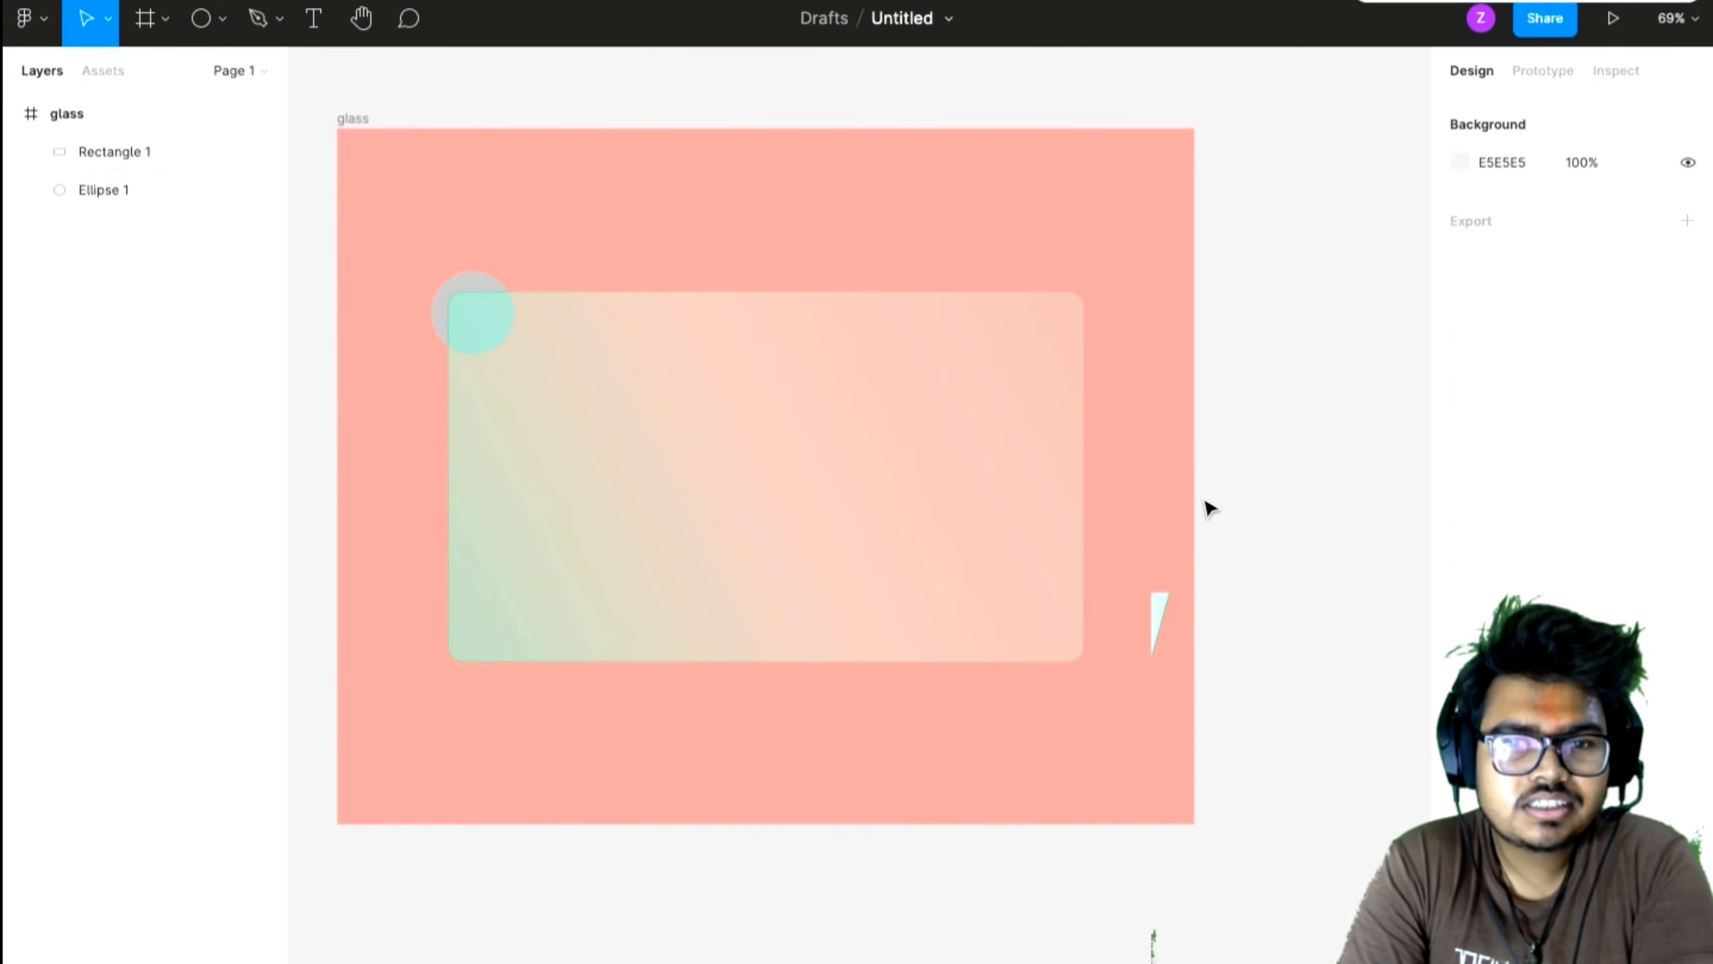
- Move the circle down onto the rectangle's left edge and fill it with bright red (FF0303)
left_click_drag(470, 291, 445, 397)
left_click(1458, 634)
left_click_drag(1373, 473, 1429, 307)
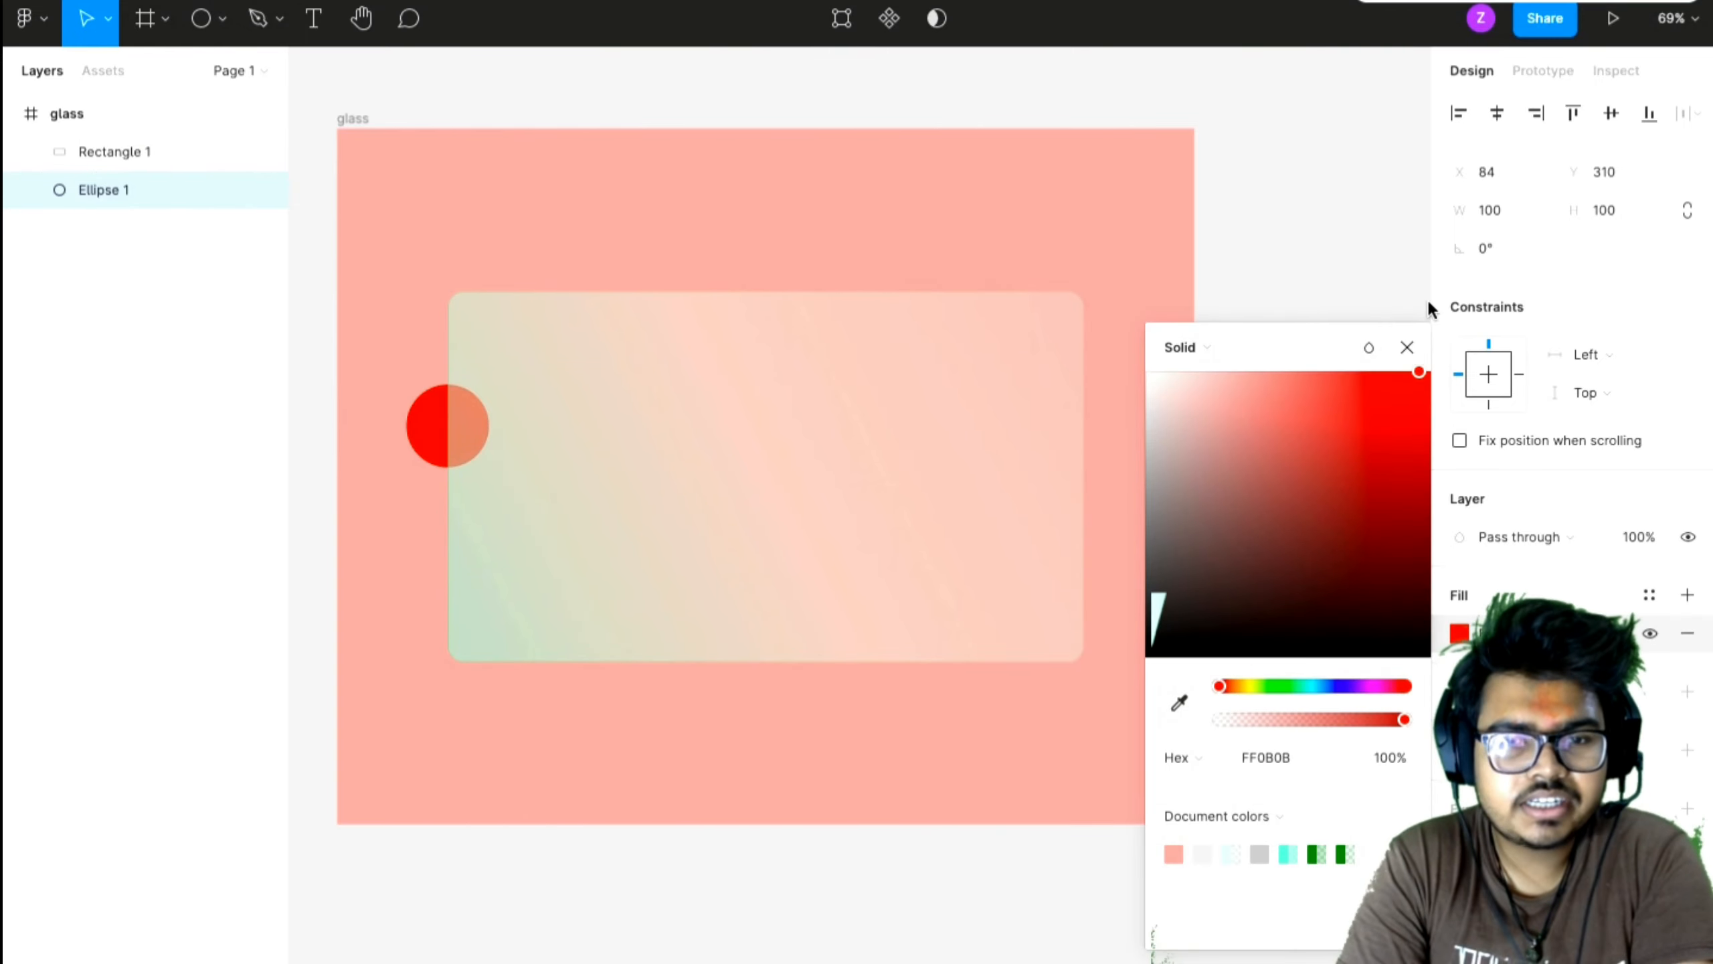
- Give the circle a radial gradient with a transparent centre raised slightly and a red outer stop, and move the circle to X 44, Y 321
left_click(1187, 346)
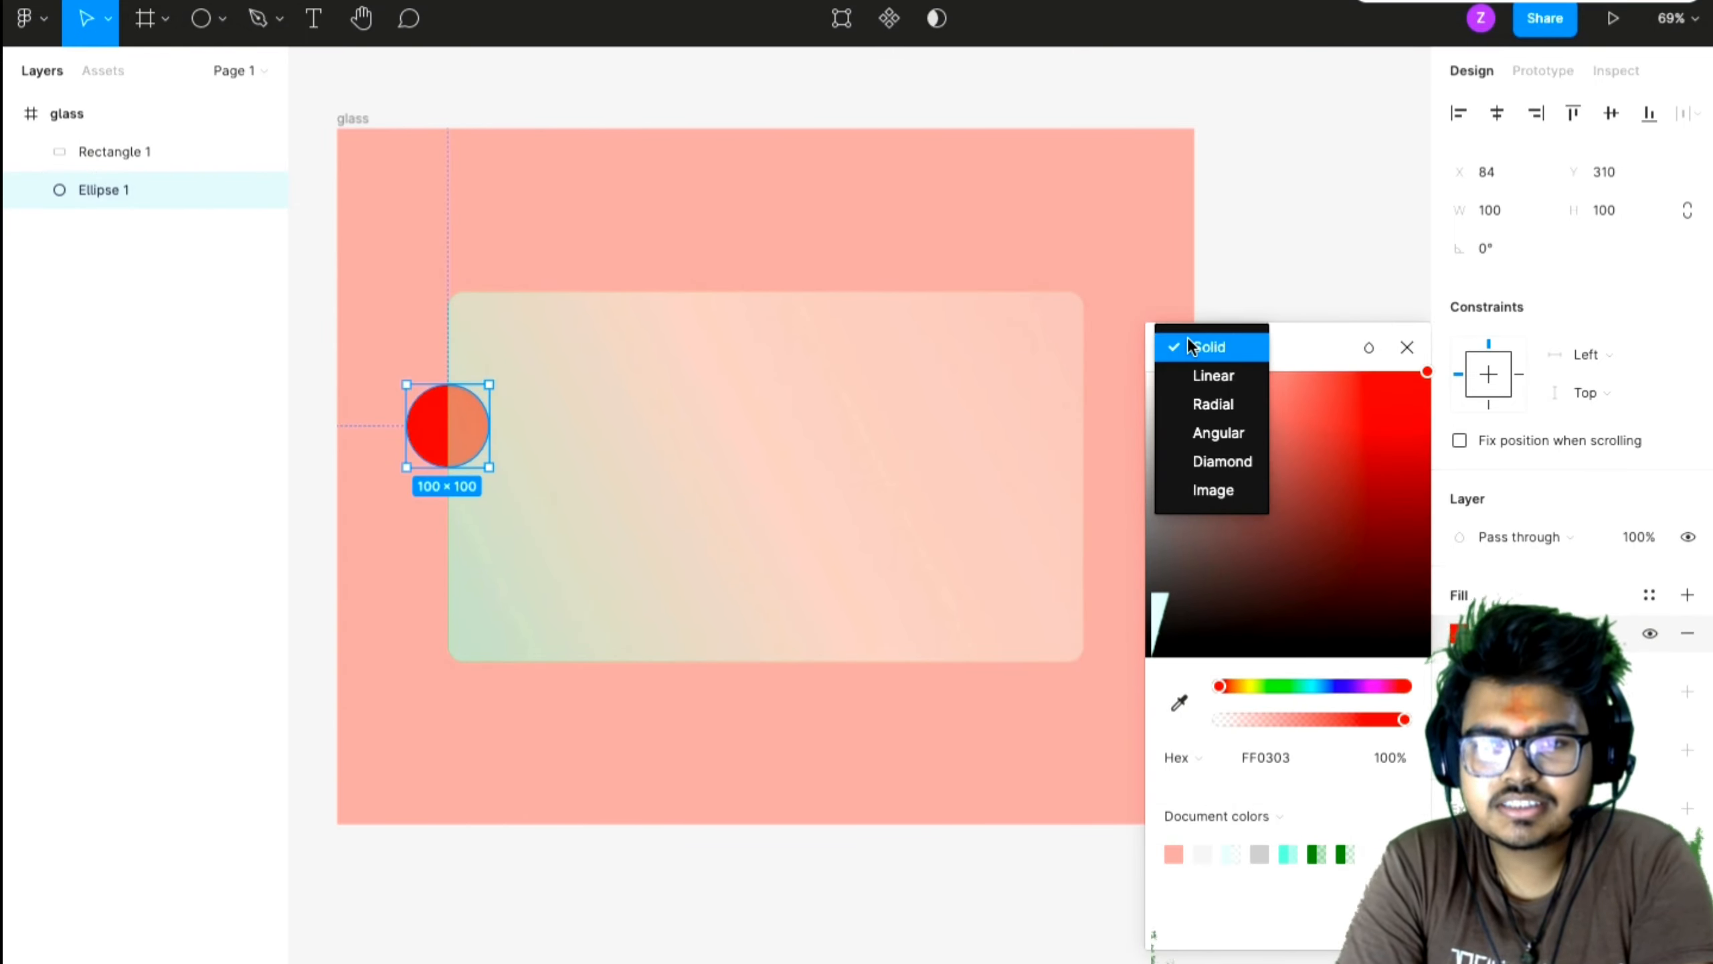
left_click(1238, 403)
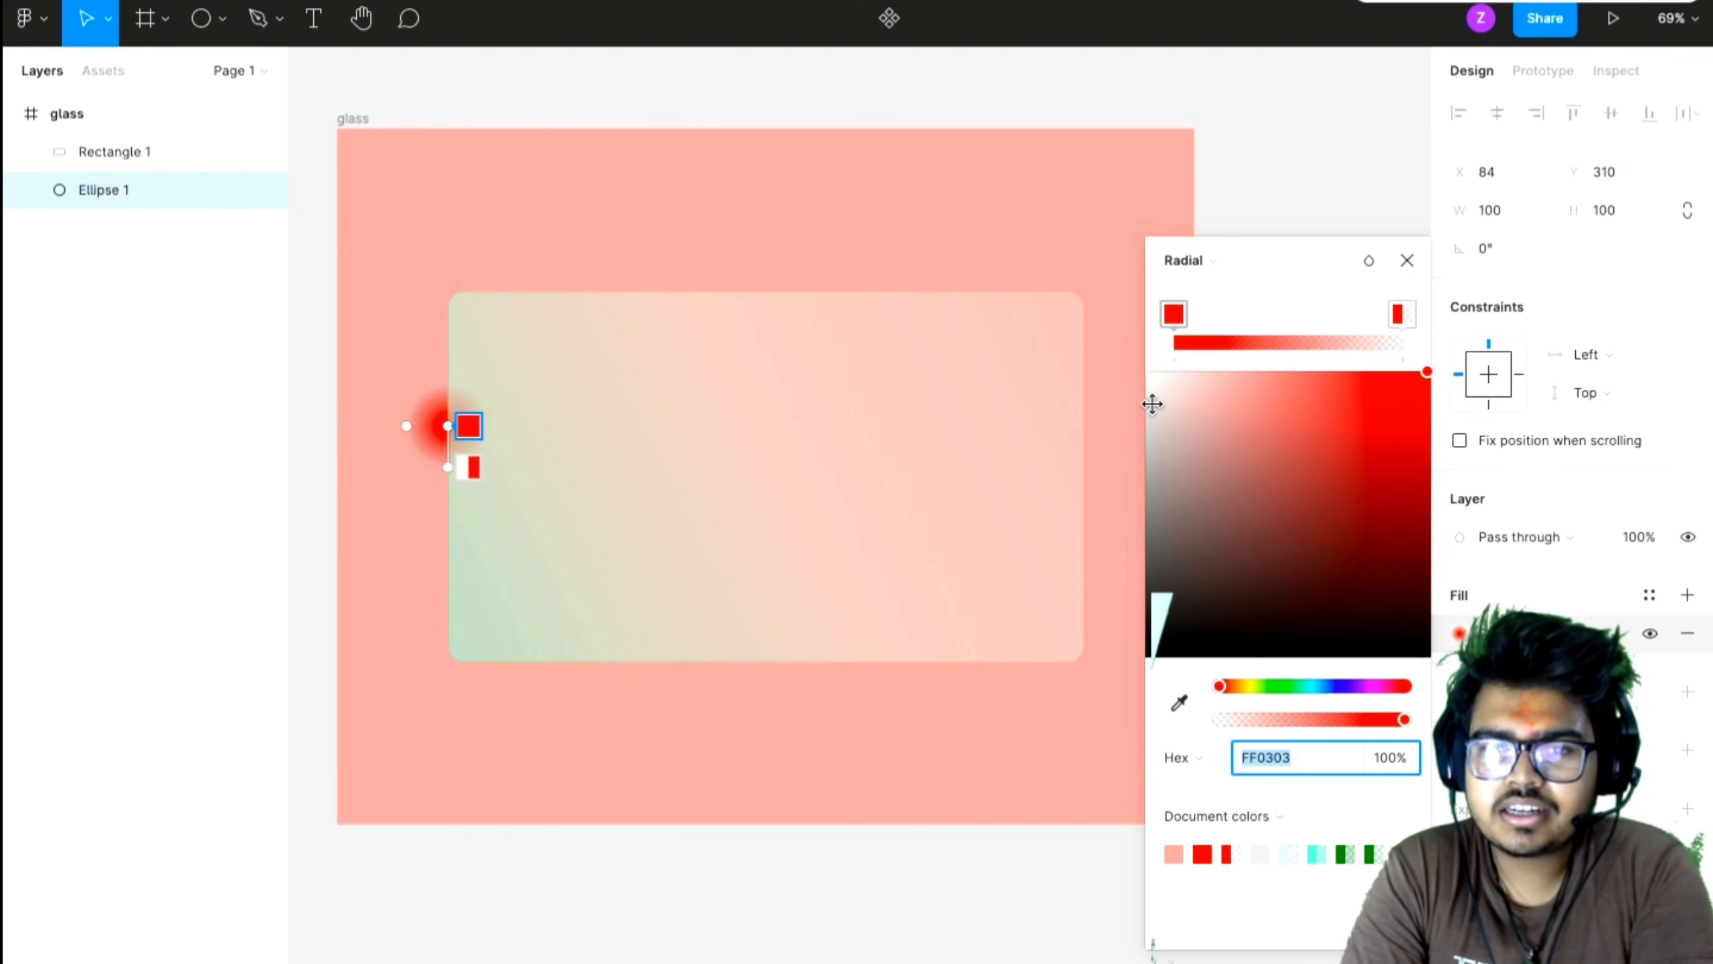
left_click_drag(1175, 320, 1094, 341)
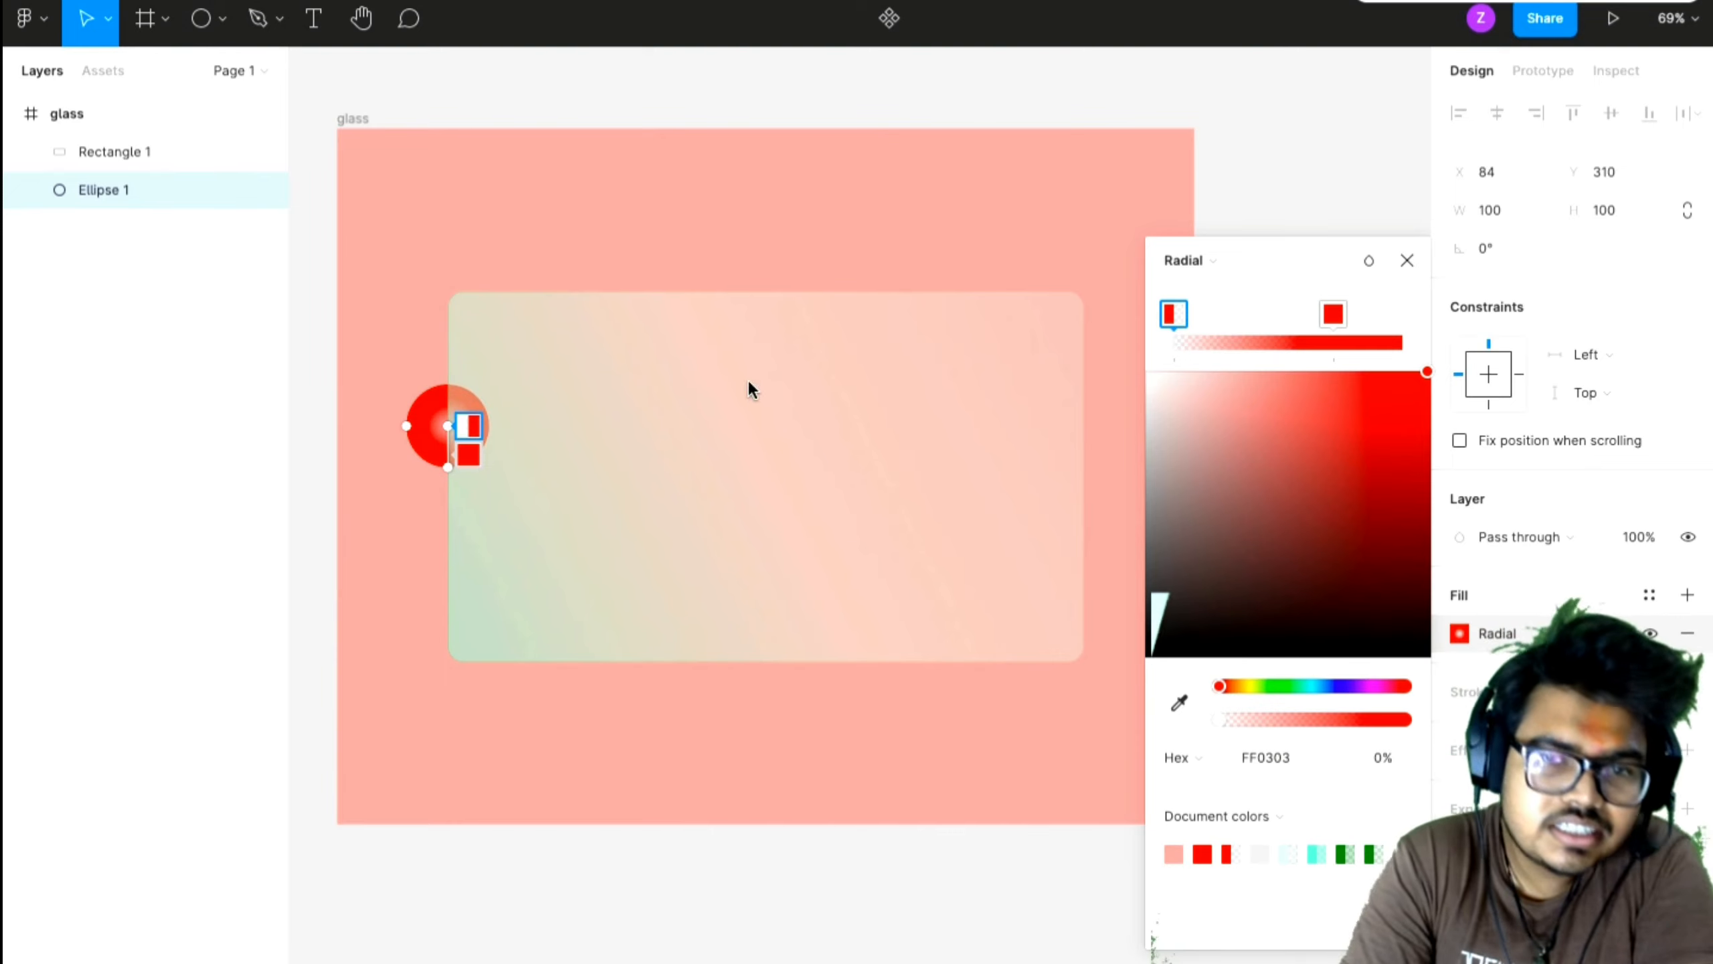
left_click_drag(445, 419, 445, 416)
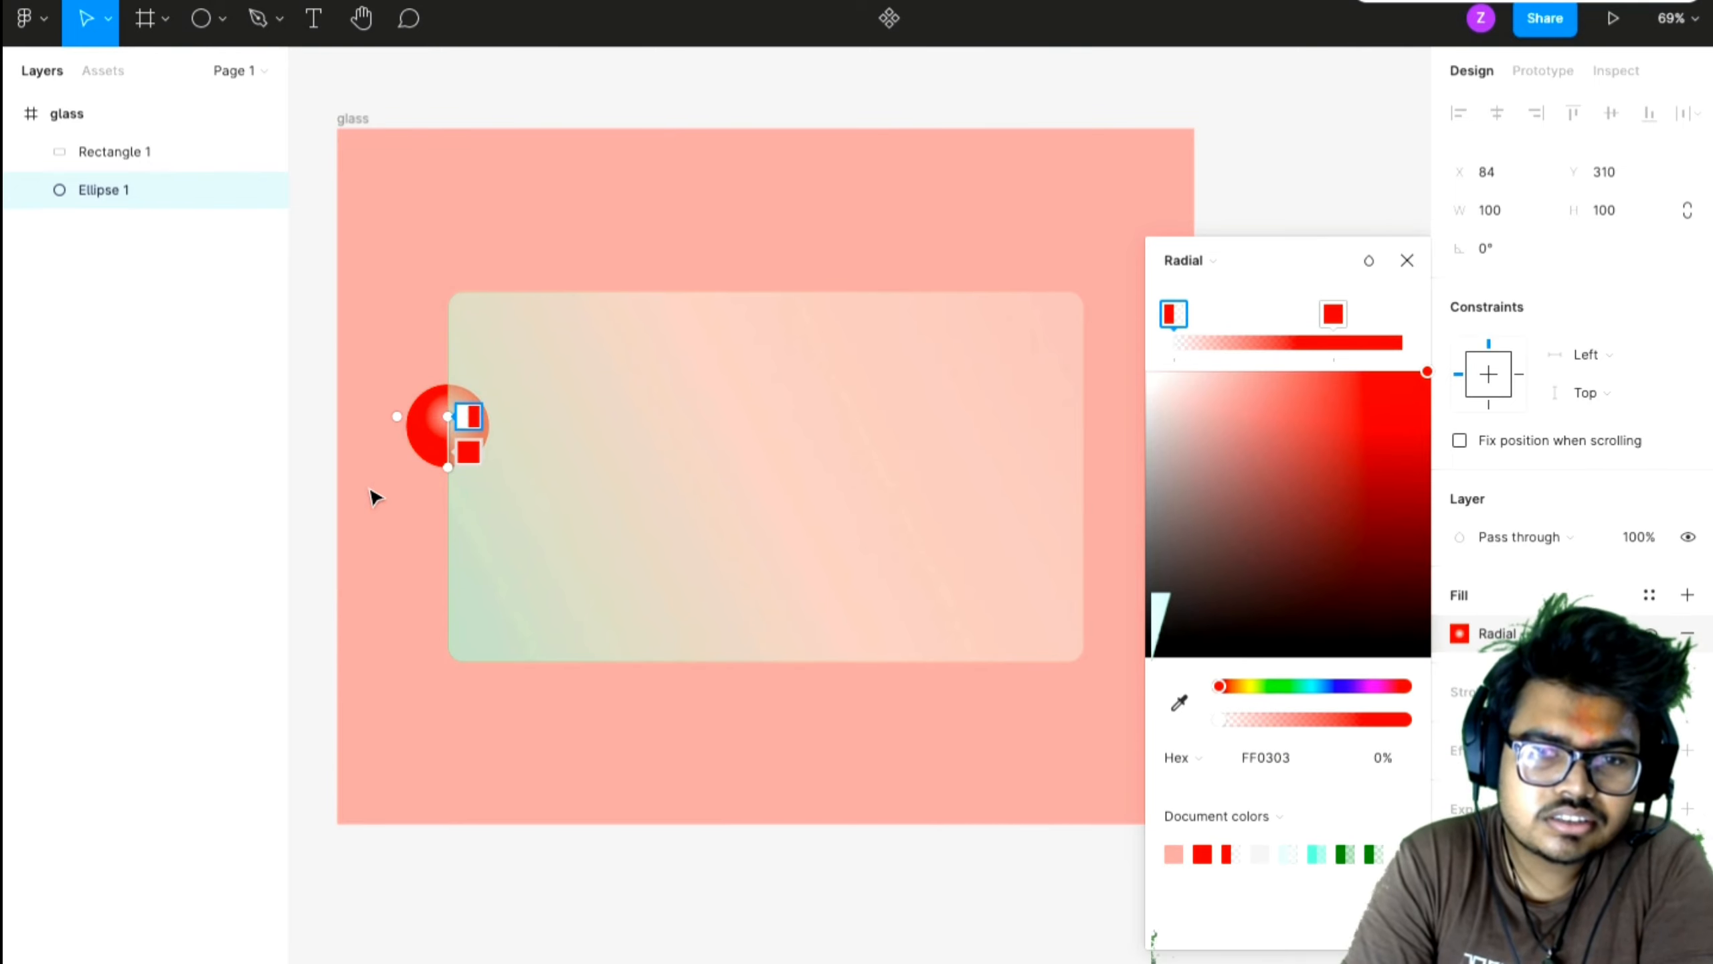
left_click_drag(423, 431, 389, 440)
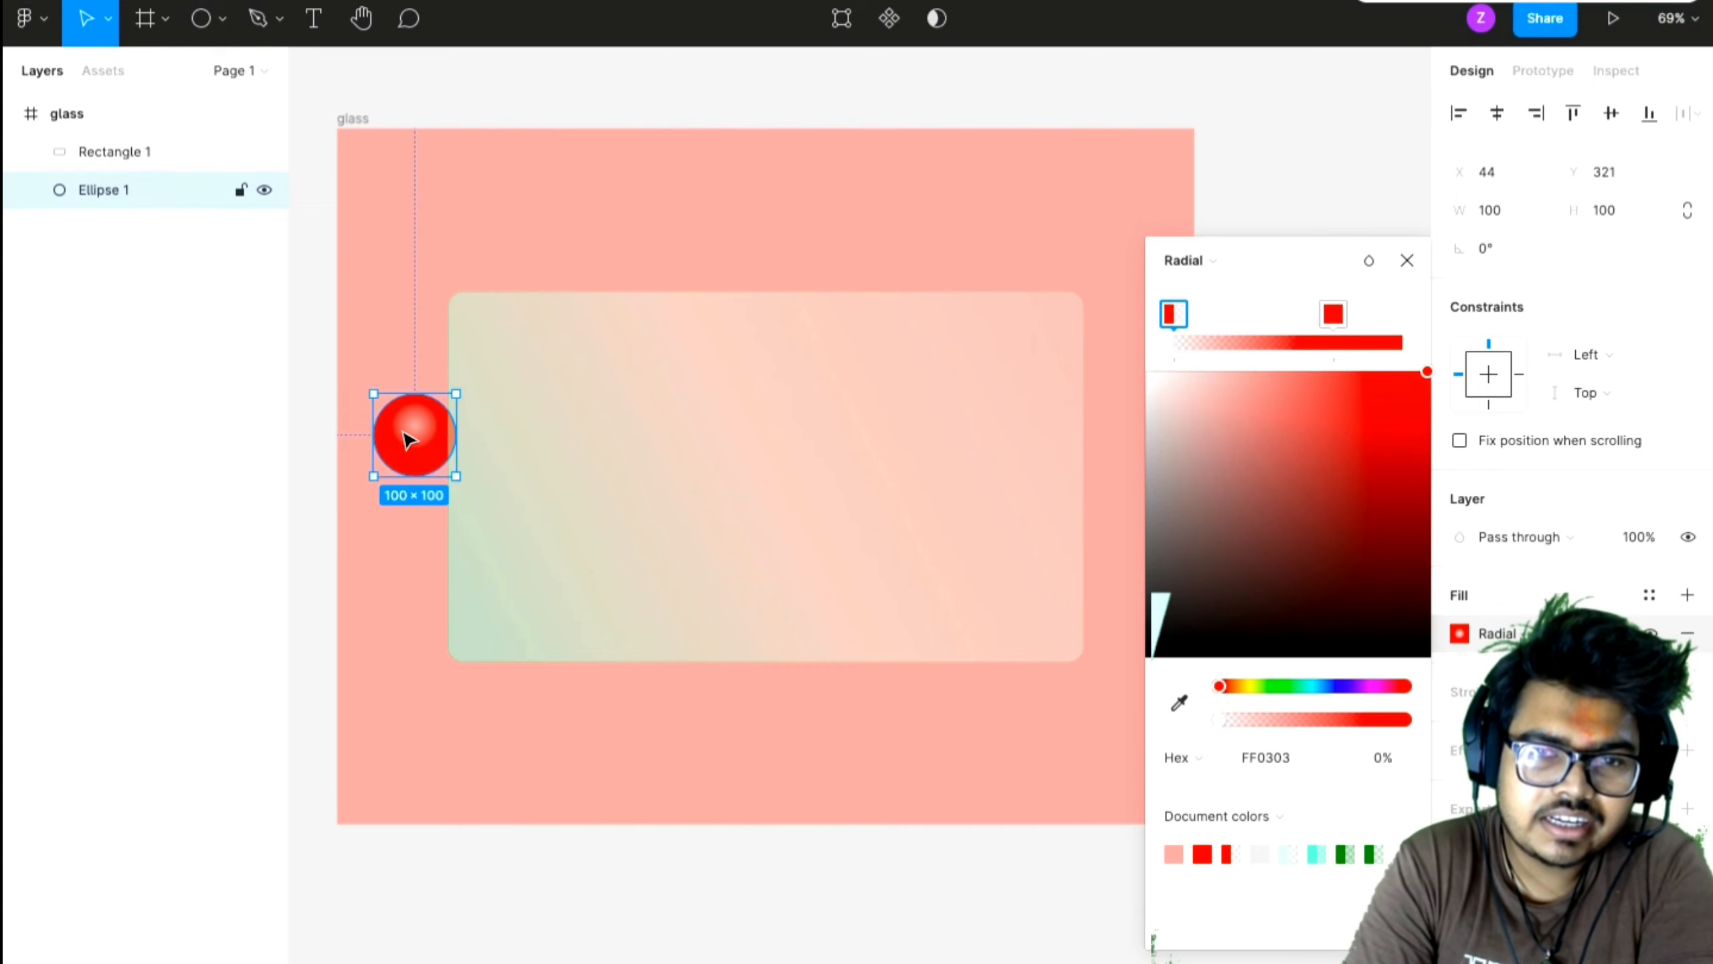
double_click(406, 431)
left_click(1175, 313)
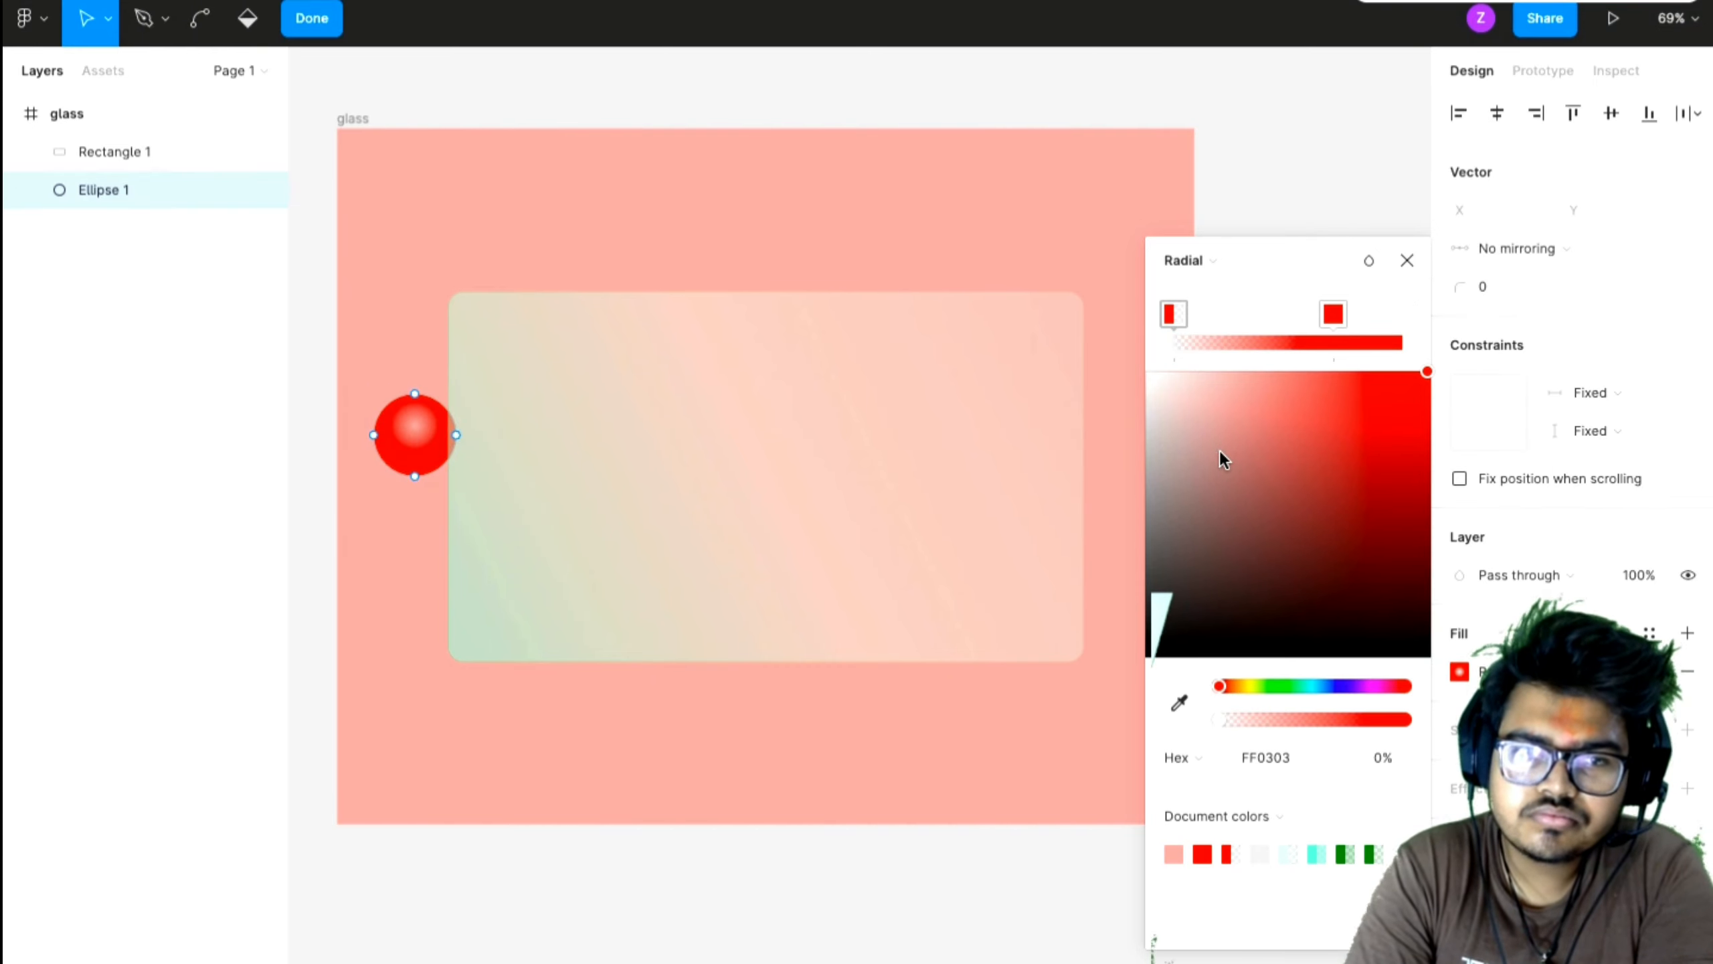
left_click(1219, 445)
left_click(1203, 260)
left_click(1212, 230)
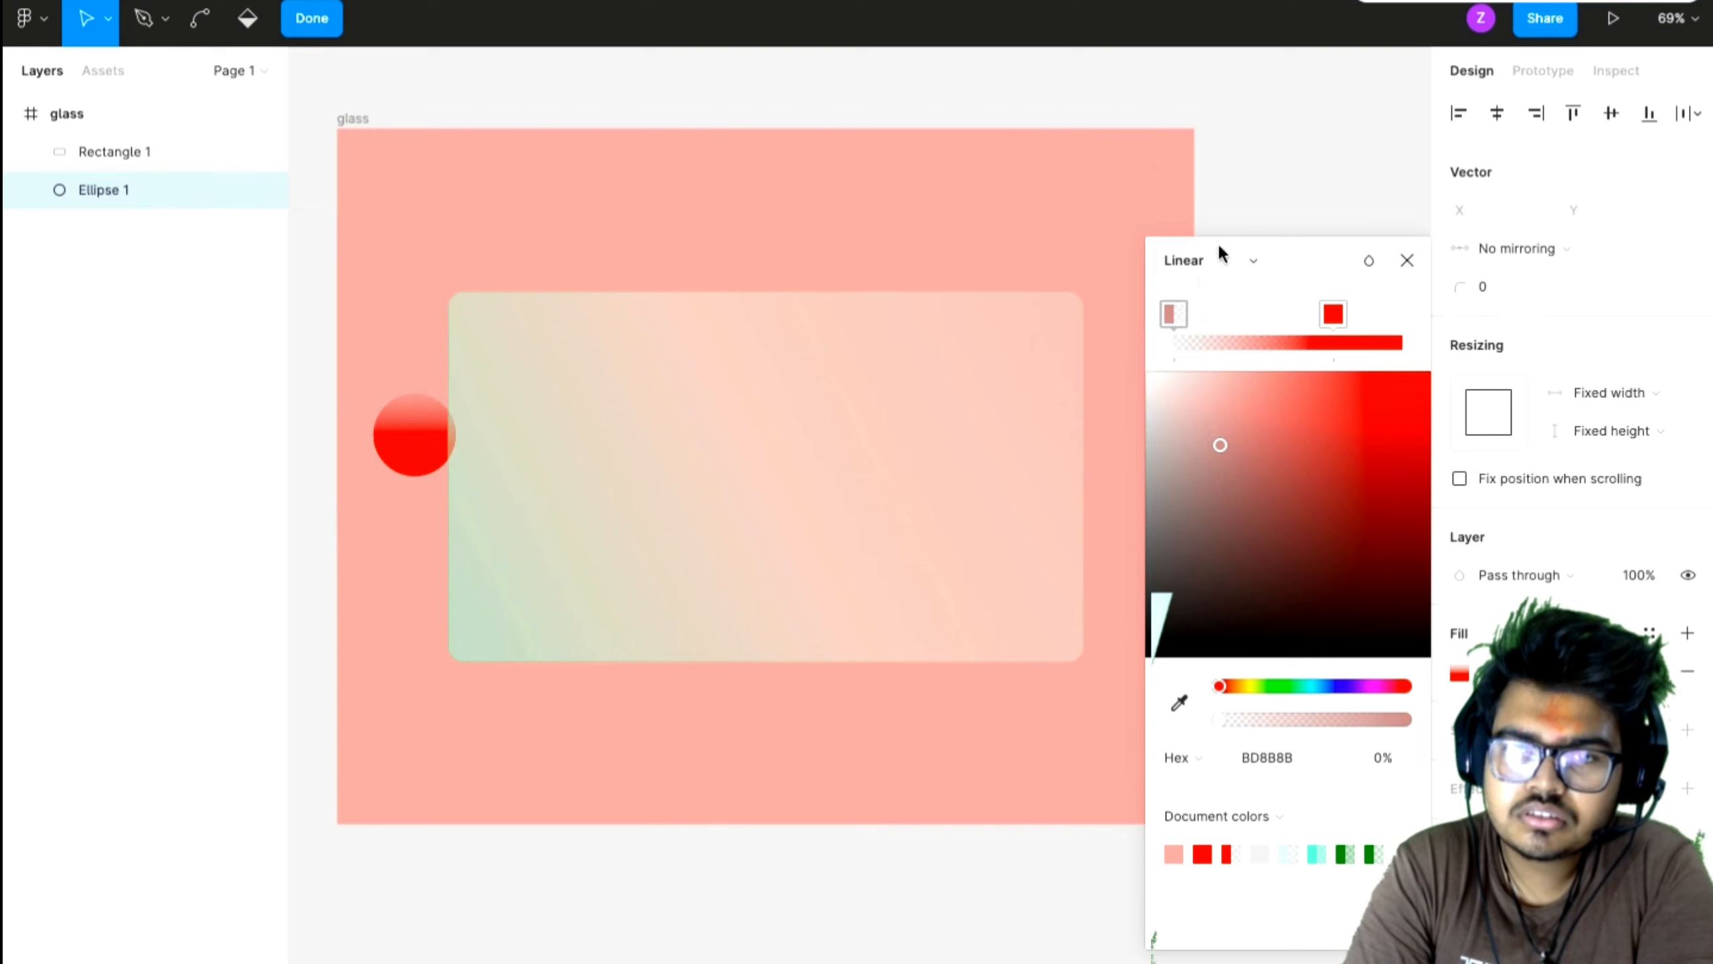
left_click(1200, 261)
left_click(1194, 284)
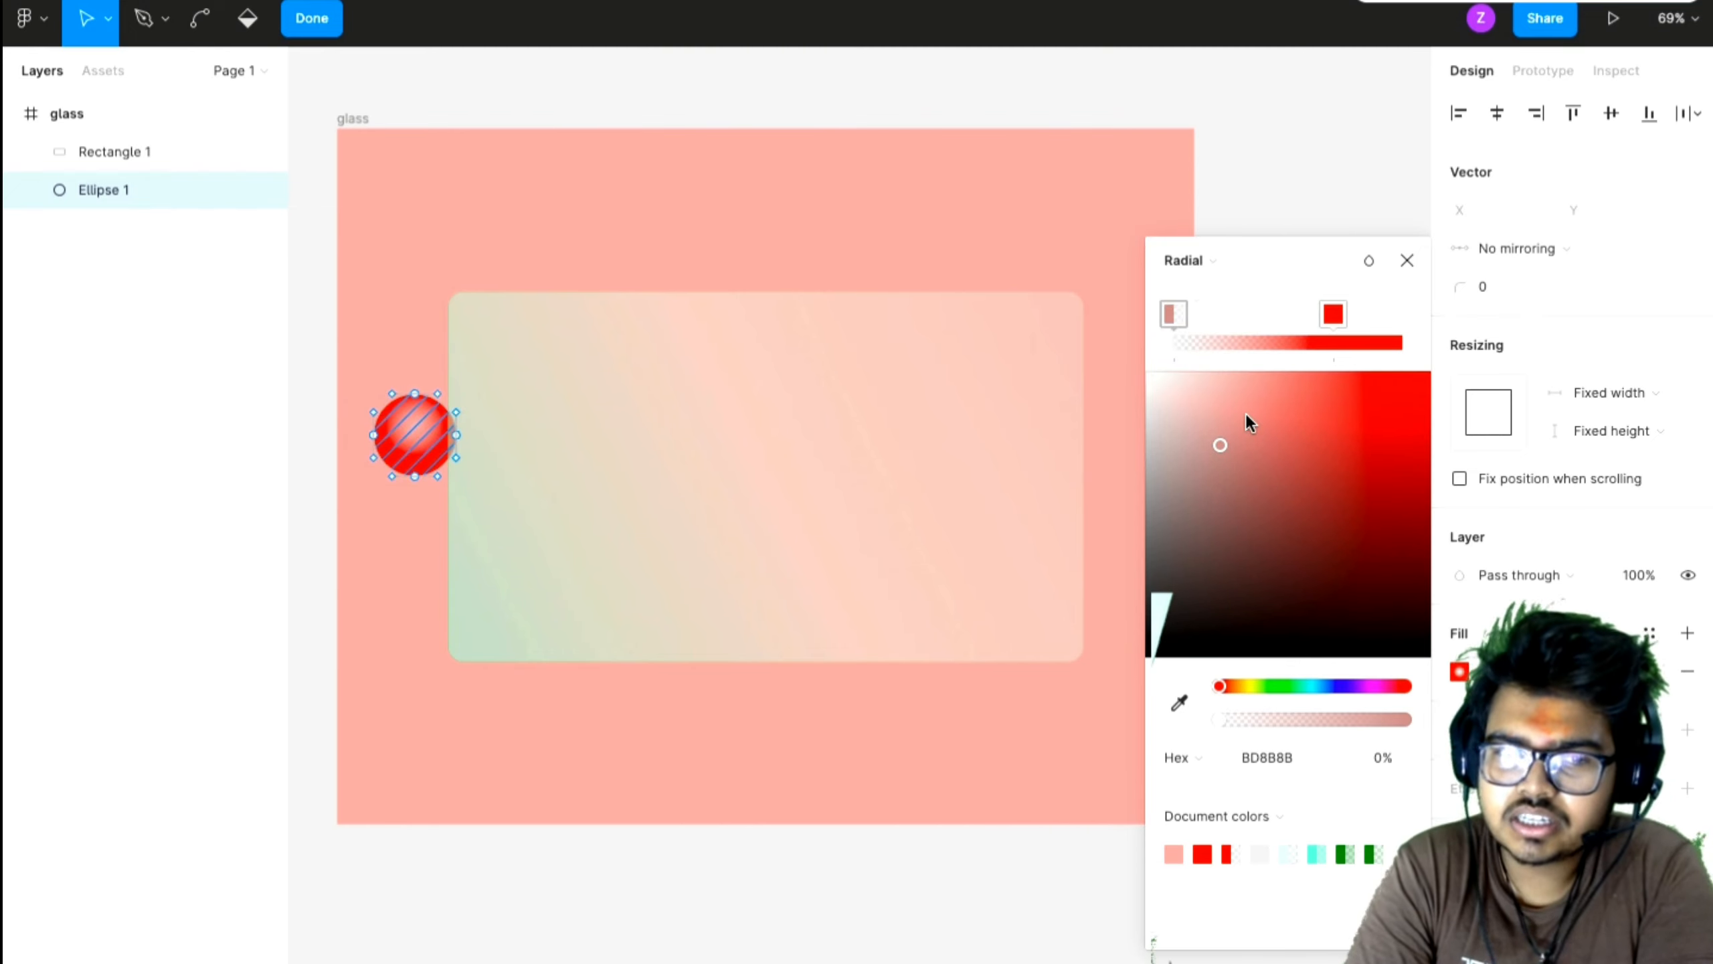
- Make the radial gradient's inner stop light pink (FCA3A3) at 100% opacity, shift it slightly inward, and move the red stop to the gradient's end
left_click_drag(1213, 405, 1247, 375)
left_click_drag(1183, 308, 1196, 311)
left_click_drag(1231, 716, 1406, 720)
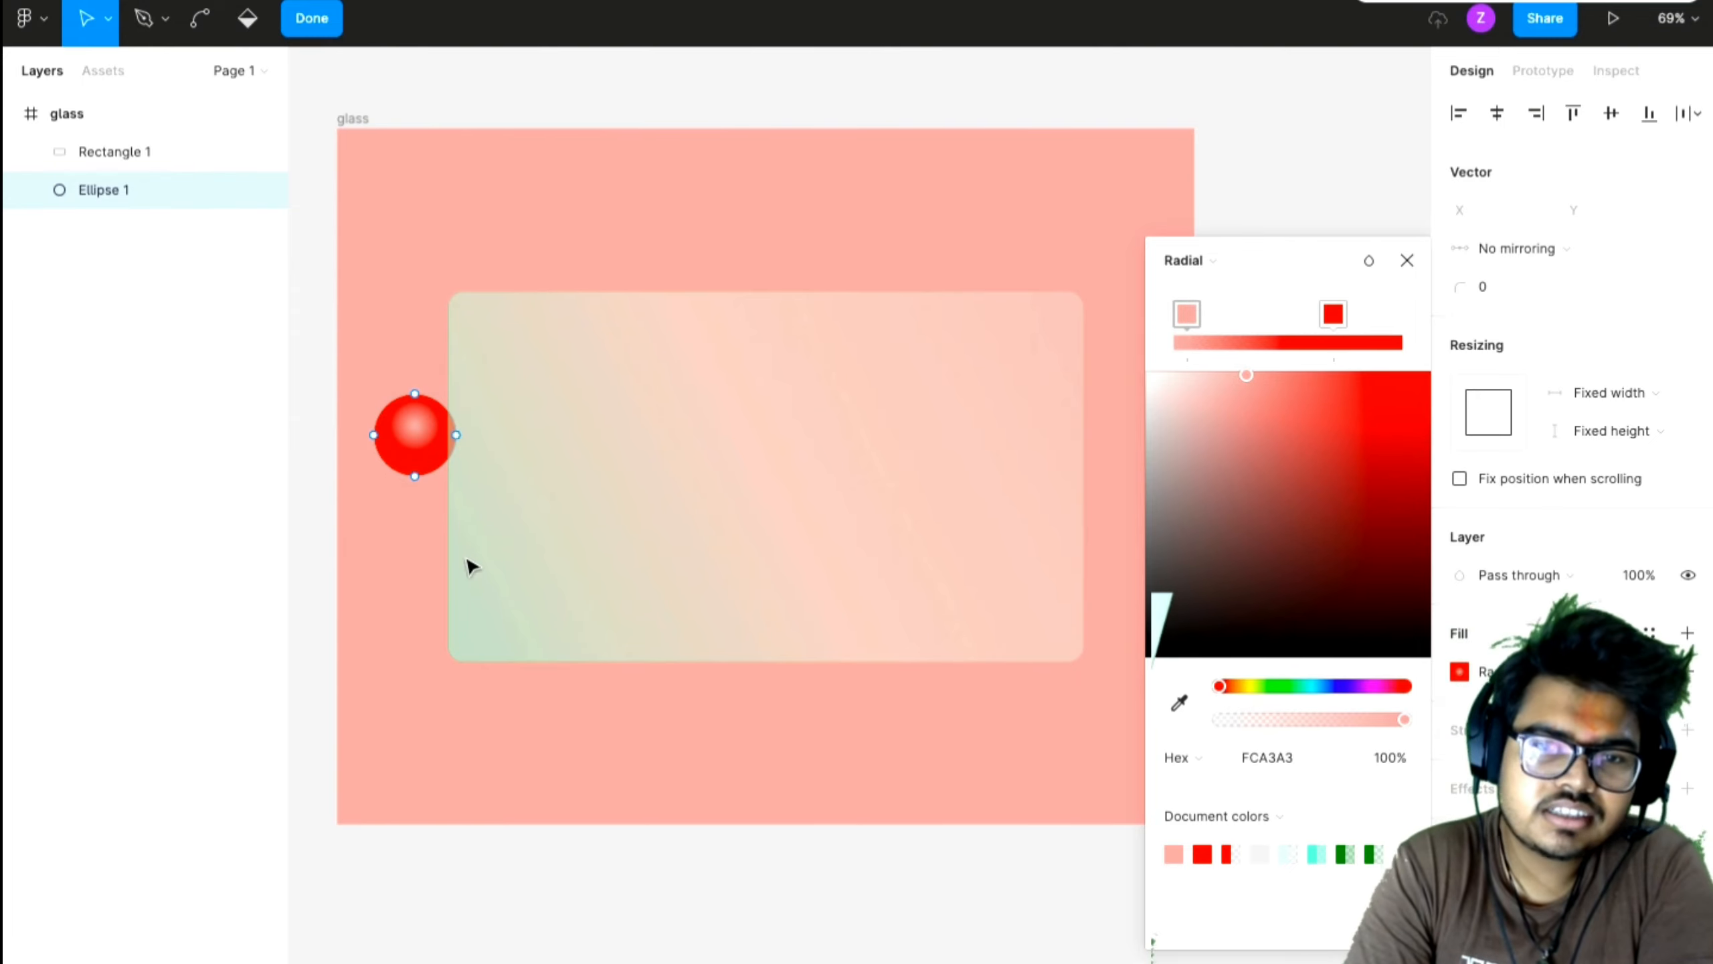
left_click_drag(1342, 310, 1432, 316)
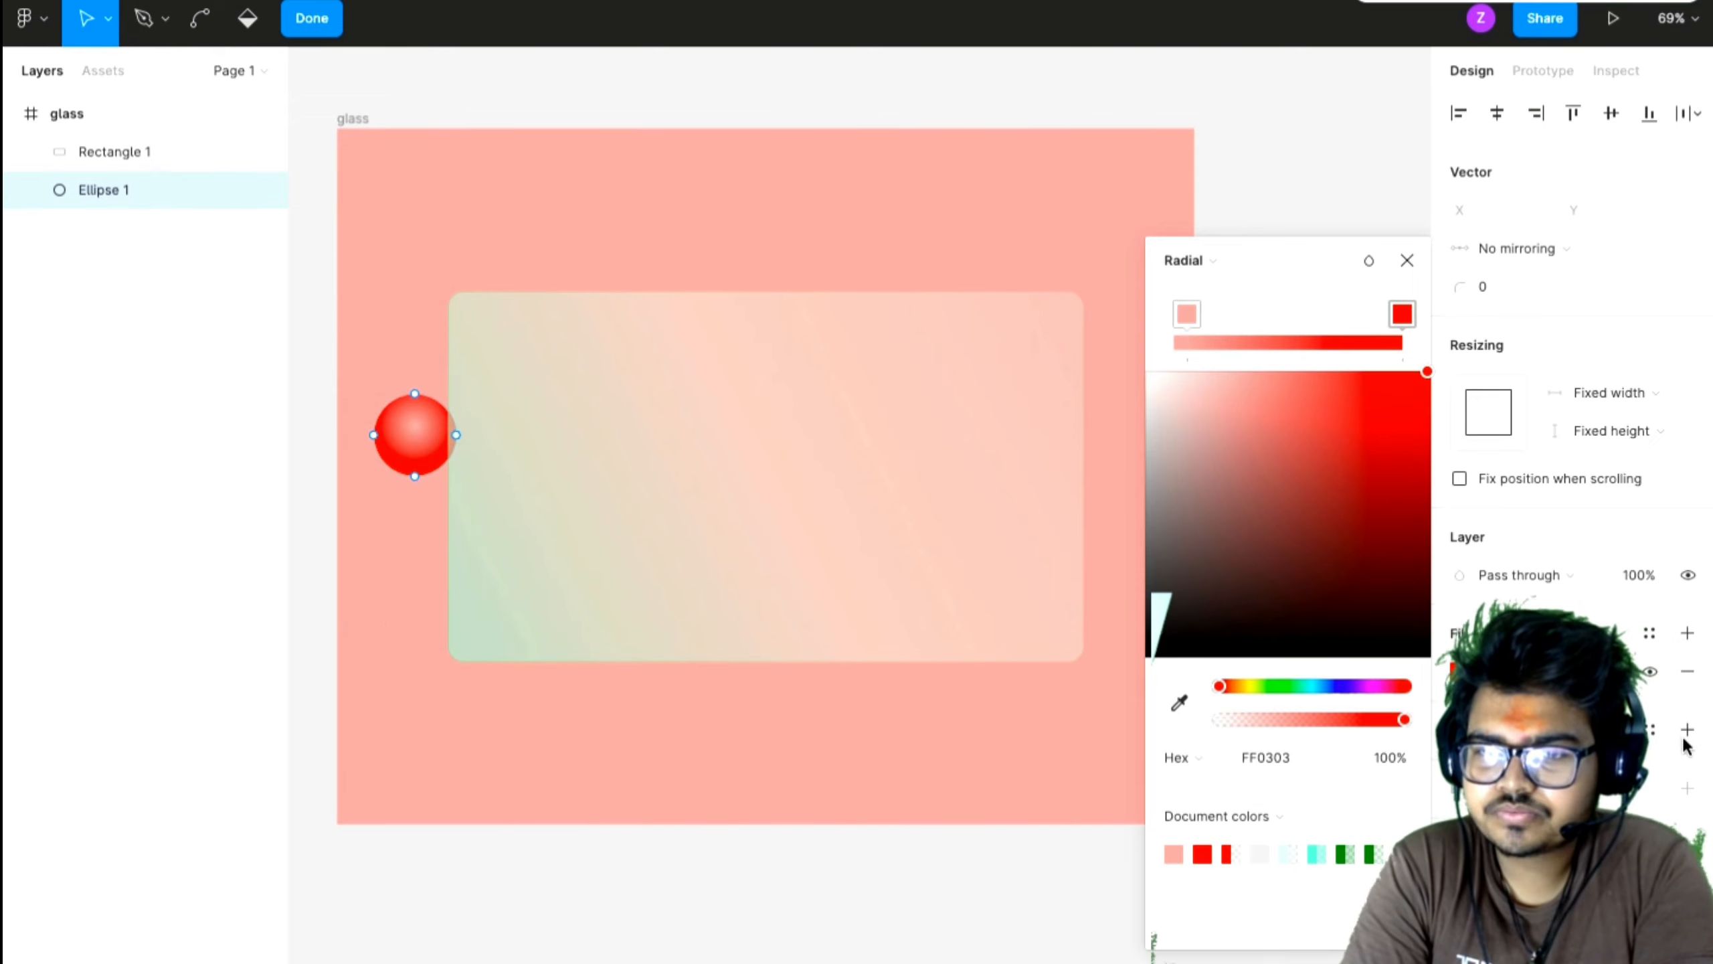
- Add a drop shadow with a blur of 8 to the red circle and finish editing it
left_click(1688, 788)
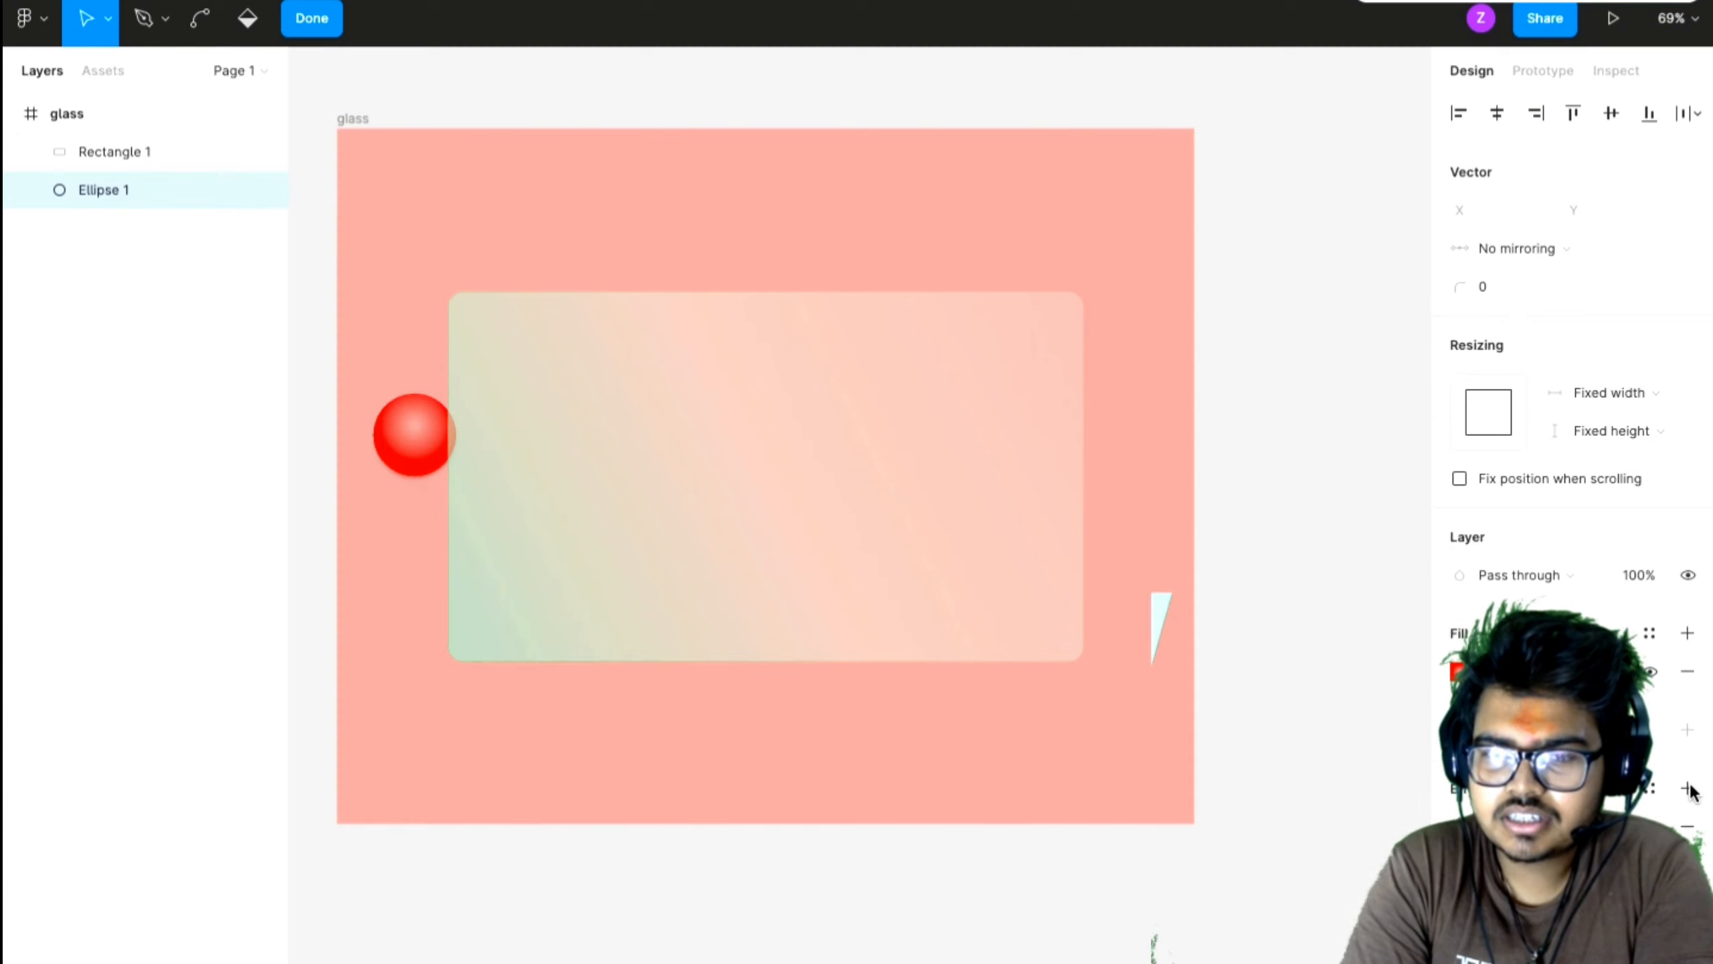
left_click(1458, 825)
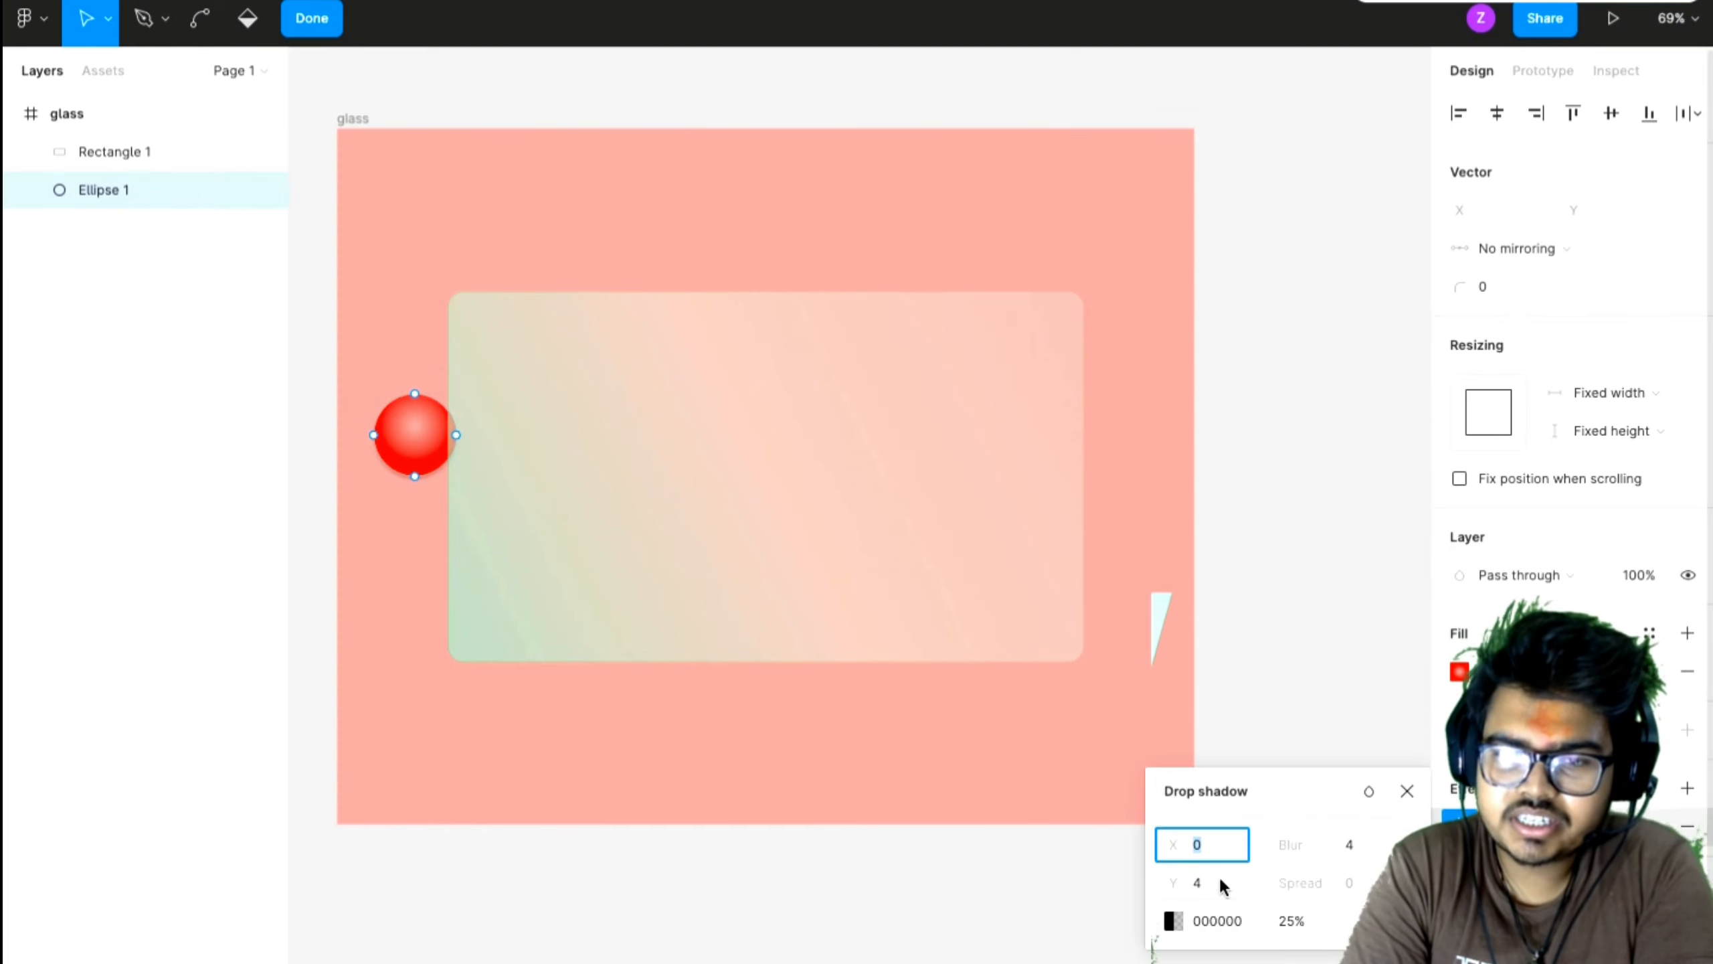
mouse_move(1305, 858)
left_mouse_down()
mouse_move(1359, 858)
mouse_move(1301, 858)
left_mouse_up()
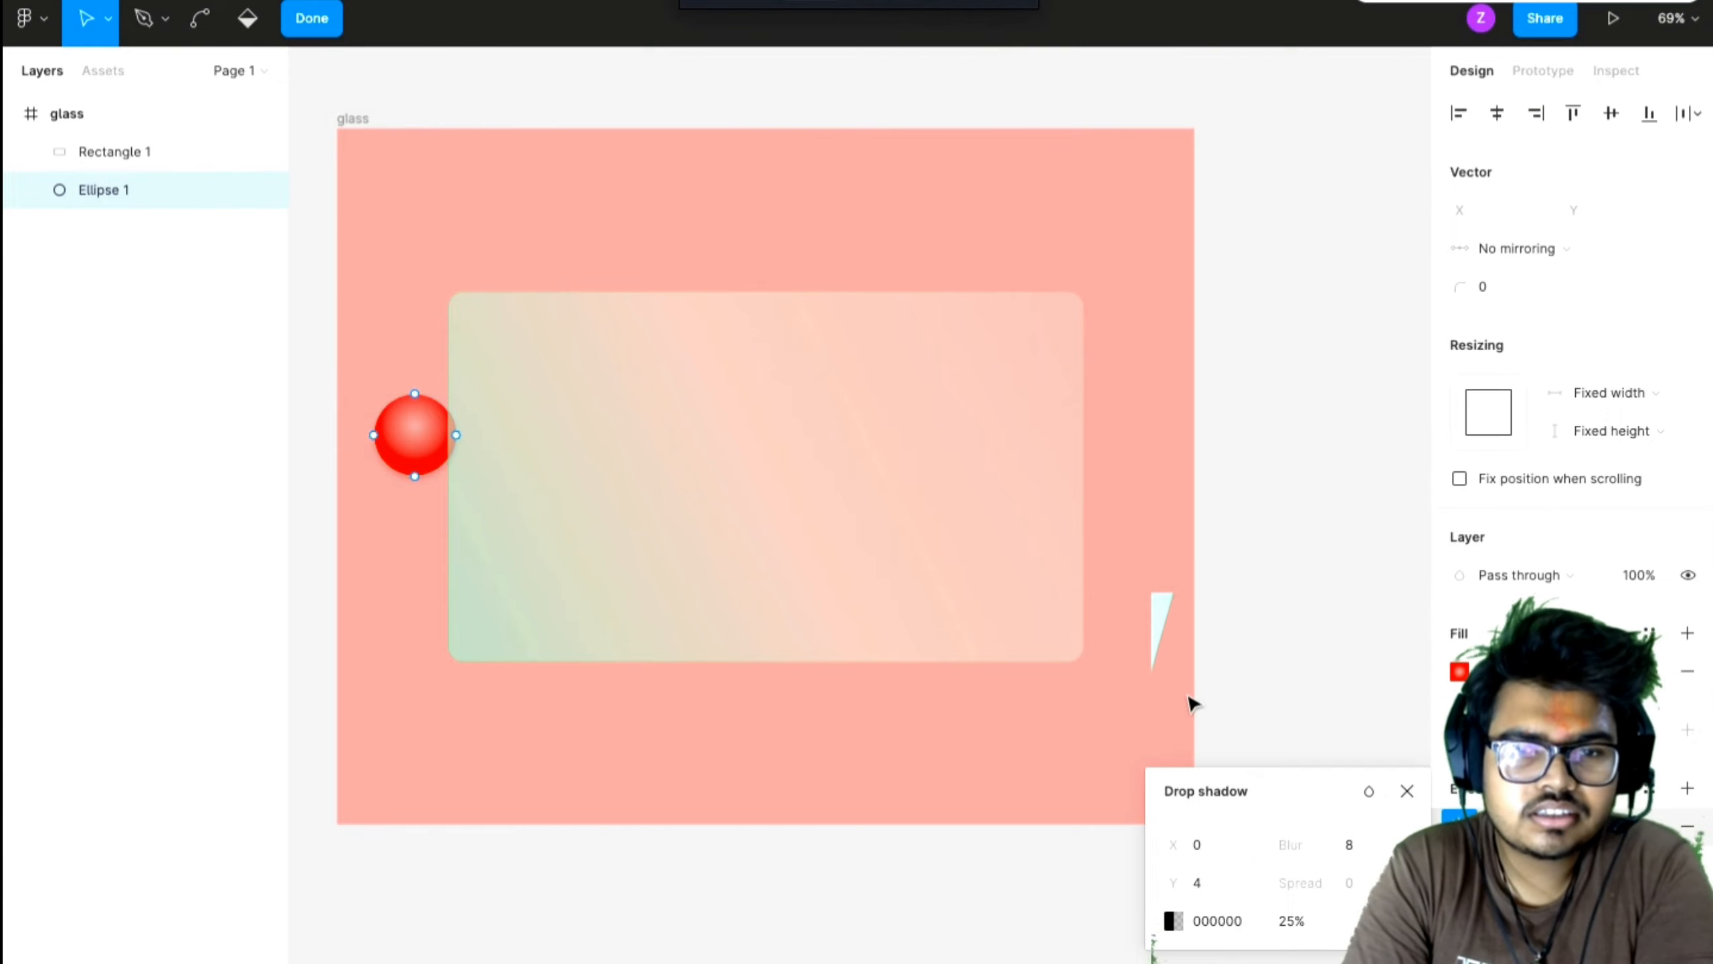
key("Escape")
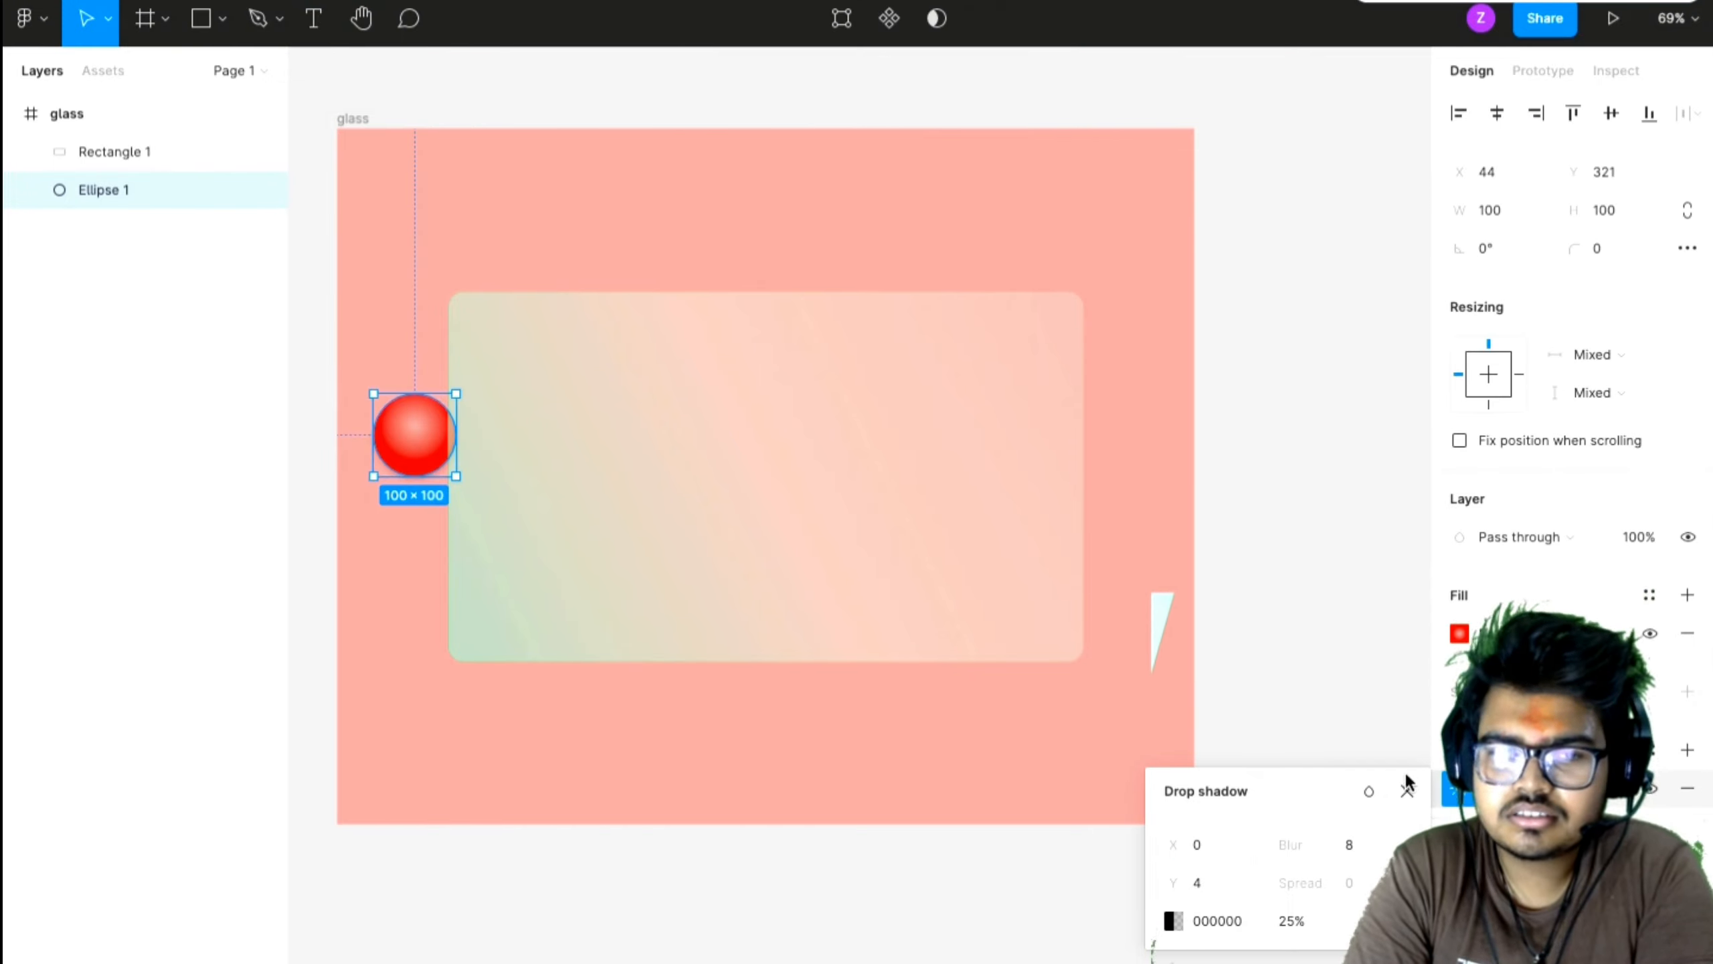
left_click(1120, 791)
left_click(1015, 781)
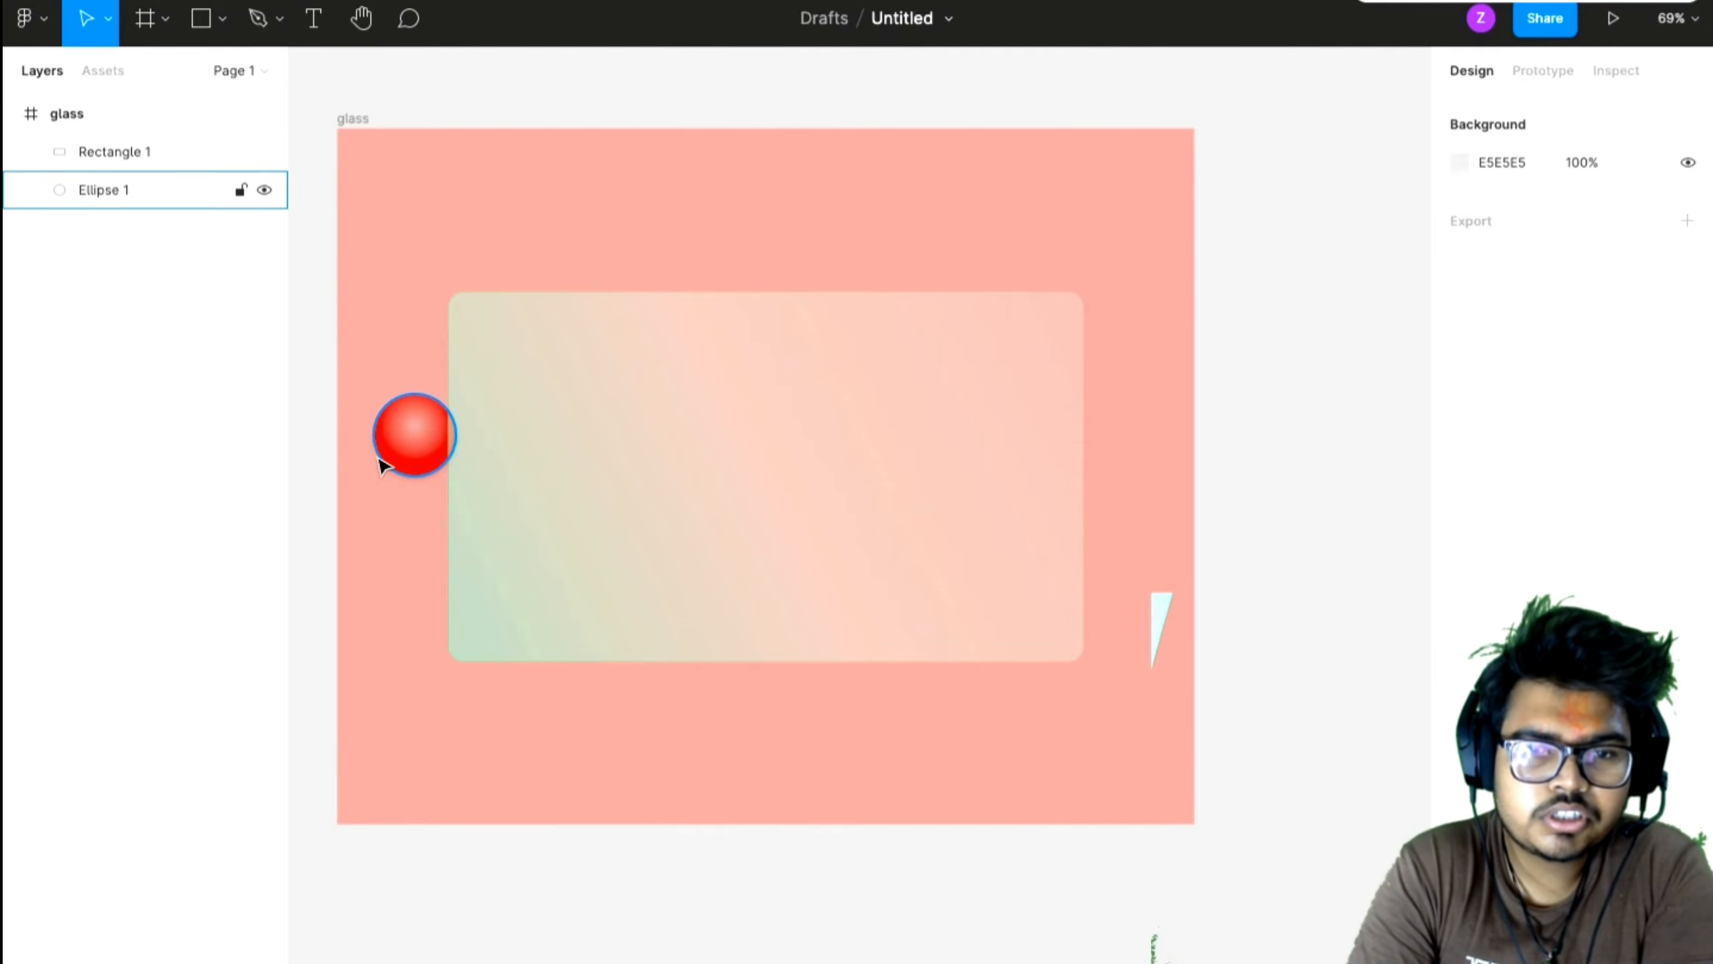
- Centre the red ball on the rectangle's left edge at Y 344, and place a 122 × 122 duplicate on the bottom edge at X 520, Y 584
left_click_drag(422, 471, 454, 490)
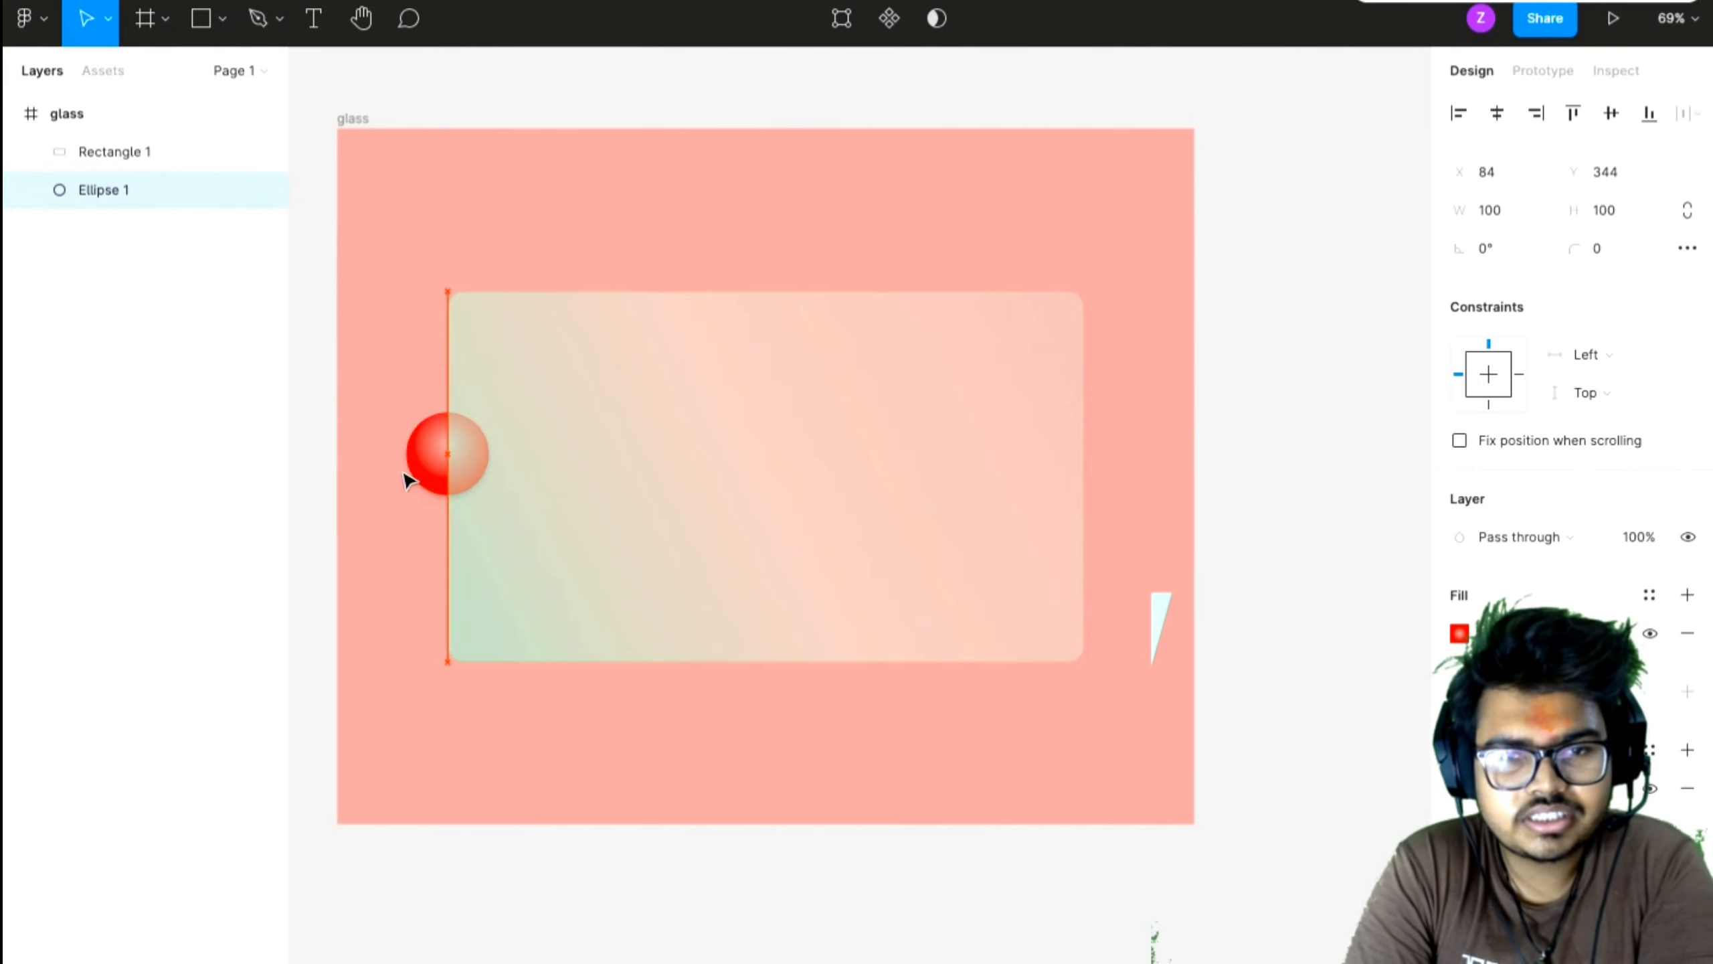
left_click(412, 478)
left_click(427, 478)
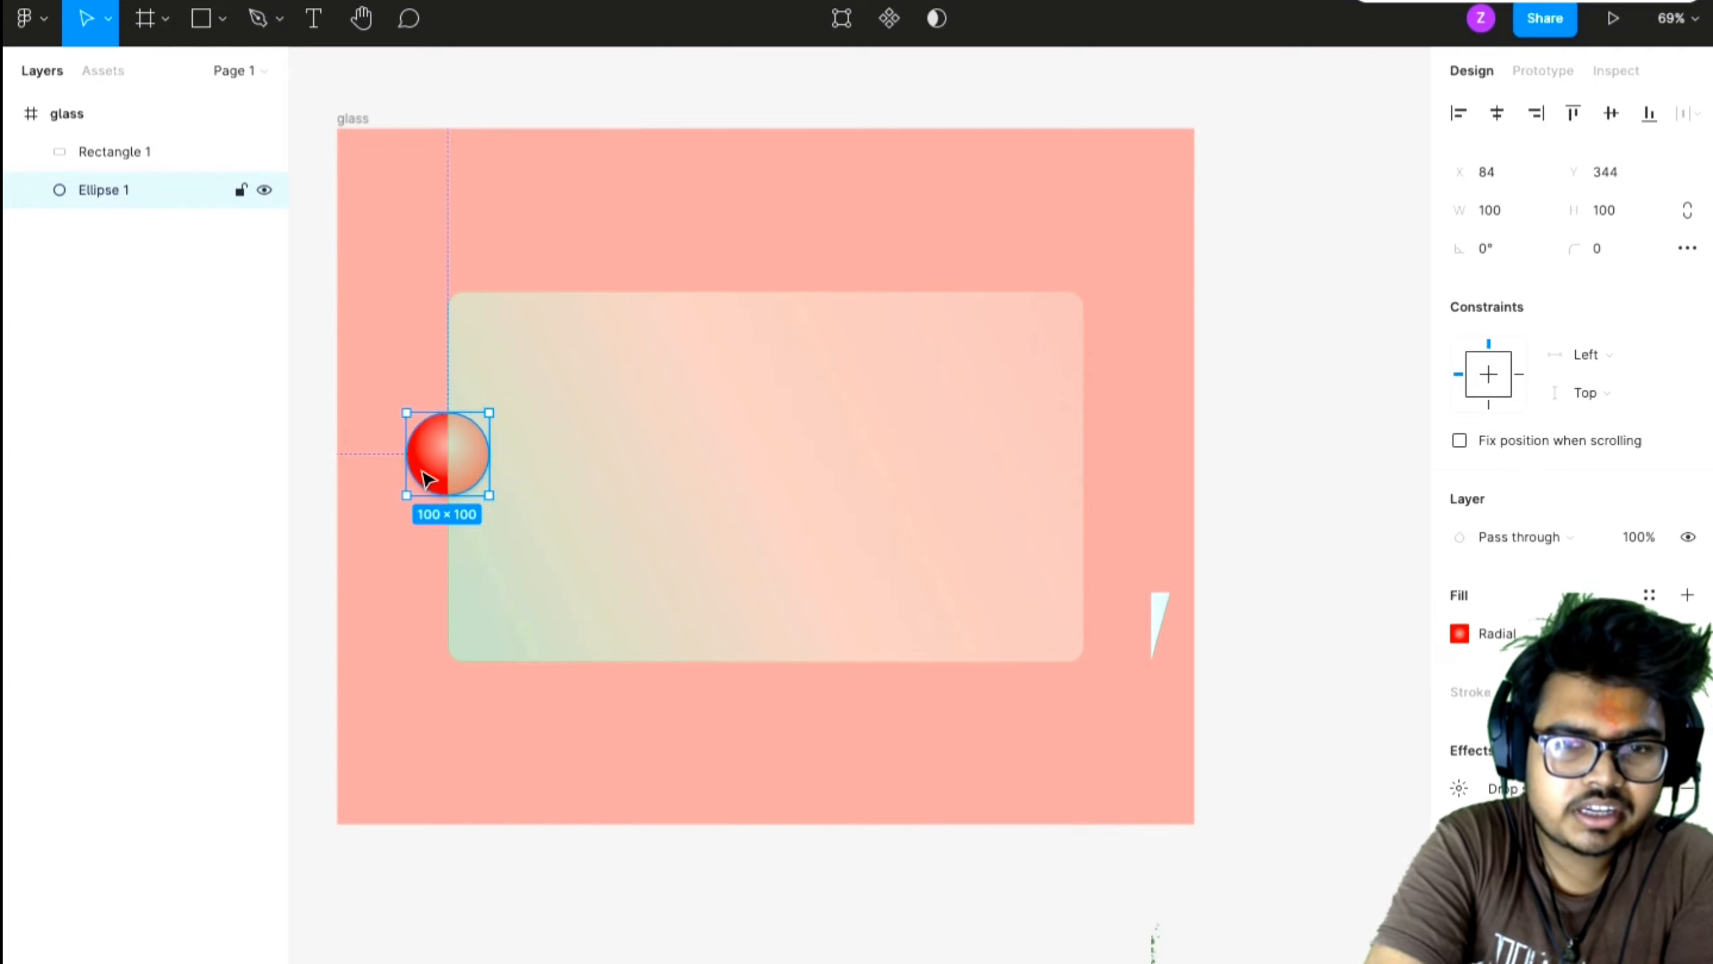
key("ctrl+d")
left_click_drag(424, 465, 866, 712)
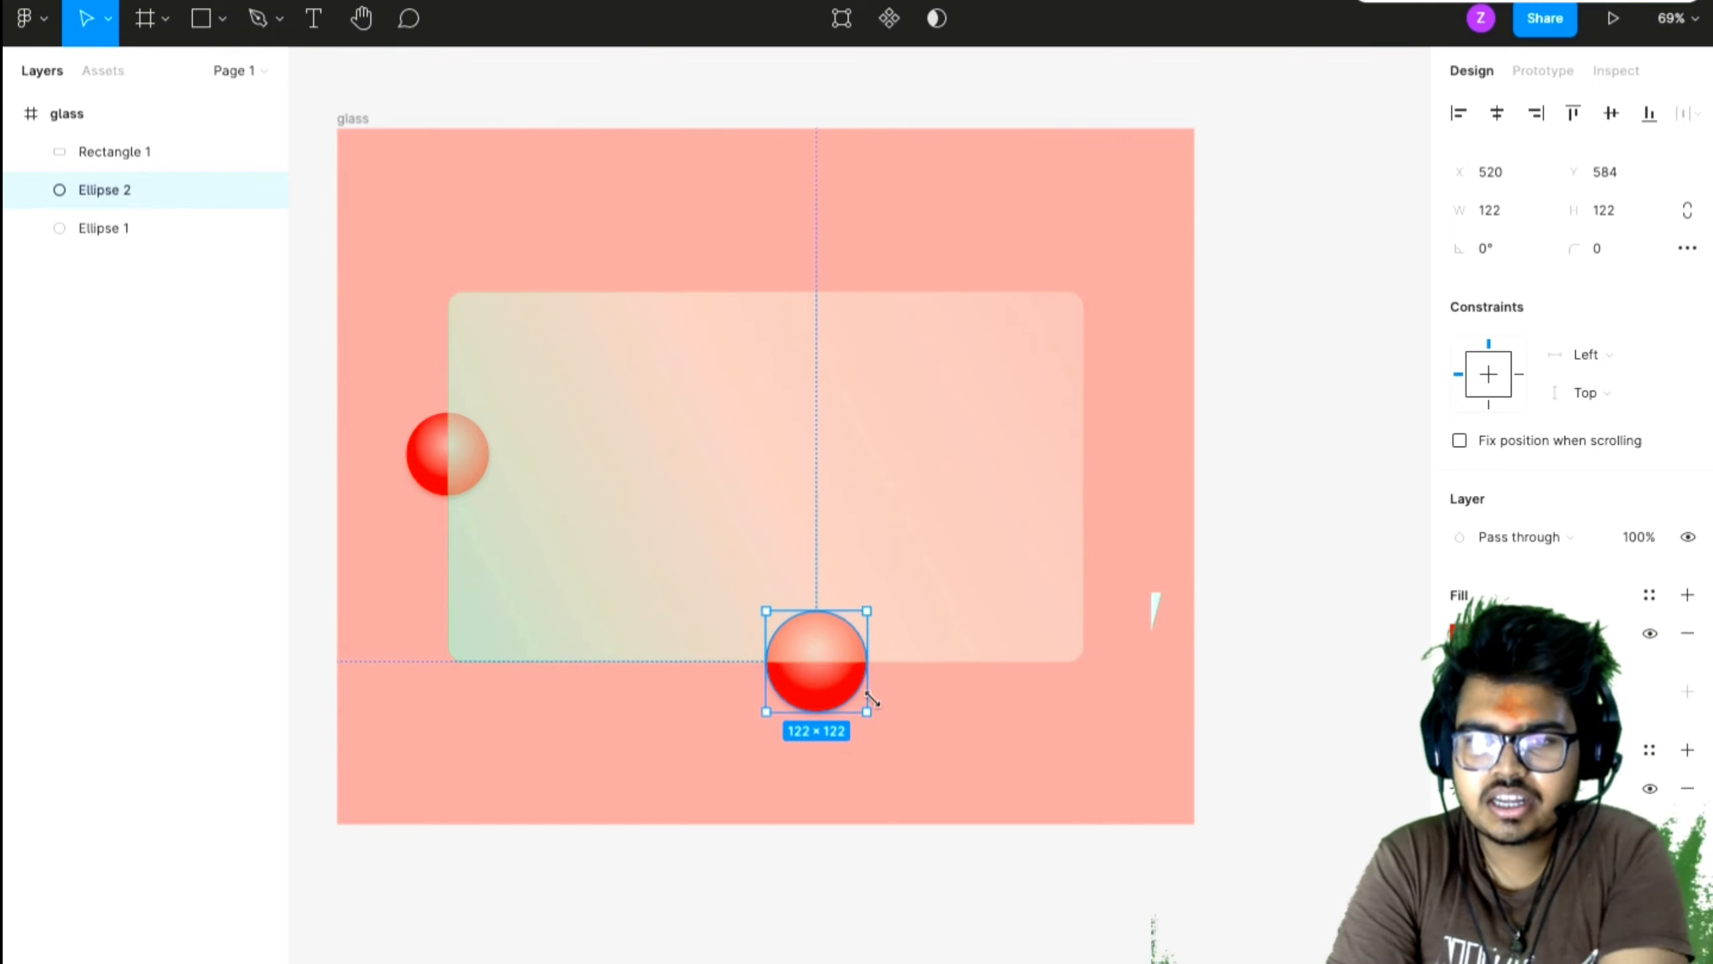
- Recolour the larger ball's radial gradient with a light green inner stop and a bright green (04F556) outer stop
left_click(1459, 634)
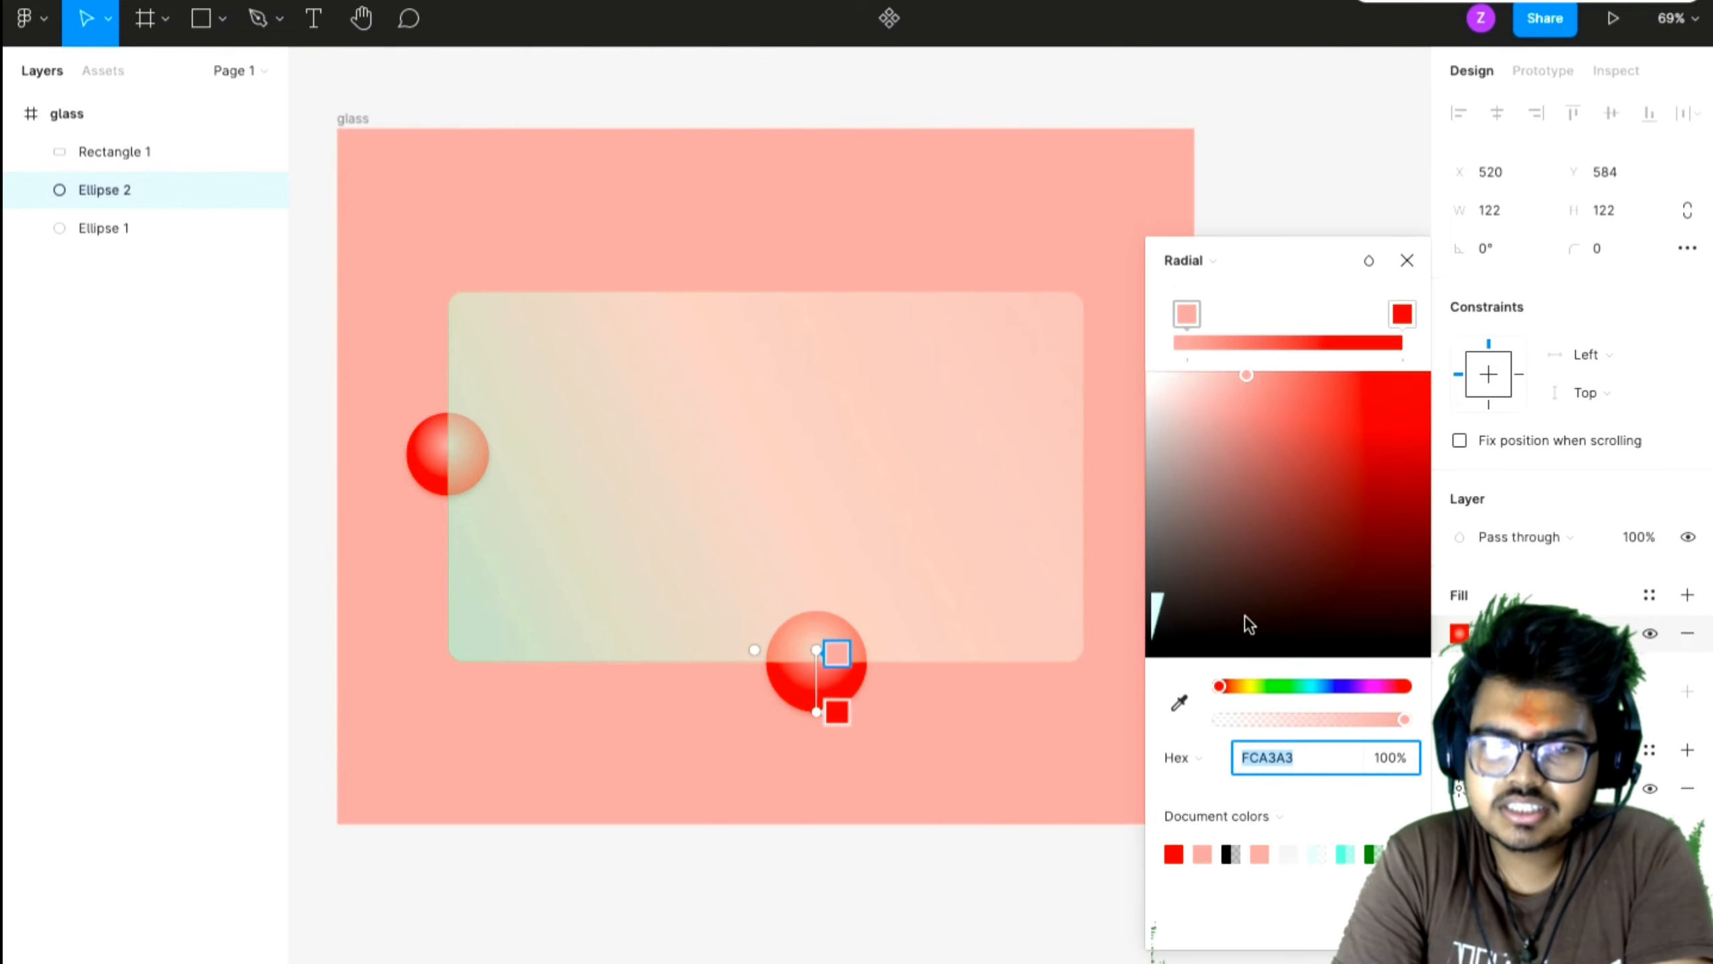
left_click(1274, 686)
left_click(1402, 313)
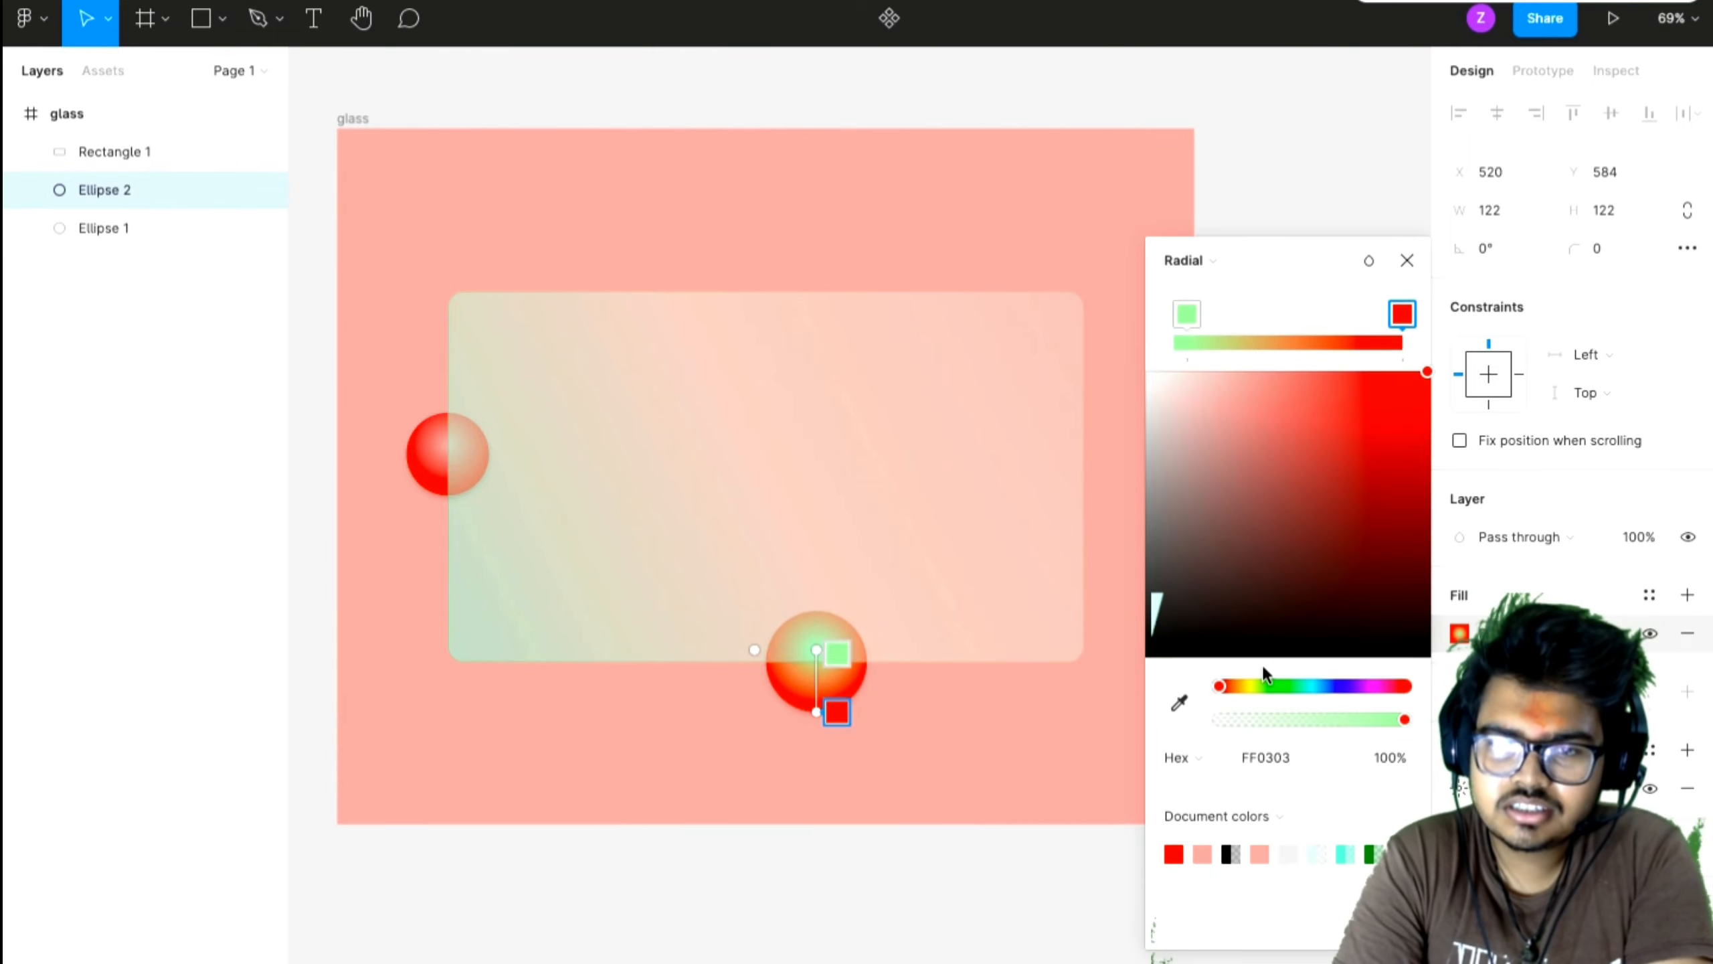
left_click(1263, 687)
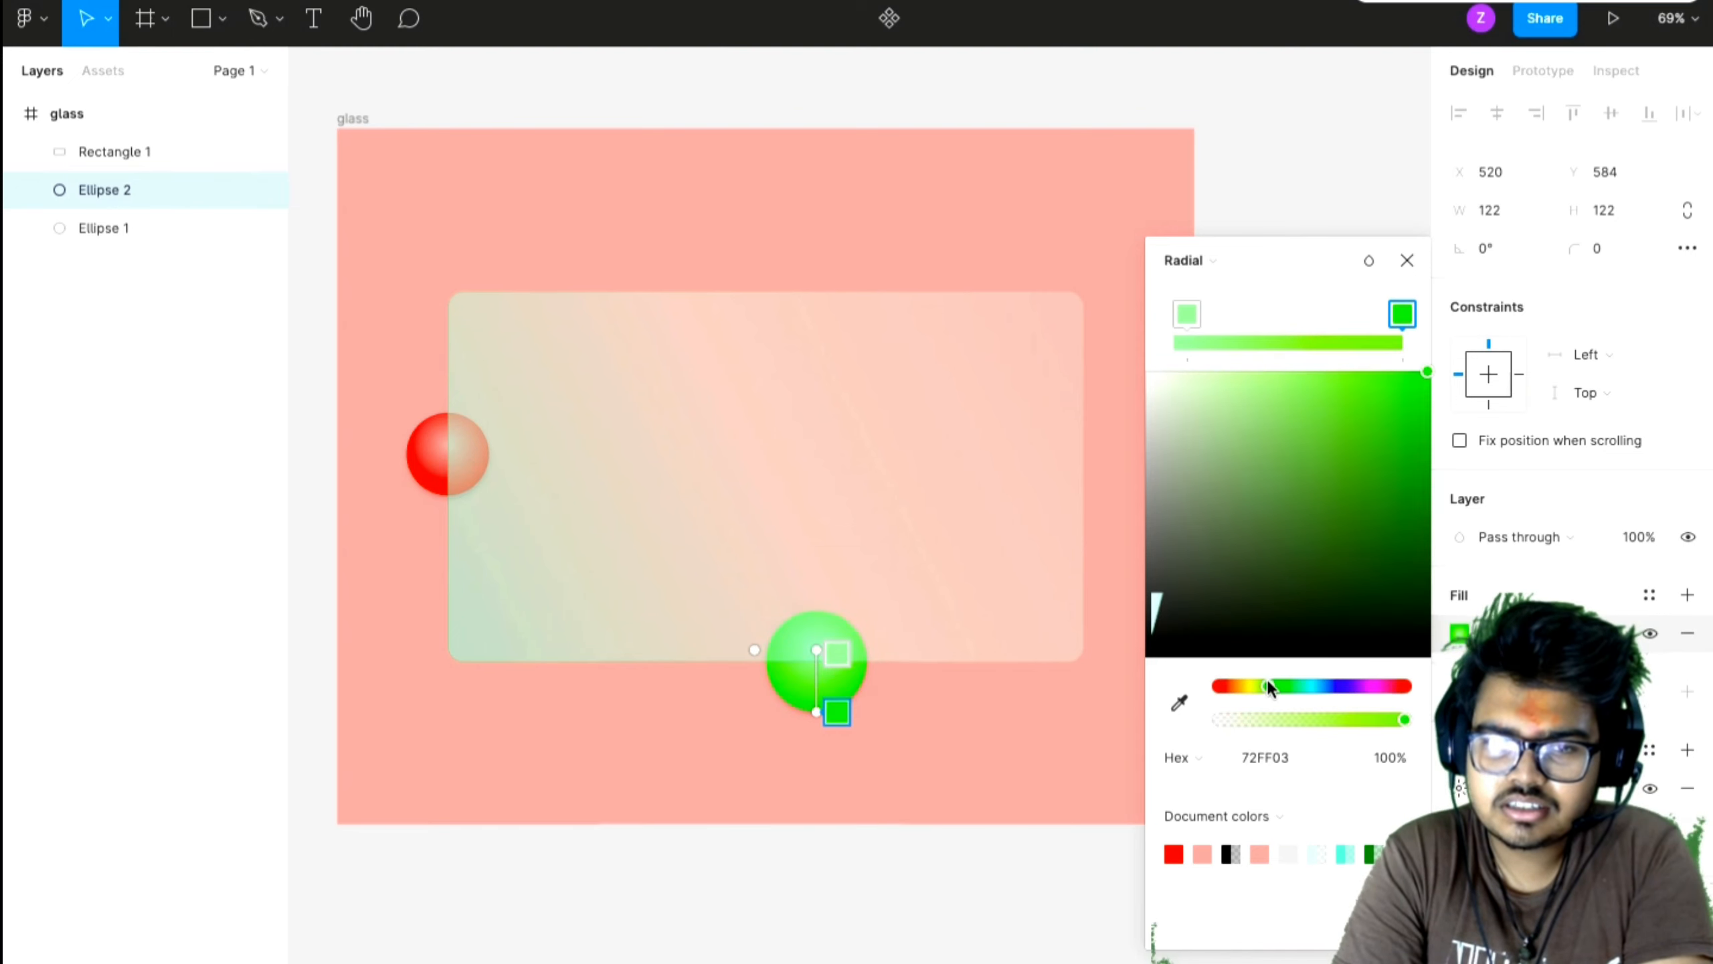
left_click_drag(1266, 679, 1290, 678)
left_click(1426, 382)
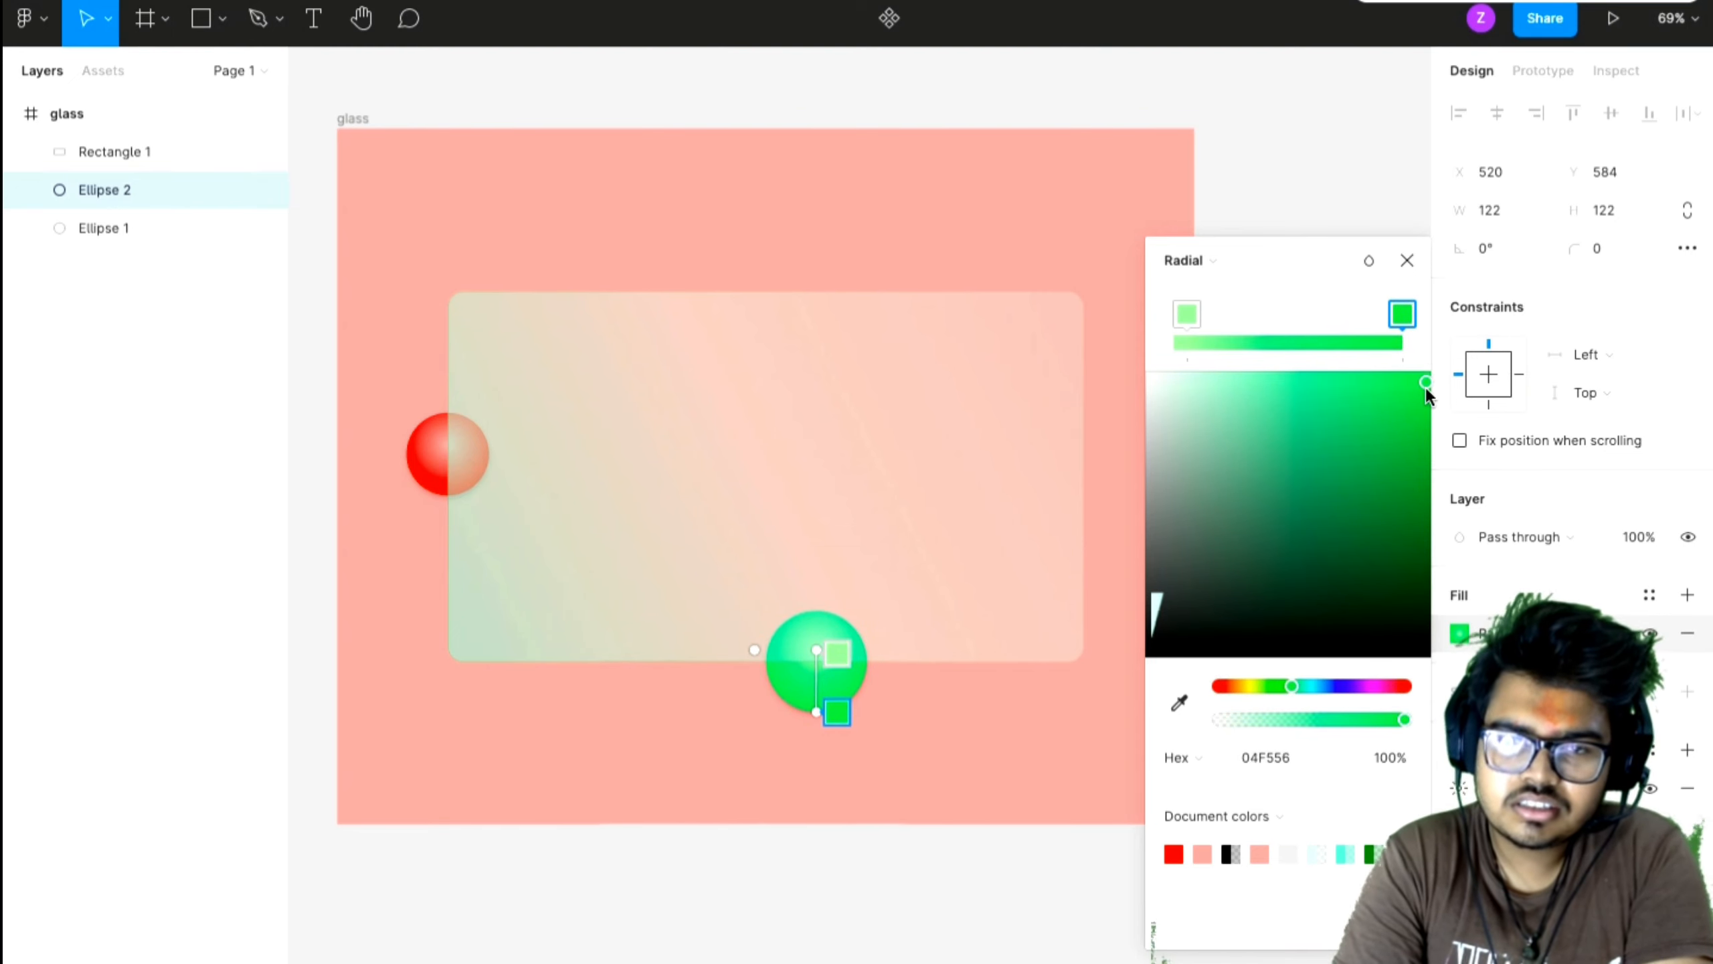
- Darken the outer stop of the green ball's radial gradient to 049937
left_click_drag(1430, 417, 1423, 486)
left_click(816, 689)
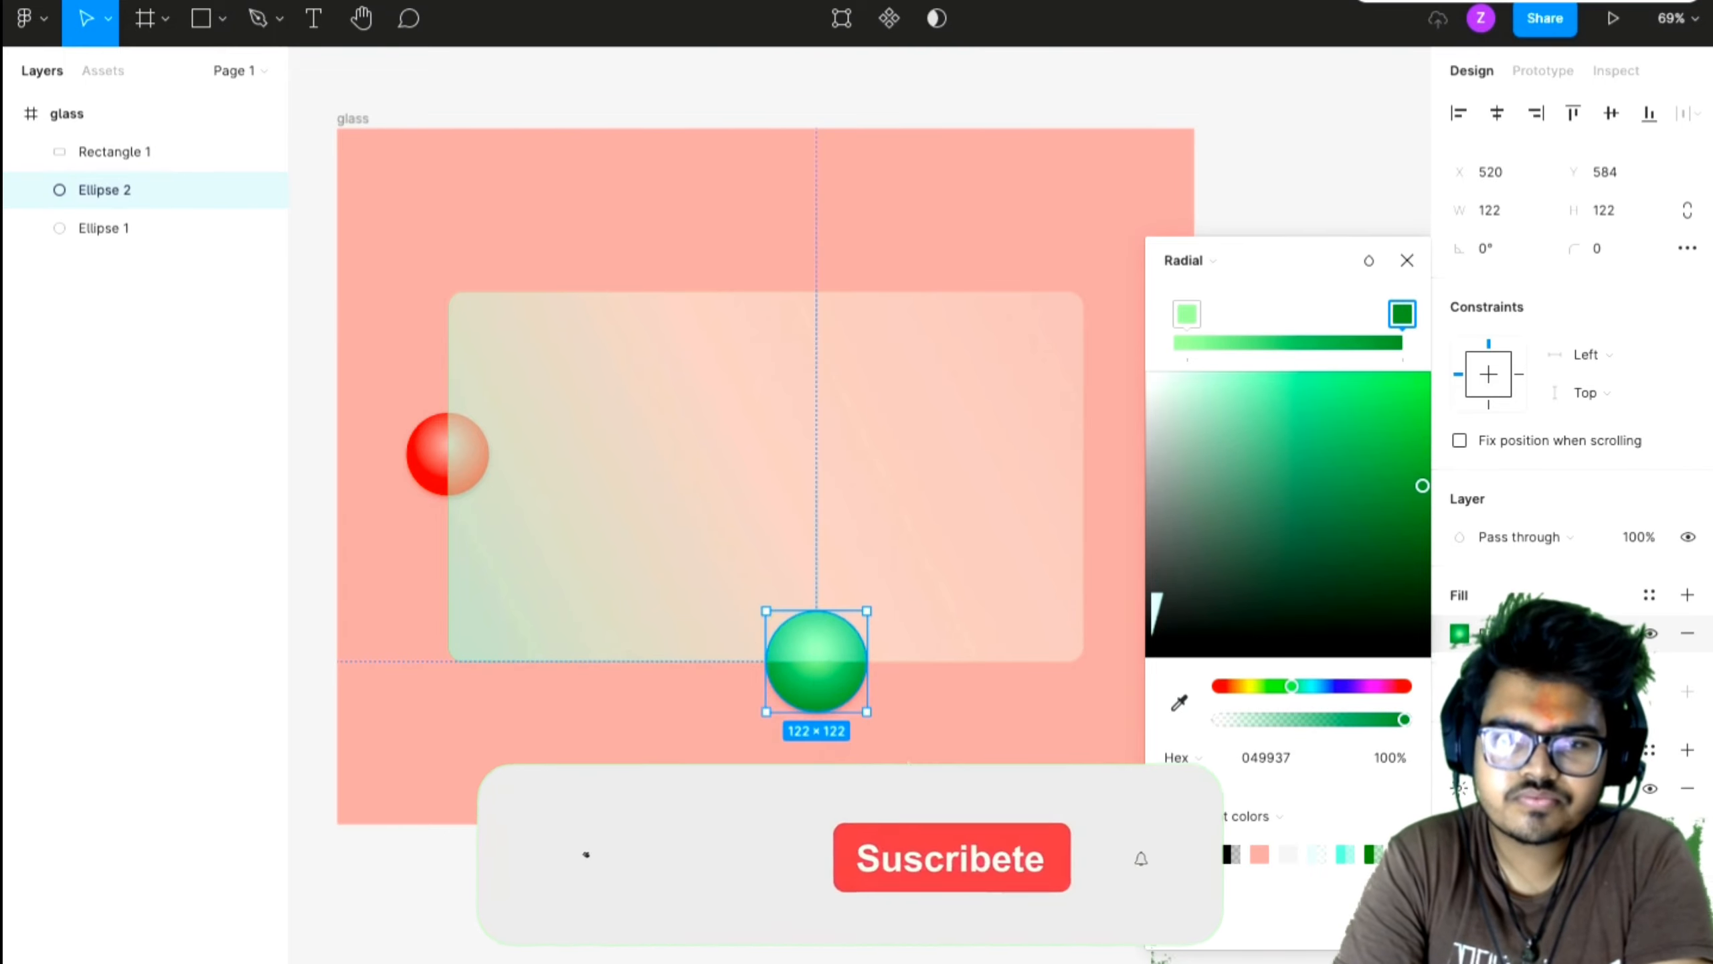
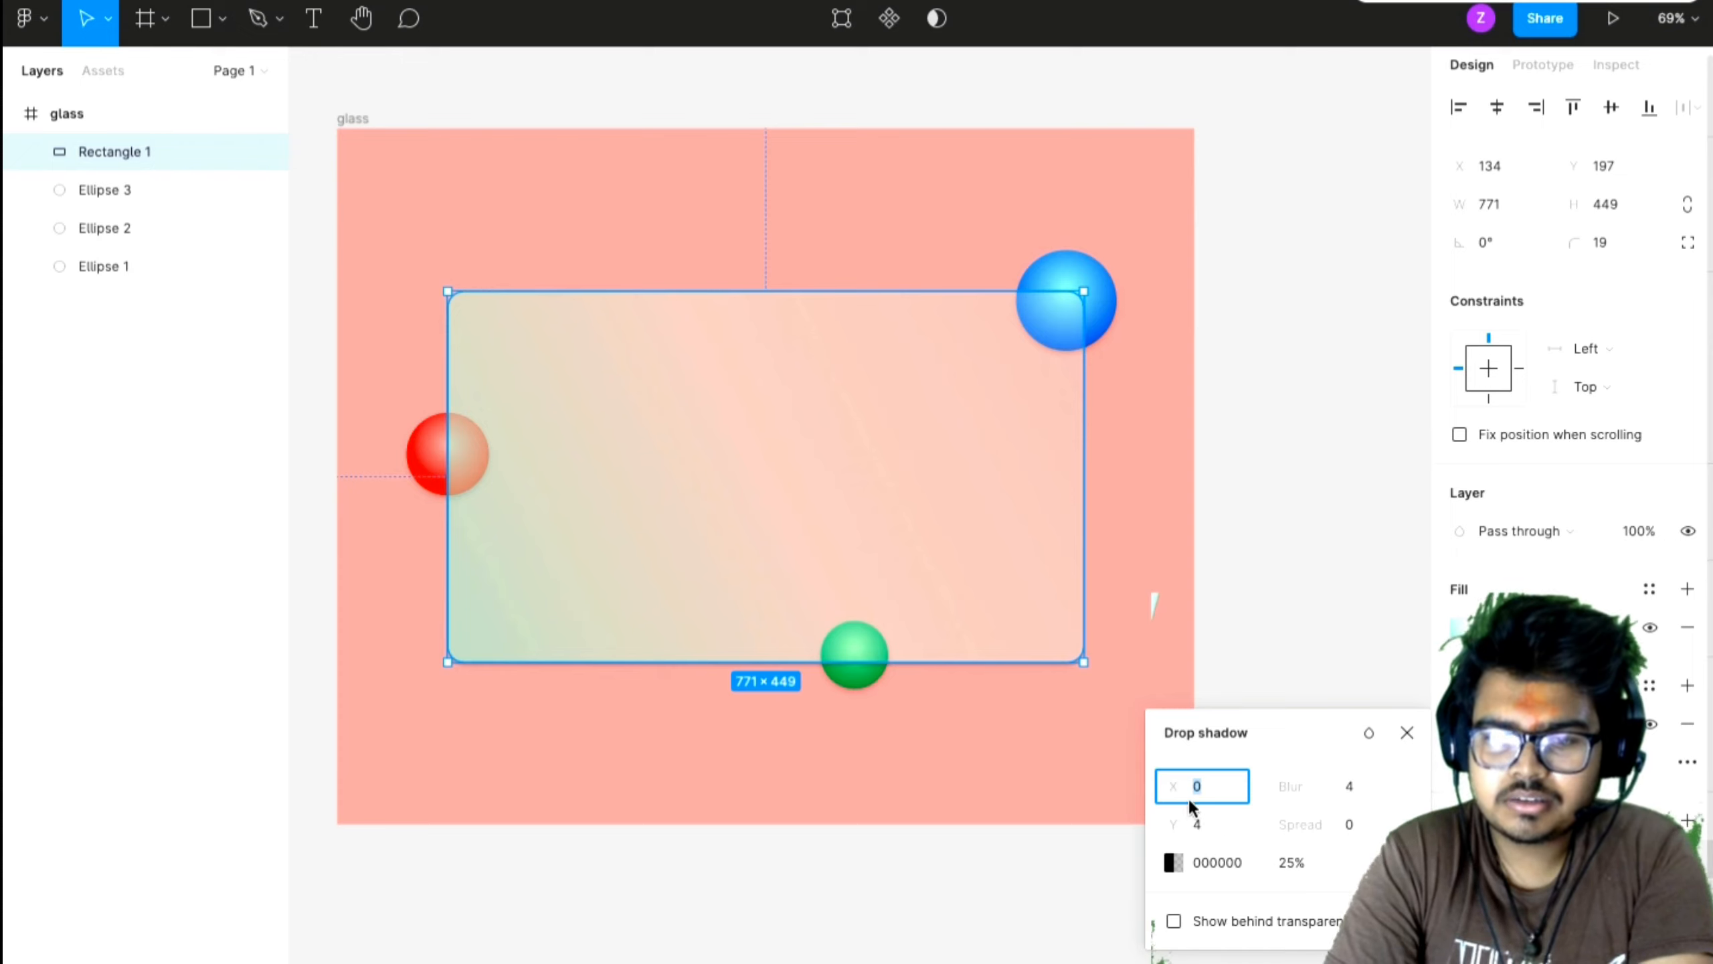
- Set the rectangle's drop shadow to an X offset of -4 and a blur of 9
type("-4")
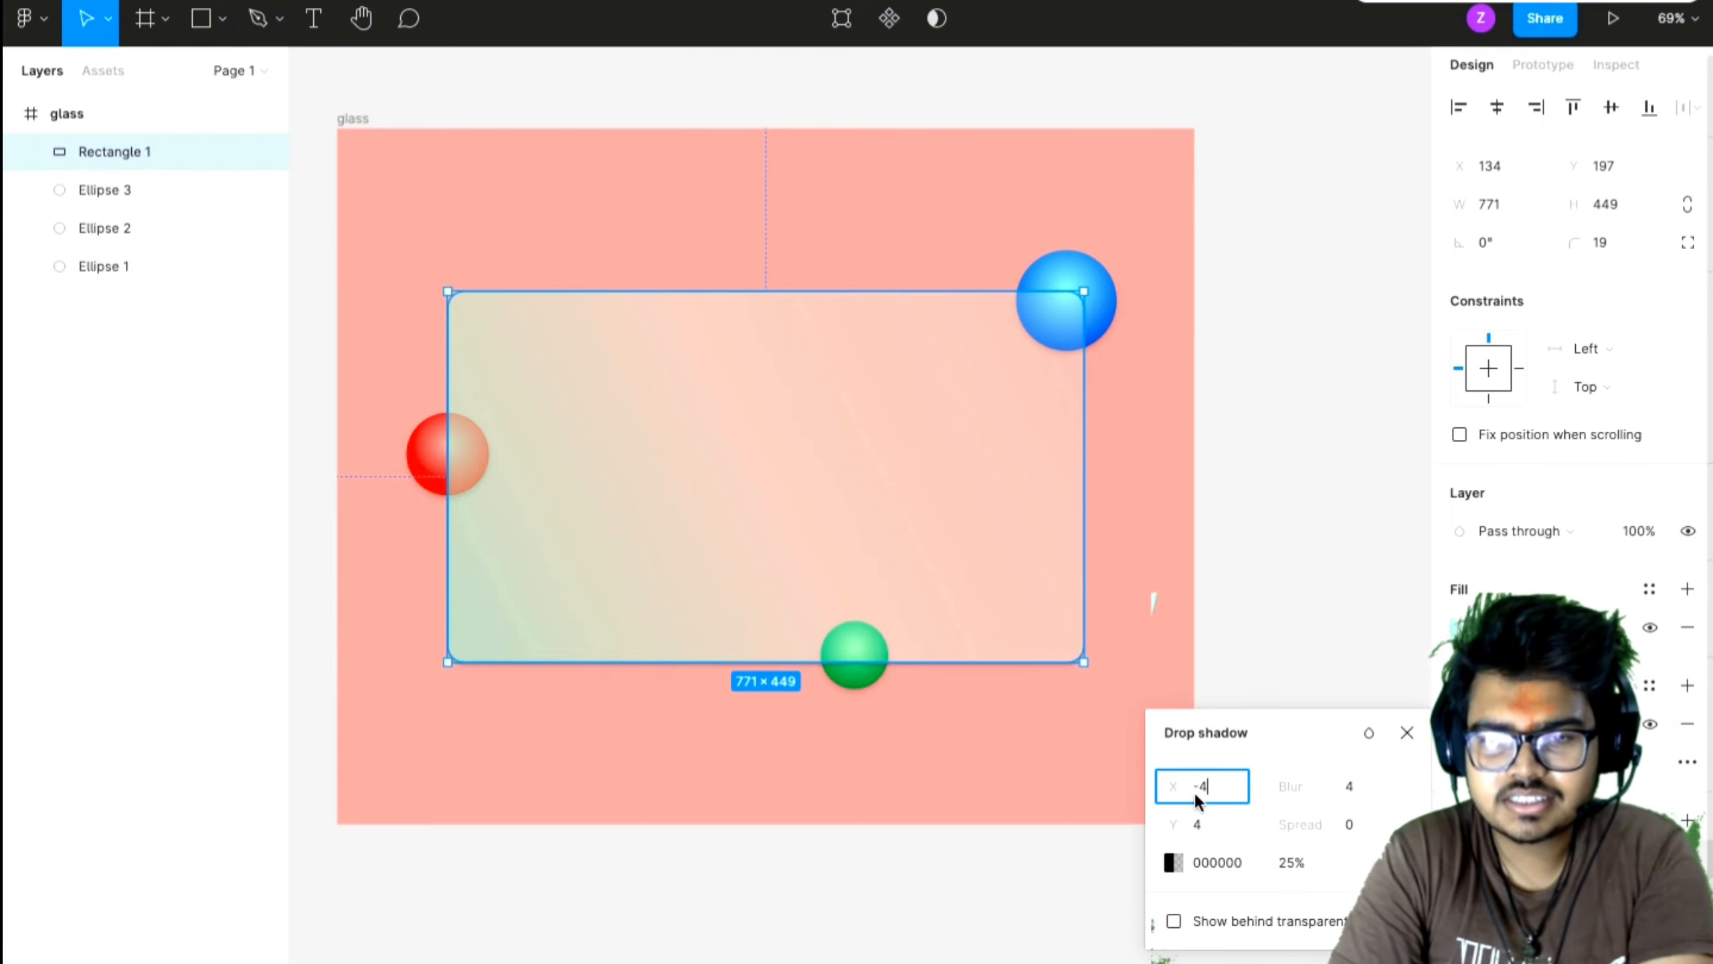
left_click(1351, 786)
key("BackSpace")
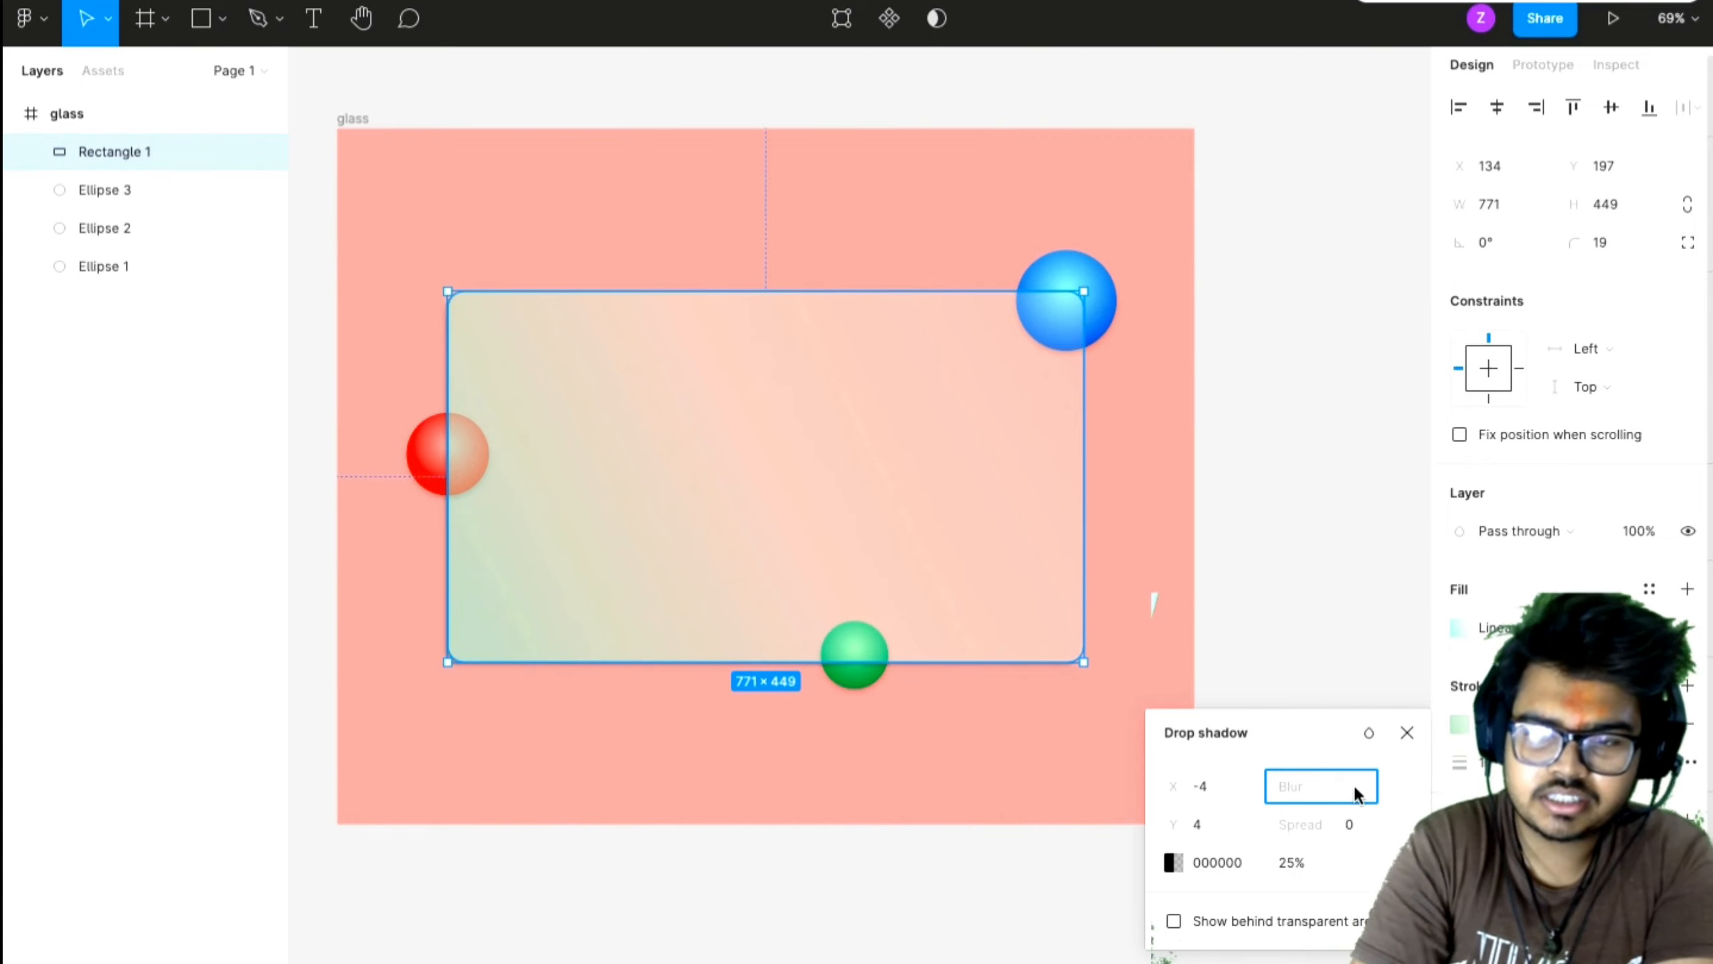
type("9")
key("Return")
left_click(819, 771)
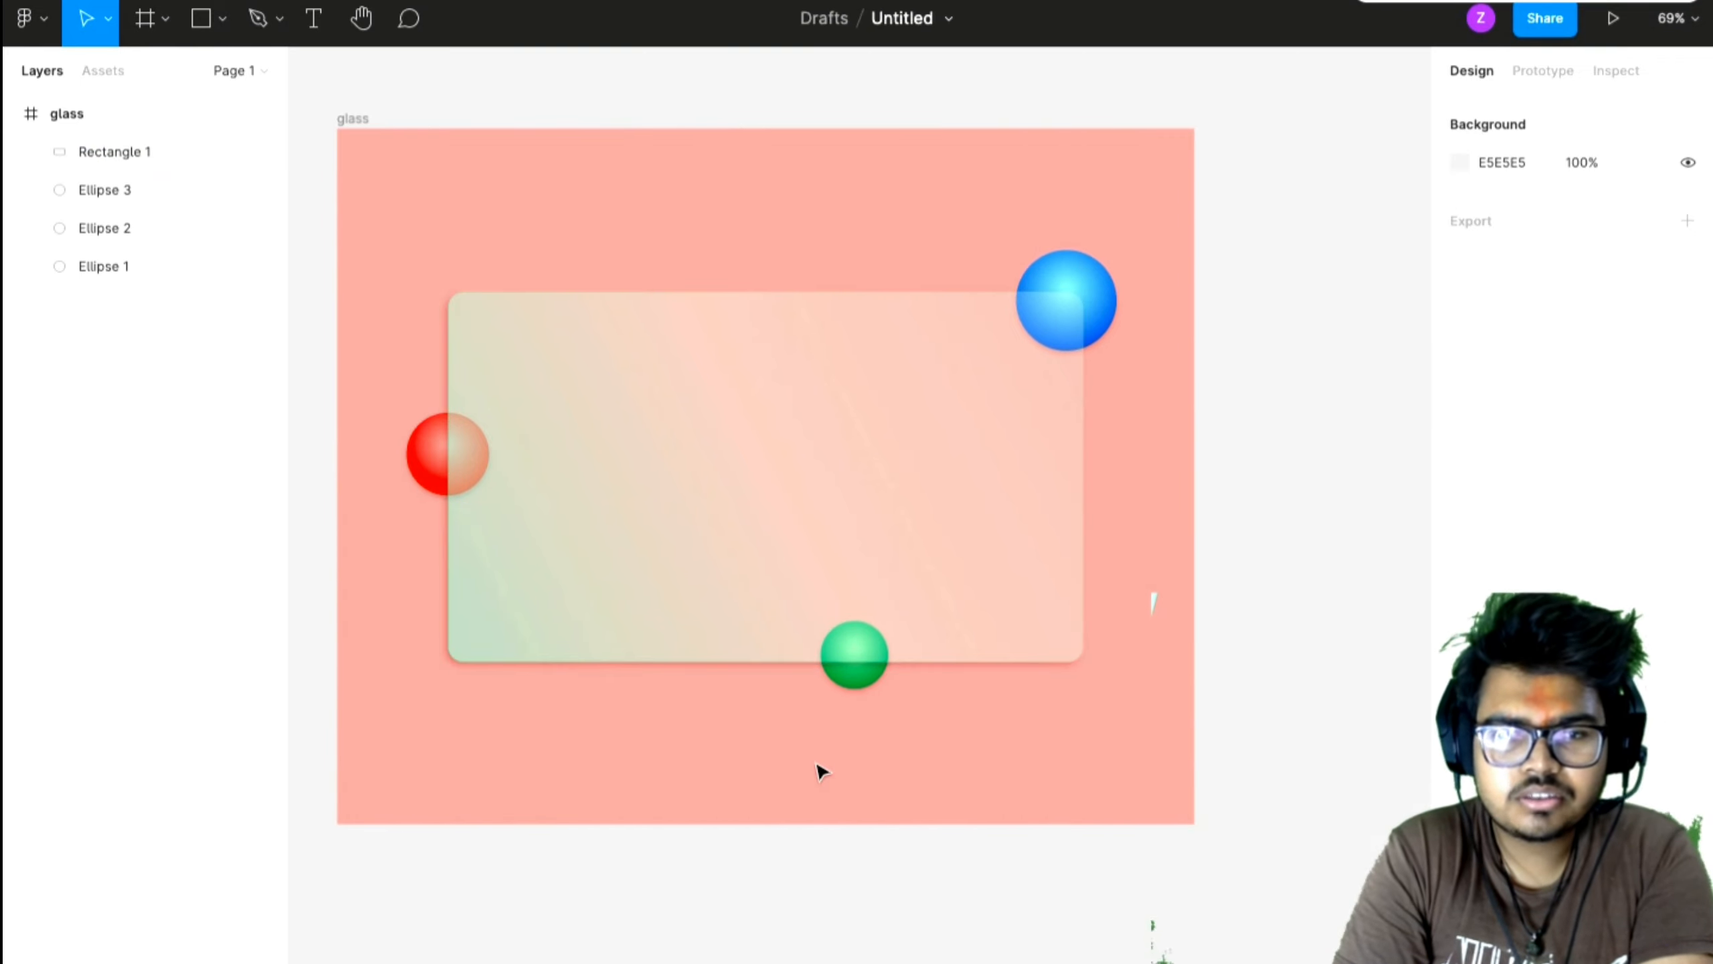
- Add a background blur to the rectangle, increase its amount, and shift the rectangle slightly upward
left_click(923, 591)
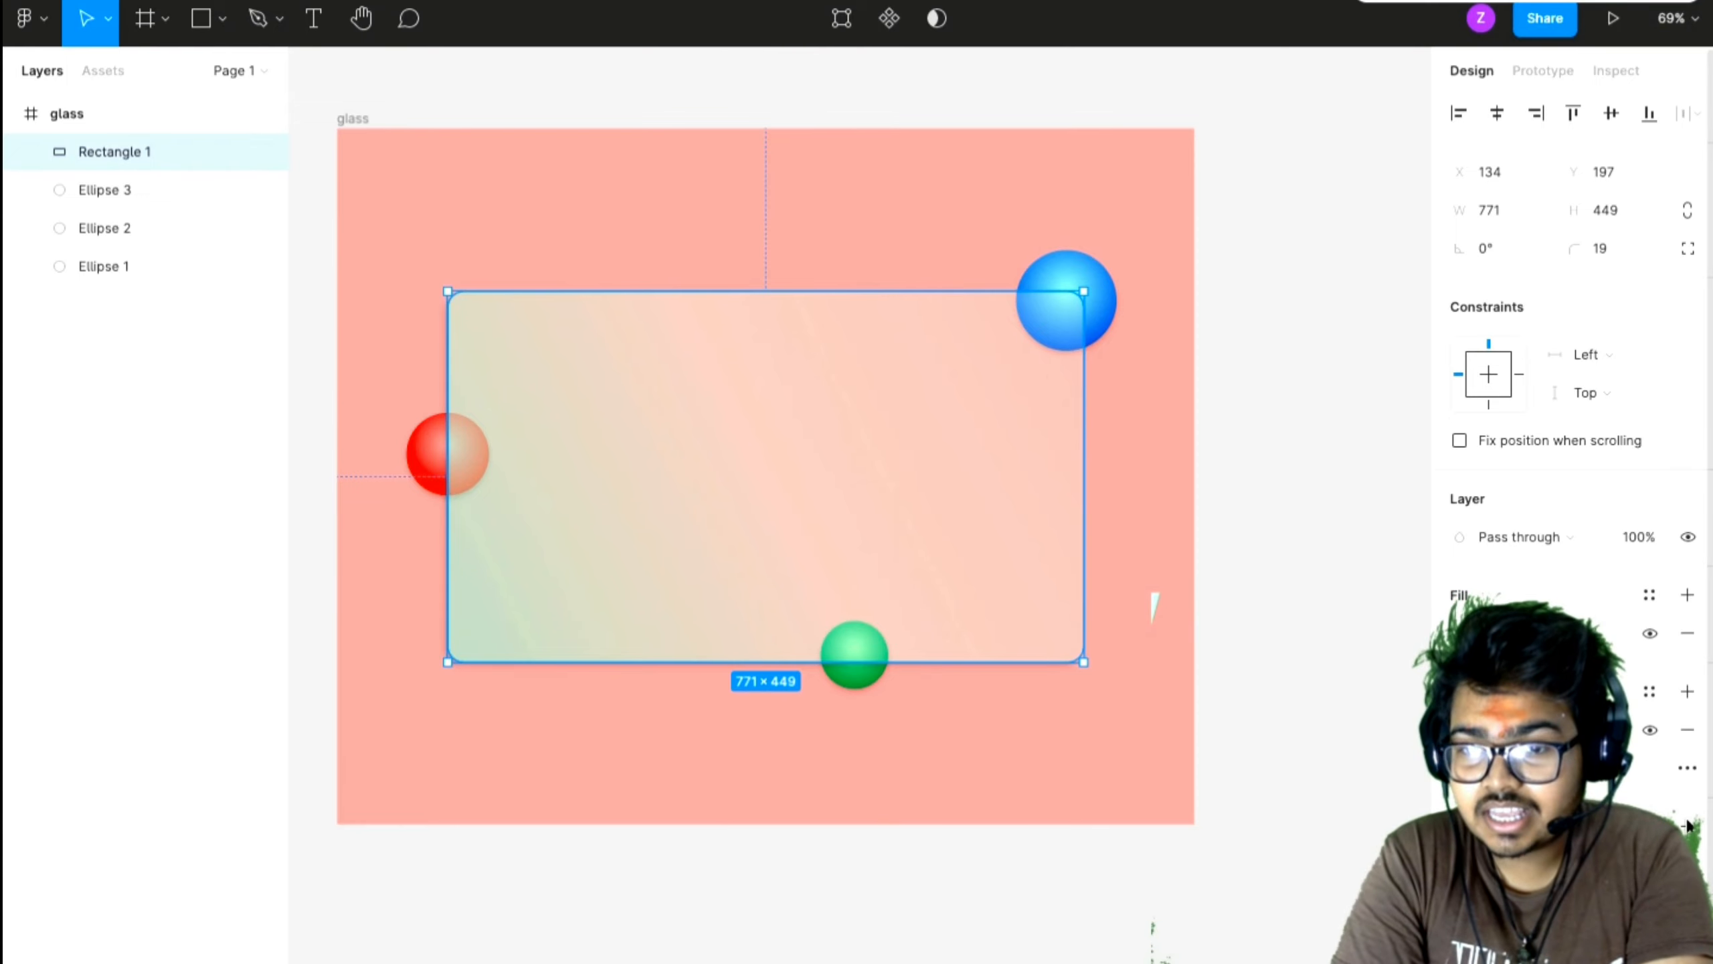
left_click(1688, 825)
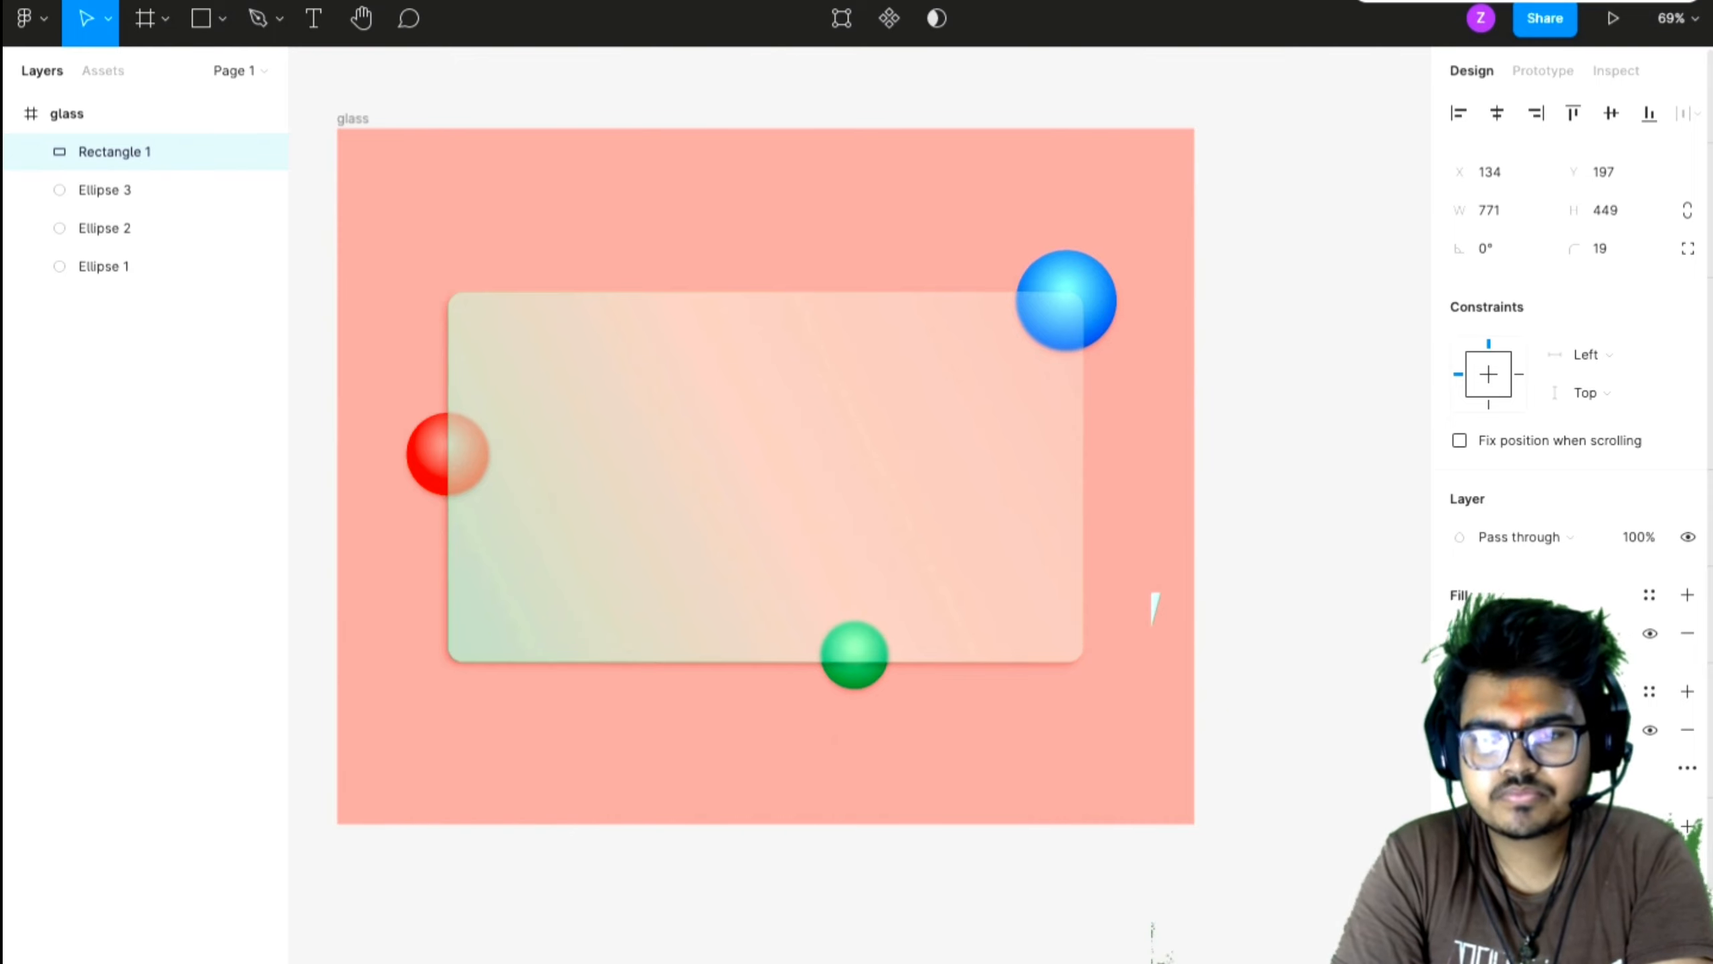
left_click(1460, 865)
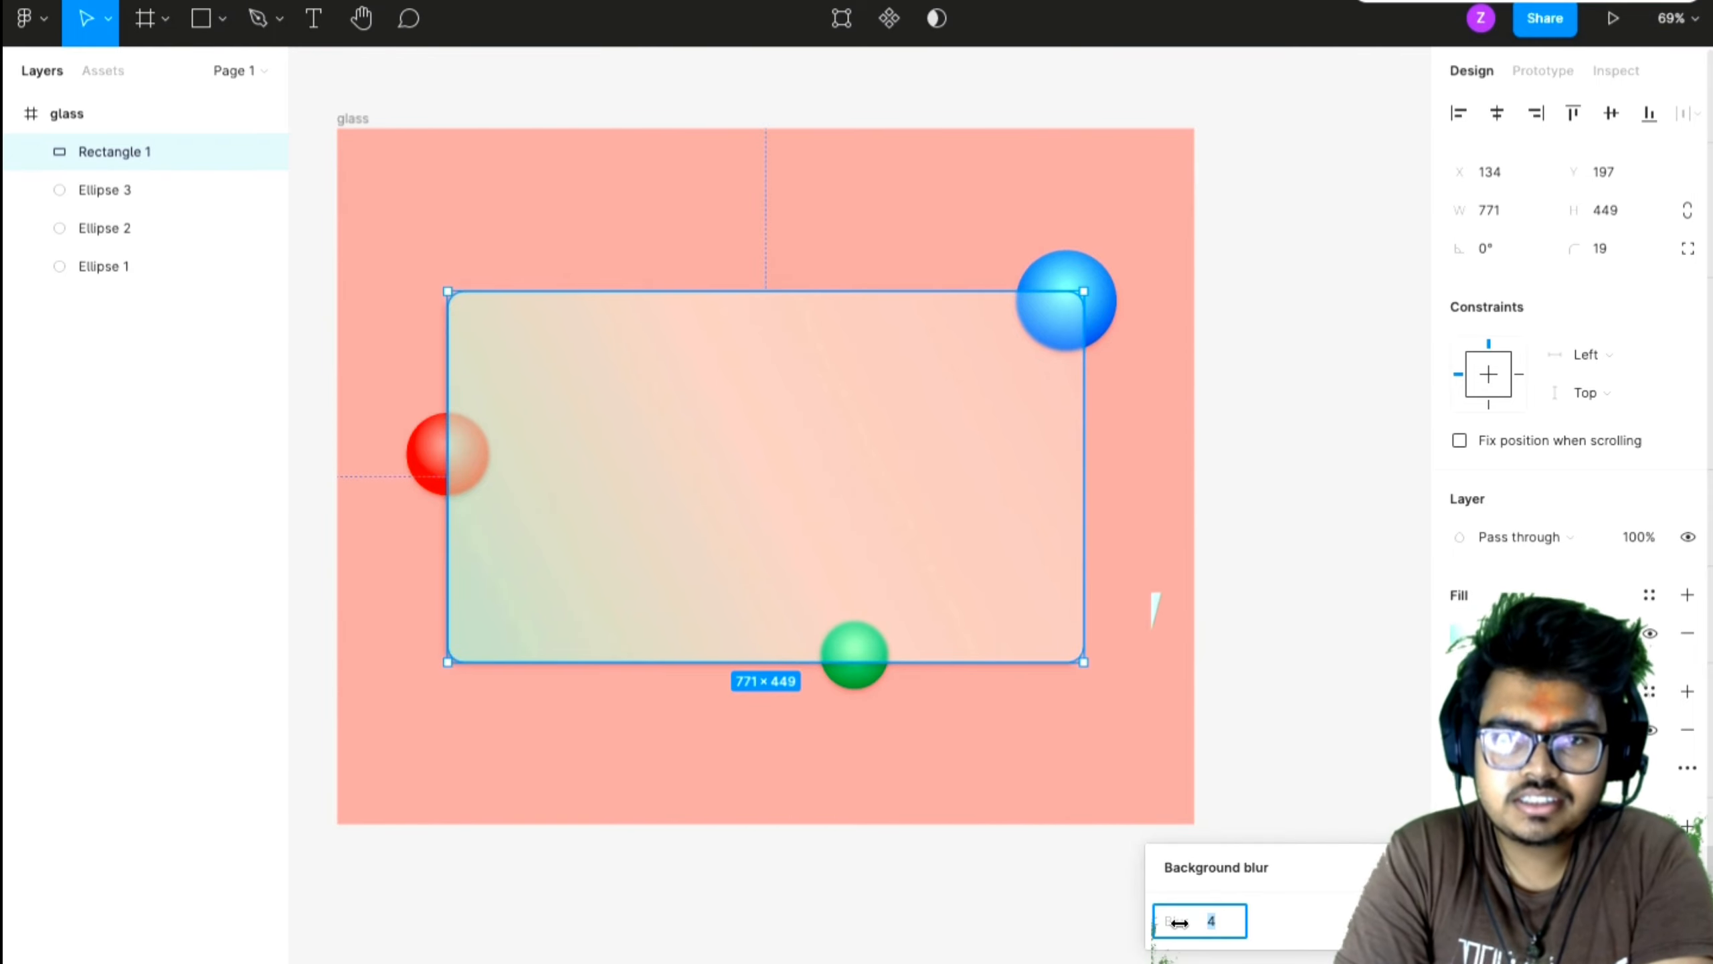
left_click_drag(1181, 922, 1269, 931)
left_click(1131, 618)
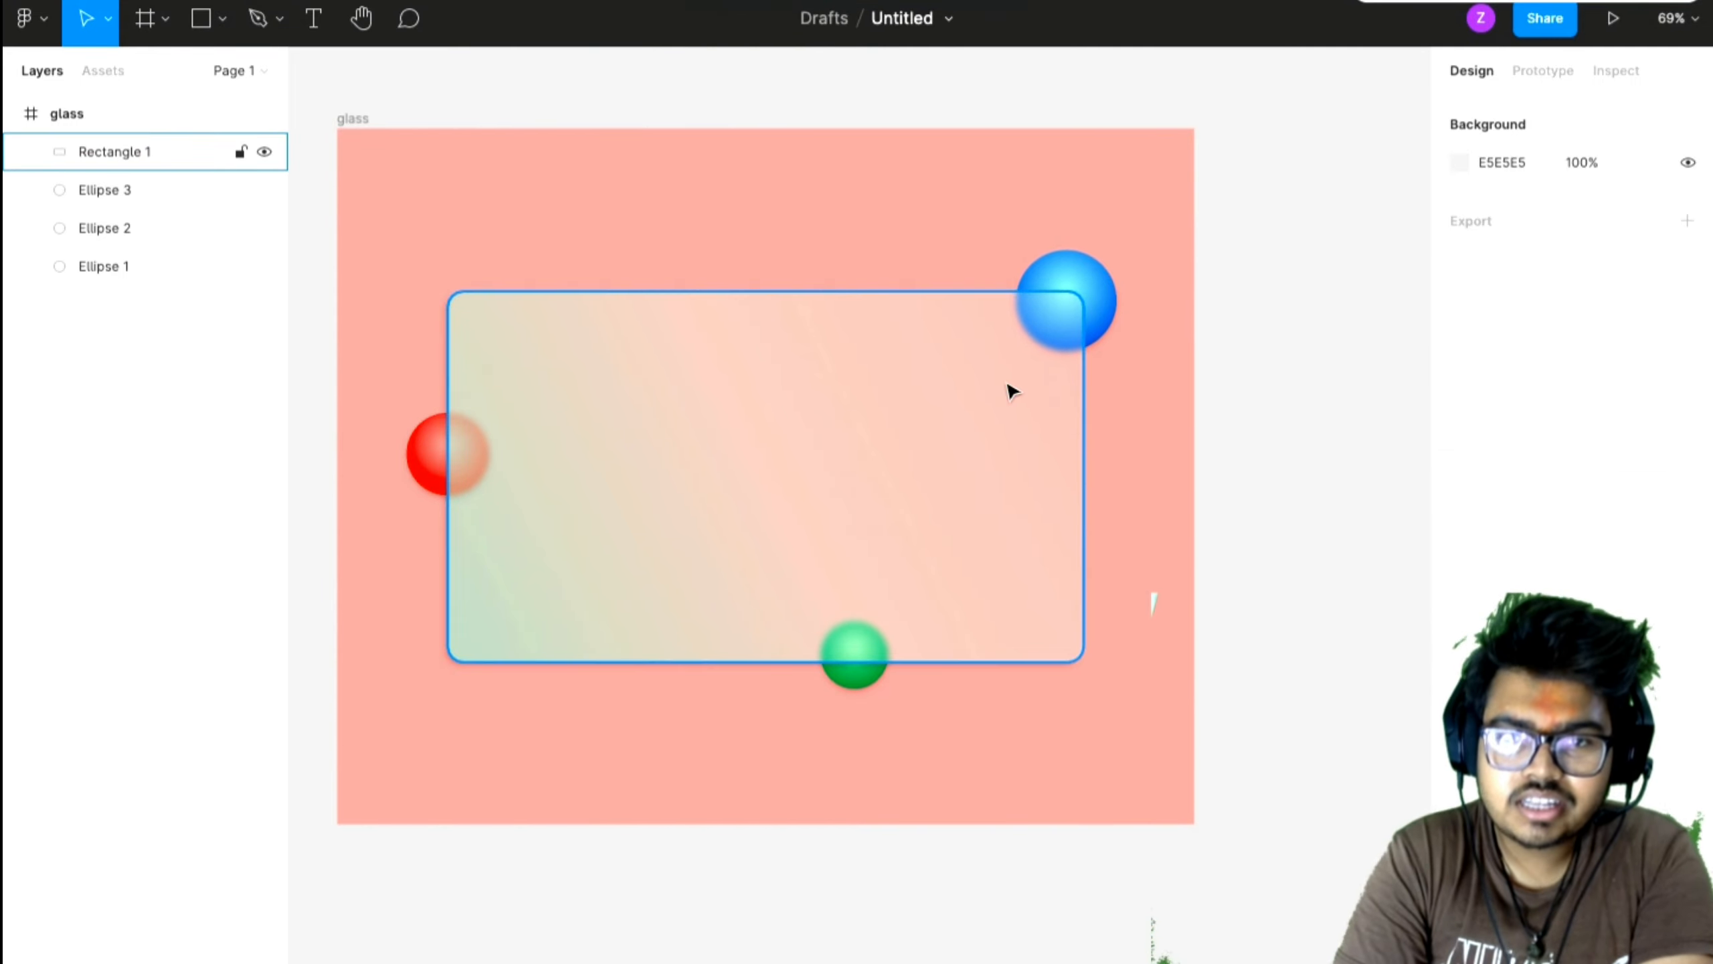
mouse_move(1022, 365)
left_mouse_down()
mouse_move(1109, 275)
mouse_move(992, 326)
mouse_move(1015, 365)
mouse_move(1018, 350)
left_mouse_up()
left_click(1124, 418)
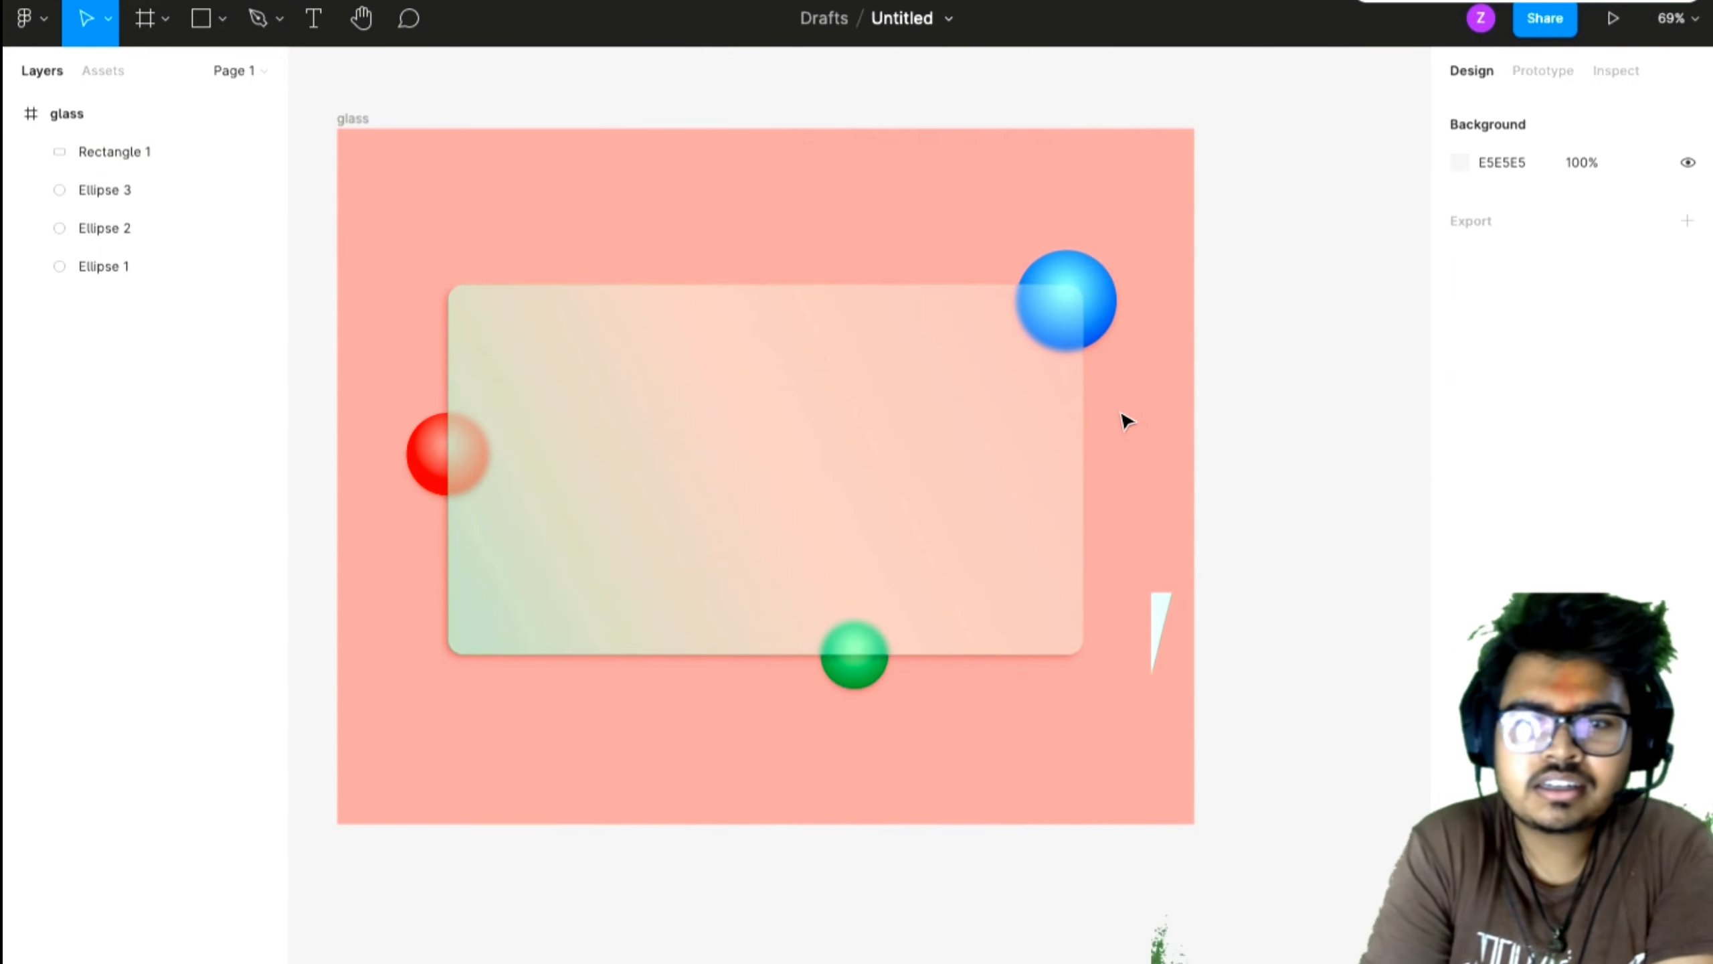
- Duplicate the blue ball onto the card's upper-left area and move the copy's layer out of the glass frame, above everything
left_click(1106, 295)
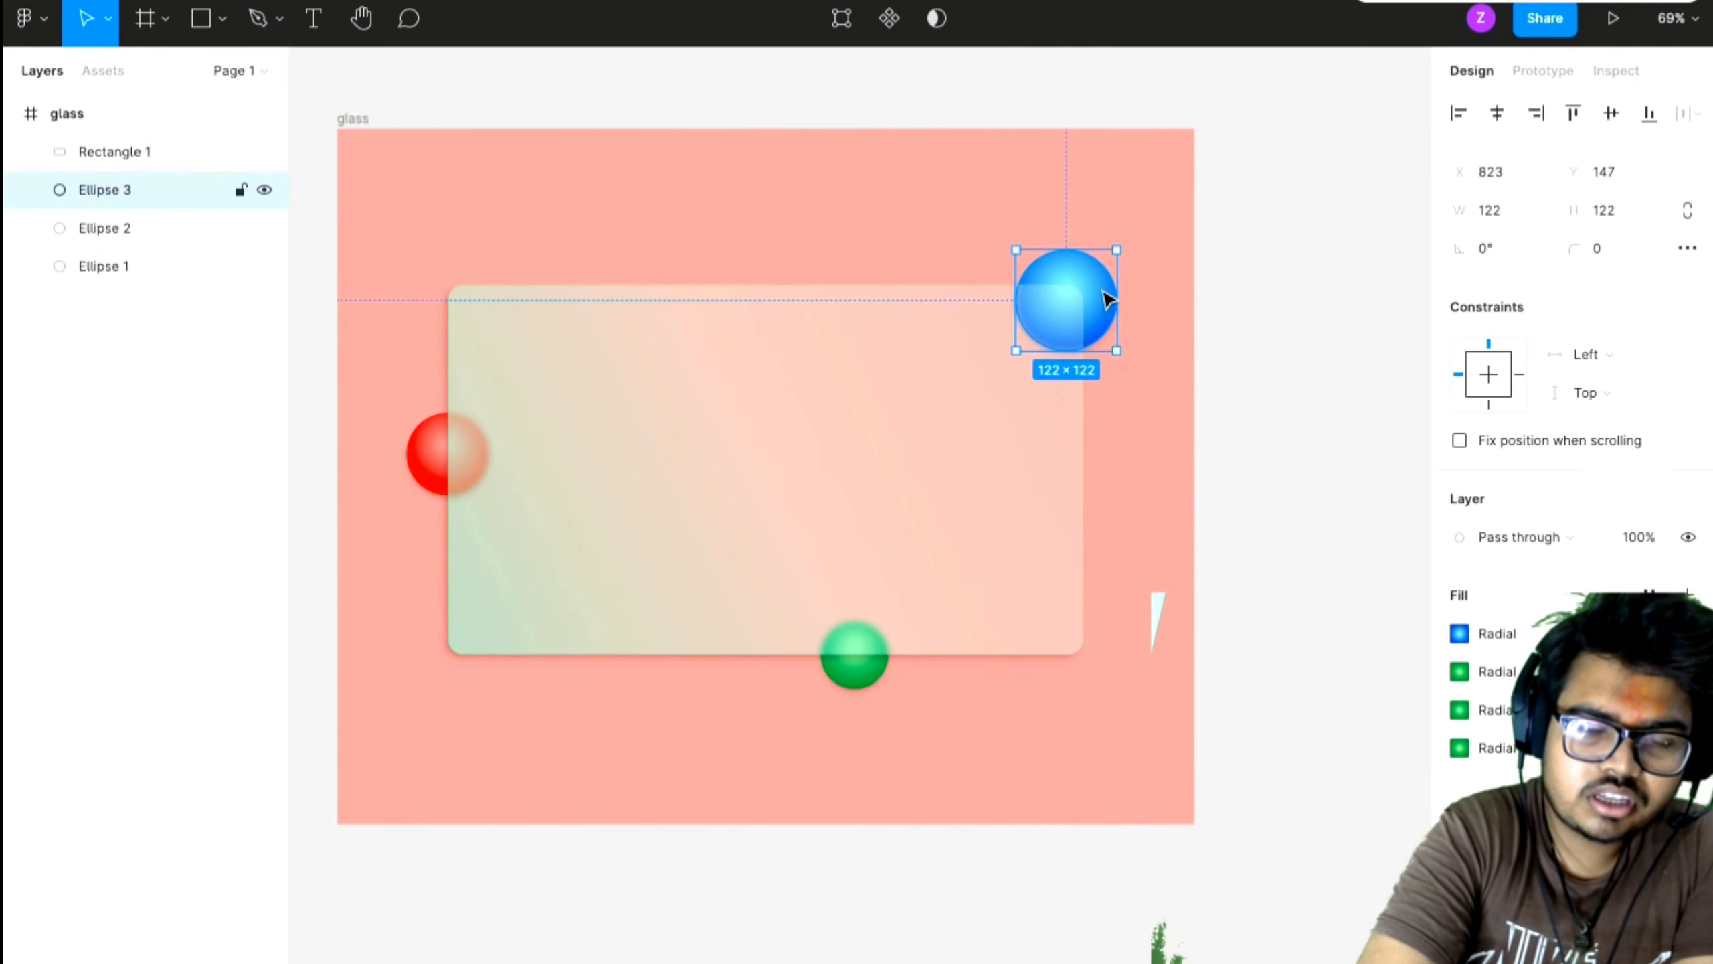
key("ctrl+d")
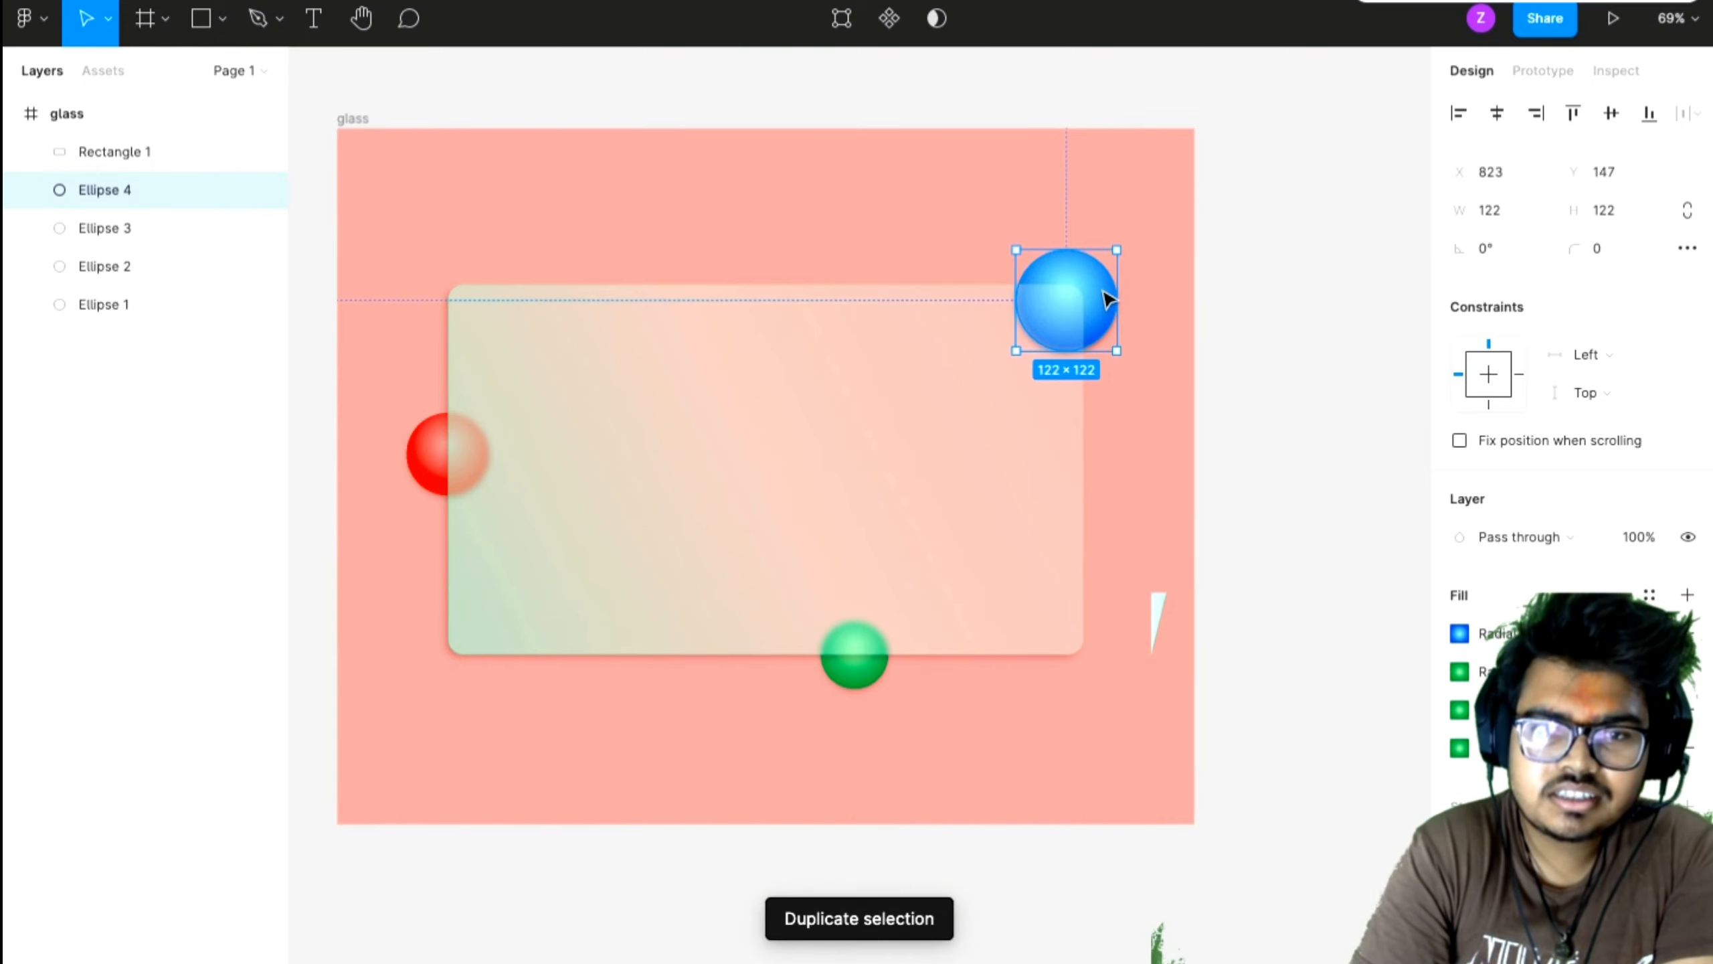
left_click_drag(1107, 301, 749, 373)
left_click_drag(125, 192, 85, 65)
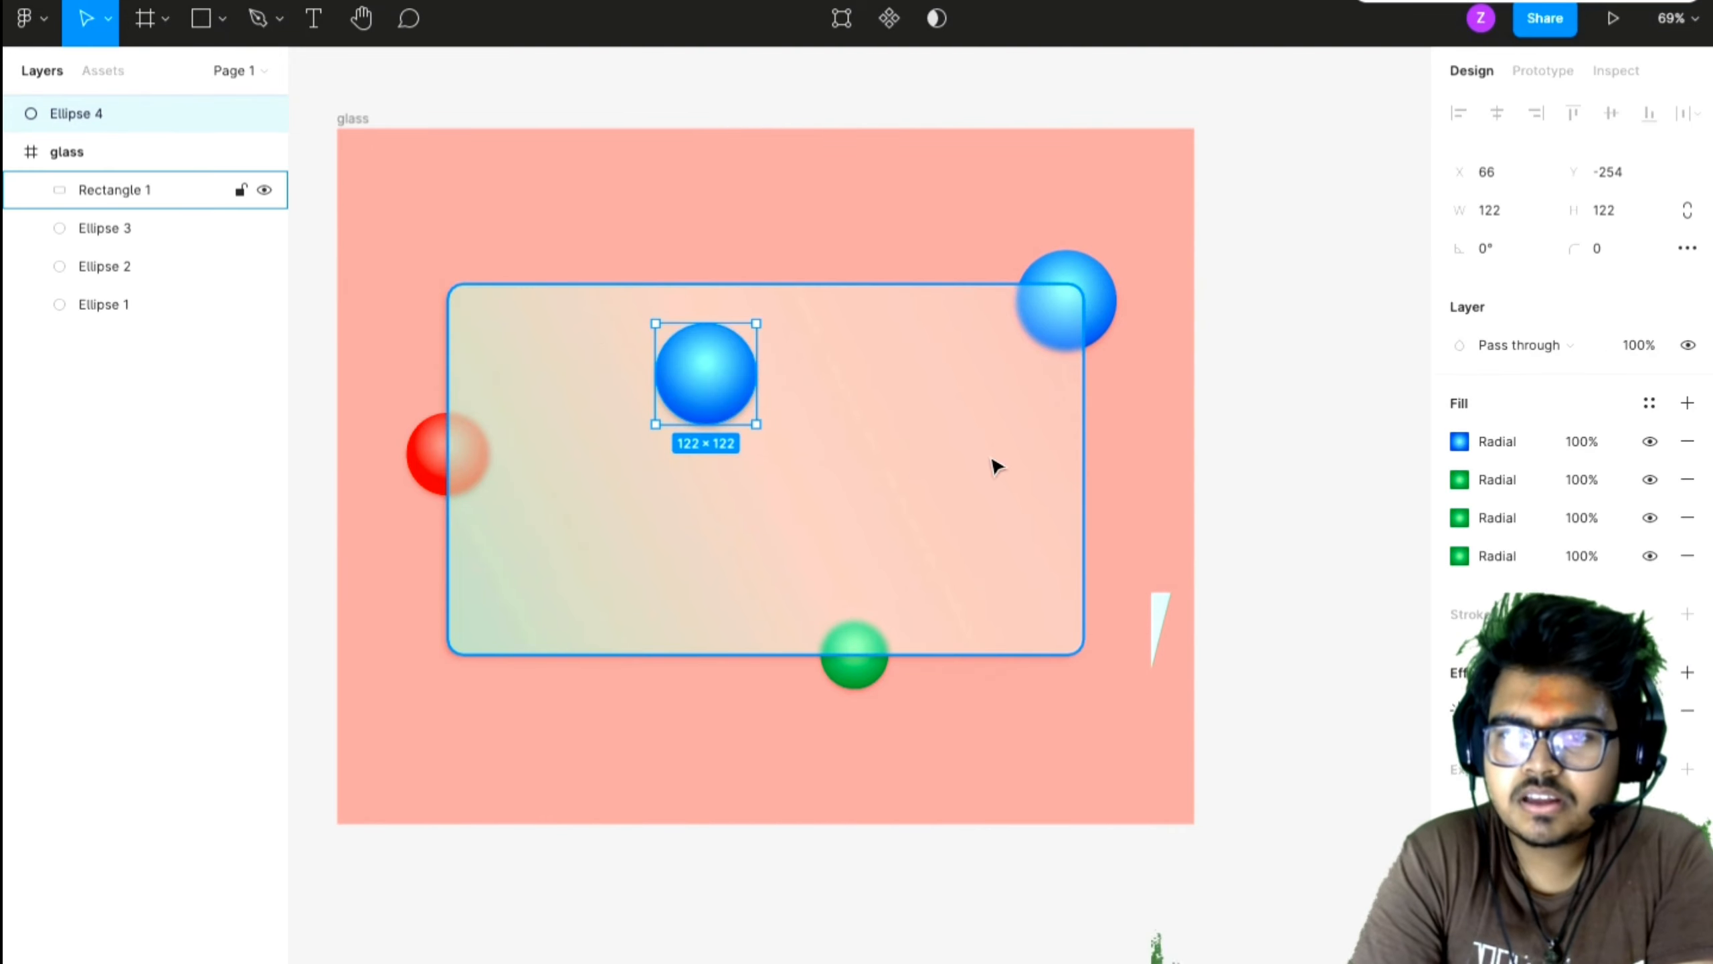
- Recolour the duplicate ball's uppermost radial gradient with a white (FFFFFF) inner stop and a yellow (FAFF00) outer stop
left_click(1459, 441)
left_click(1234, 687)
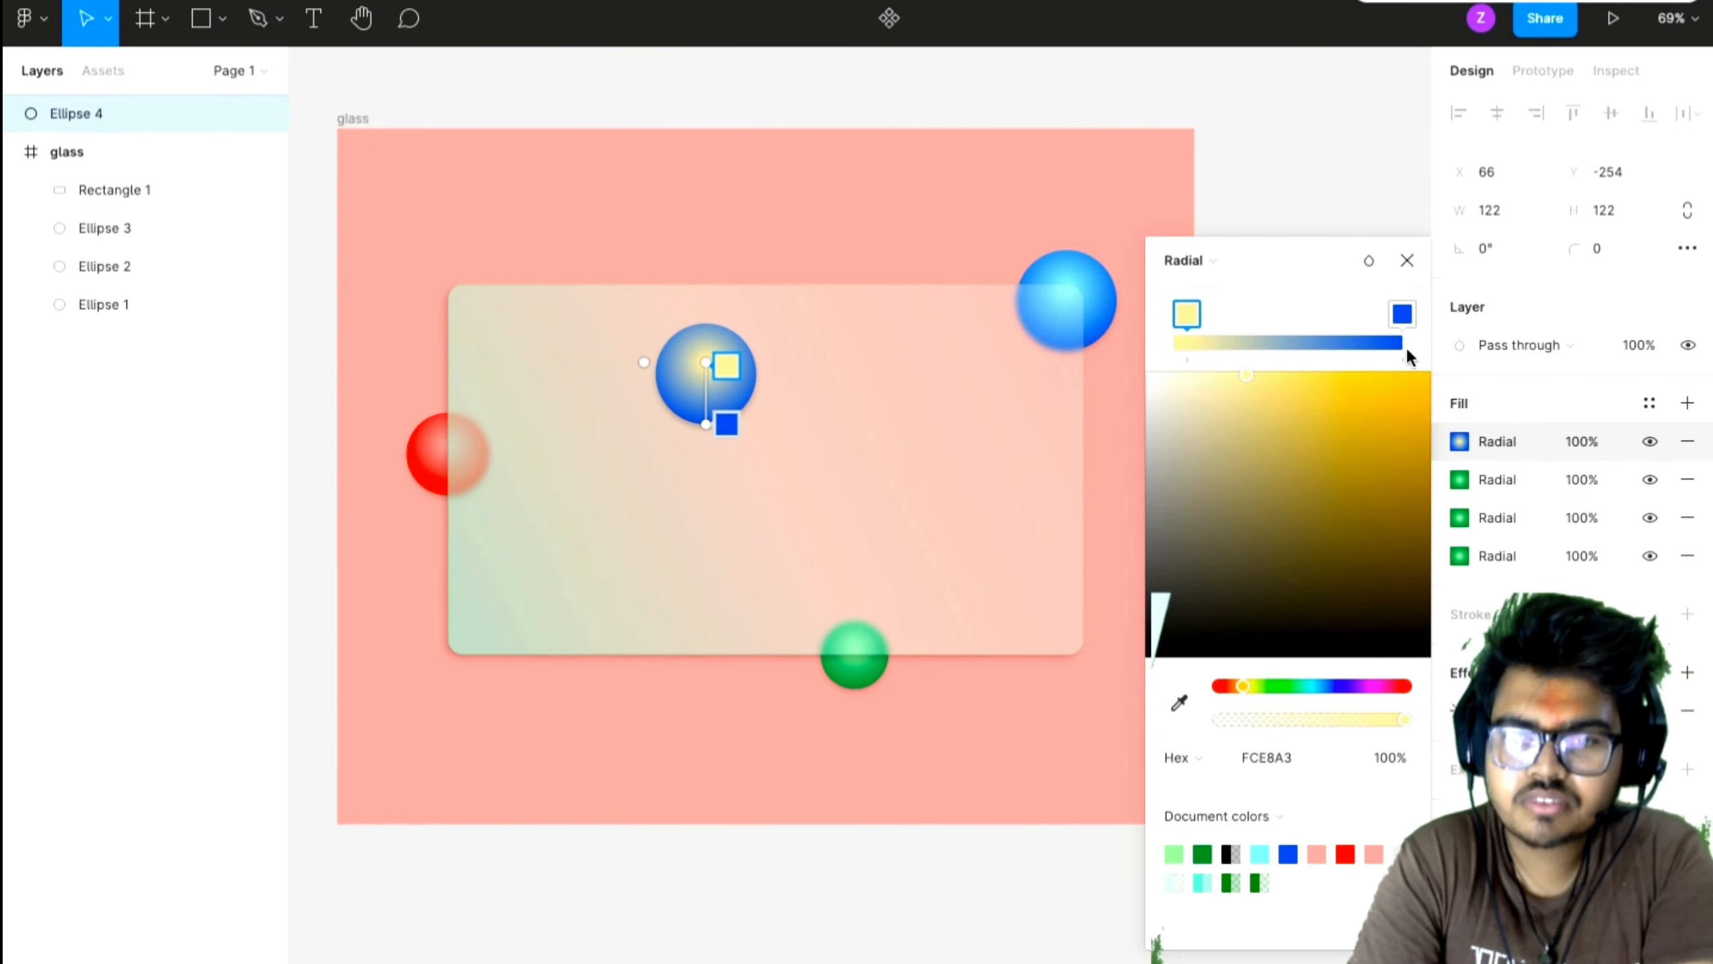
left_click(1402, 314)
left_click(1249, 685)
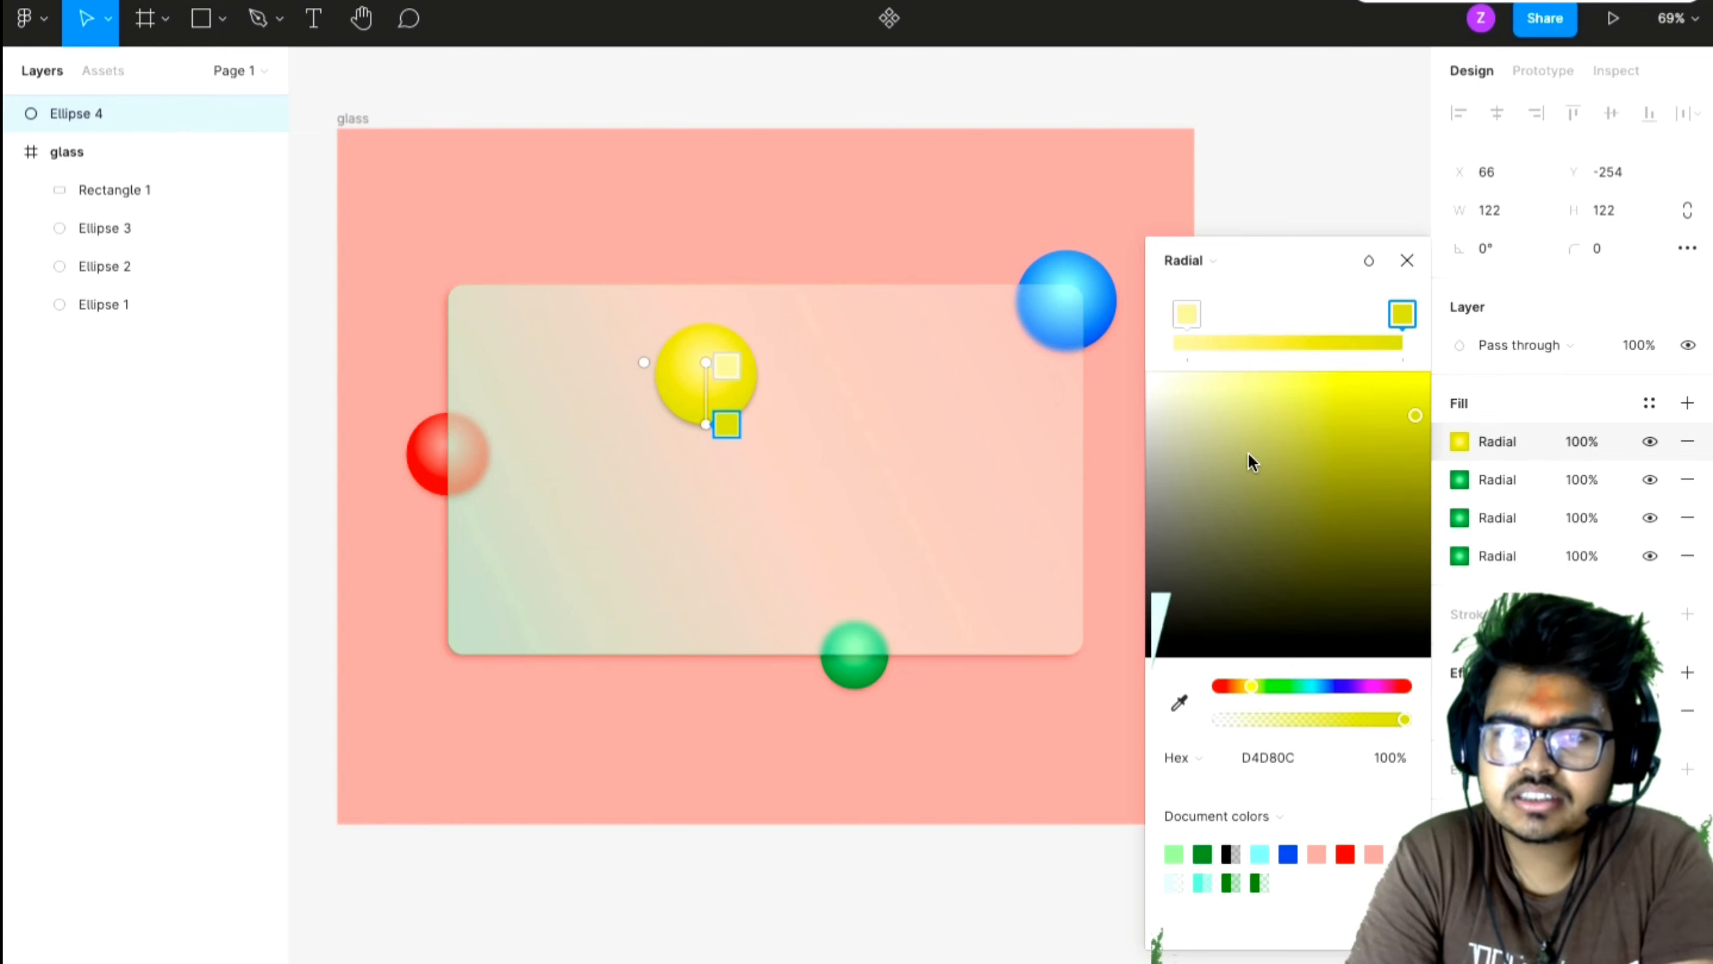
left_click(1405, 459)
left_click_drag(1406, 464, 1434, 345)
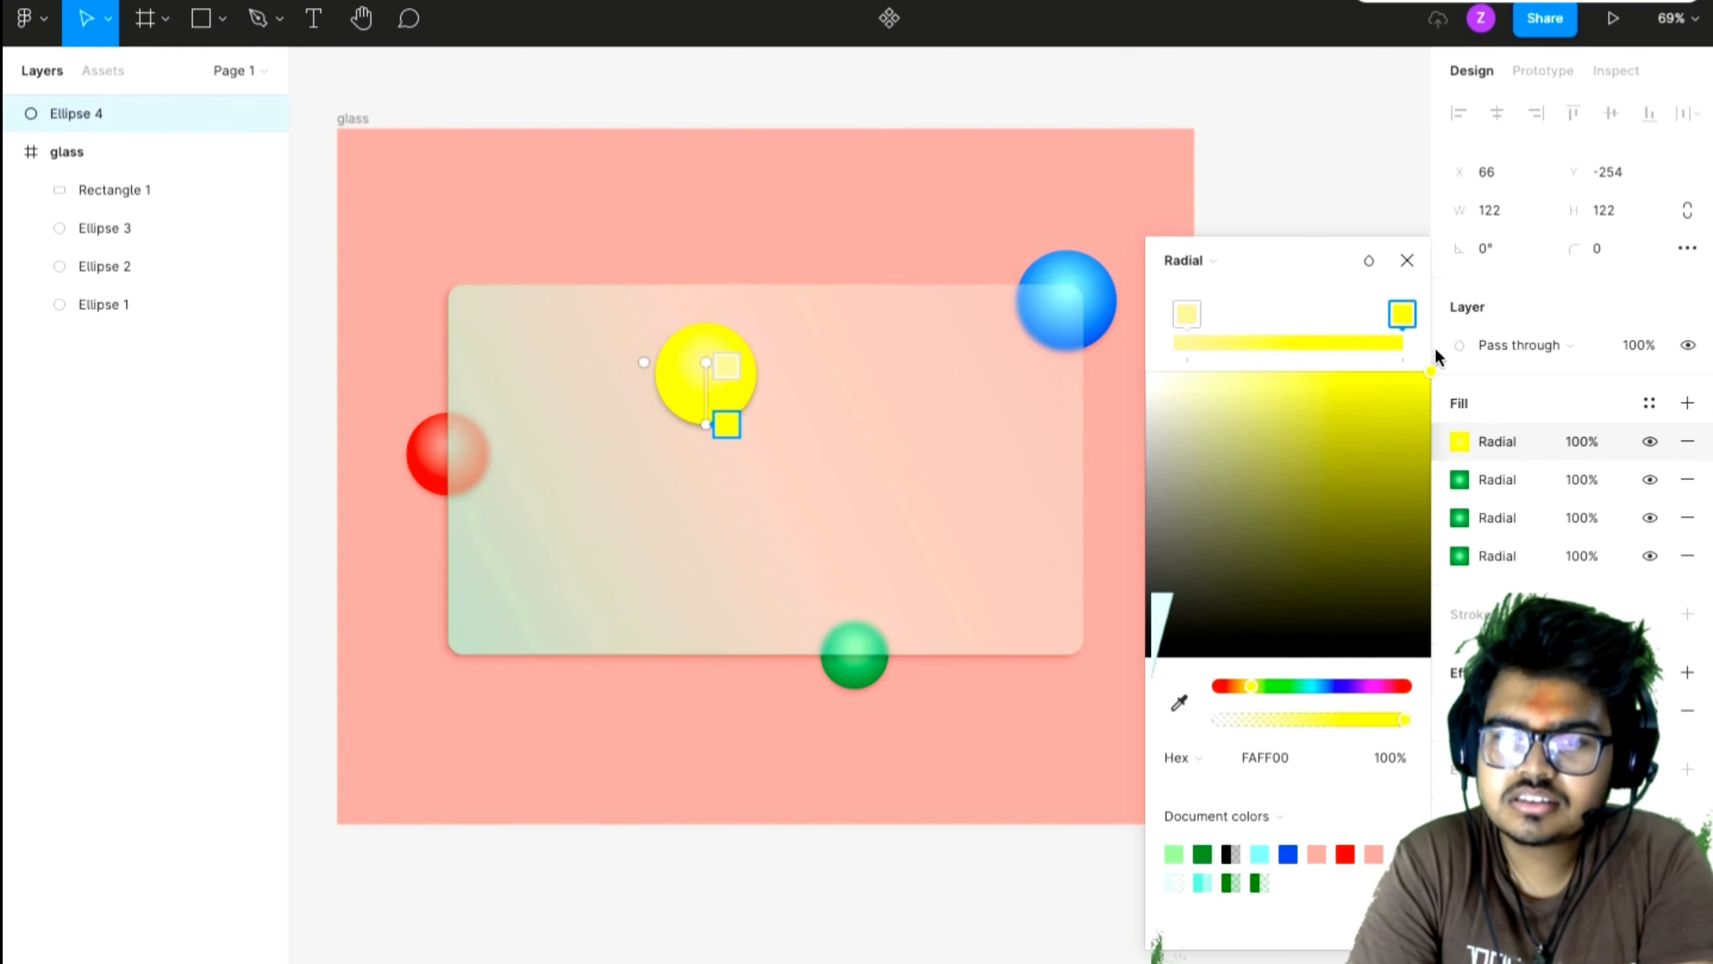
left_click(1186, 315)
left_click_drag(1388, 719, 1446, 722)
left_click_drag(1188, 387, 1145, 326)
left_click(1405, 260)
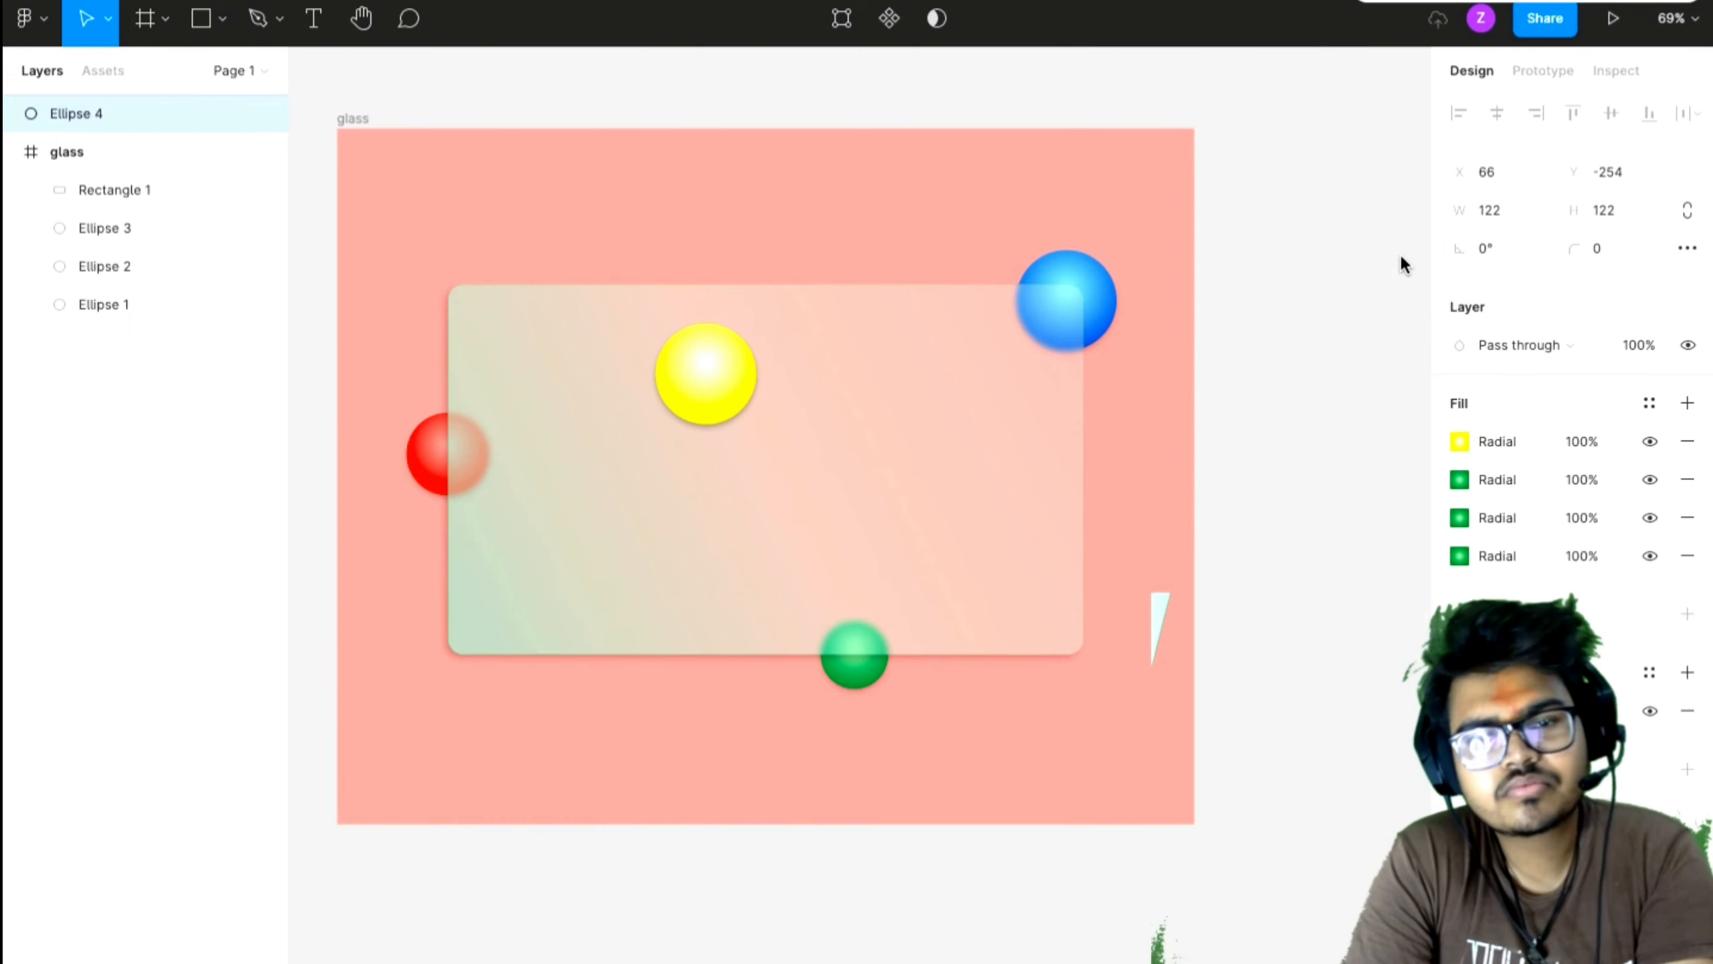
- Duplicate the yellow ball, placing one on the card's lower-right corner and the other on its top edge
left_click(1235, 372)
left_click_drag(749, 382, 1074, 677)
left_click(1232, 525)
left_click(668, 326)
key("ctrl+d")
- Shrink the upper yellow ball to 83 × 83 and the lower-right one to 80 × 81 at X 519, Y -25
left_click(637, 325)
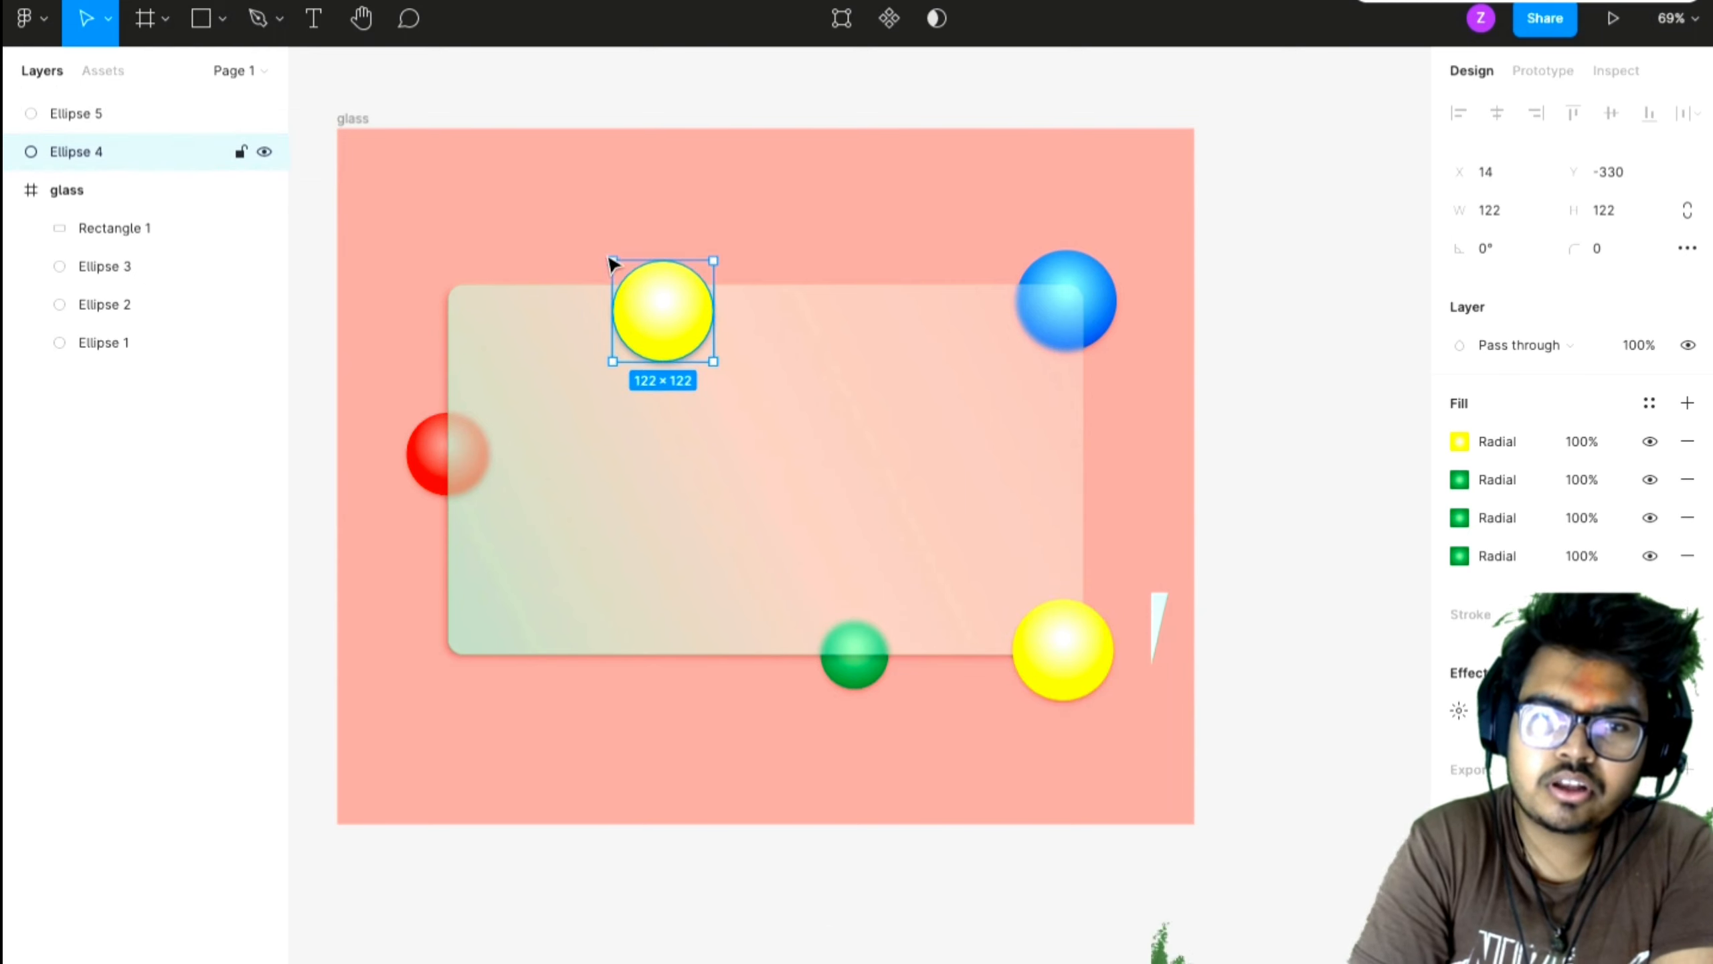
left_click_drag(613, 261, 638, 325)
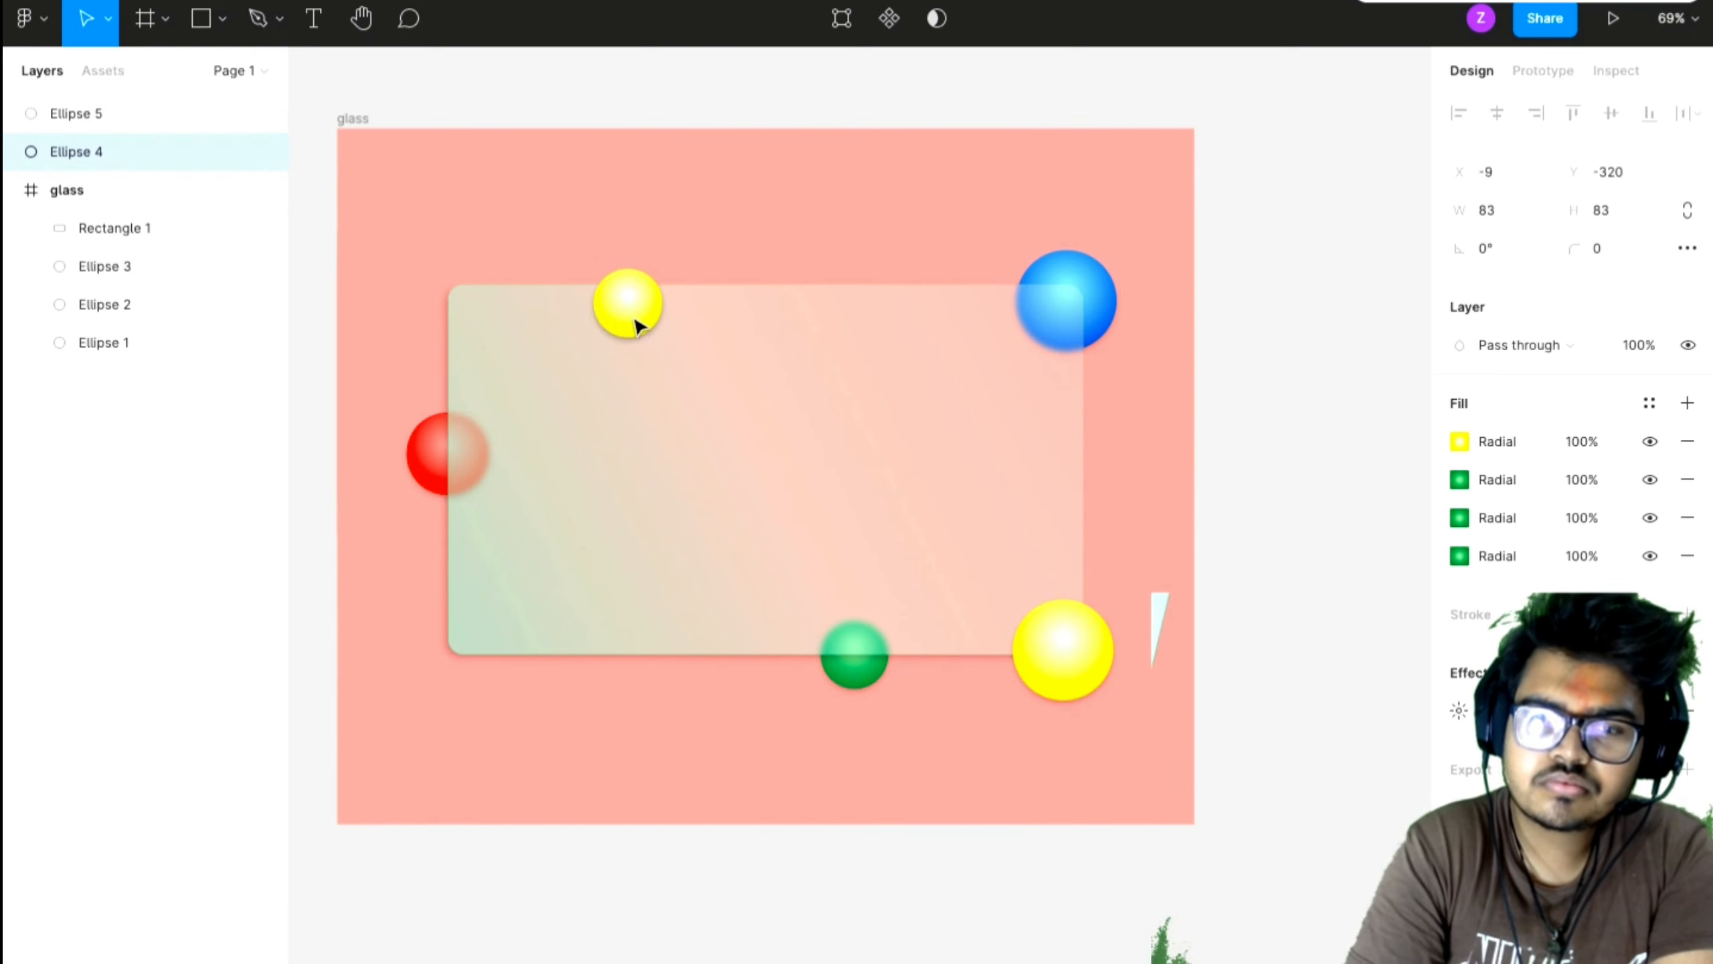
left_click(1077, 647)
left_click_drag(1077, 646, 1095, 580)
- Recolour the lower-right ball's uppermost radial gradient with a pale peach (FFD2B9) inner stop and an orange outer stop
left_click(1459, 442)
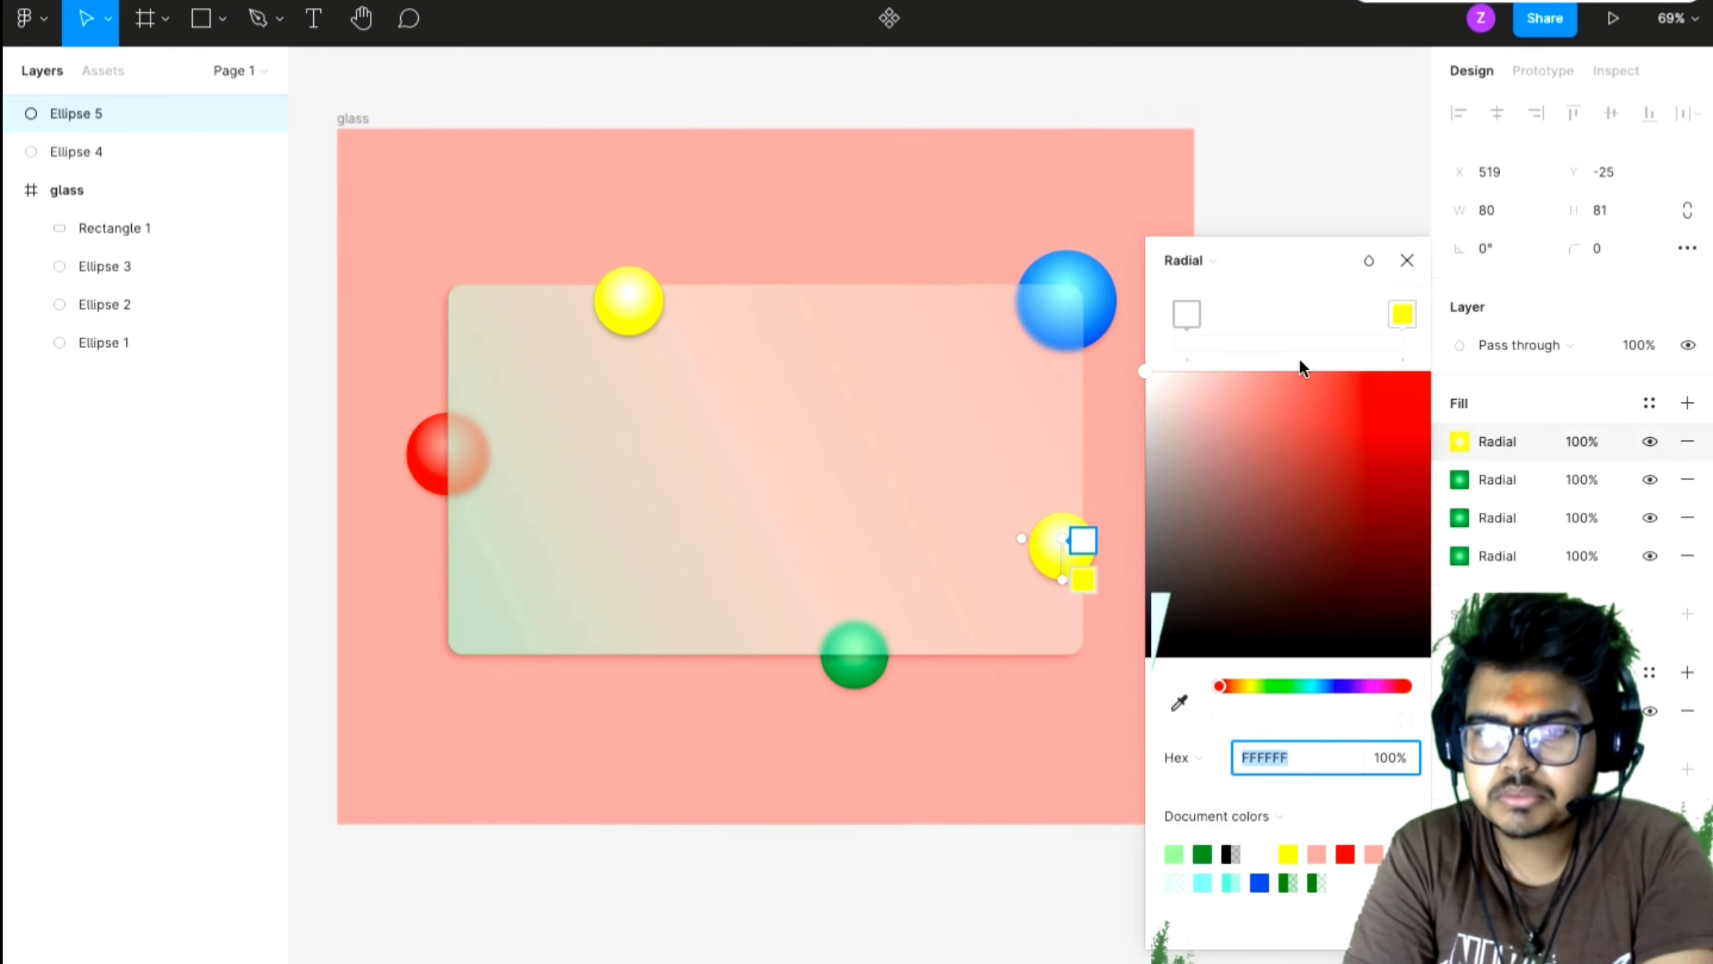
left_click(1354, 686)
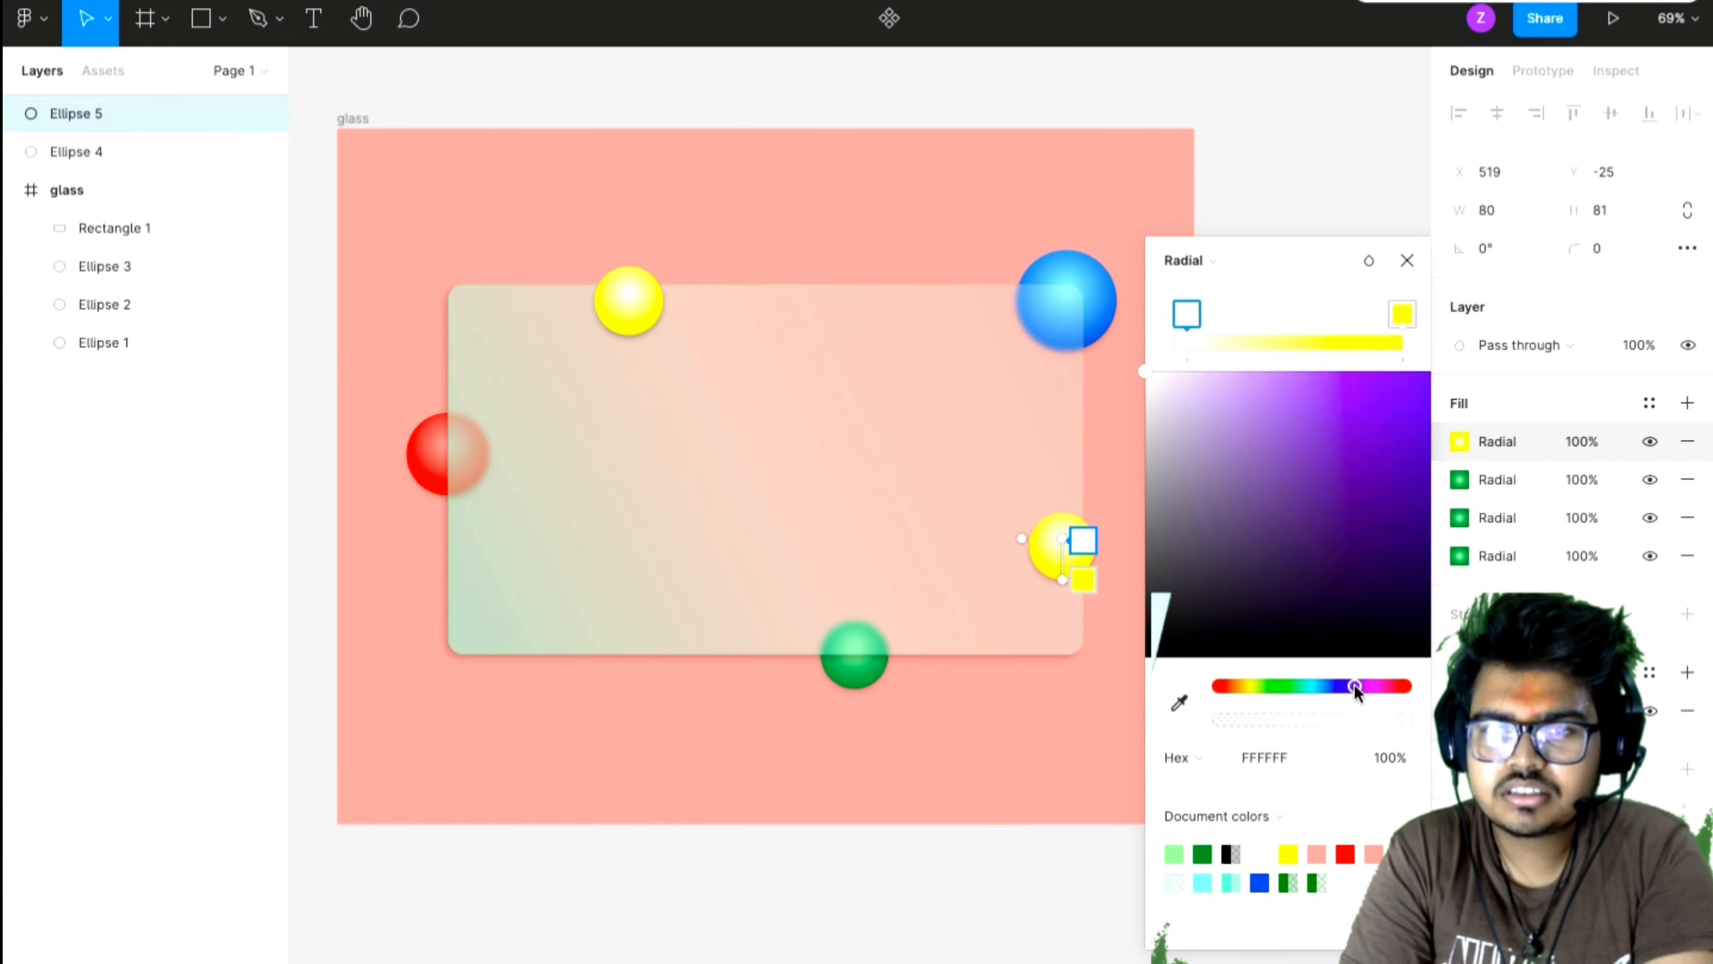
left_click(1402, 314)
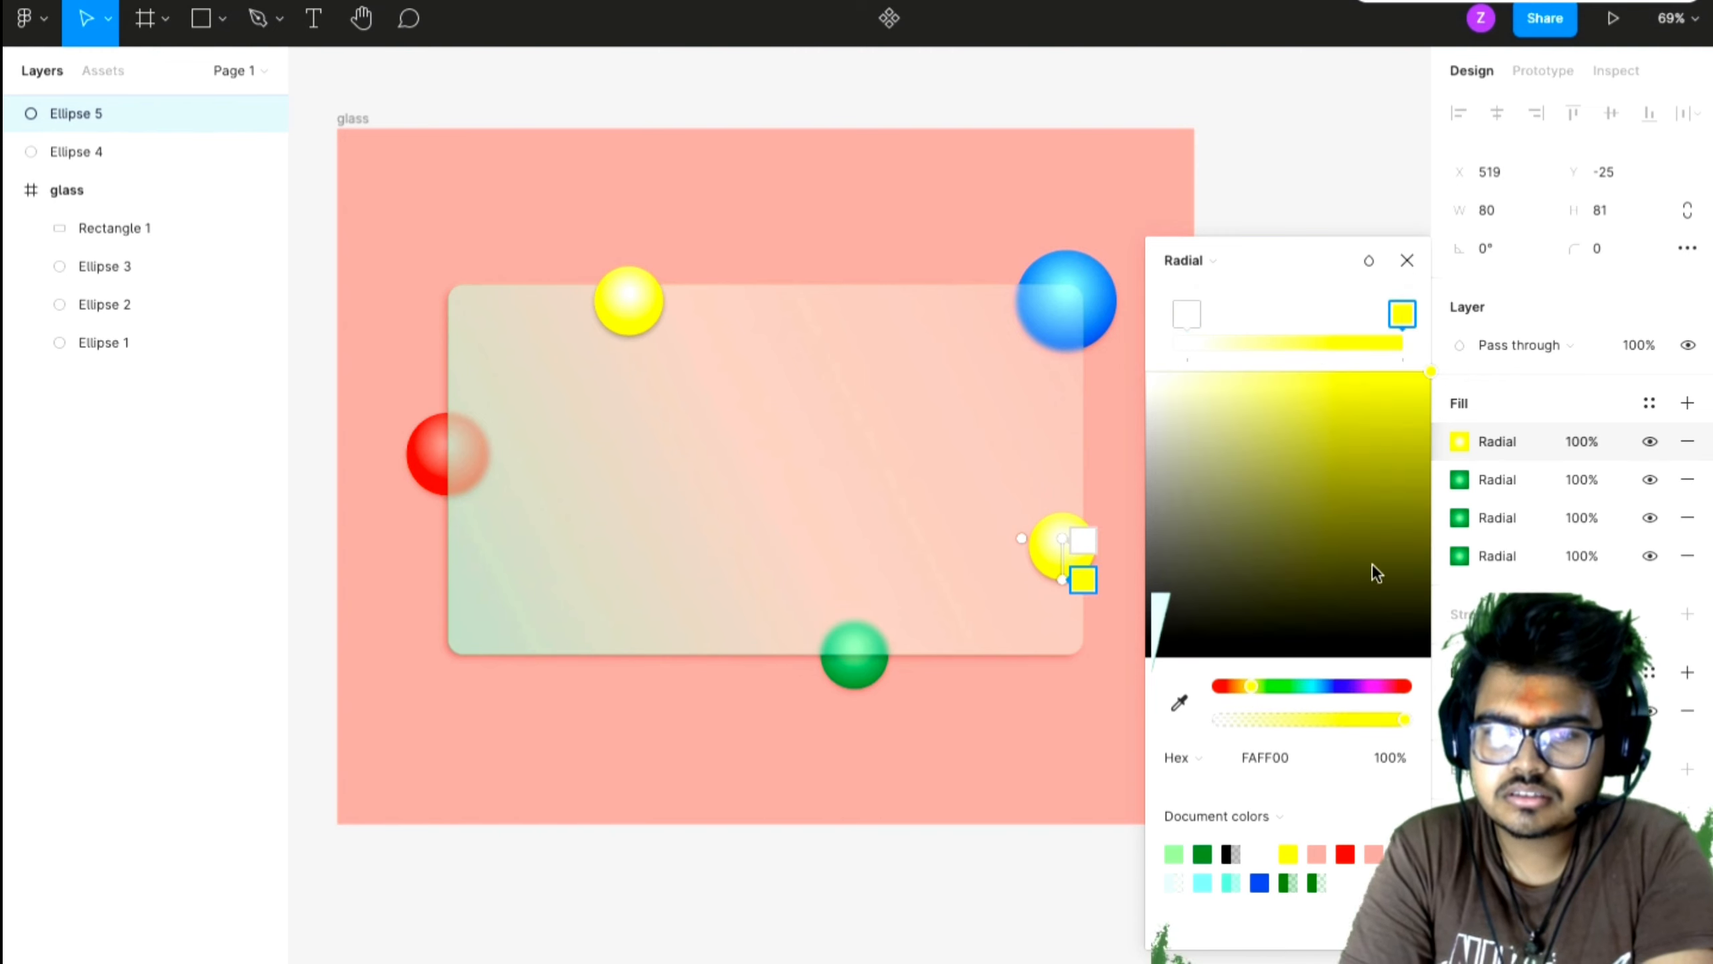
left_click(1344, 686)
left_click(1376, 688)
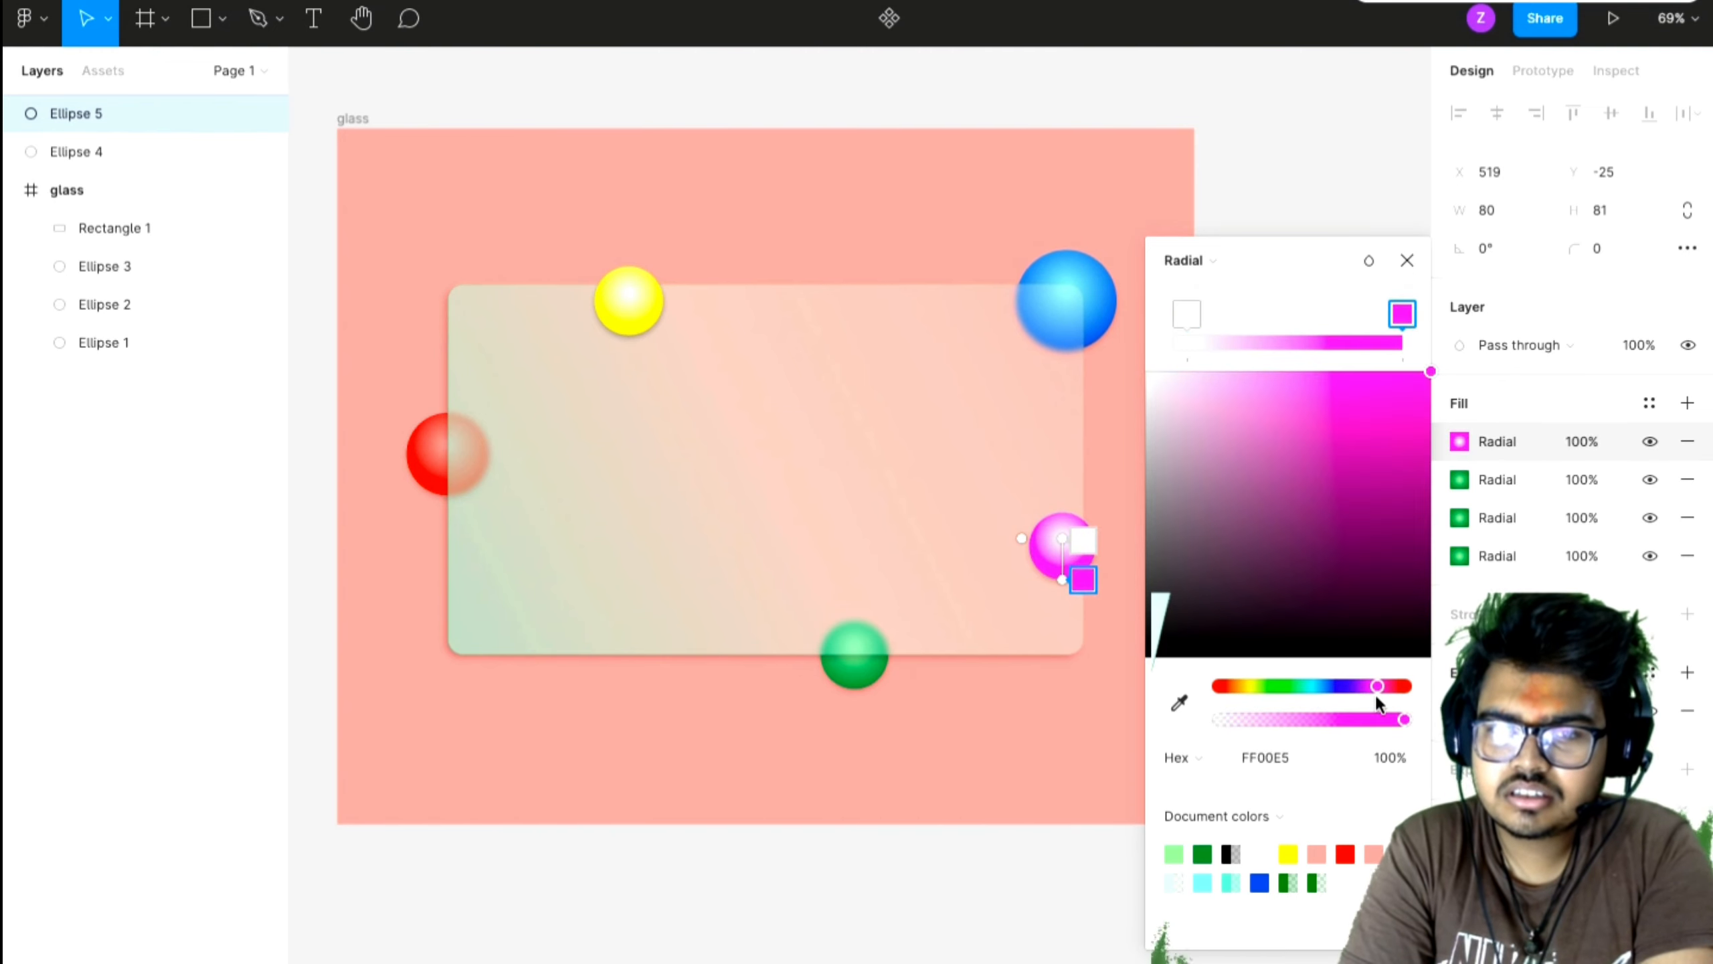
left_click(1279, 686)
left_click_drag(1252, 688, 1228, 687)
left_click(1187, 314)
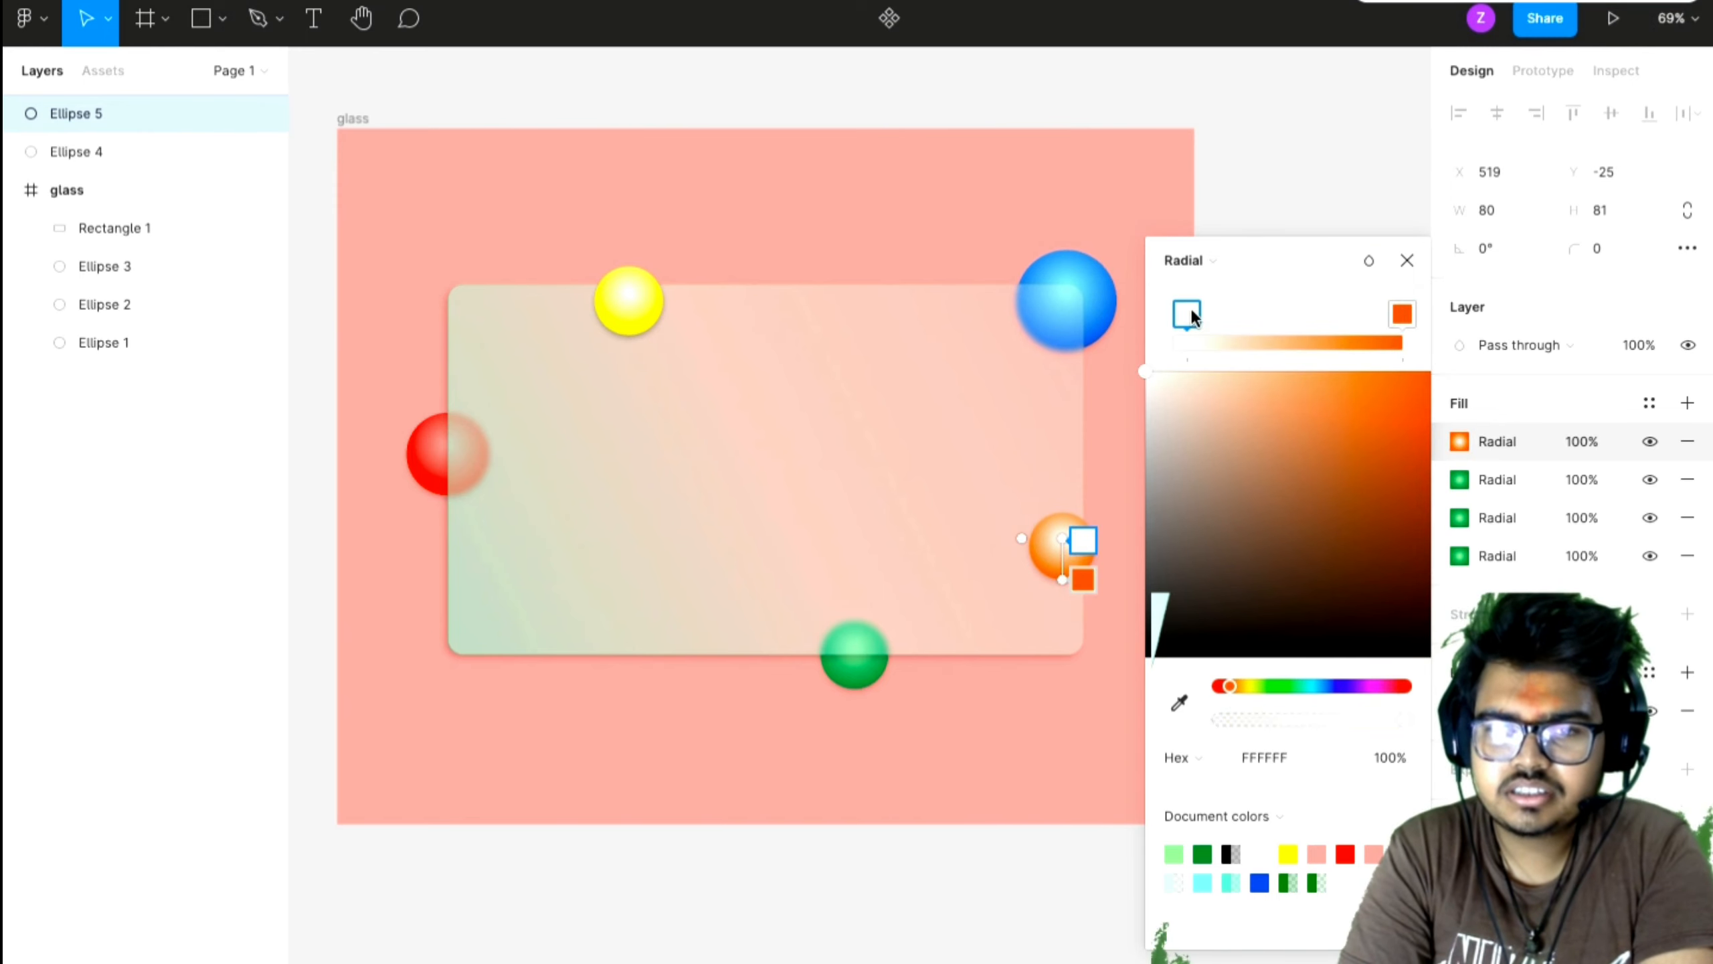
left_click(1213, 373)
left_click_drag(1213, 370, 1223, 371)
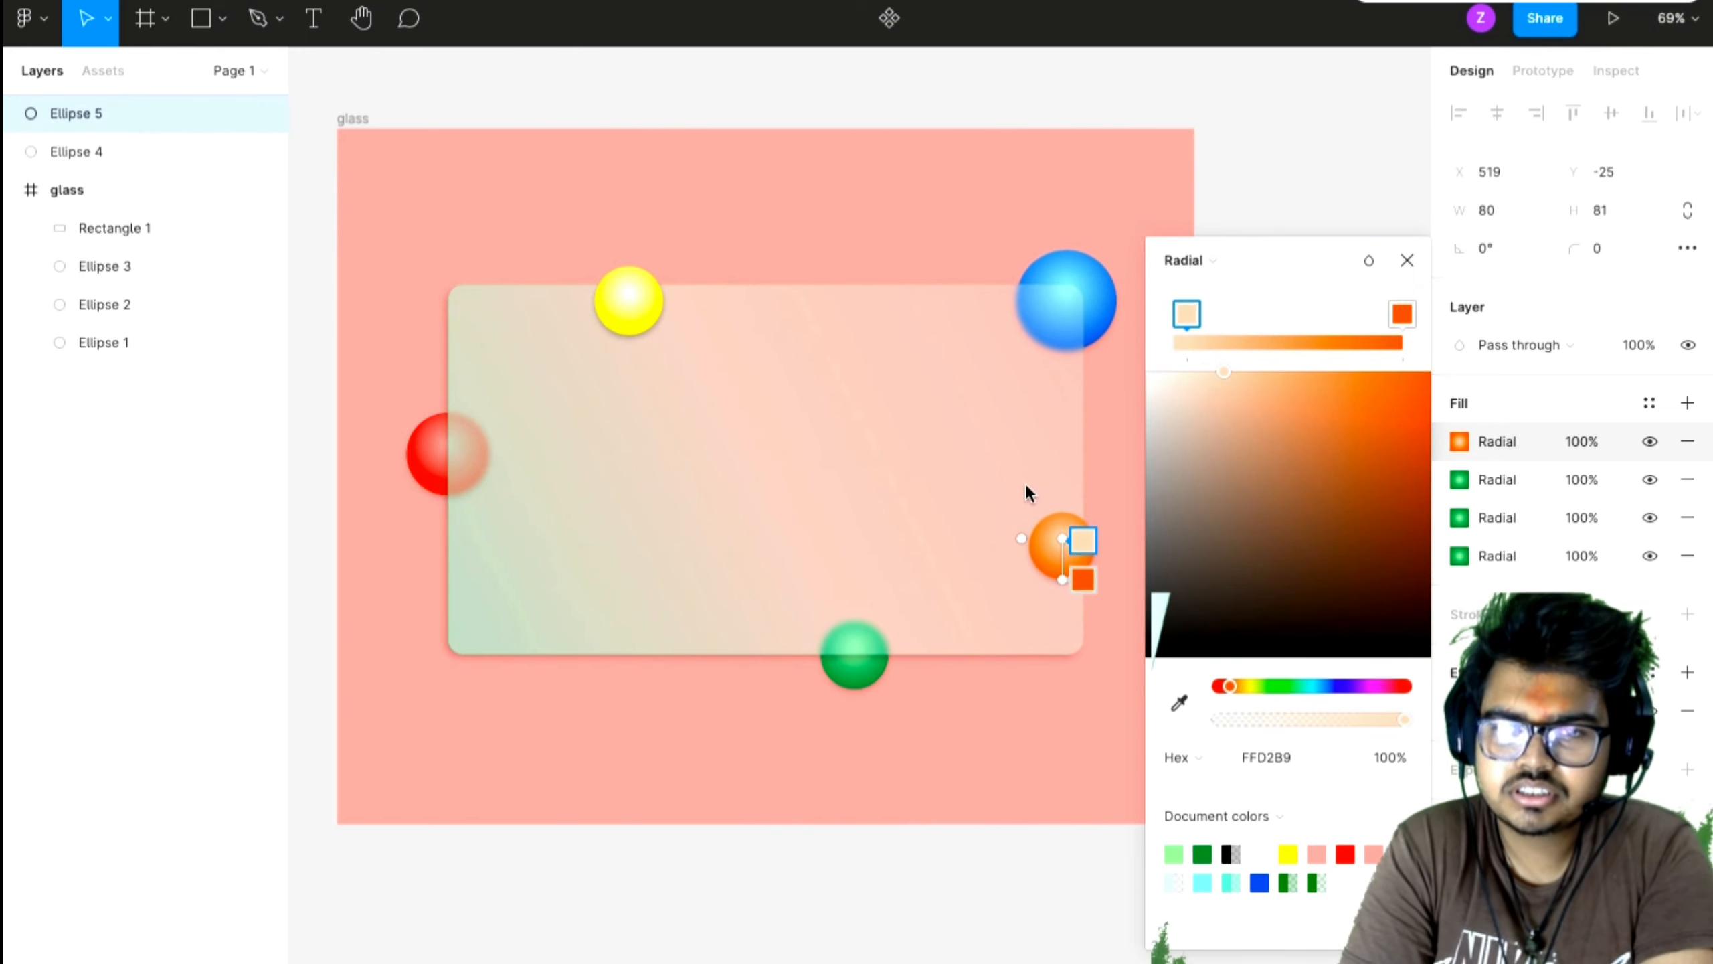
left_click(1406, 261)
left_click(1235, 504)
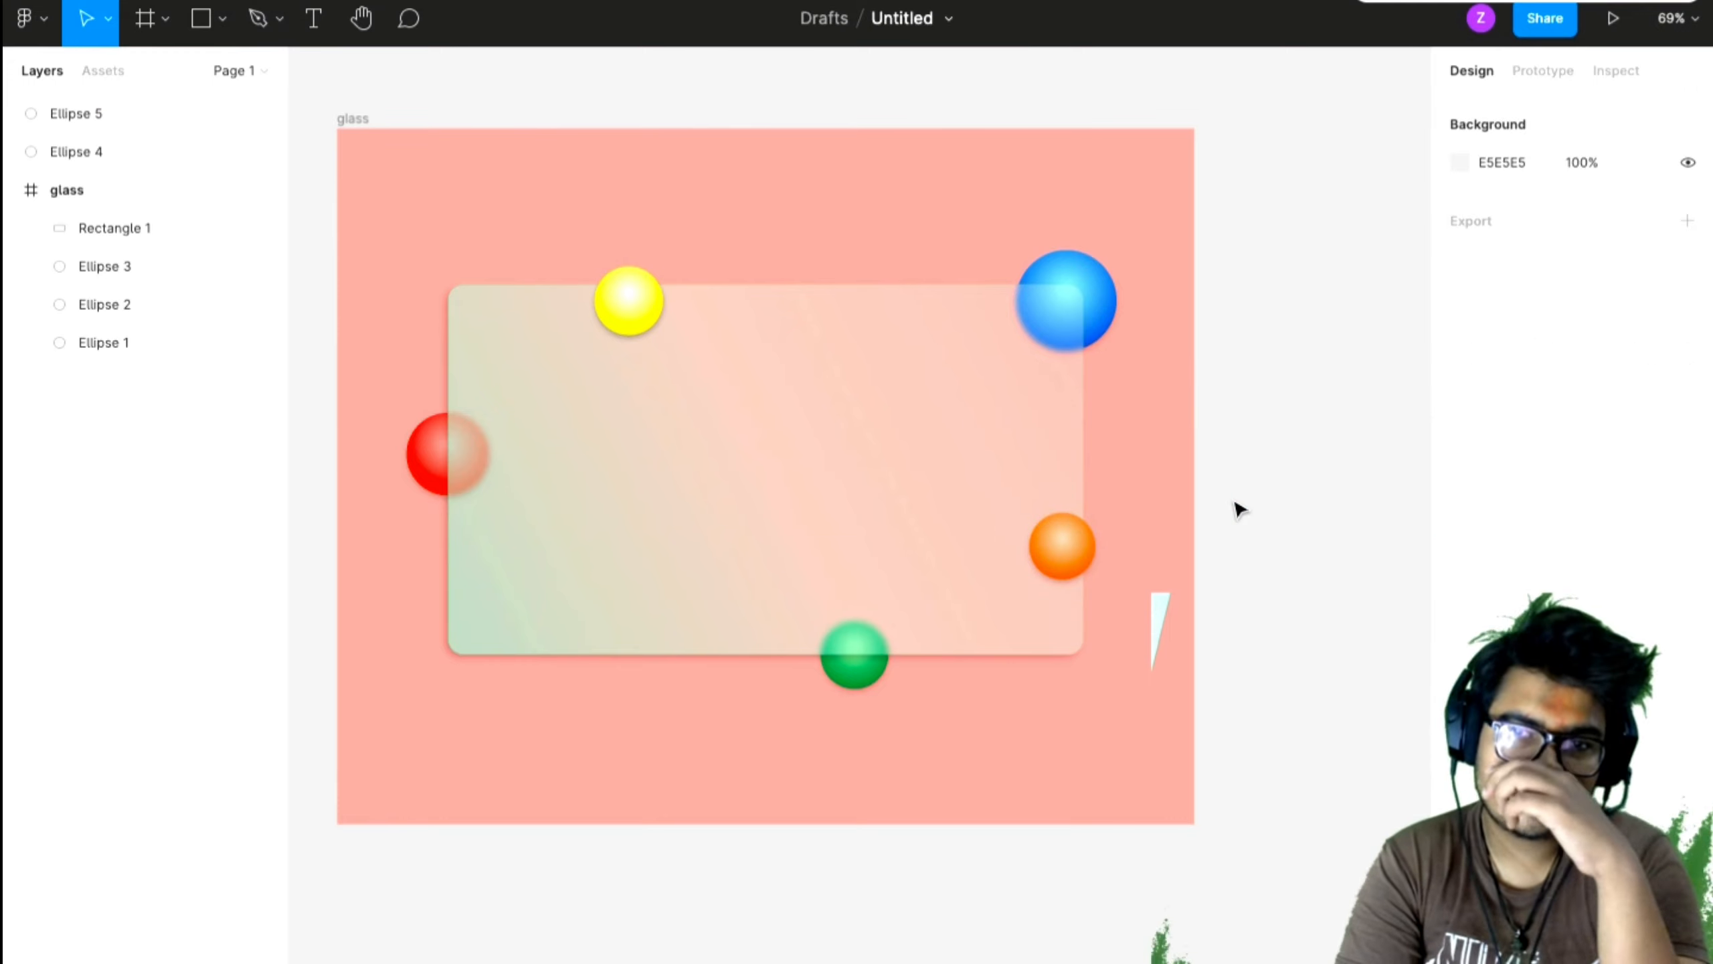
- Move the orange ball onto the card's right edge and shrink it, and slide the green ball left along the bottom edge
mouse_move(1064, 562)
left_mouse_down()
mouse_move(736, 613)
mouse_move(539, 668)
mouse_move(1097, 566)
mouse_move(1083, 557)
left_mouse_up()
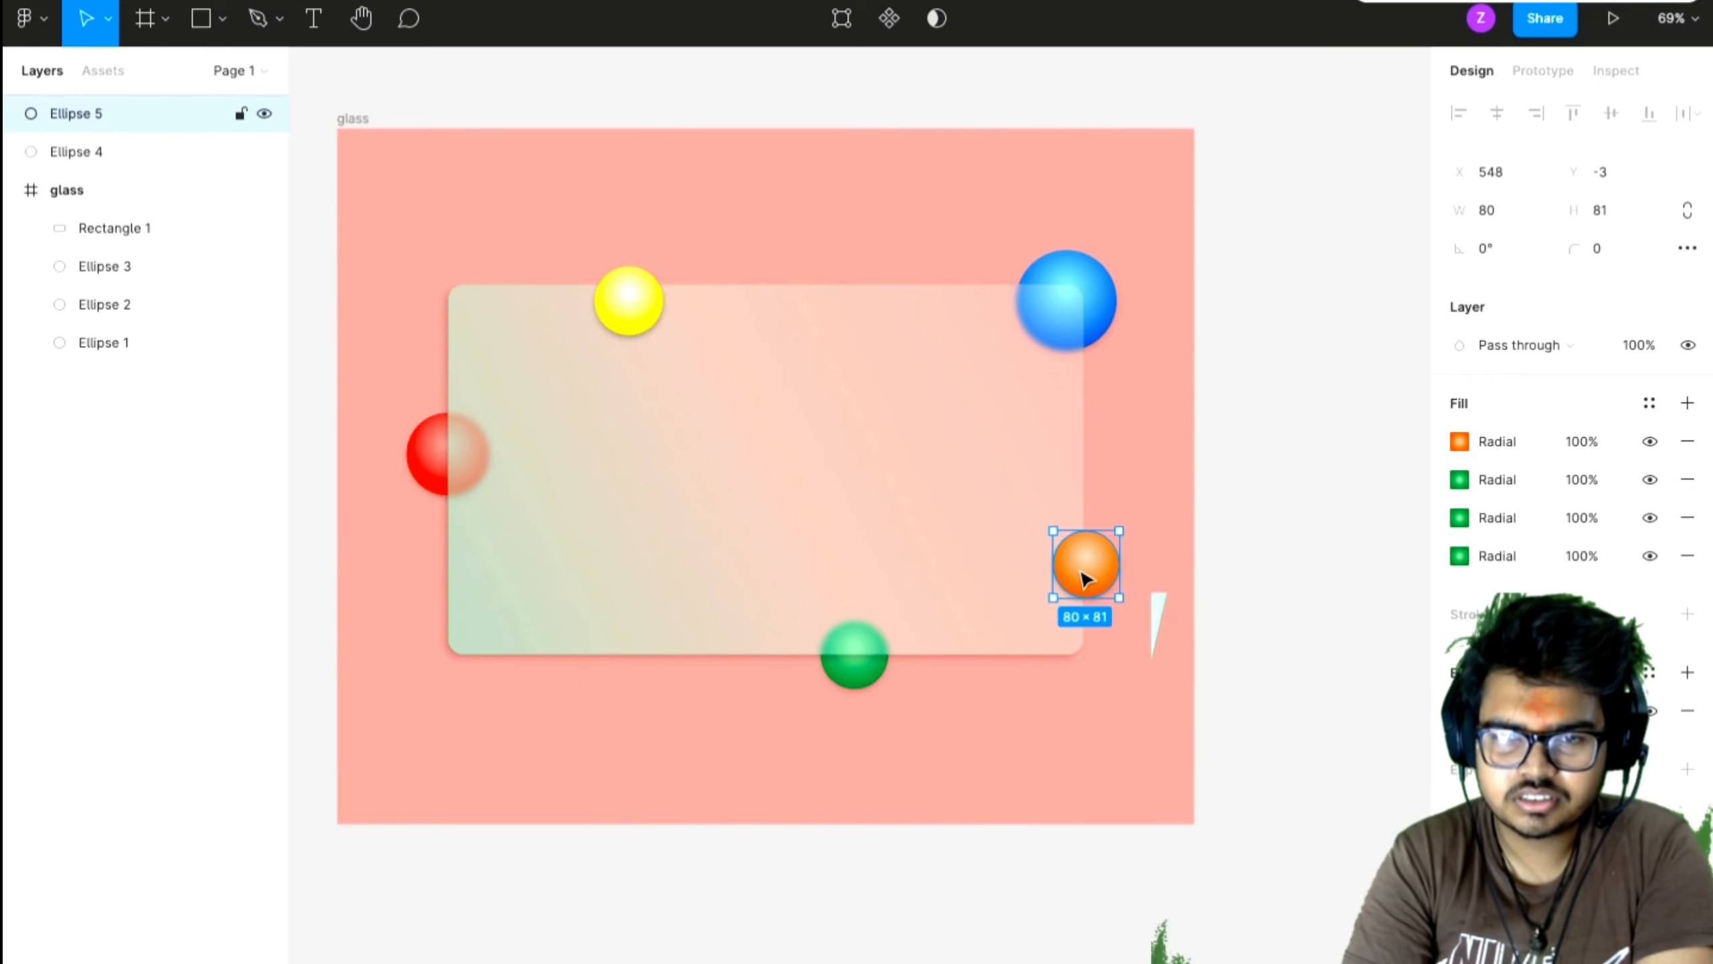
left_click_drag(864, 680, 630, 683)
left_click(1106, 581)
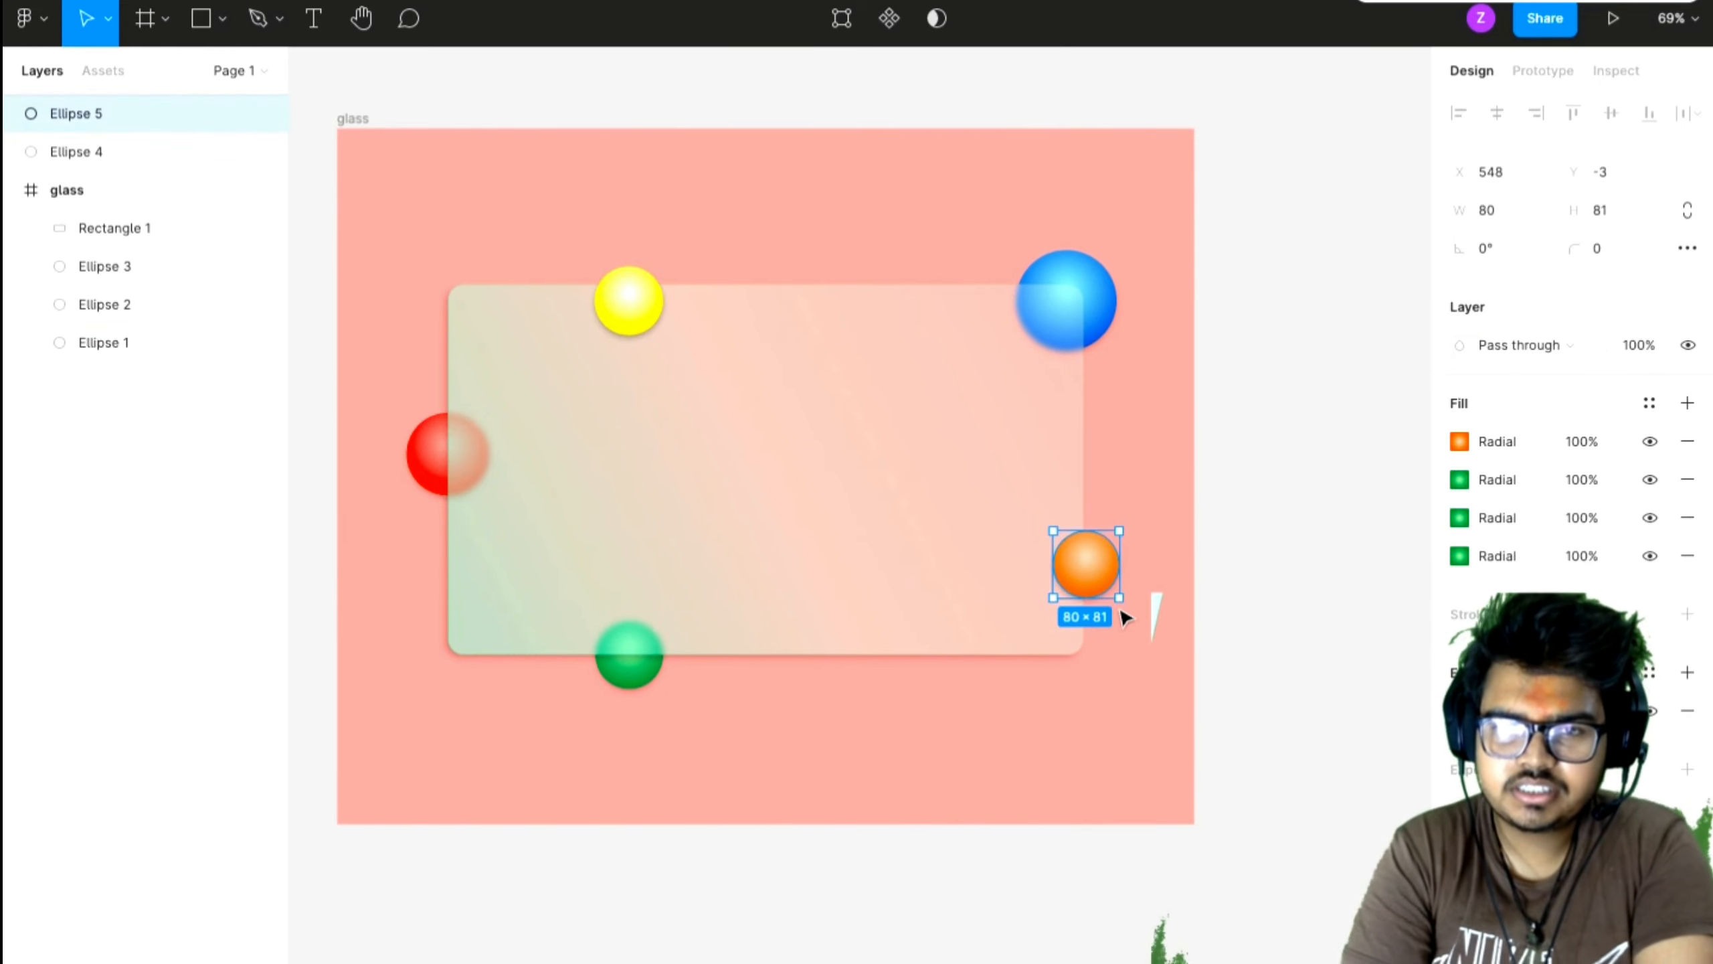
mouse_move(1118, 597)
left_mouse_down()
mouse_move(1141, 622)
mouse_move(1105, 588)
left_mouse_up()
left_click(1128, 739)
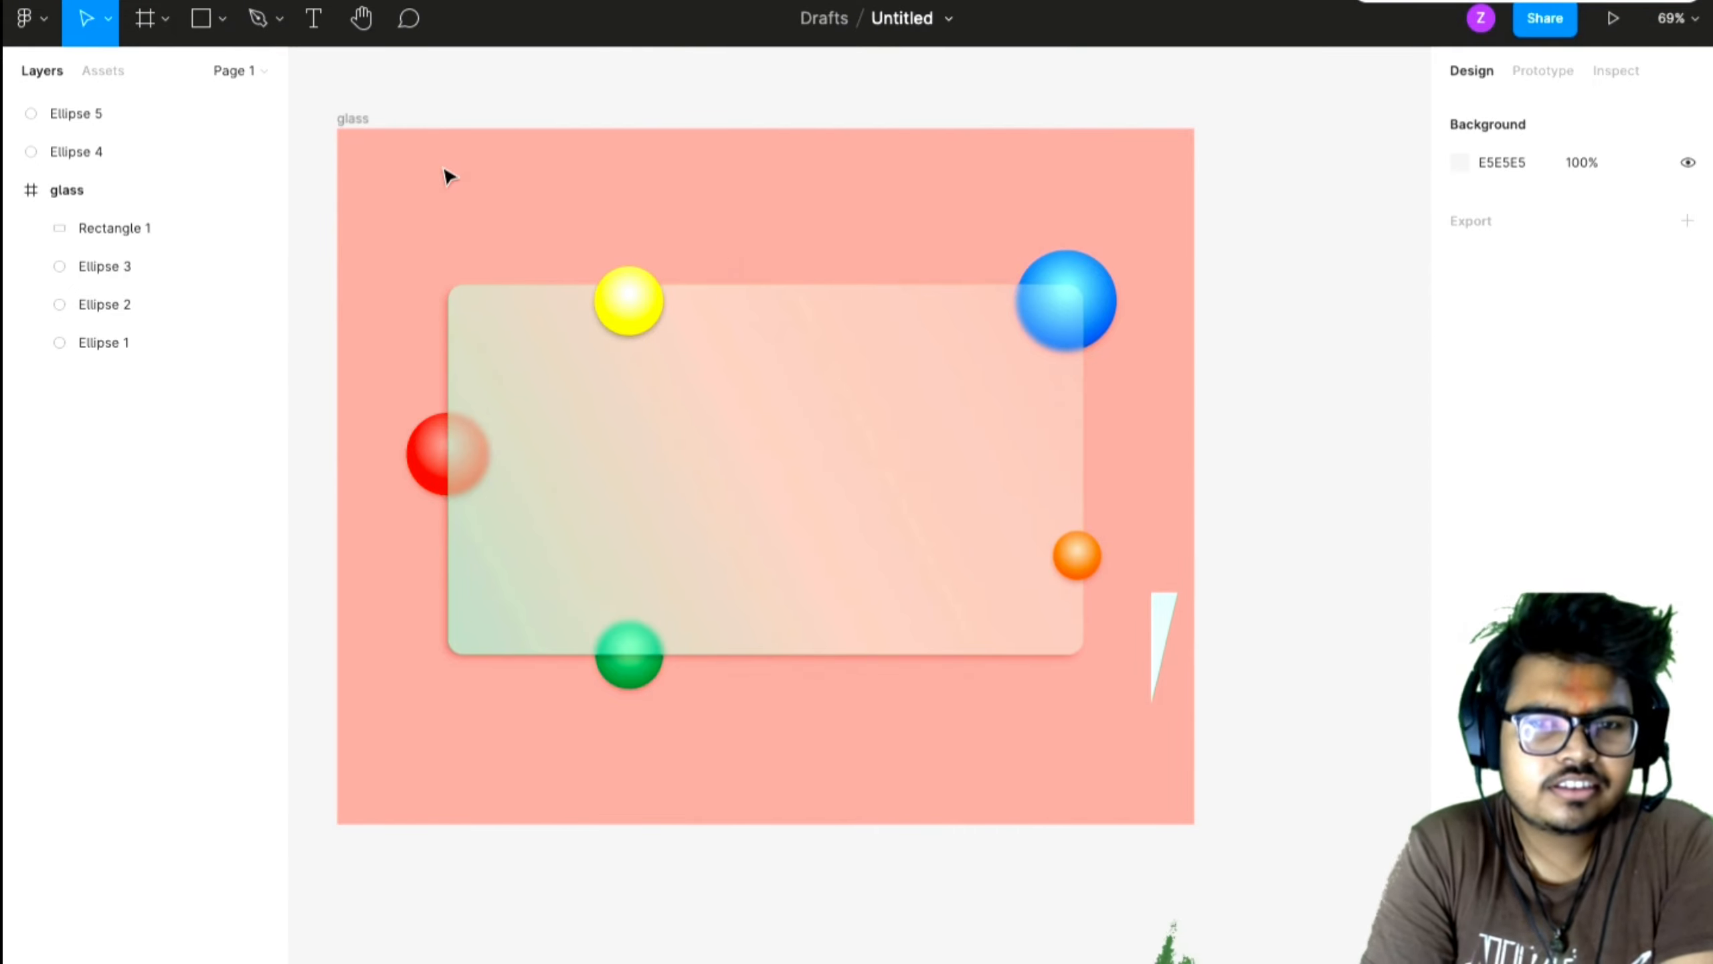
- Add a "Your Name Here" text on the upper left part of the glass card
left_click(532, 321)
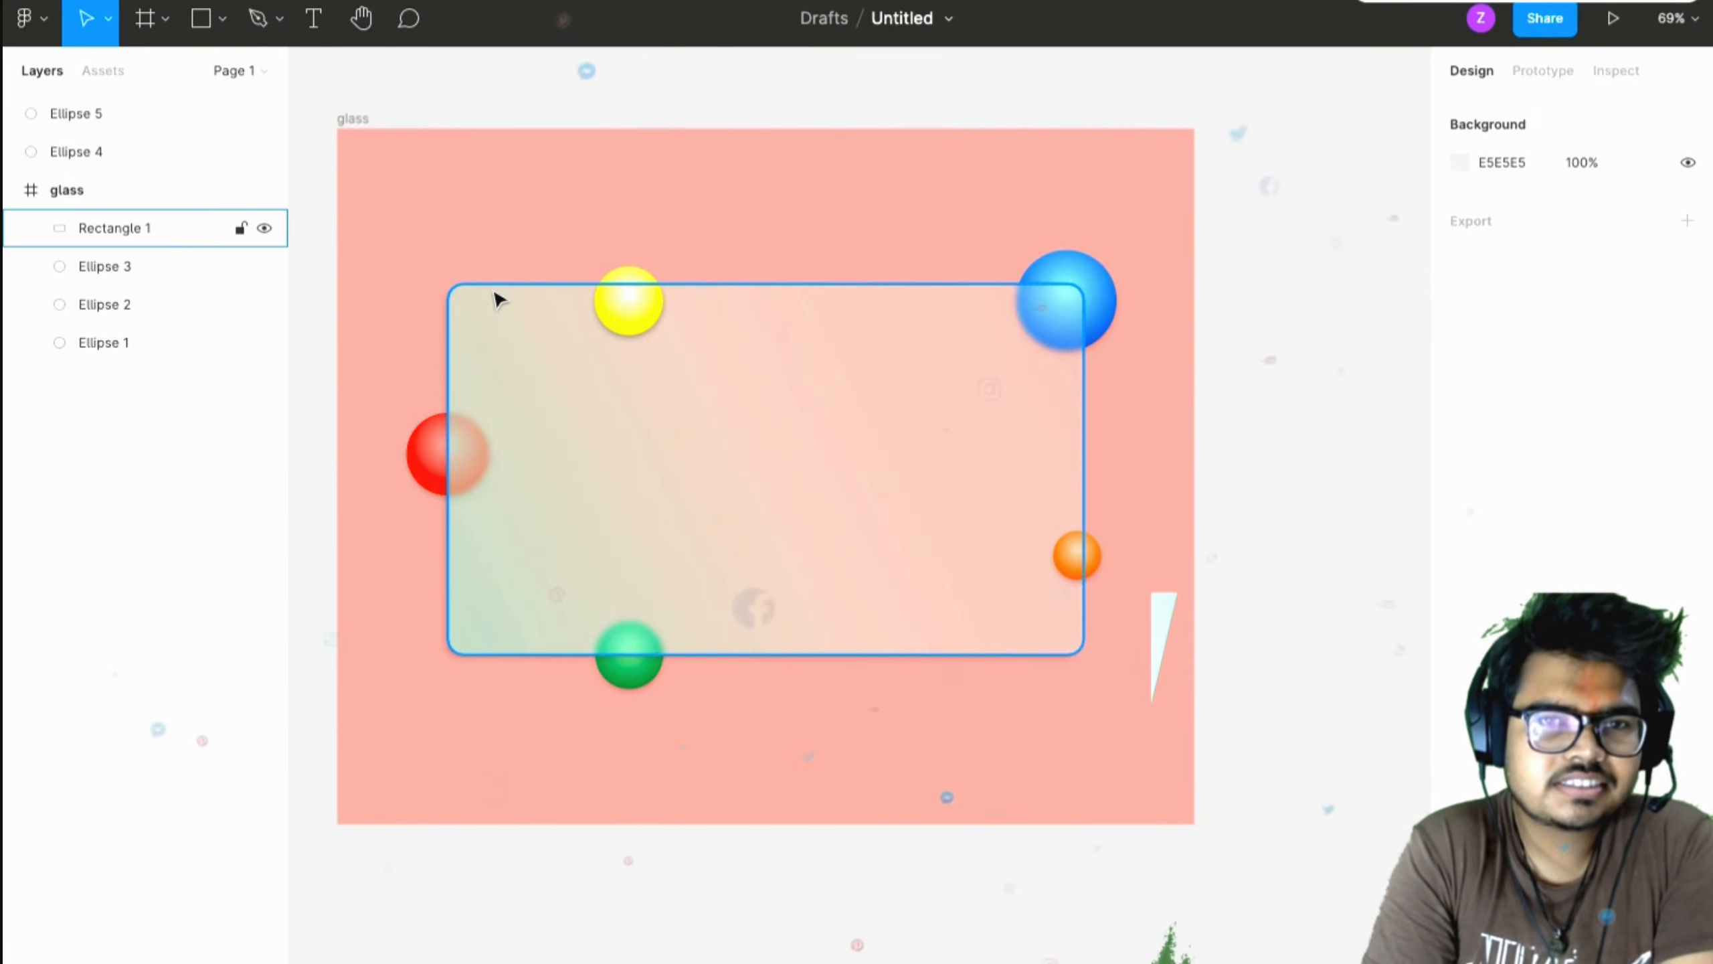
left_click(308, 23)
left_click(541, 394)
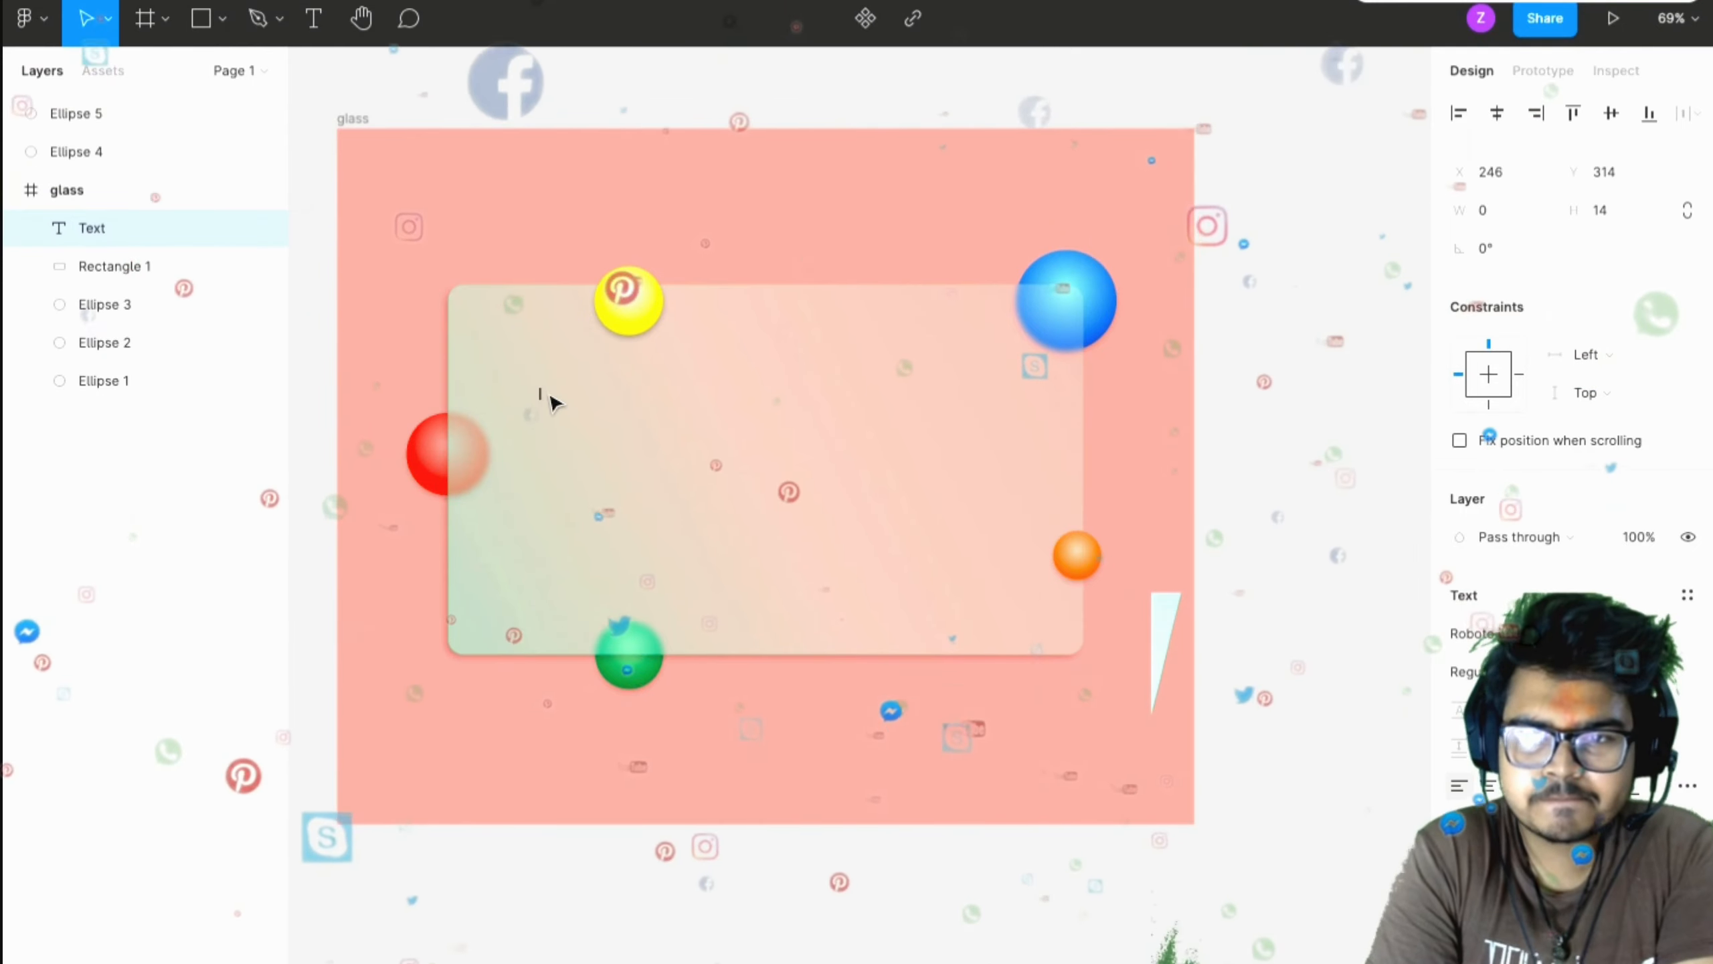
left_click(1668, 675)
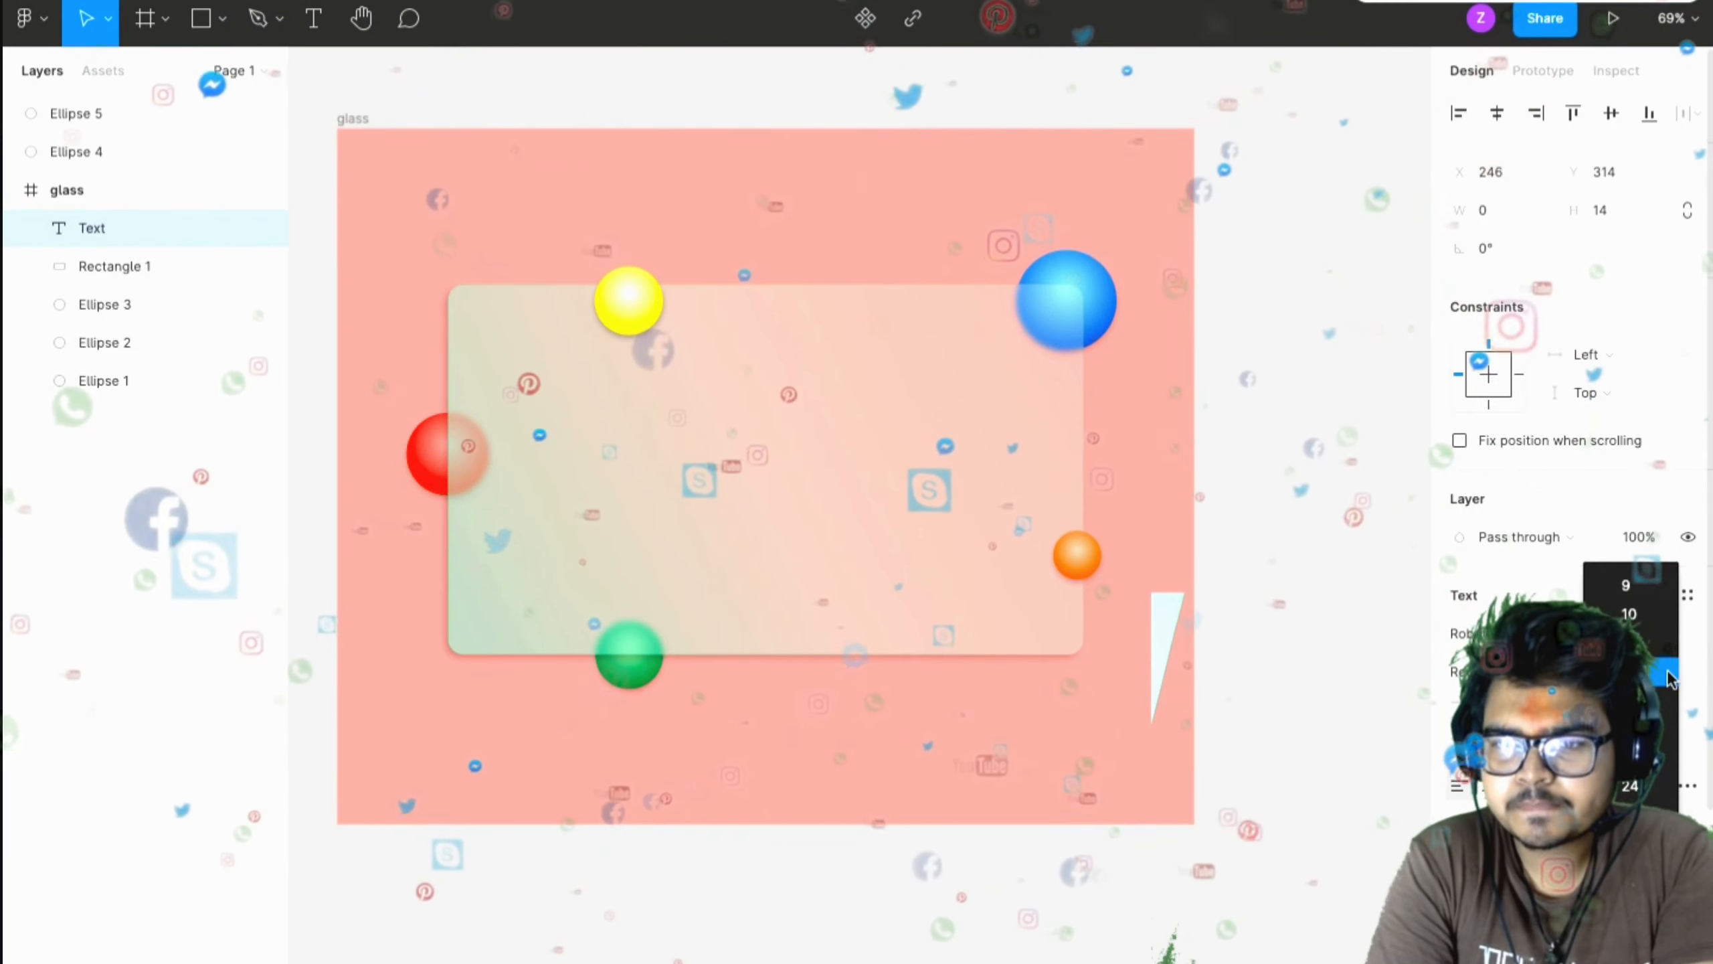
left_click(1667, 787)
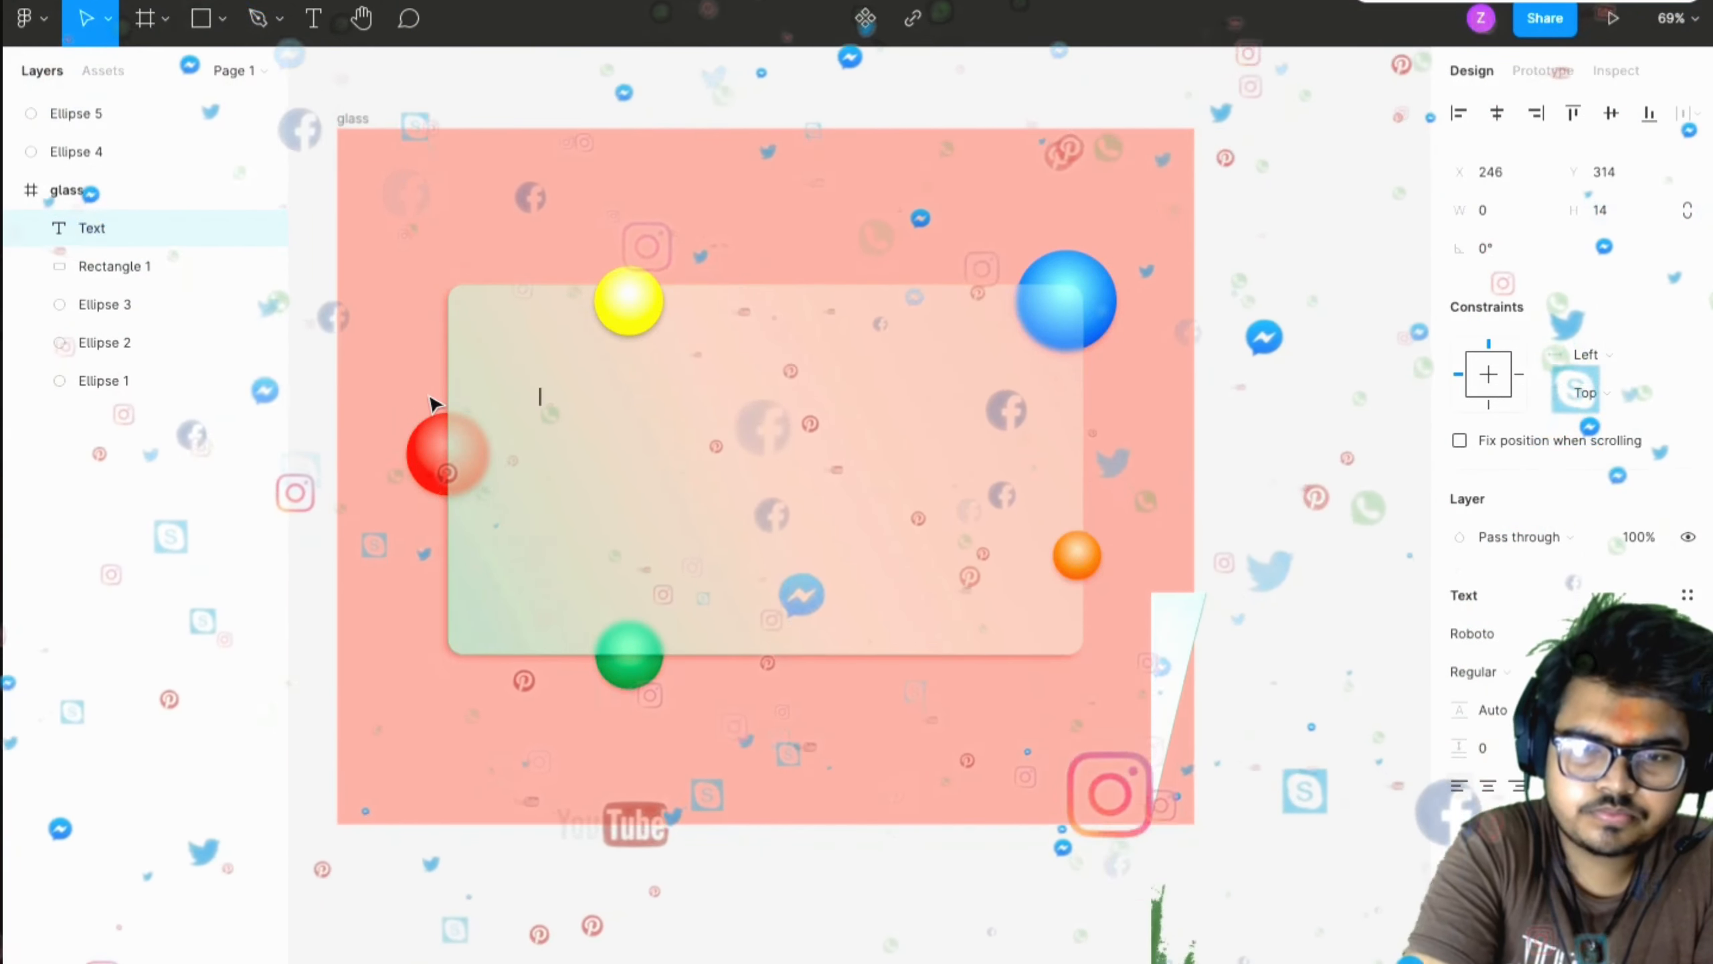
type("Your")
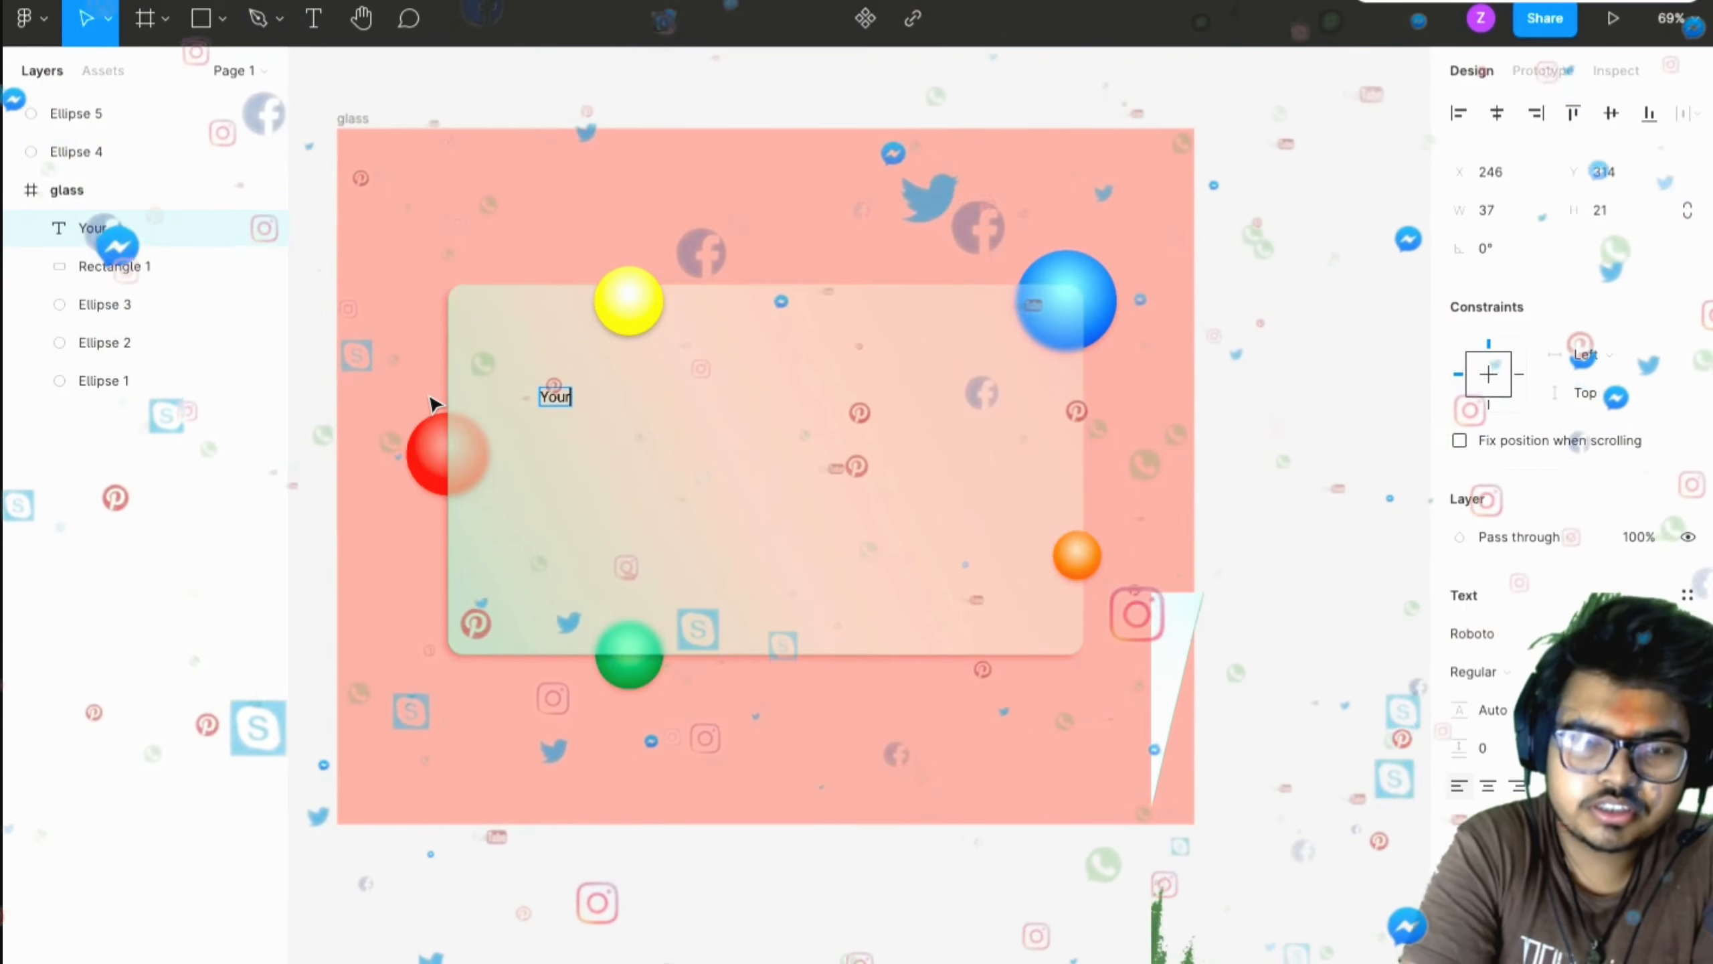
type(" Name H")
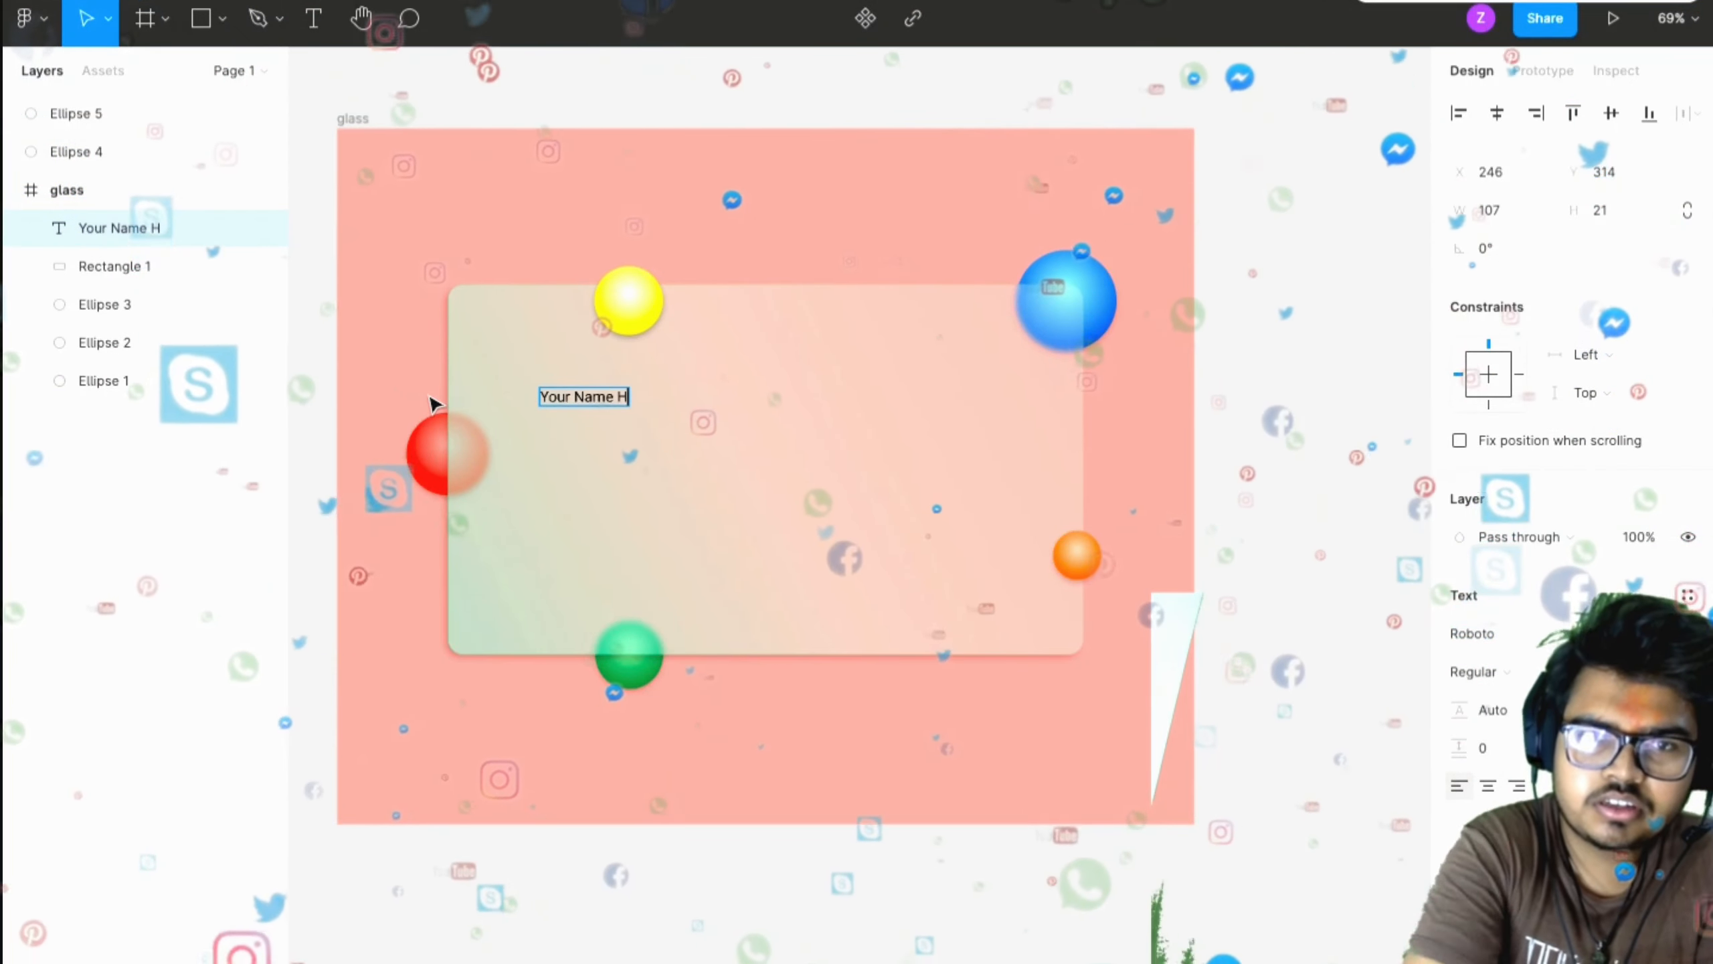
type("ere")
- Set the whole name text to font size 48 in the Poppins typeface
key("ctrl+a")
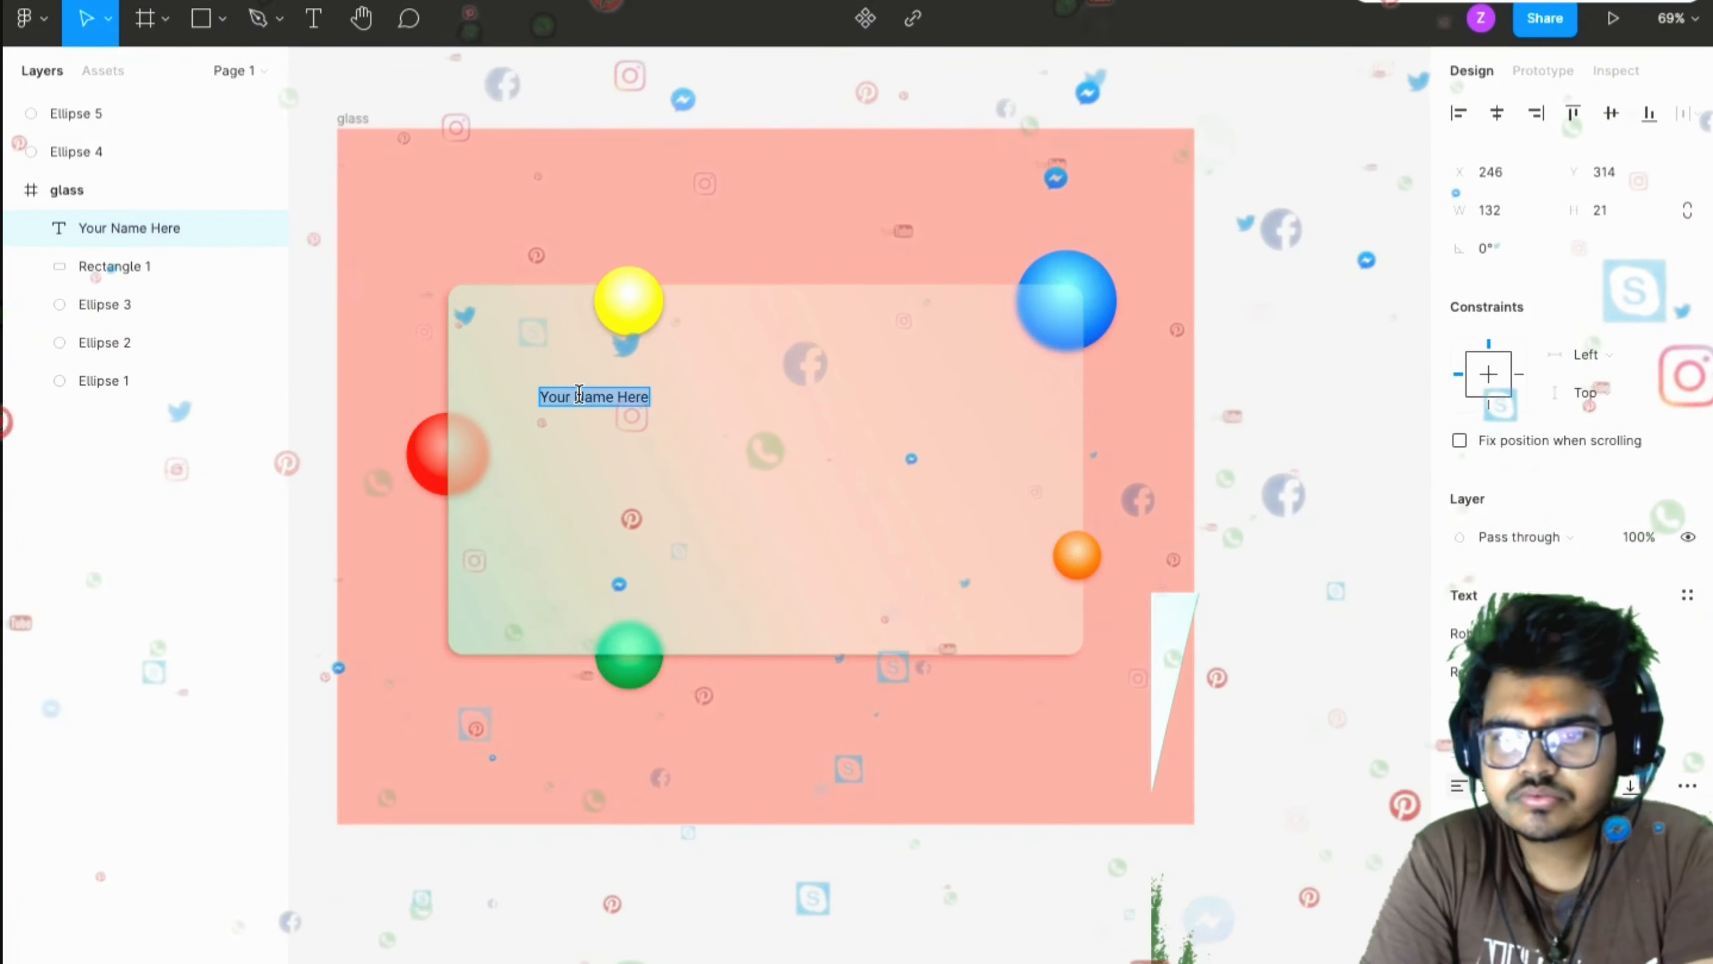
left_click(1660, 671)
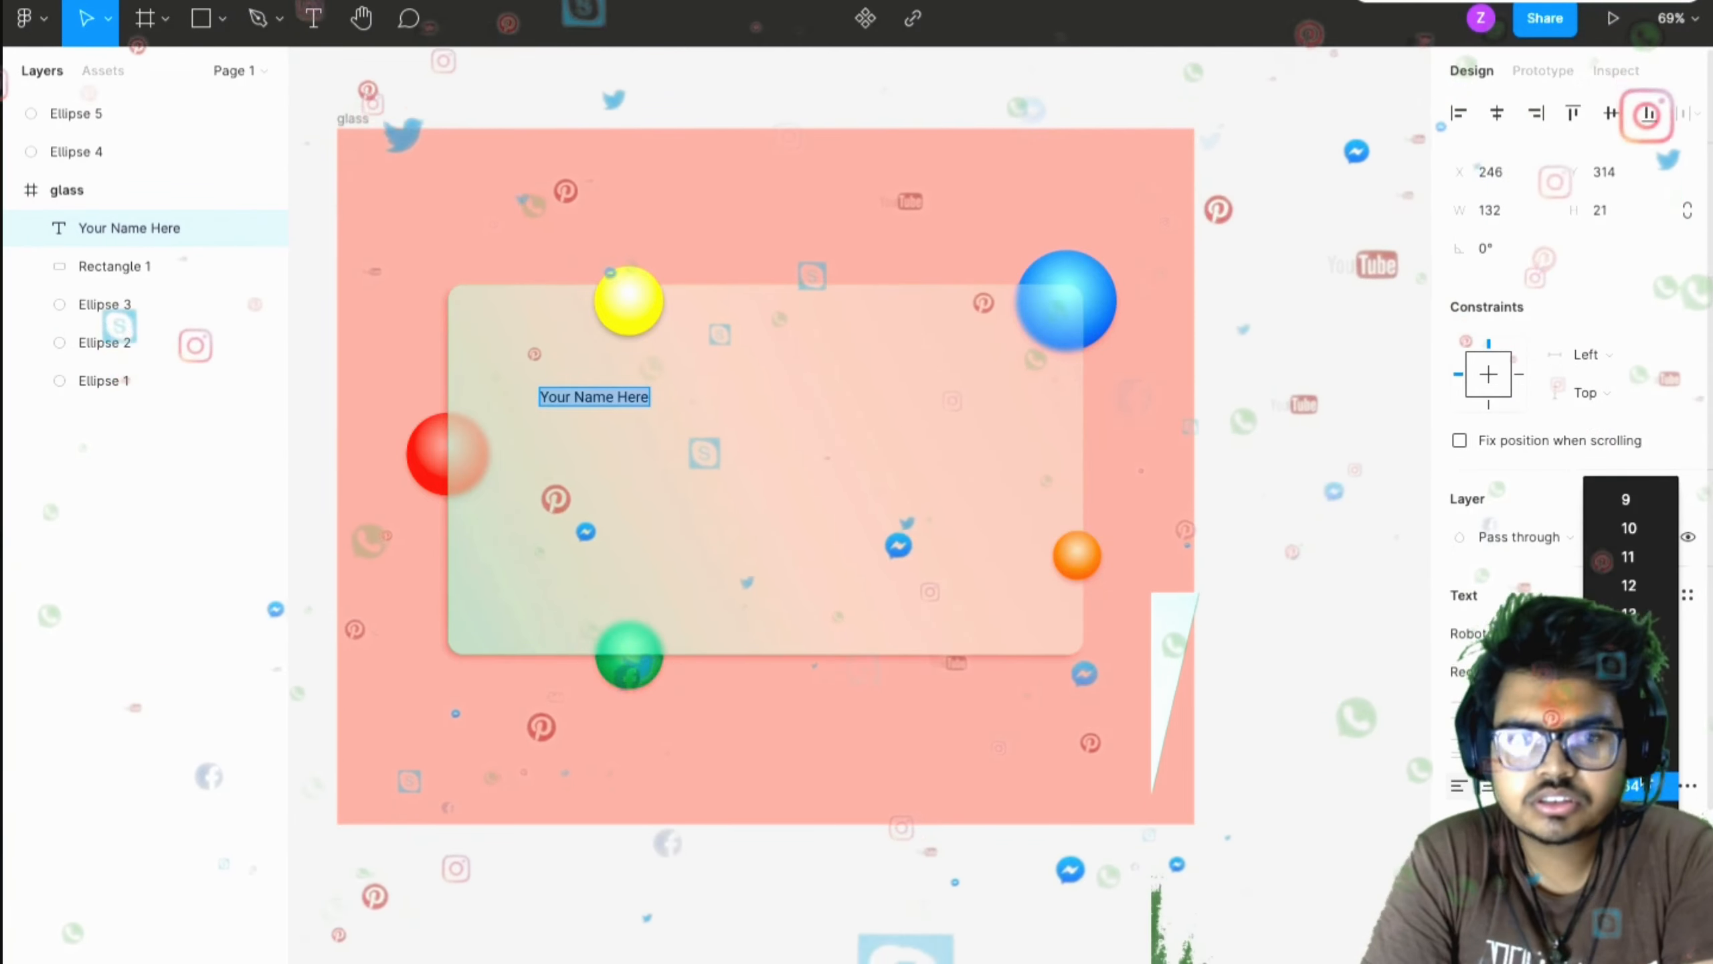
left_click(1646, 785)
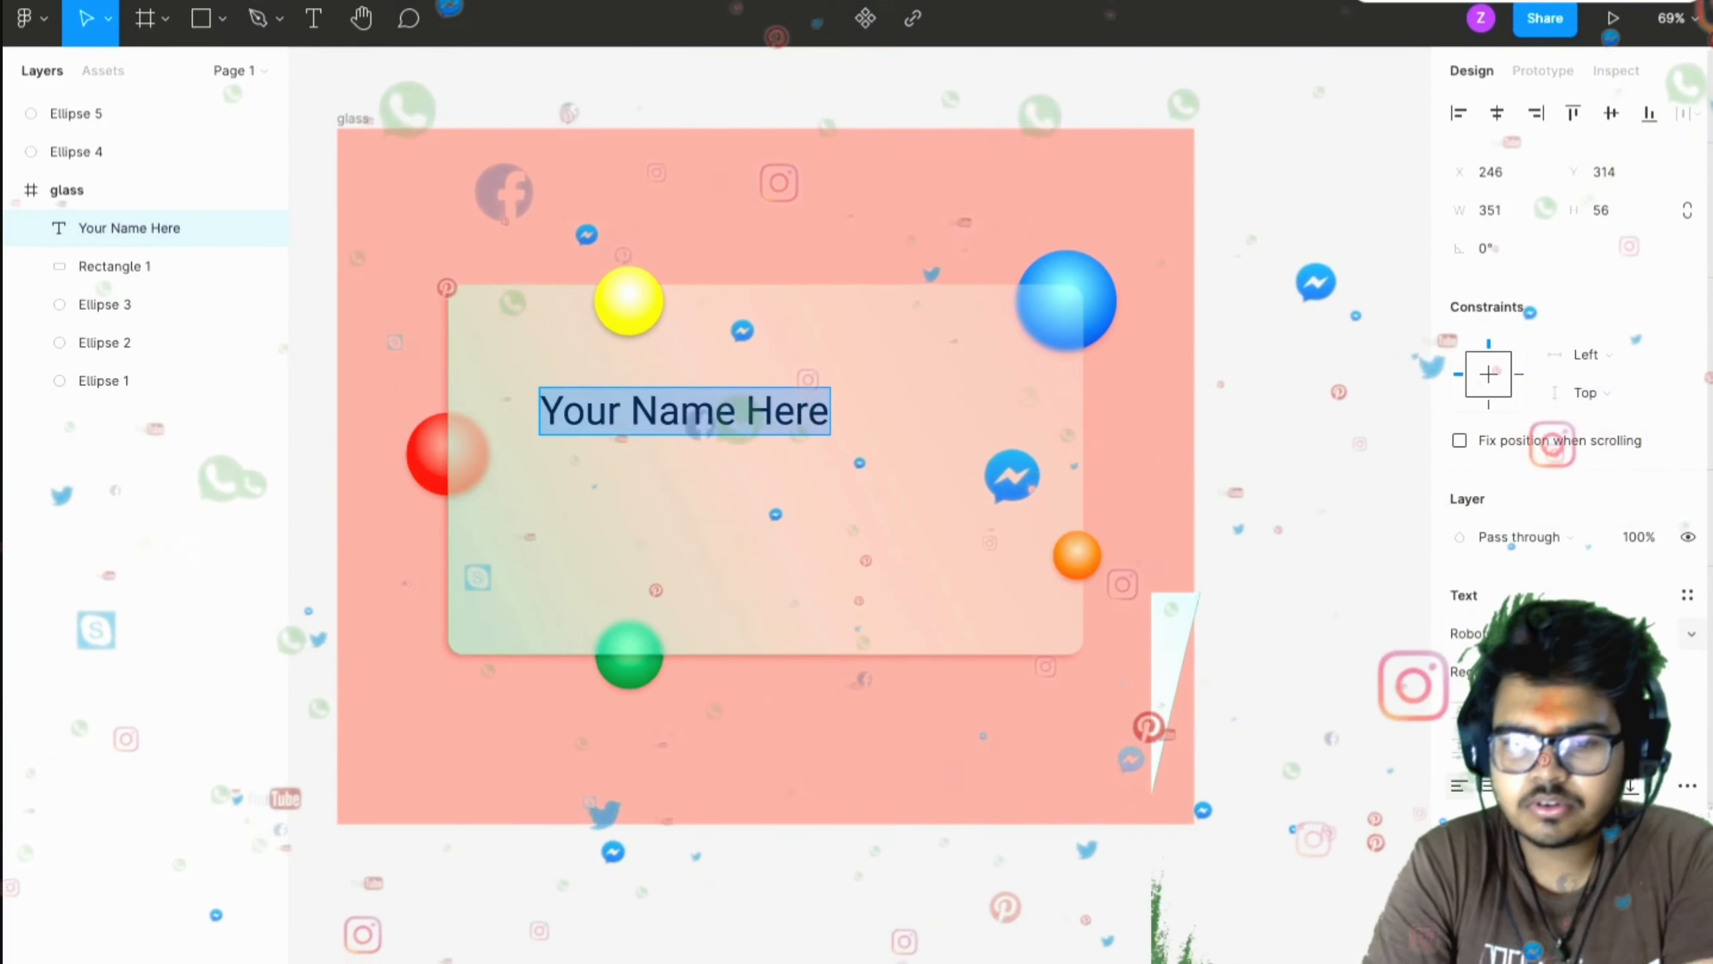
left_click(1530, 633)
type("Poop")
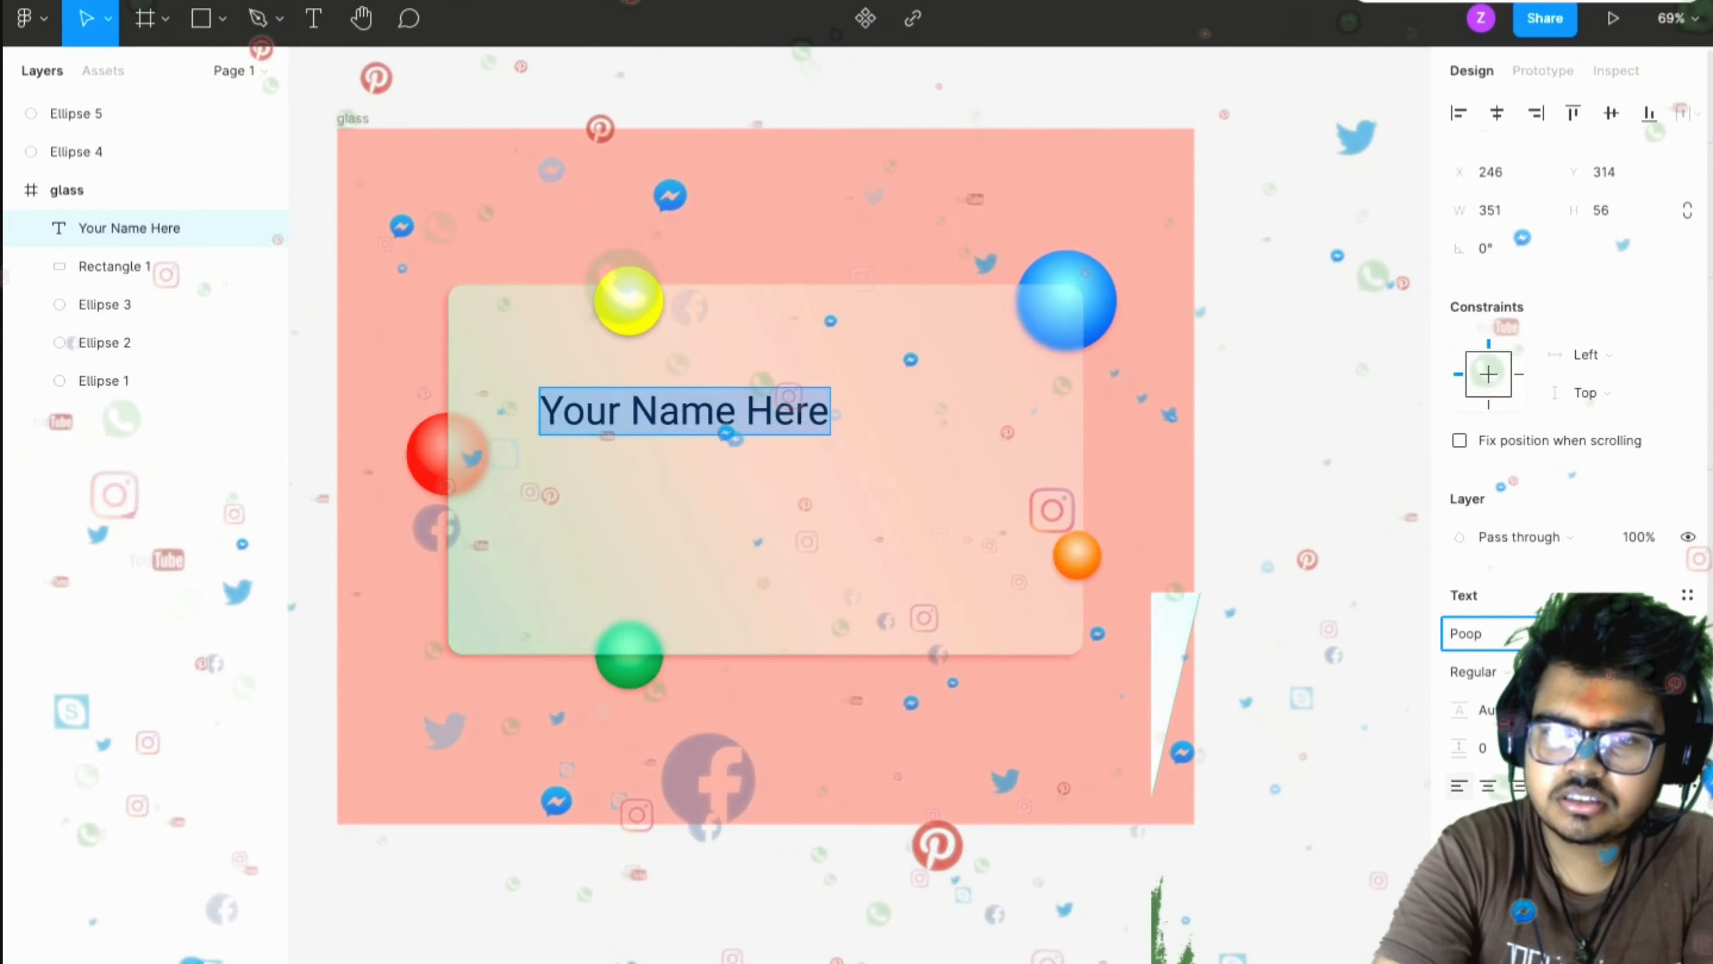
key("BackSpace")
key("BackSpace")
type("pins")
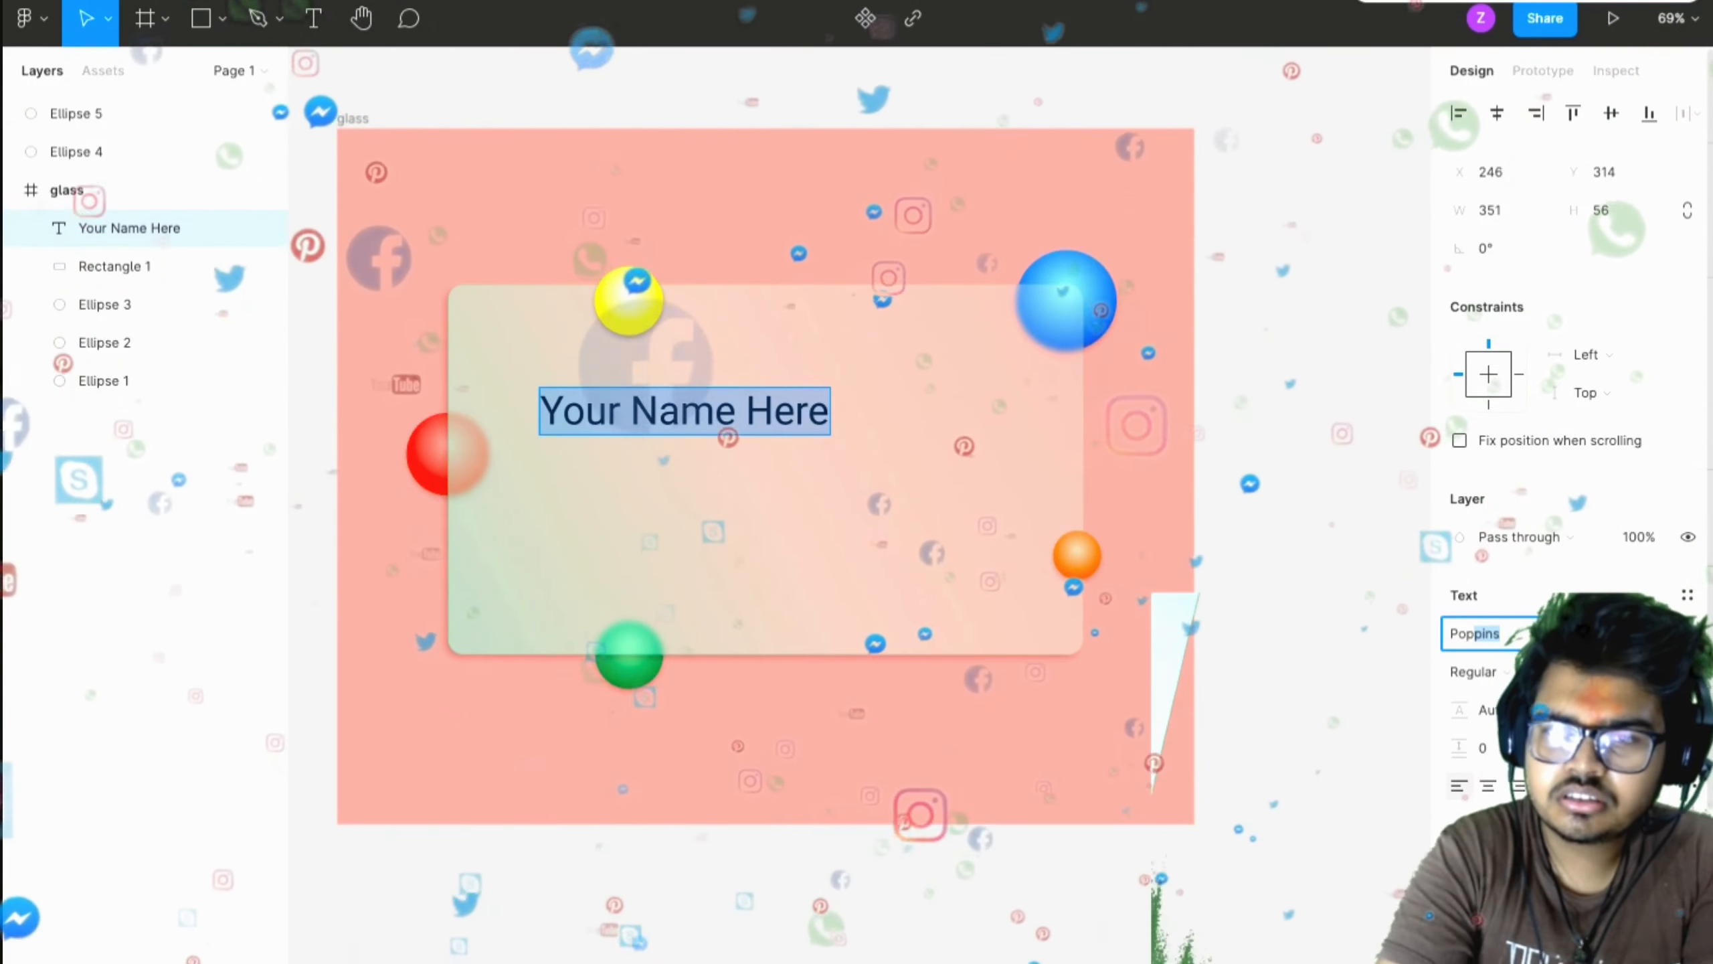
key("Return")
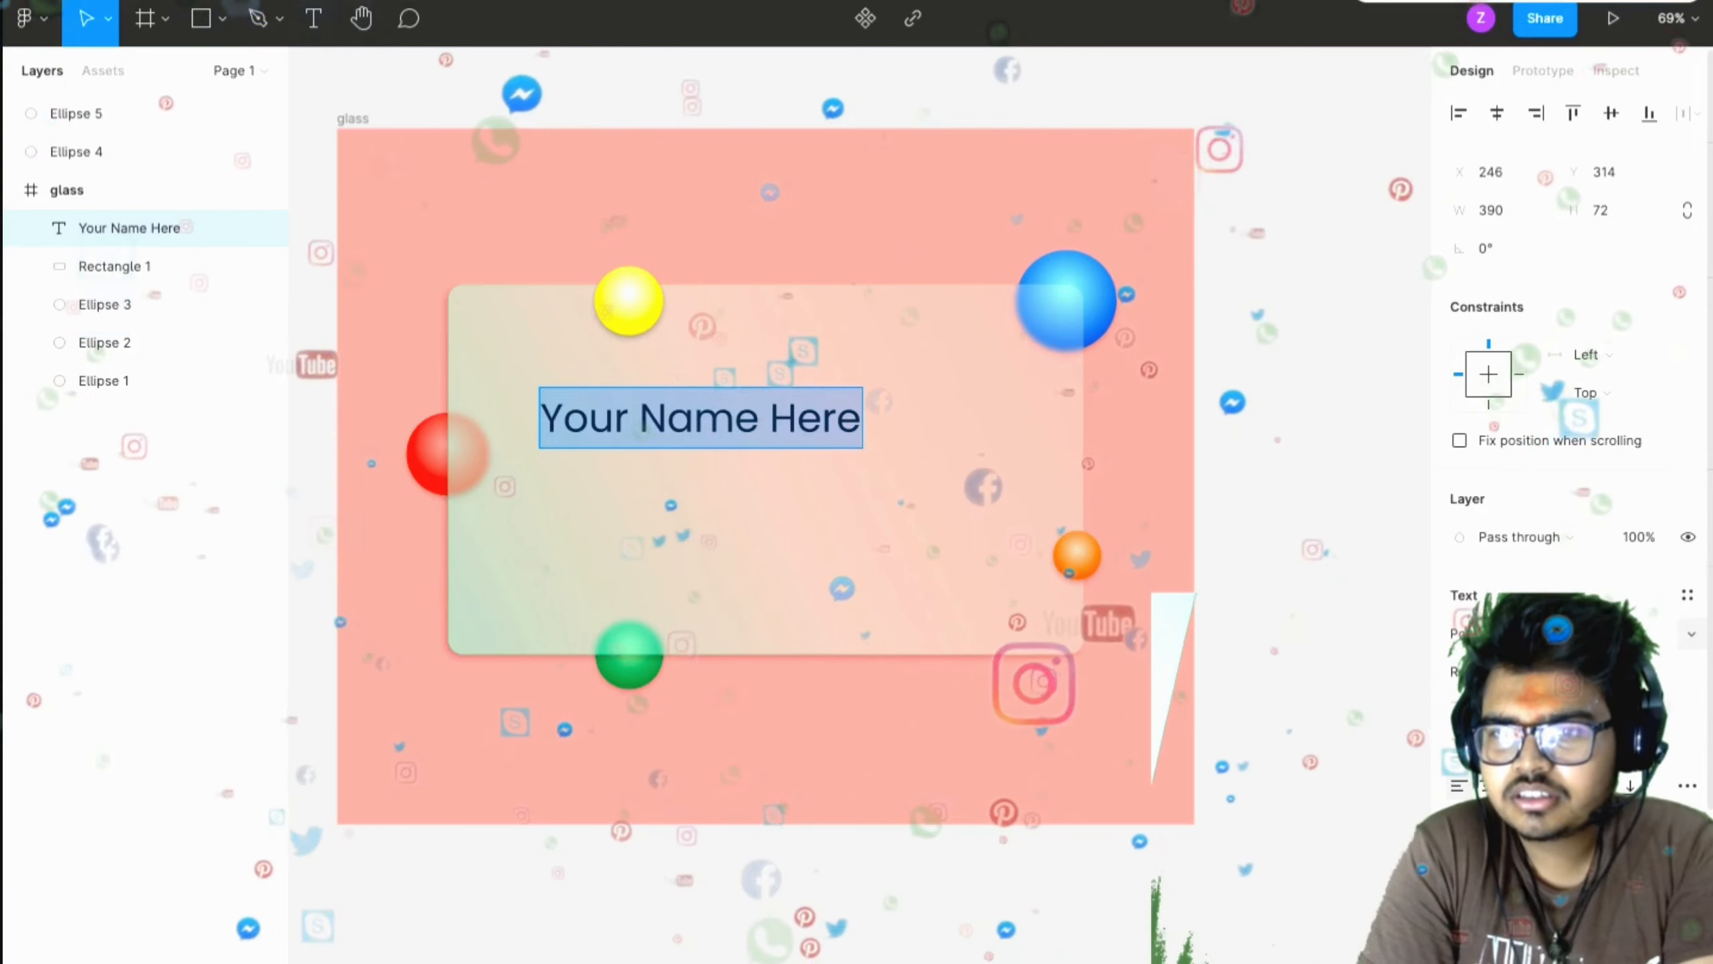
- Colour the name text light pink (FFA8A8) and make it Bold
left_click(1459, 882)
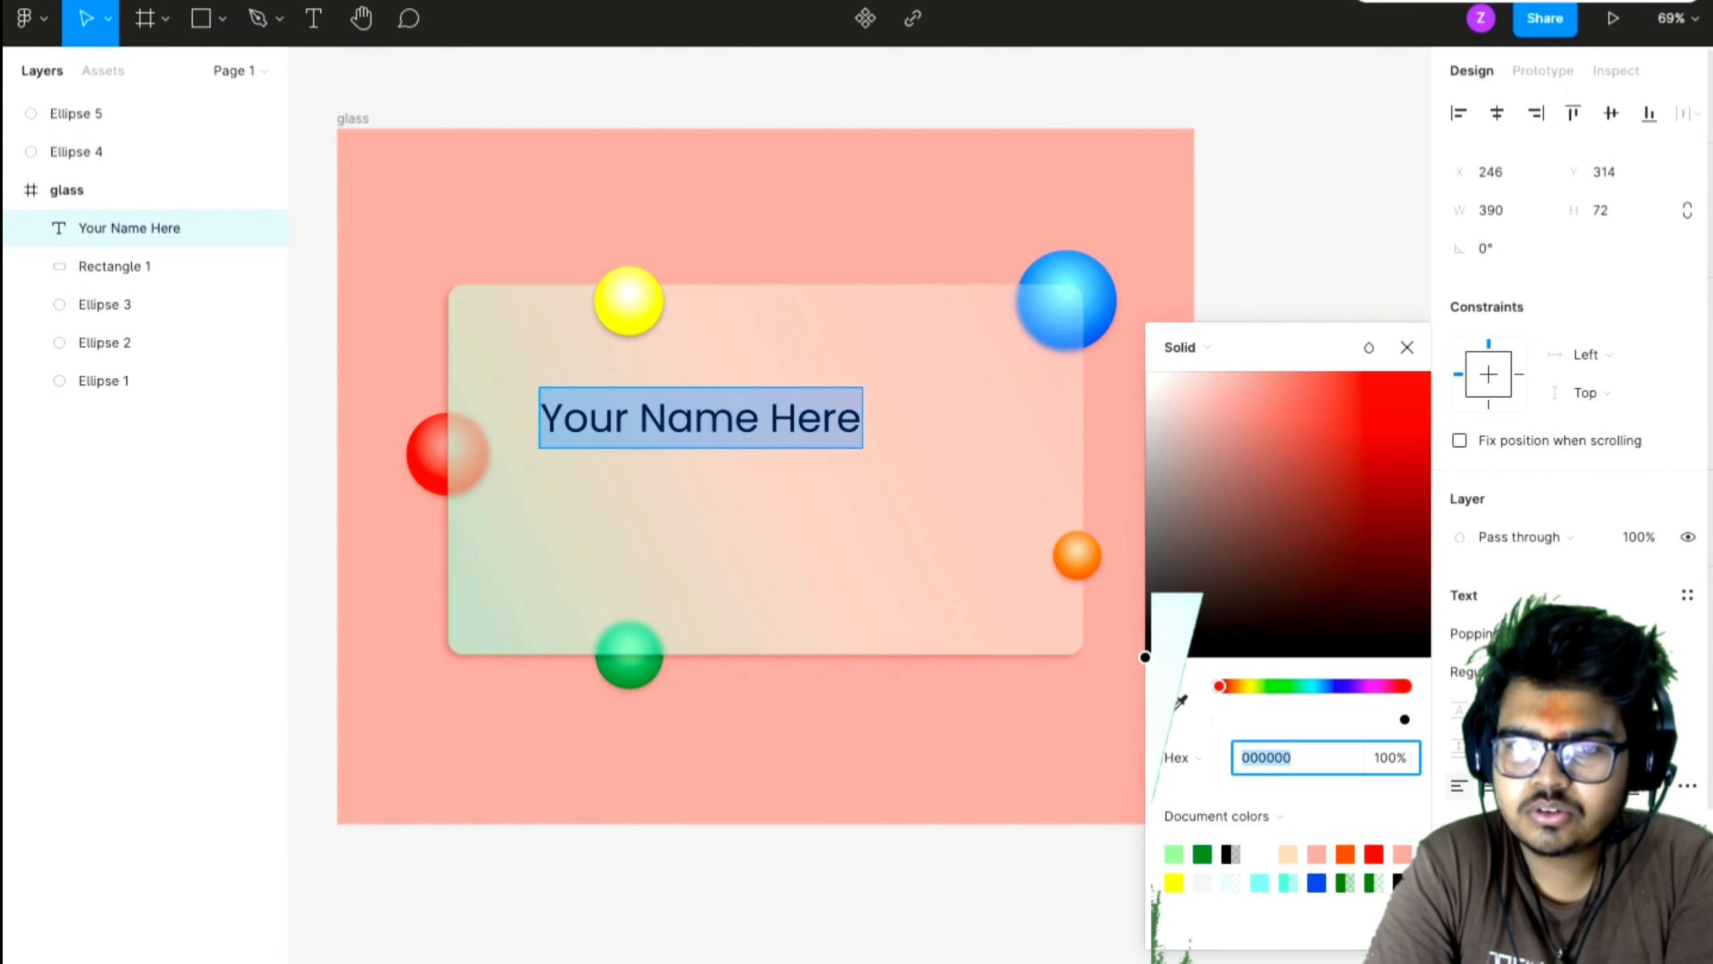
left_click_drag(1314, 389, 1245, 375)
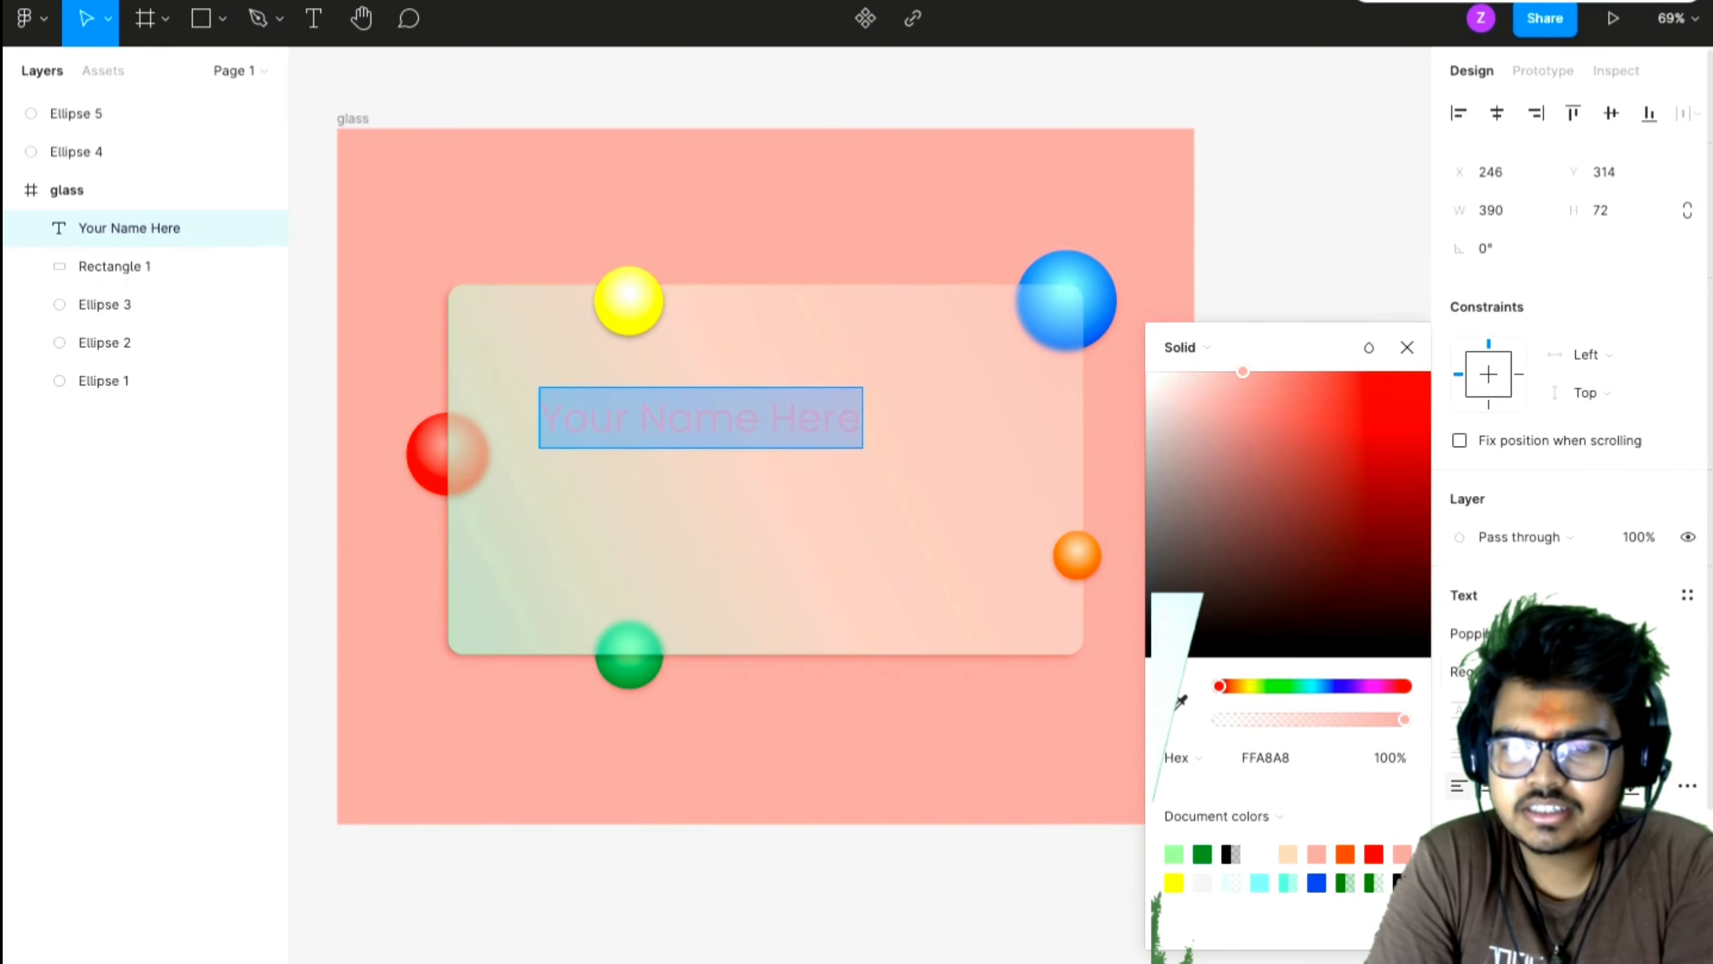
left_click(1504, 756)
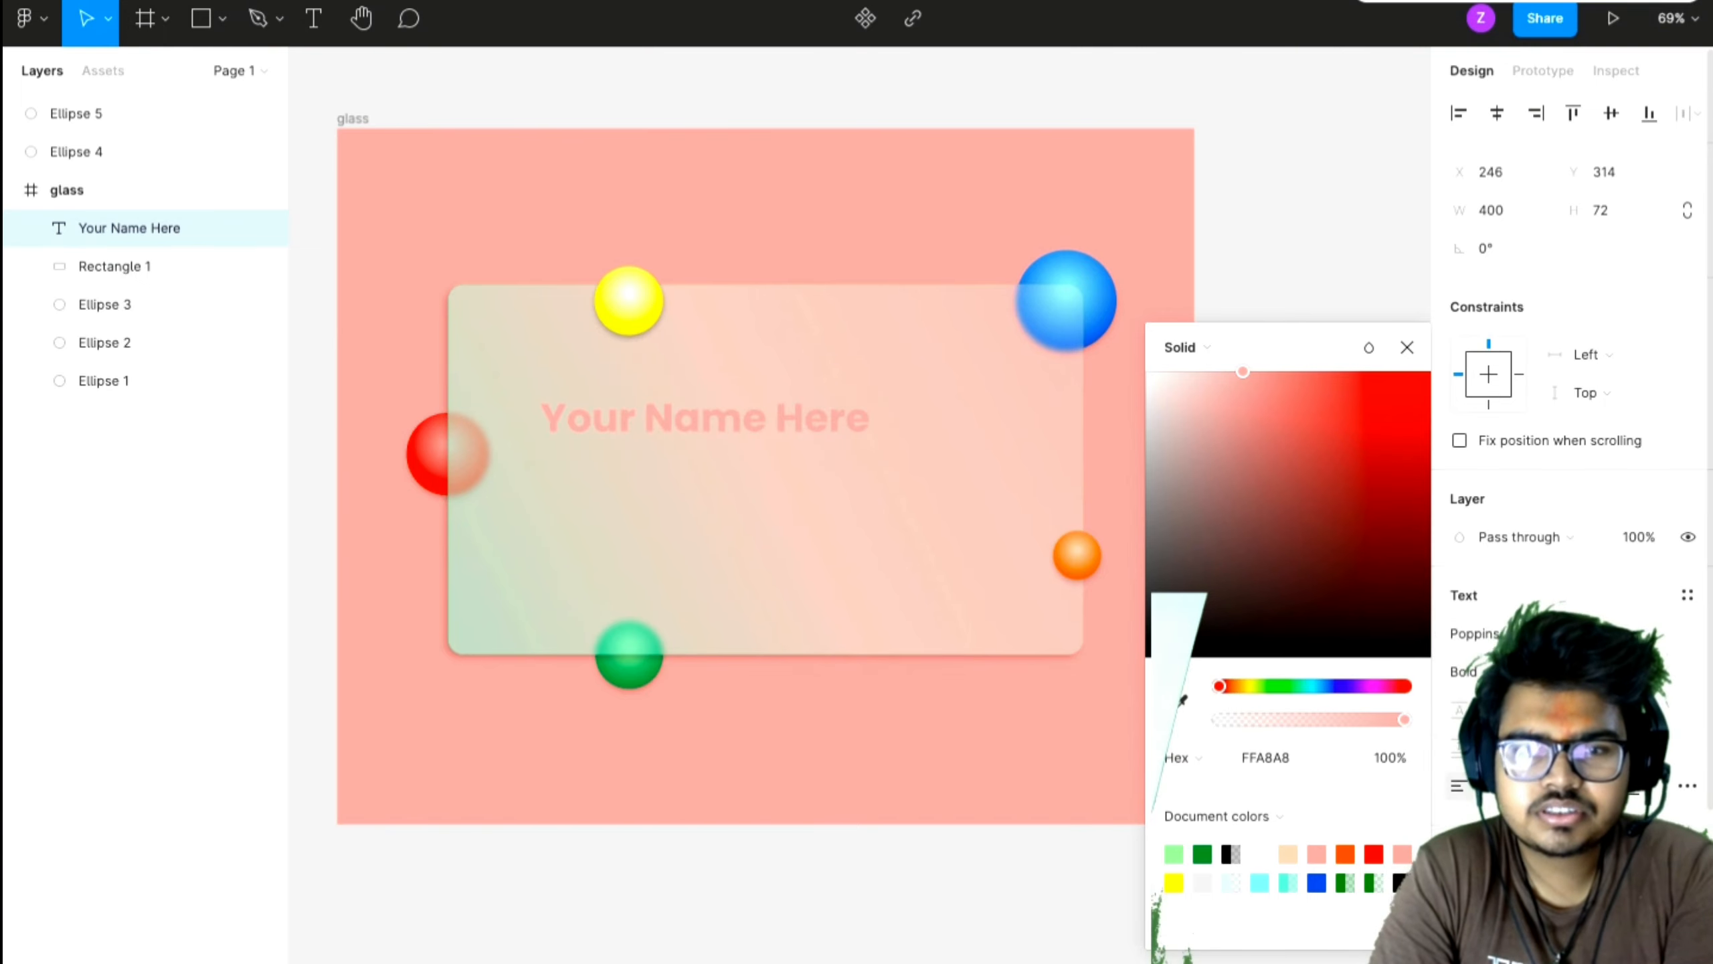
left_click(1018, 902)
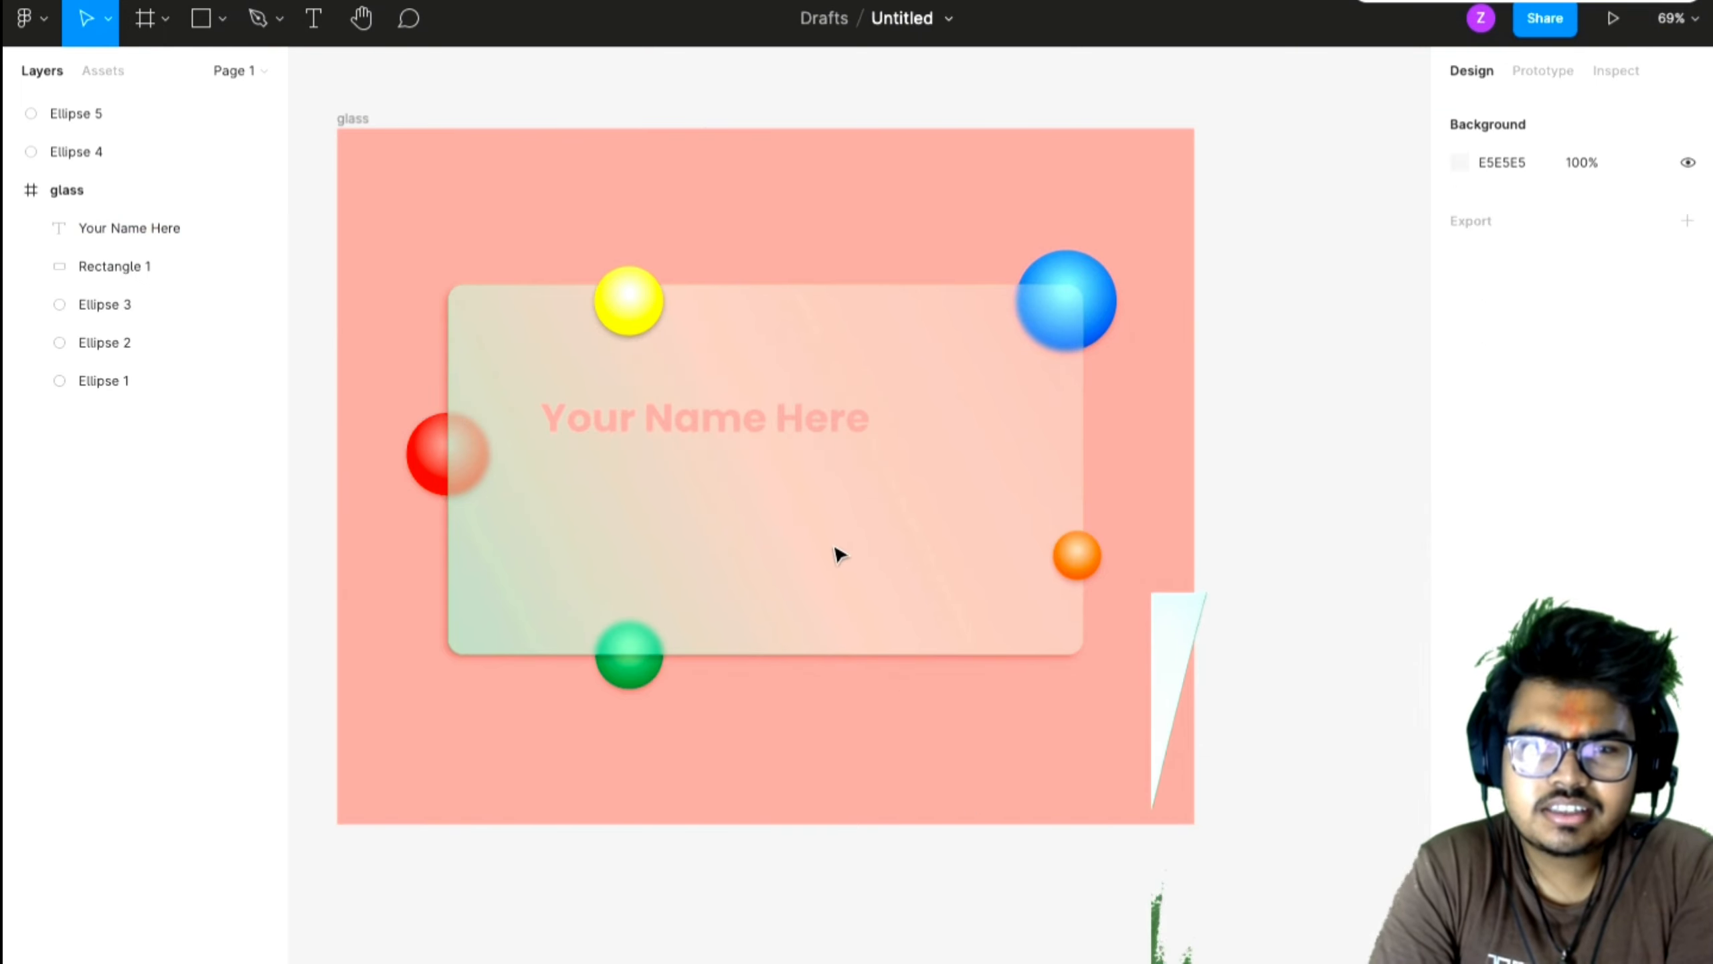
- Add an inner shadow effect to the name text
left_click(803, 433)
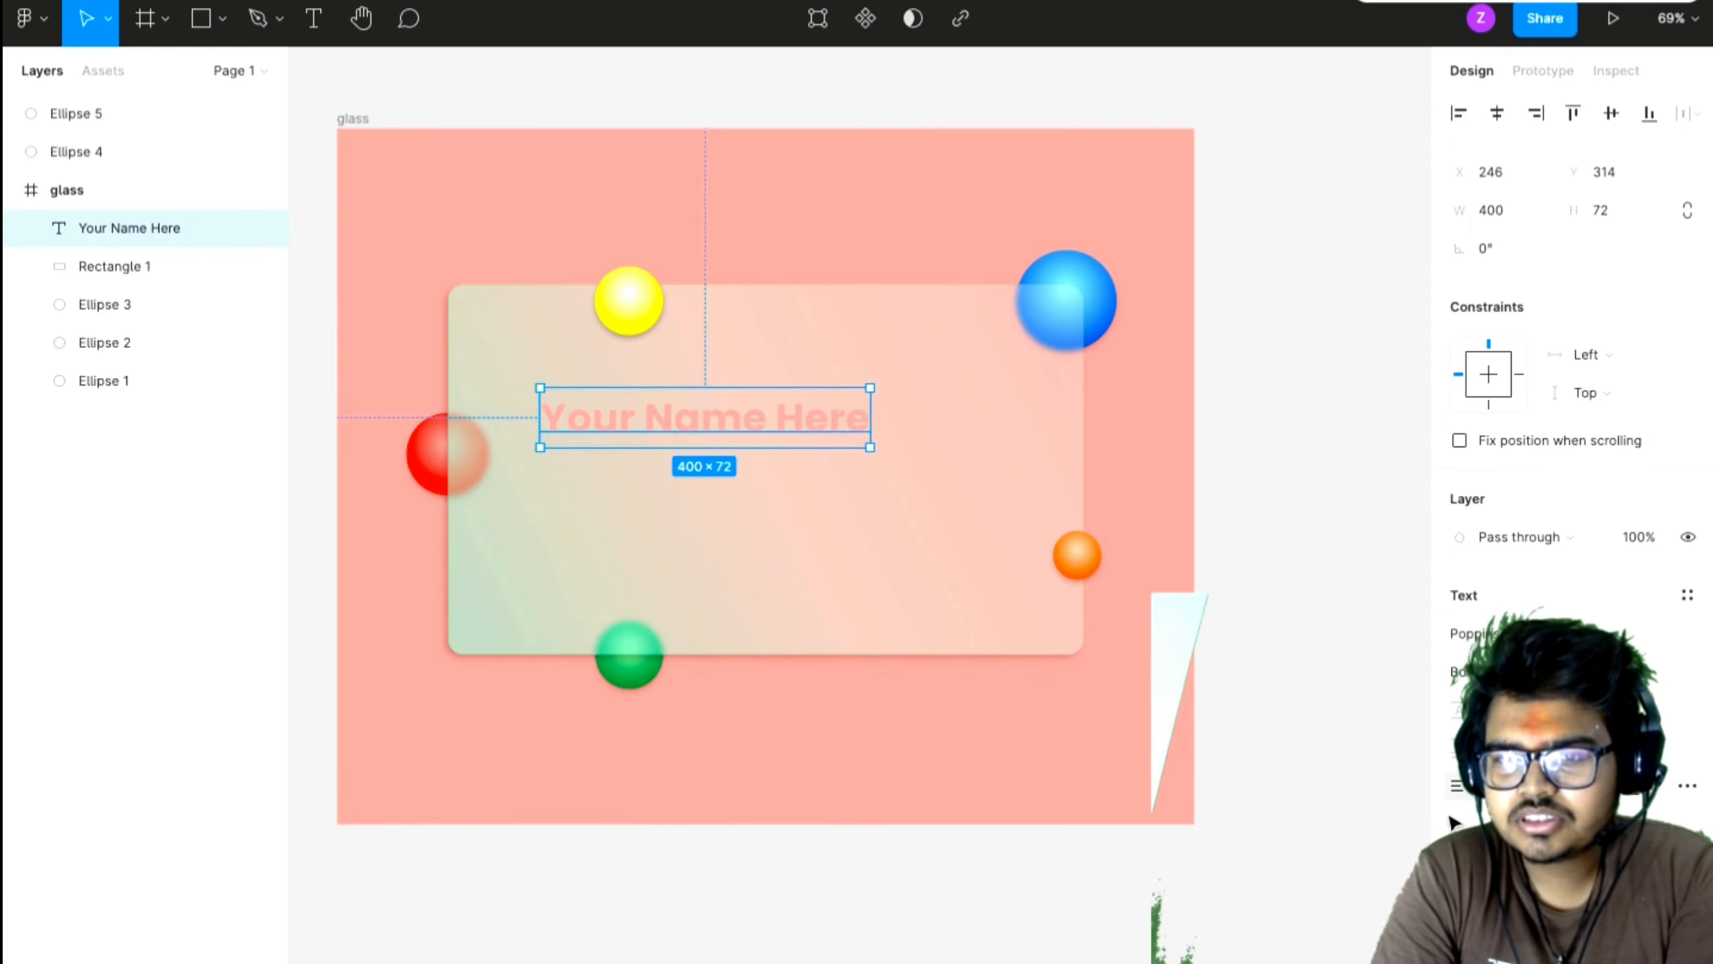
scroll(1571, 338, "down", 3)
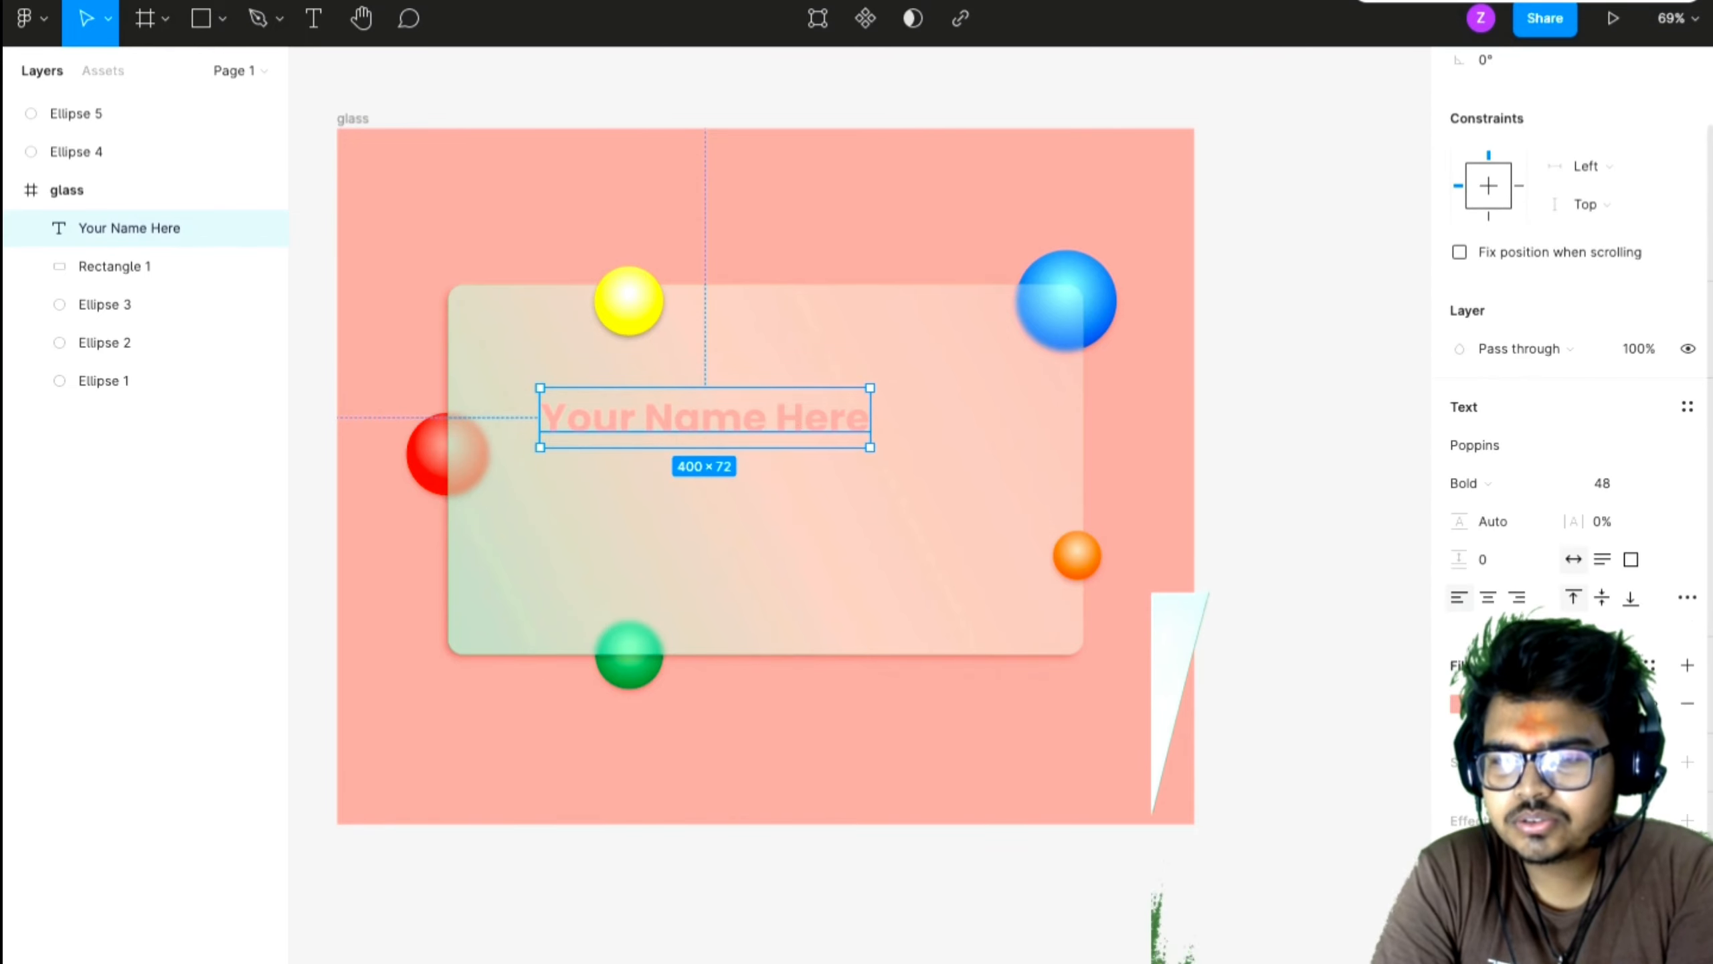
left_click(1686, 820)
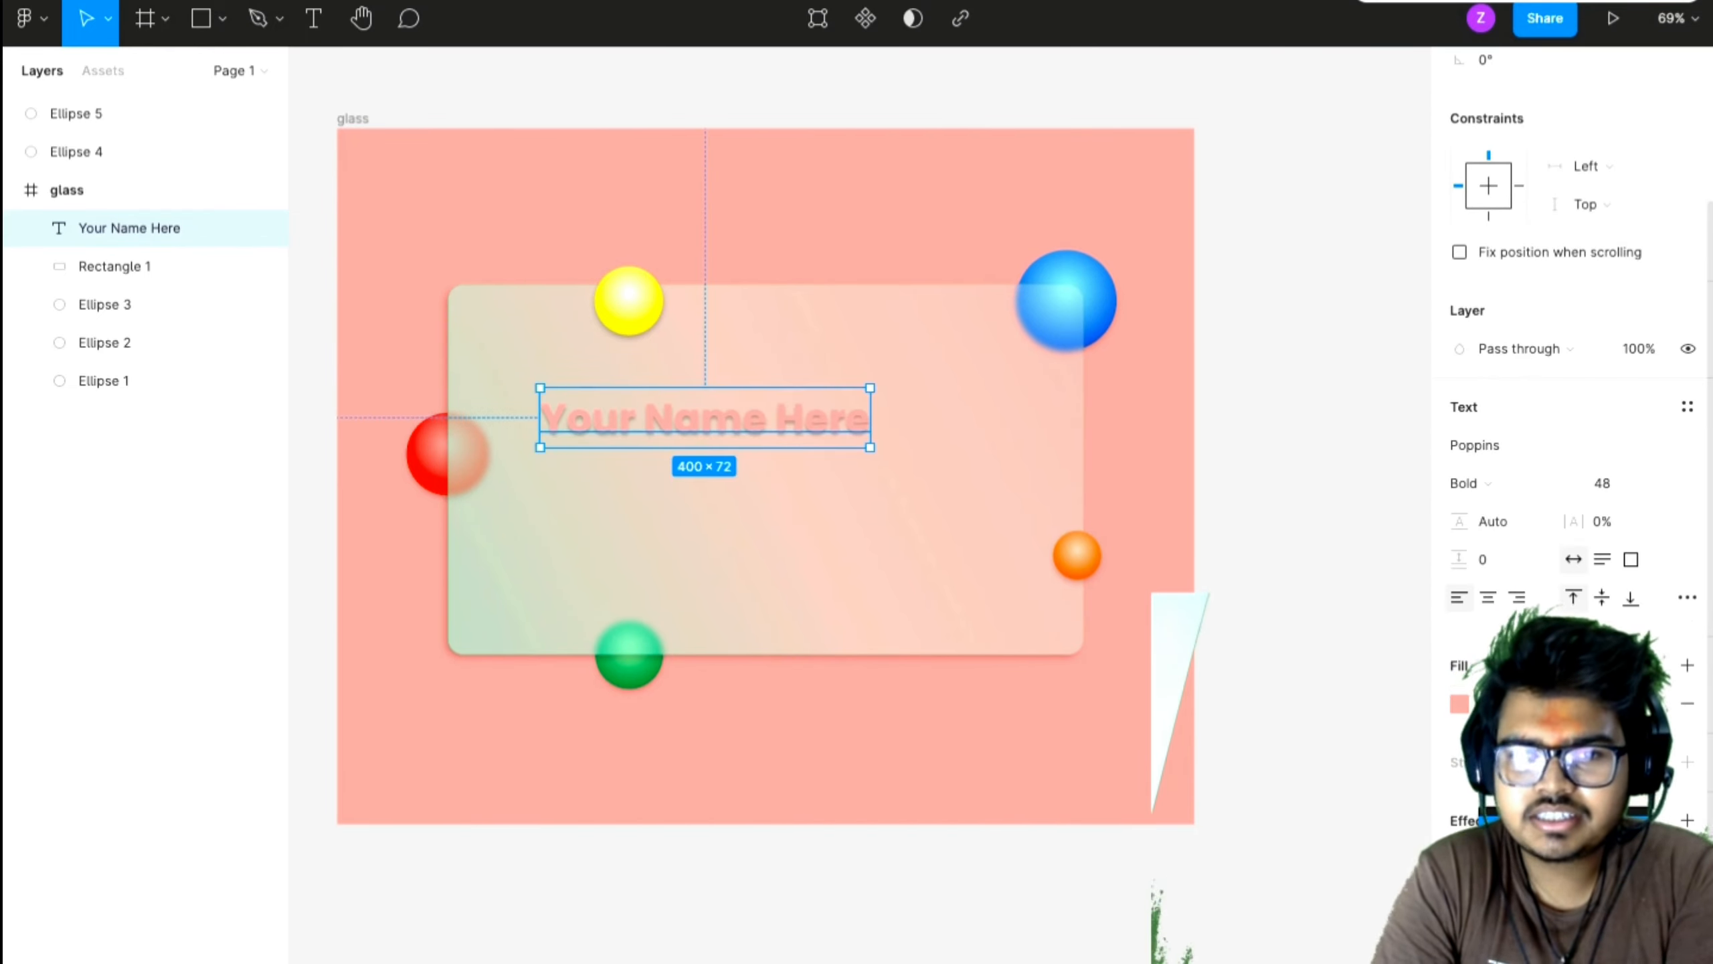
left_click(1551, 830)
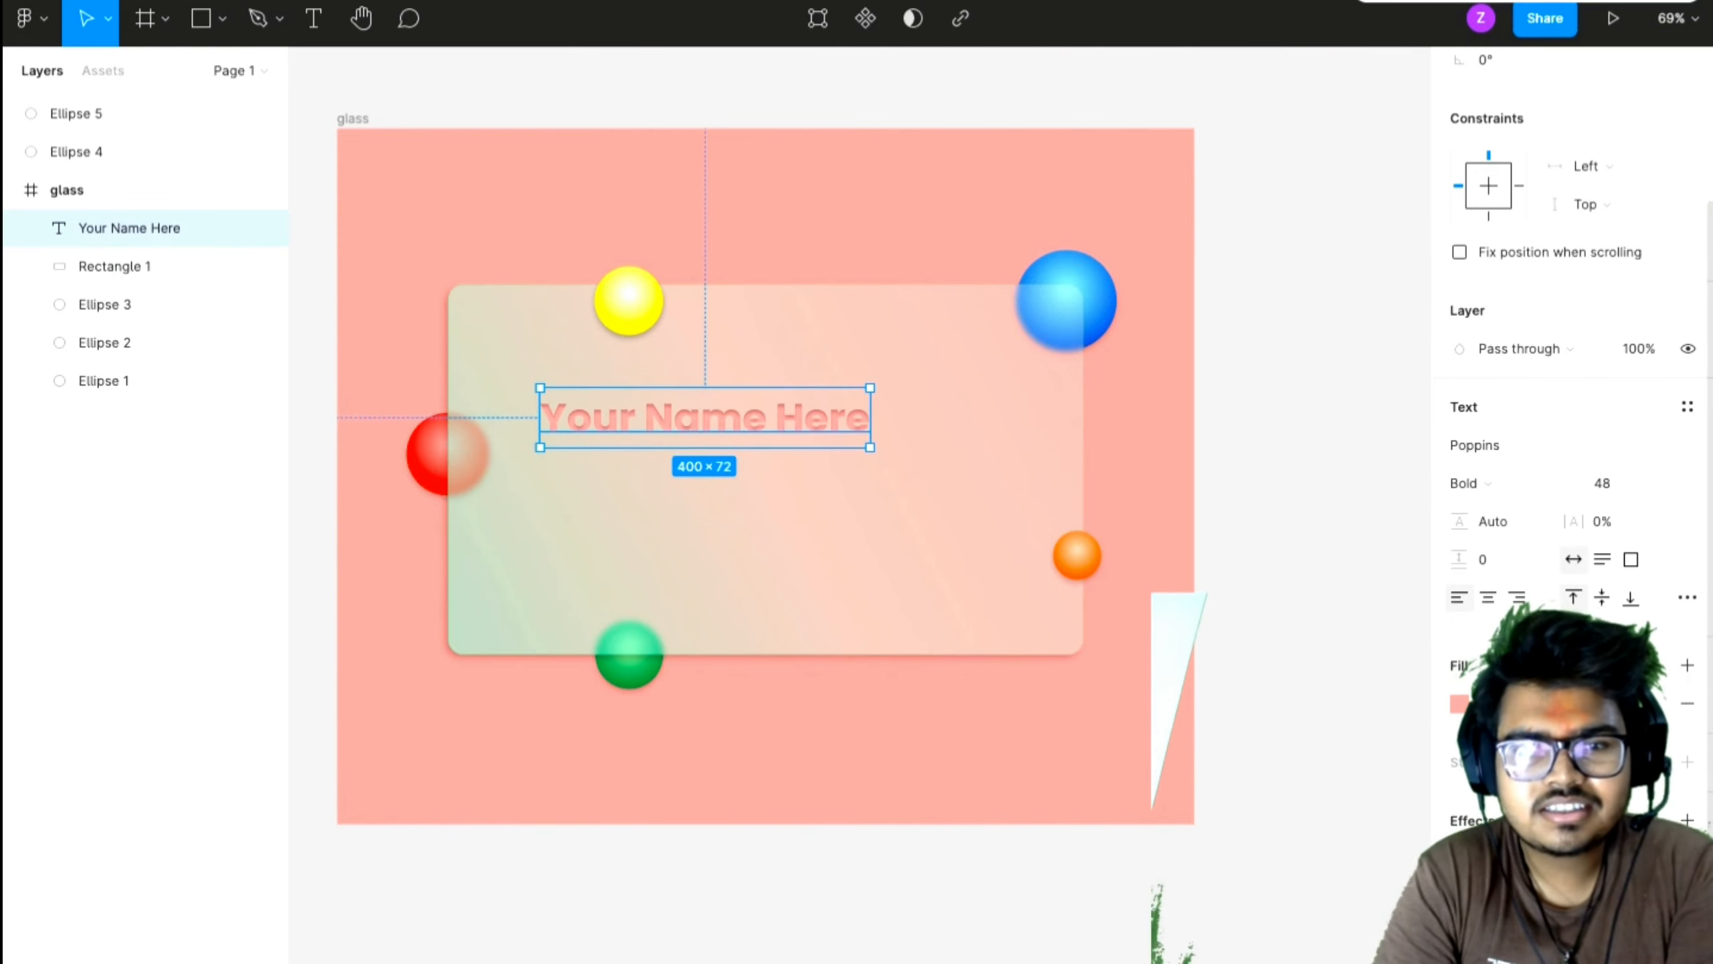
scroll(710, 475, "up", 5)
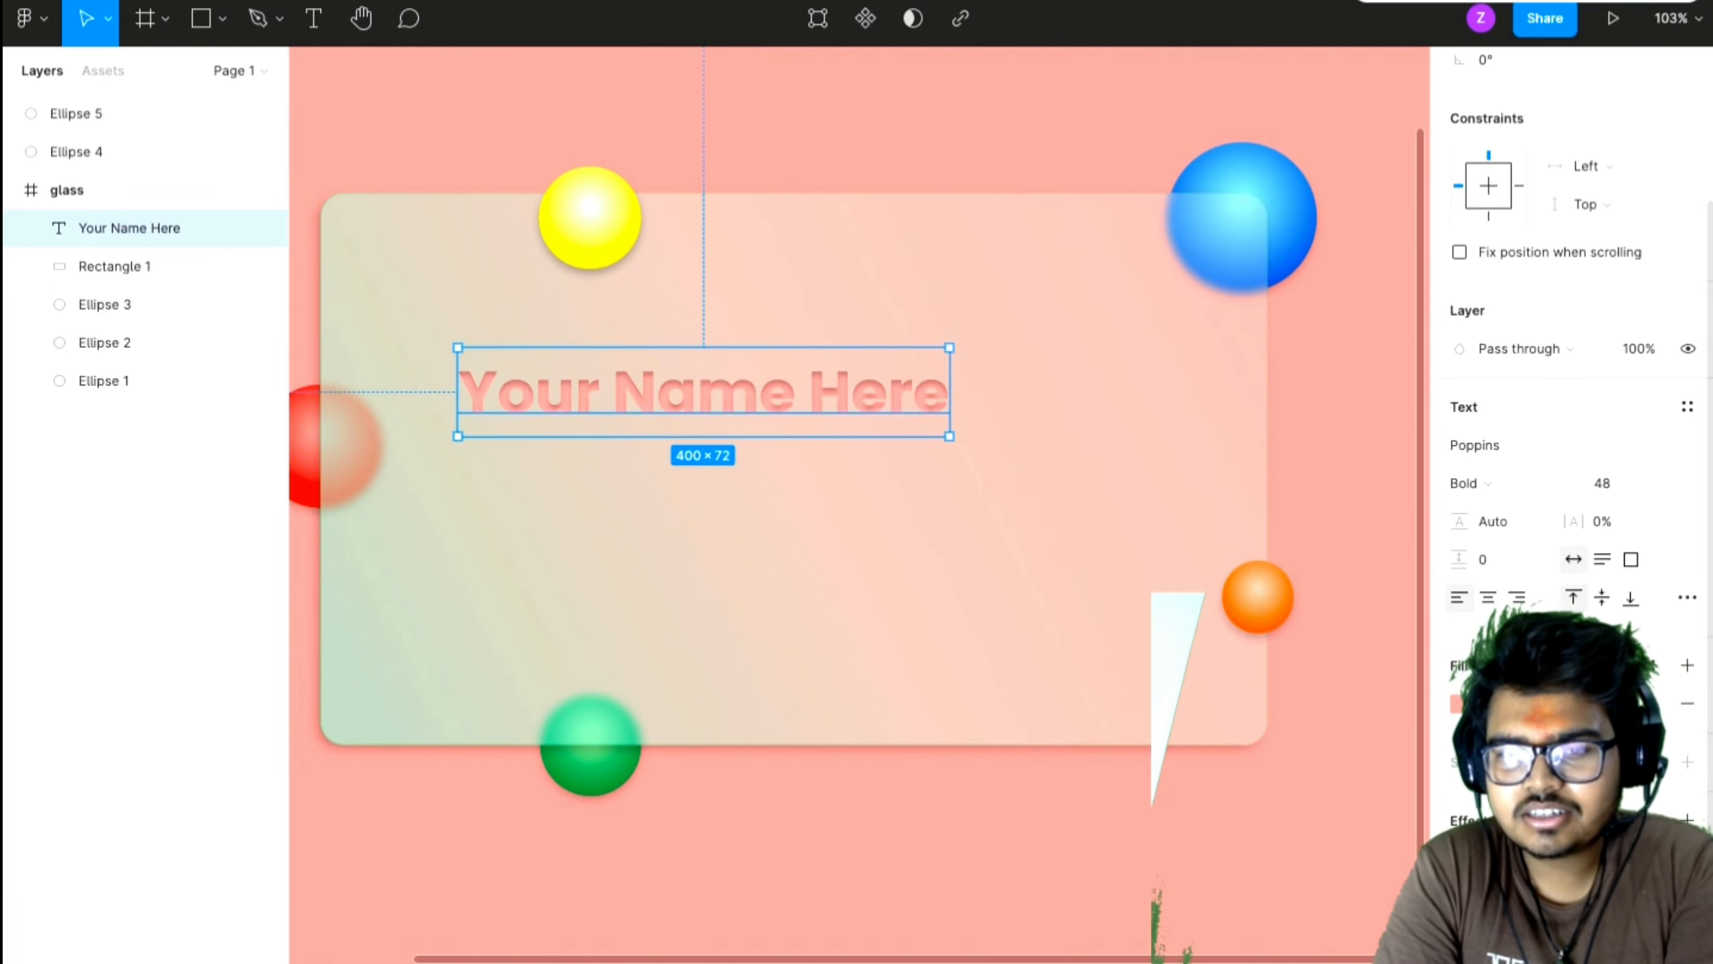
- Set the name text's inner shadow offset to X -2 and Y 2
left_click(1460, 858)
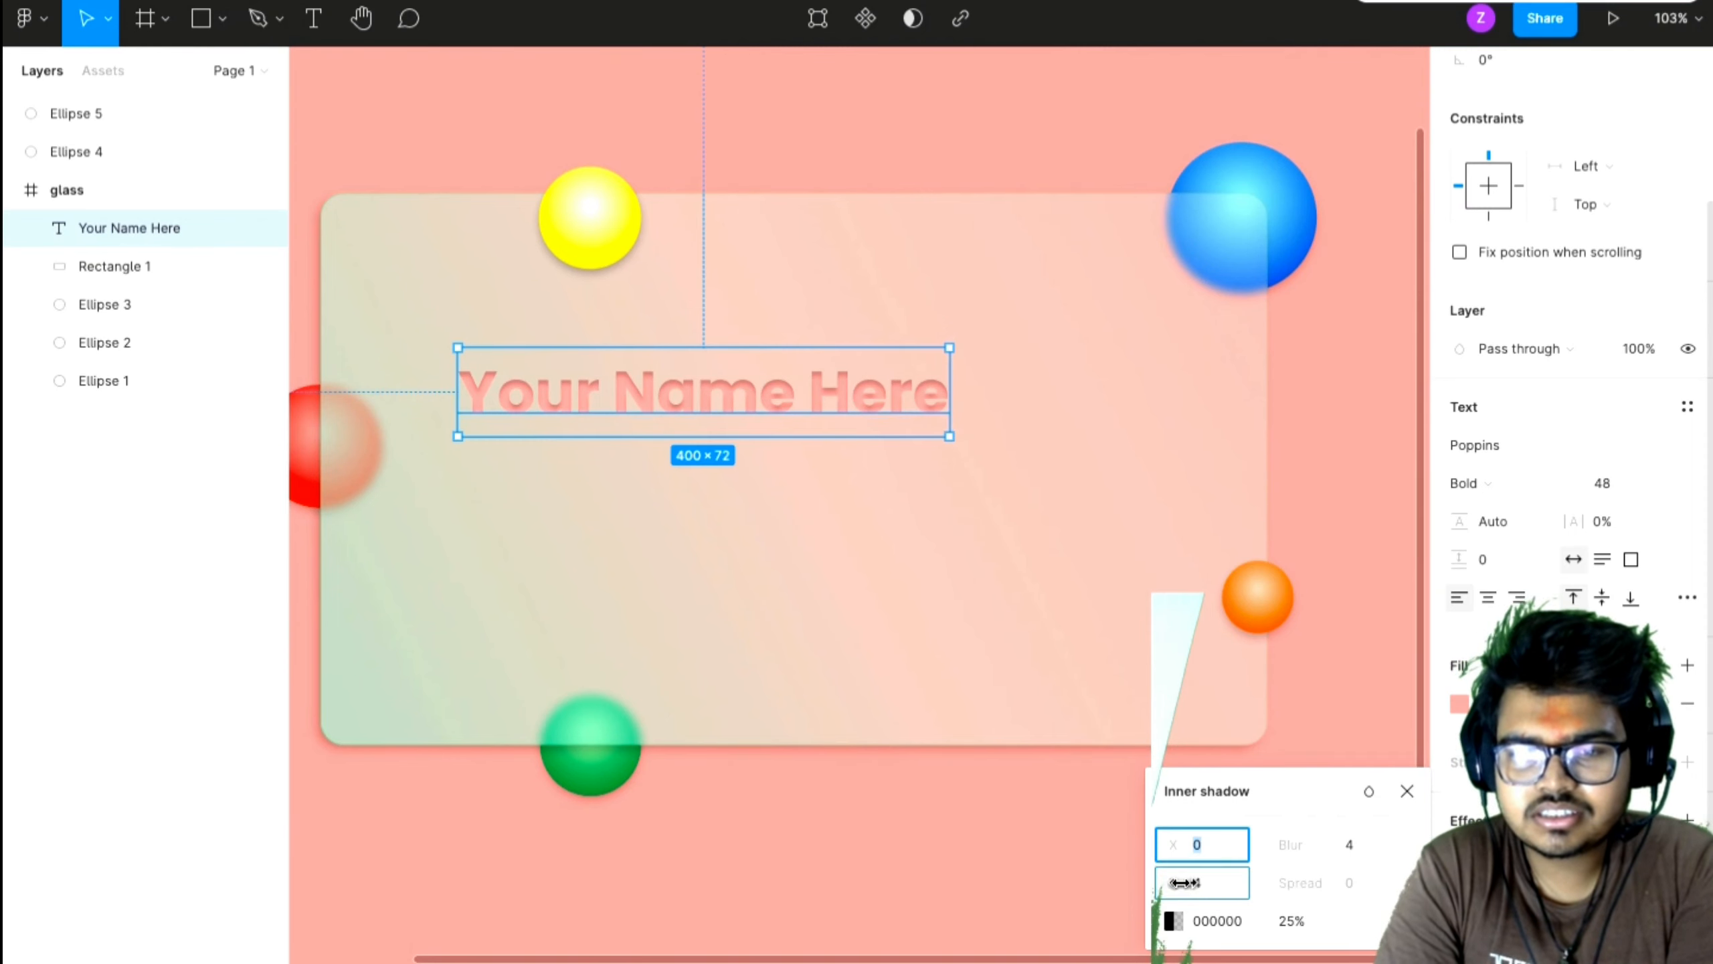
left_click_drag(1184, 882, 1193, 869)
left_click(1208, 885)
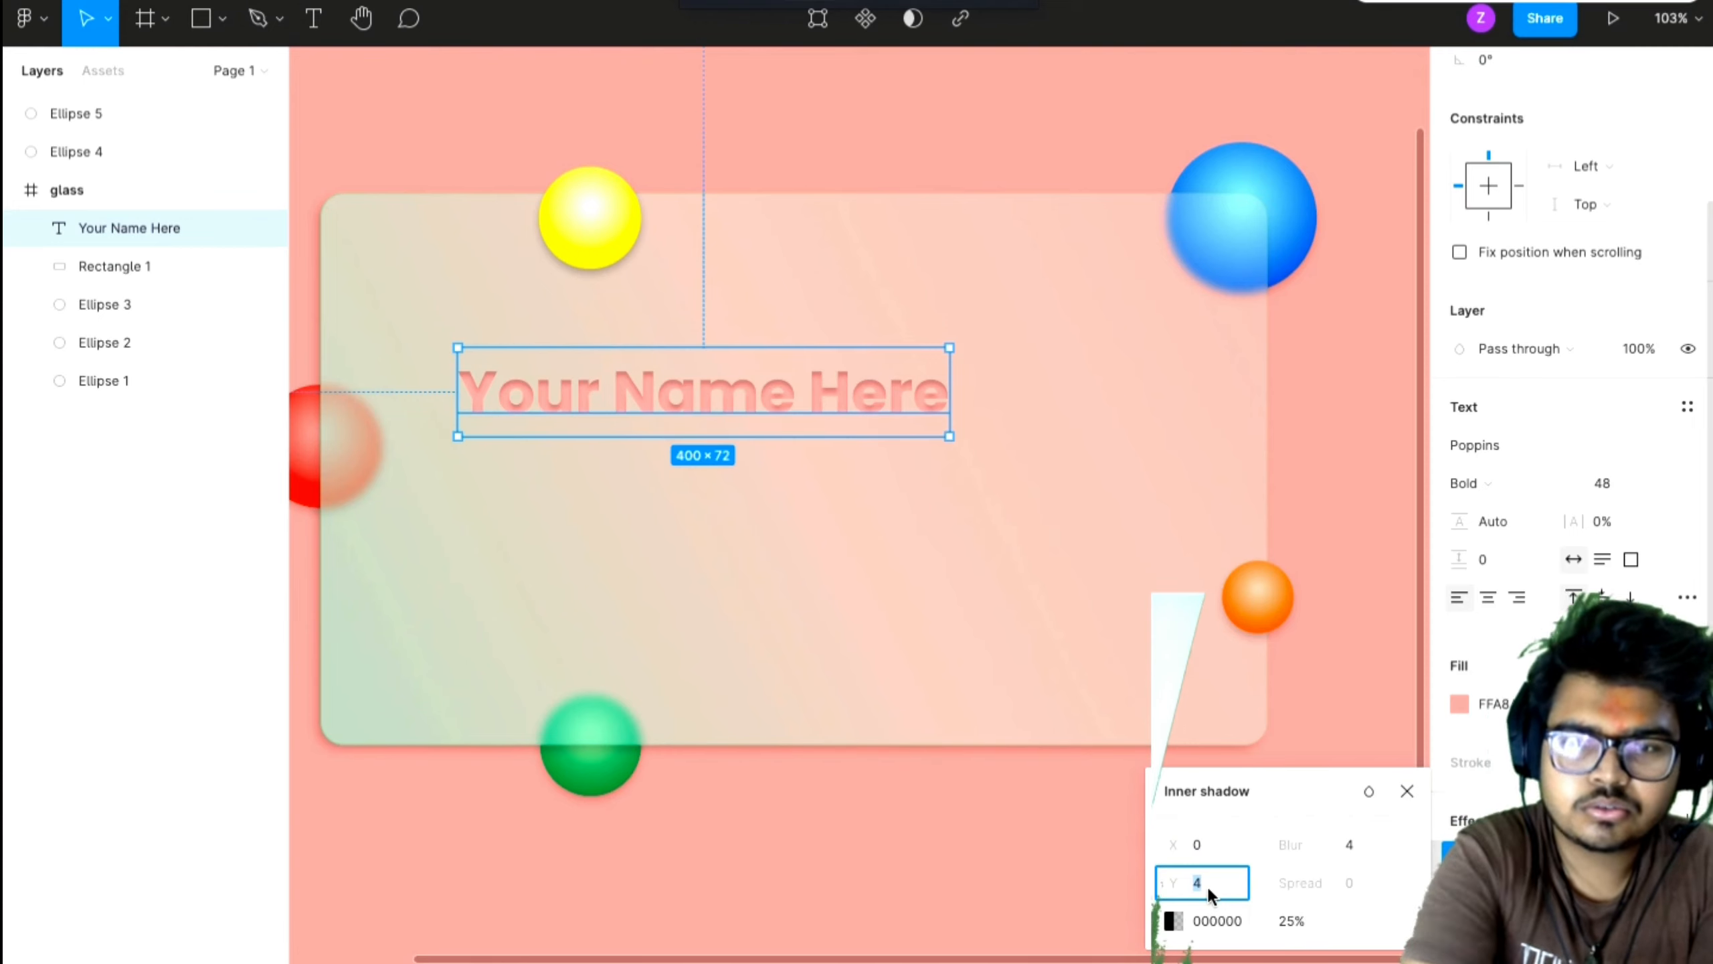
type("2")
key("Return")
left_click(1206, 850)
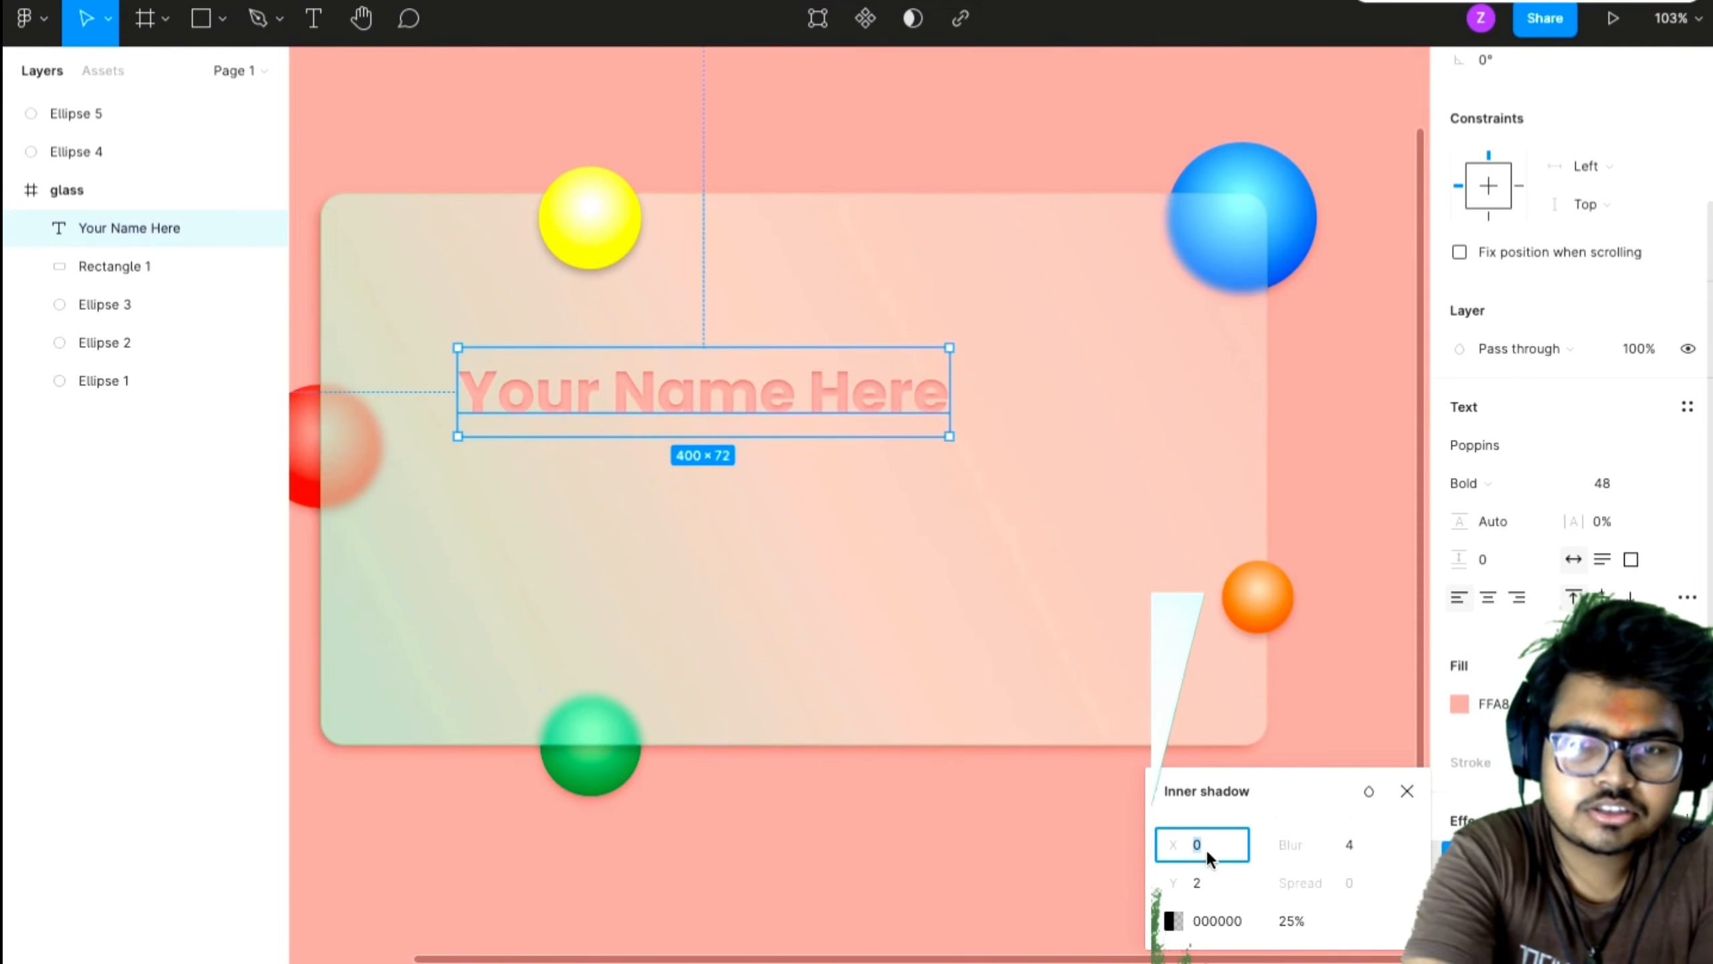
type("-2")
key("Return")
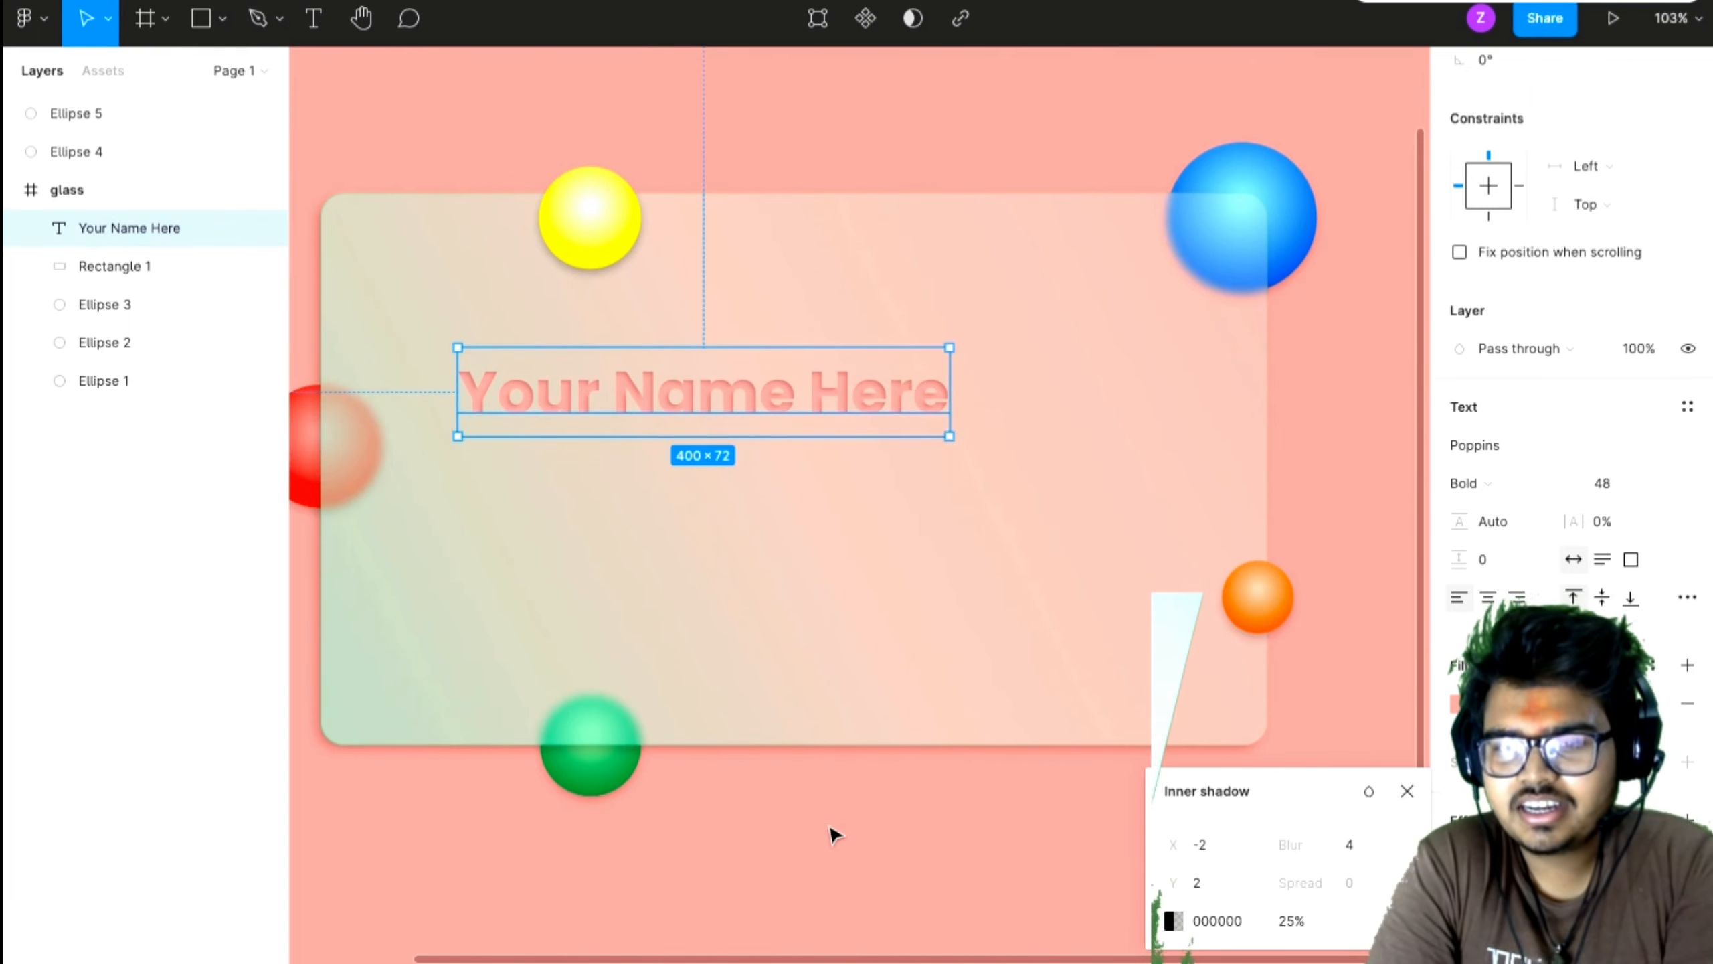
- Add a second effect to the name text and change its effect type
left_click(1687, 815)
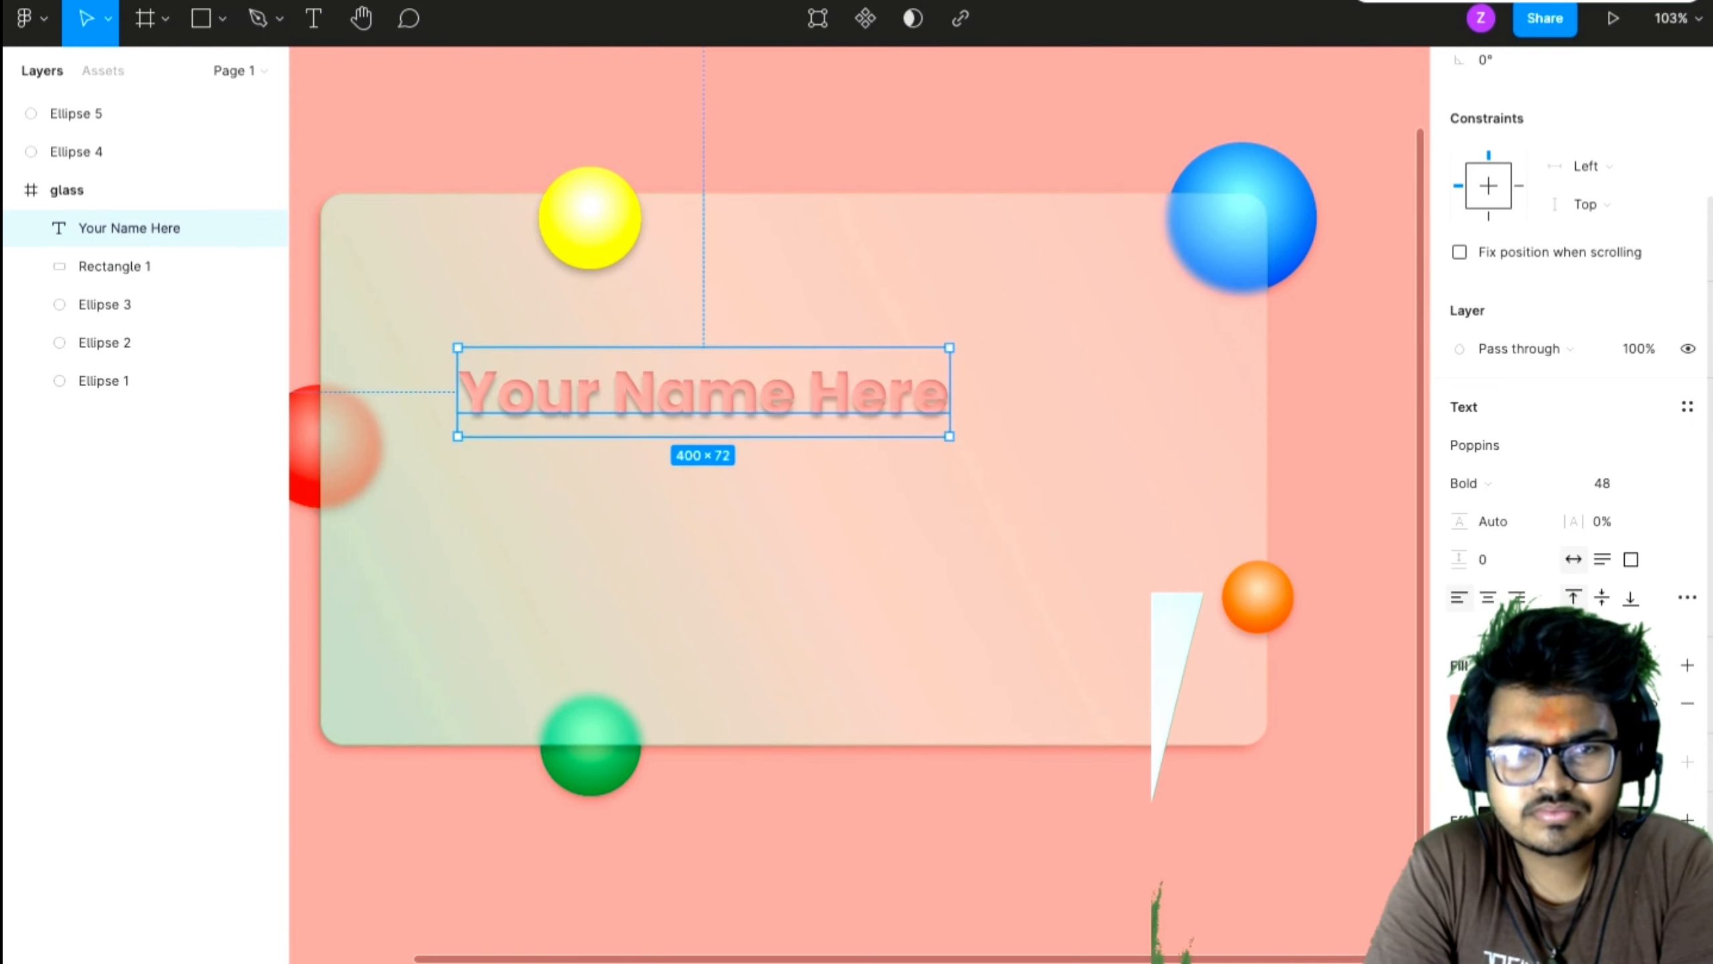
left_click(1551, 887)
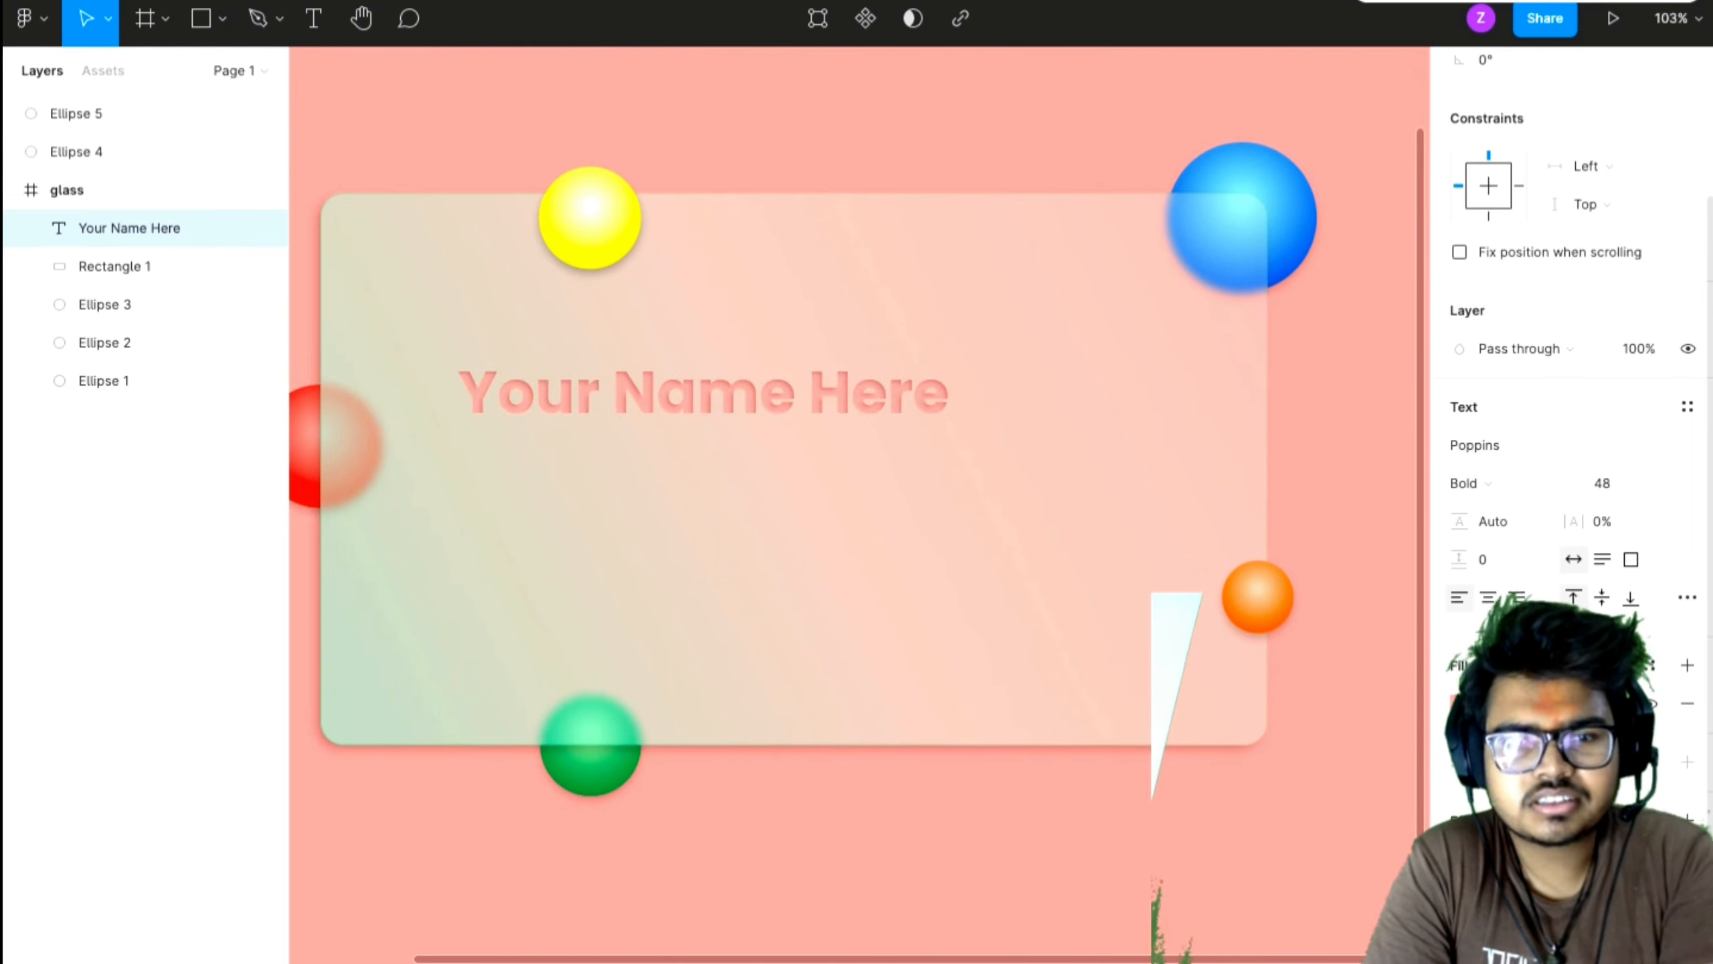
left_click(1326, 922)
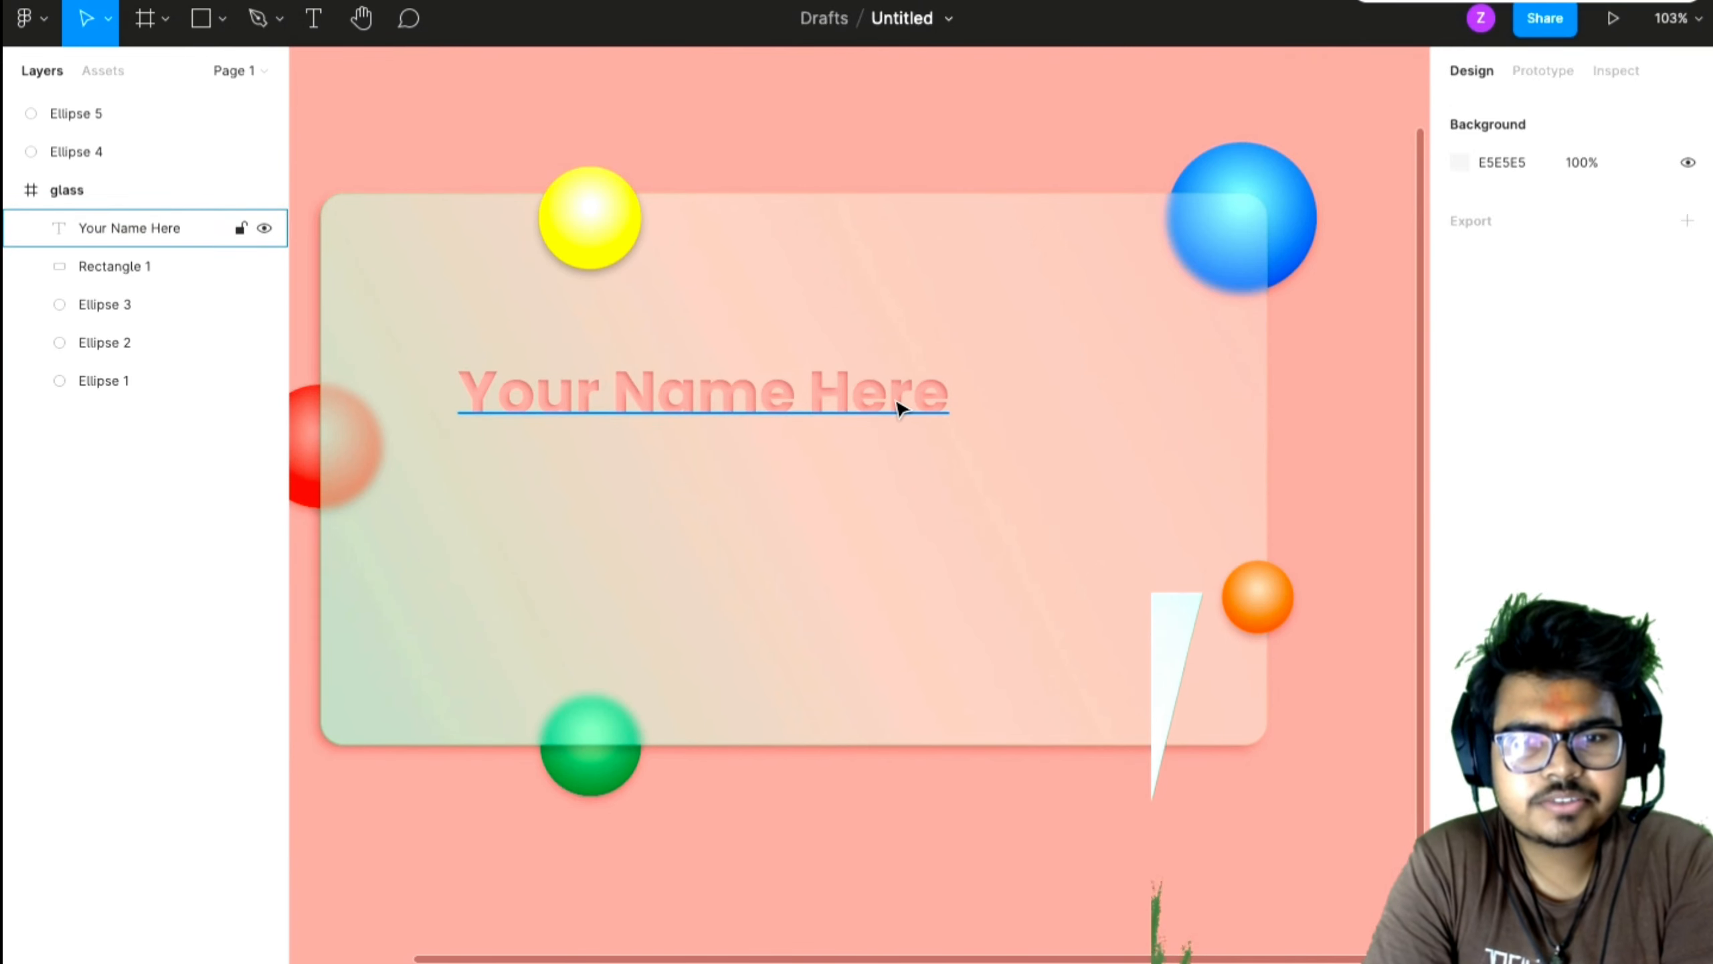
- Move the name text to X 219, Y 316 and set its weight to ExtraBold after trying SemiBold
mouse_move(901, 408)
left_mouse_down()
mouse_move(883, 428)
mouse_move(870, 415)
left_mouse_up()
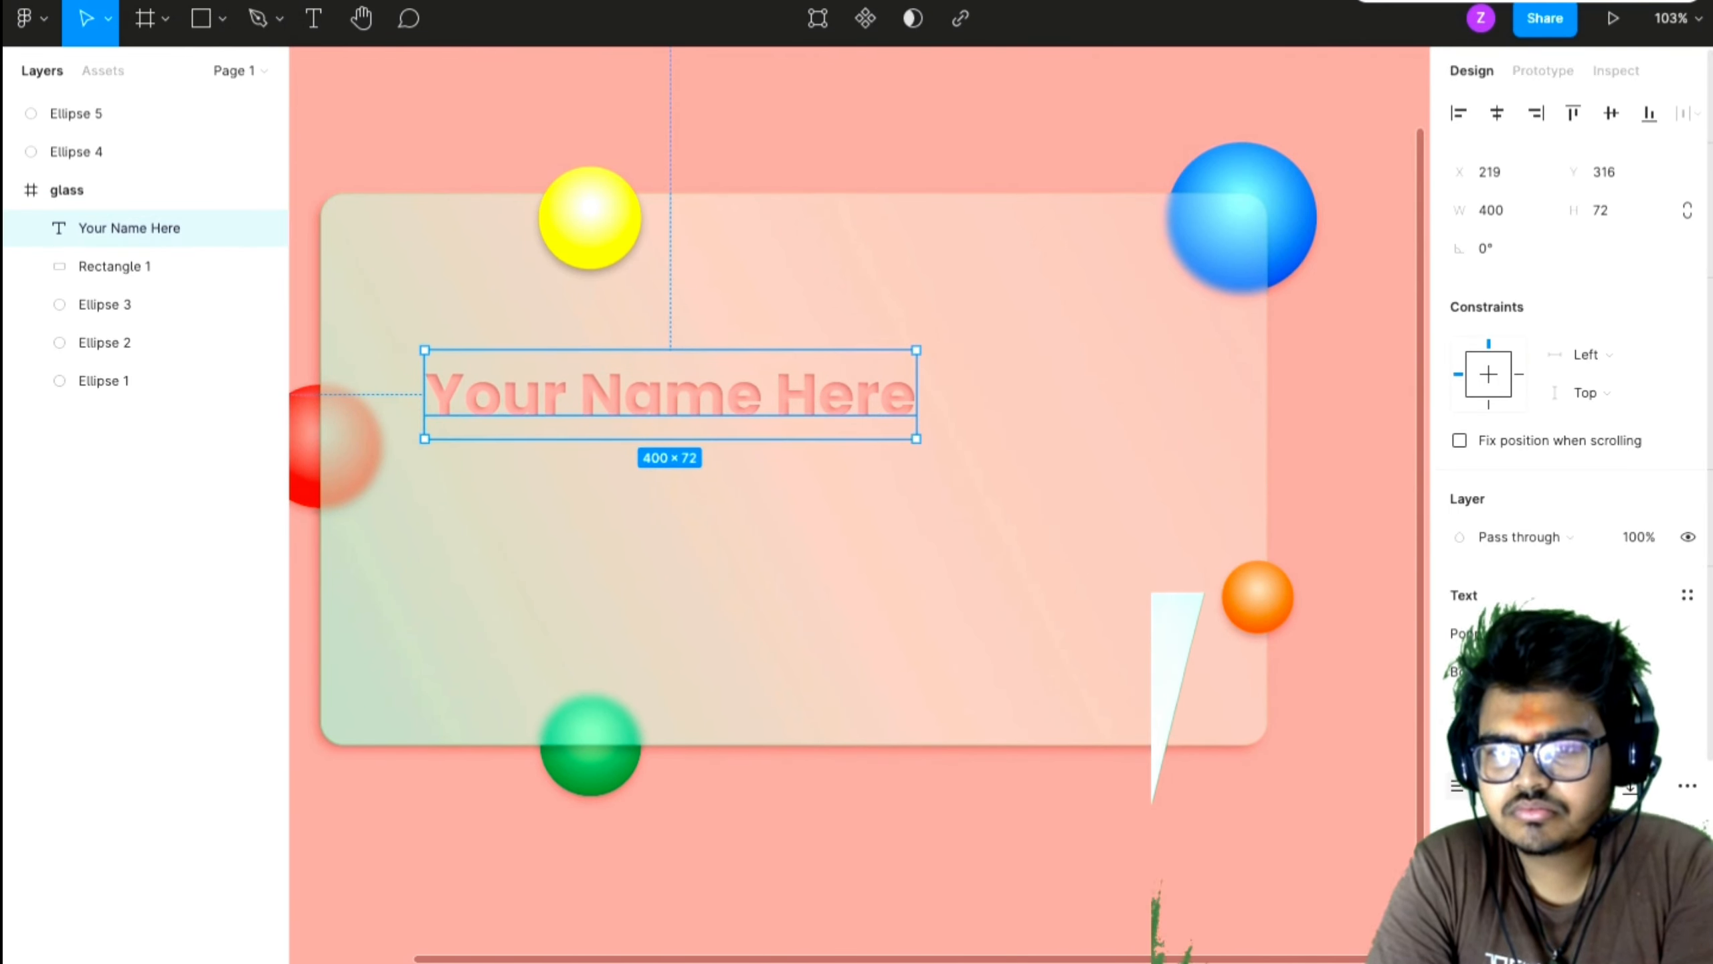
left_click(1517, 672)
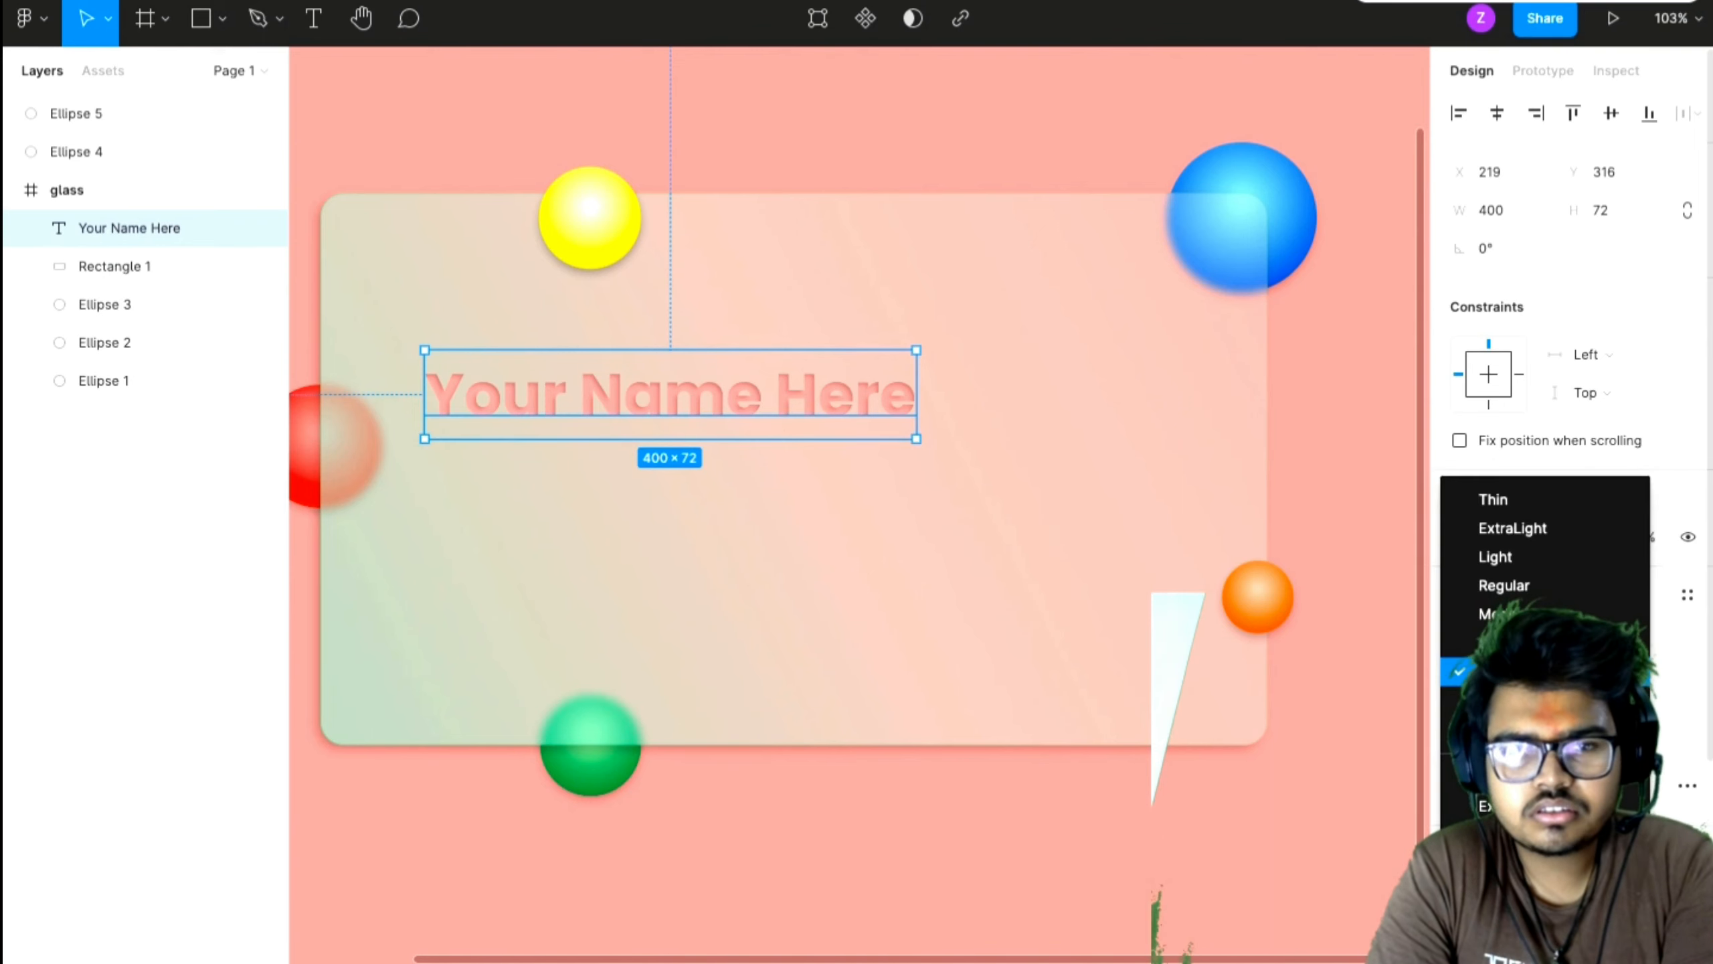
left_click(1518, 643)
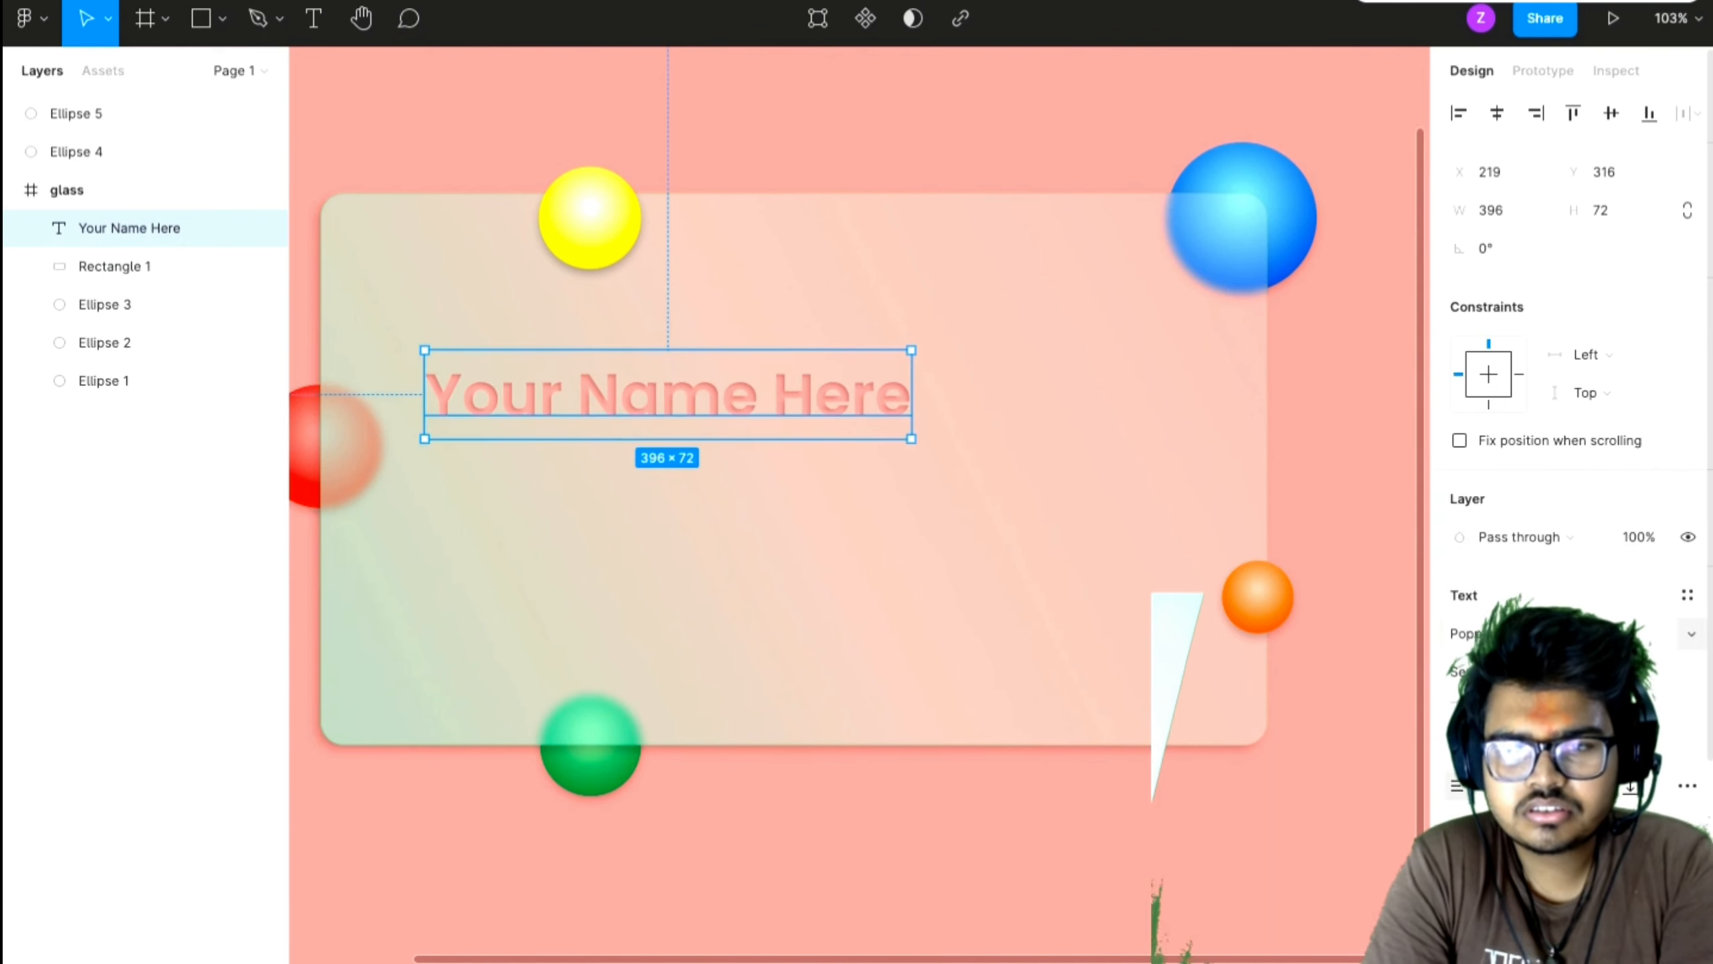
left_click(1517, 672)
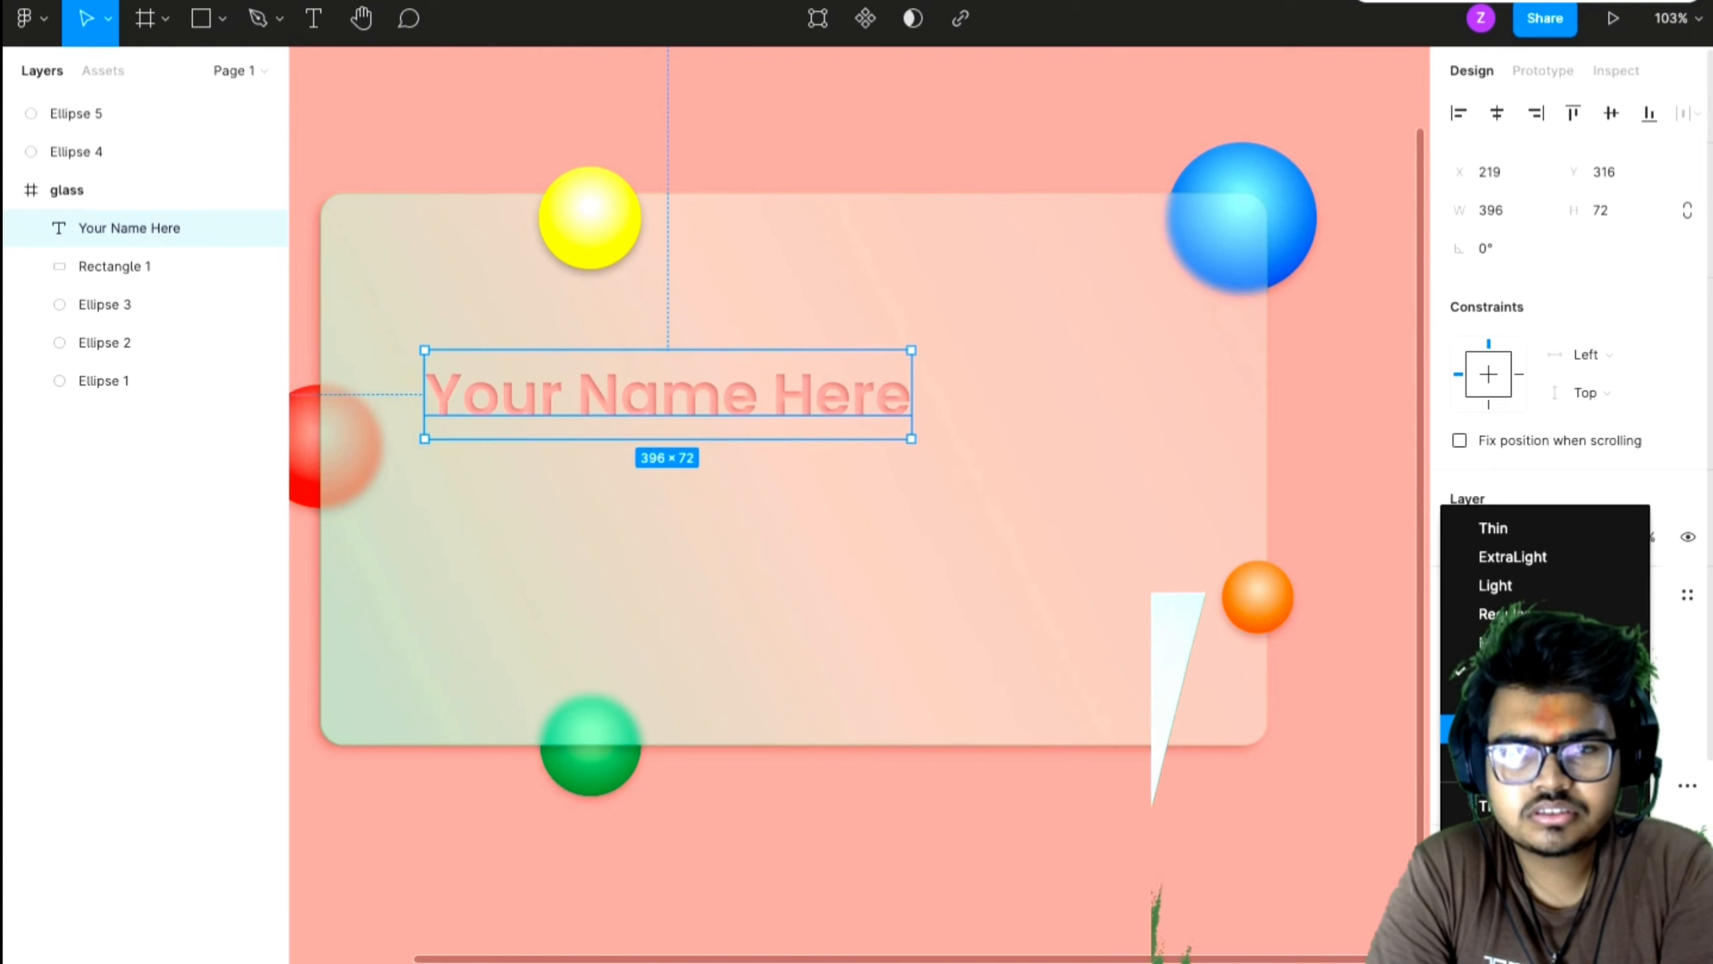
left_click(1518, 672)
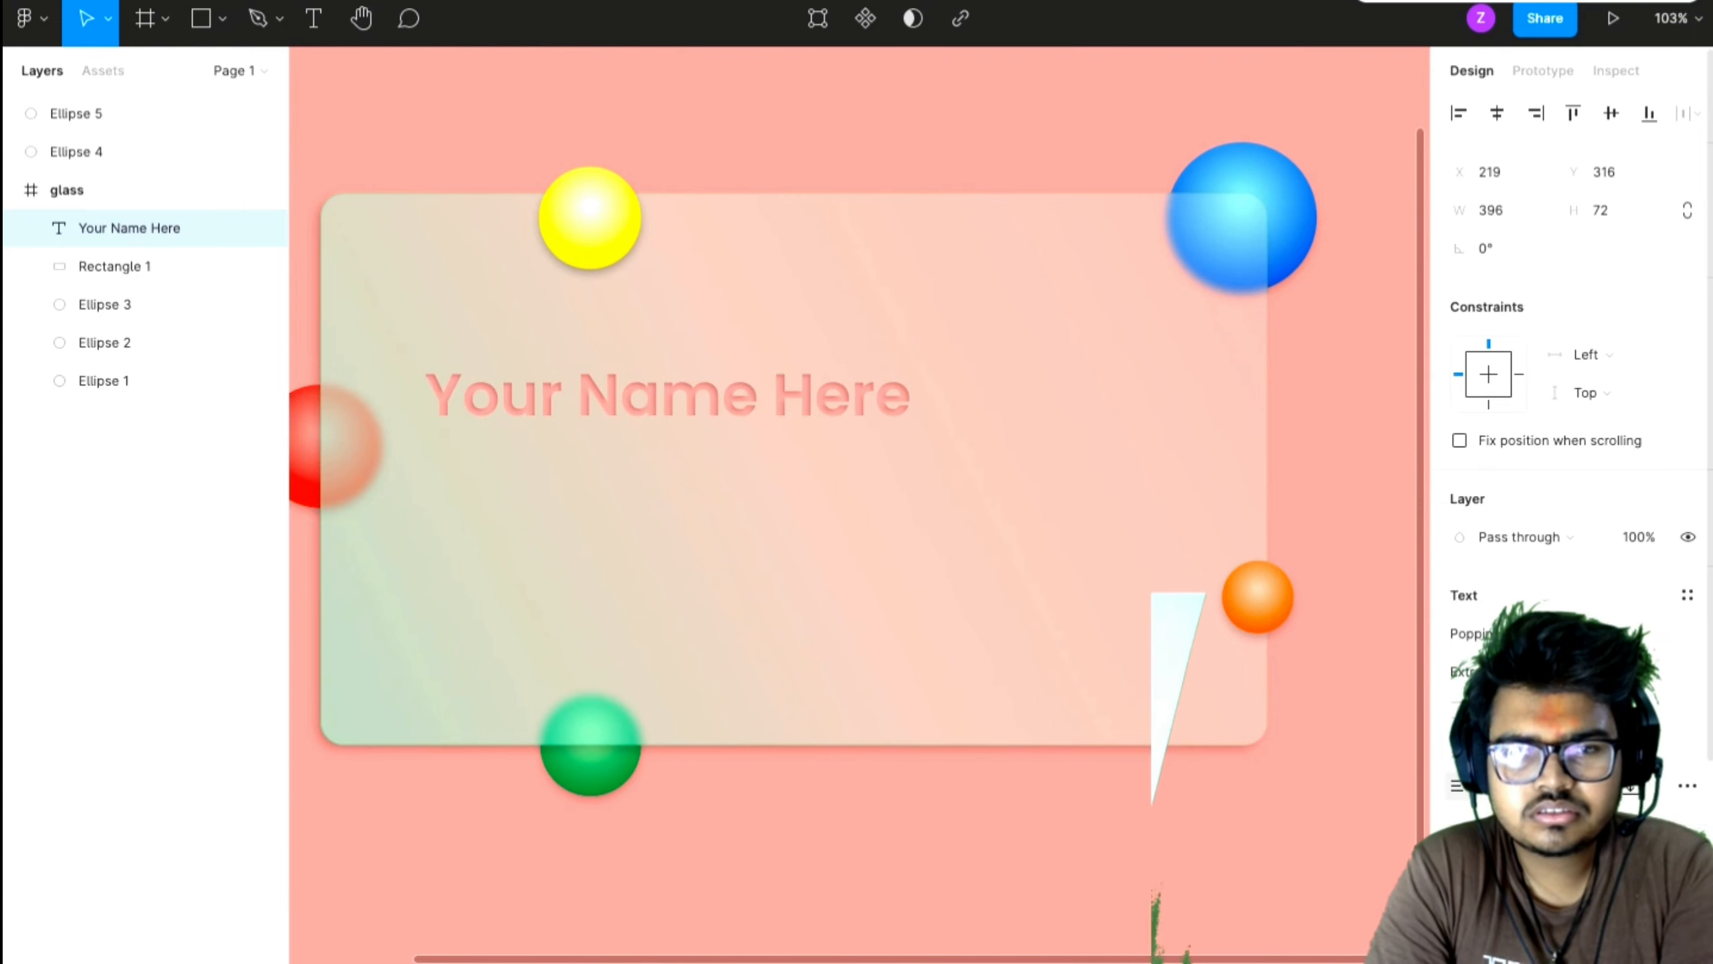
left_click(1264, 806)
- Lighten the name text's fill colour to FFC5C5
left_click(810, 394)
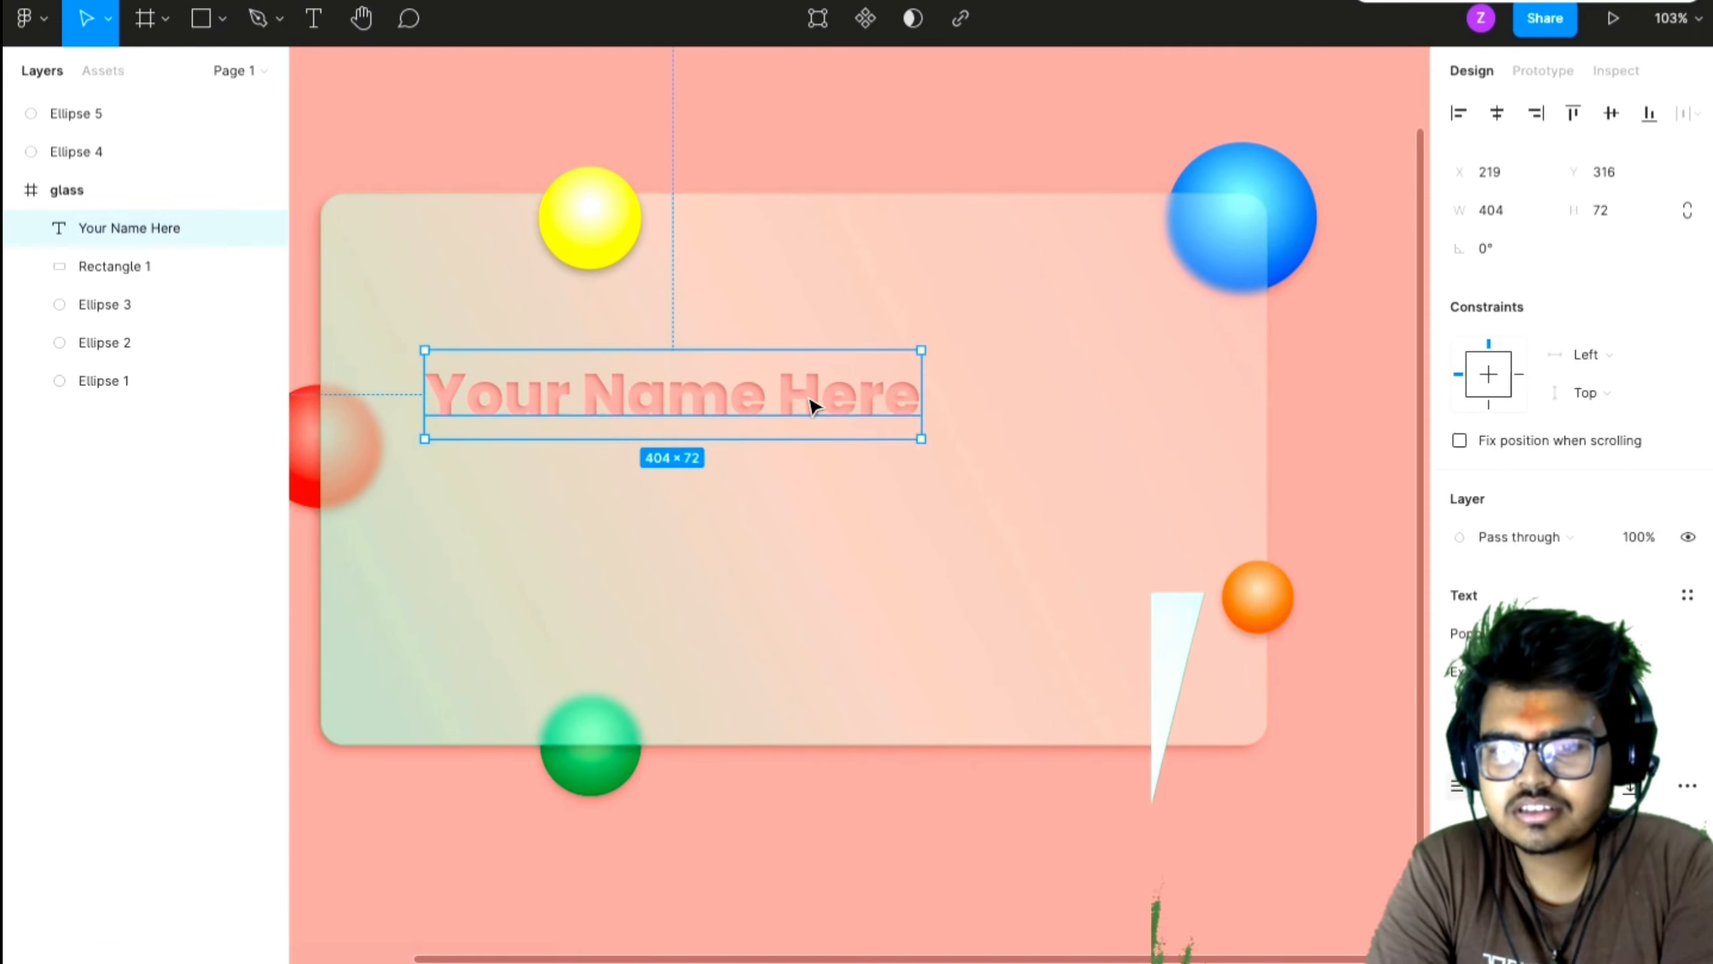
left_click(1459, 891)
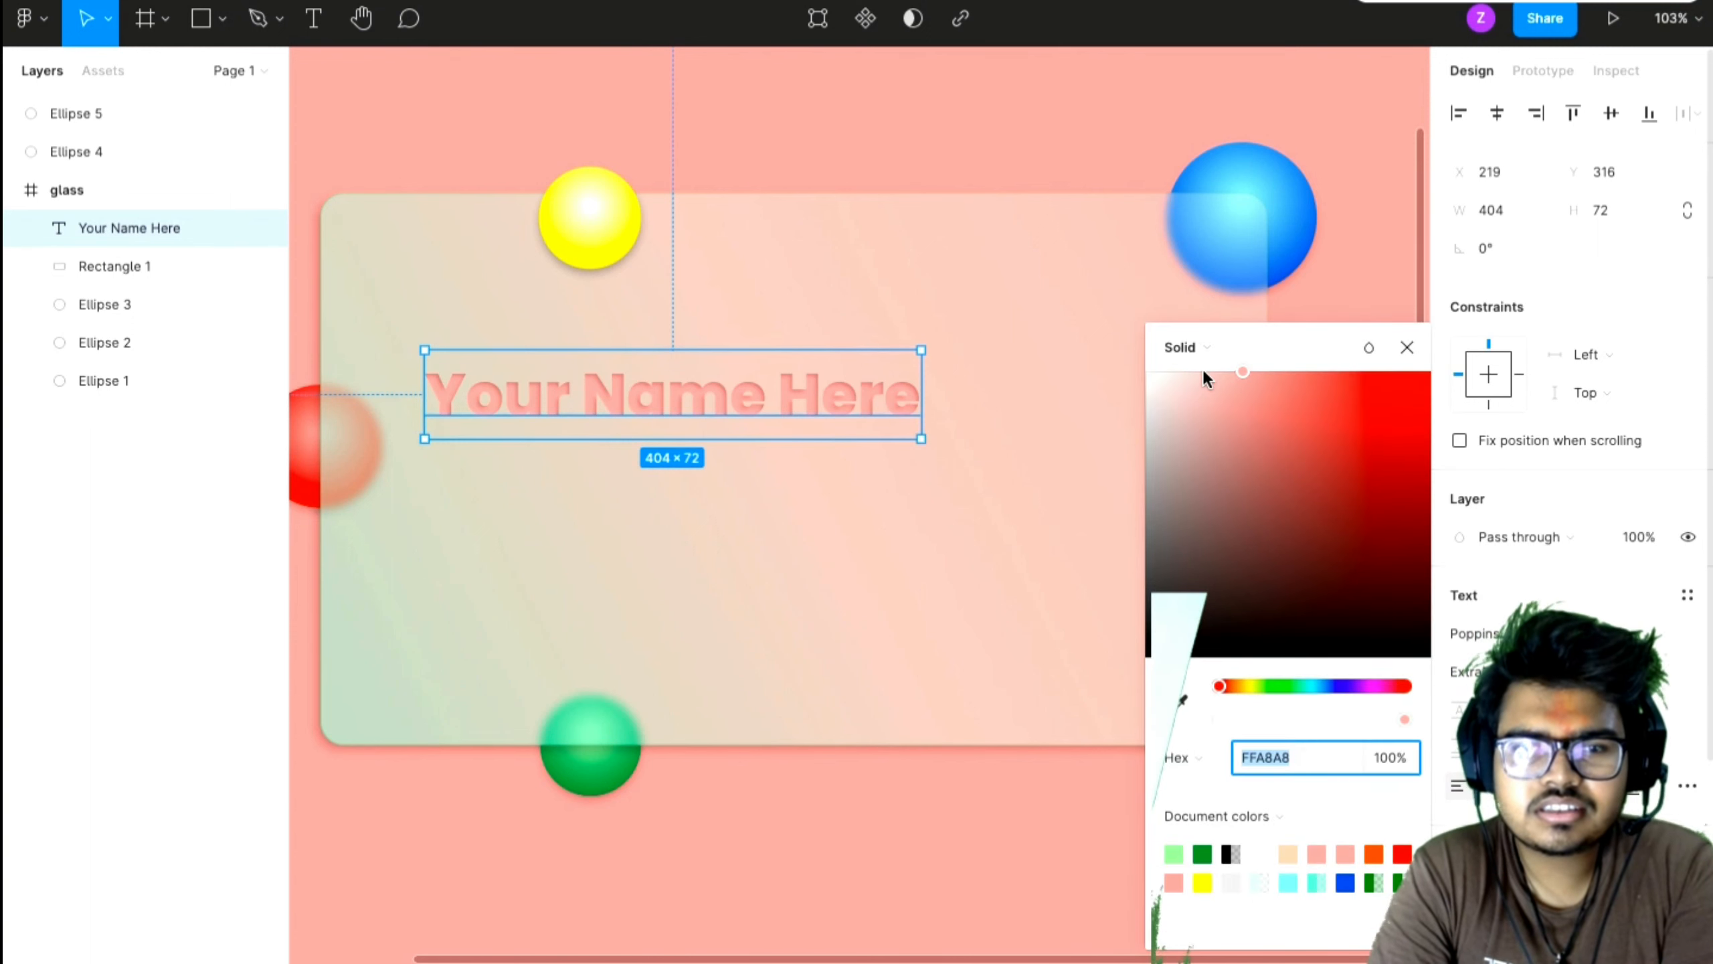
mouse_move(1202, 373)
left_mouse_down()
mouse_move(1199, 358)
mouse_move(1255, 368)
mouse_move(1200, 383)
mouse_move(1211, 372)
left_mouse_up()
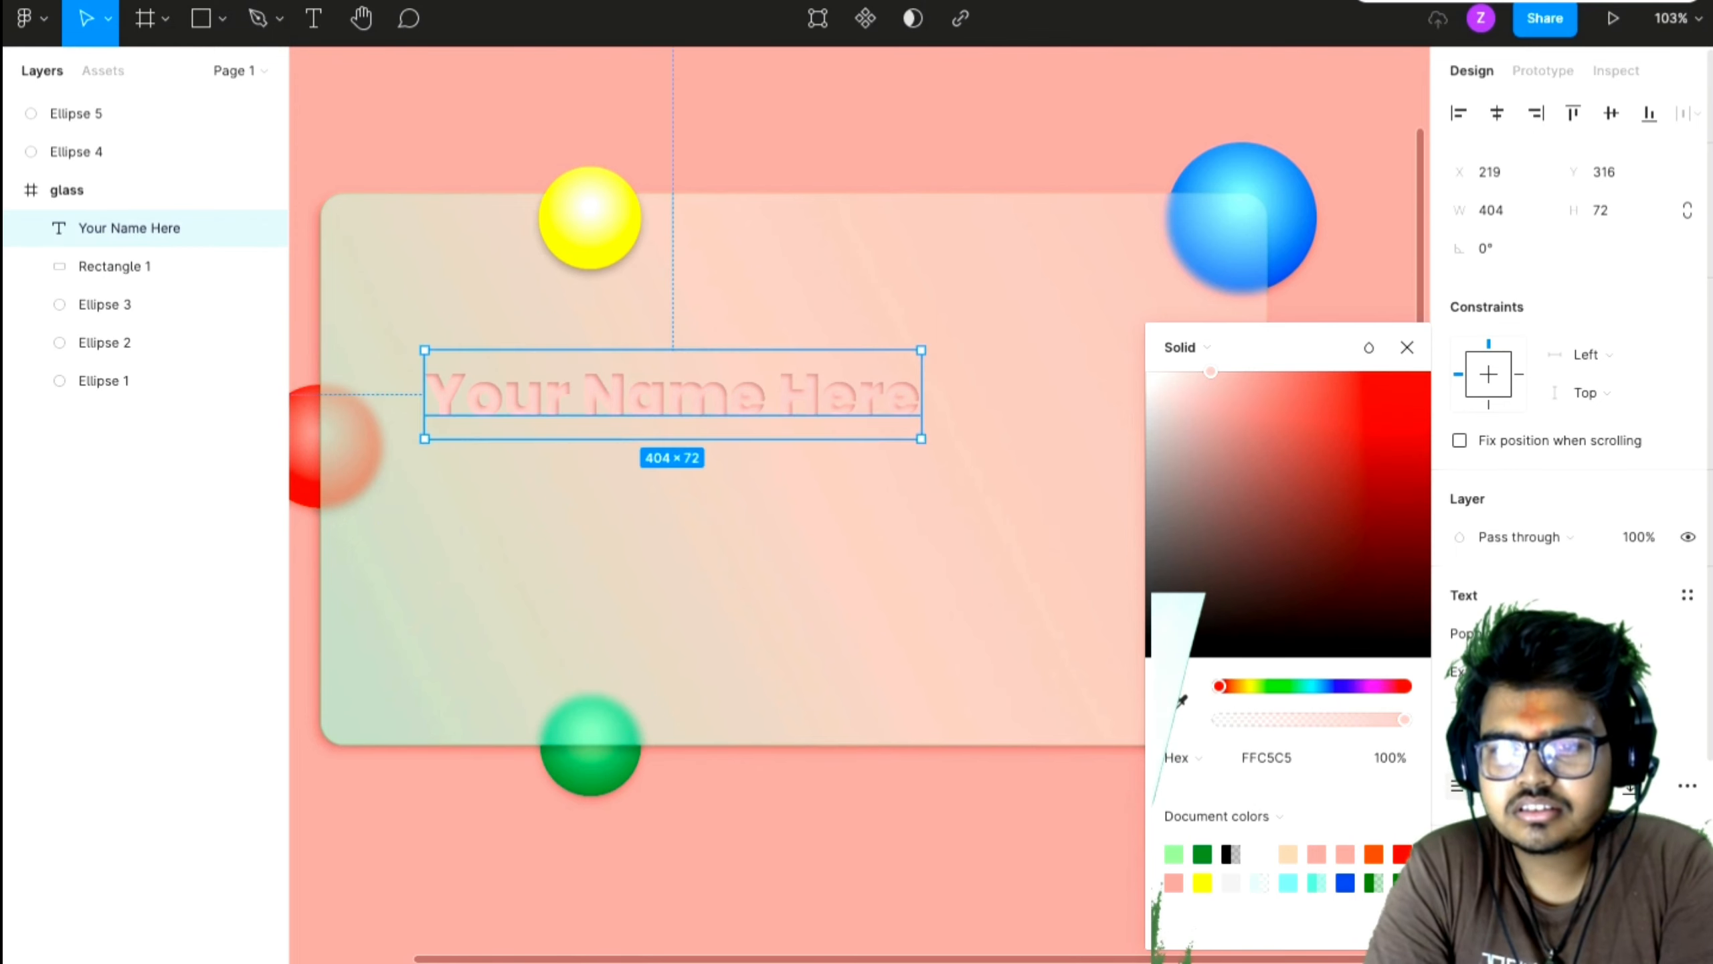
- Set the blur of the name text's existing inner shadow to 5 and change the text weight to Bold
scroll(1571, 405, "down", 4)
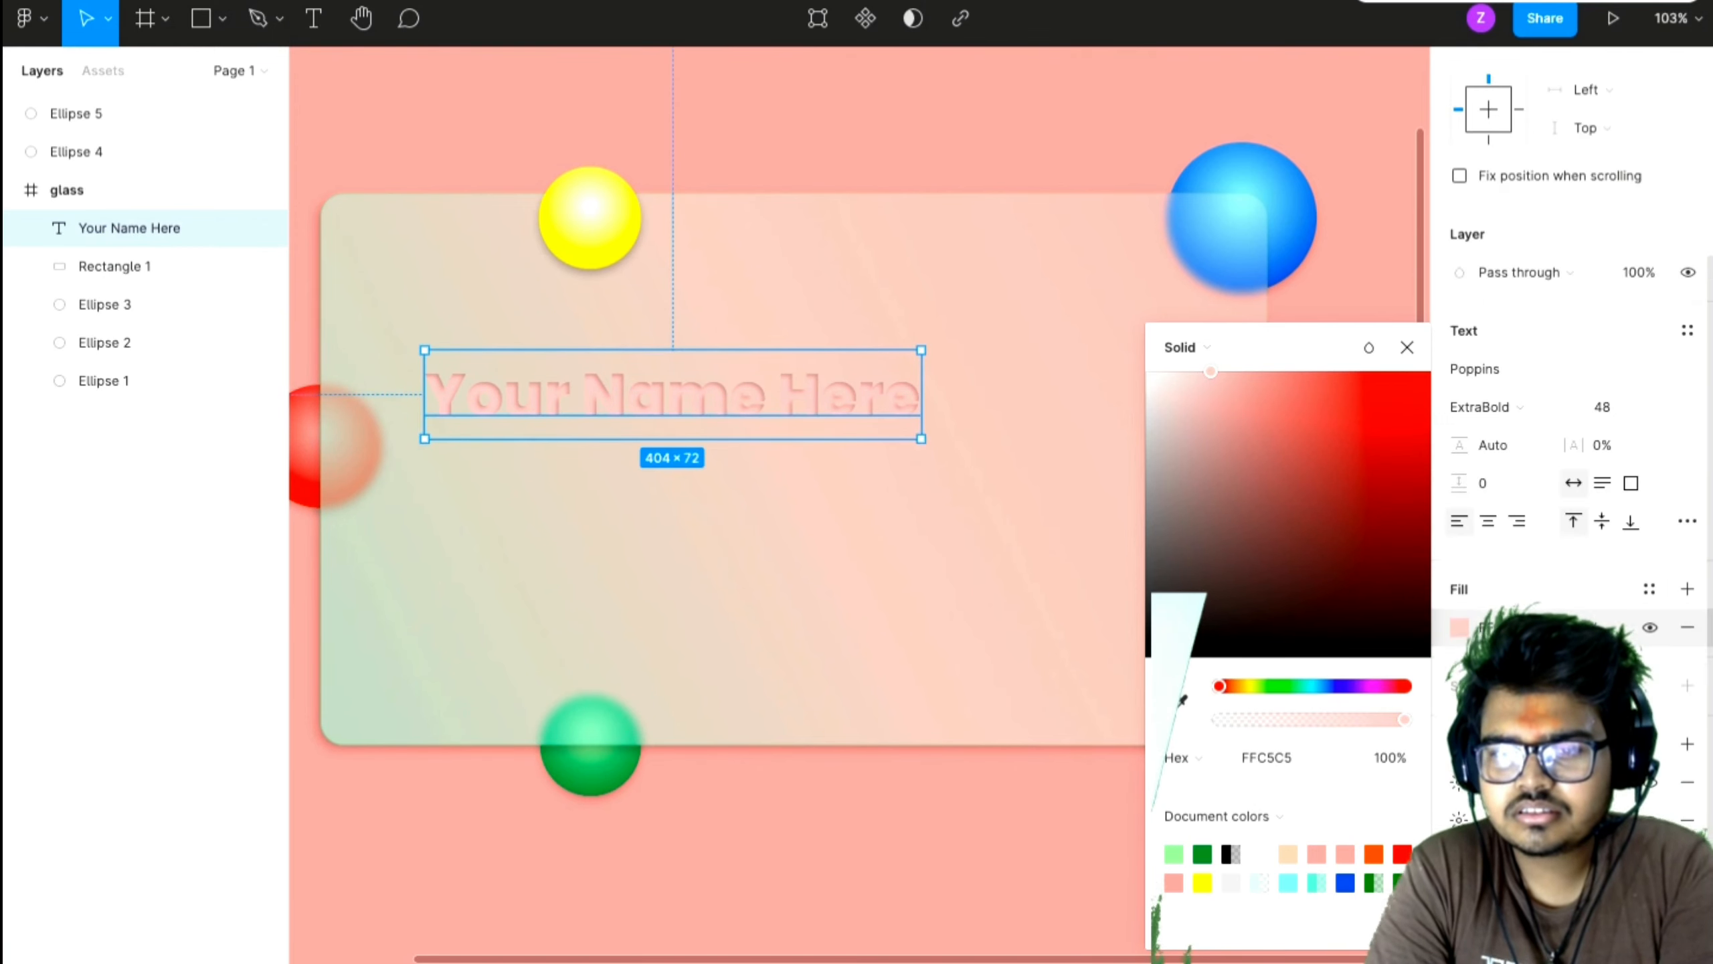
left_click(1459, 818)
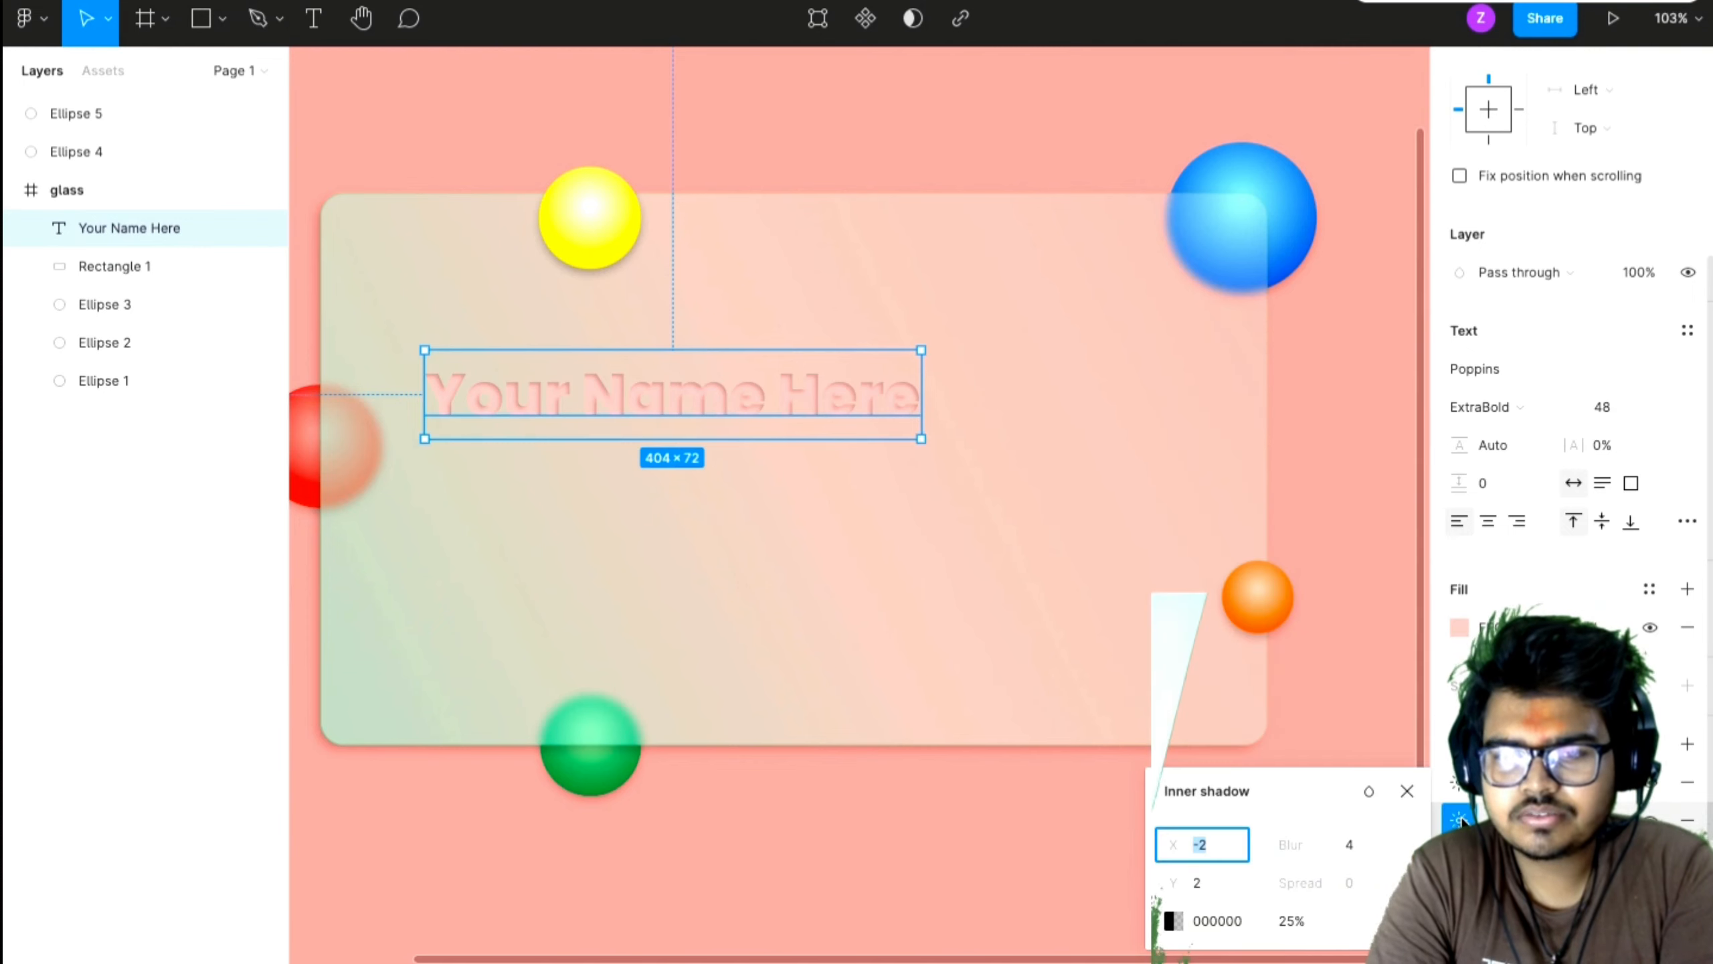
left_click_drag(1295, 852, 1337, 860)
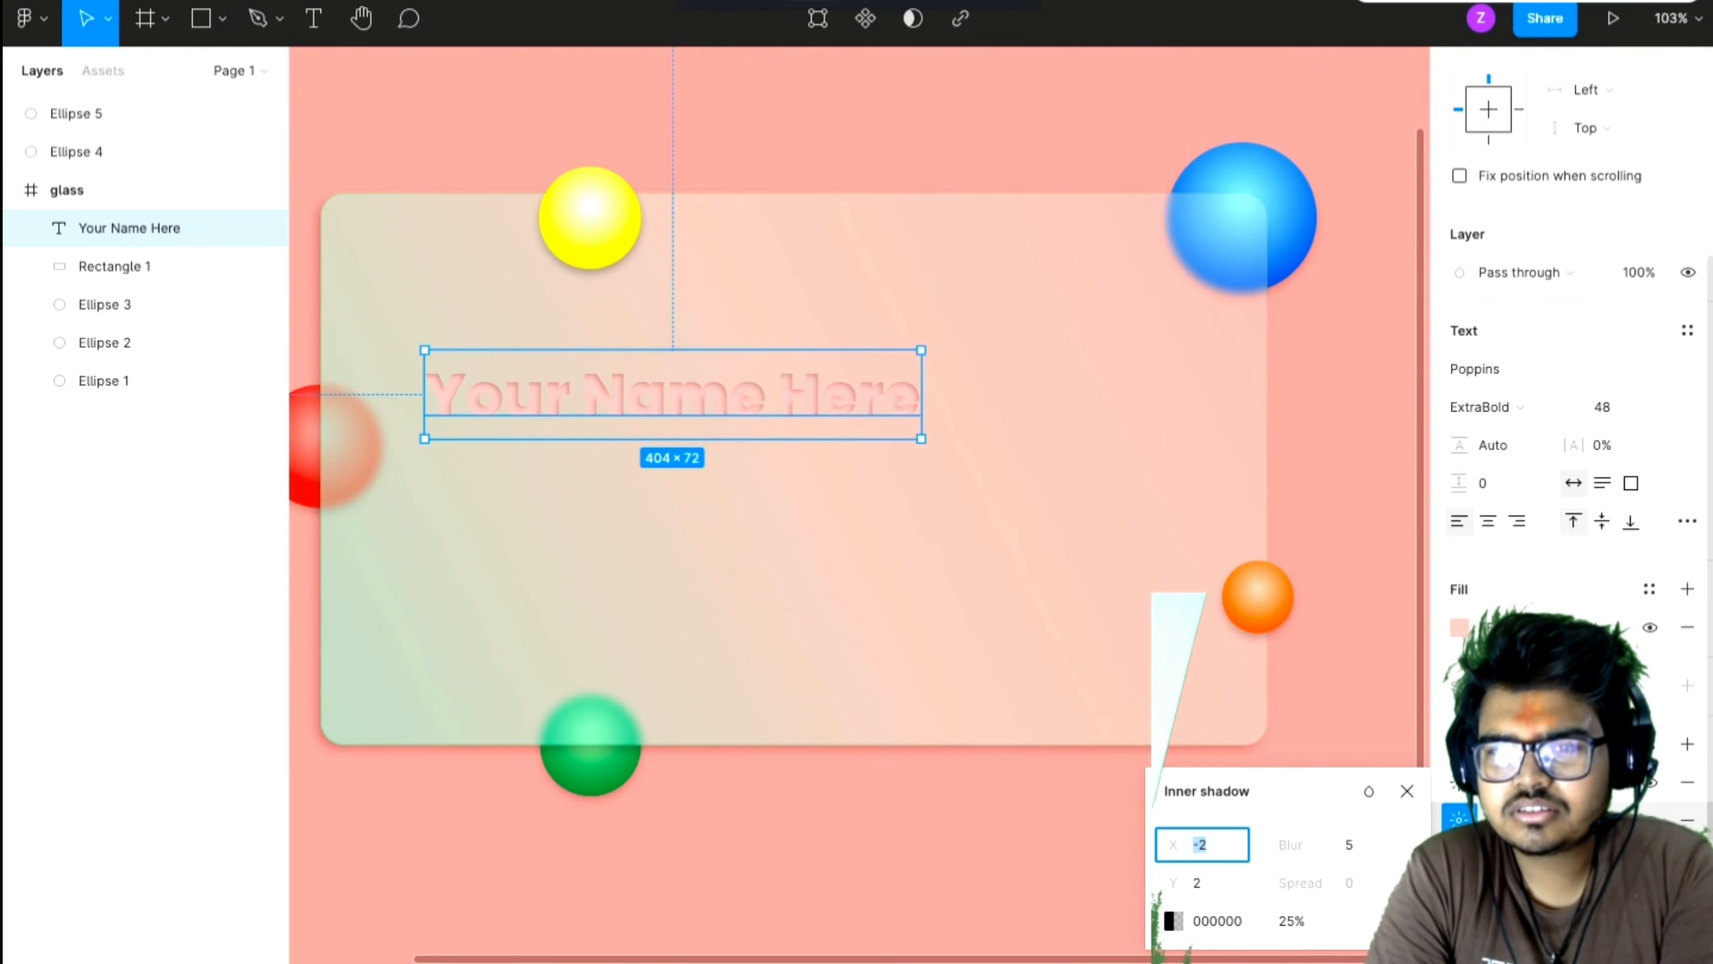
left_click(1500, 405)
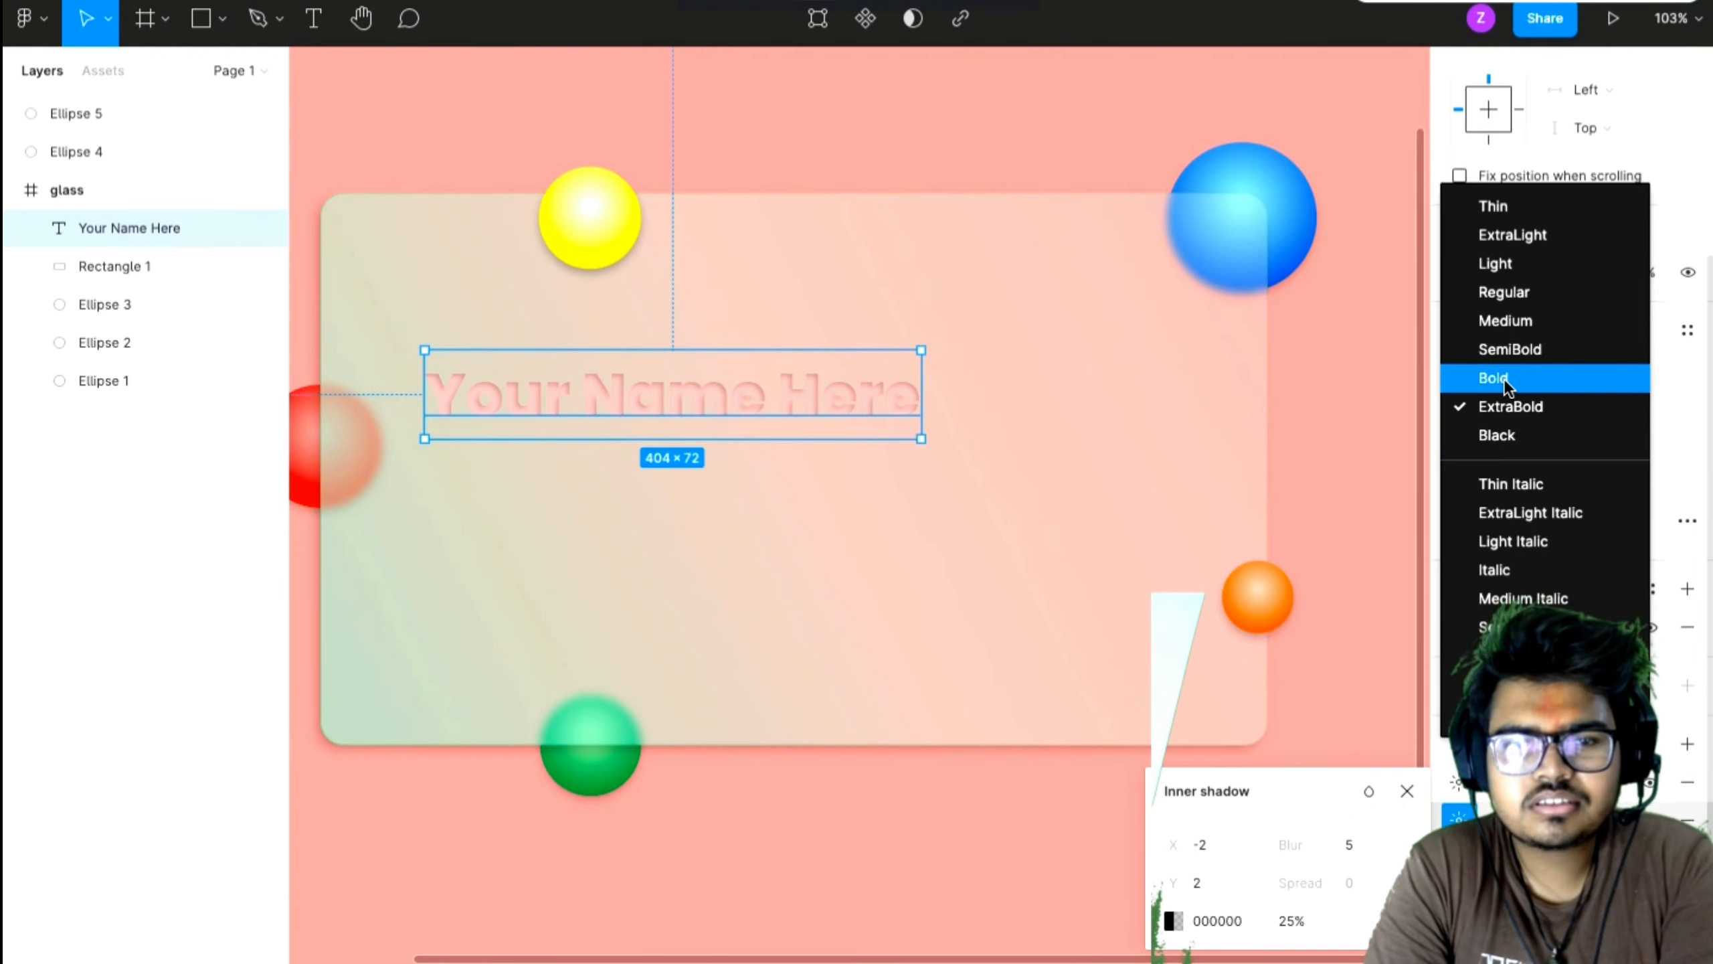
left_click(1504, 378)
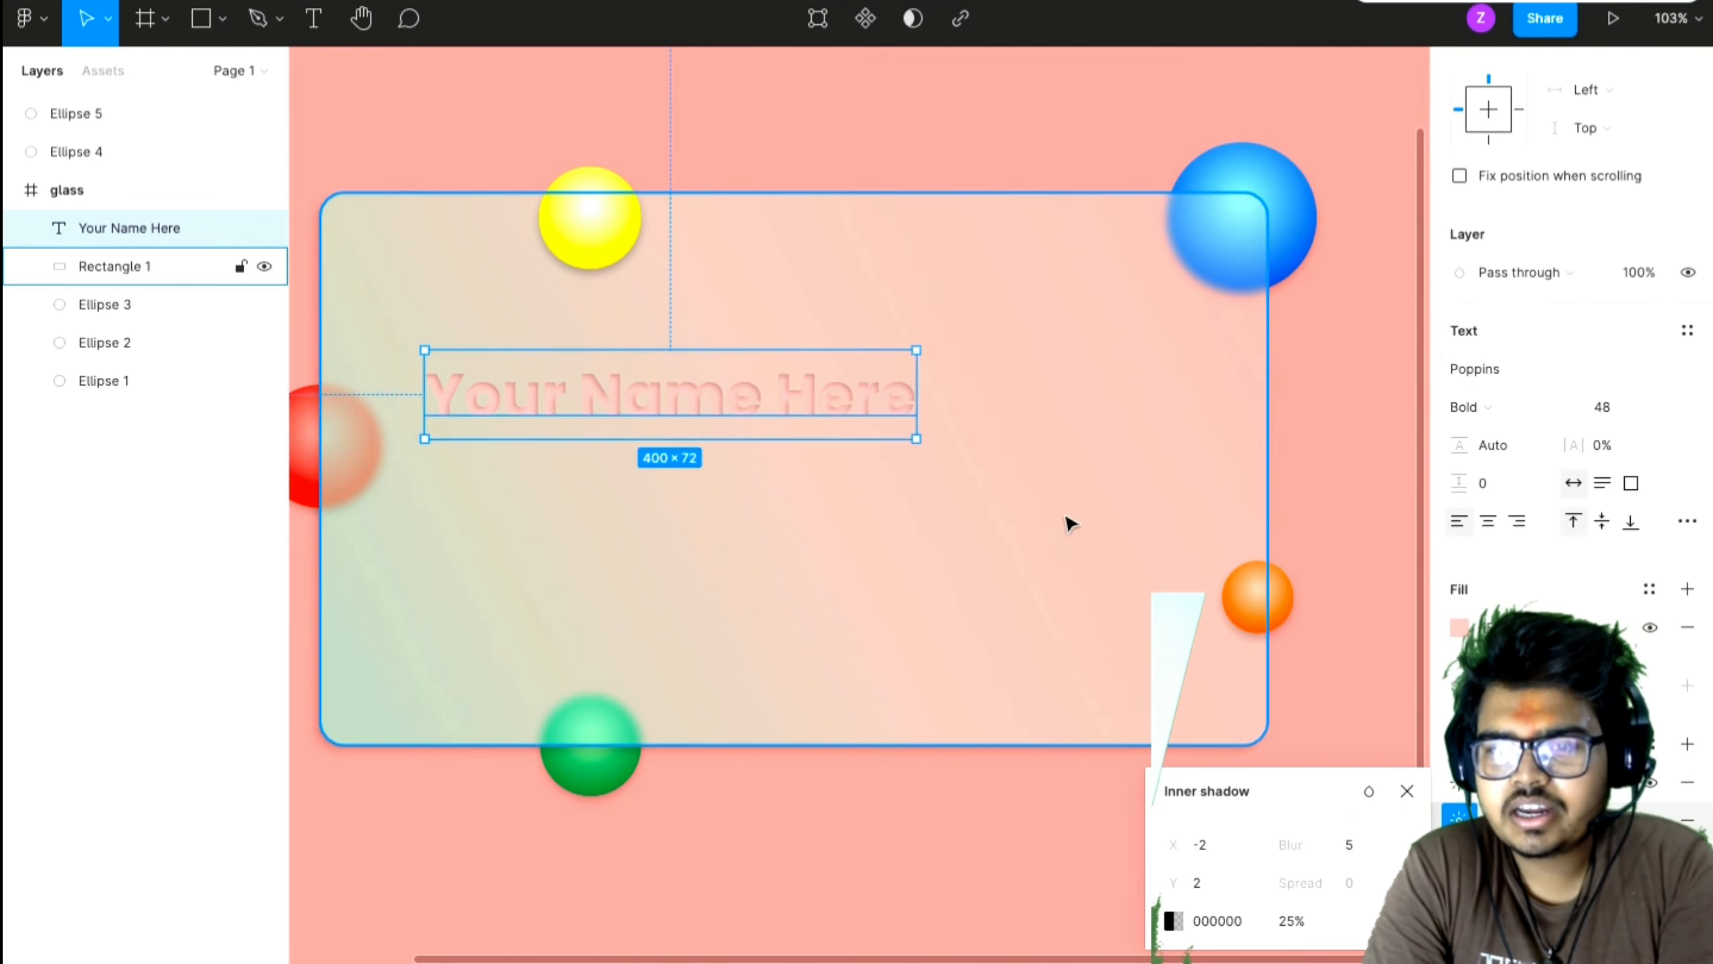
- Add another inner shadow to the name text with the light grey colour EBEBEB
left_click(1687, 744)
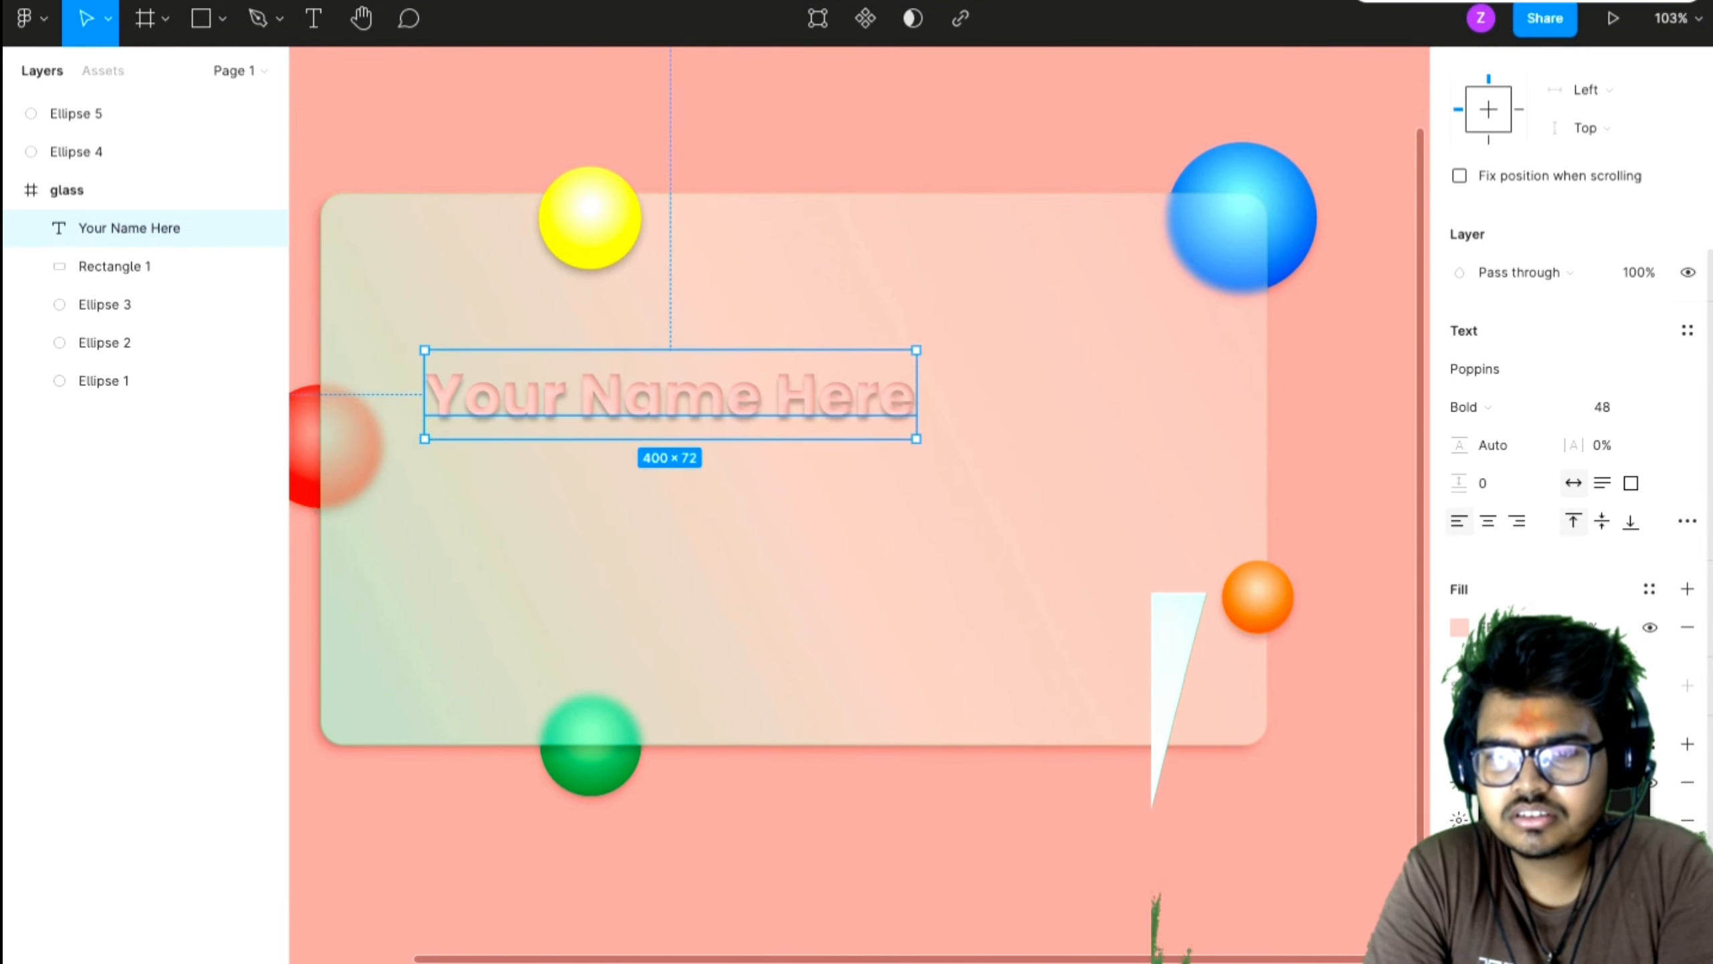
left_click(1457, 782)
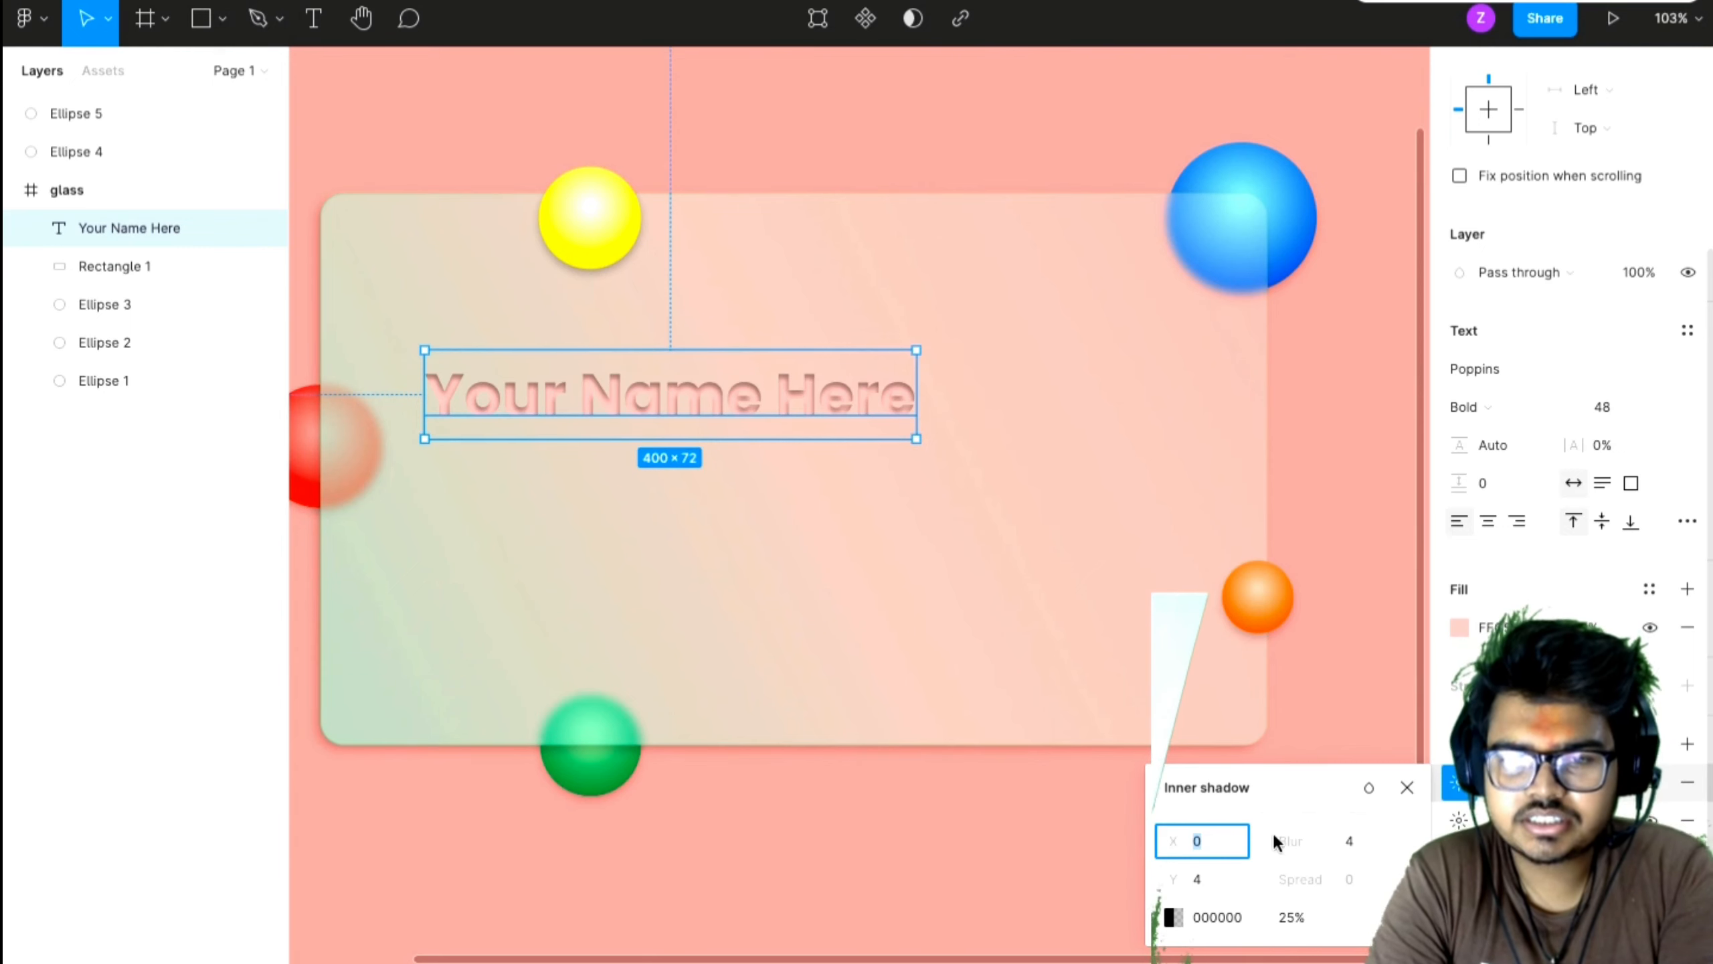
left_click(1172, 916)
left_click_drag(867, 432, 825, 399)
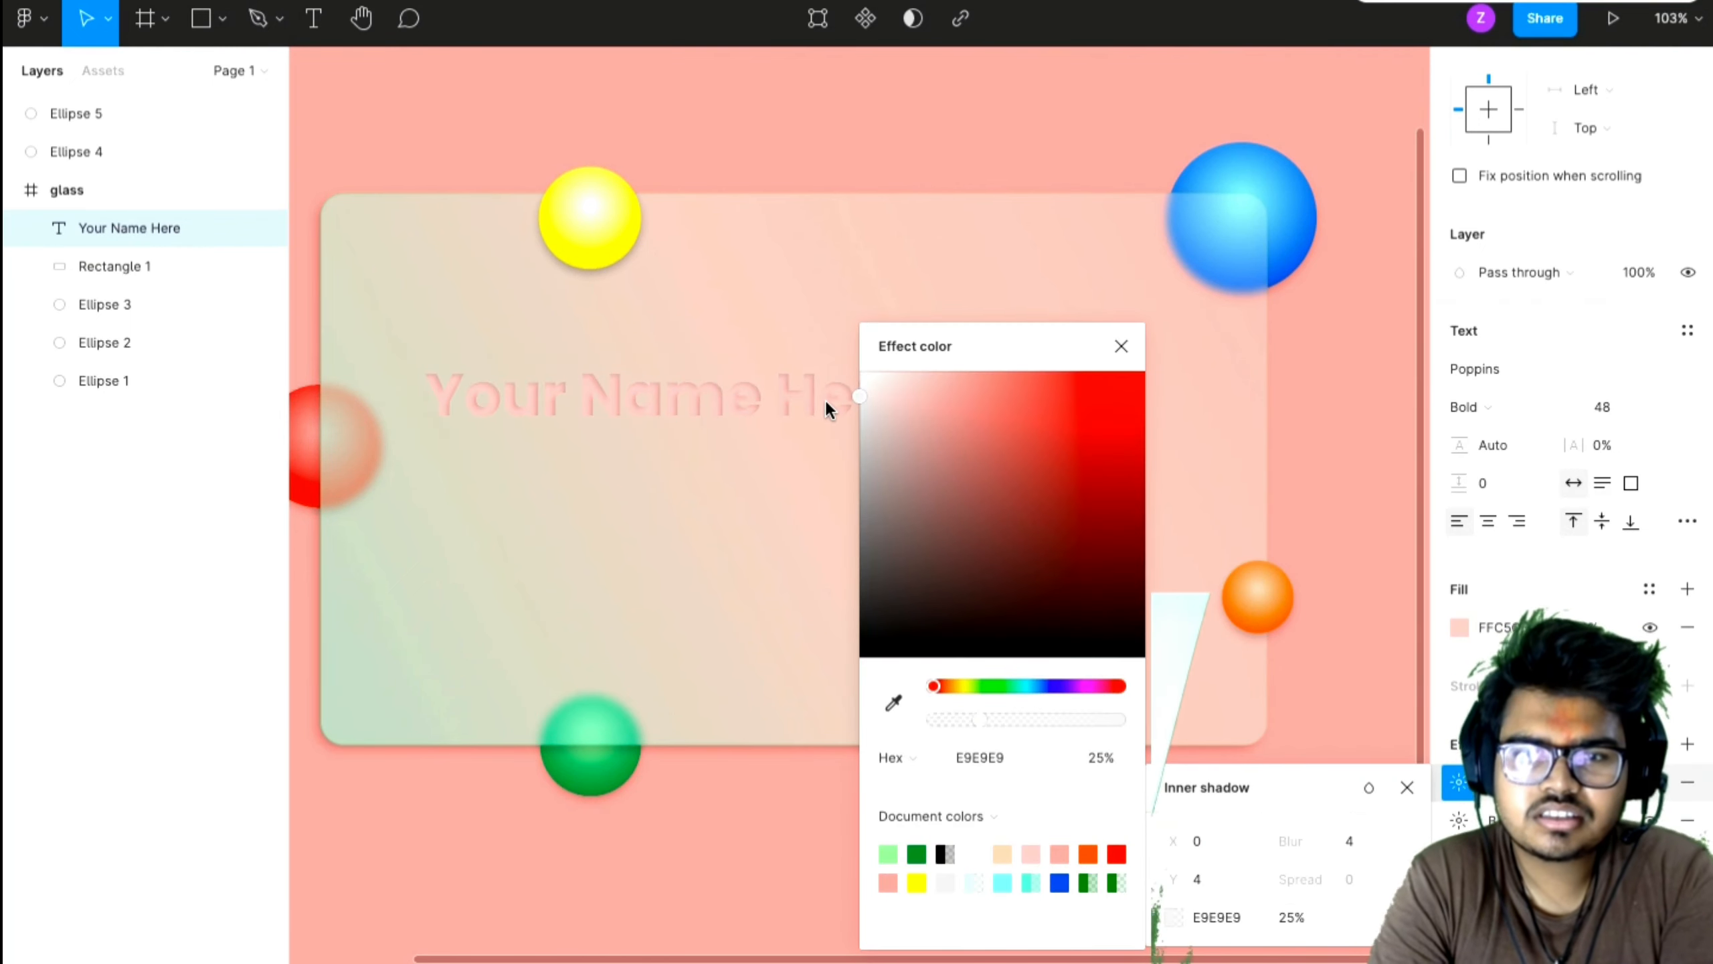
left_click(1121, 345)
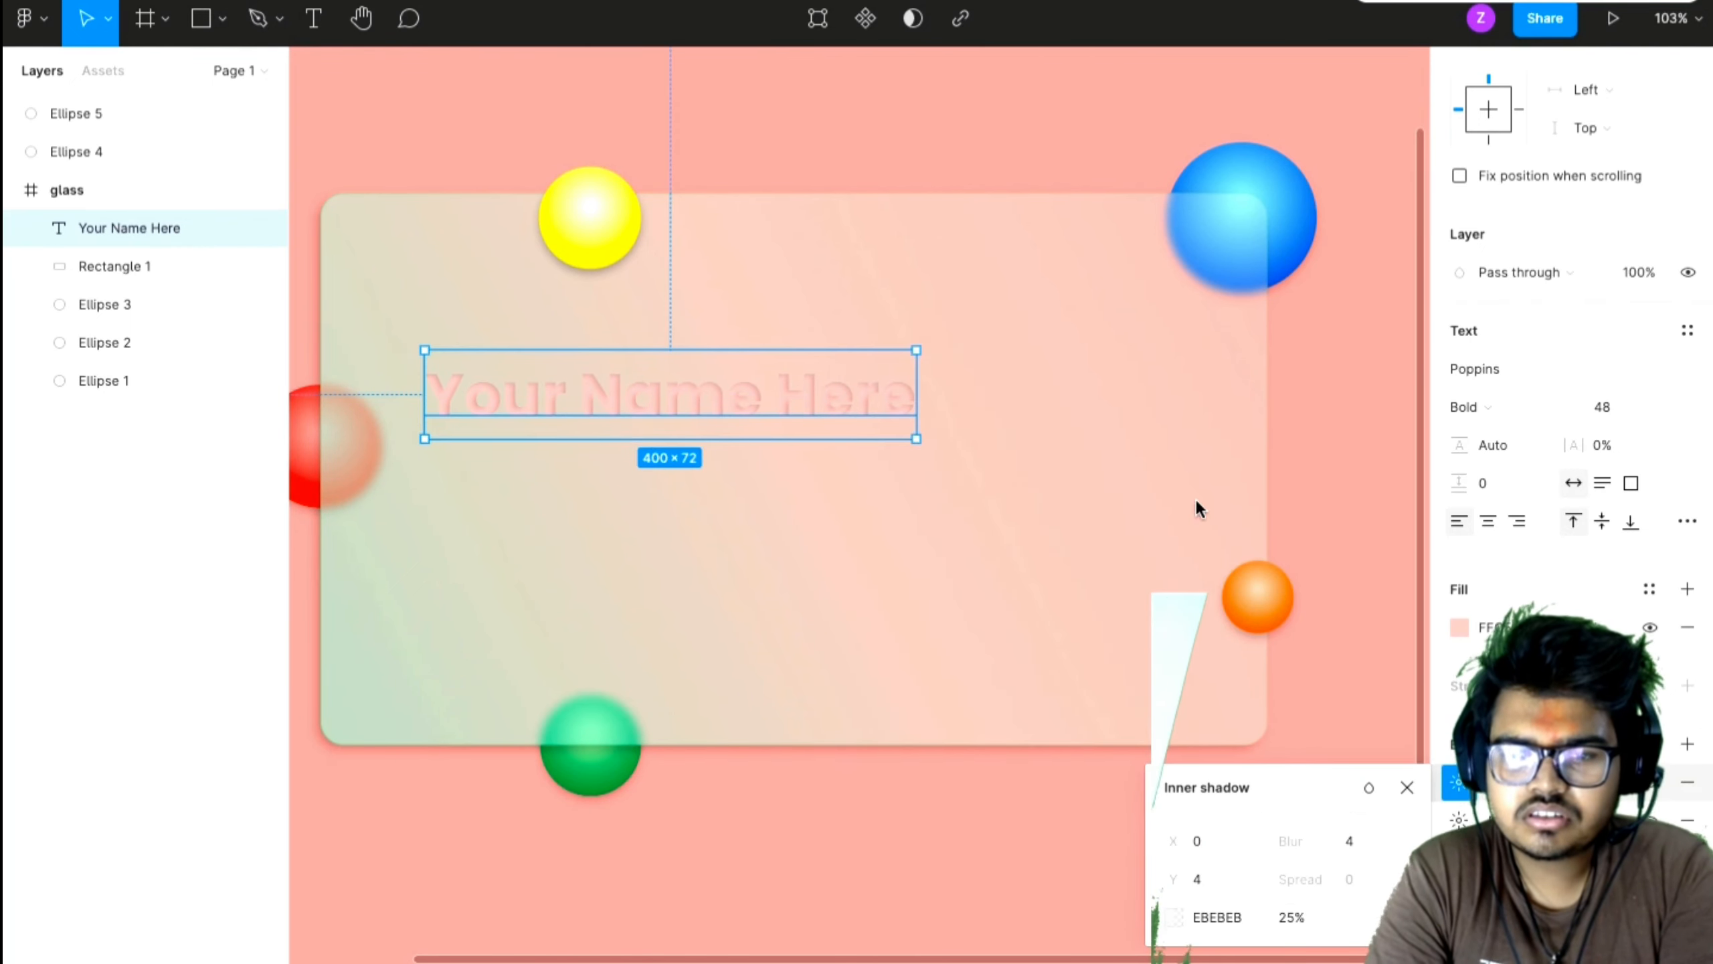
- Offset the name text's light grey inner shadow to X 2 and Y -2
left_click(1191, 840)
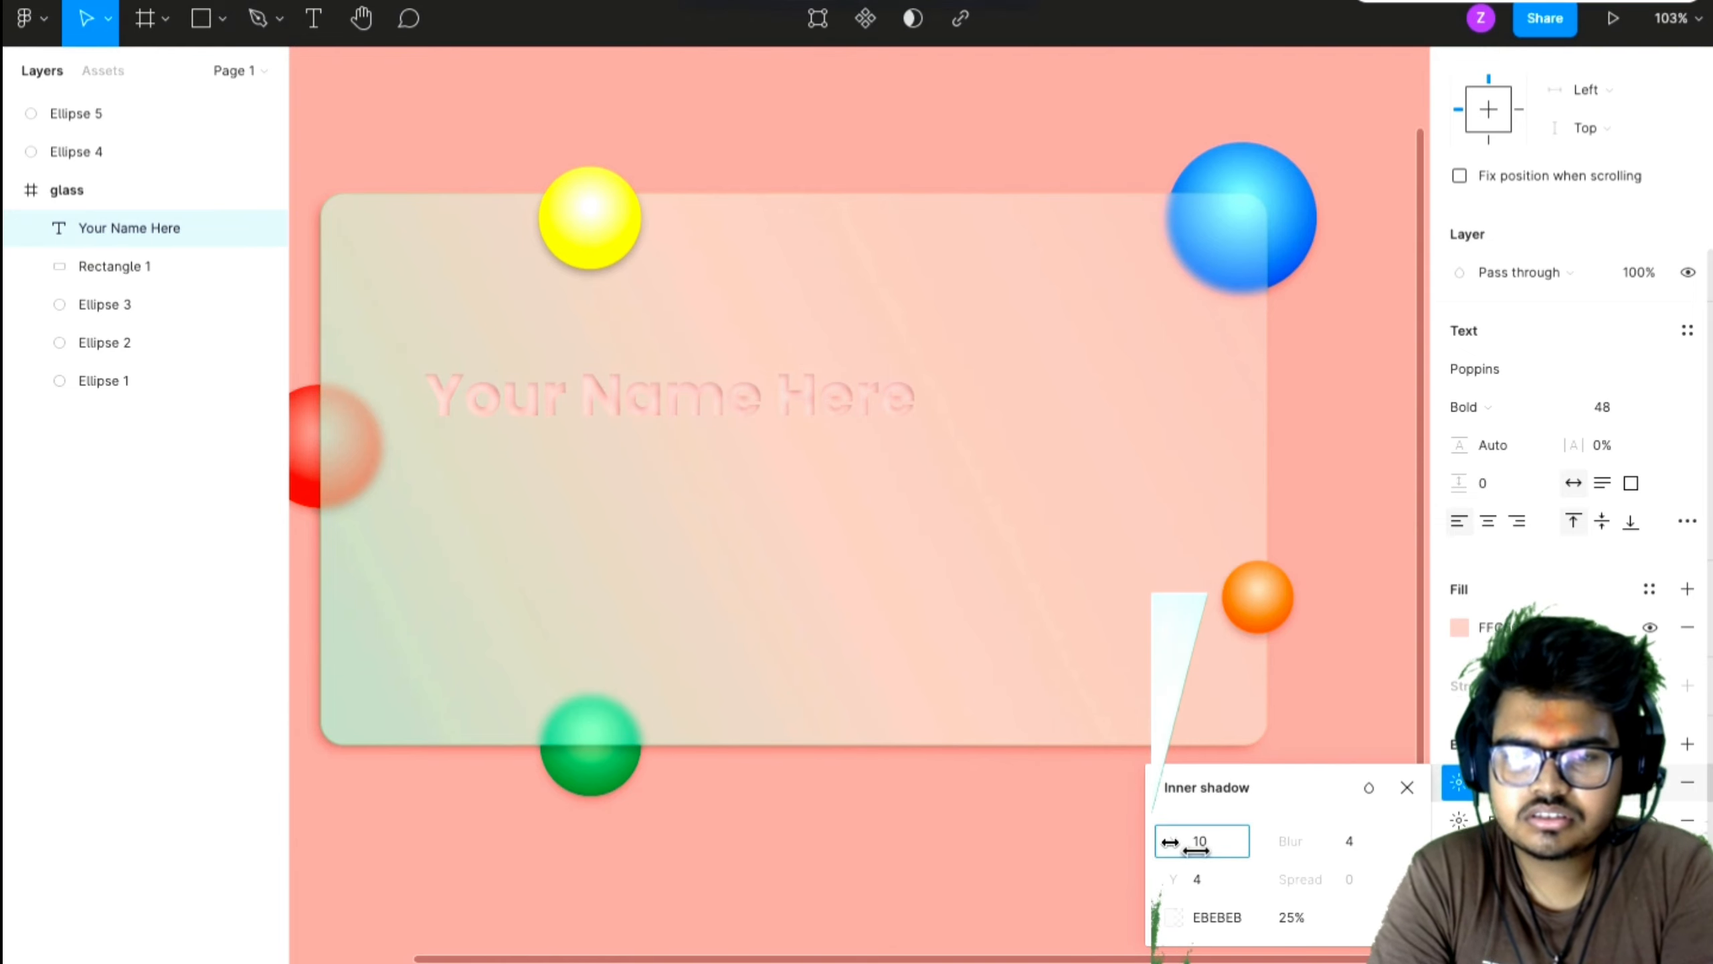
type("2")
key("Return")
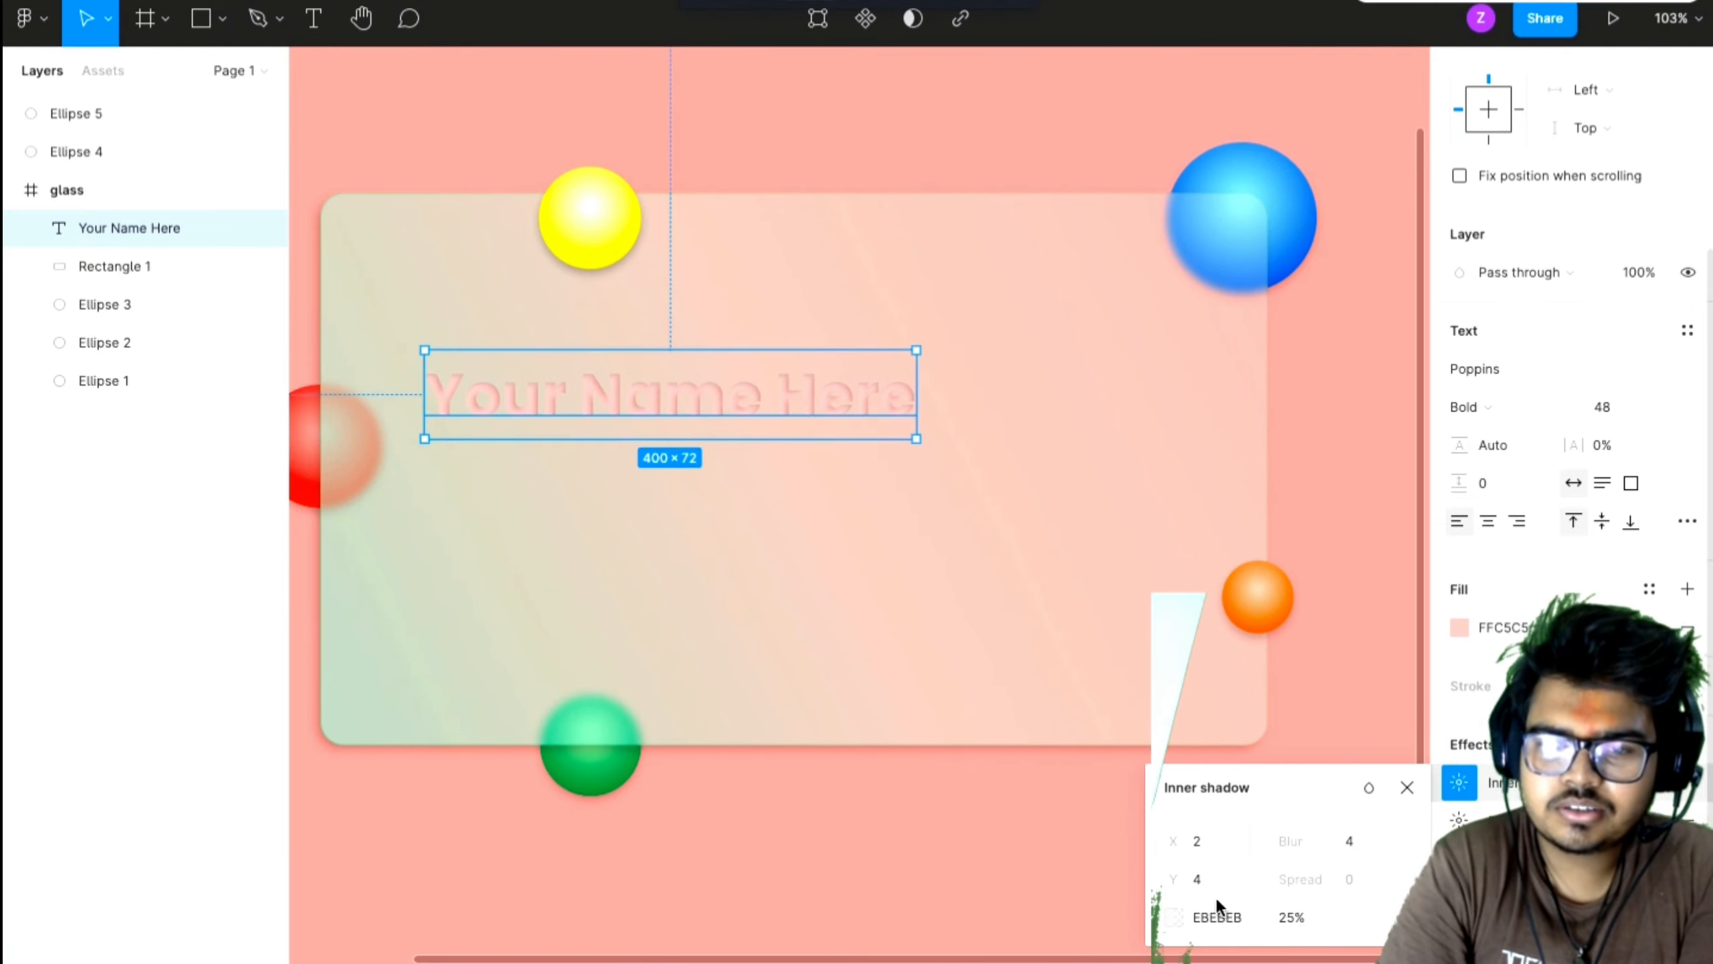
left_click(1205, 877)
type("-2")
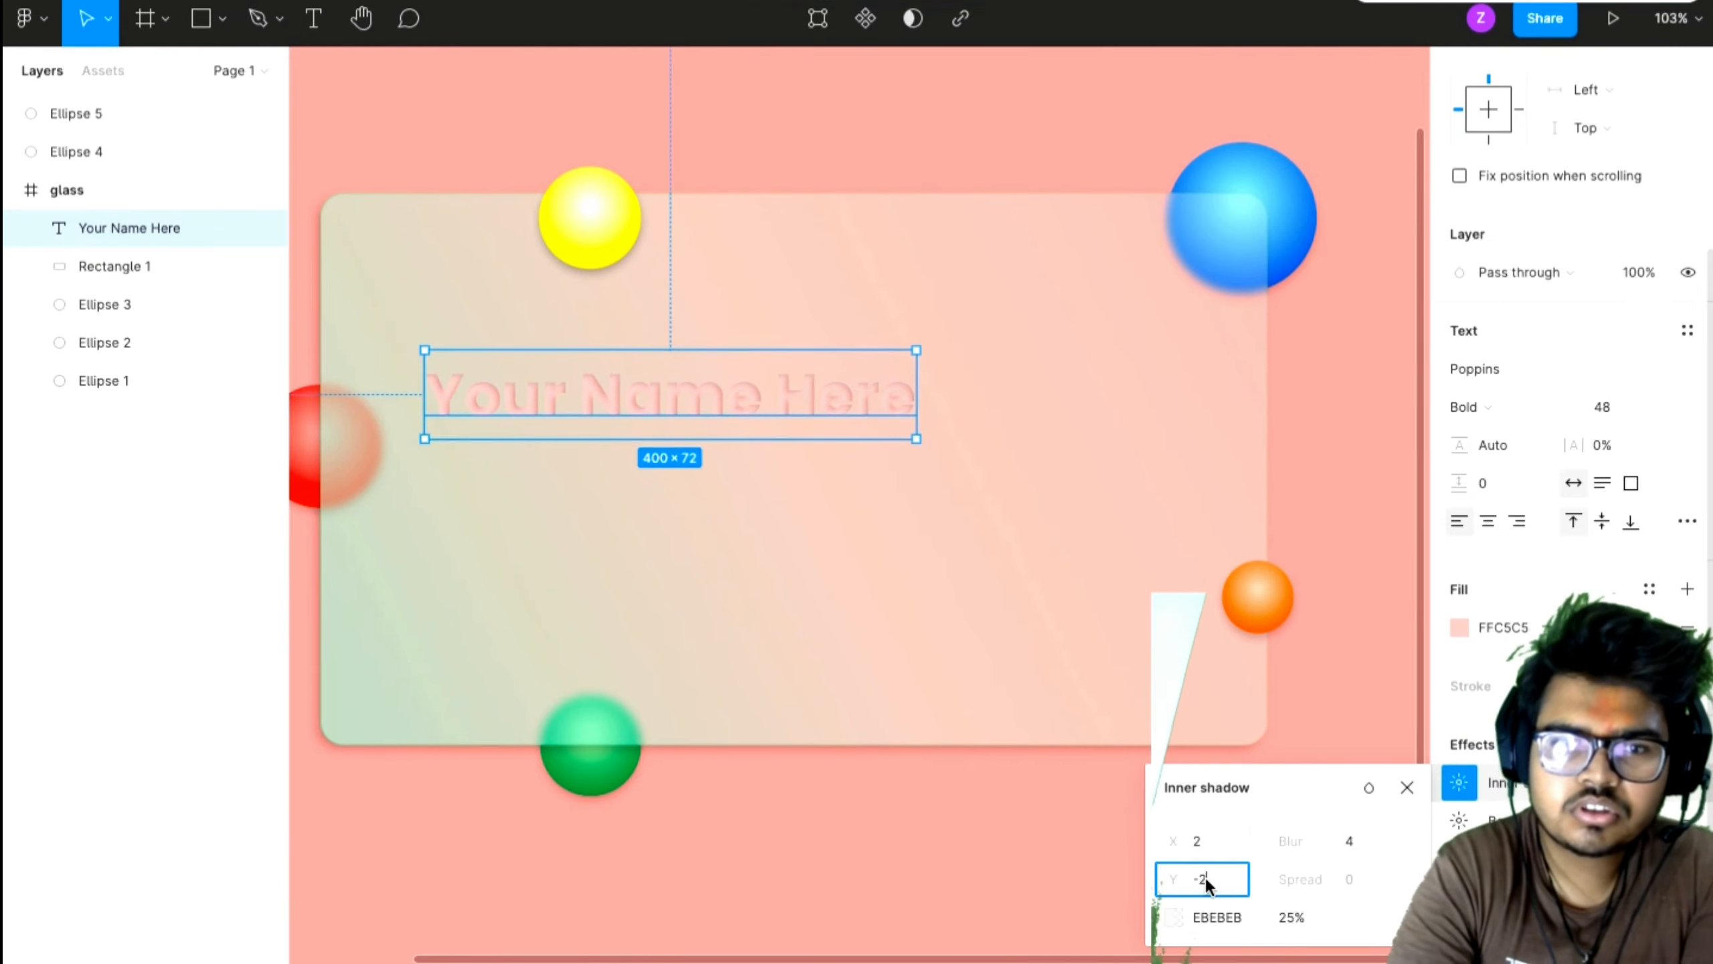
key("Return")
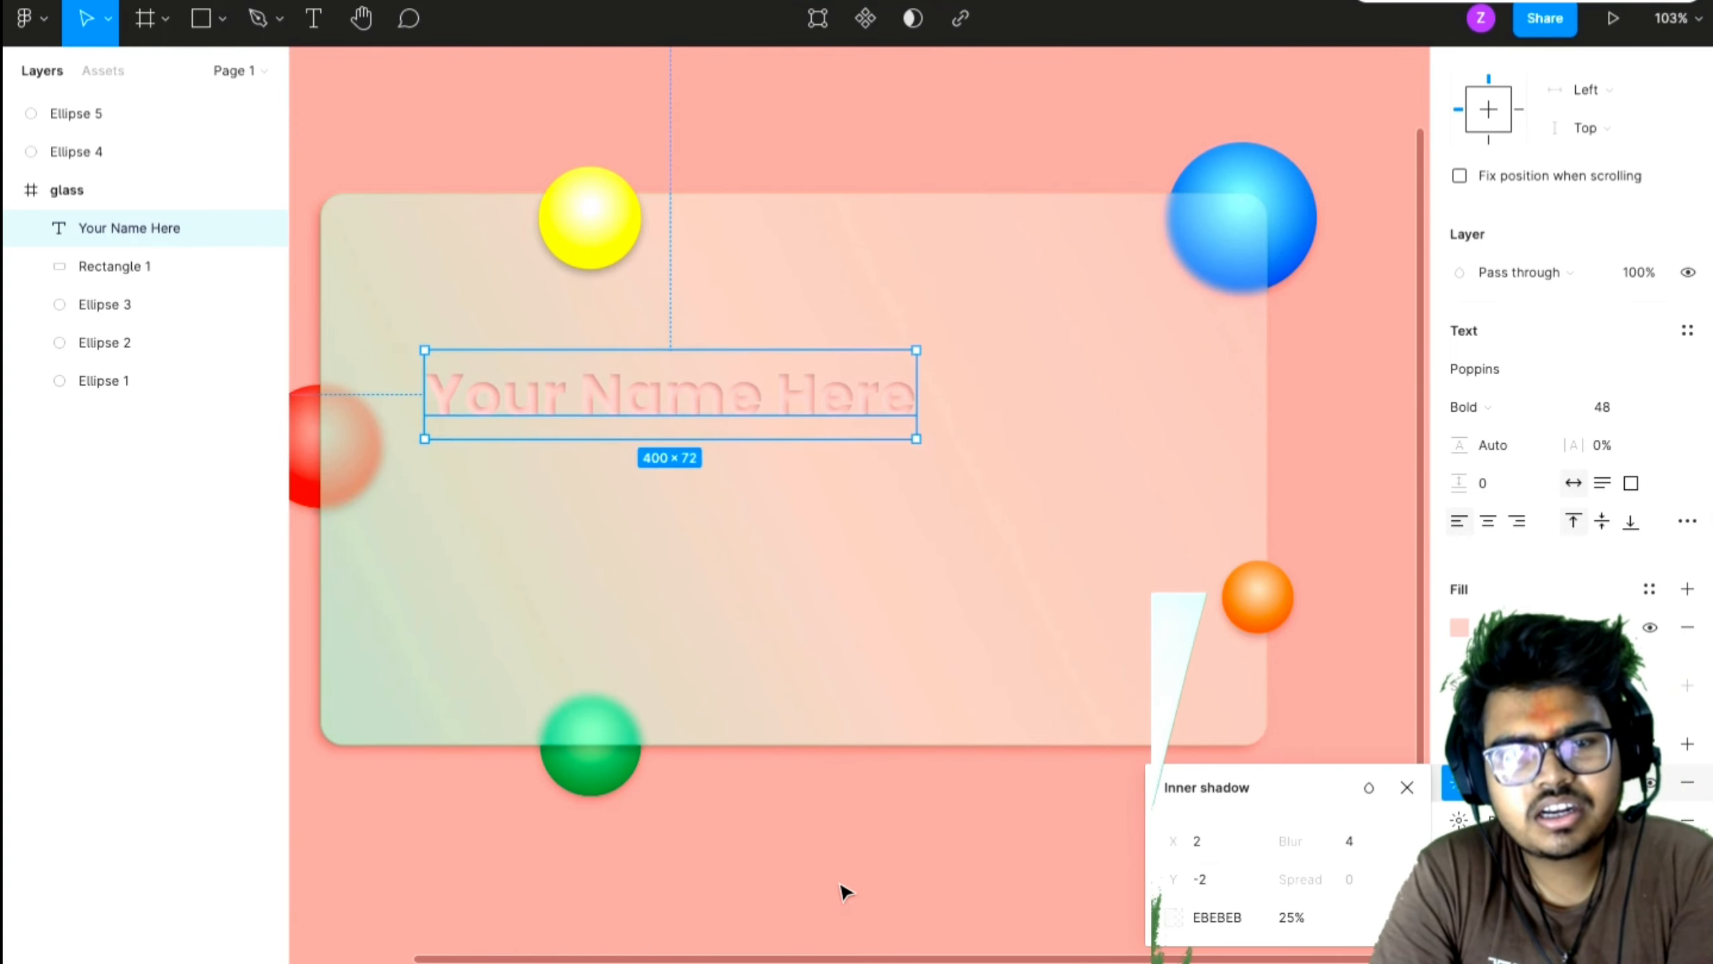
left_click(896, 866)
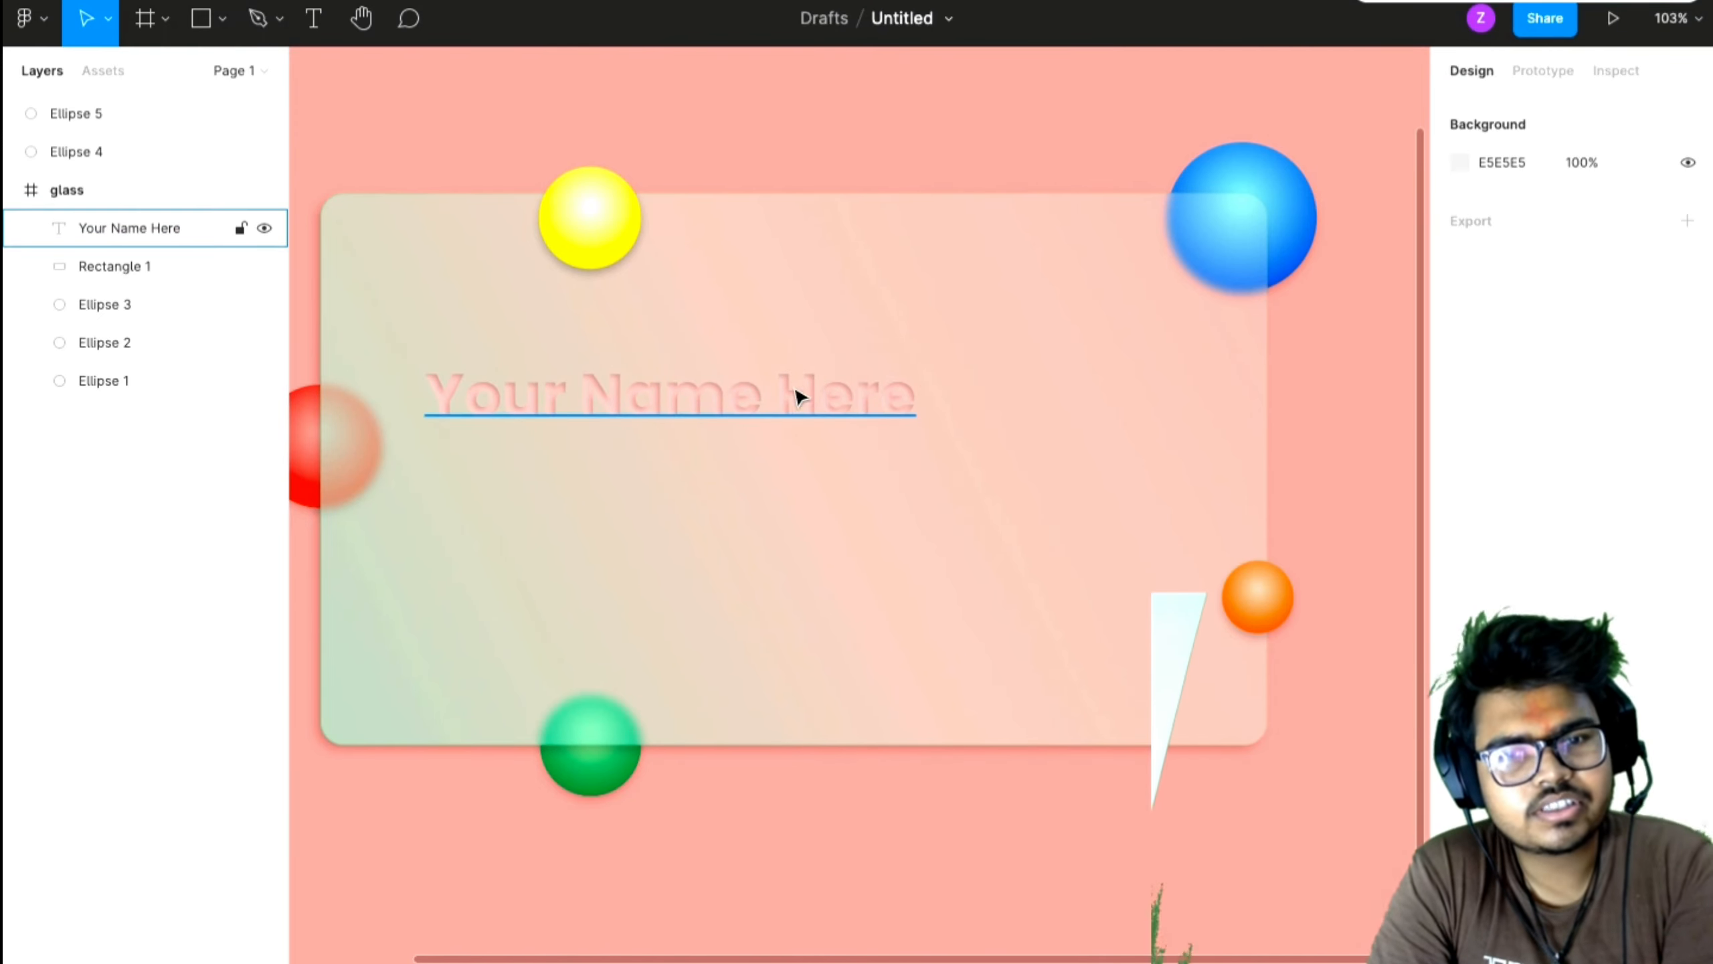
- Examine the name text's engraved effect up close and against the whole glass frame
key("shift+1")
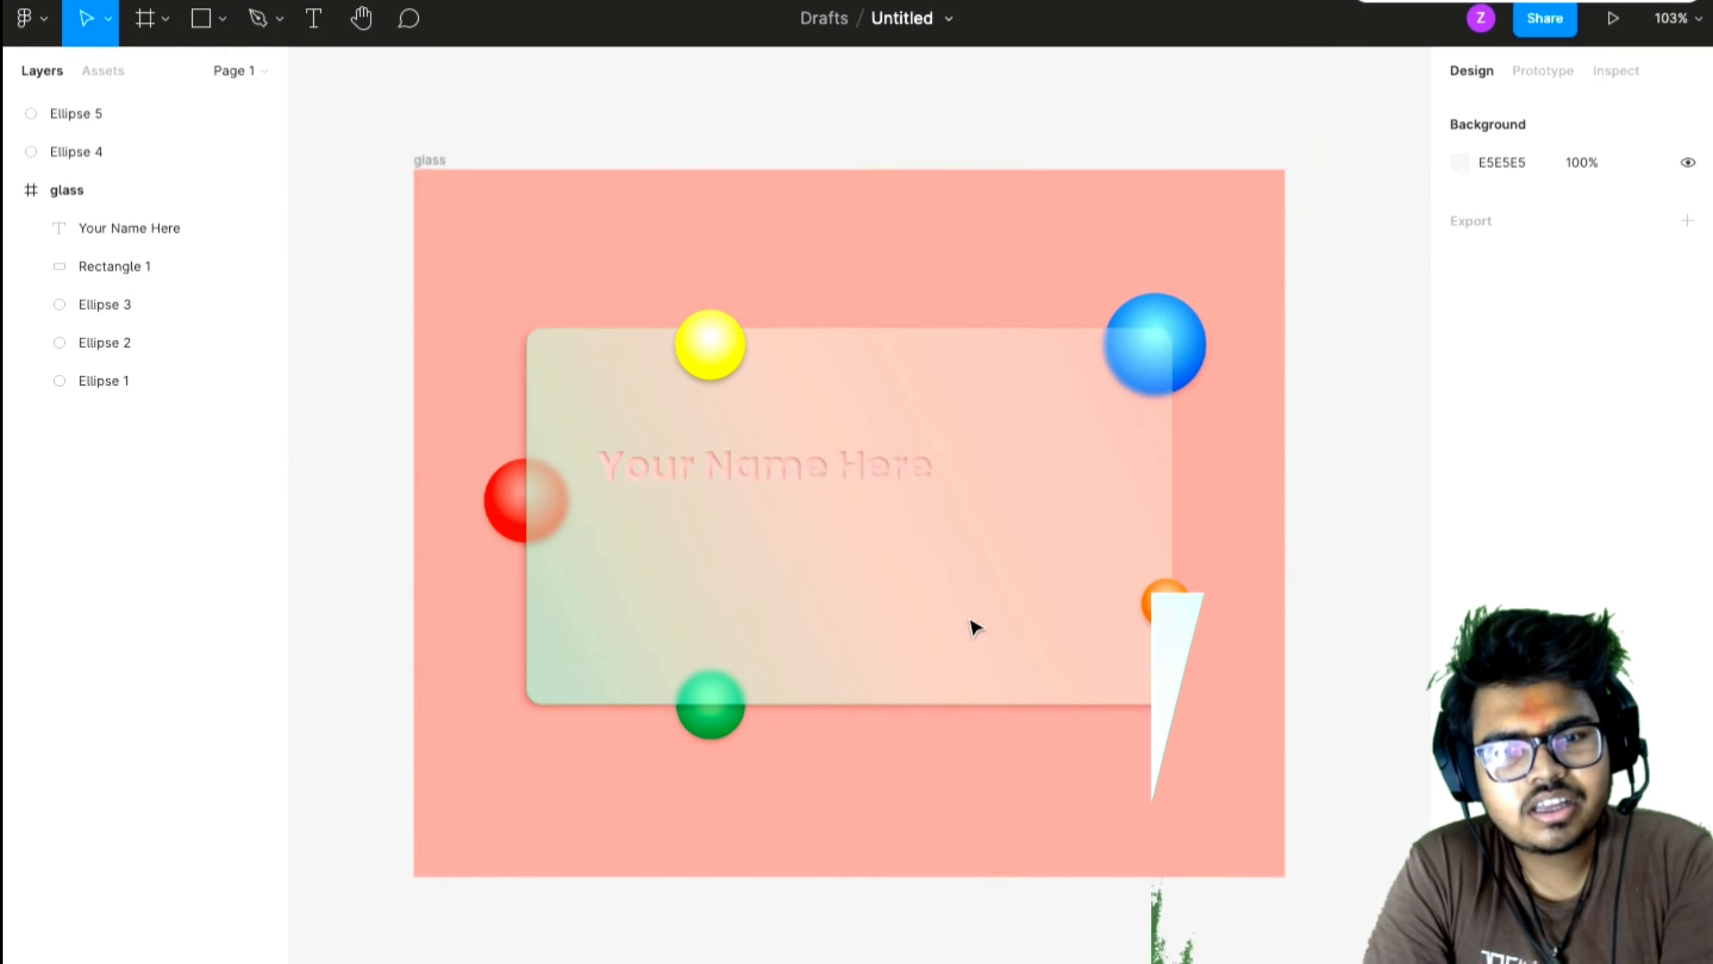
left_click(868, 477)
scroll(1660, 791, "down", 5)
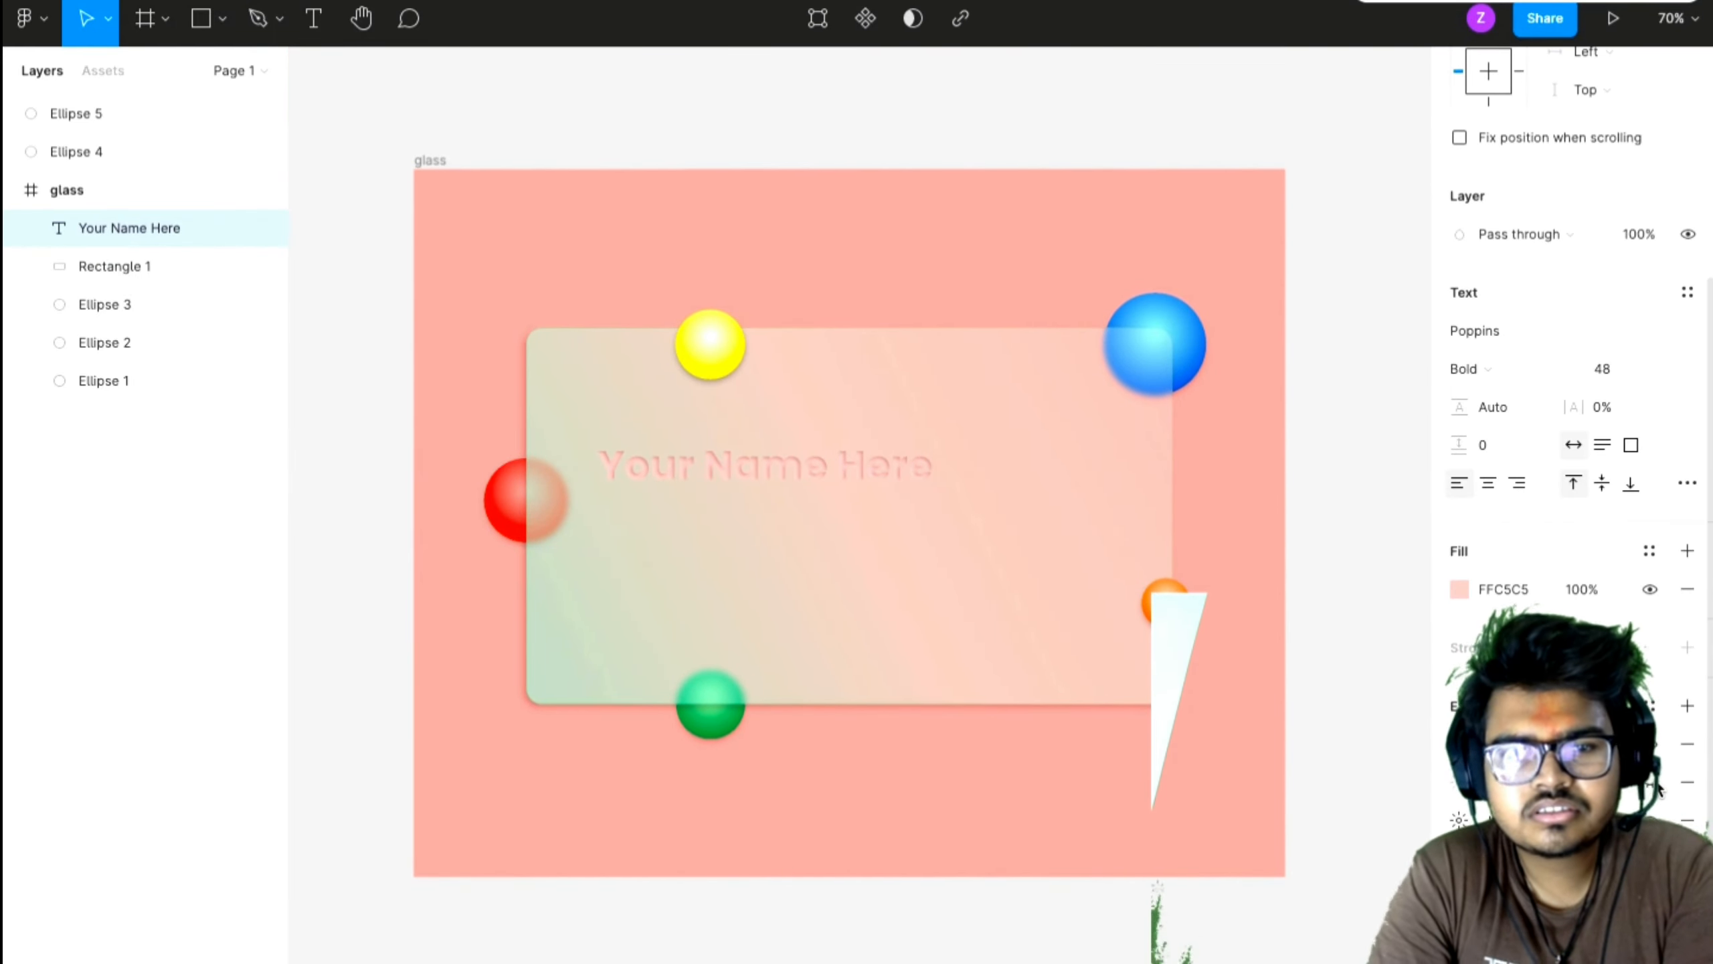
scroll(806, 449, "up", 5)
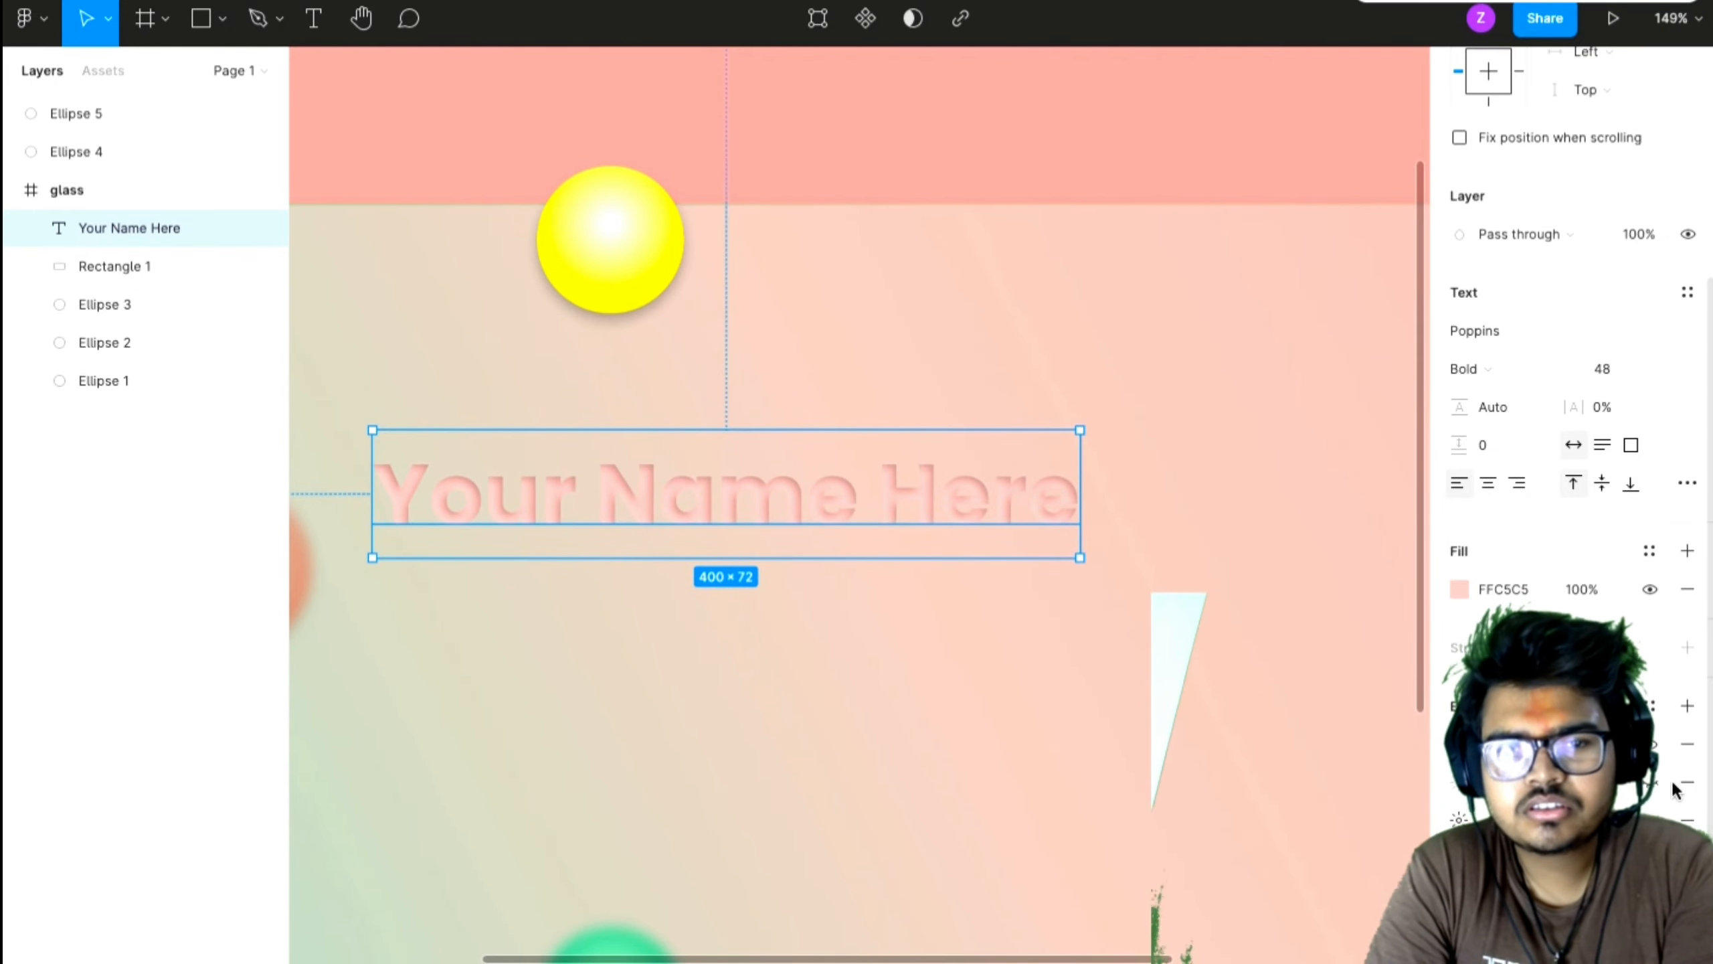
scroll(1677, 789, "up", 1)
scroll(1139, 742, "down", 5)
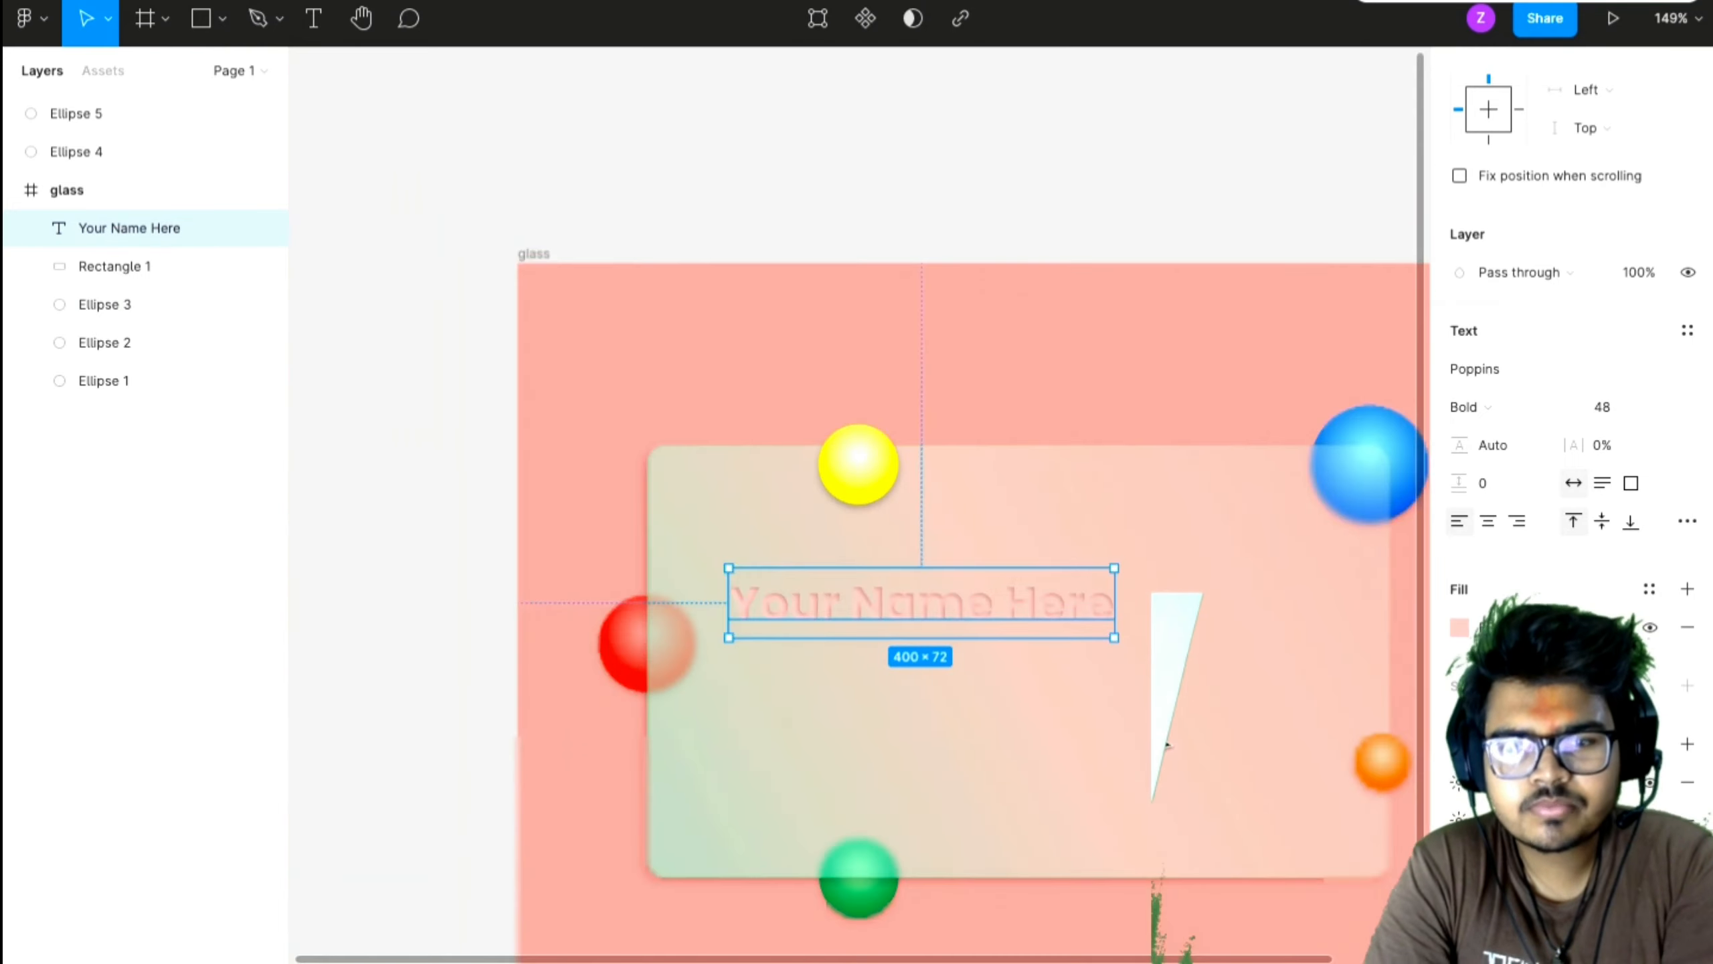
left_click(538, 678)
scroll(910, 834, "down", 2)
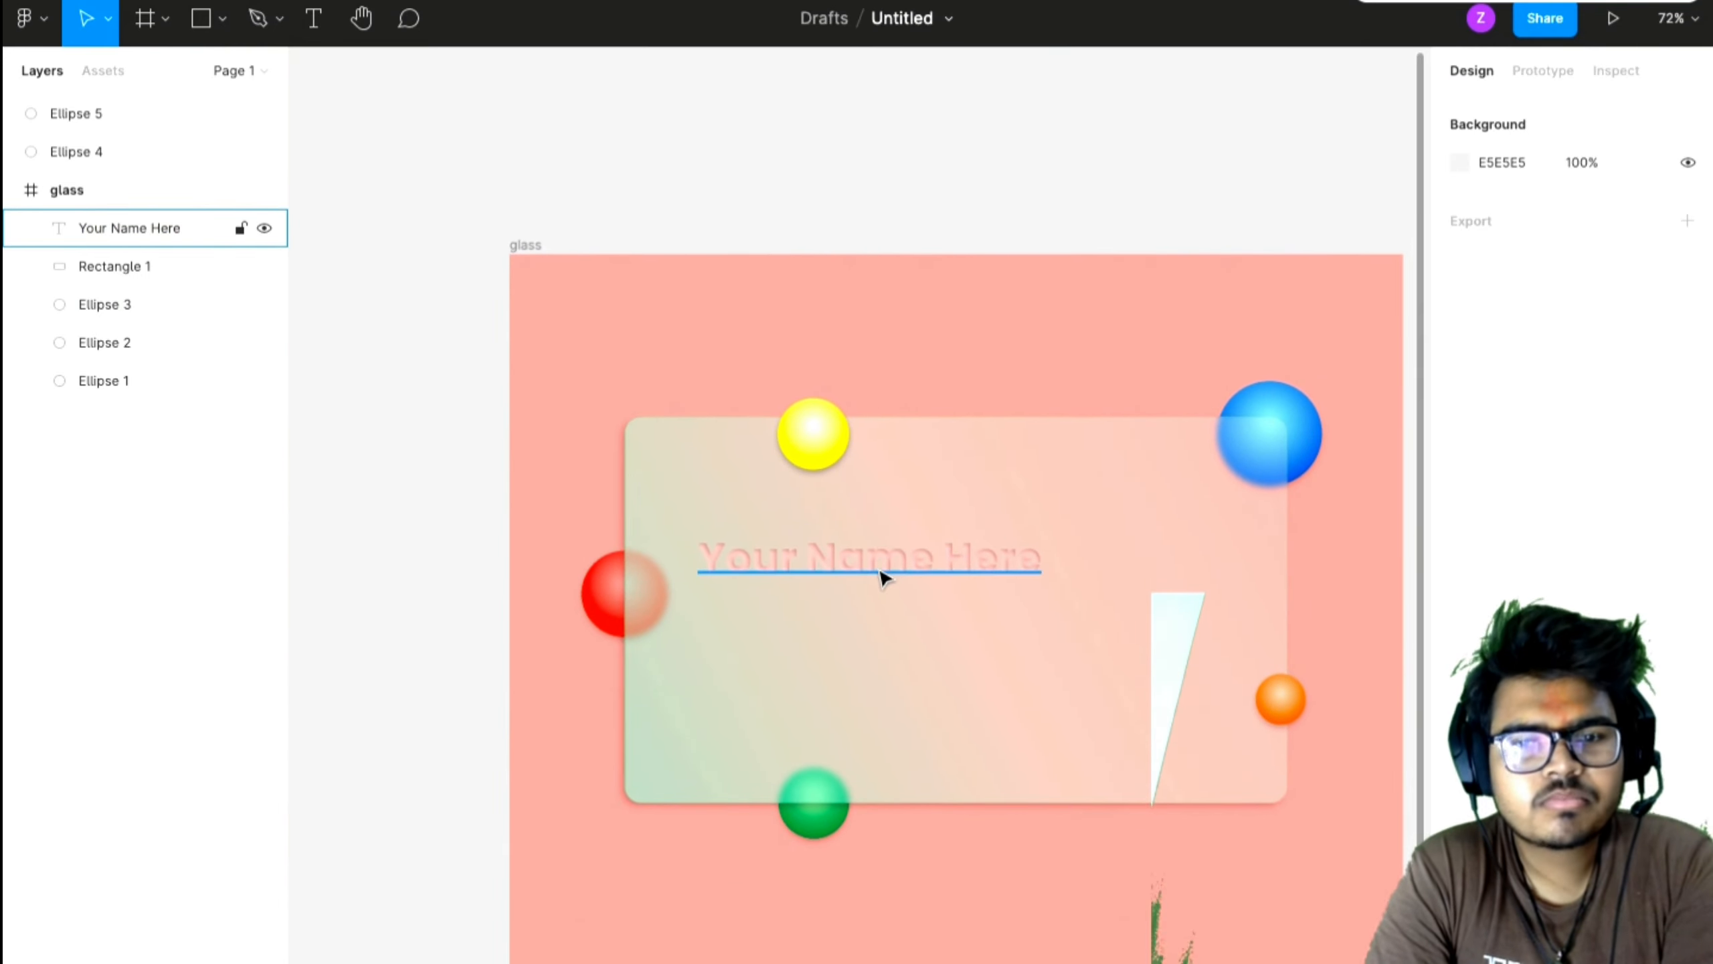
- Duplicate the name text and move the copy to X 219, Y 369, just below the original
left_click(805, 569)
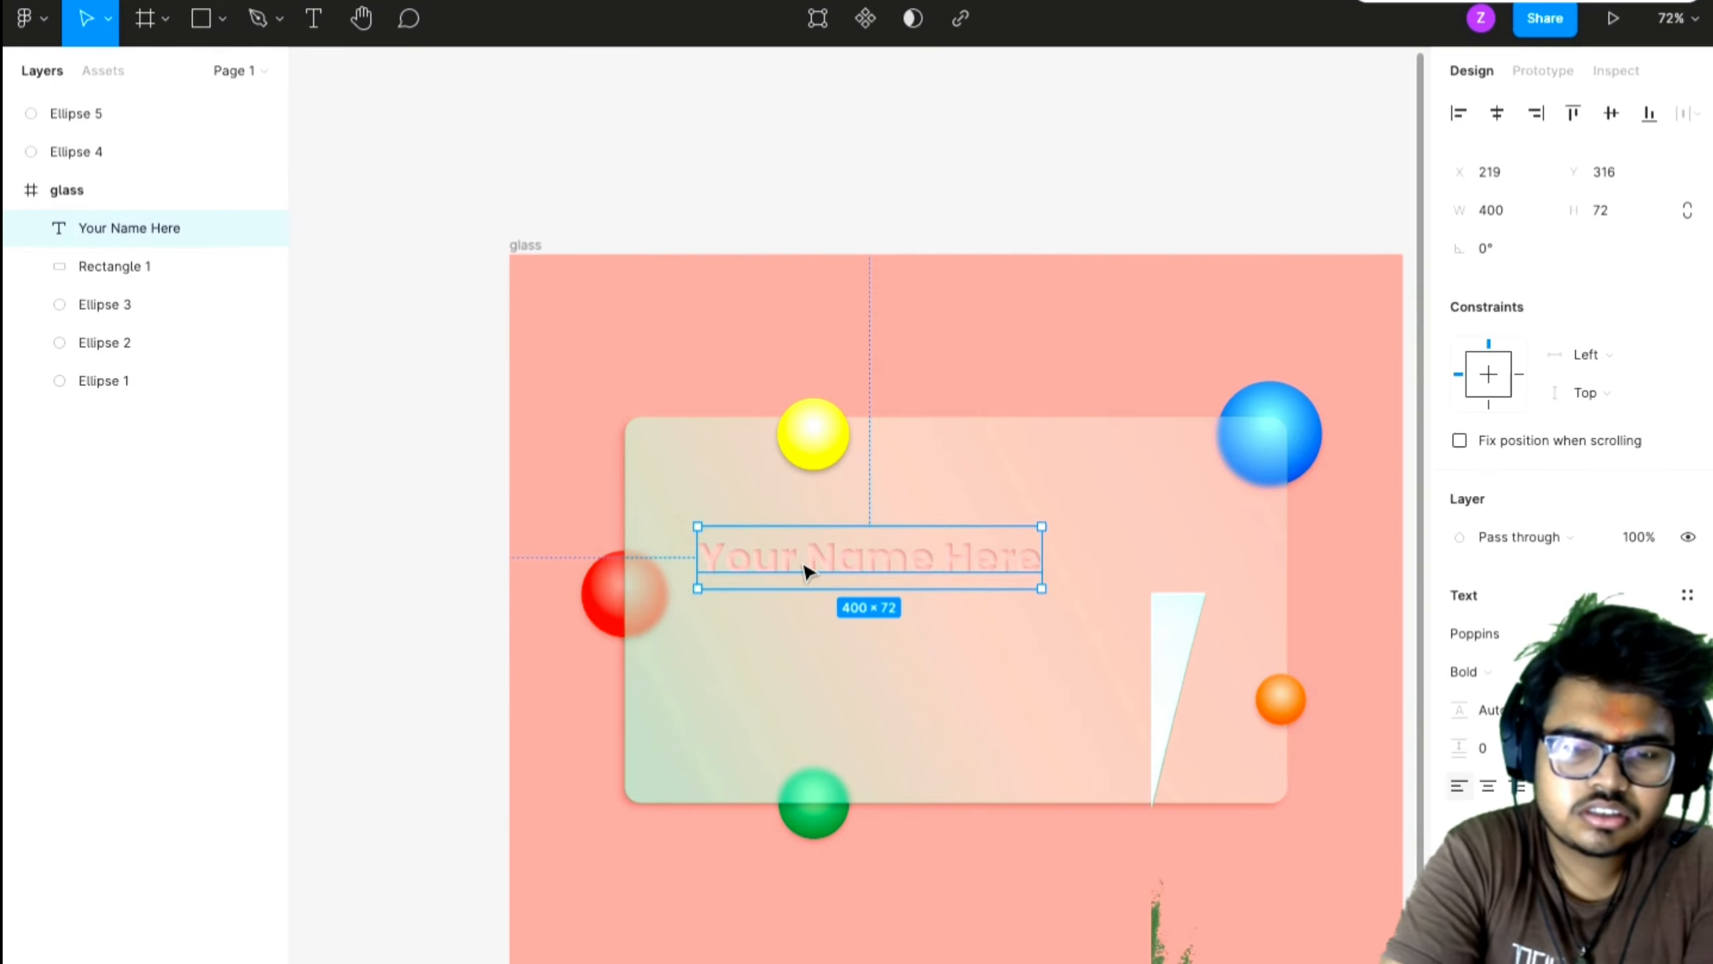
key("ctrl+g")
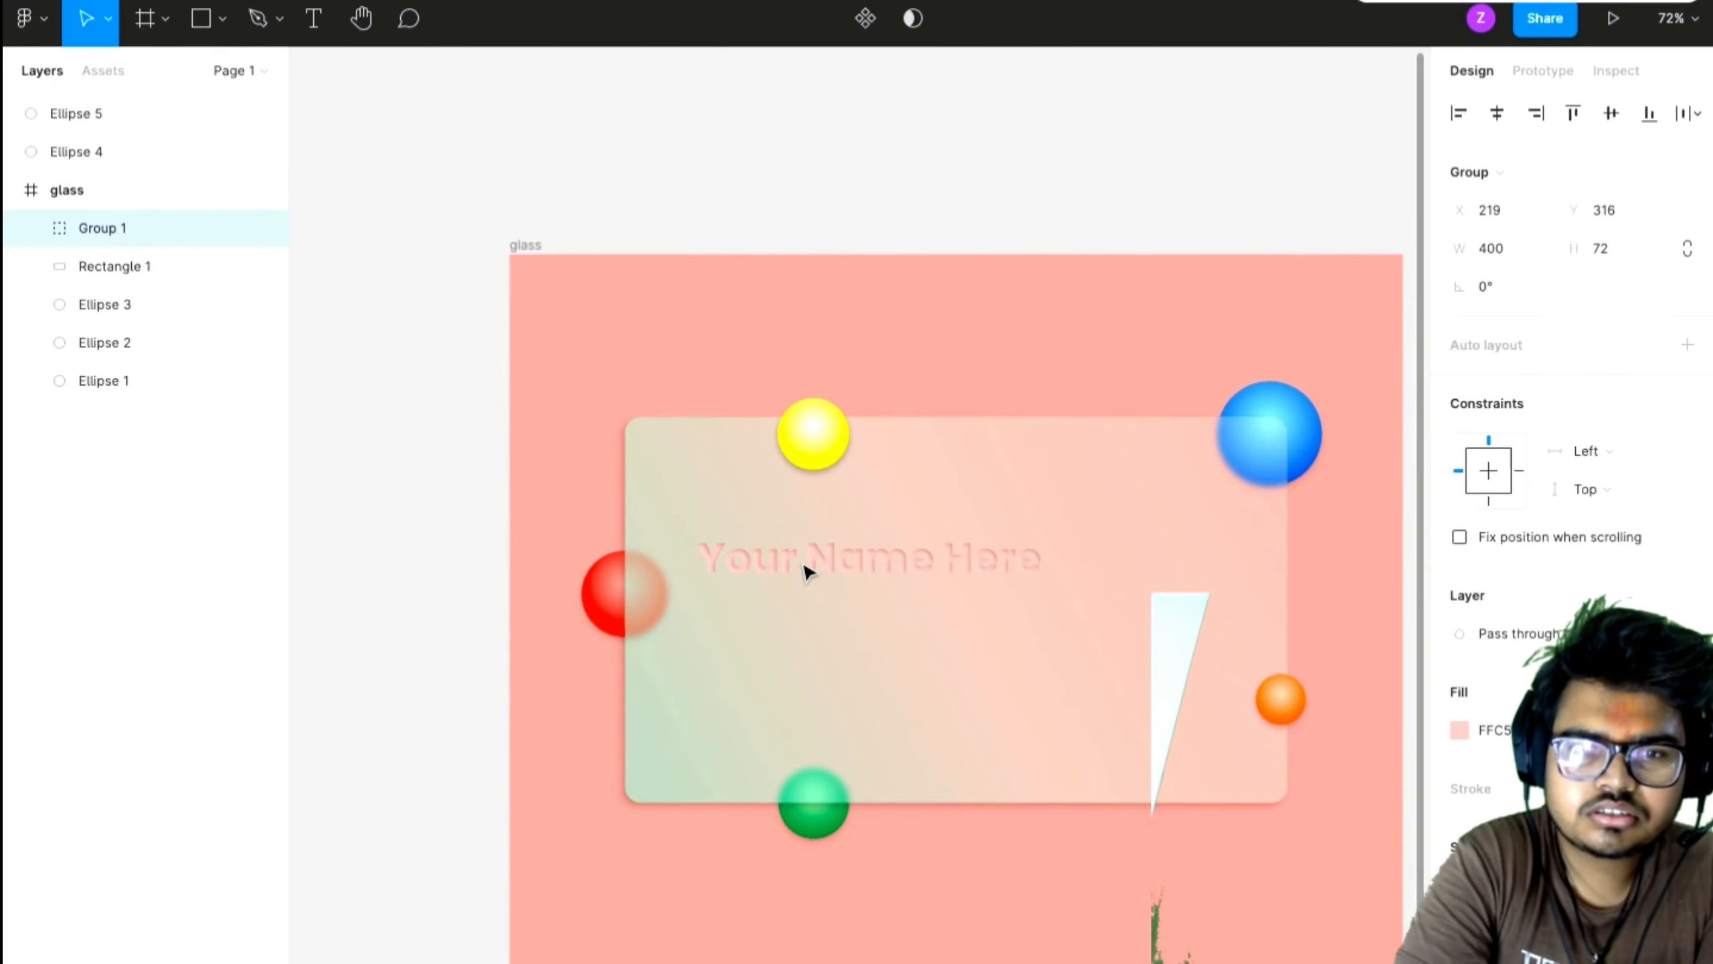
key("ctrl+z")
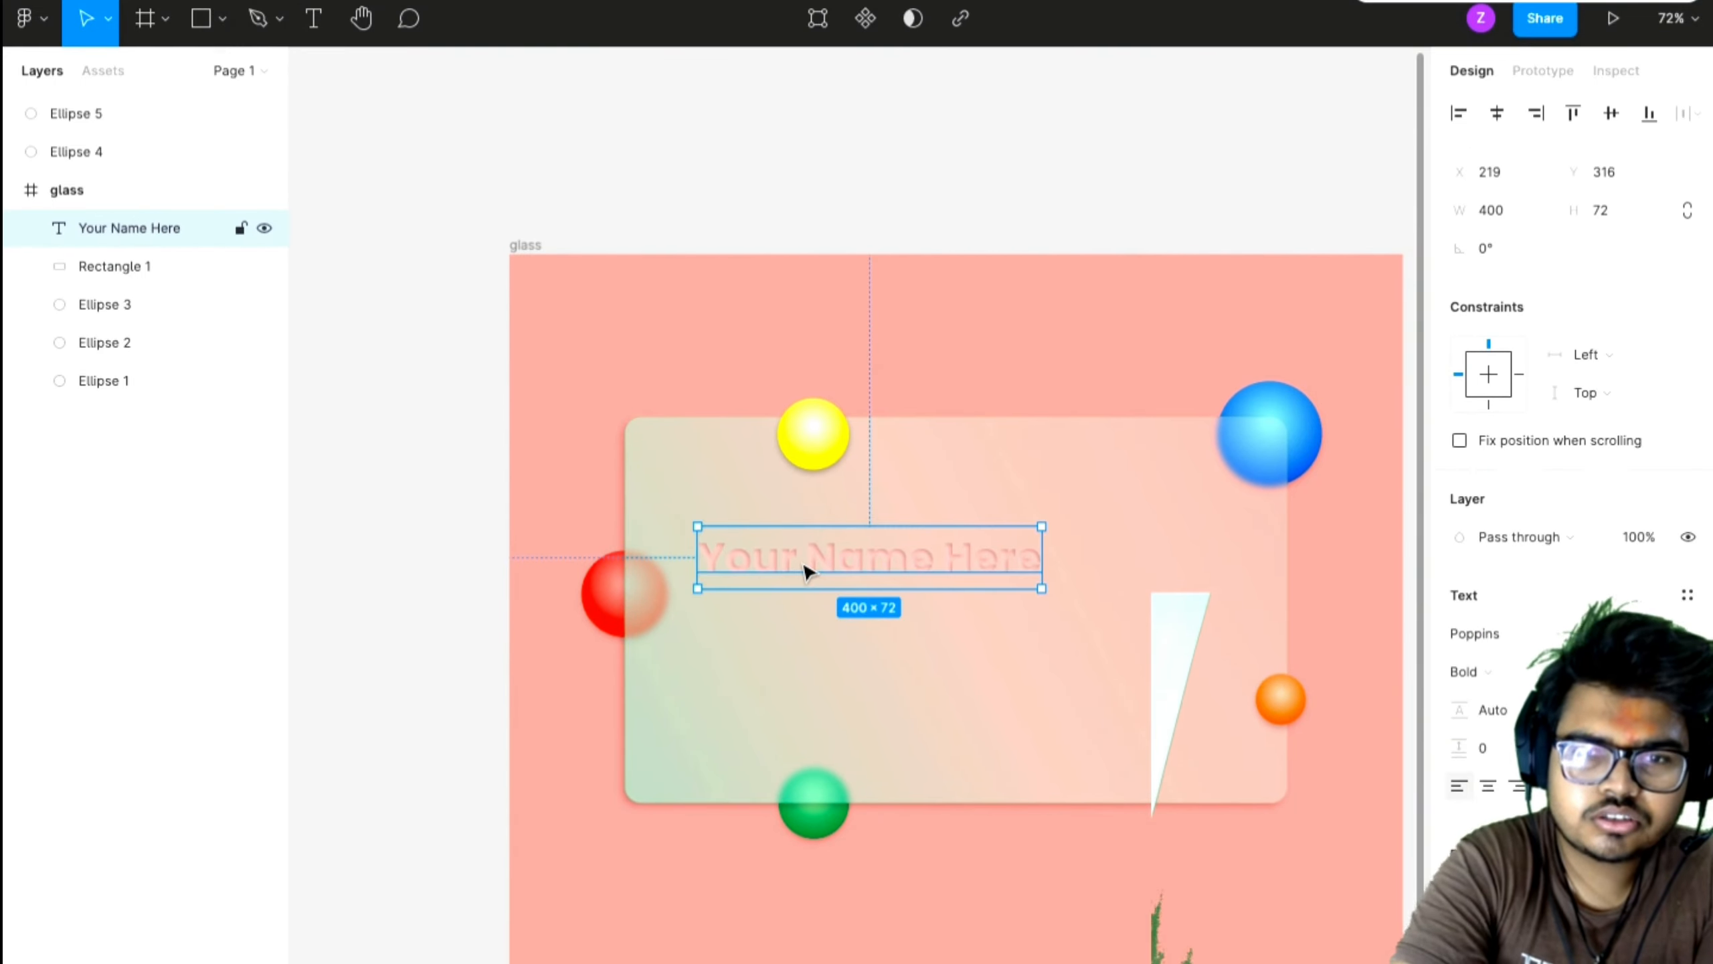
key("ctrl+d")
left_click_drag(806, 569, 937, 614)
- Change the wording of the duplicated text to "Your Number Here"
double_click(835, 602)
left_click(836, 602)
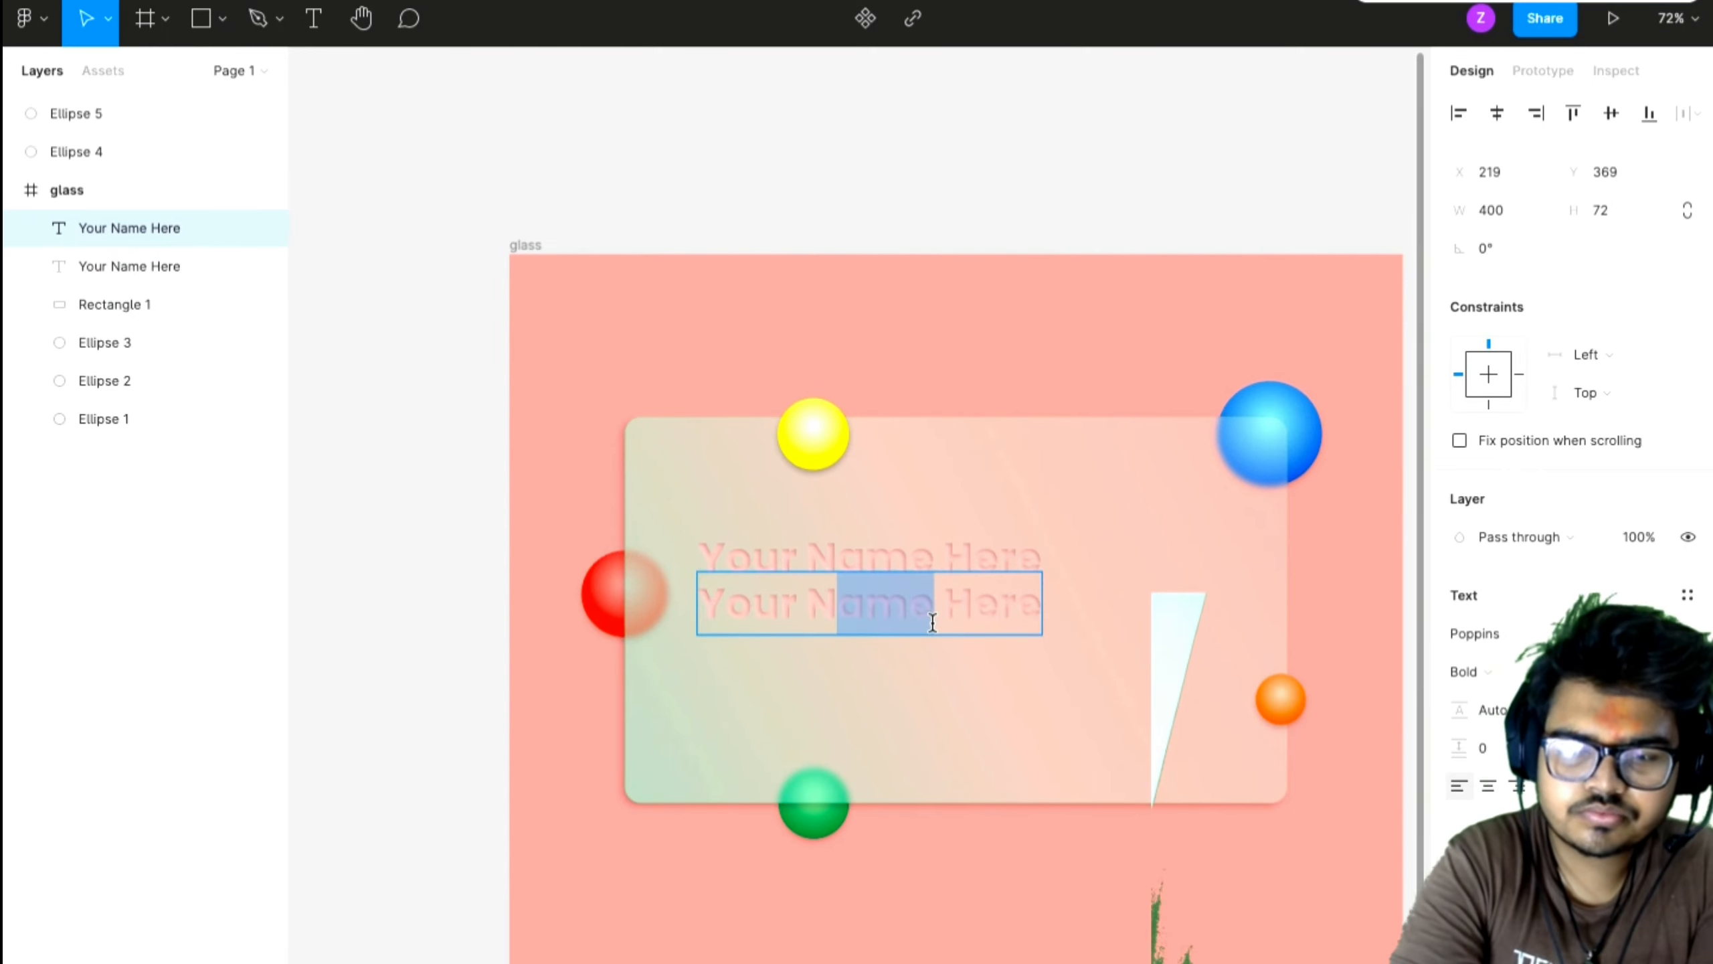
type("umber")
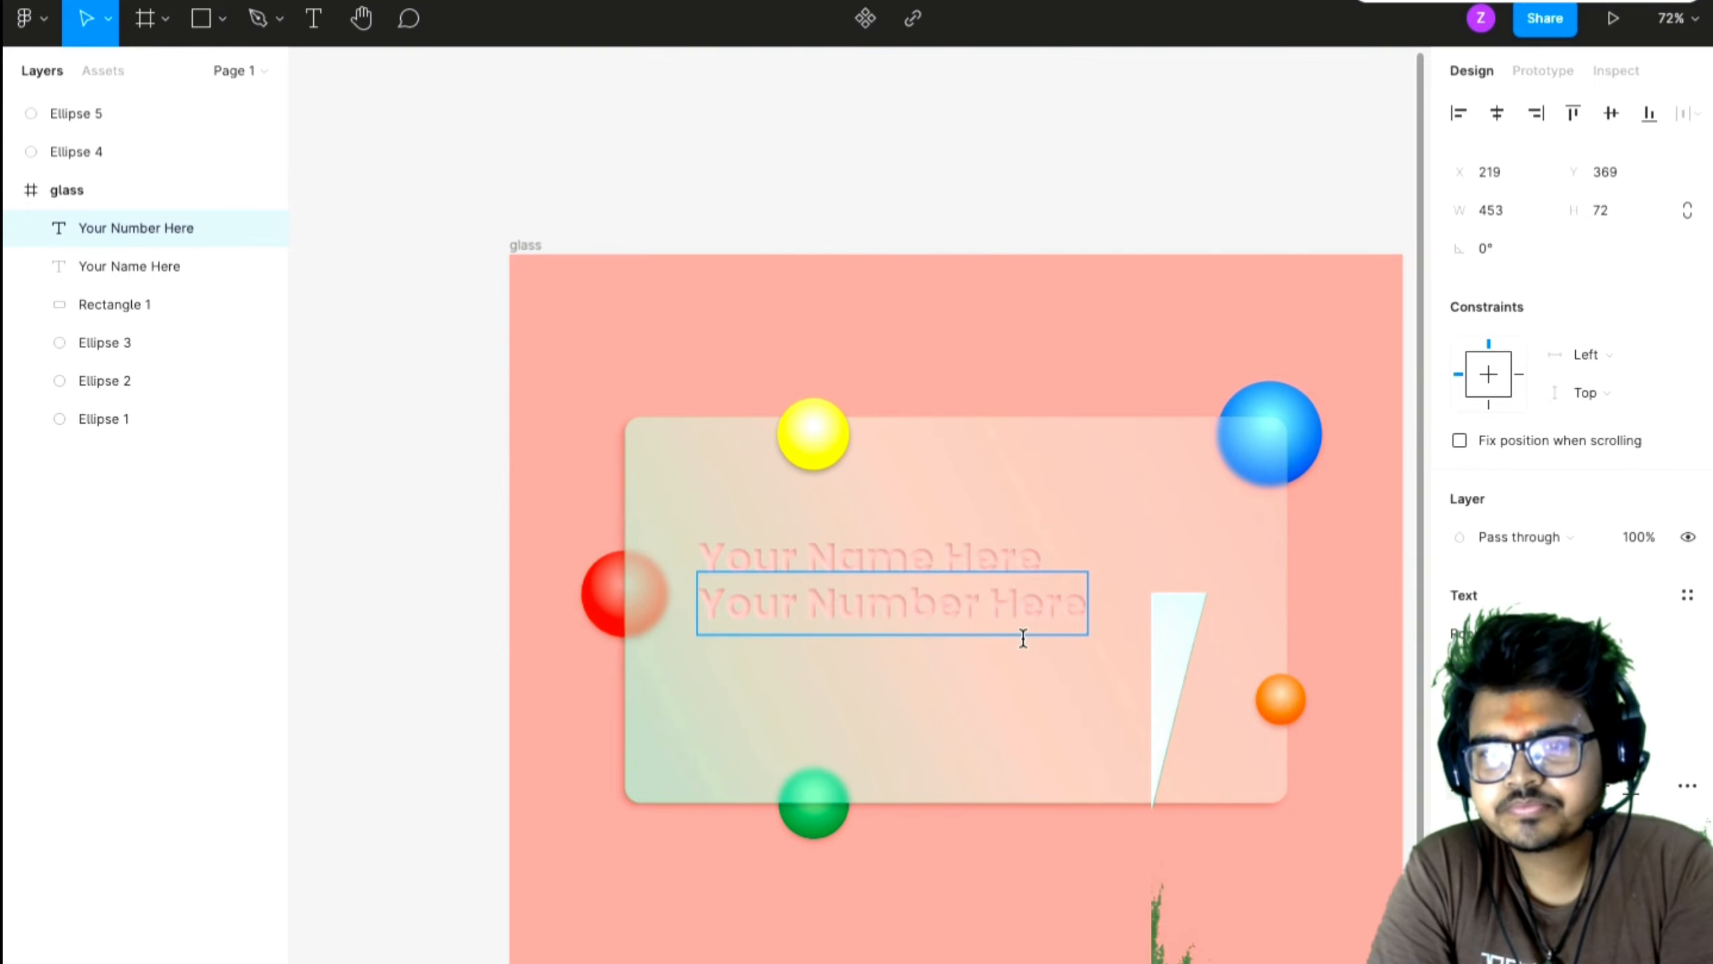
- Set the font size of the entire "Your Number Here" text to 36
left_click(1655, 664)
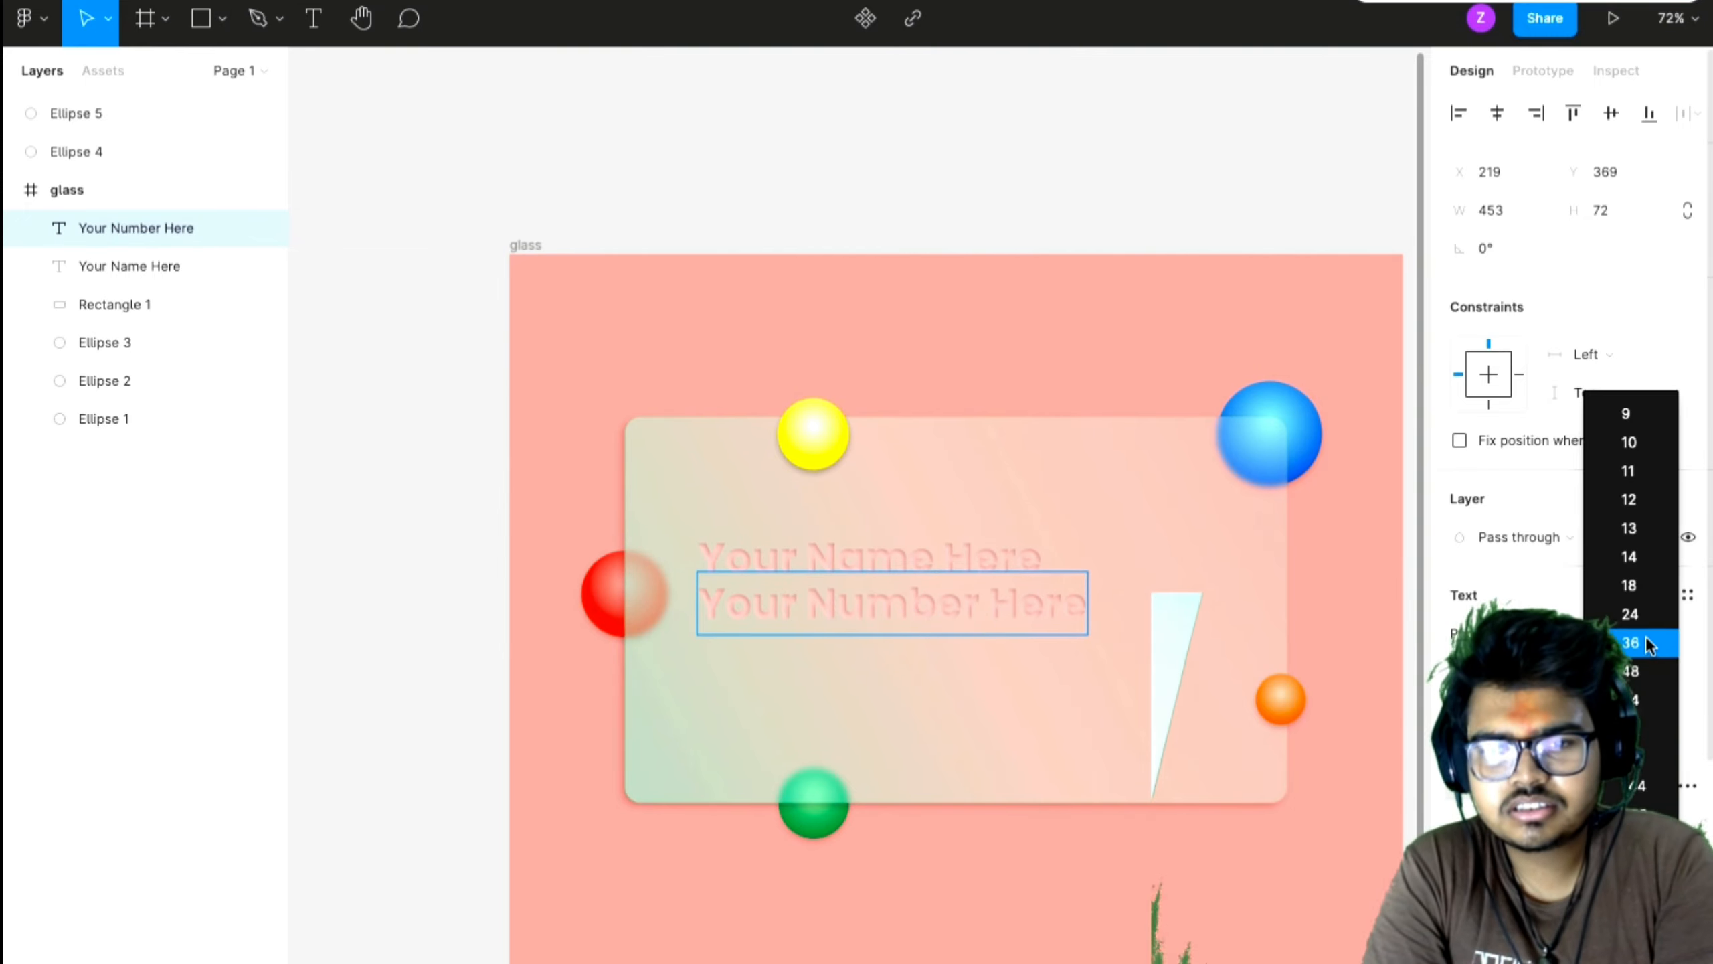
left_click(1646, 641)
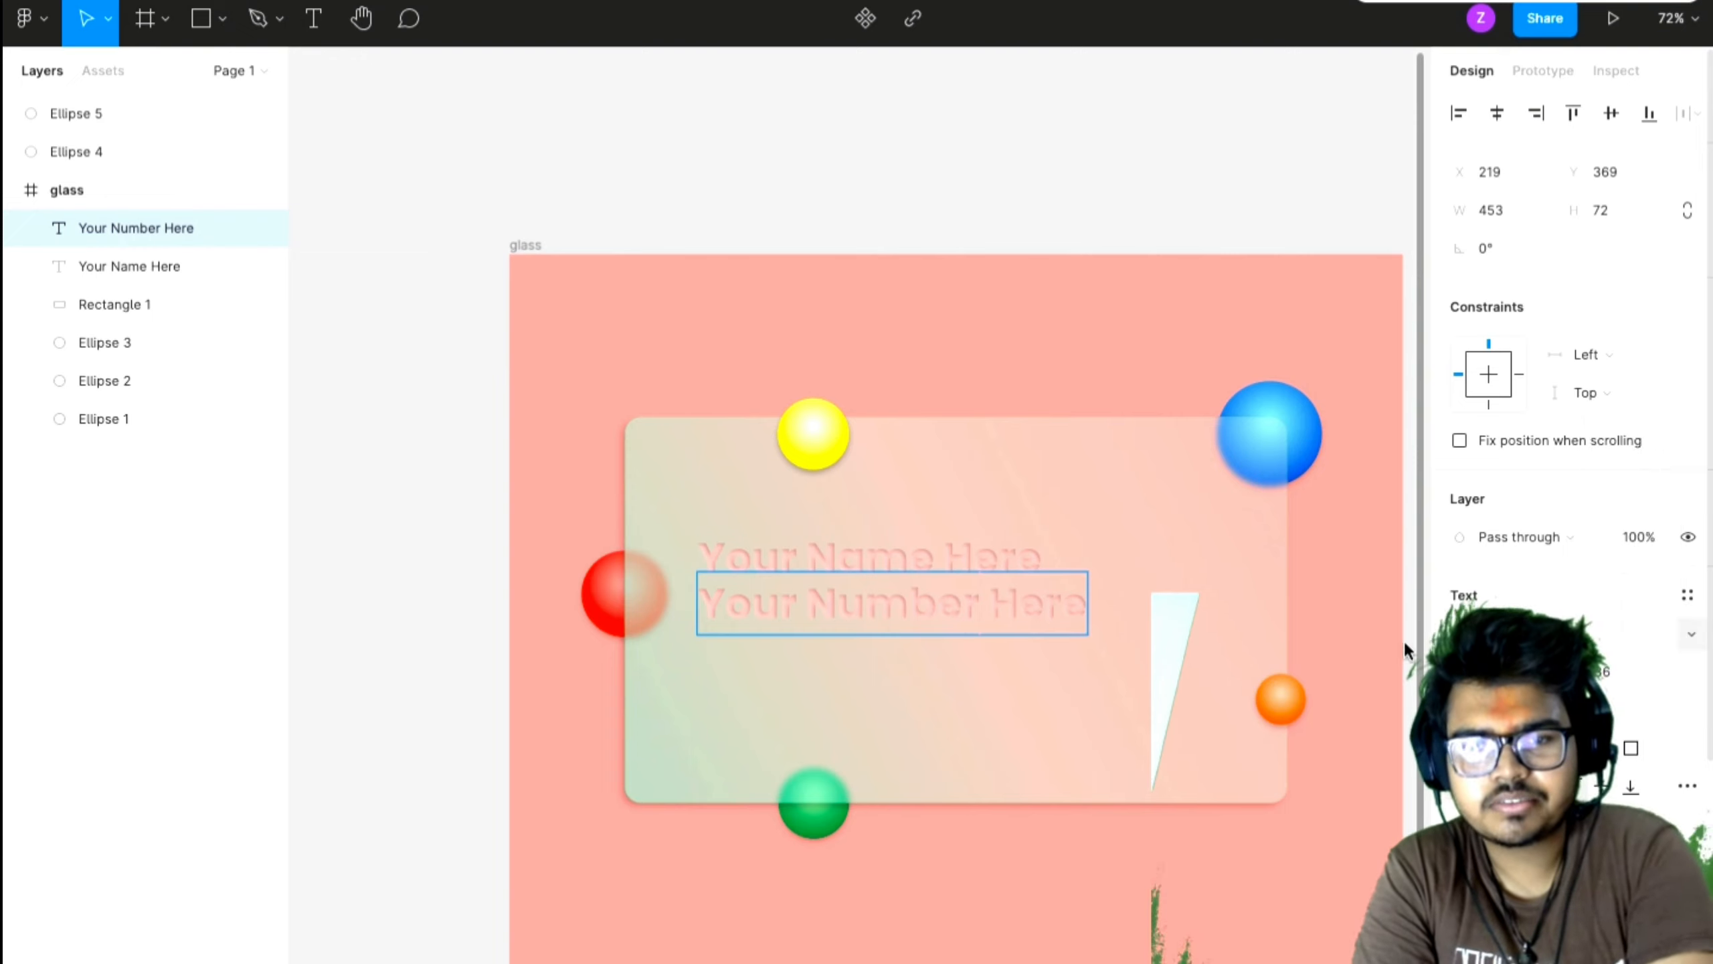
double_click(1003, 624)
key("ctrl+a")
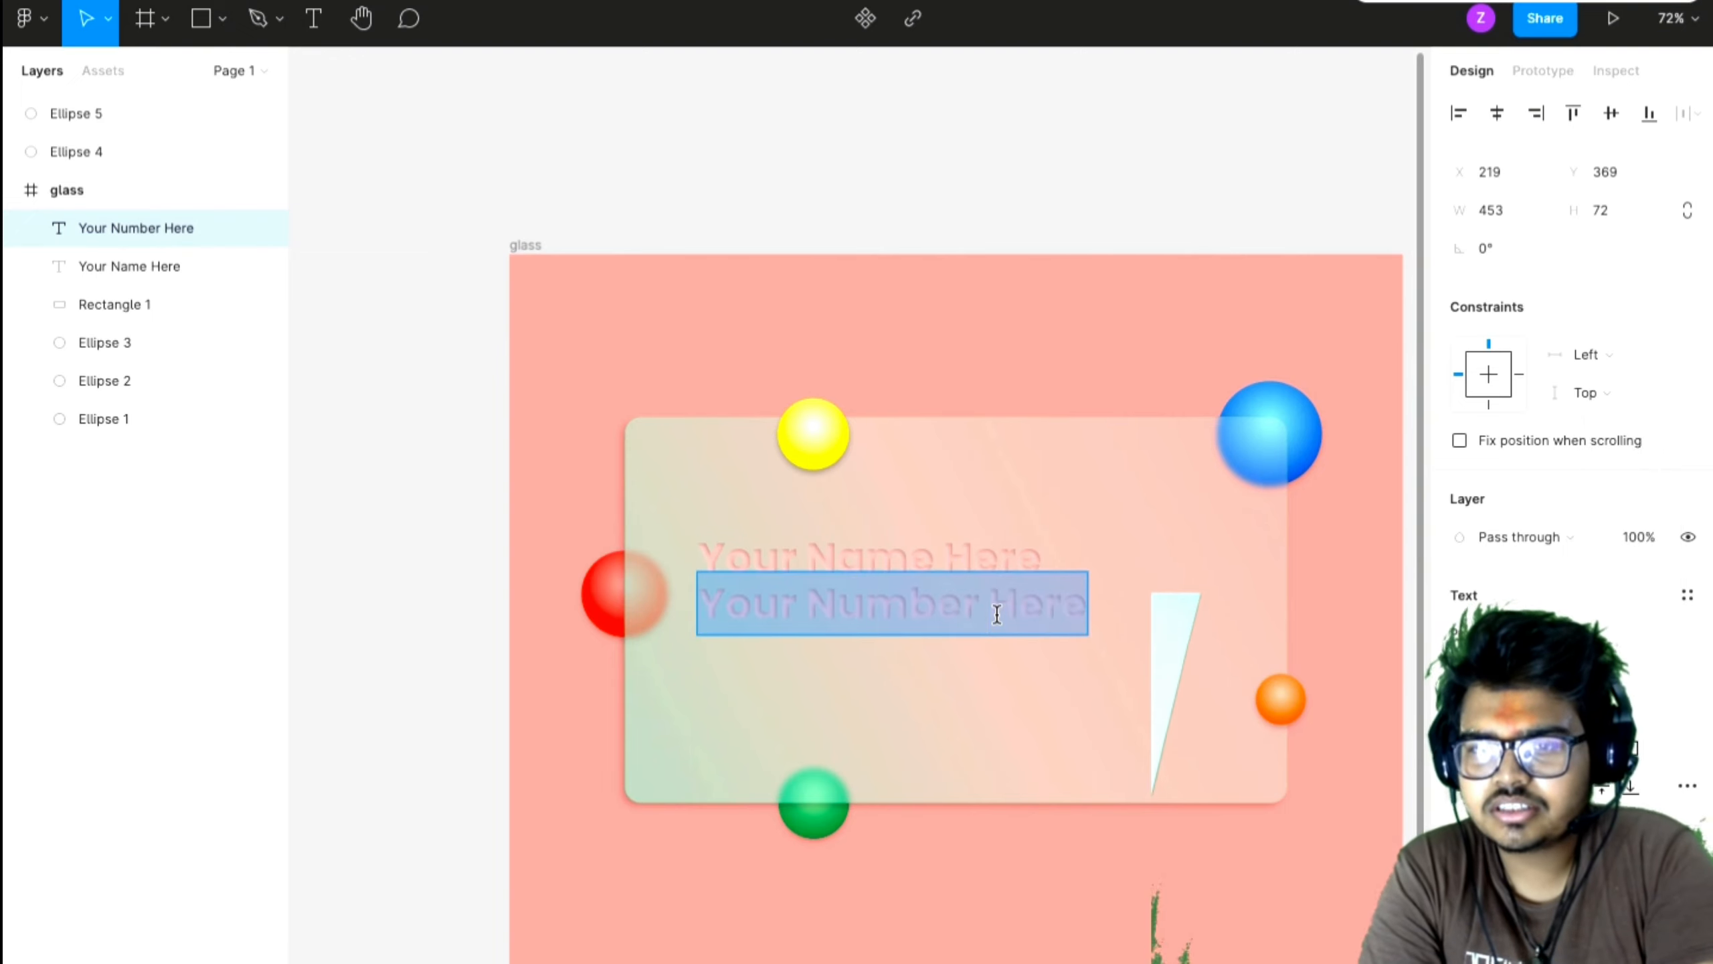
left_click(1652, 661)
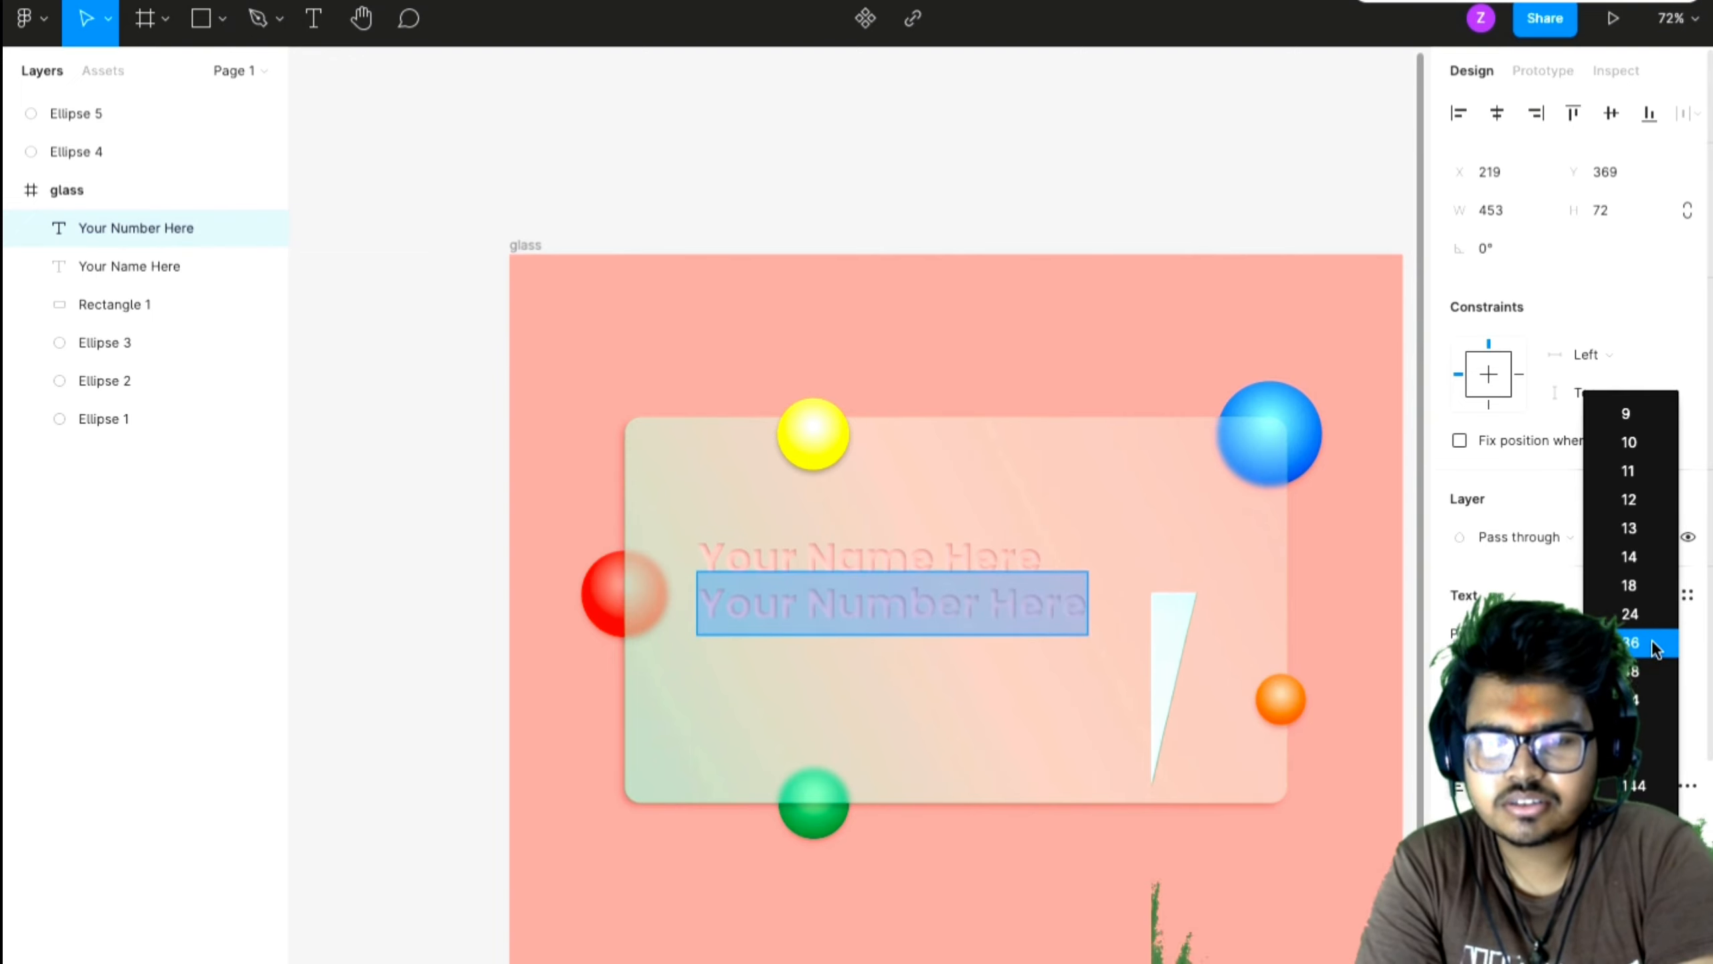
left_click(1652, 640)
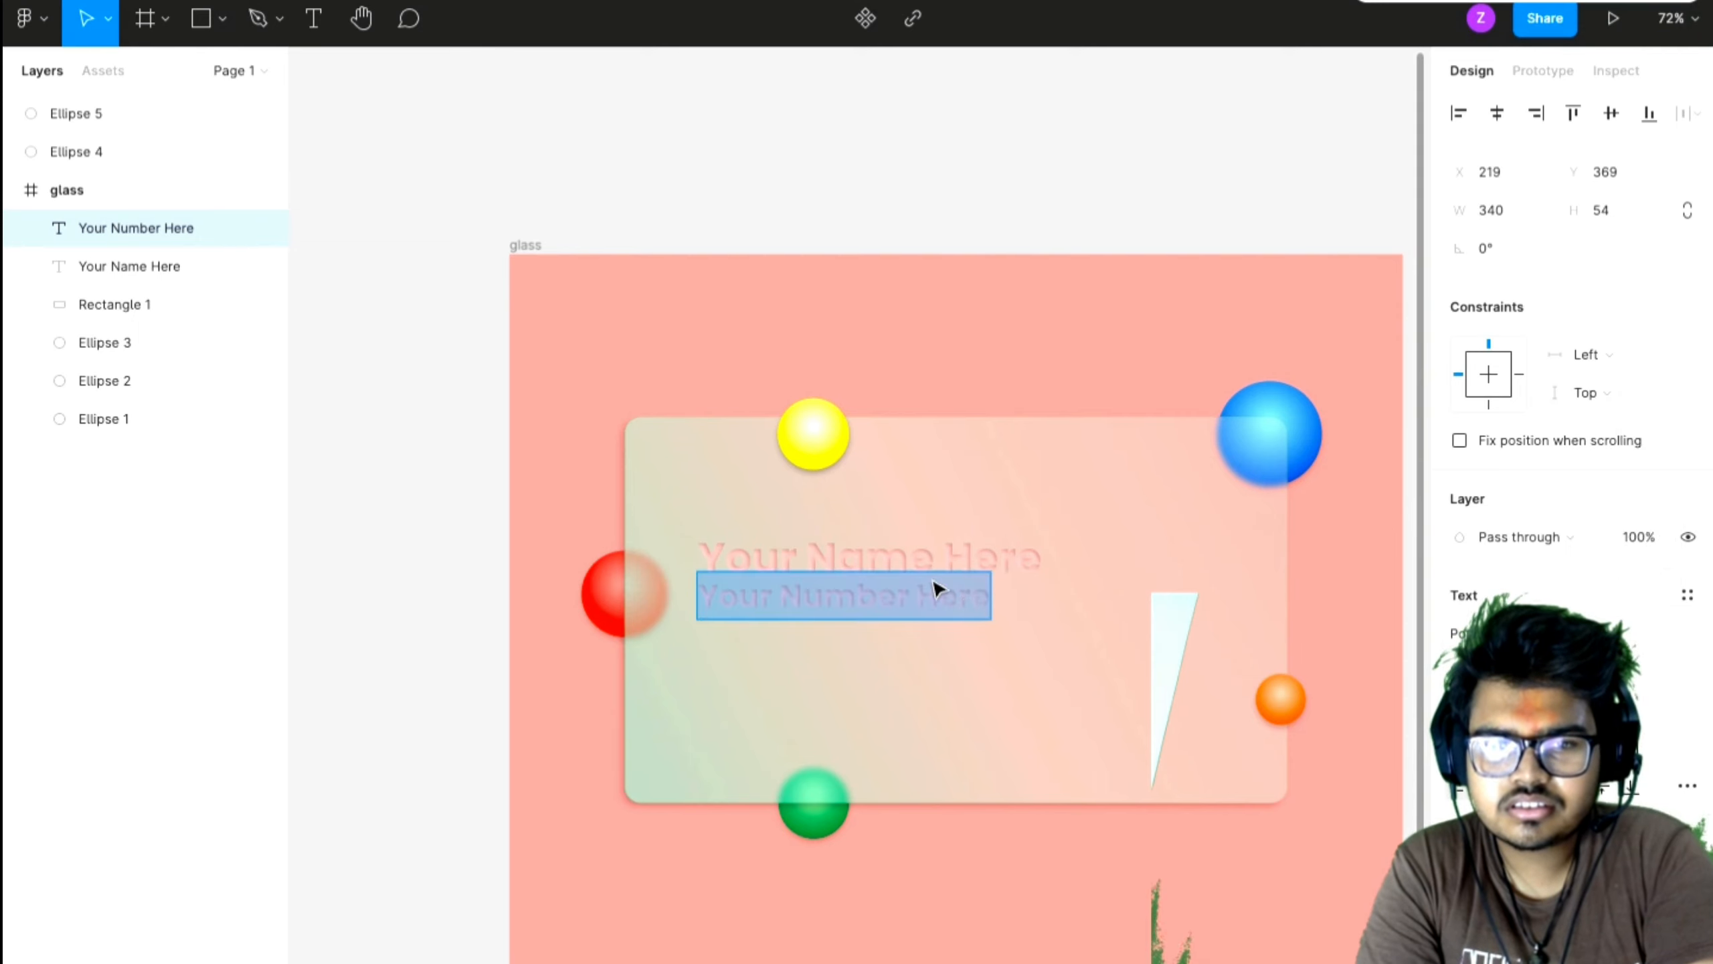
- Replace the entire "Your Number Here" wording with a ten-digit sample phone number
left_click(975, 592)
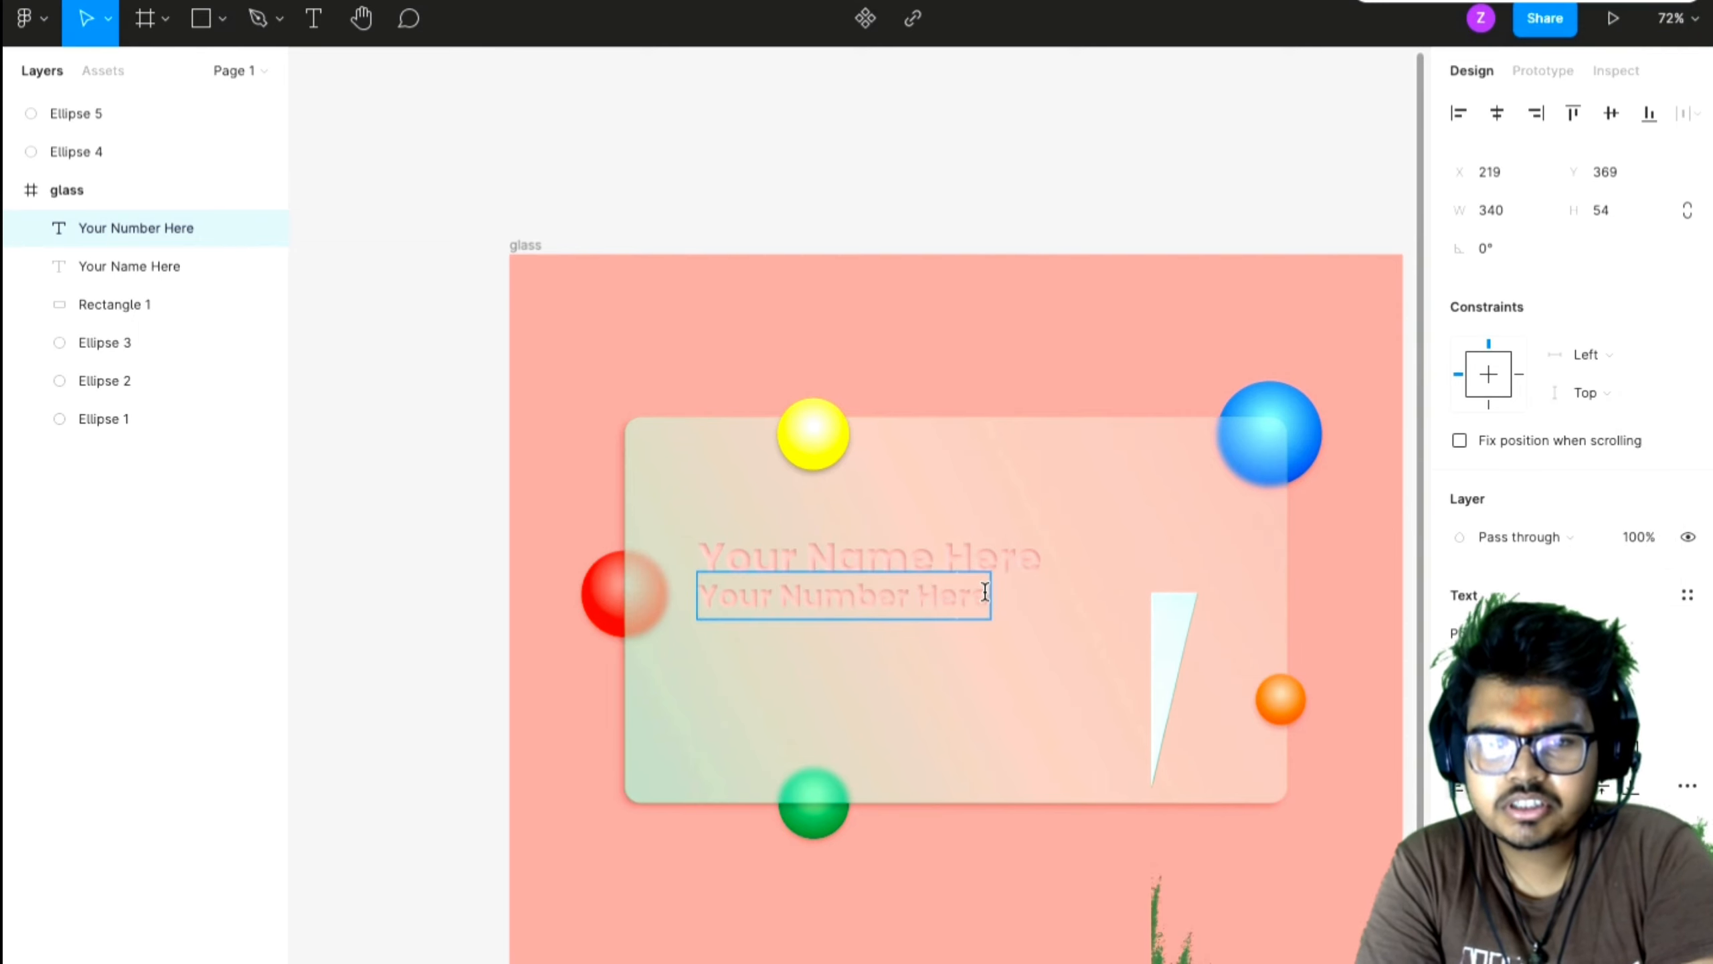
double_click(982, 596)
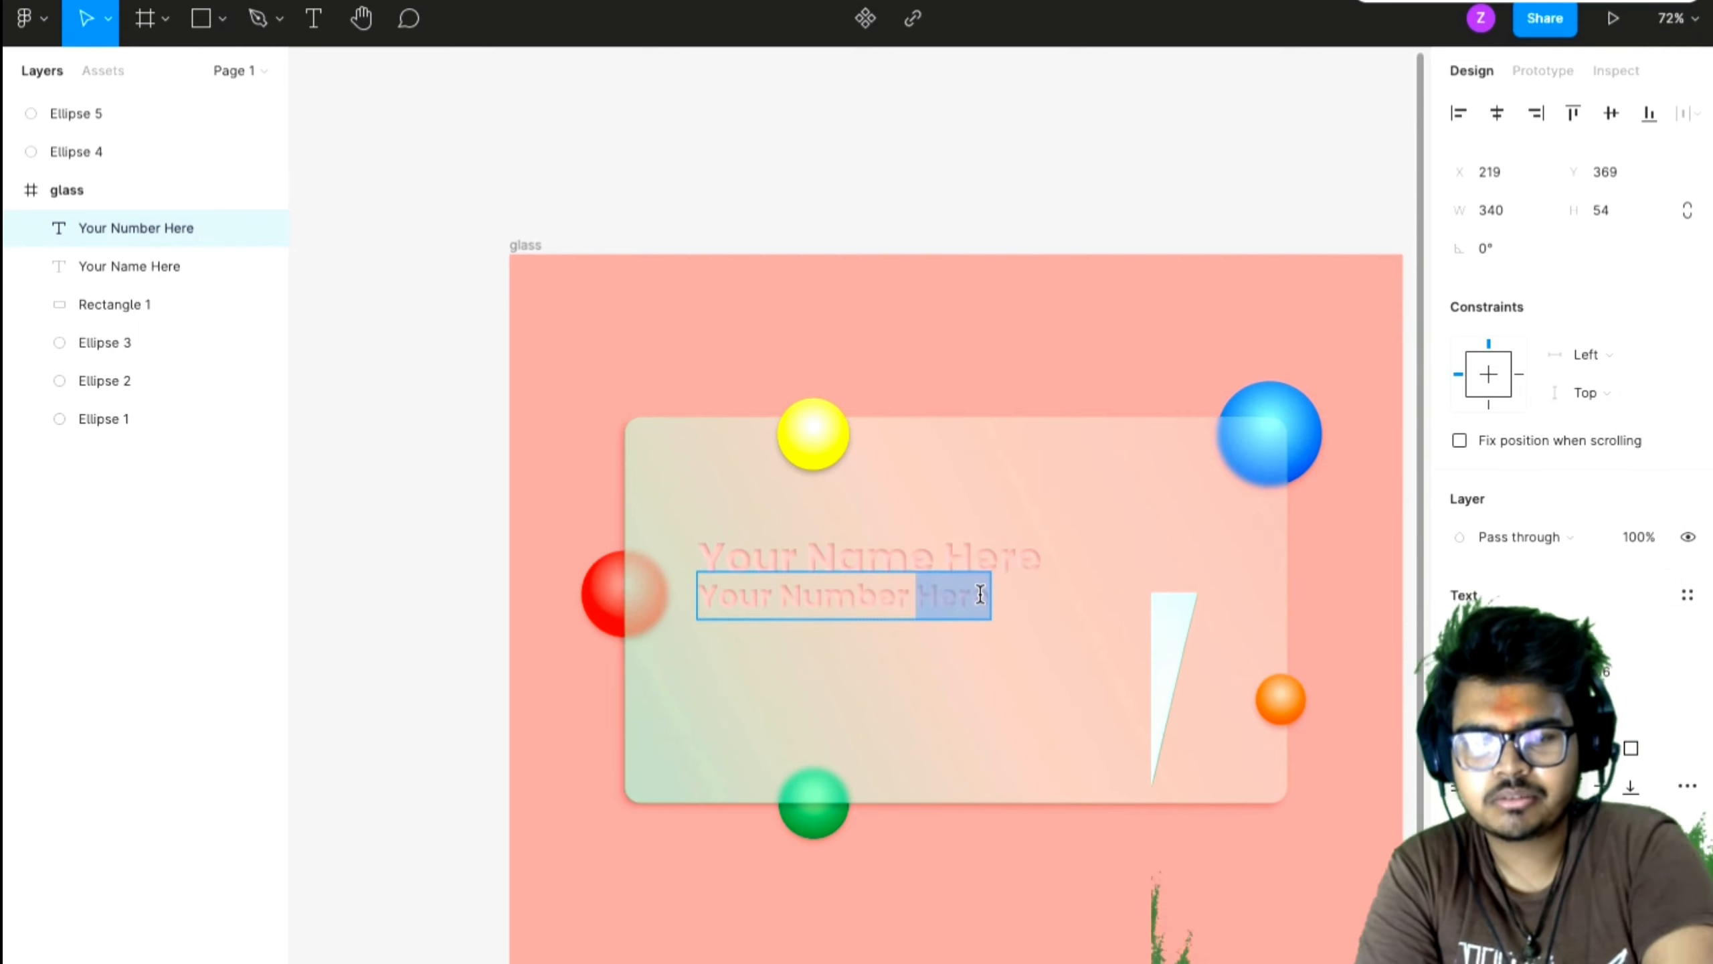
key("ctrl+a")
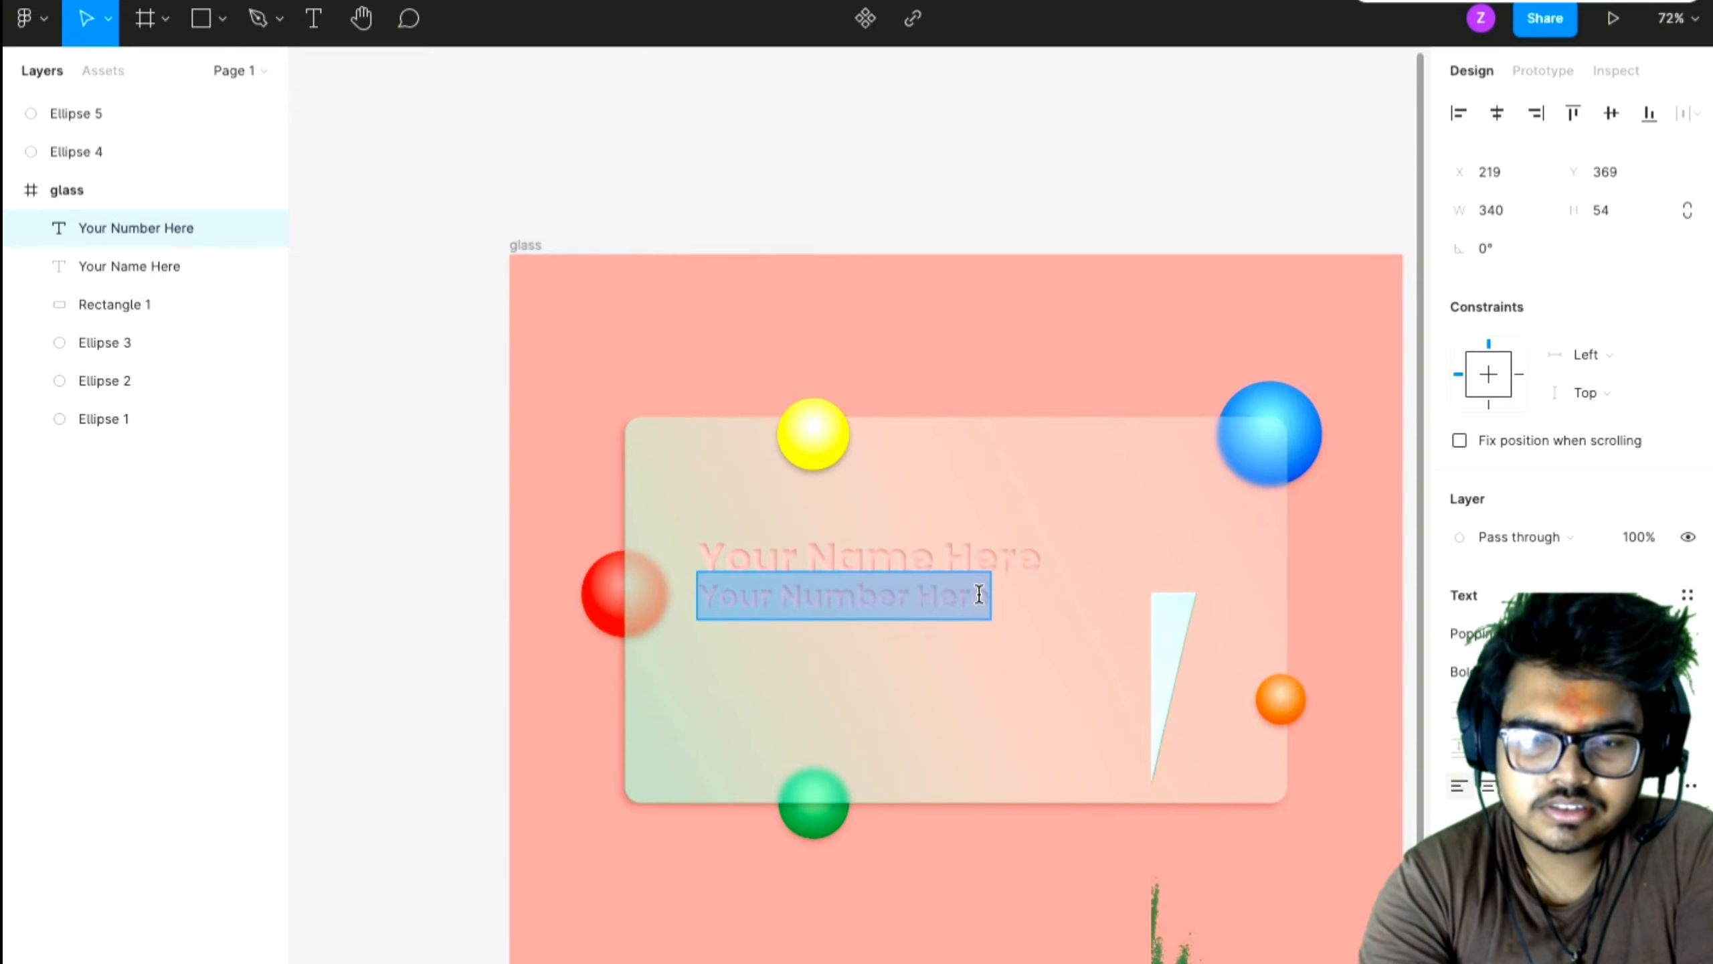
type("9876543210")
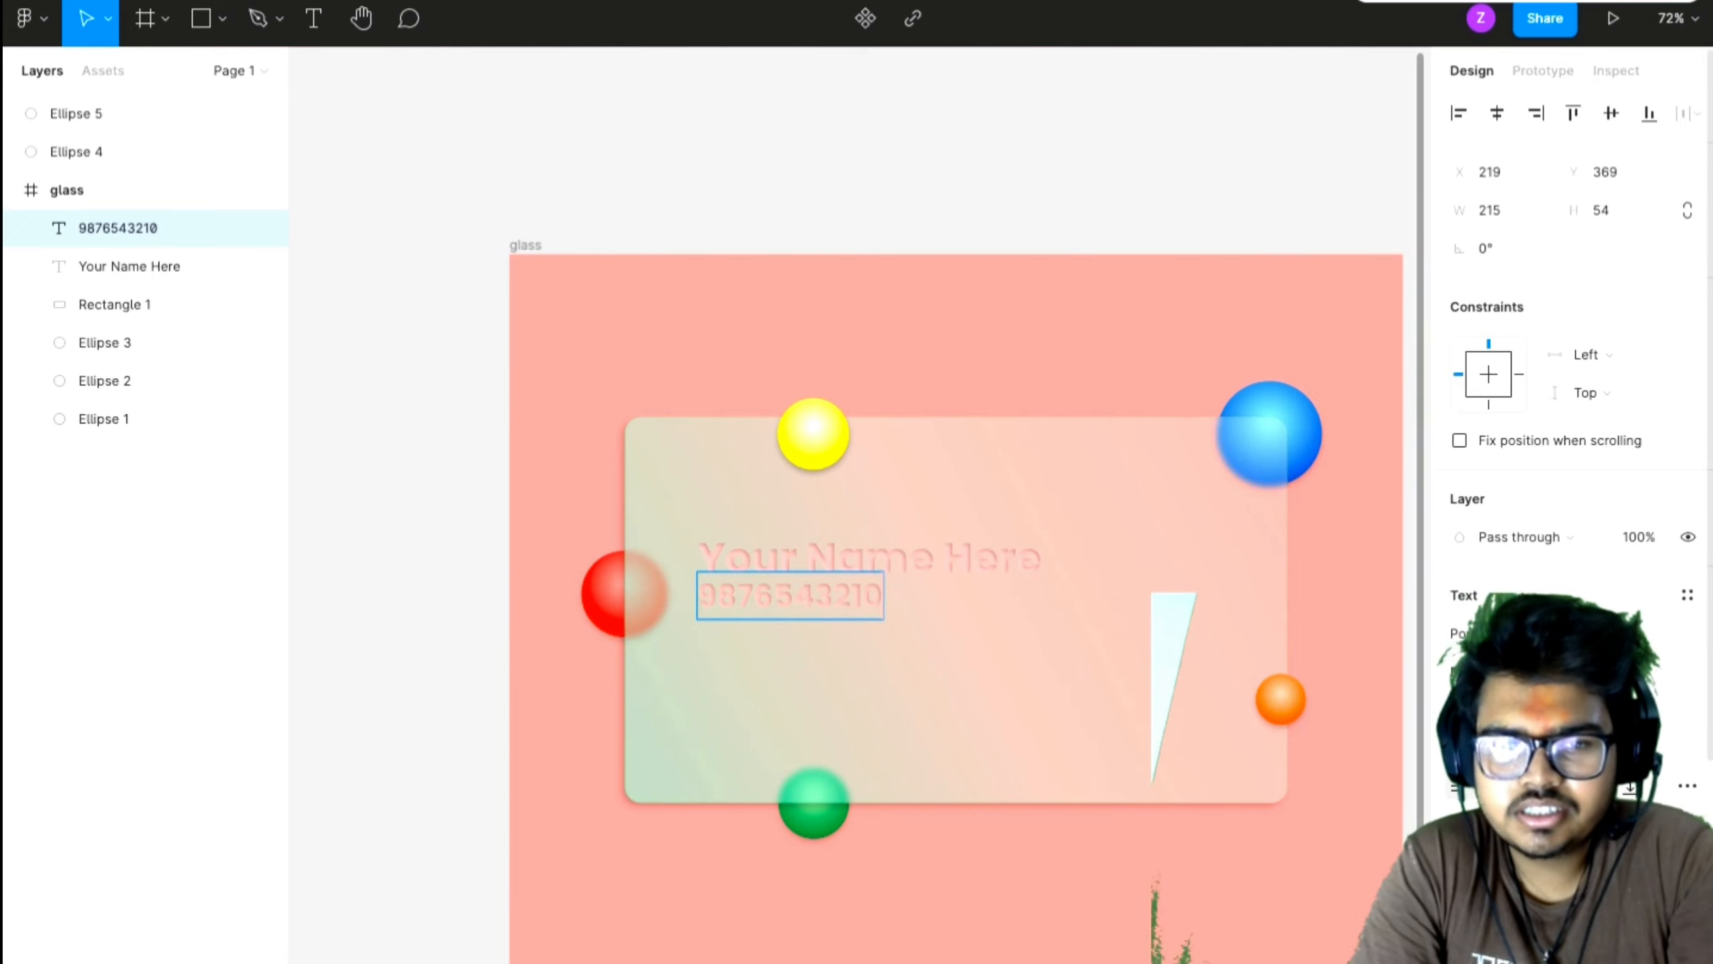
left_click(1460, 882)
left_click(1275, 479)
left_click_drag(1195, 516, 1380, 543)
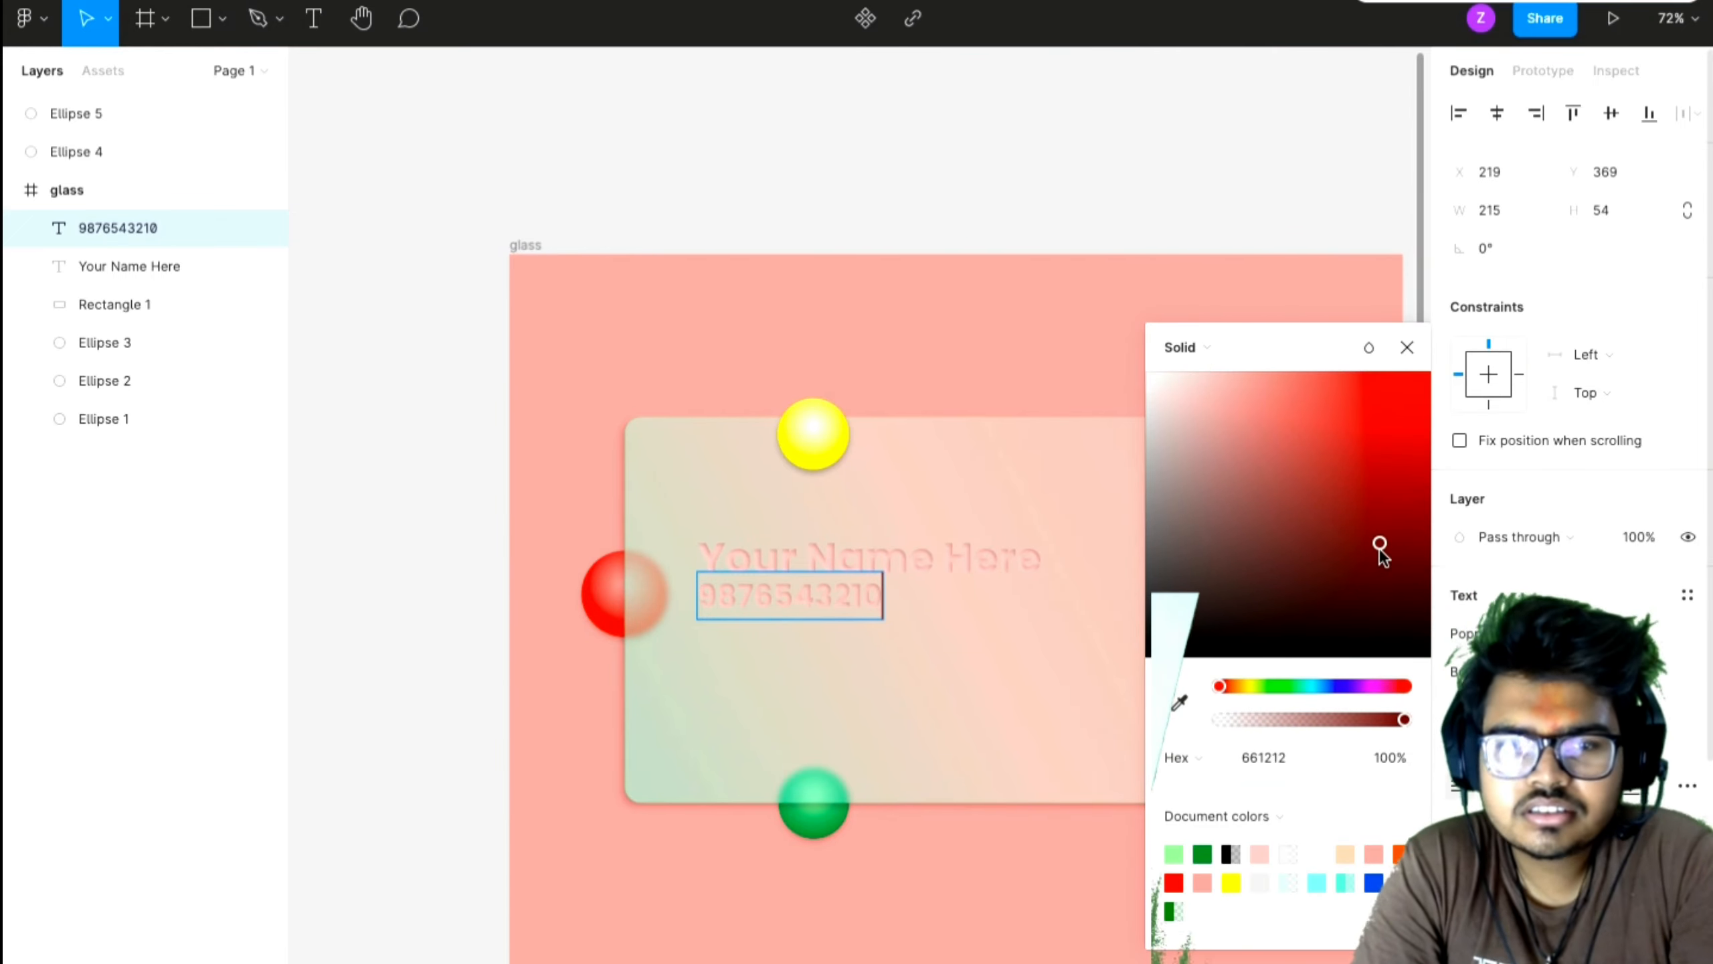
key("ctrl+z")
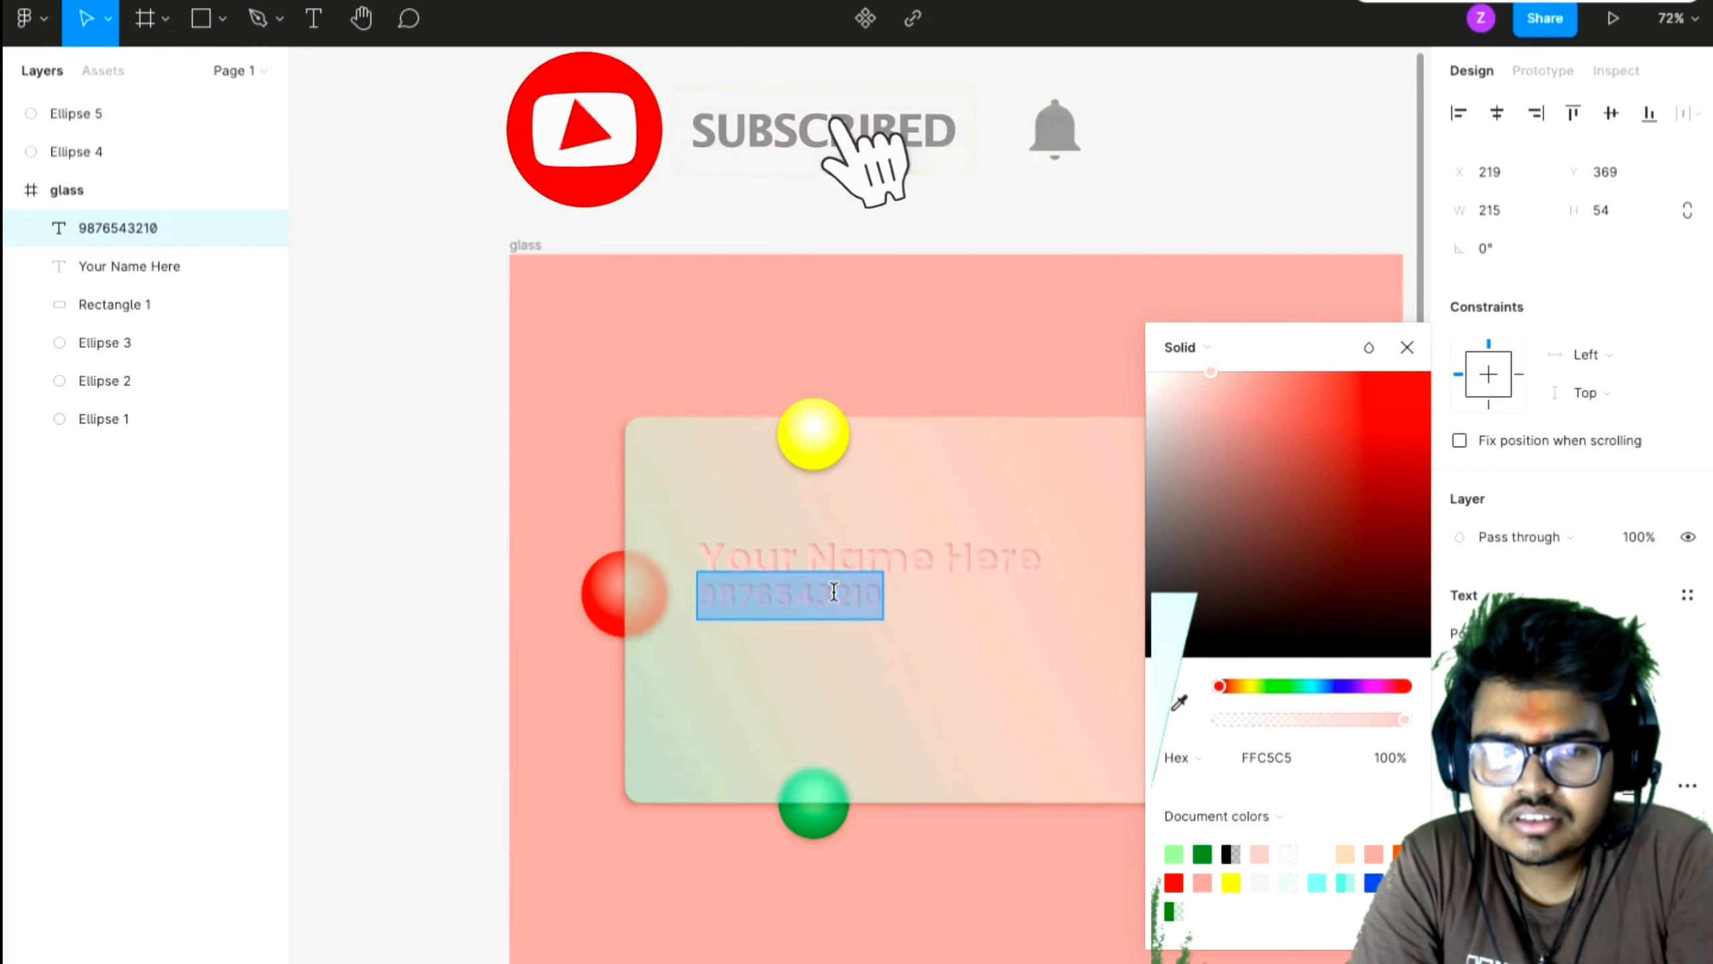
- Set the fill colour of the whole phone number text to A38888 and move the text down to Y 381
left_click(1182, 567)
left_click_drag(1193, 566, 1191, 480)
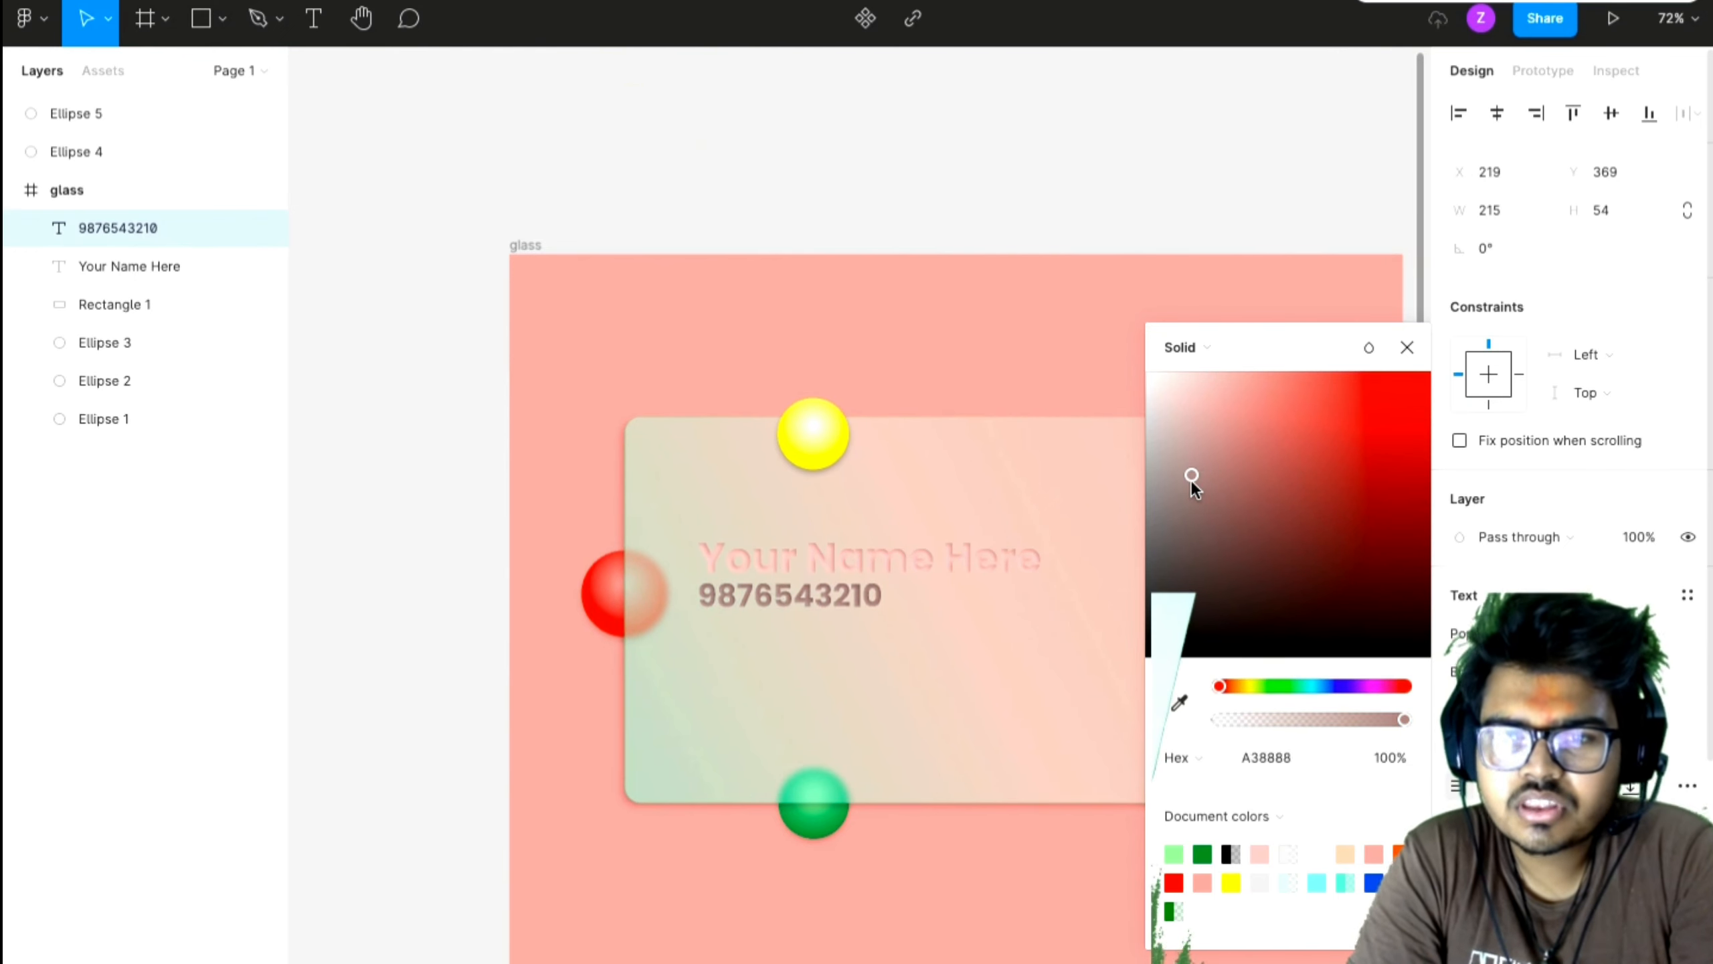
left_click(1405, 347)
key("Escape")
key("Escape")
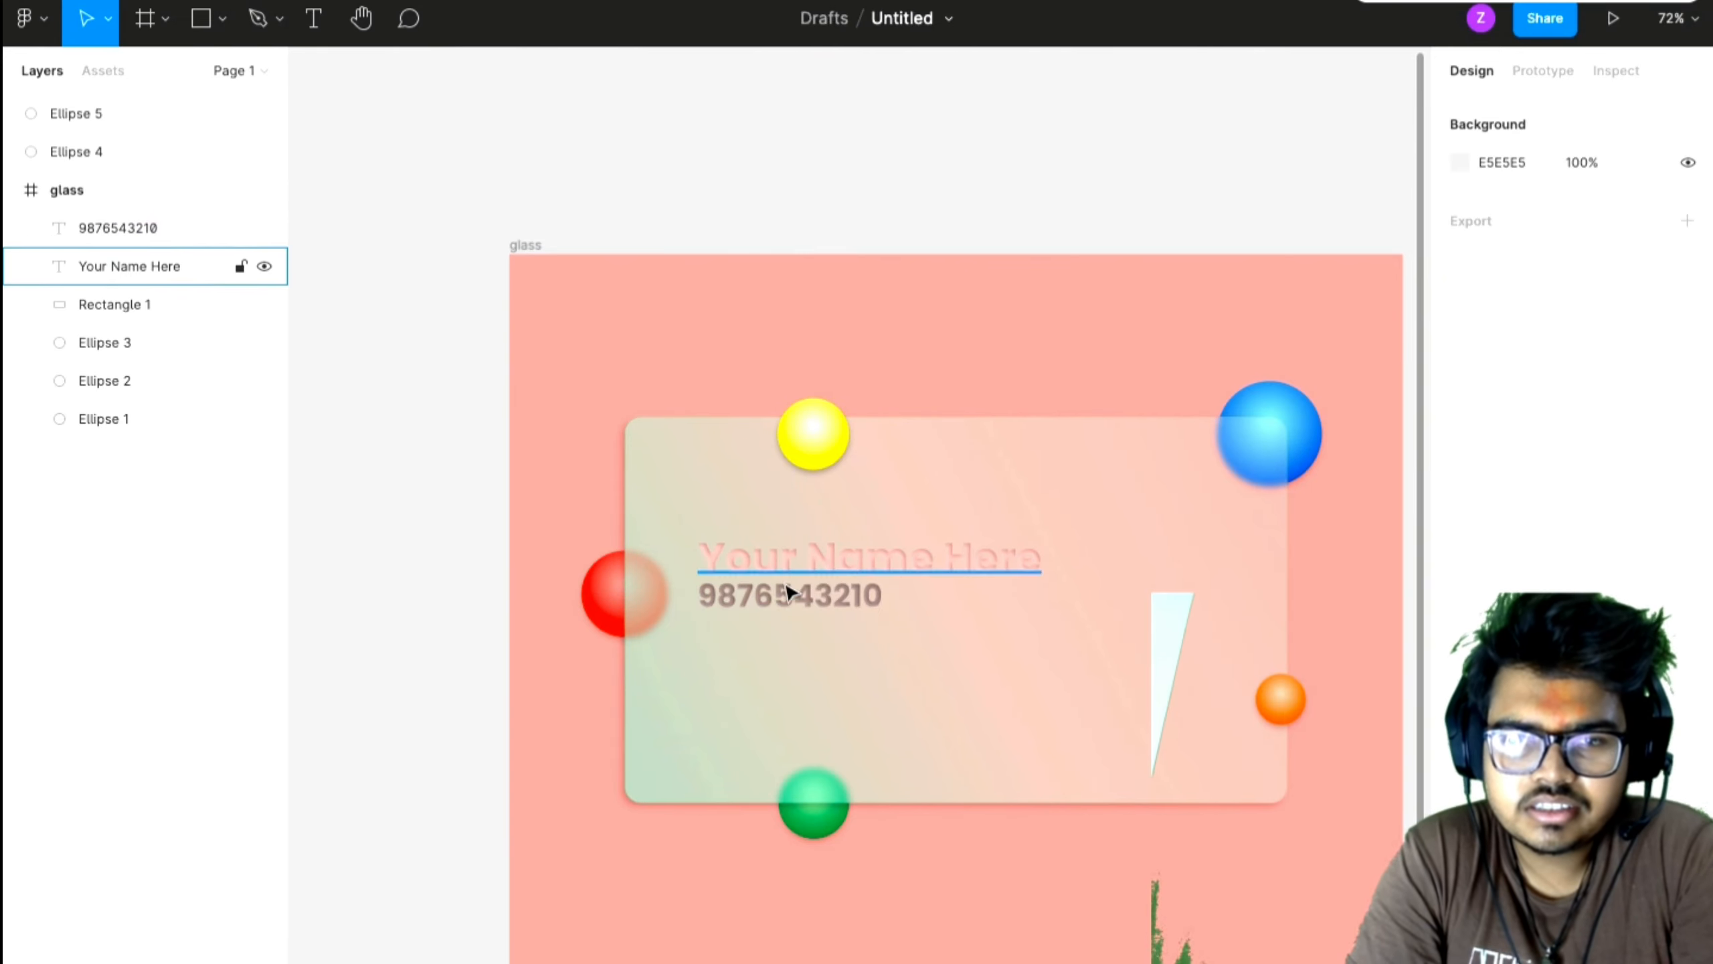
left_click_drag(789, 593, 785, 605)
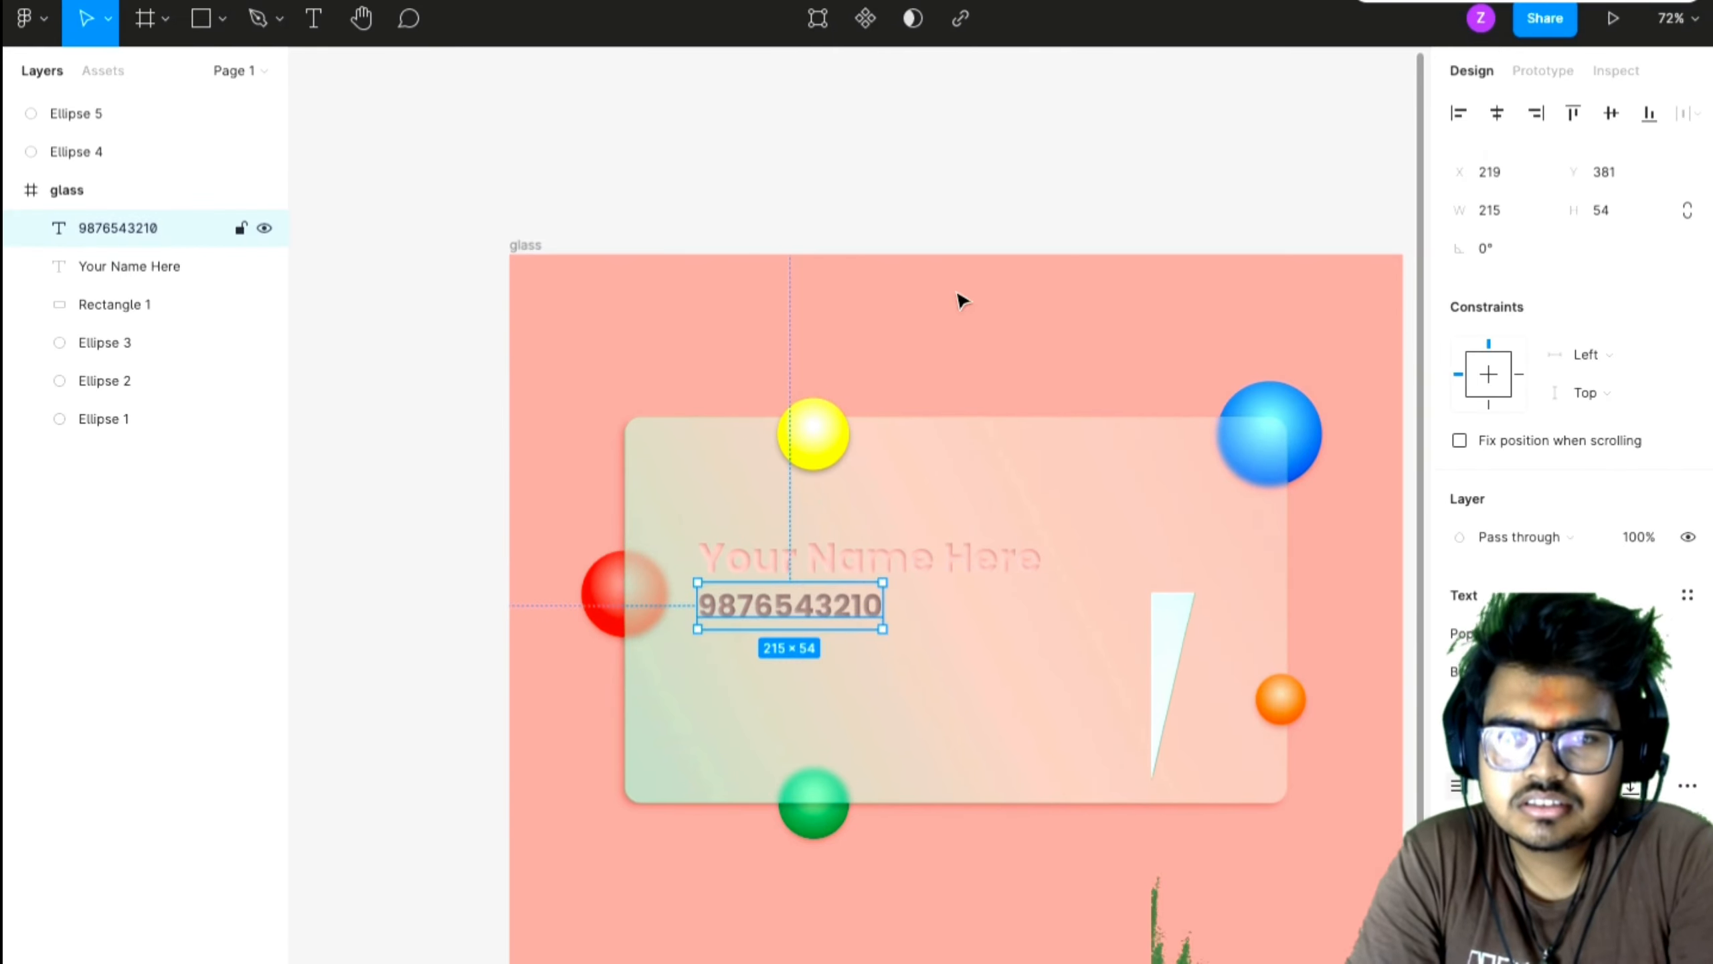
left_click(971, 244)
- Find the single-person "user" icon with the Feather Icons plugin and insert it into the design
scroll(1174, 379, "right", 5)
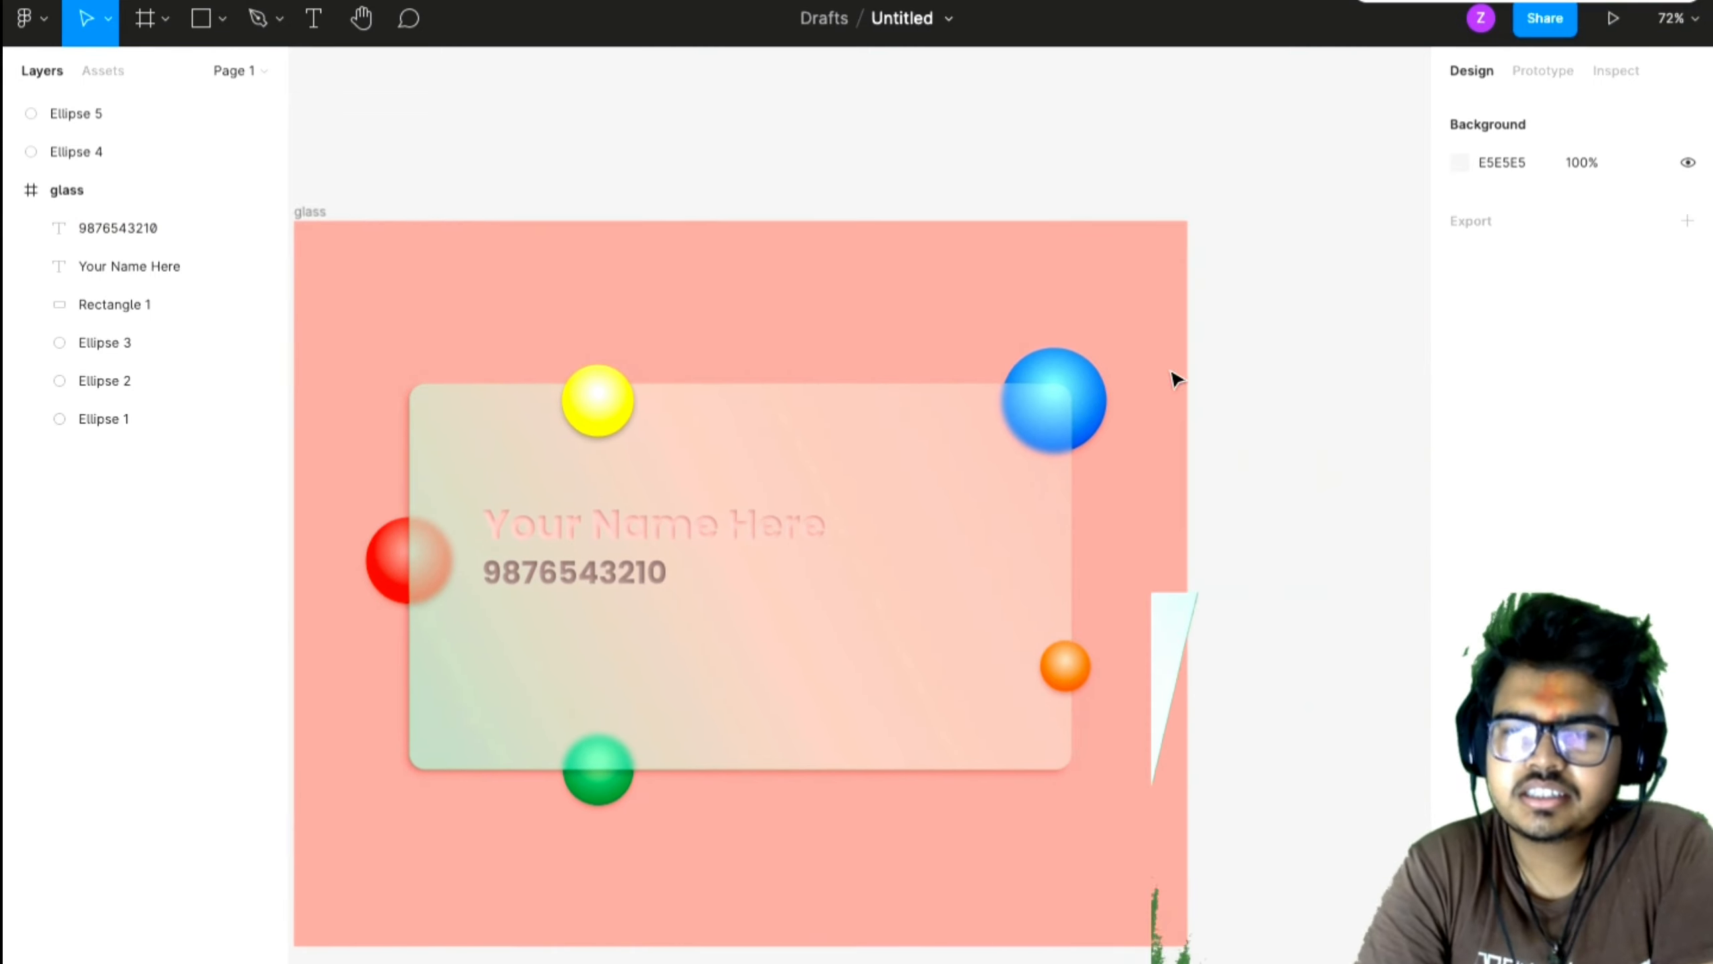
right_click(1258, 395)
mouse_move(1312, 564)
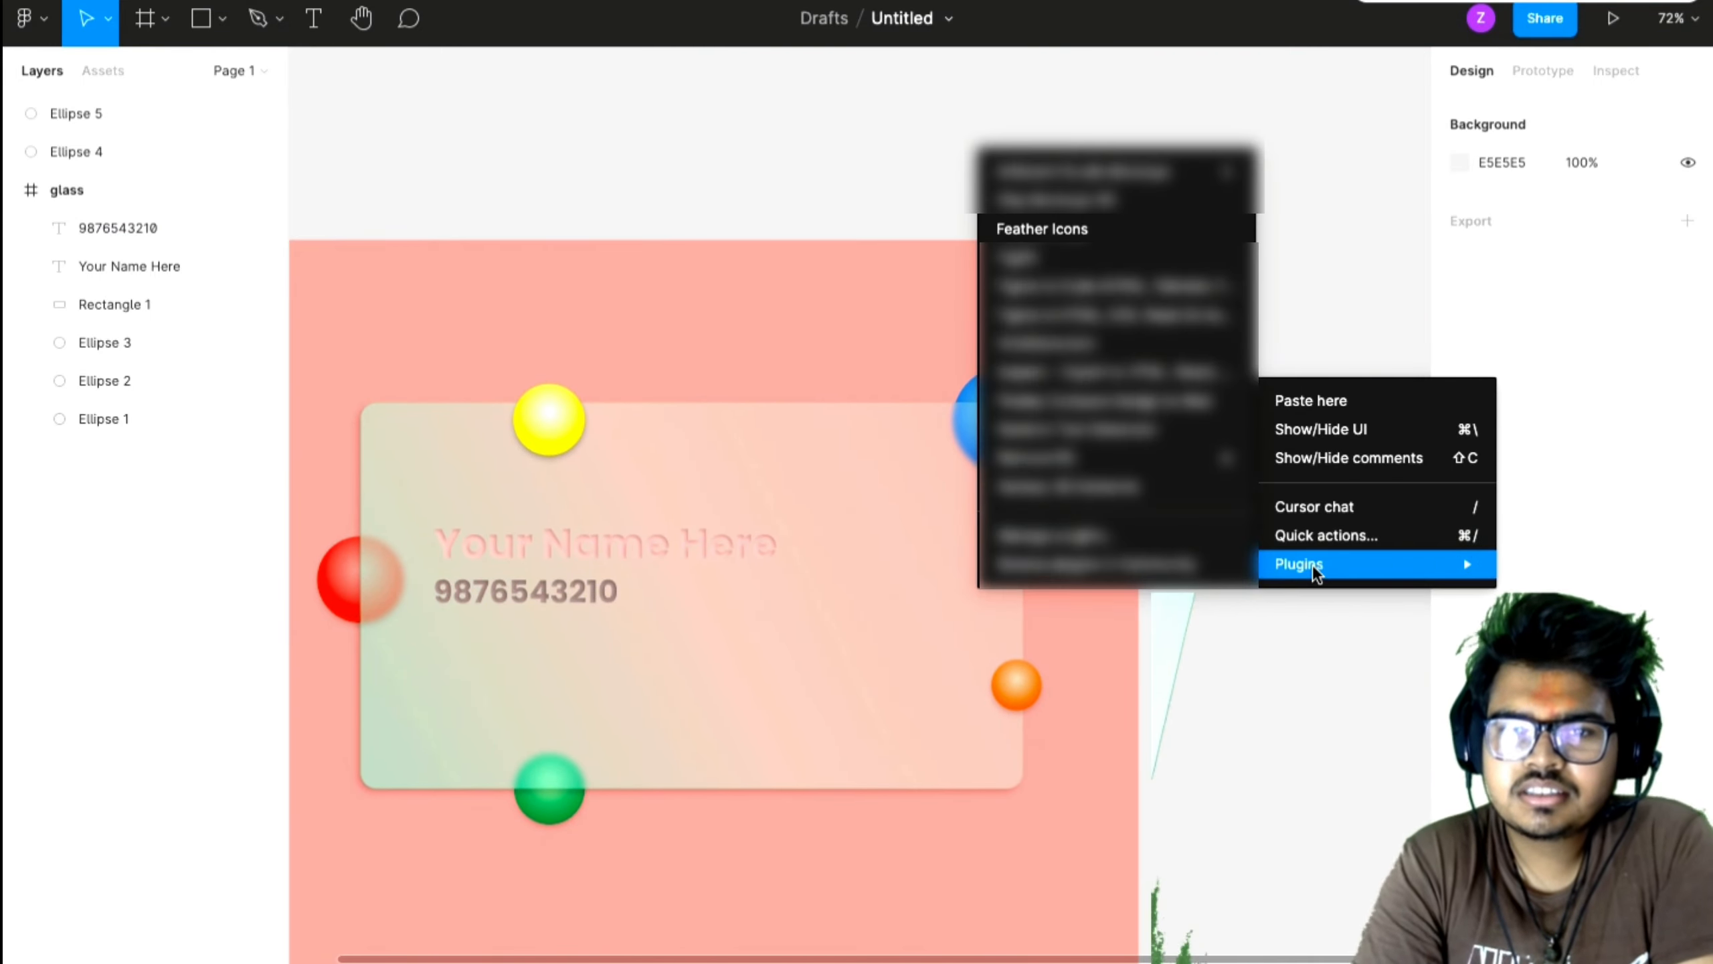
left_click(1082, 251)
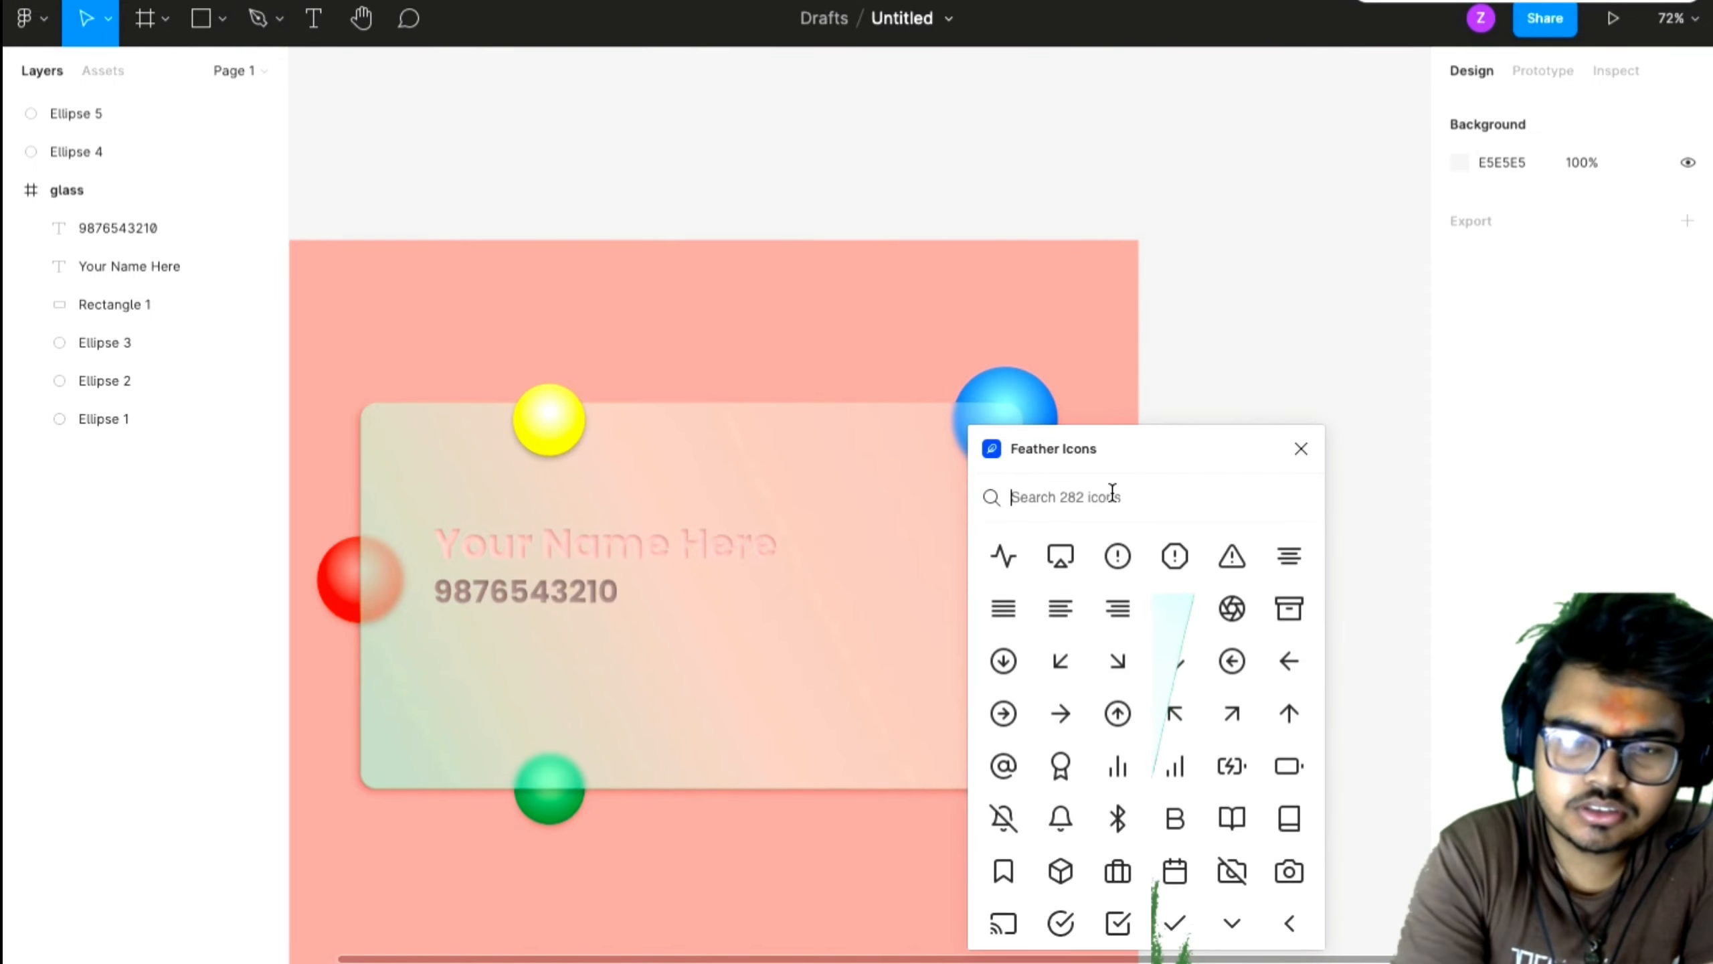
type("user")
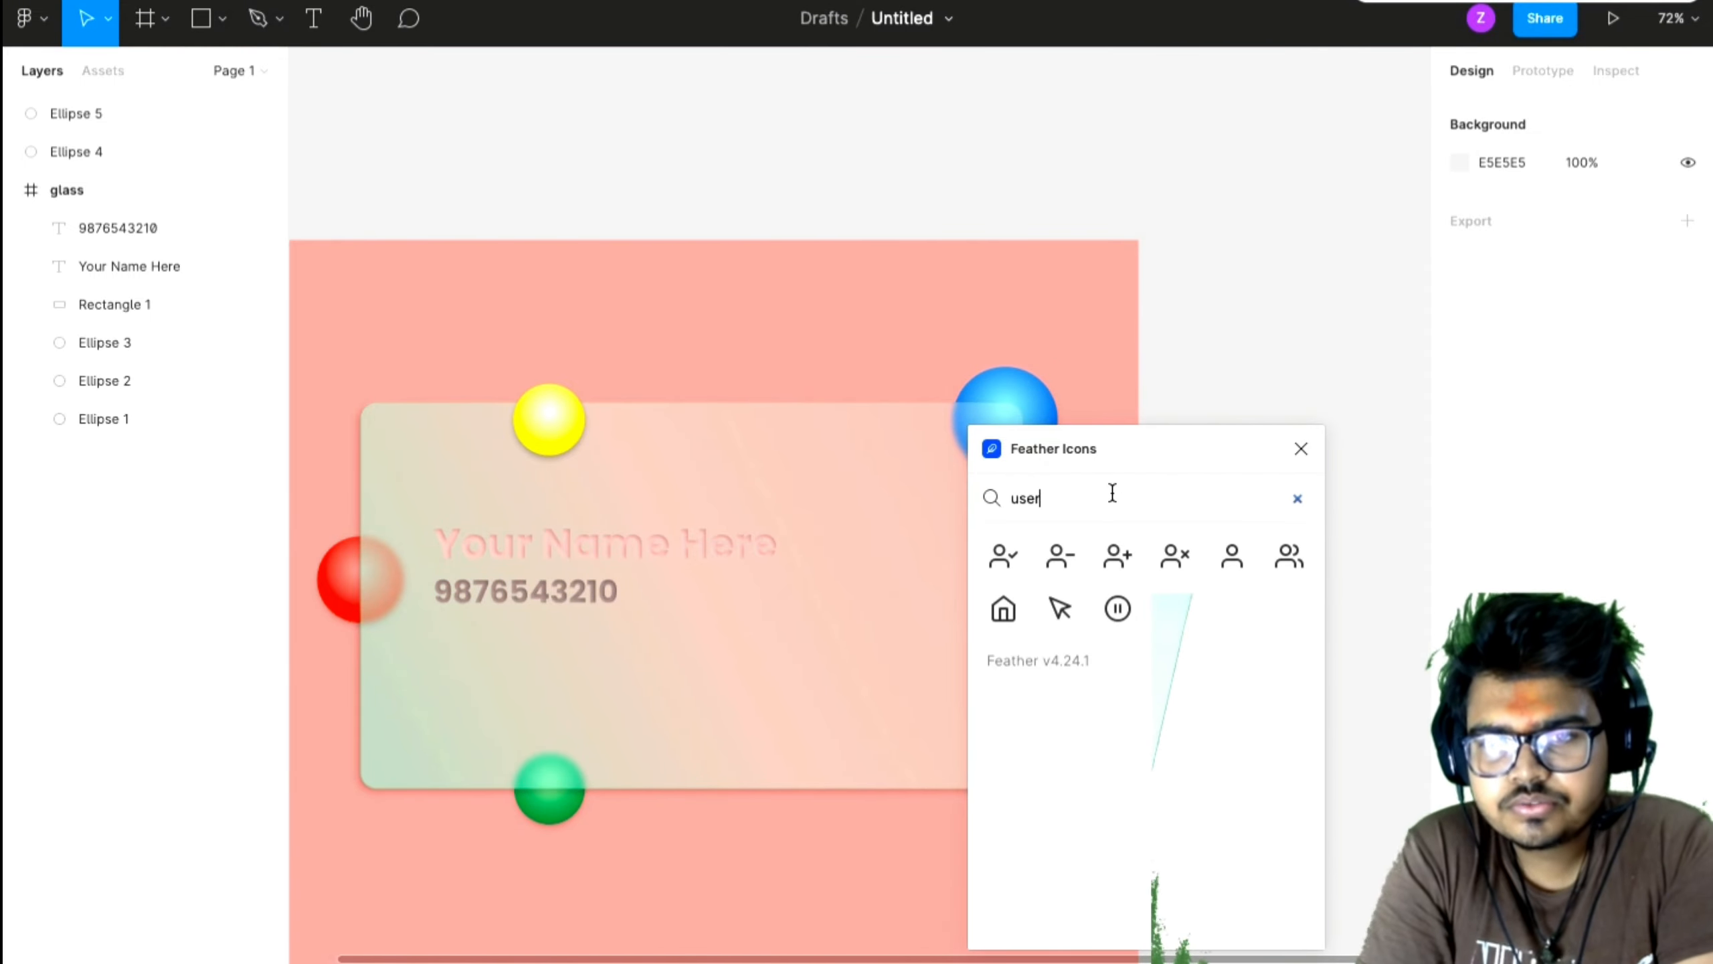
left_click(1230, 558)
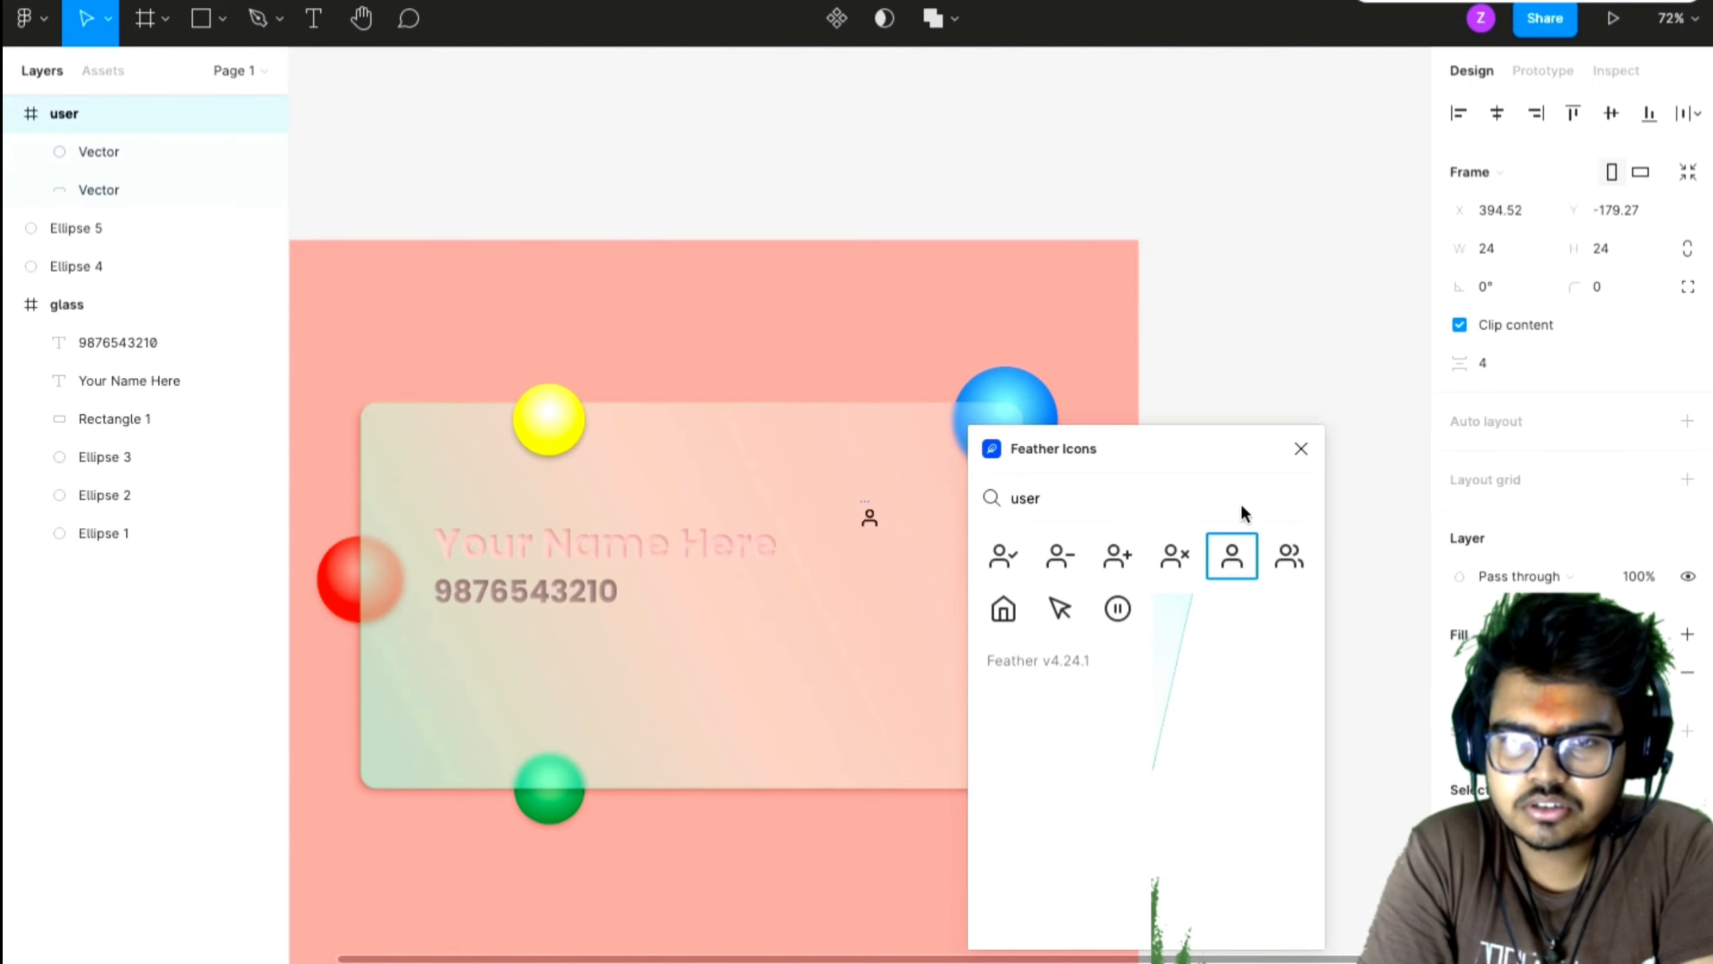
left_click(1300, 449)
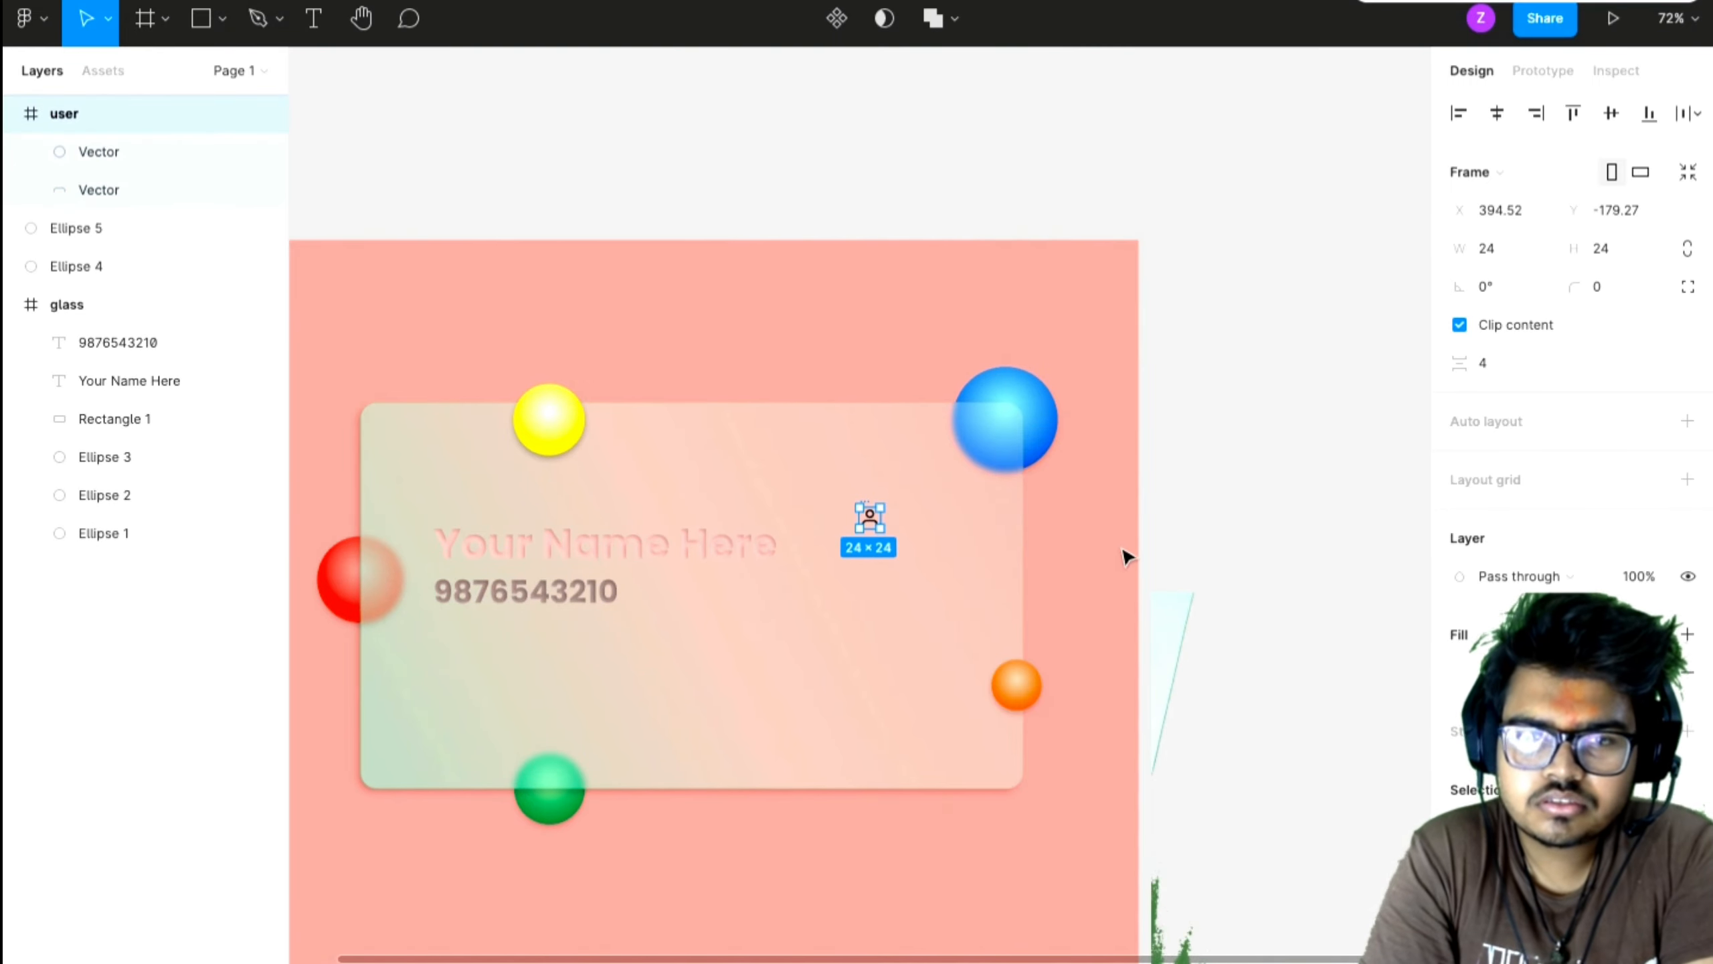
- Group the inserted user icon, unite its shapes with Union and flatten the result
key("ctrl+g")
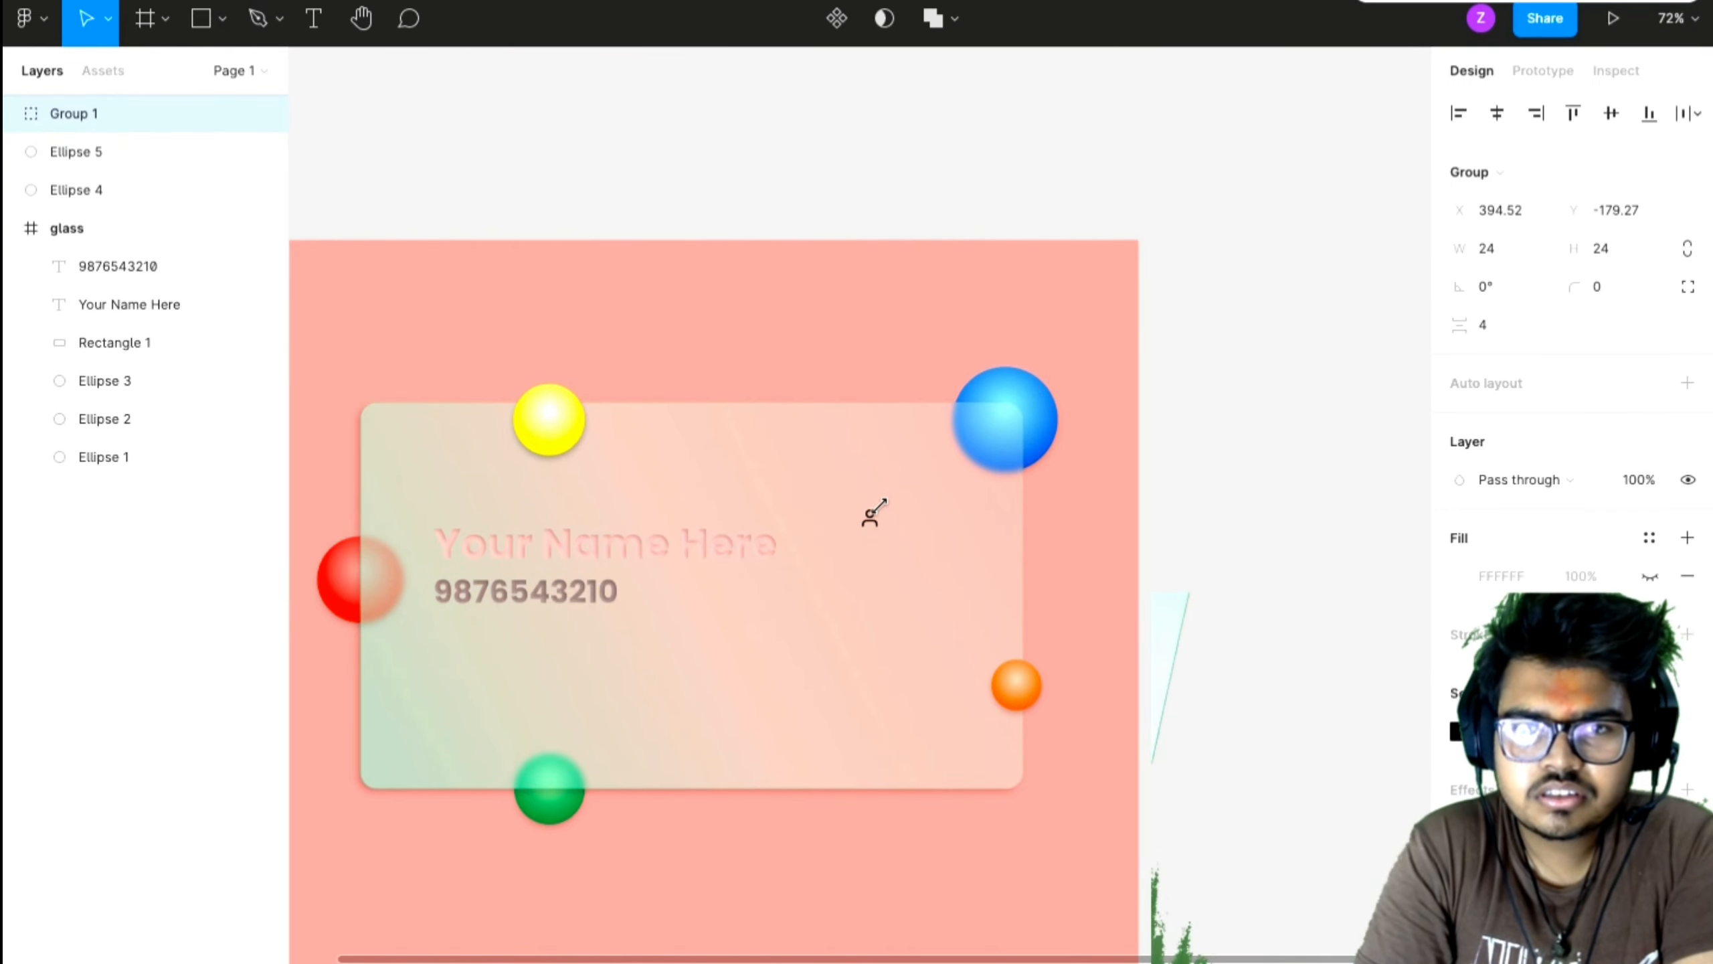
left_click(957, 20)
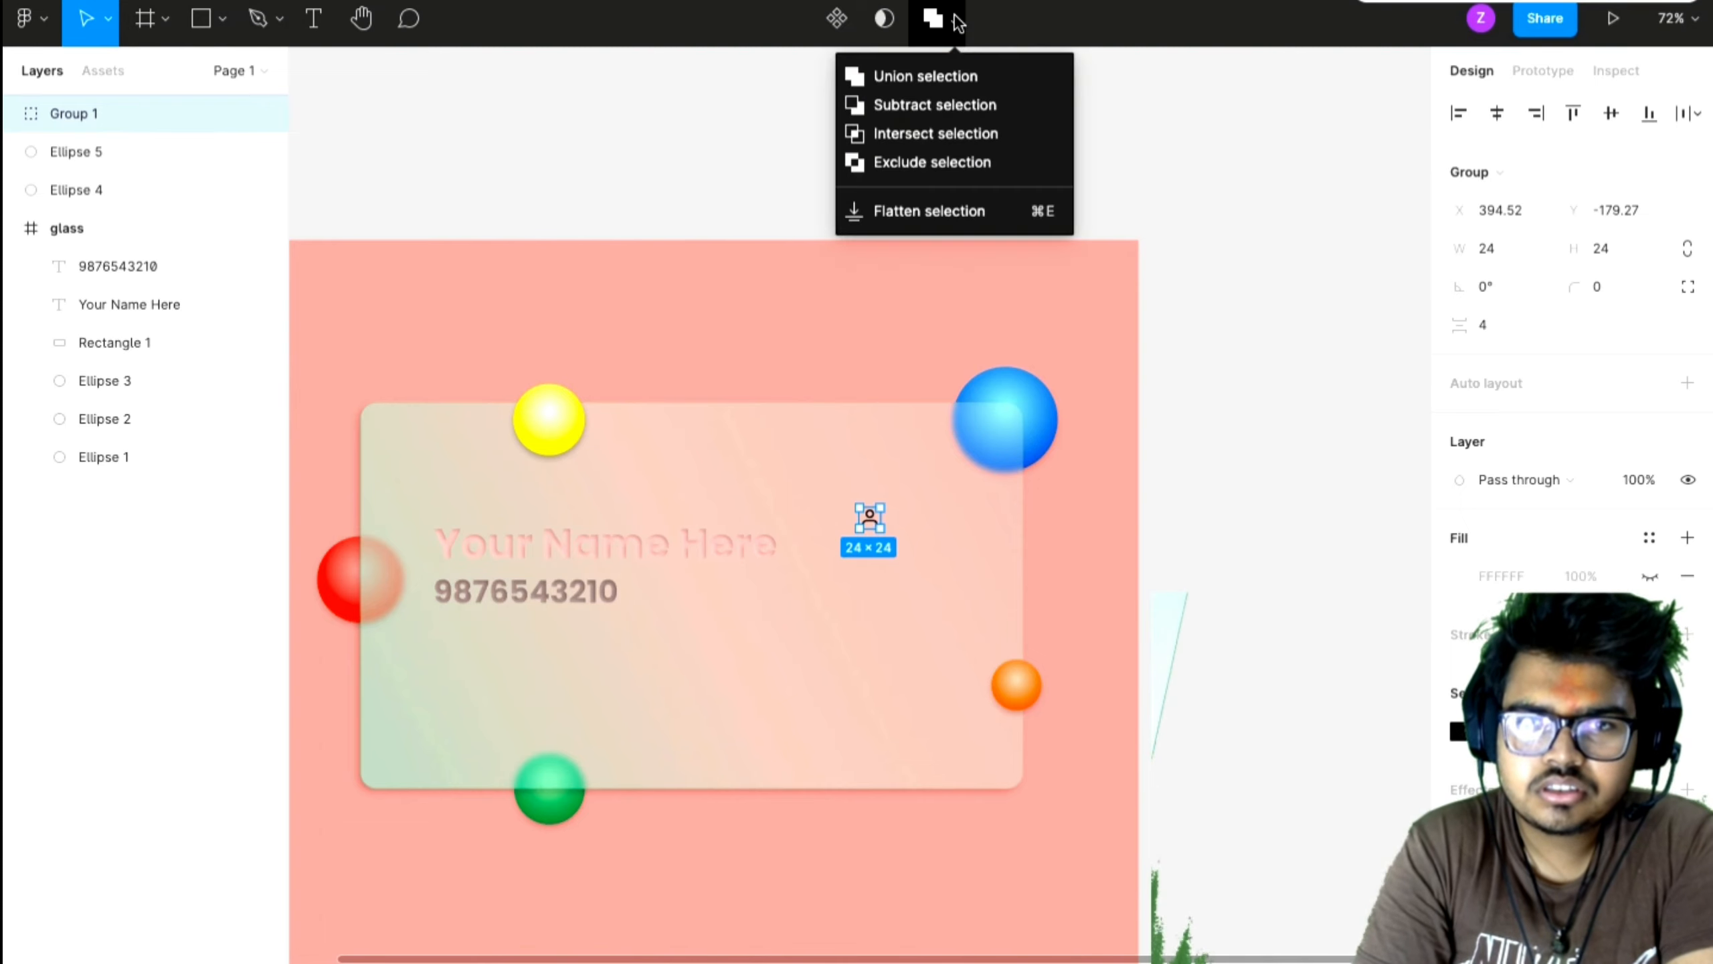
left_click(925, 76)
left_click(954, 21)
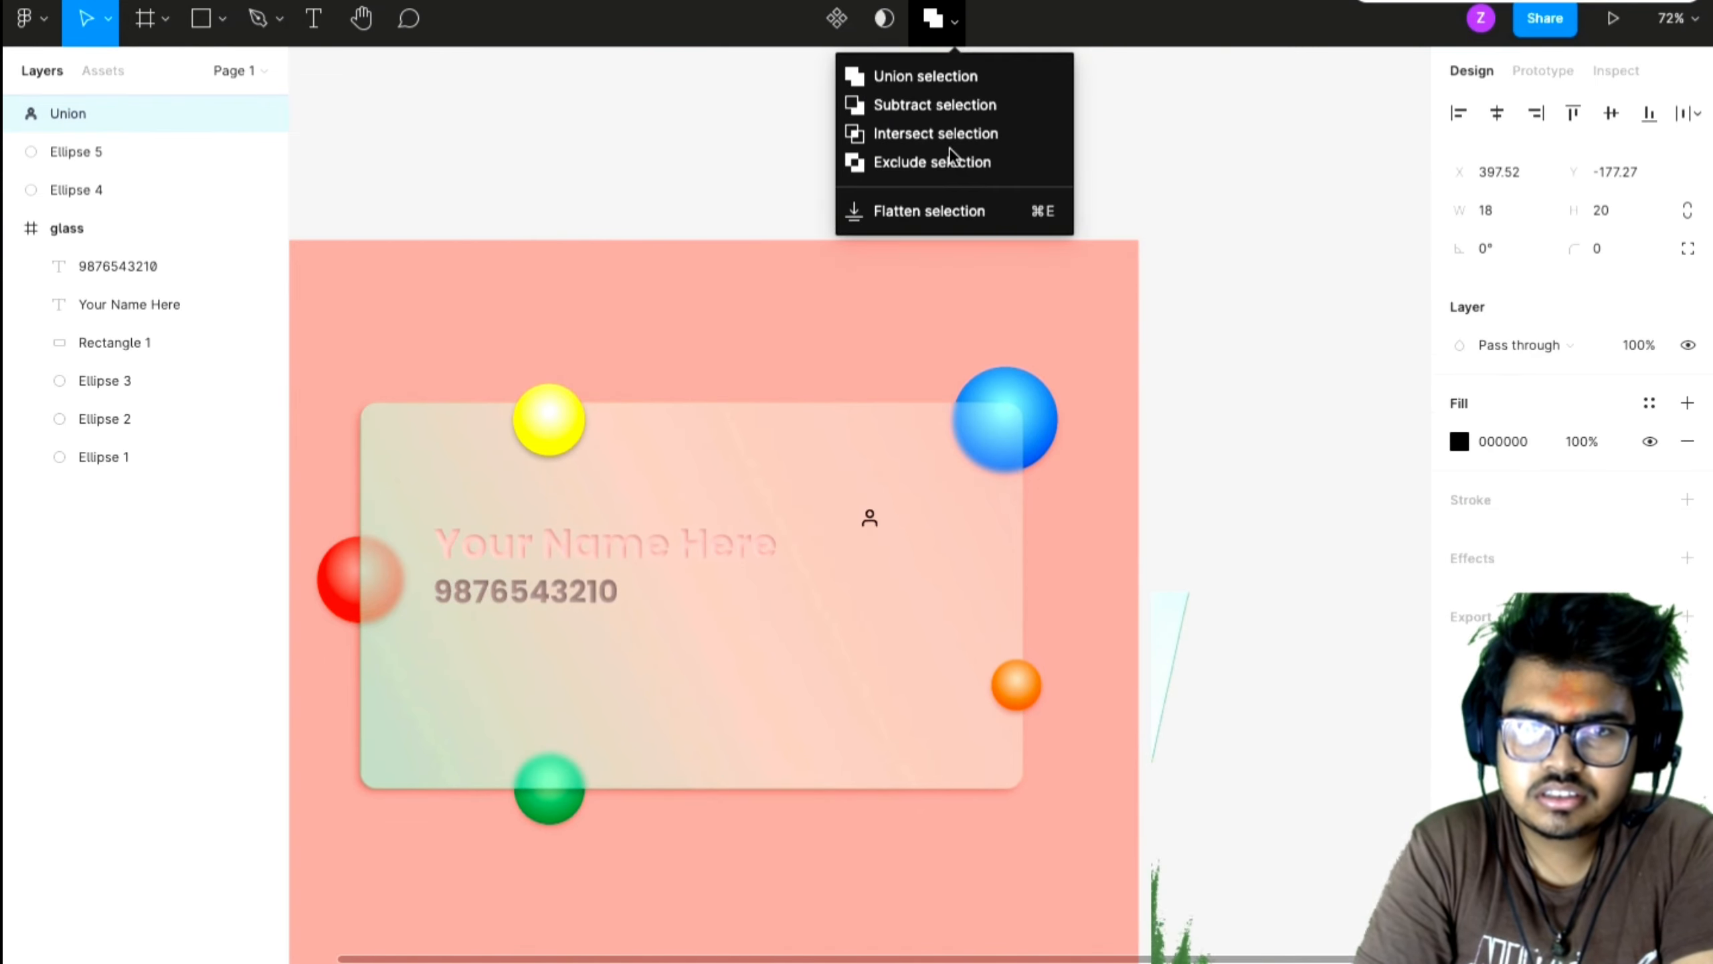
left_click(960, 212)
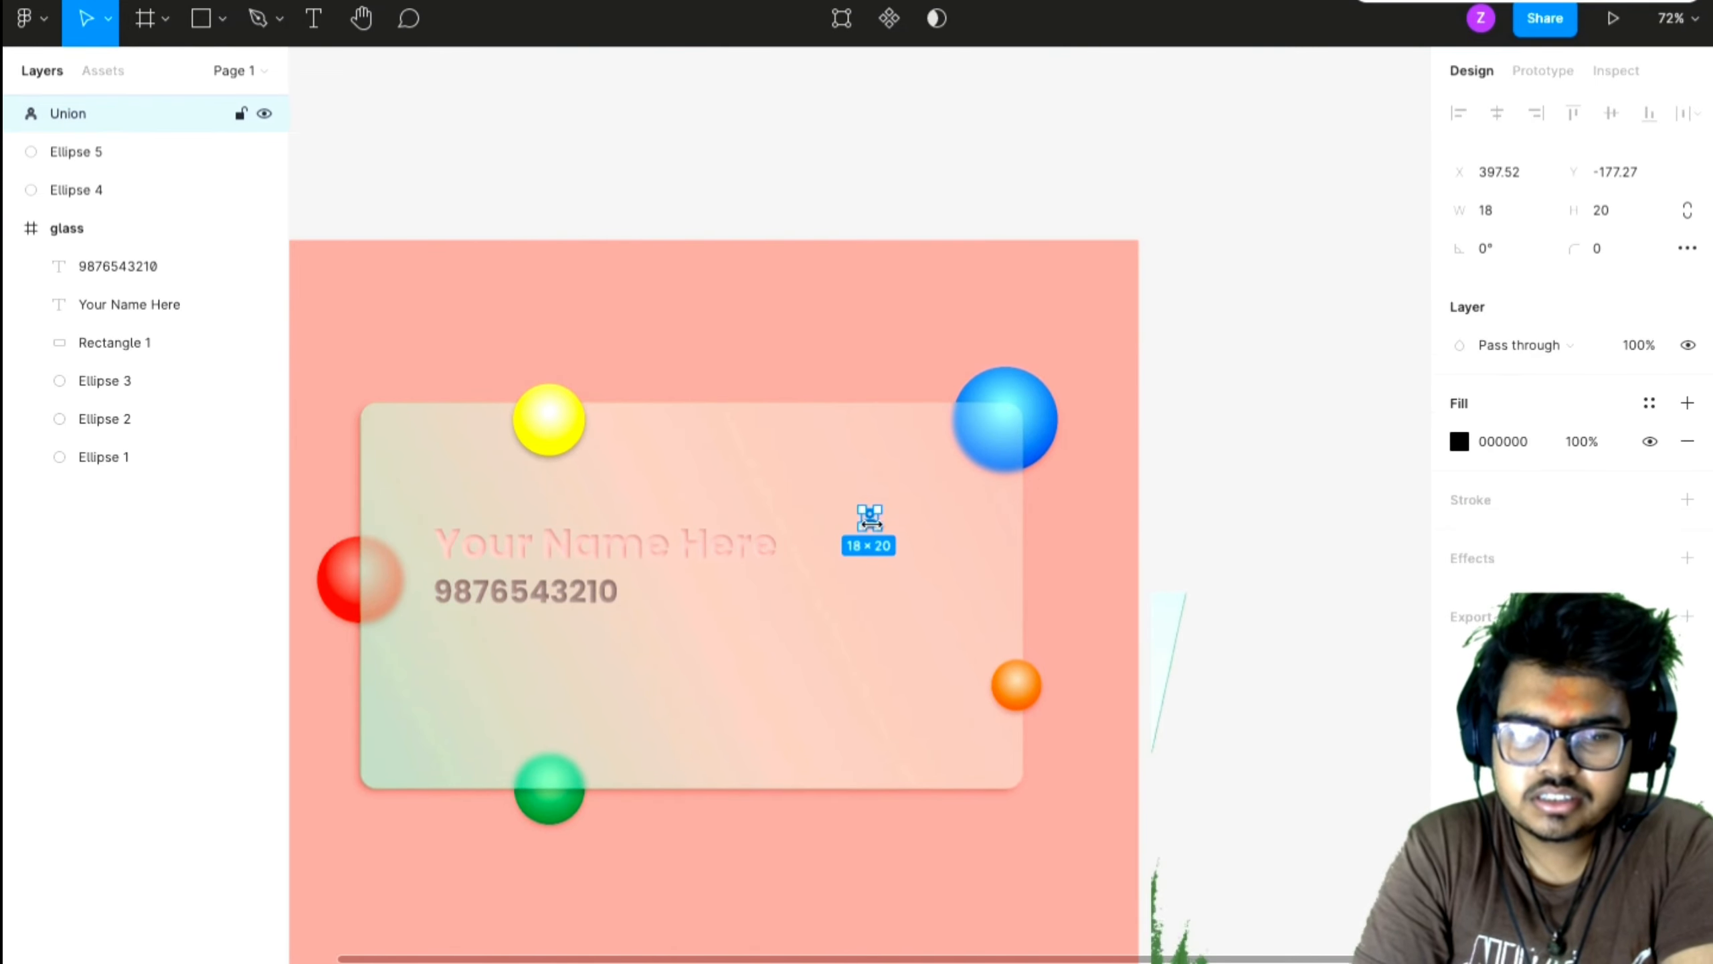
- Enlarge the user icon proportionally to 84 × 93.33 and set its fill colour to FB6767
left_click_drag(878, 532, 901, 556)
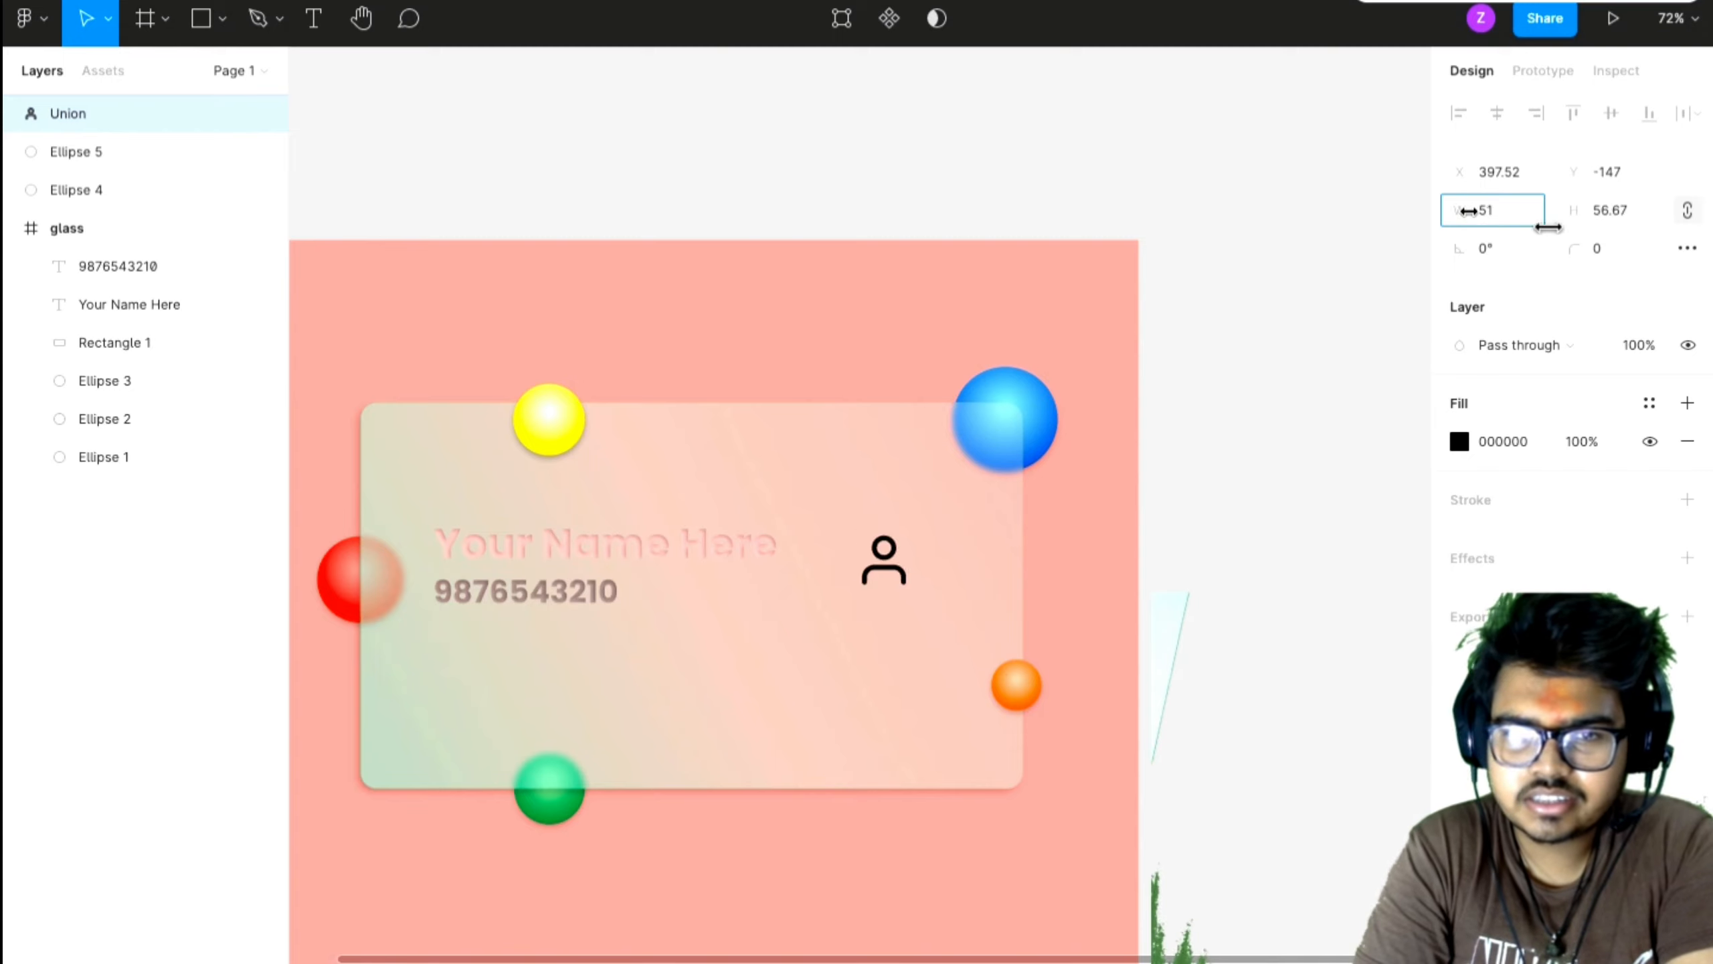
left_click_drag(1596, 228, 1627, 252)
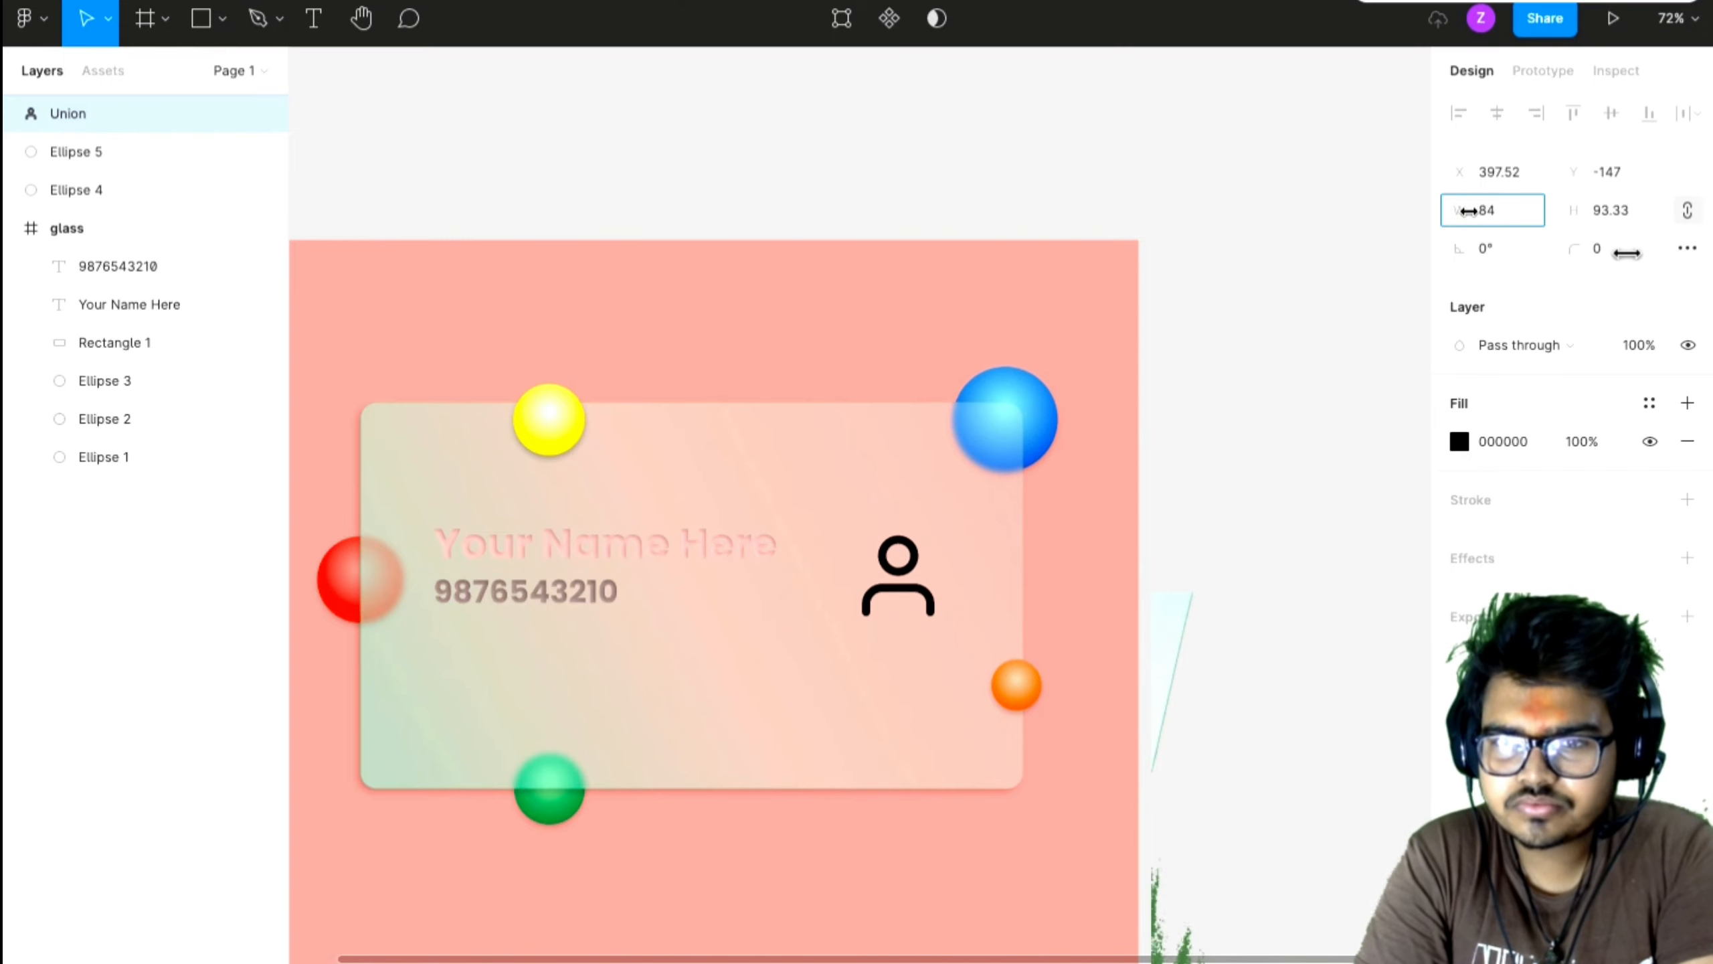
left_click(1459, 443)
left_click_drag(1408, 424, 1312, 381)
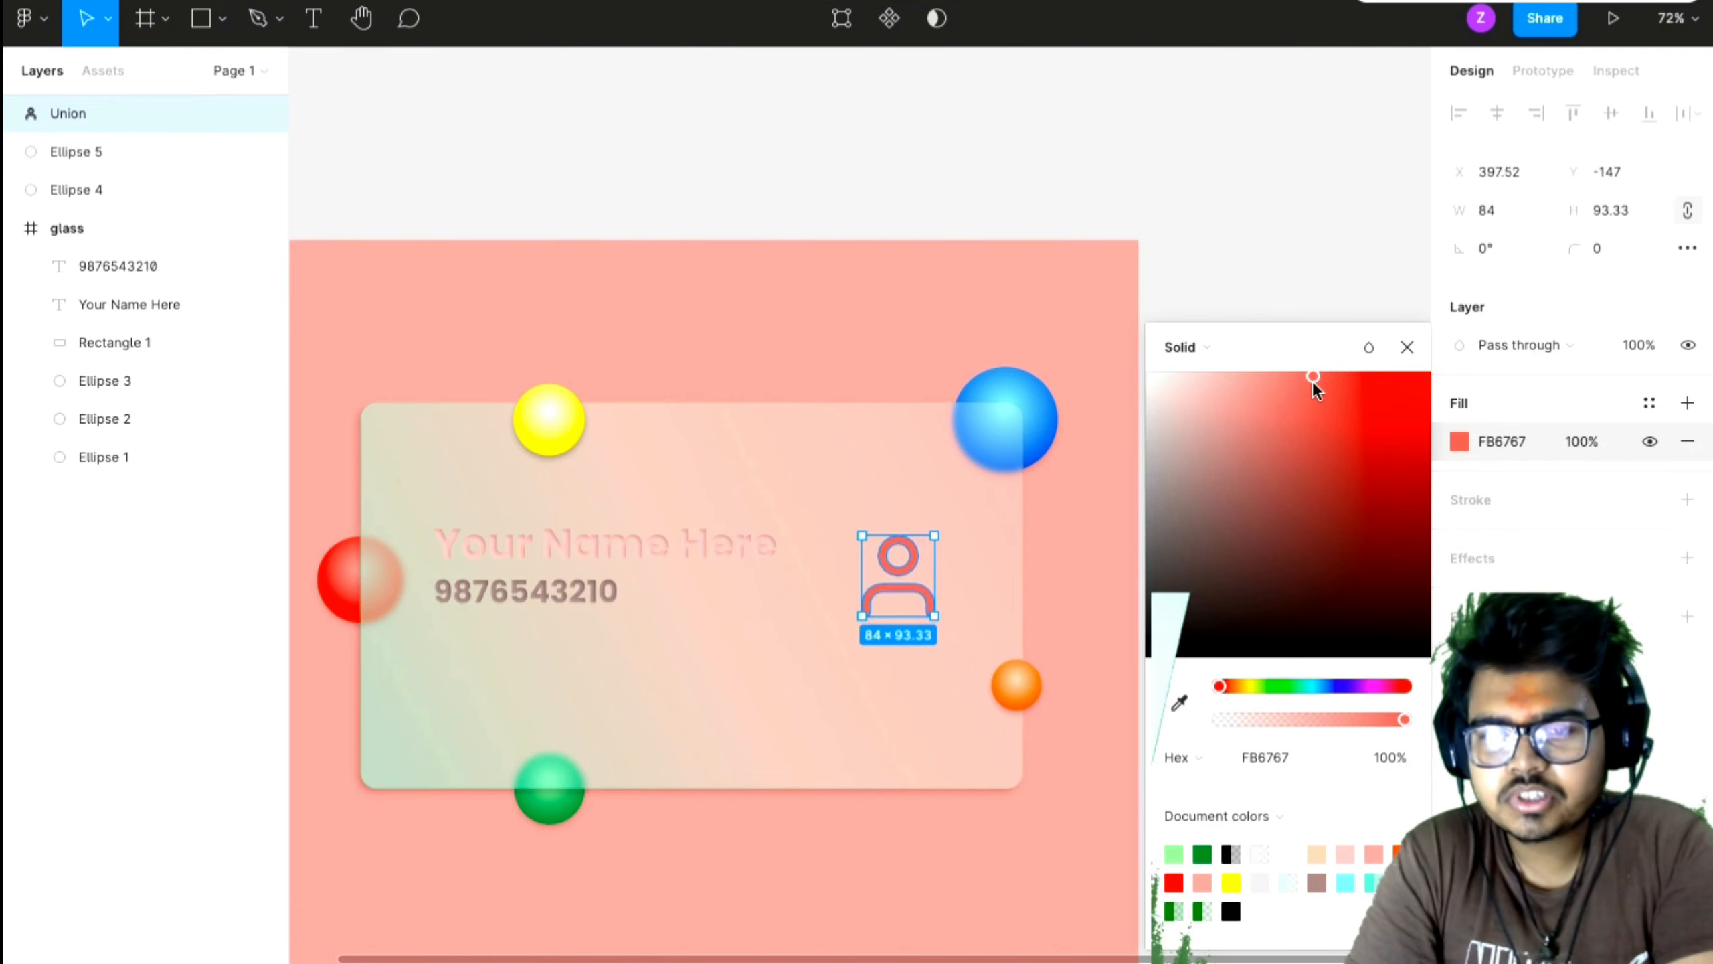
left_click(1451, 633)
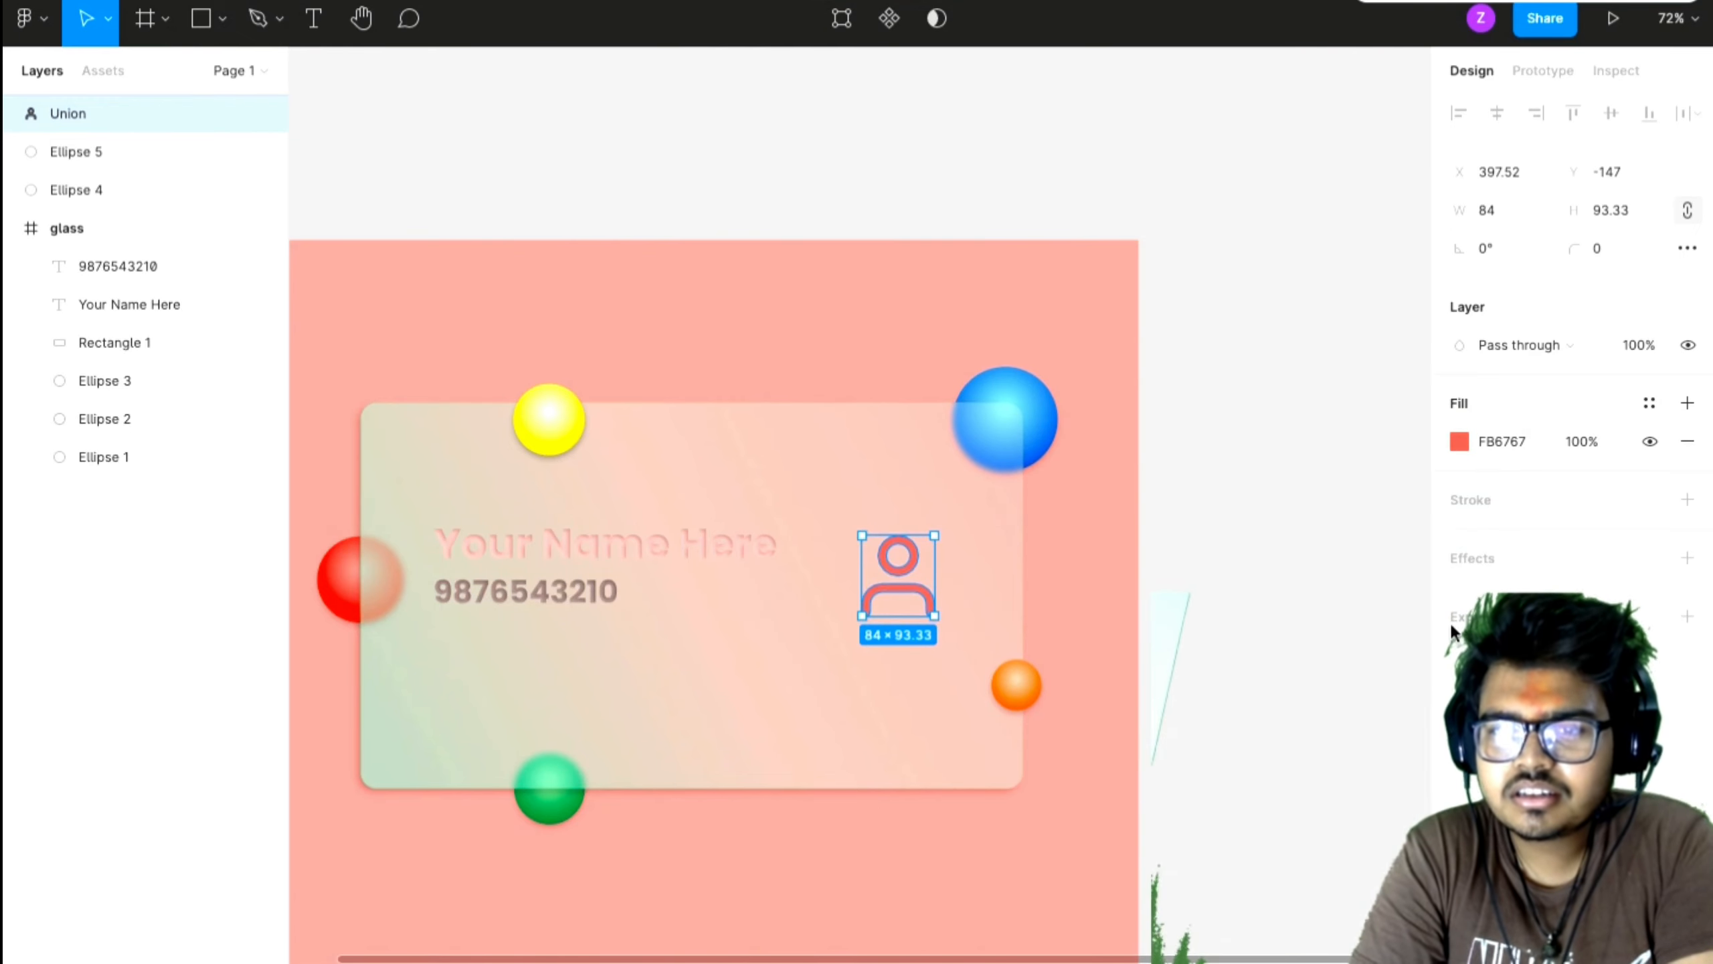
- Add an effect to the user icon, change its type to Inner shadow and deselect the icon
left_click(1687, 556)
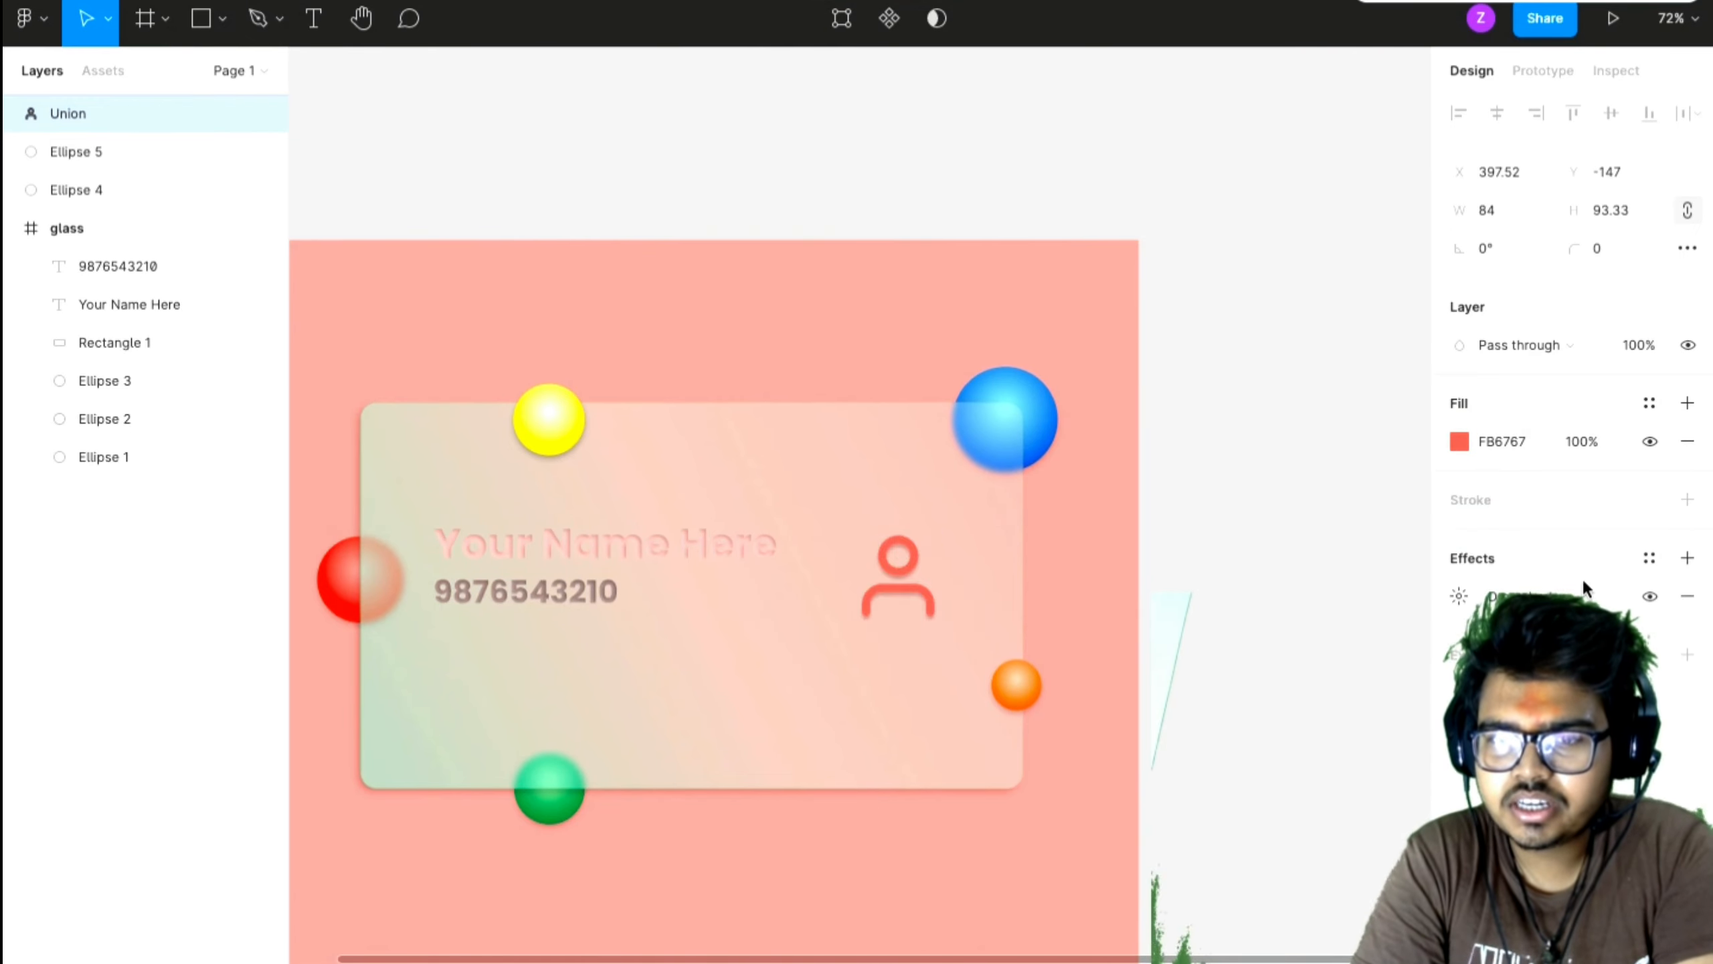
left_click(1527, 595)
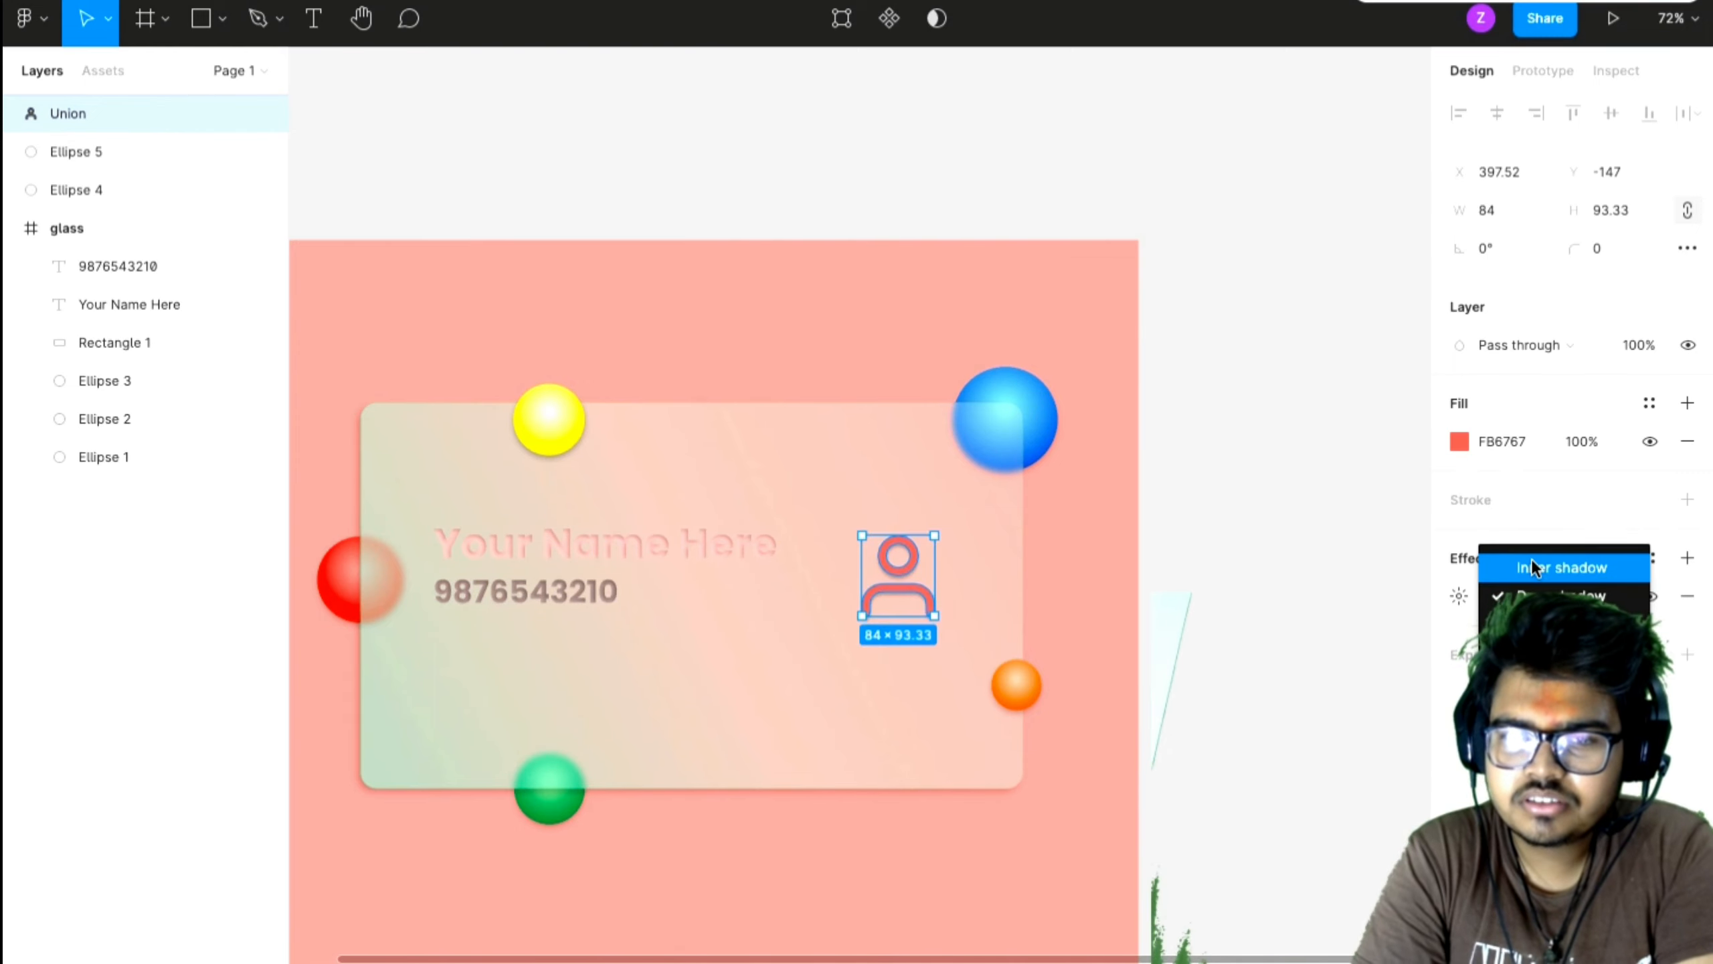
left_click(1531, 567)
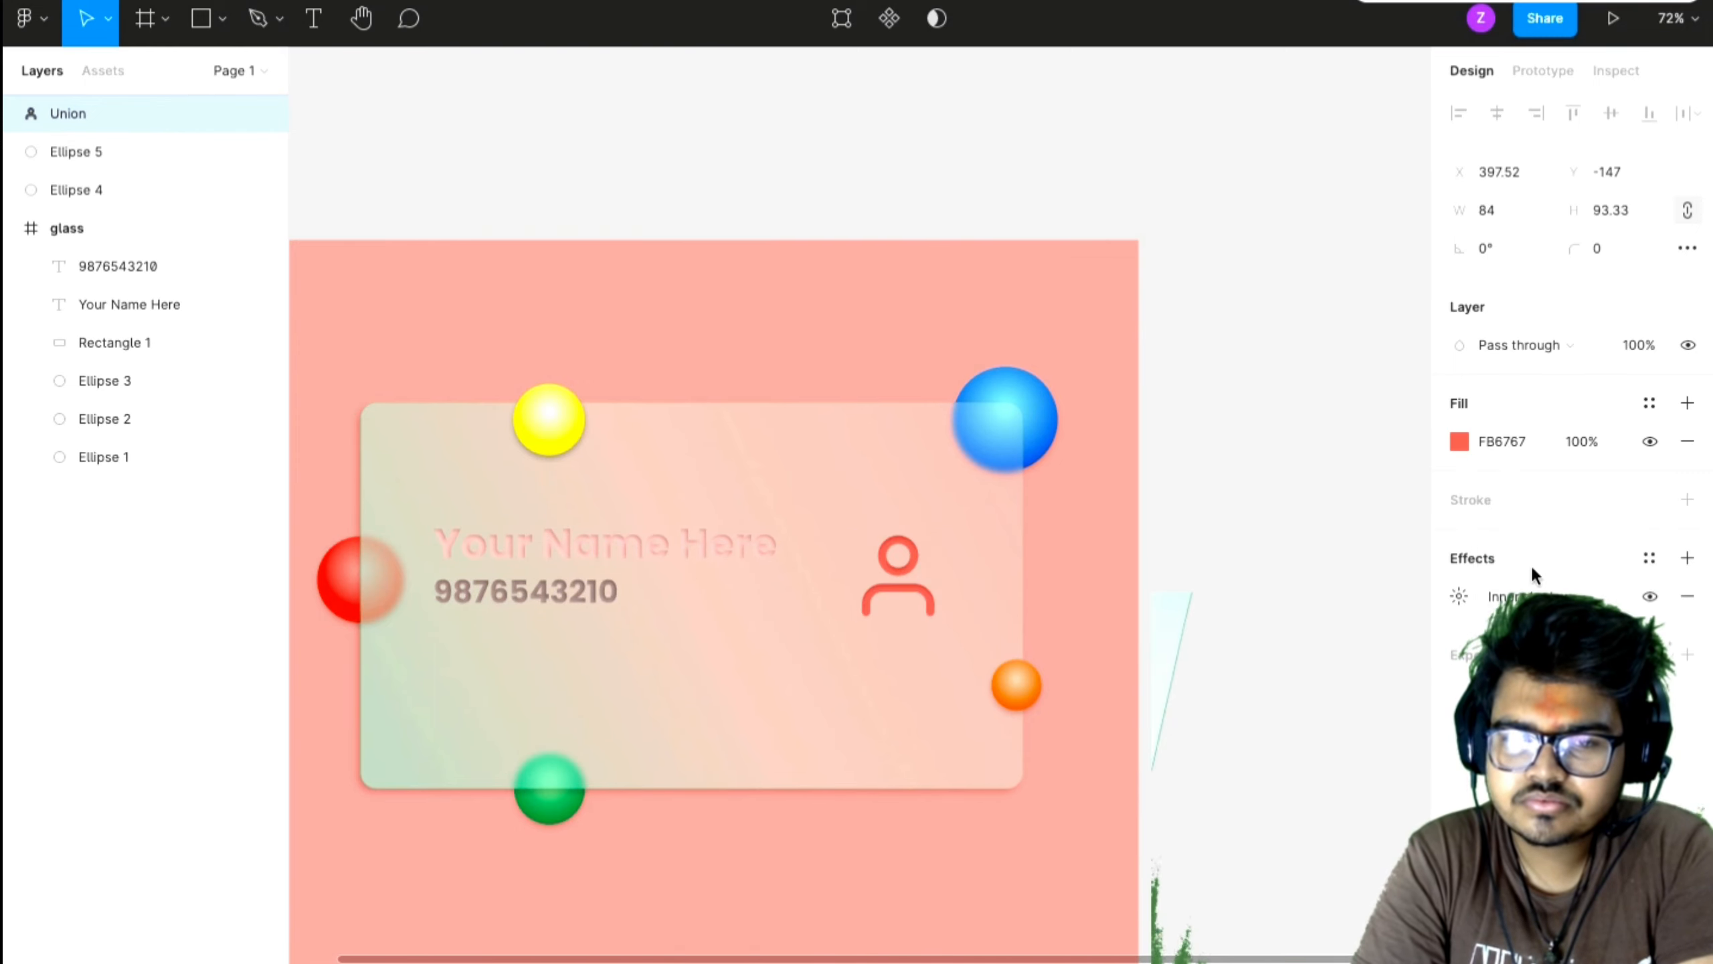
left_click(1322, 646)
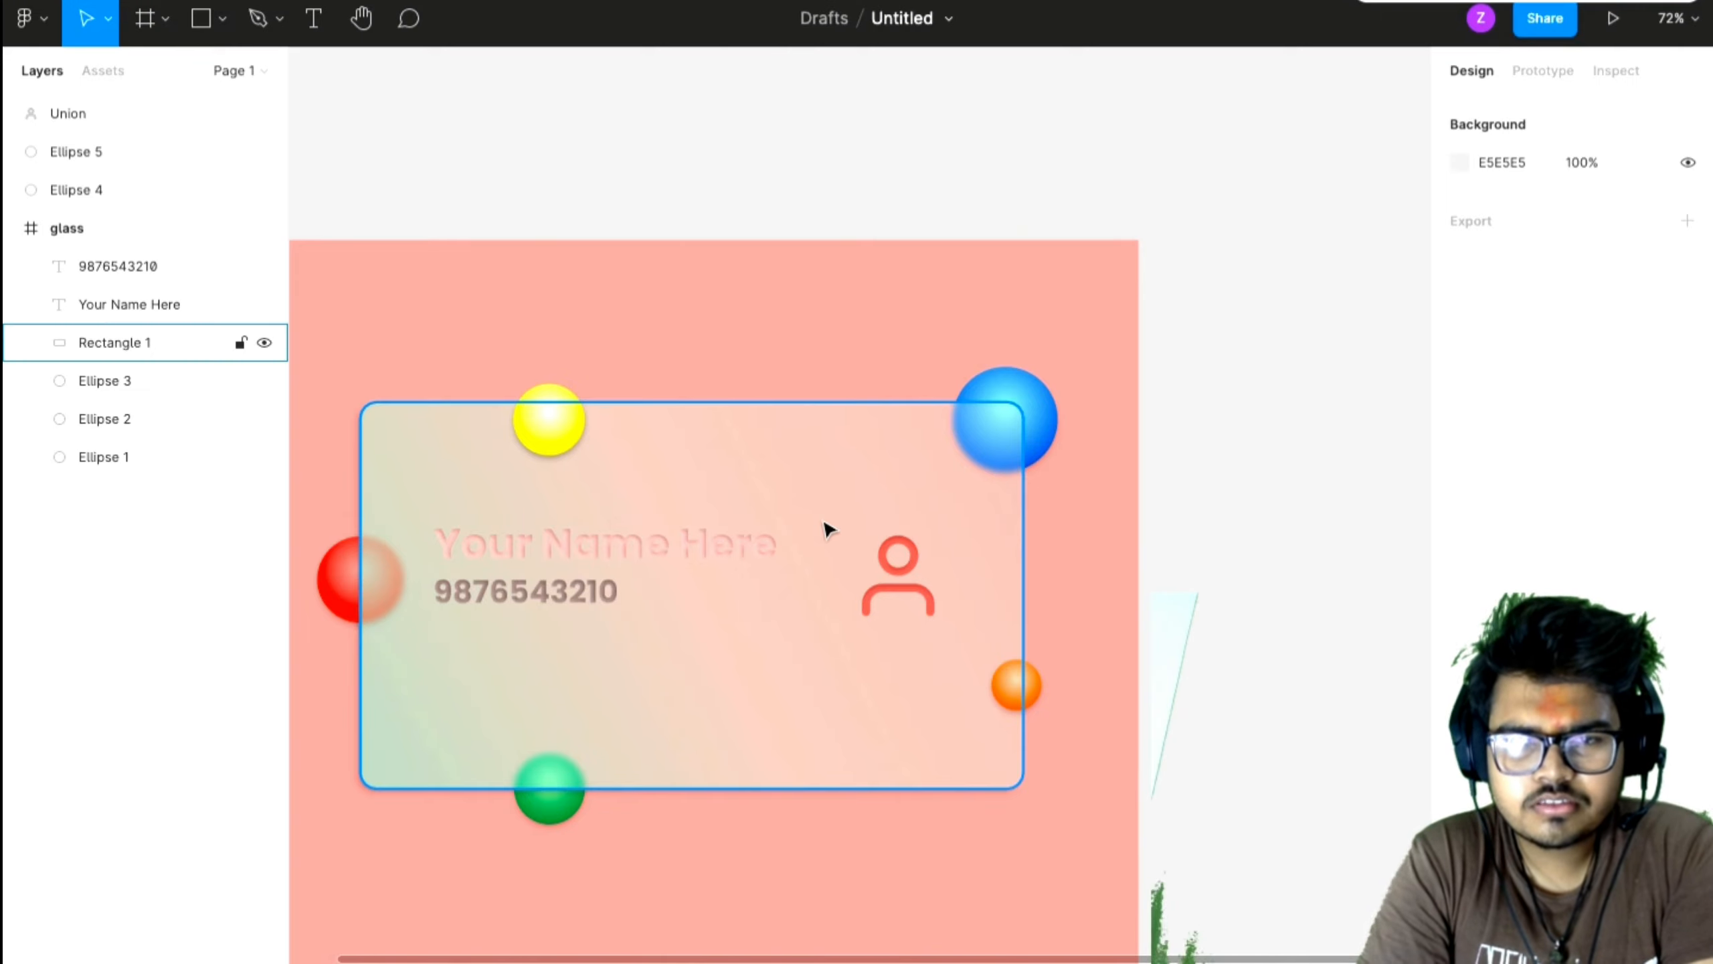
- Duplicate the "Your Name Here" text and move the copy below the phone number, to X 219, Y 444
scroll(826, 529, "down", 3)
scroll(785, 456, "up", 3)
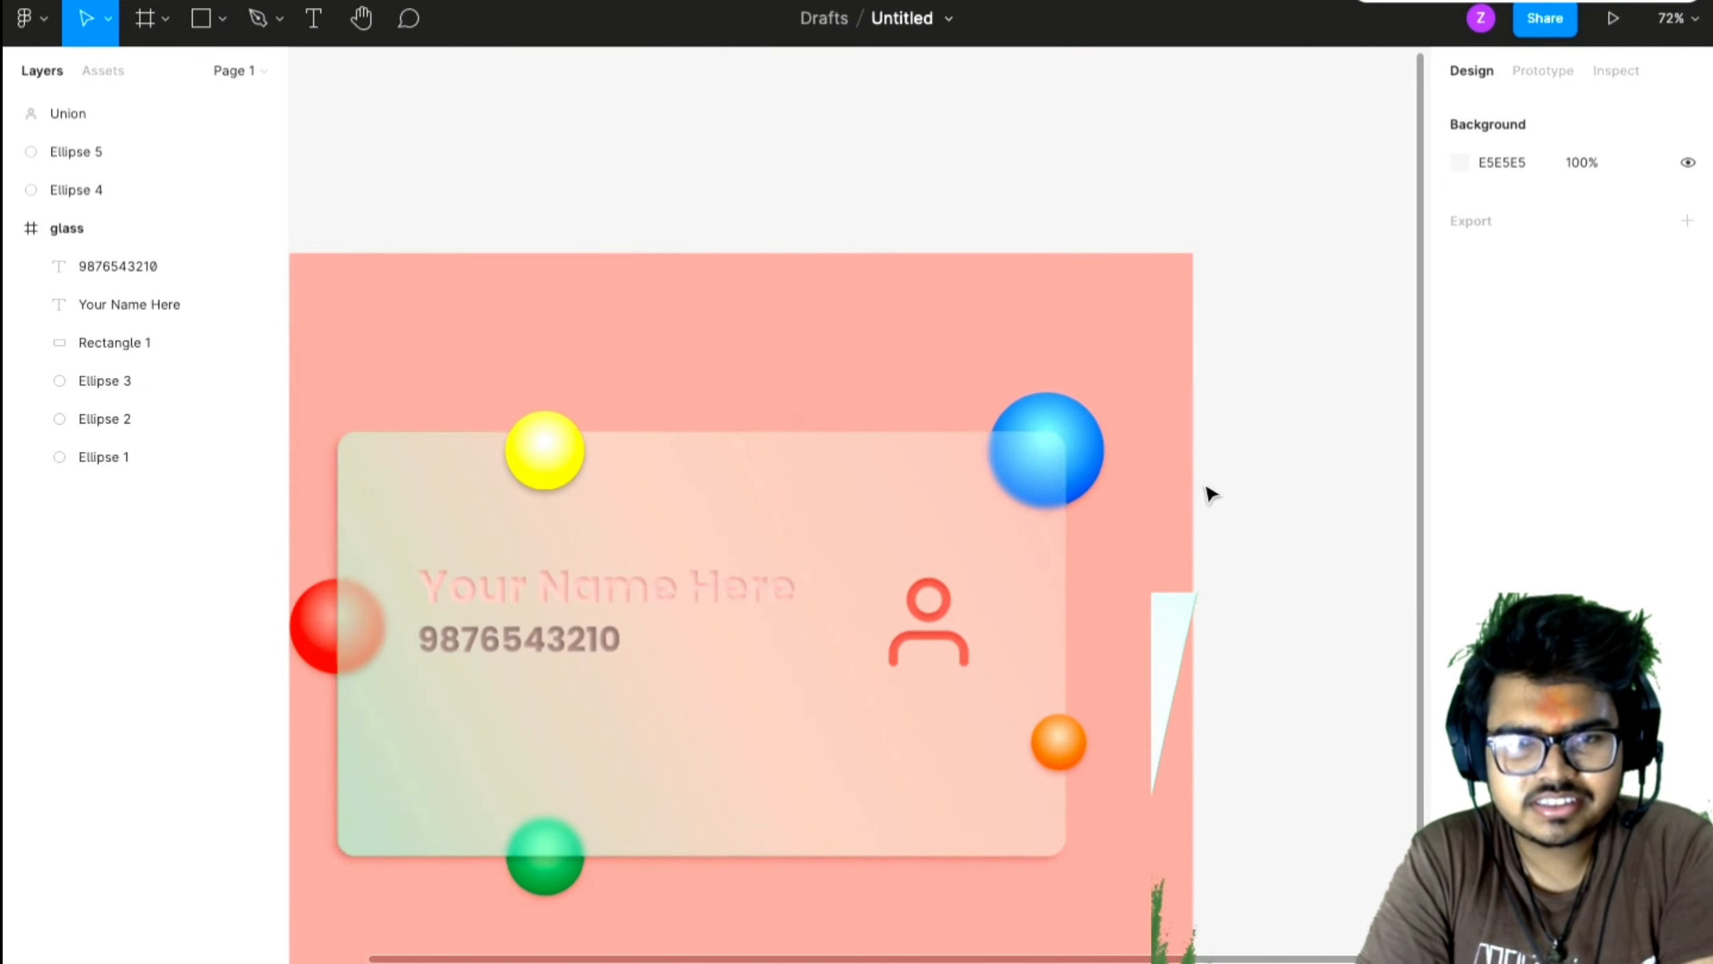
scroll(1258, 519, "down", 3)
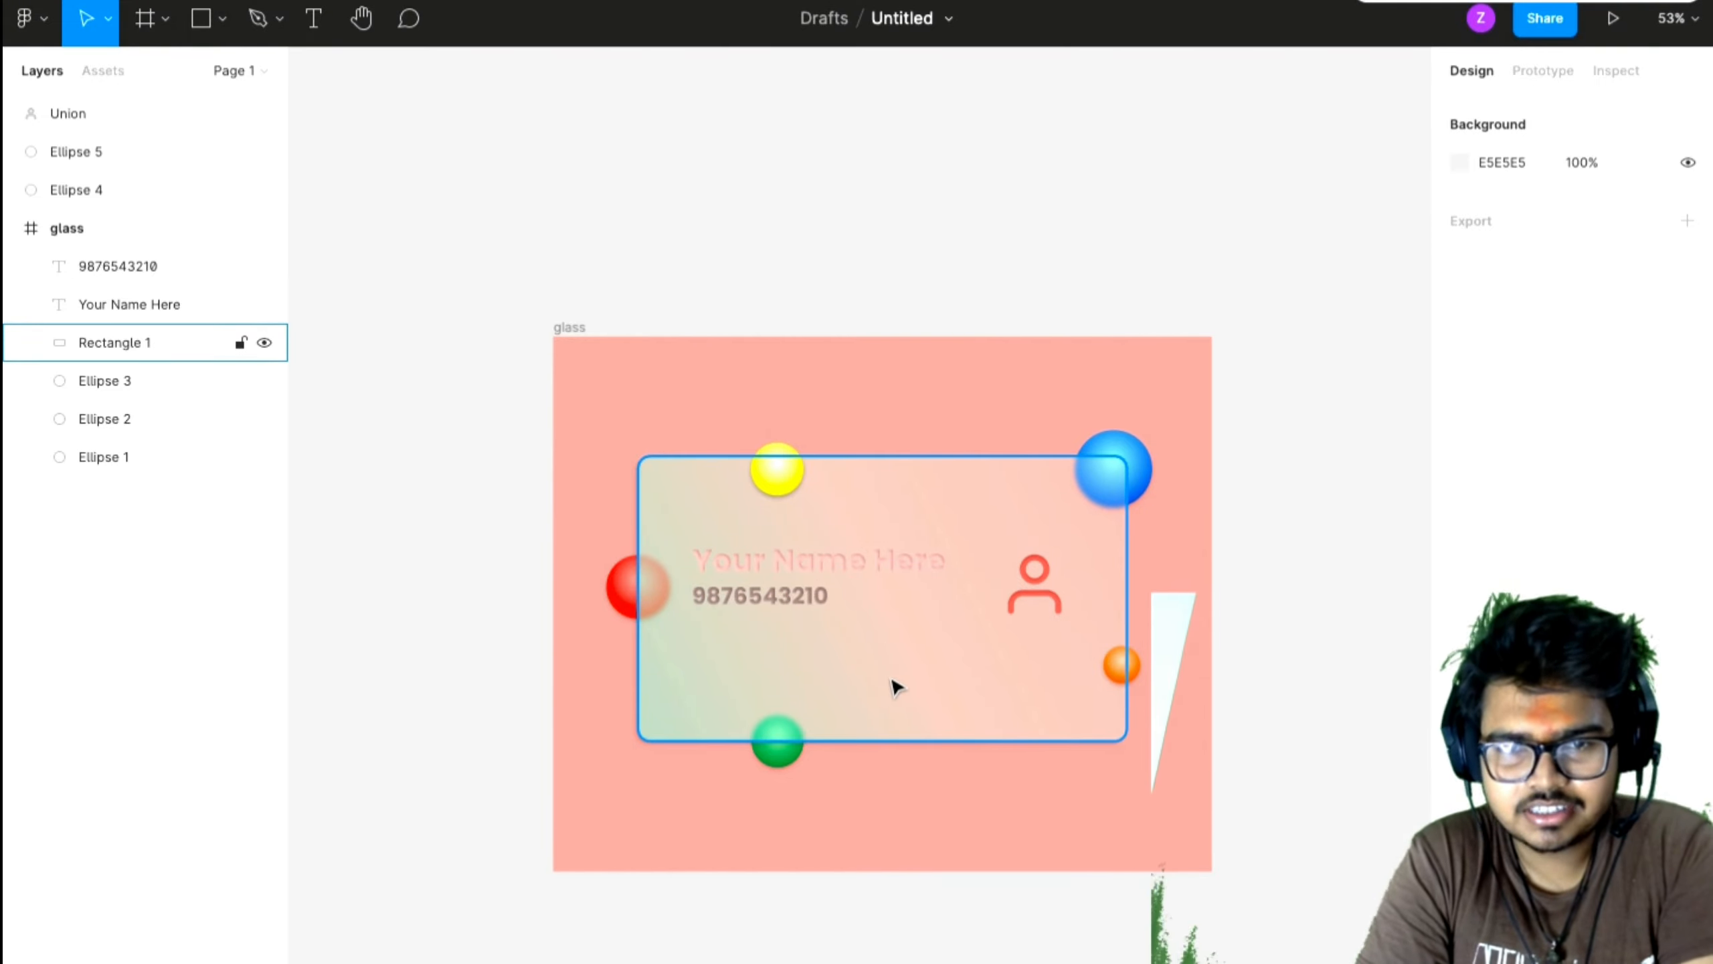
left_click(775, 648)
left_click(795, 564)
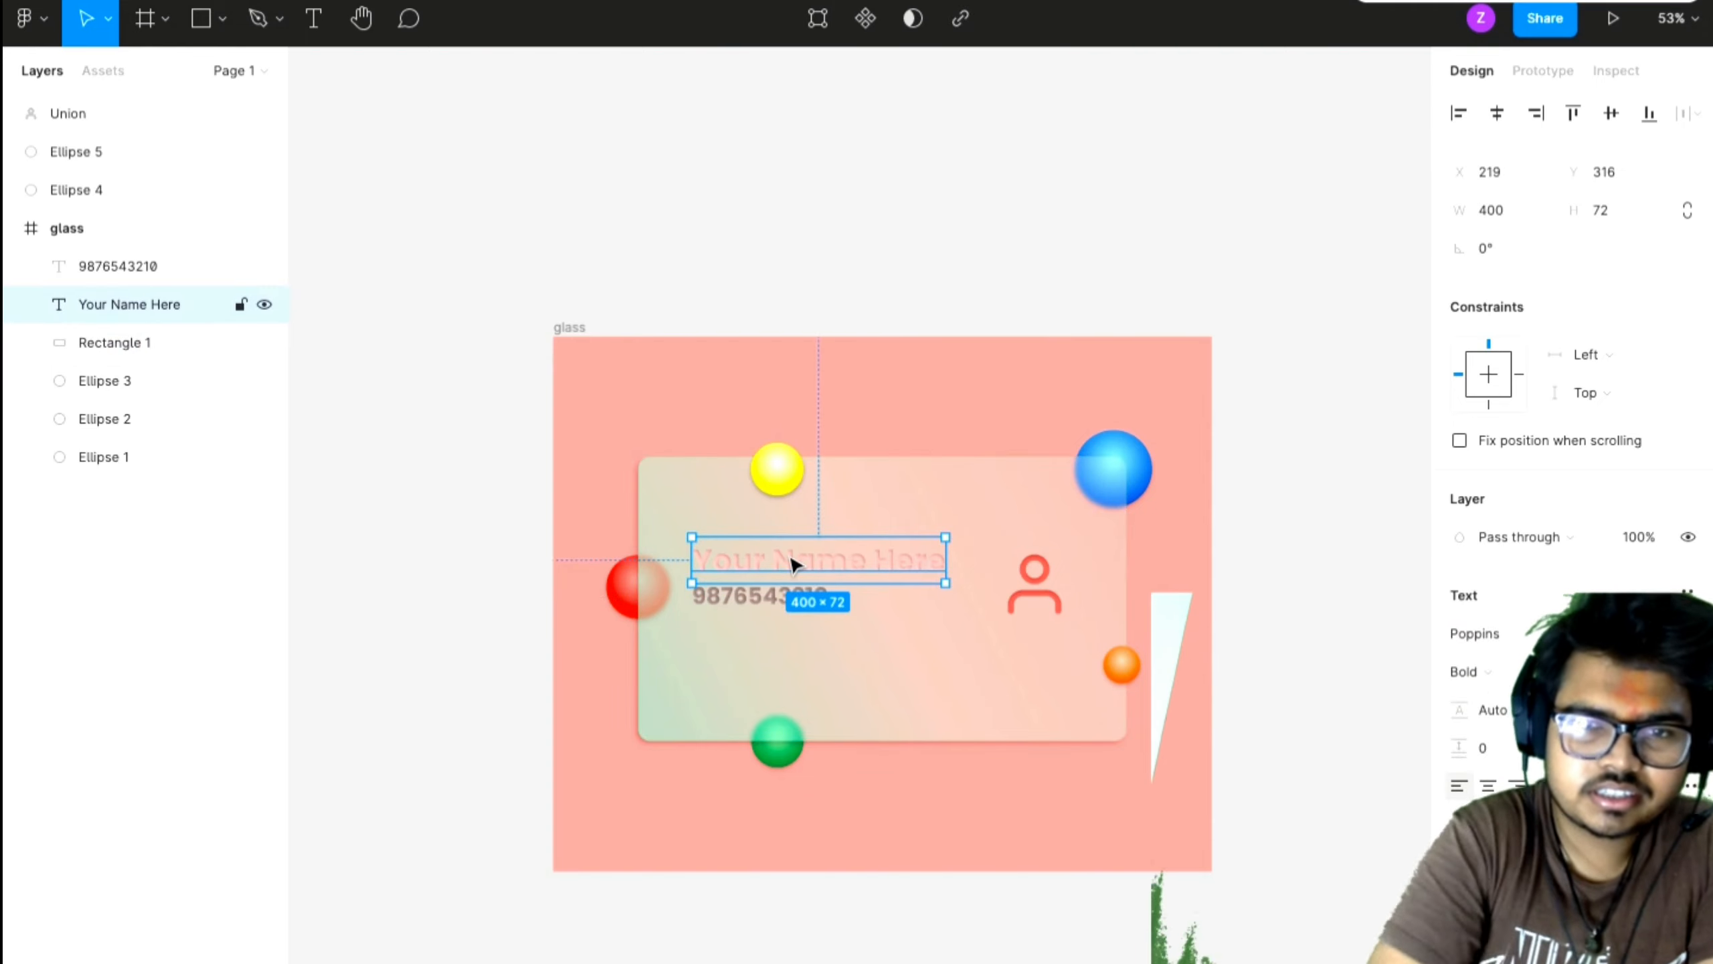
key("ctrl+d")
left_click_drag(795, 564, 795, 643)
- Change the wording of the copied name text to "POSITION" and set its font size to 36
double_click(795, 643)
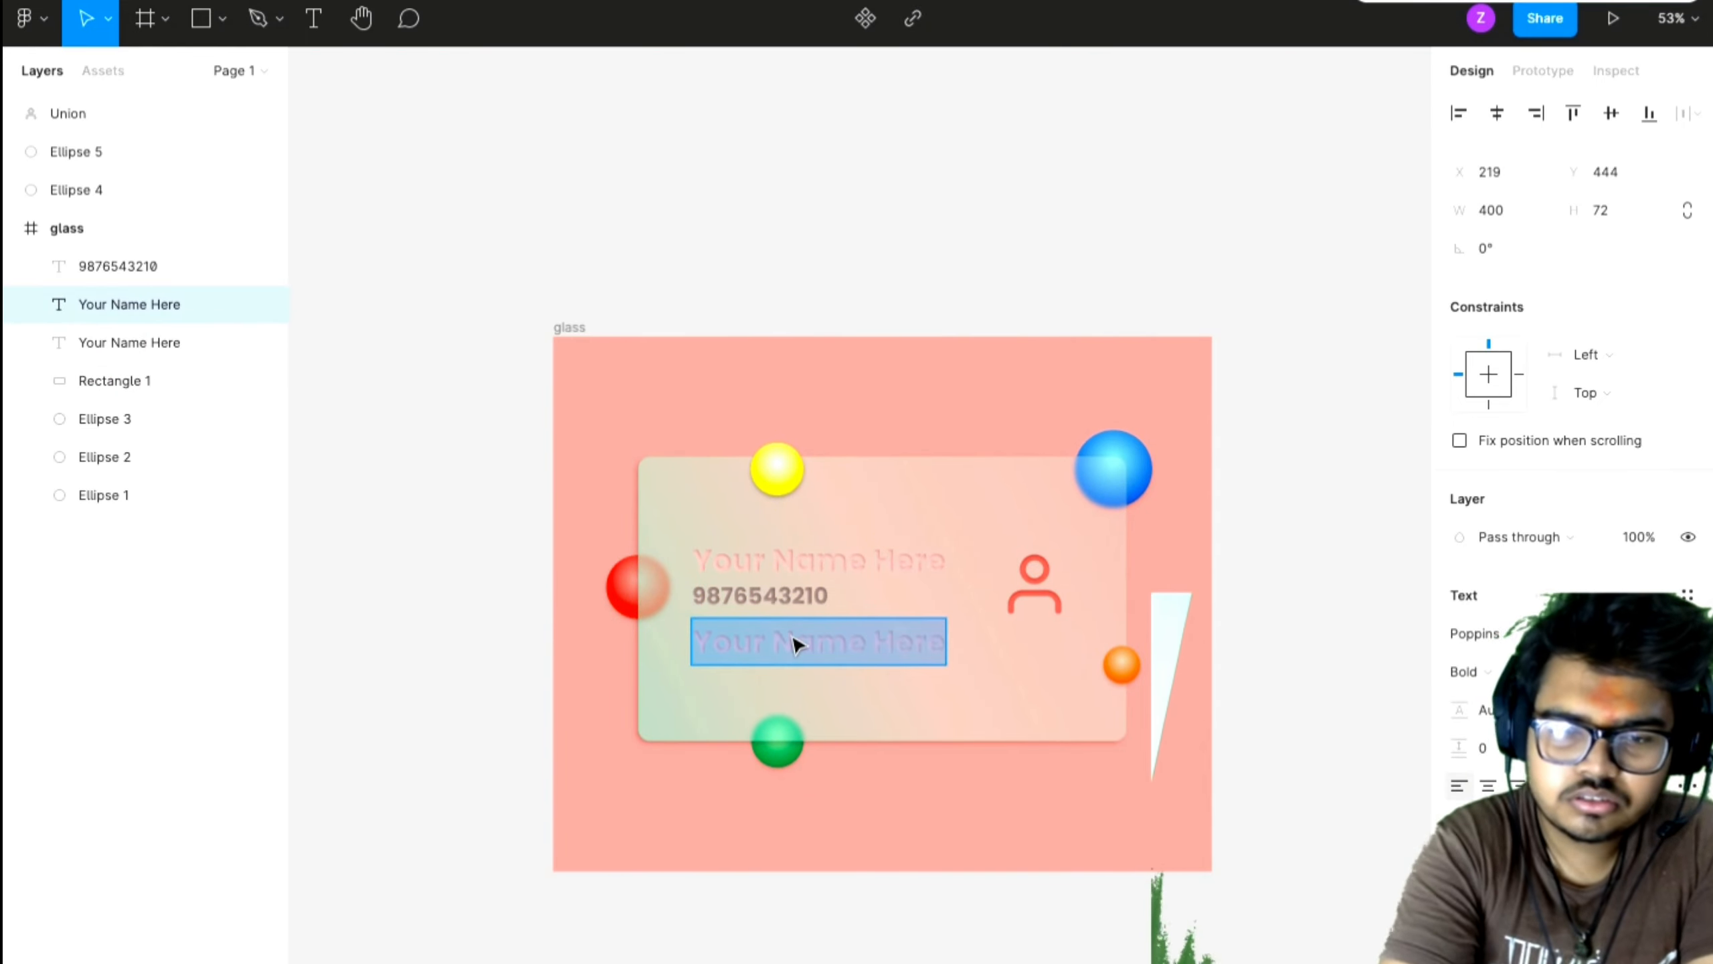
type("POSITION")
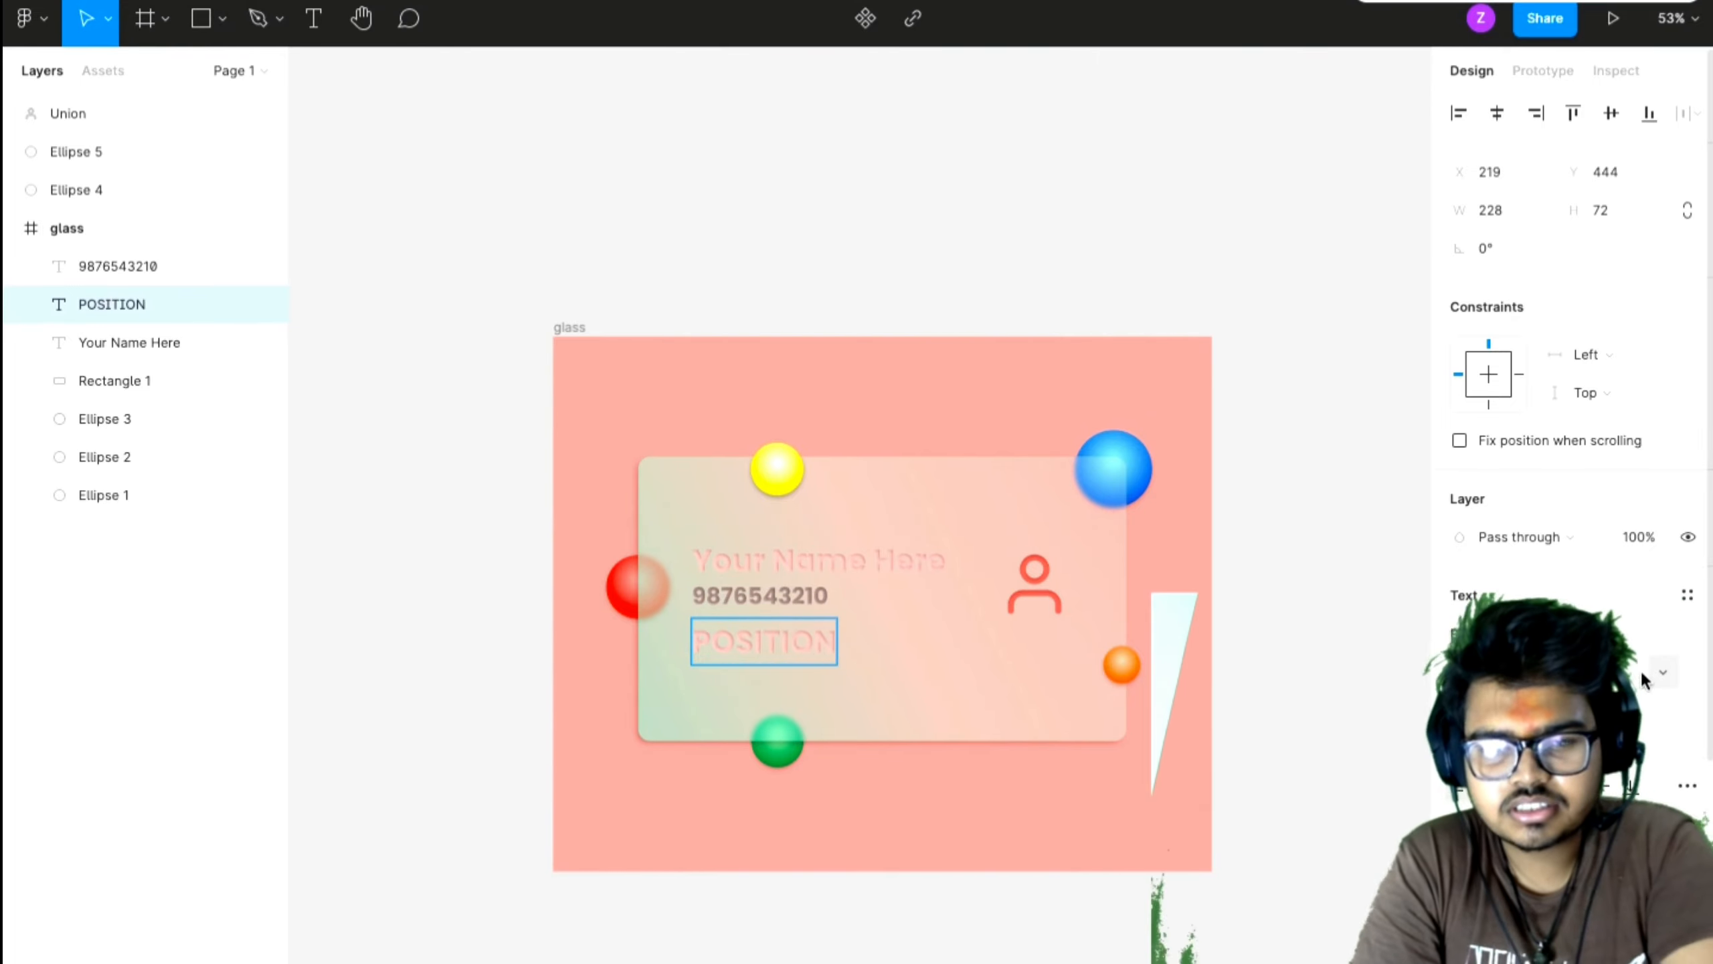
key("ctrl+a")
left_click(1655, 670)
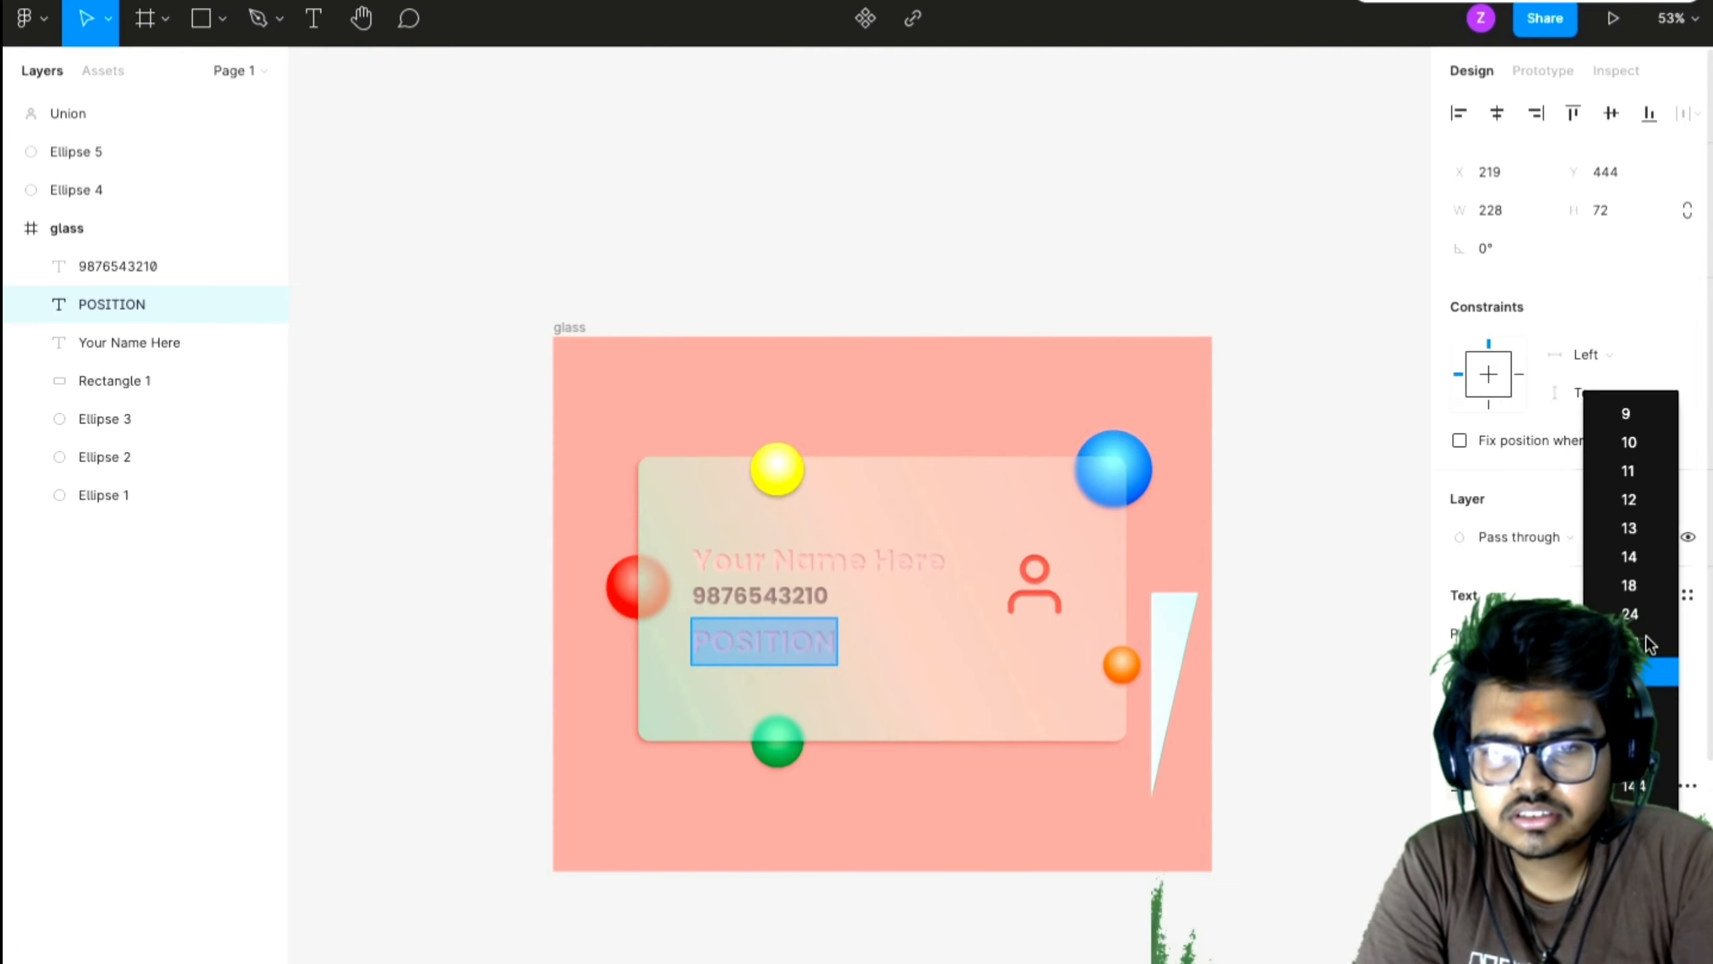
left_click(1629, 585)
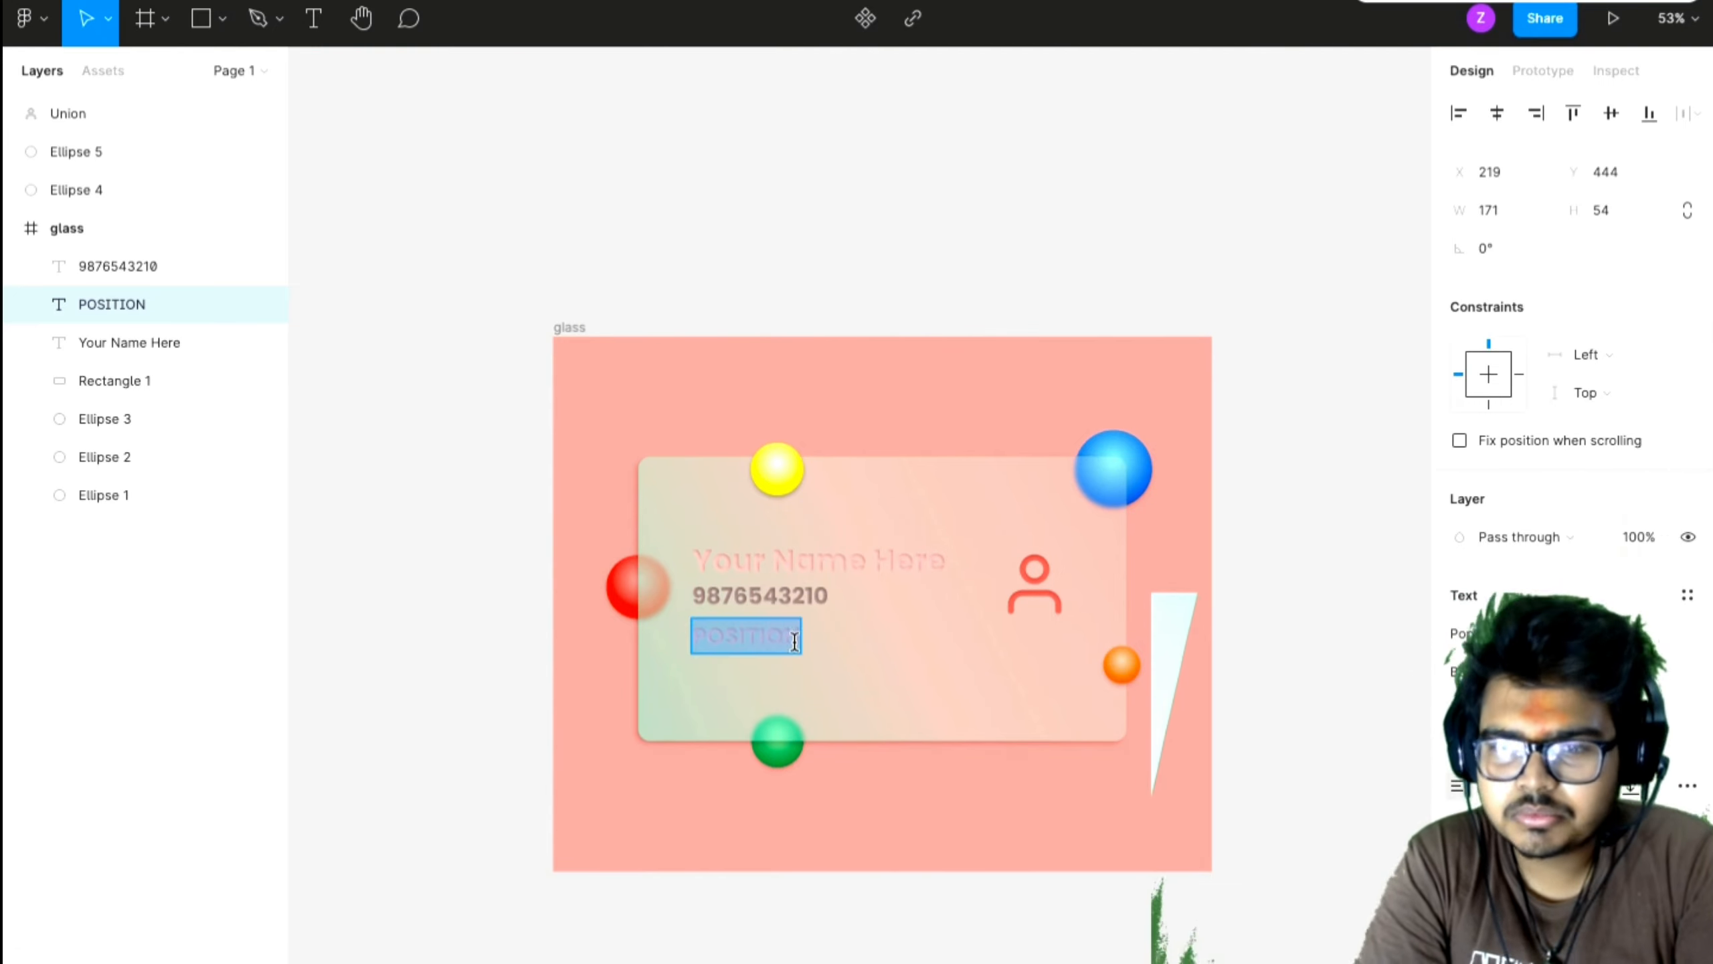
- Set the fill colour of the "POSITION" text to the document colour FB6767
left_click(1459, 882)
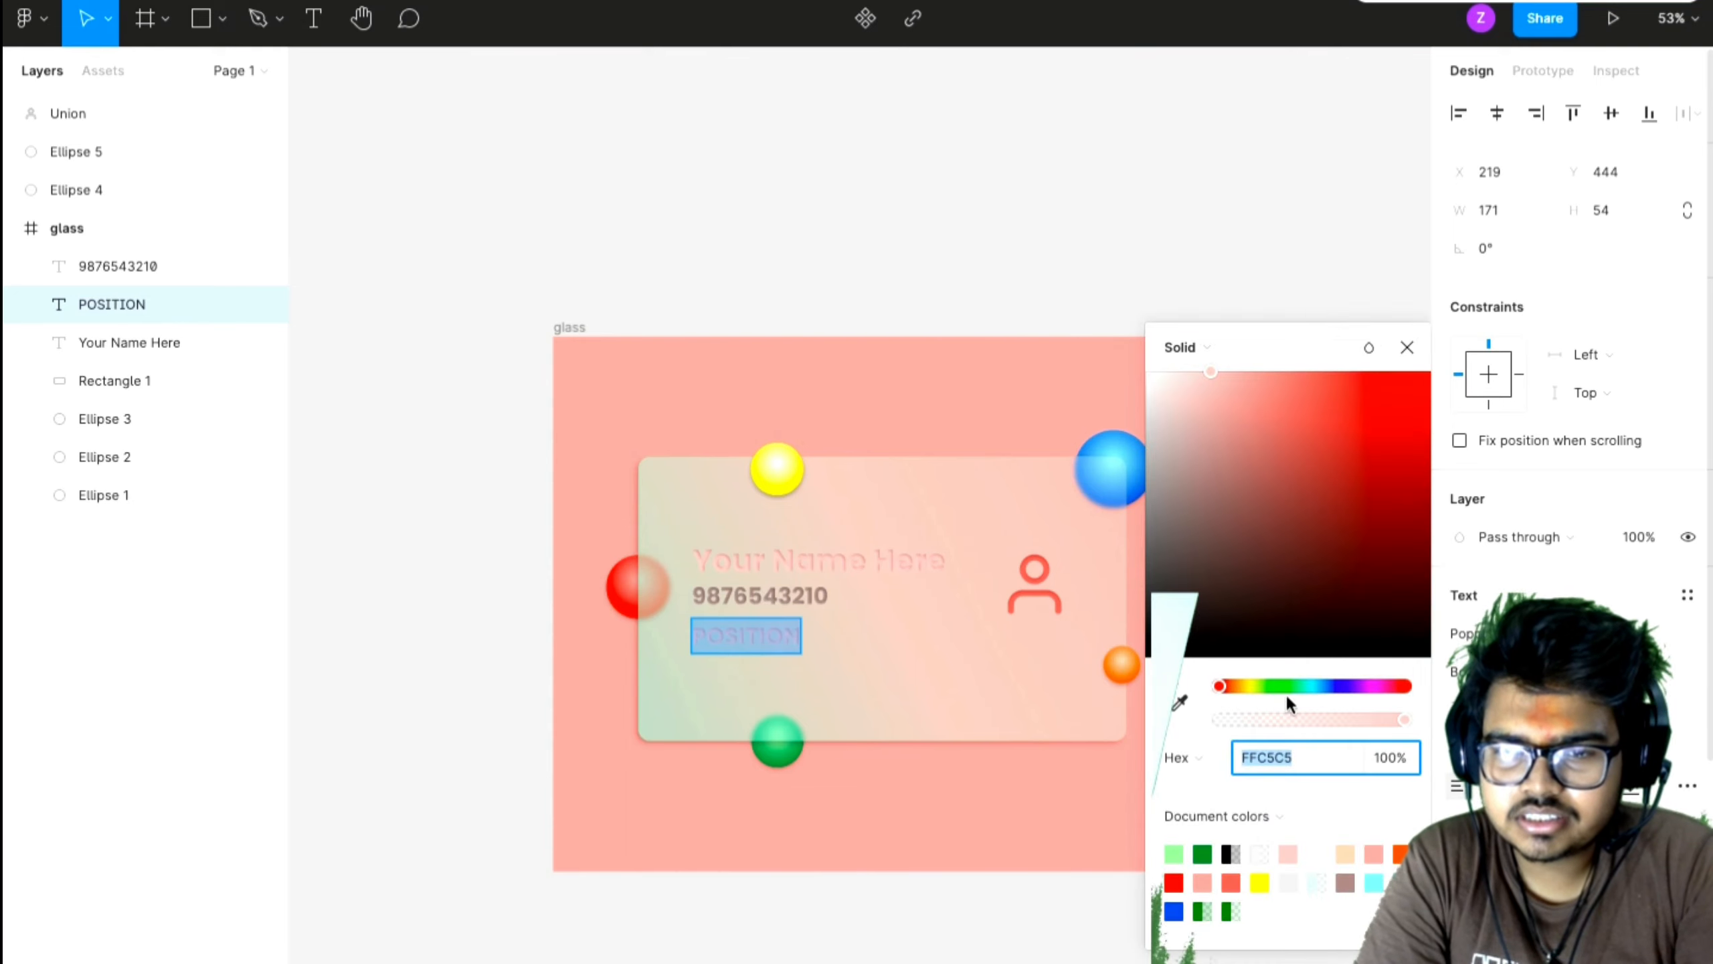
left_click(1236, 880)
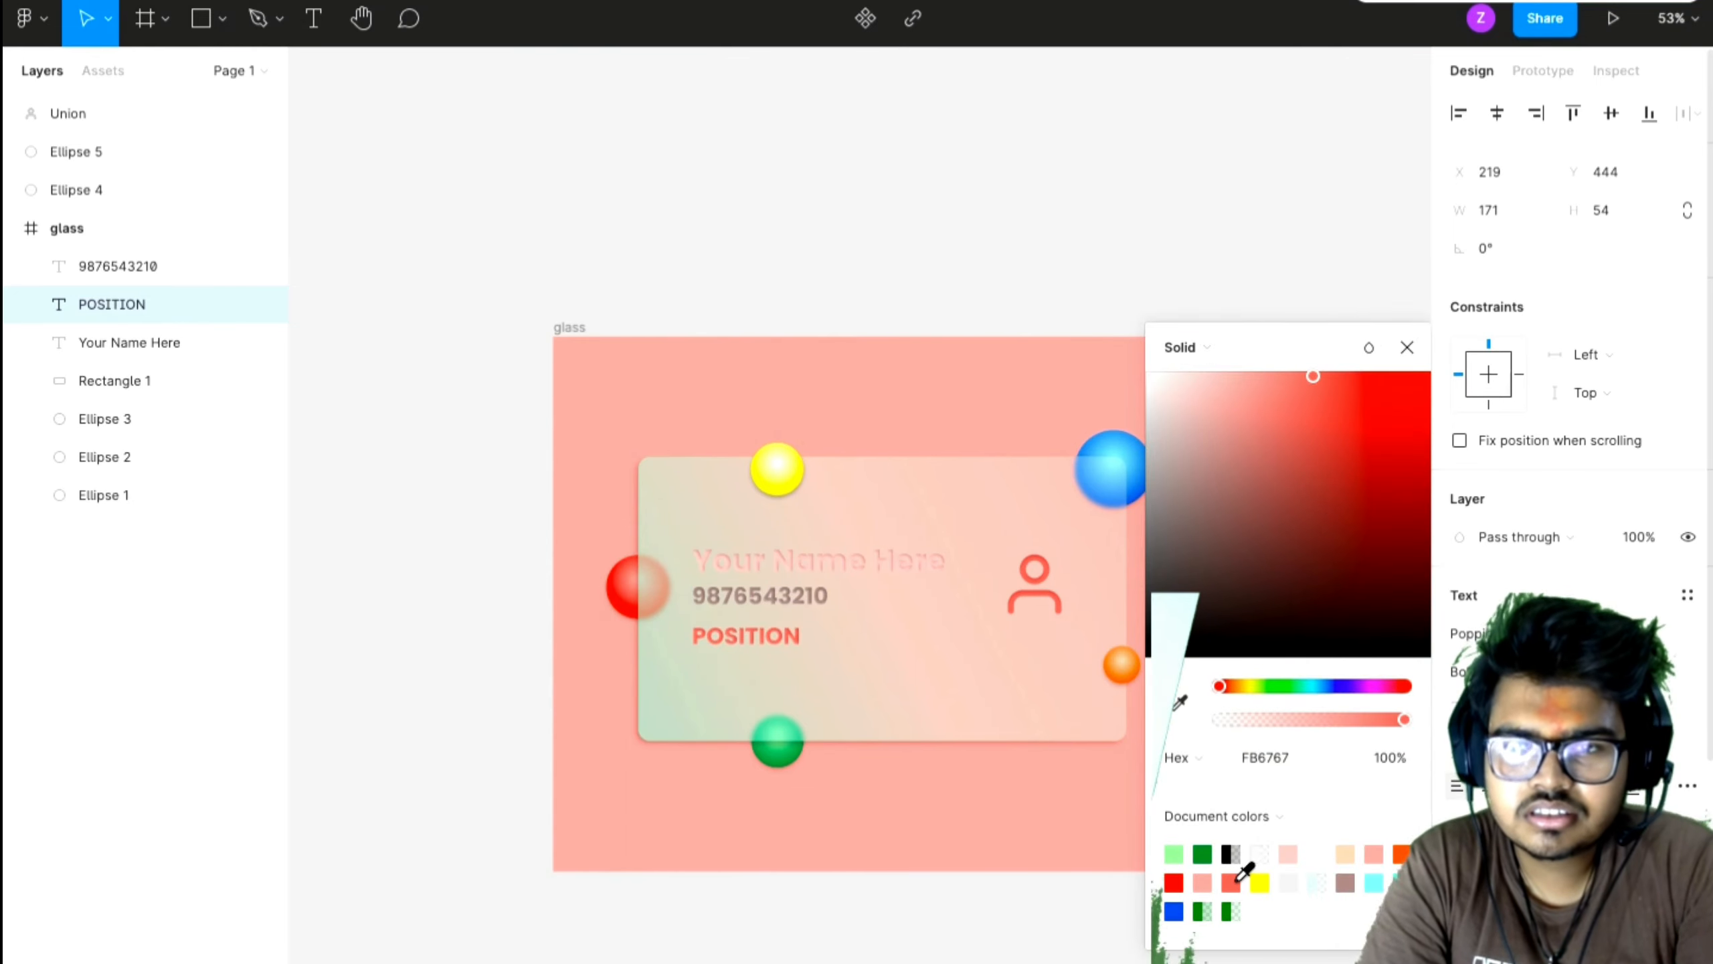
left_click(1408, 346)
key("Escape")
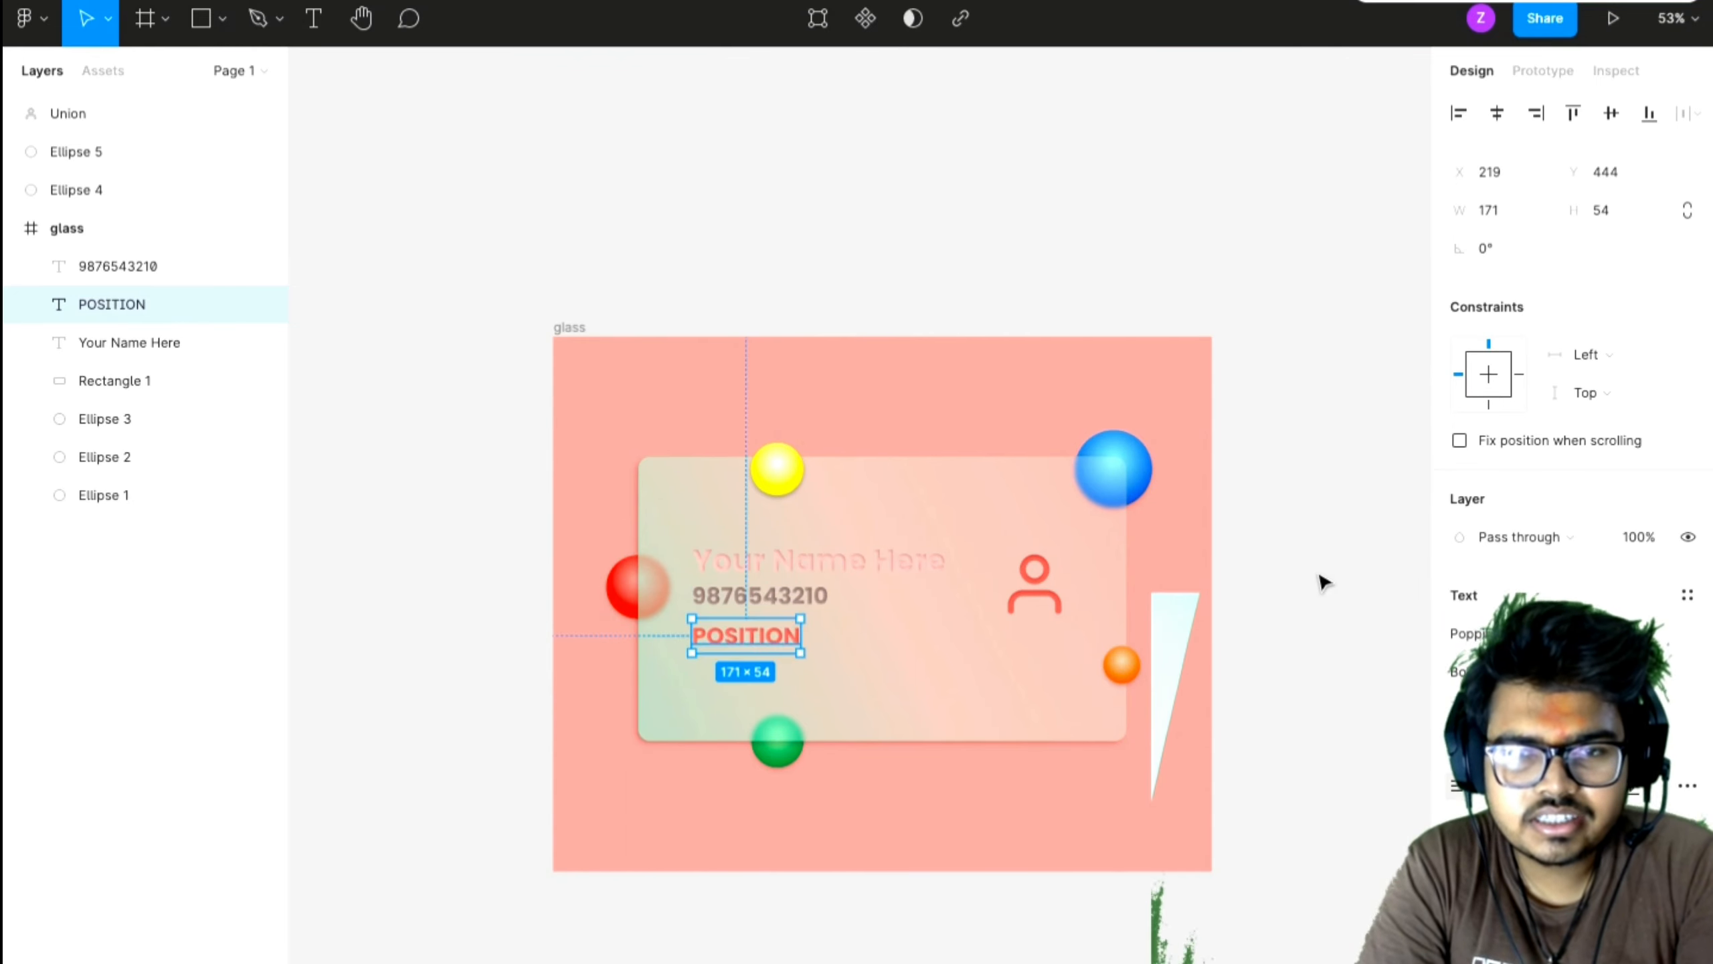
- Move the "POSITION" text slightly up and distribute the name, number and position lines with equal vertical spacing
left_click_drag(751, 632, 750, 626)
left_click(754, 563, "shift")
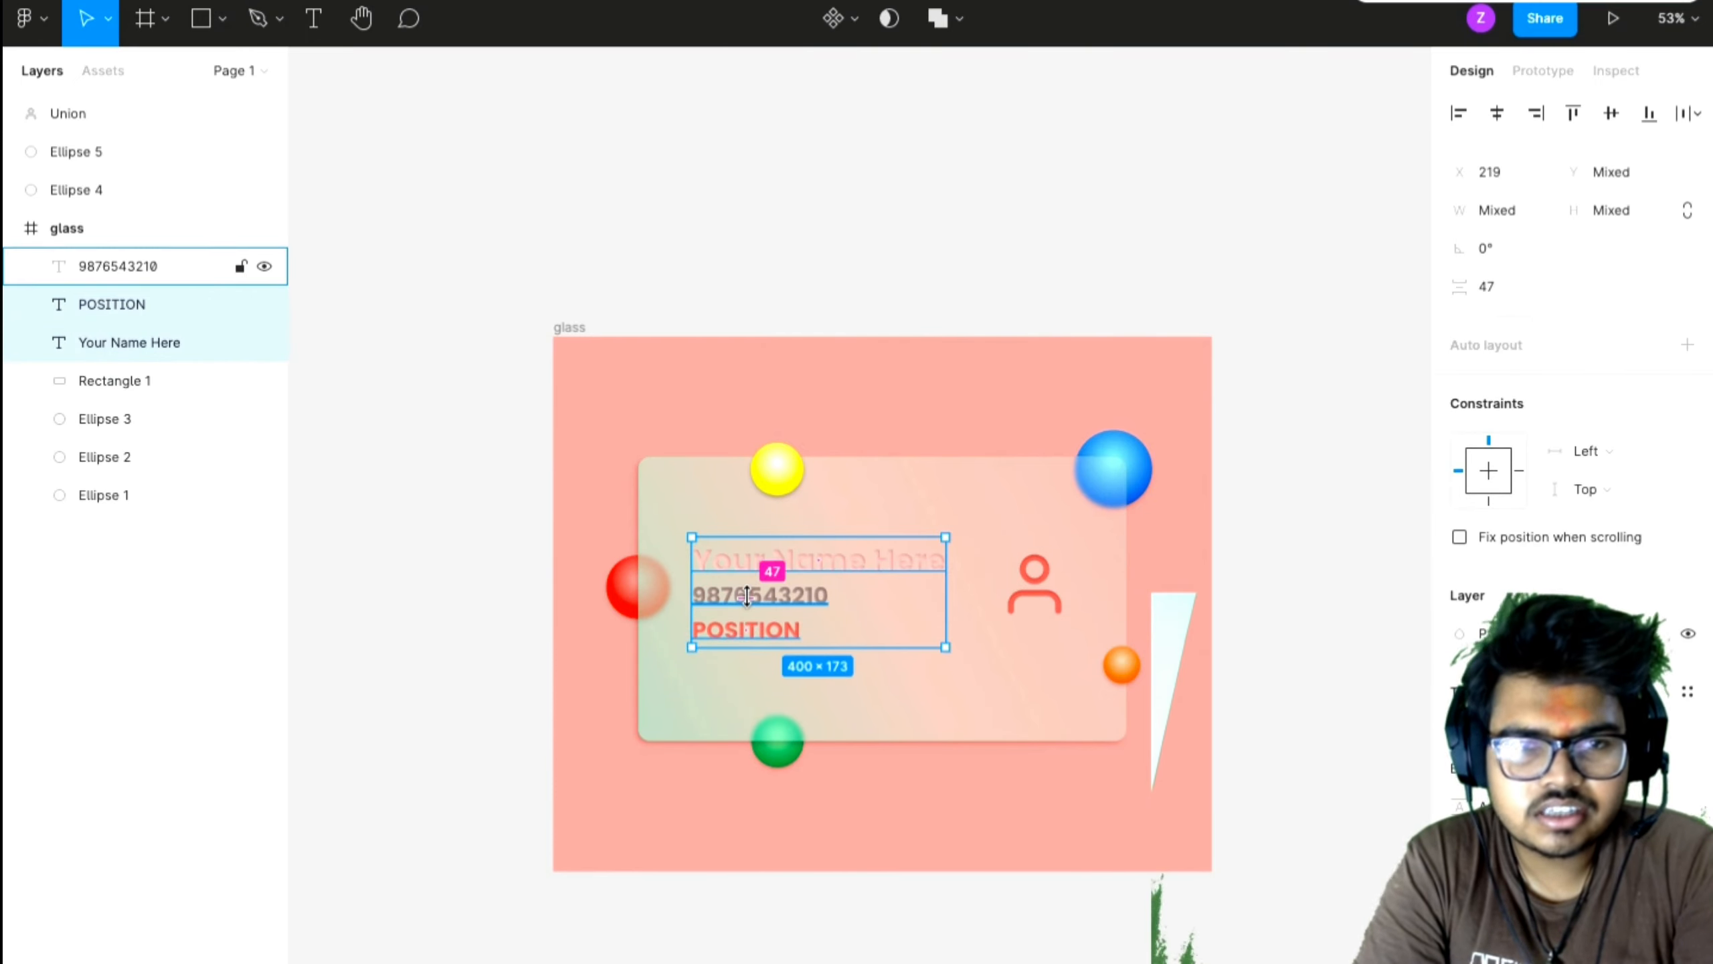
left_click(95, 263)
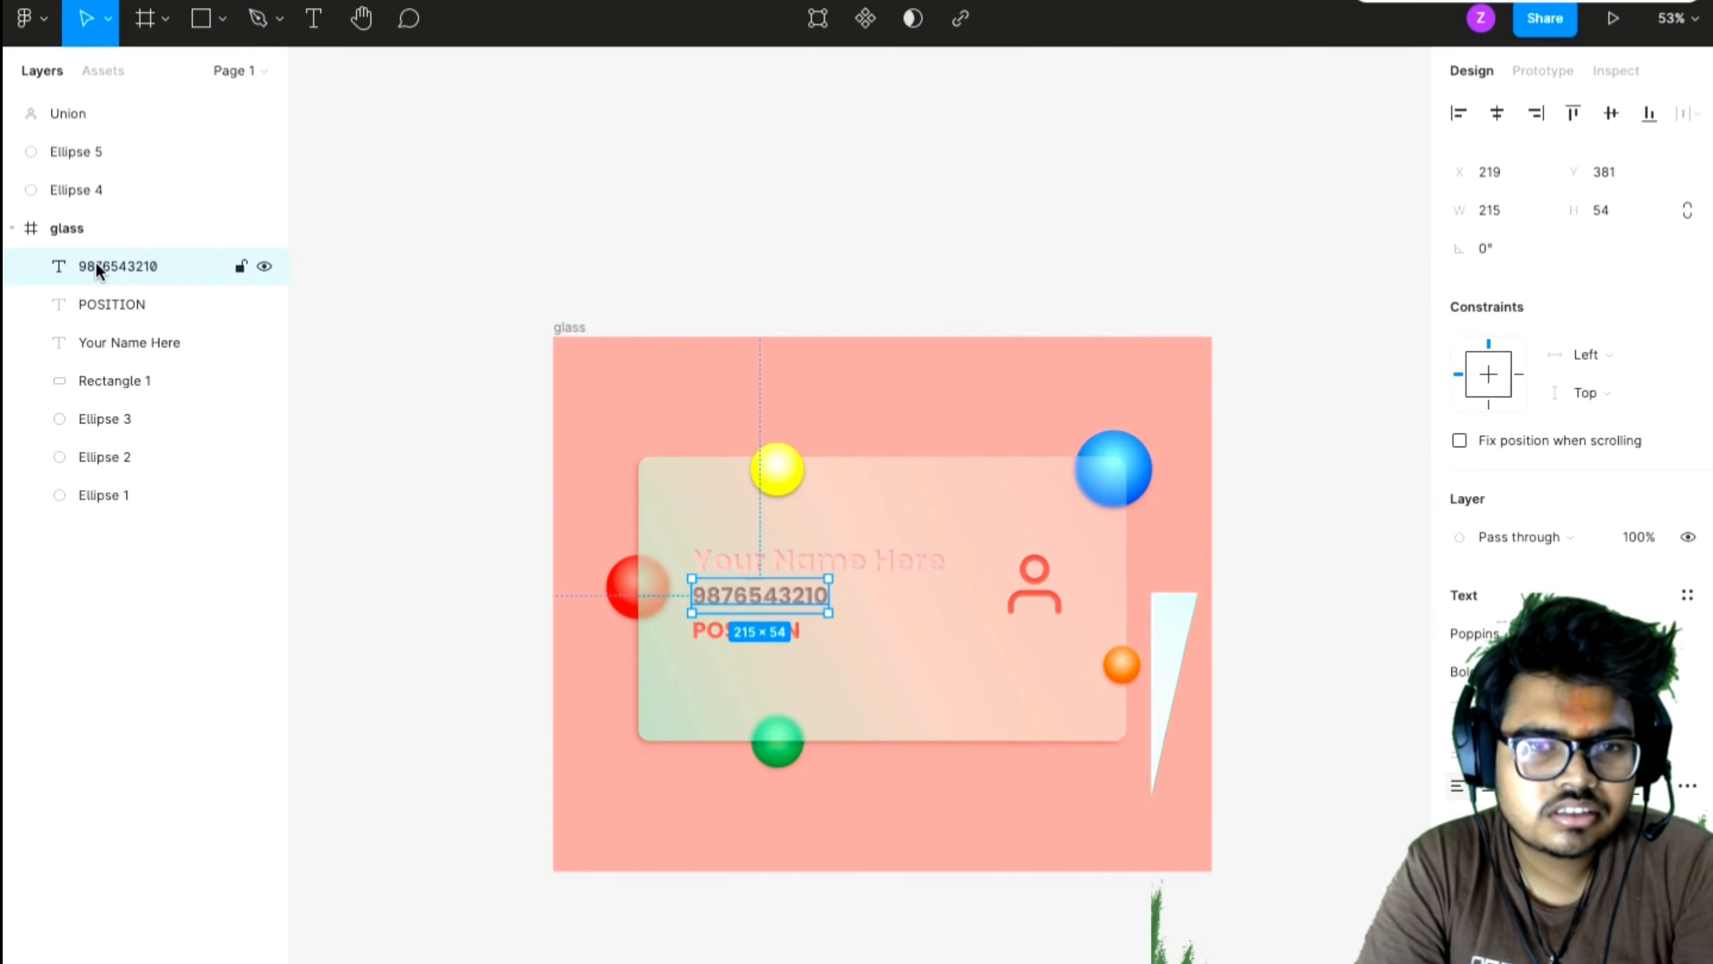
left_click(102, 302, "shift")
left_click(113, 344, "shift")
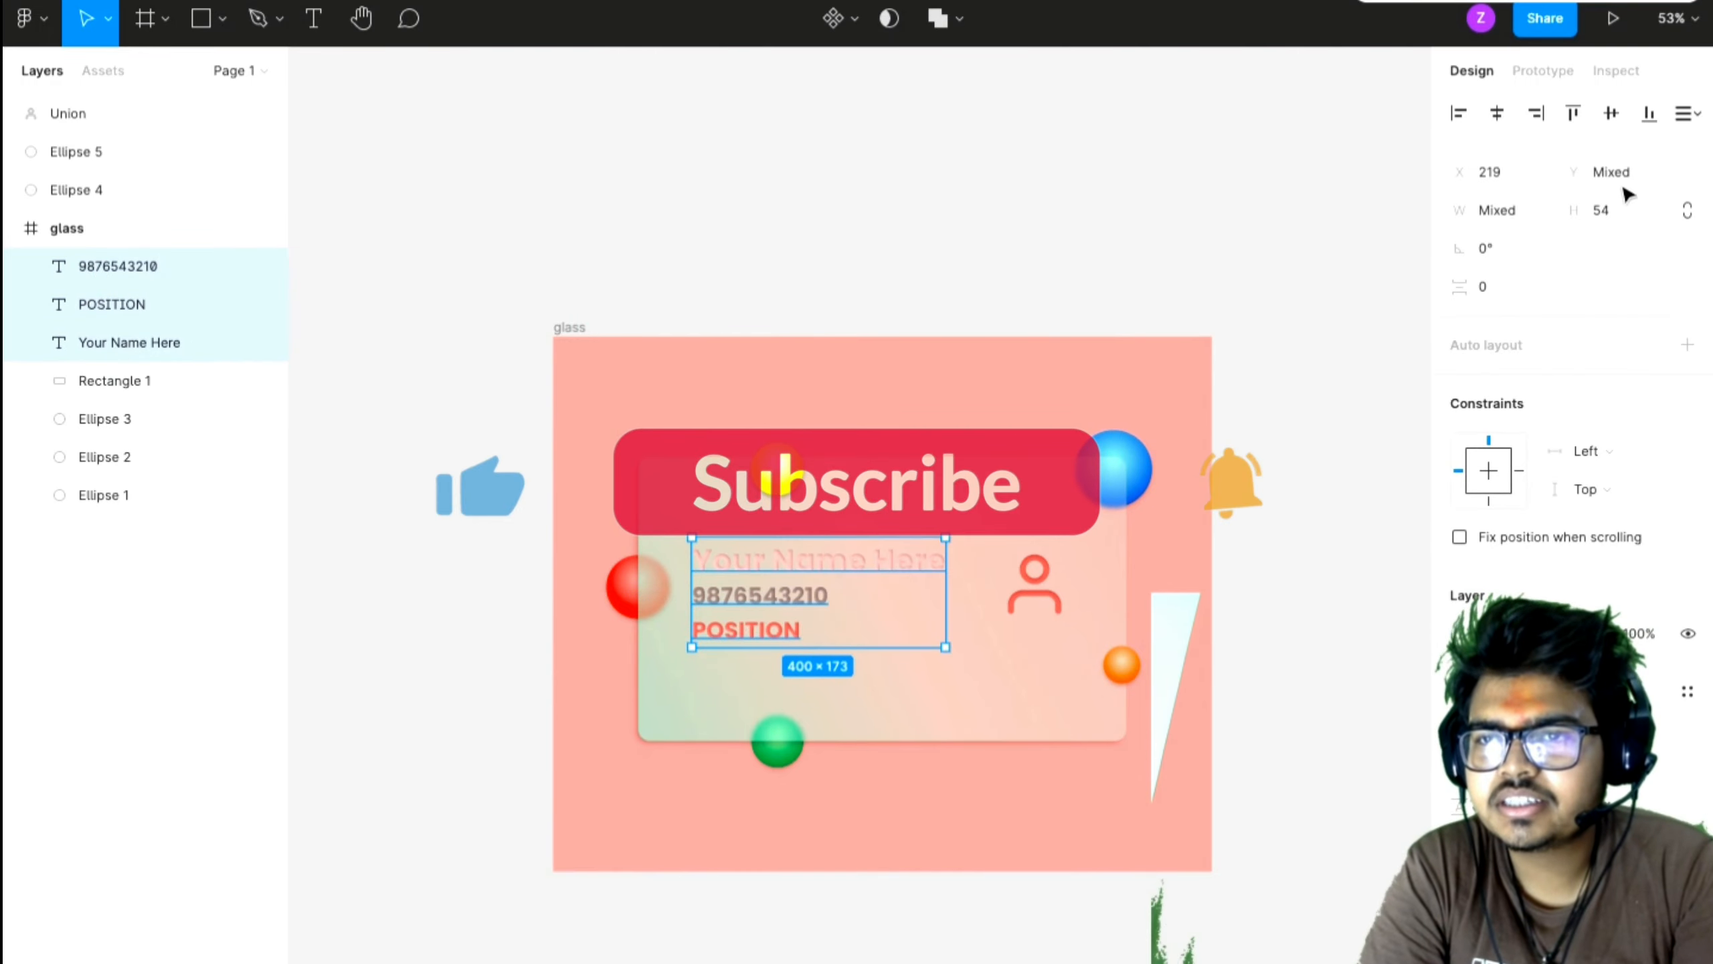
left_click(1688, 113)
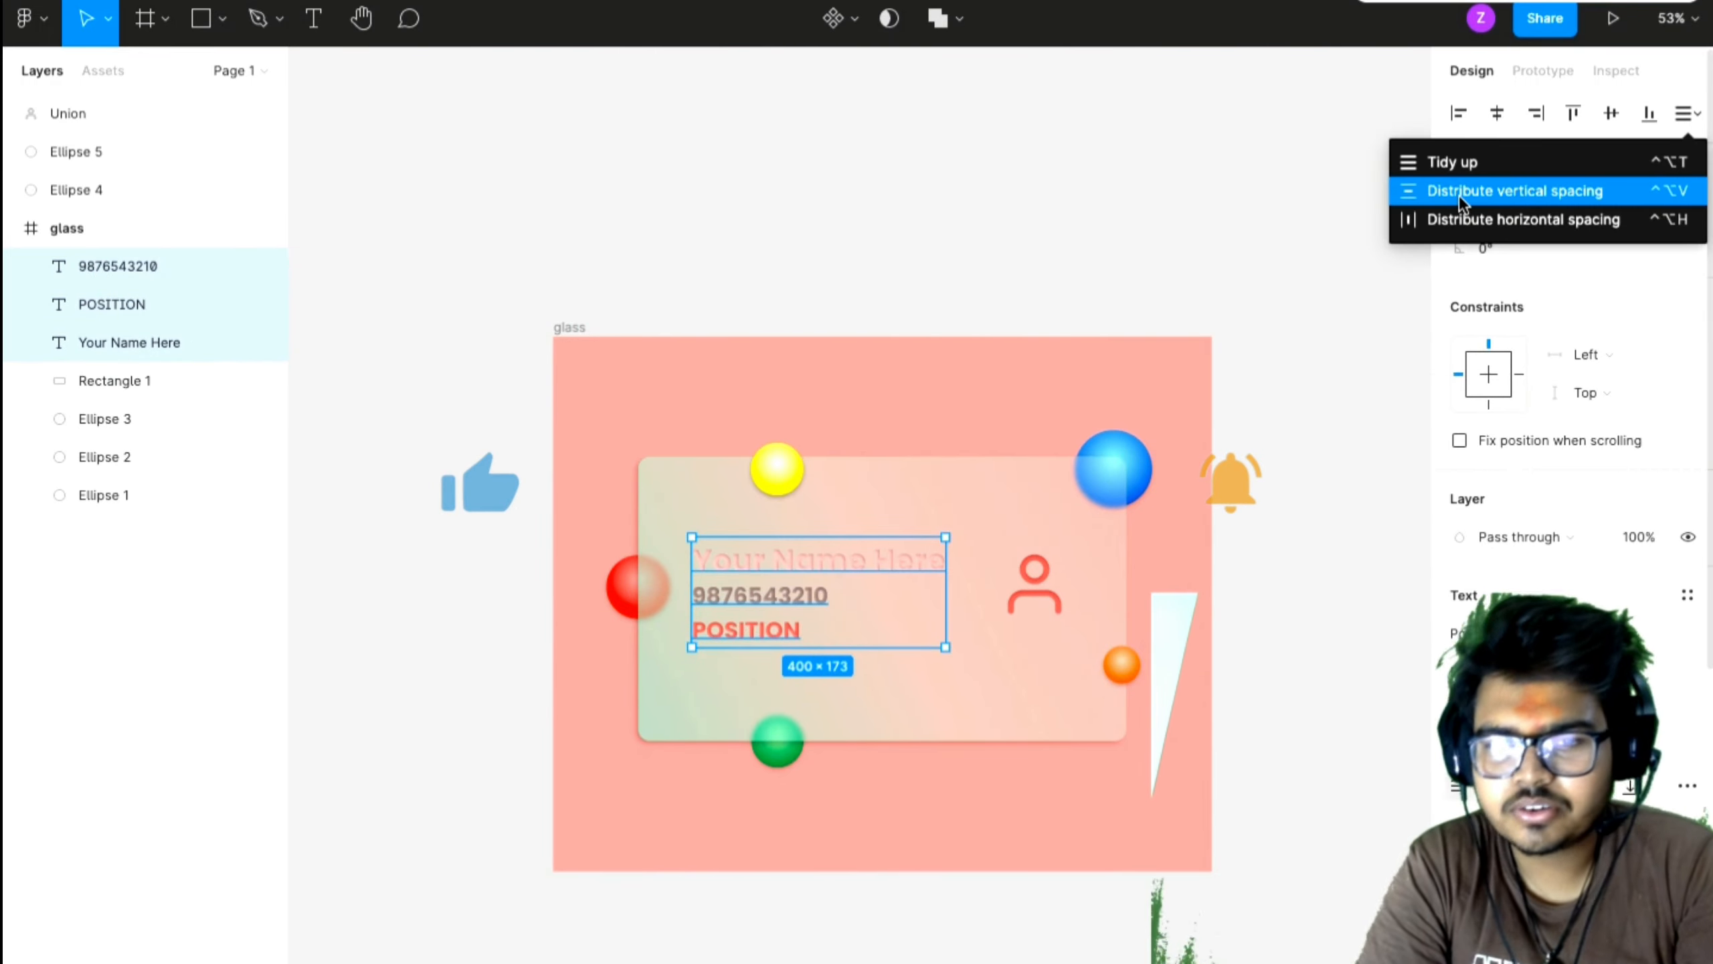
left_click(1459, 196)
left_click(1224, 515)
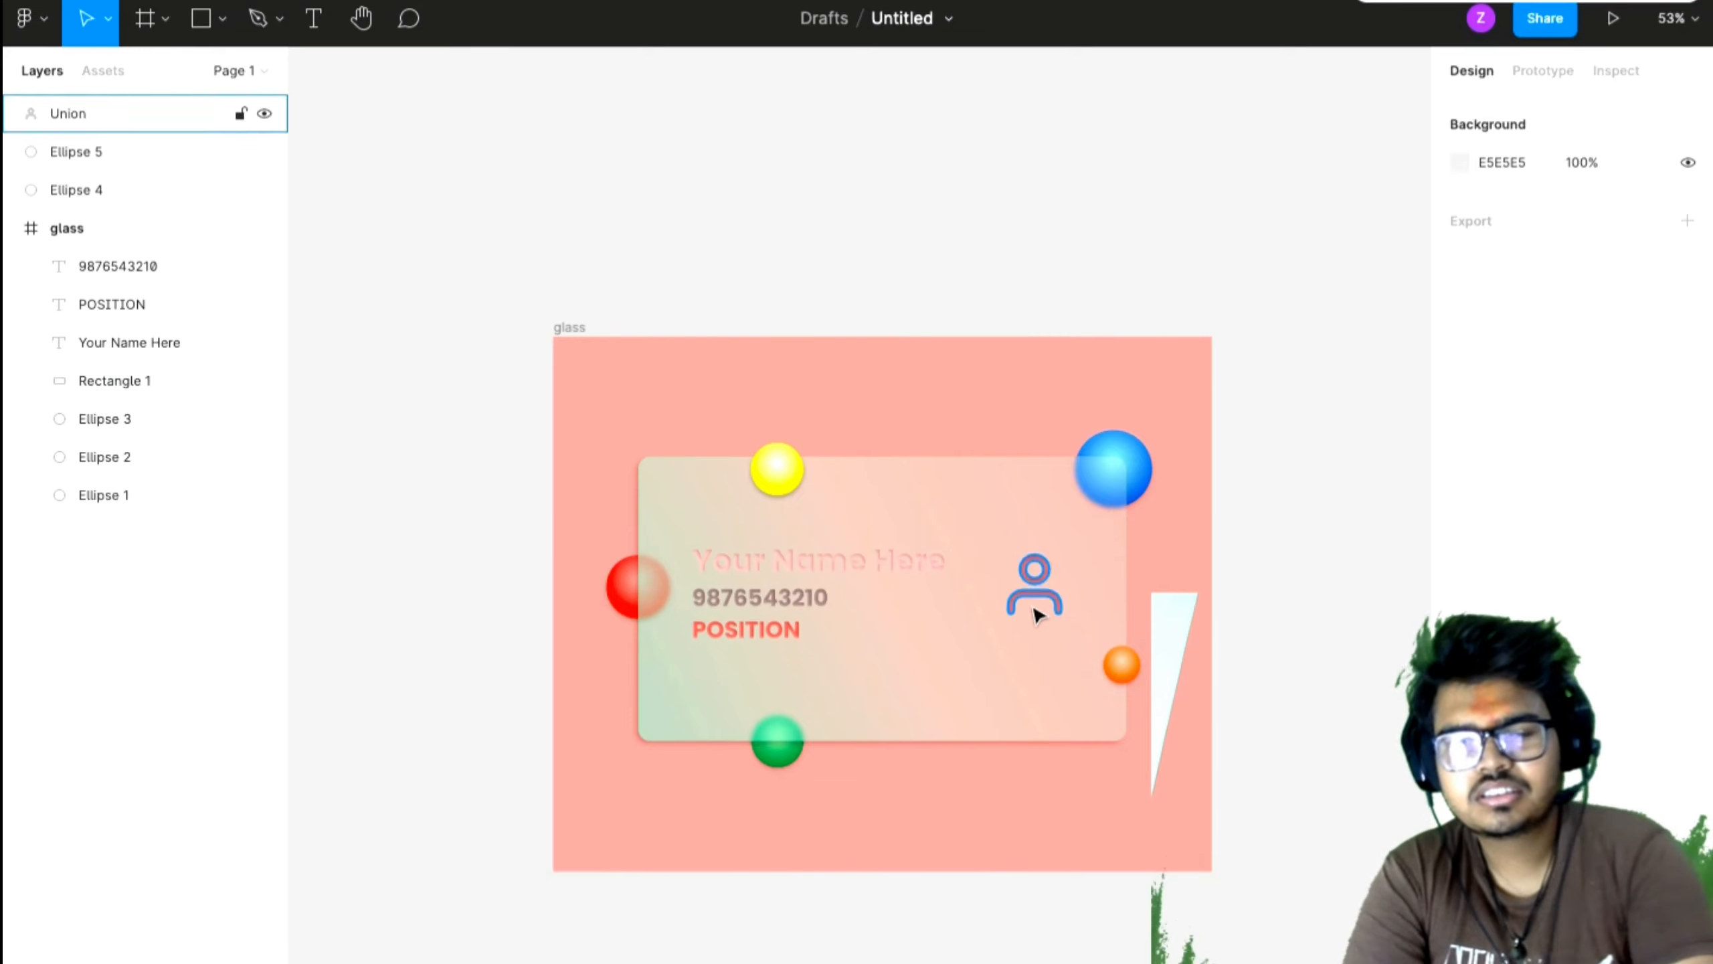
- Enlarge the user icon proportionally on the card and deselect it
left_click(1064, 614)
left_click(1060, 613)
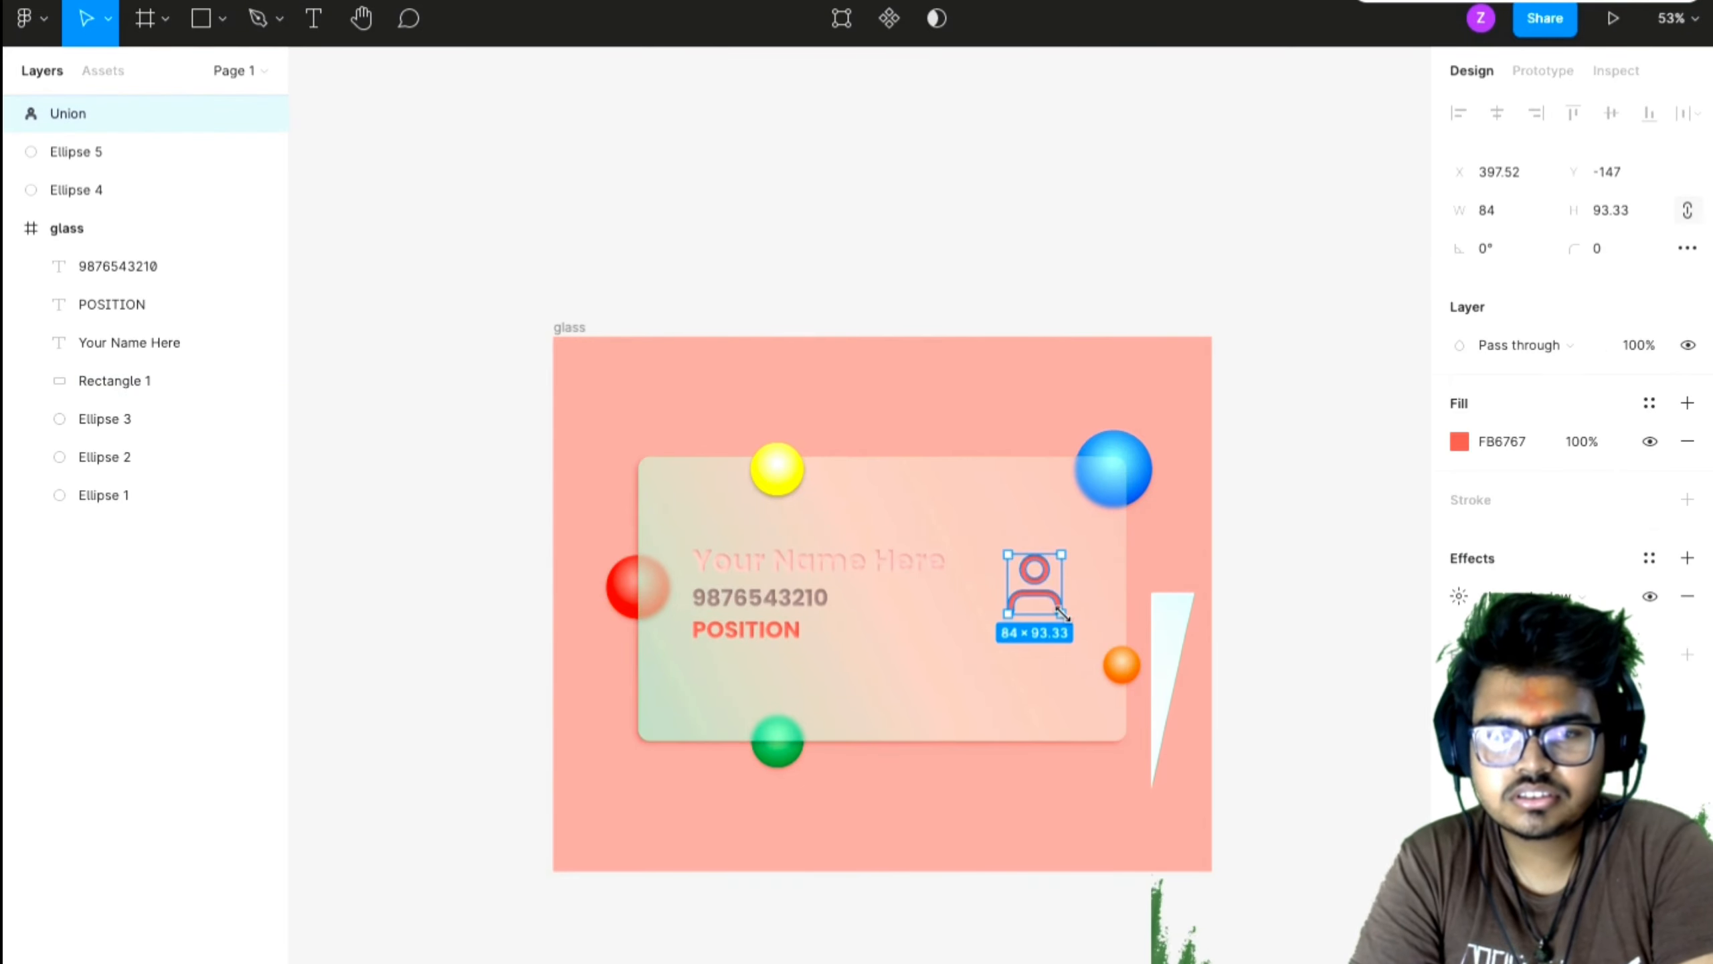
left_click_drag(1062, 632, 1030, 614)
left_click(1259, 641)
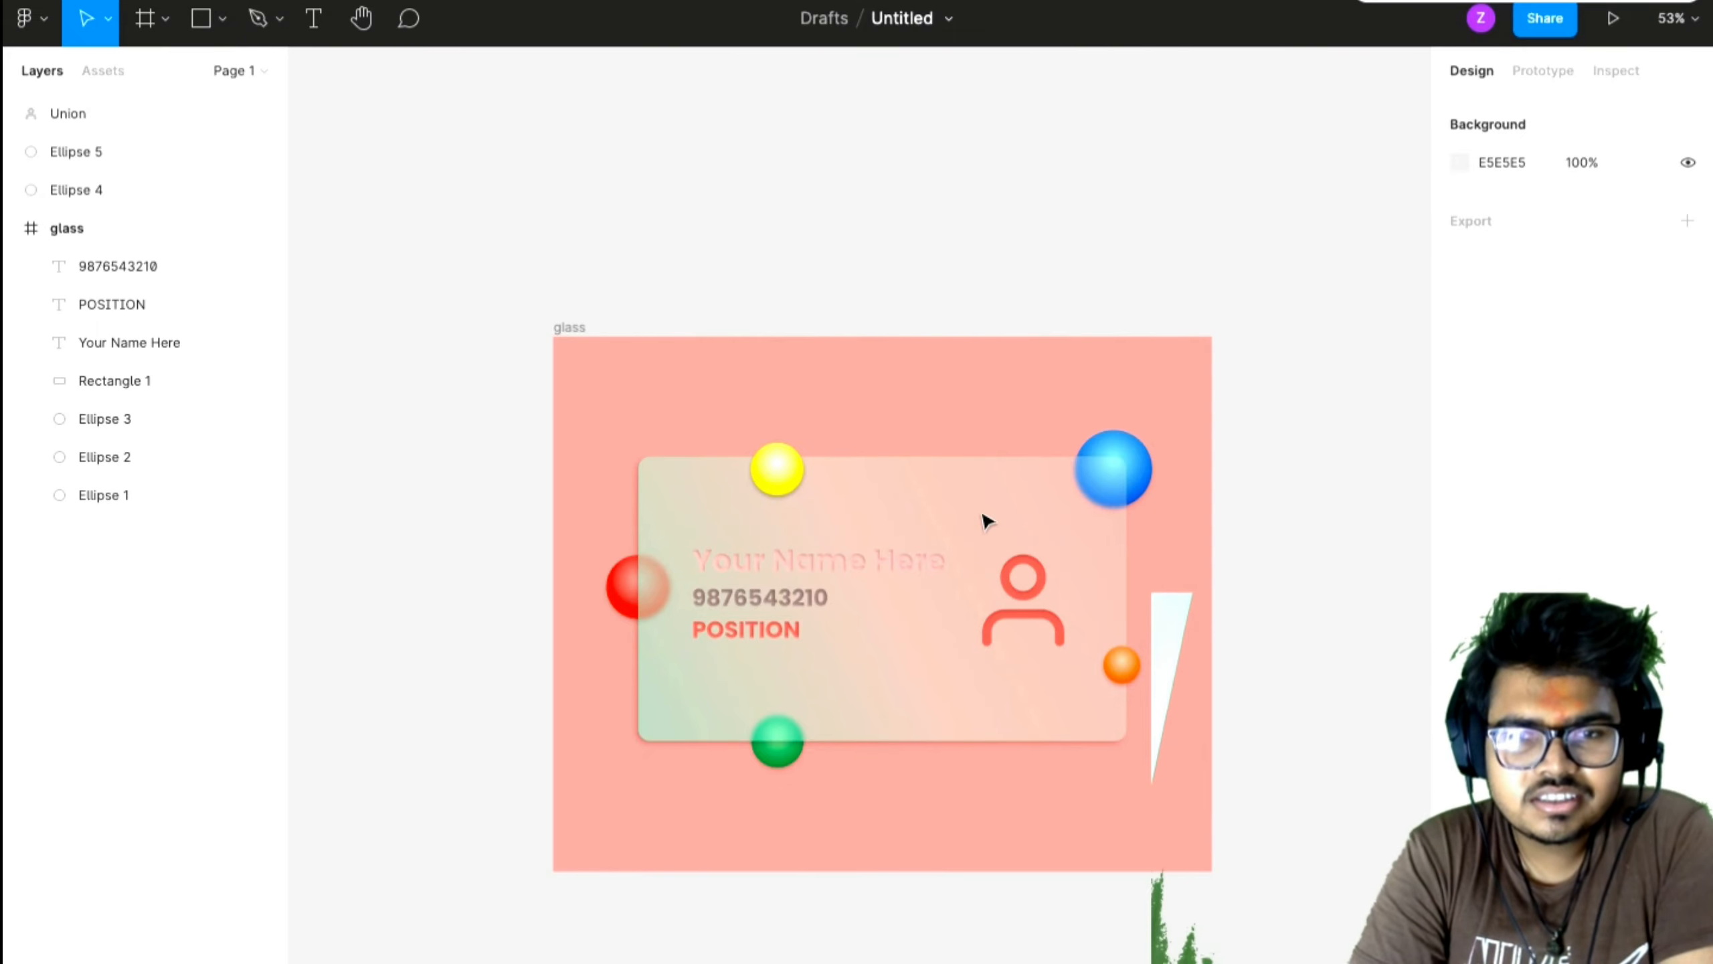
- Shrink the yellow ball to 68 × 68 and move it to X 7, Y -336 on the card's upper edge
left_click(786, 480)
left_click_drag(786, 480, 760, 433)
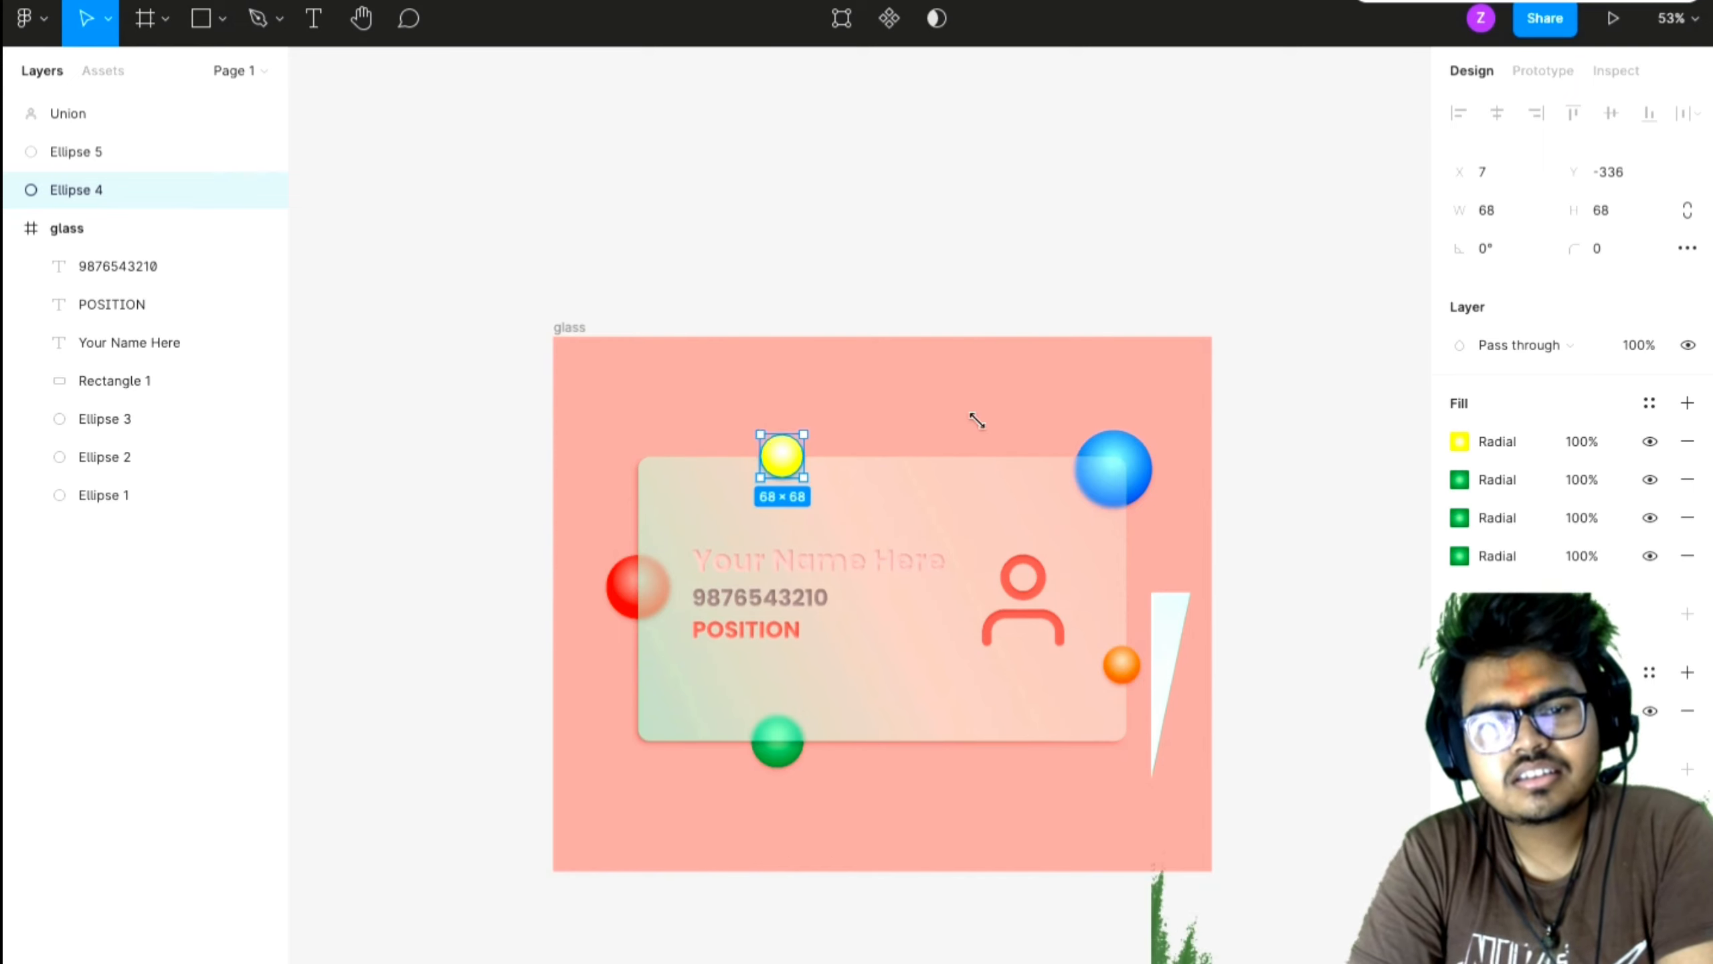
left_click(1035, 265)
left_click(785, 456)
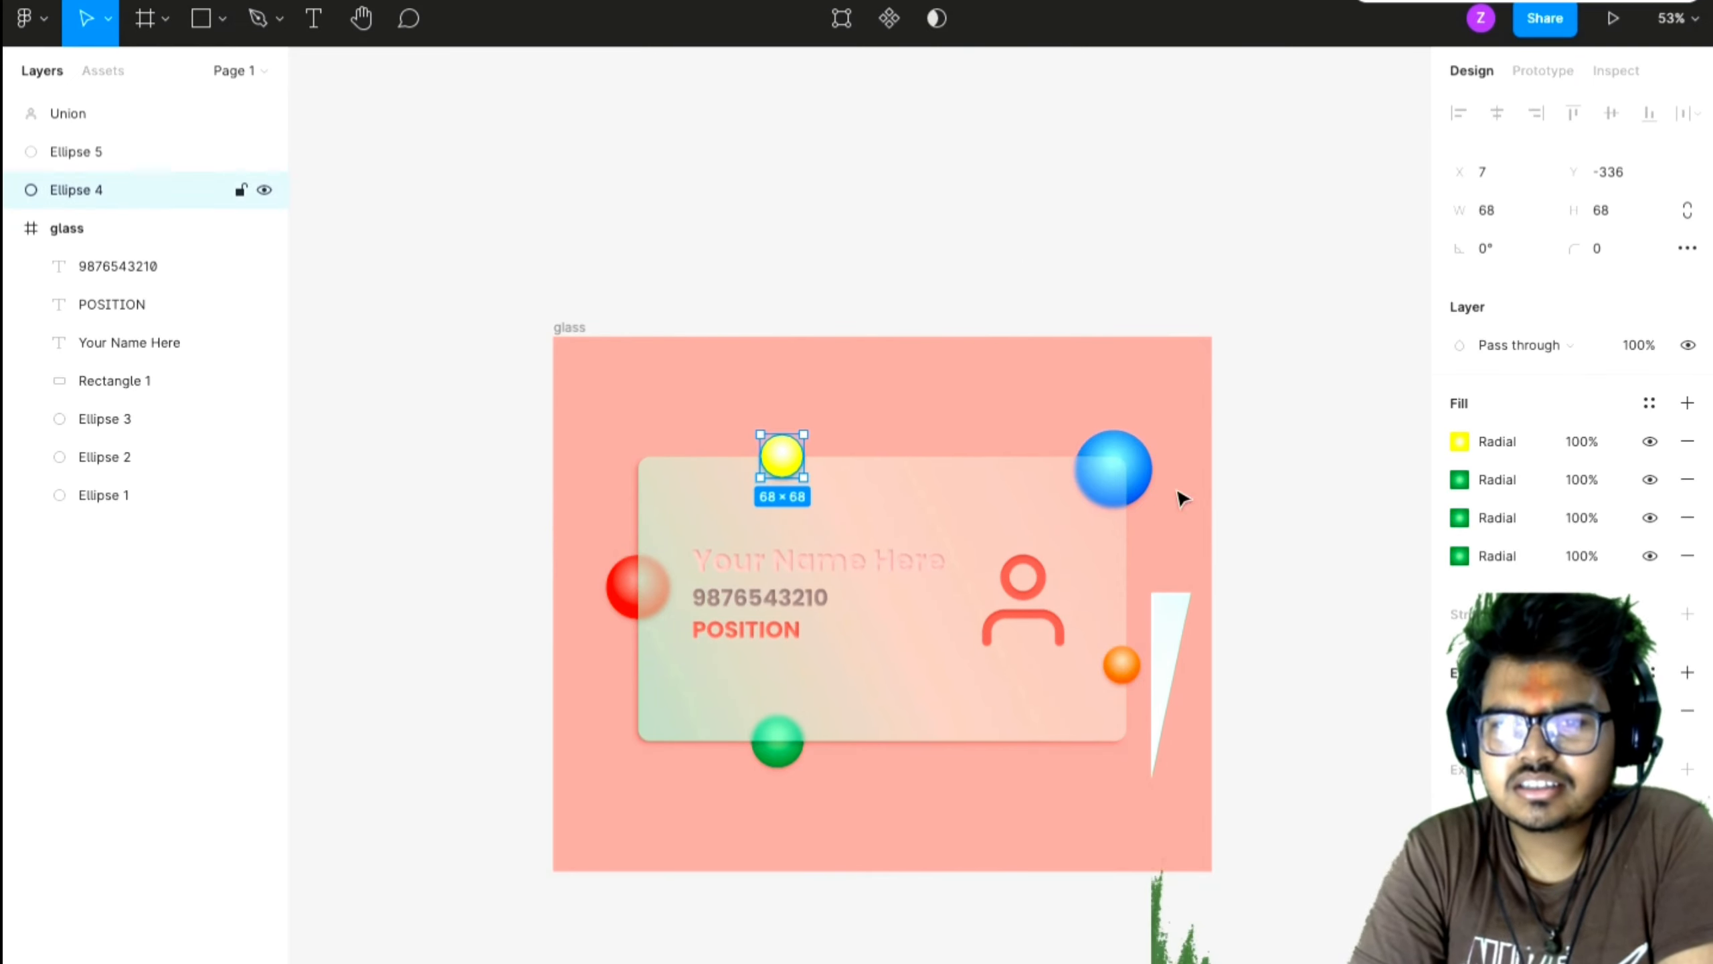
- Recolour the yellow ball's top radial fill with a blue-violet outer stop and a pale violet centre stop
left_click(1459, 441)
left_click(1406, 316)
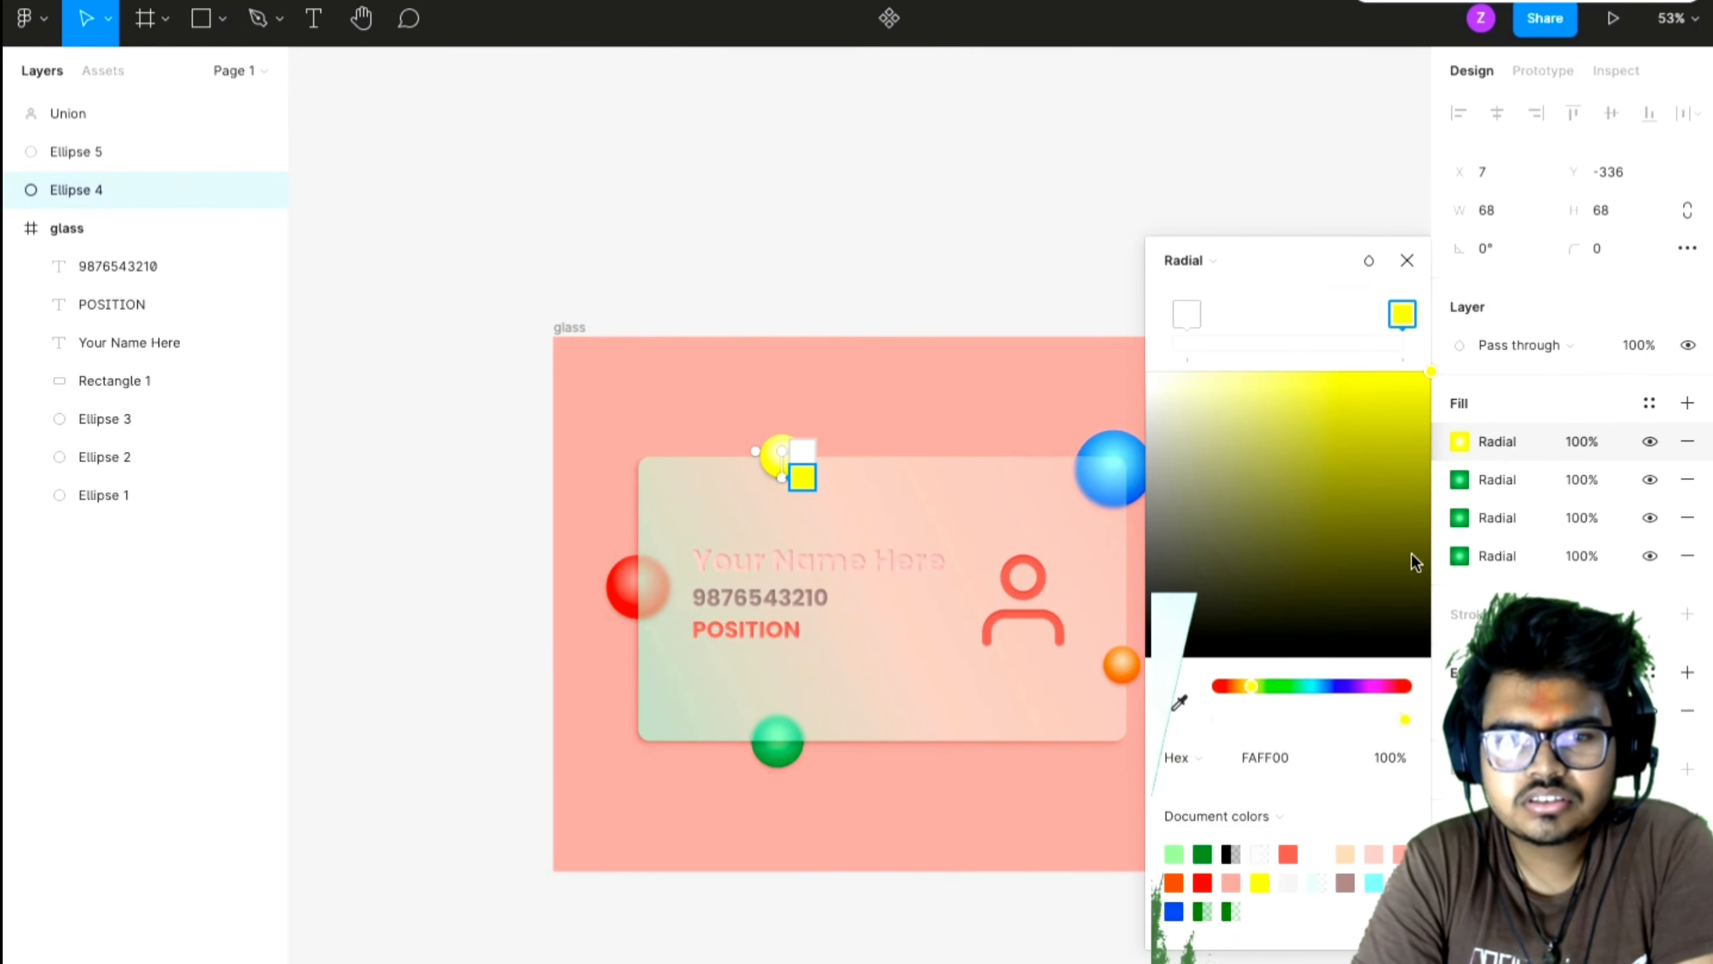
left_click_drag(1362, 687, 1346, 690)
left_click(1187, 315)
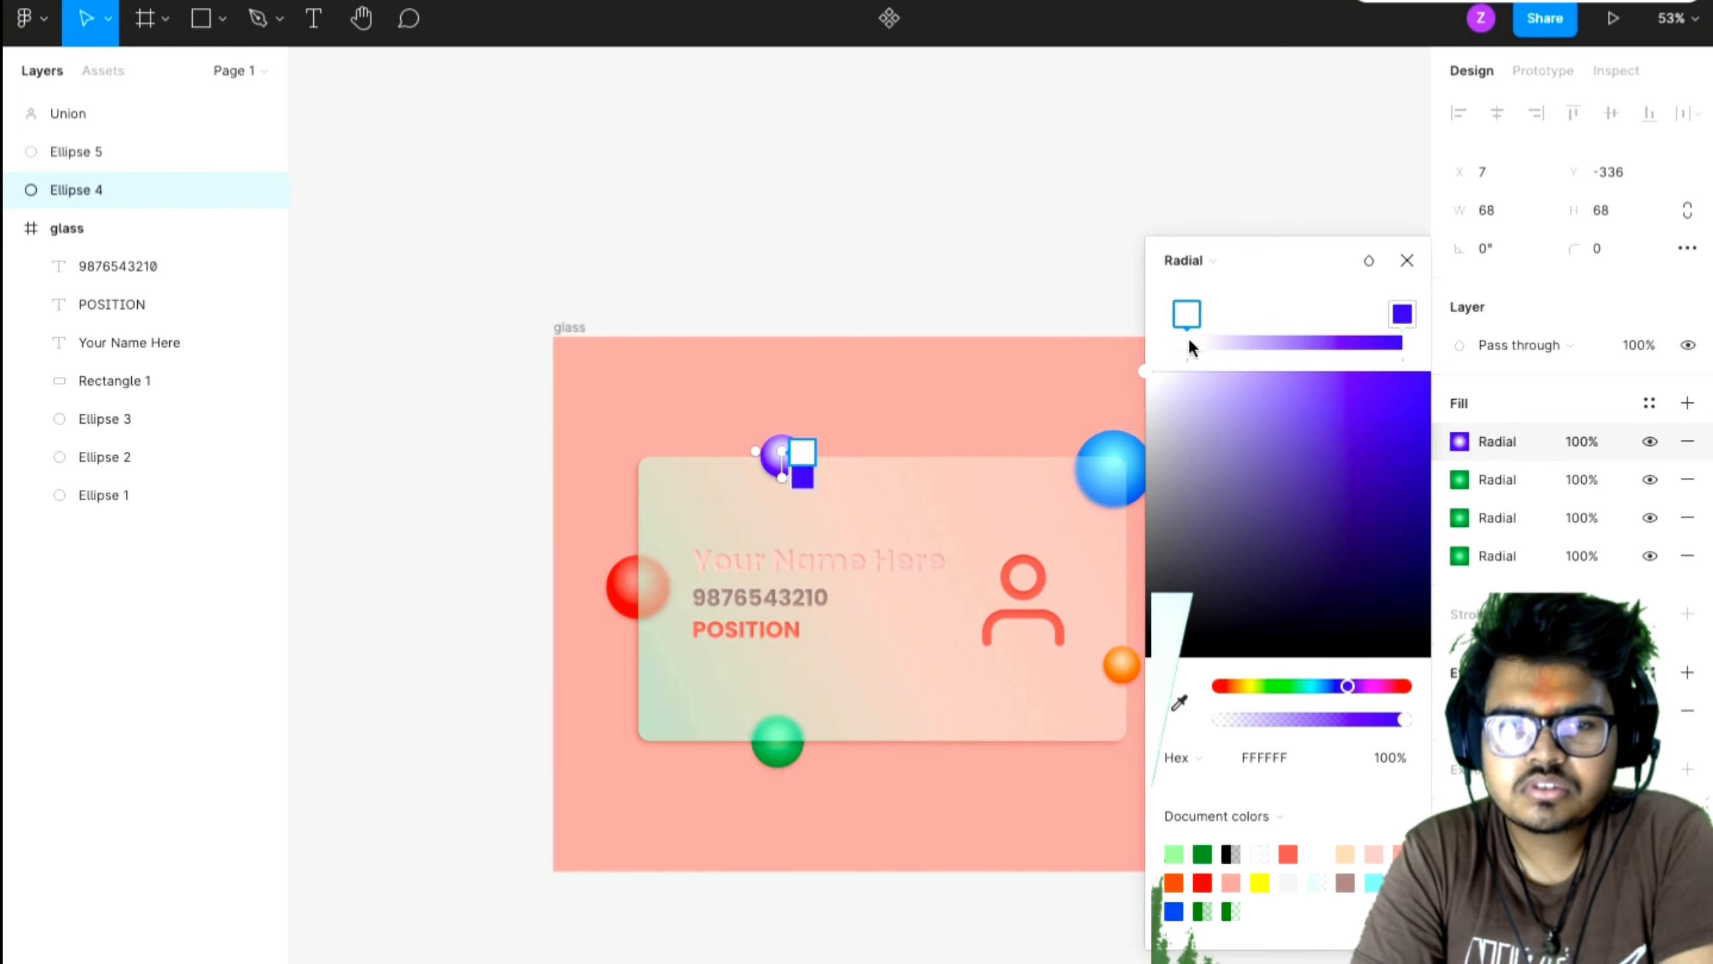
left_click(1203, 378)
left_click(1407, 259)
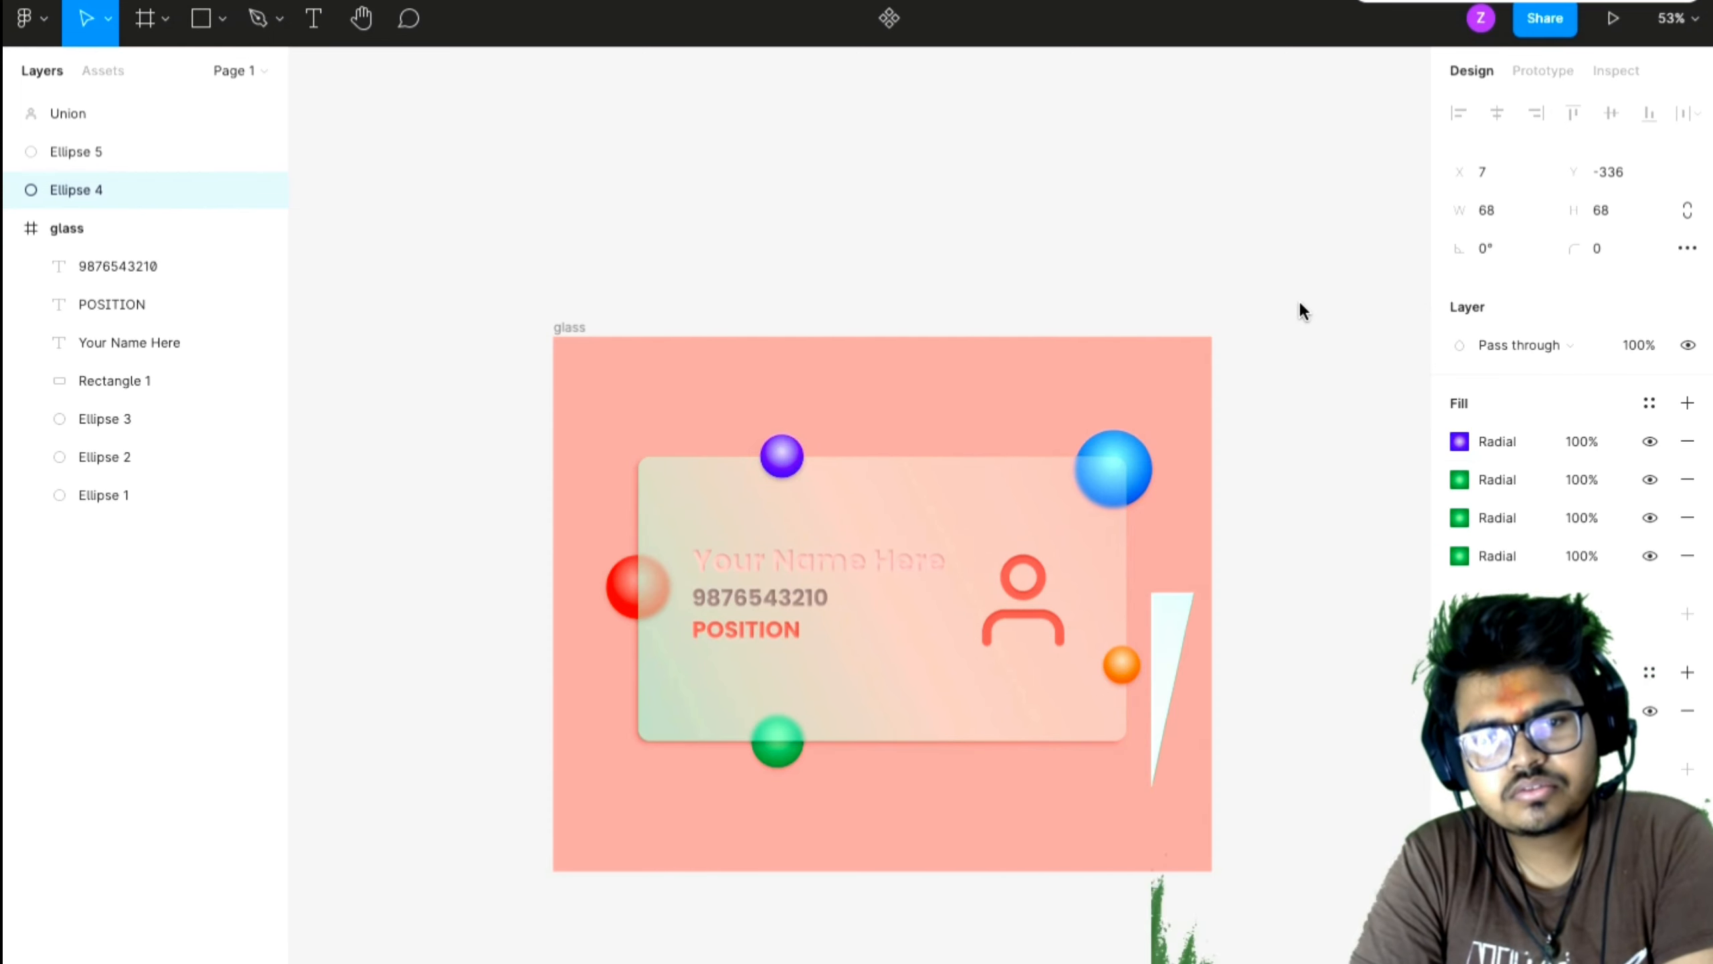
left_click(1289, 479)
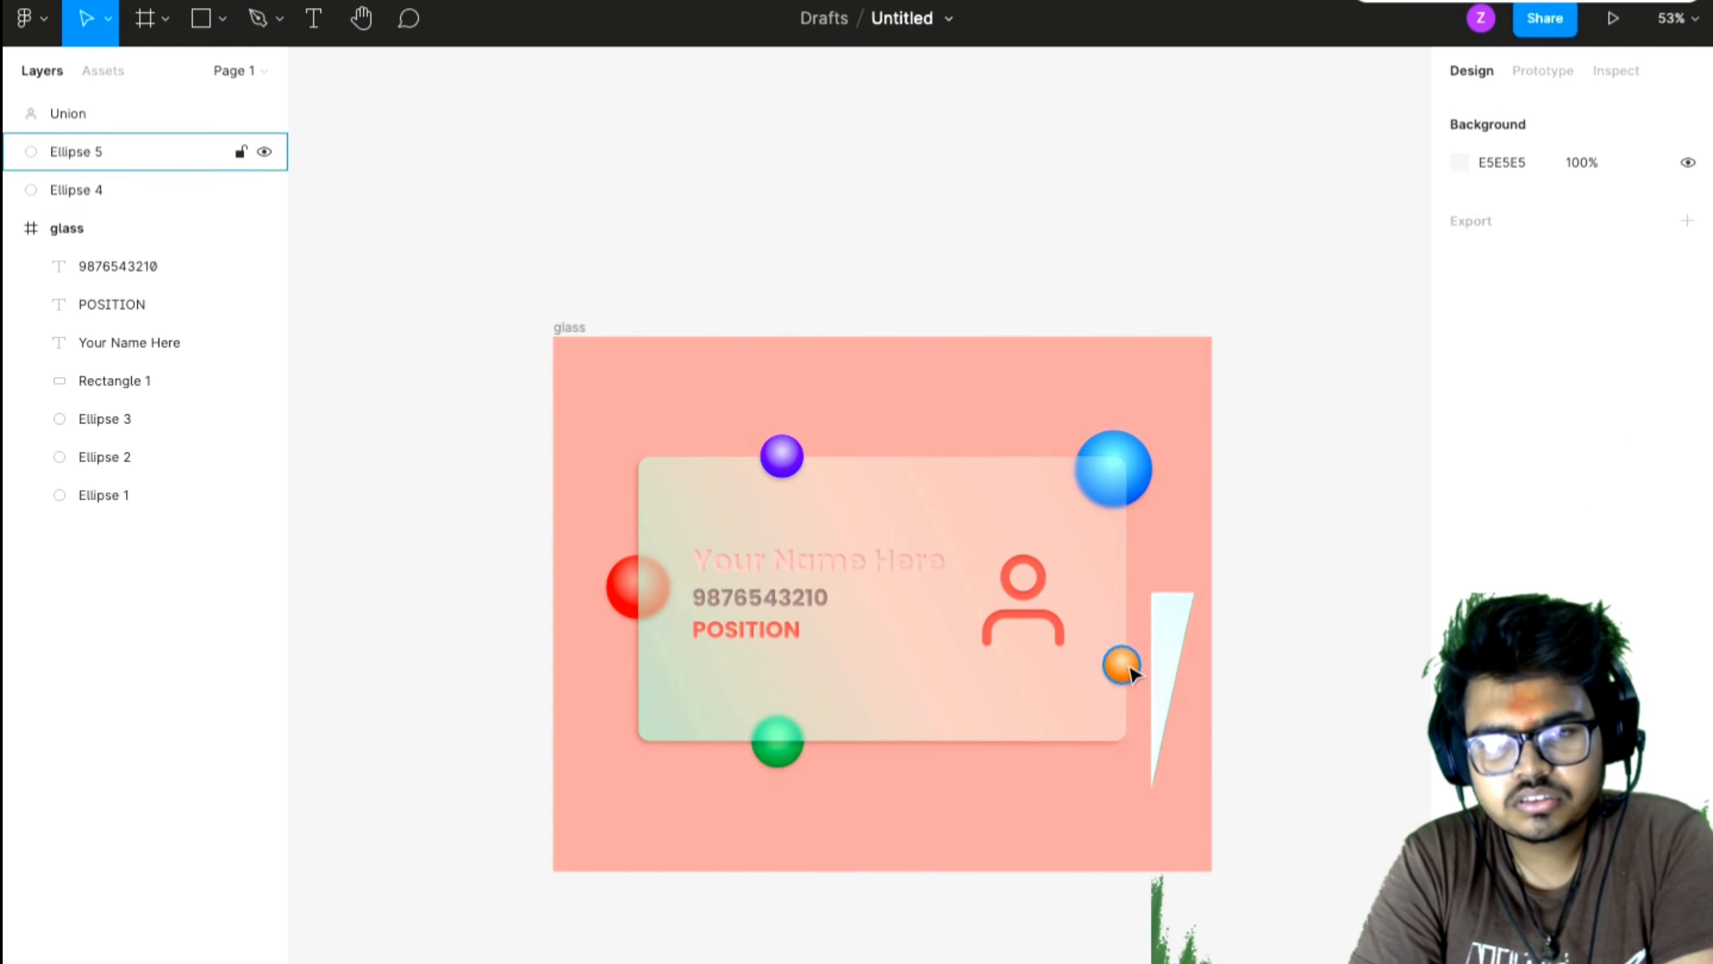
- Move the orange ball slightly down and shift the green ball to the right along the card's lower edge
left_click_drag(1126, 663, 1132, 699)
left_click_drag(782, 765, 843, 773)
left_click(1302, 700)
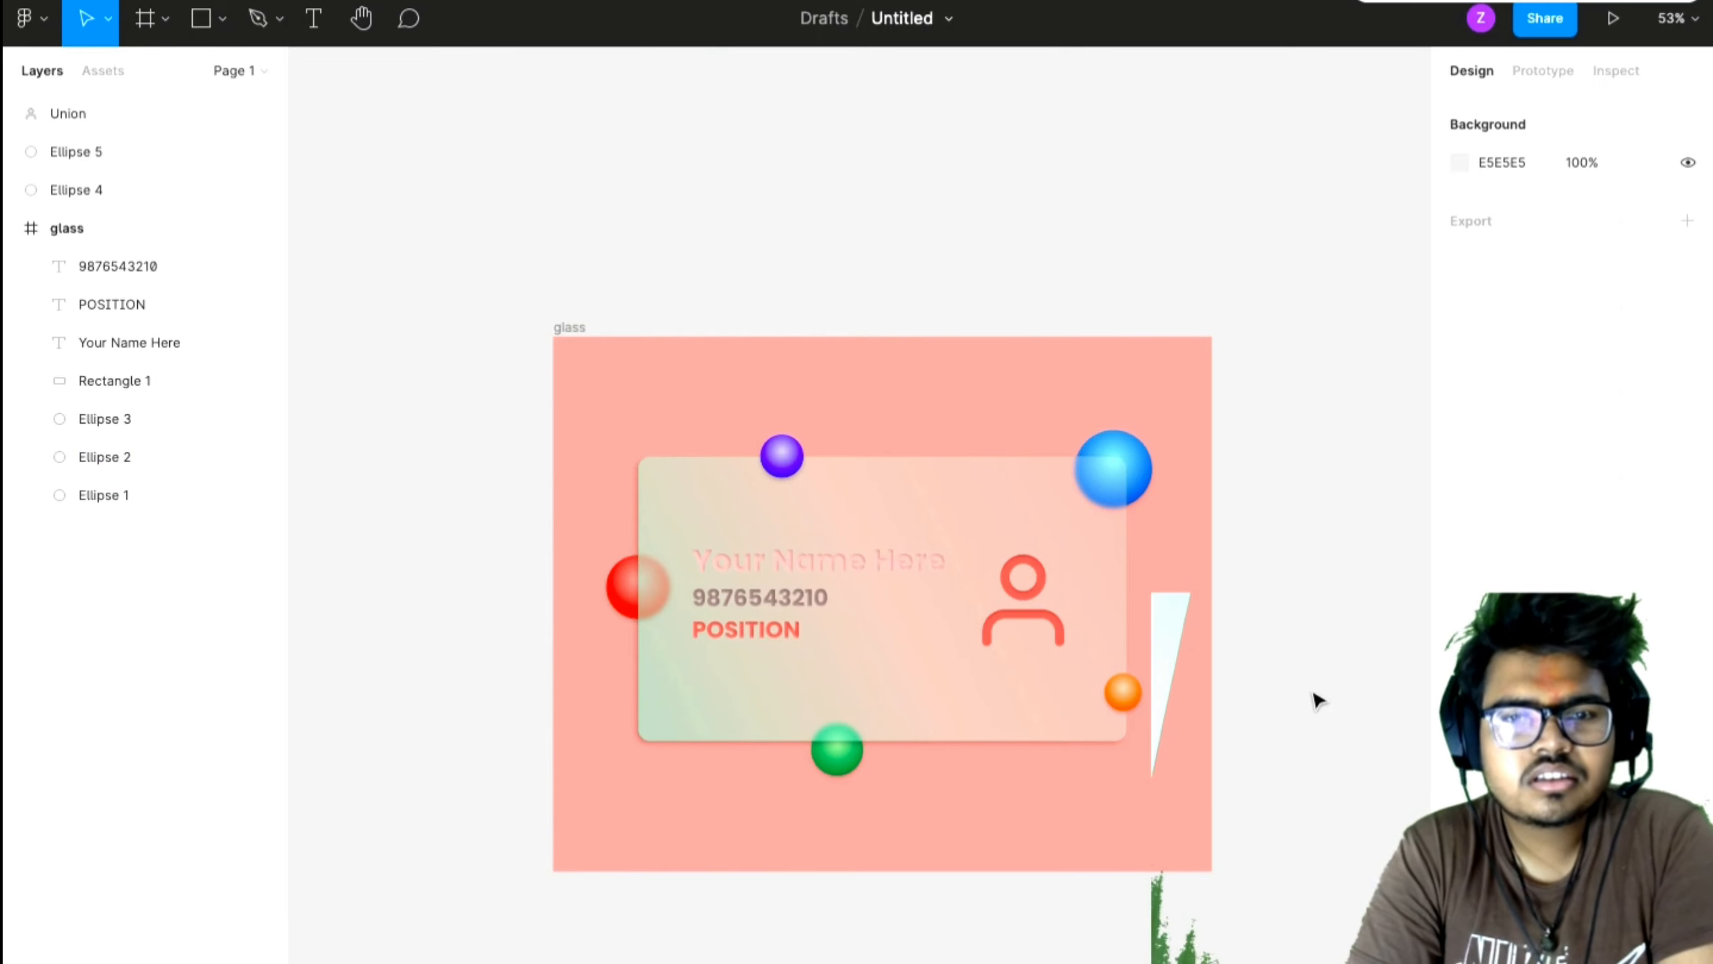
- Change the glass frame's fill hue from pink to cyan
left_click(567, 331)
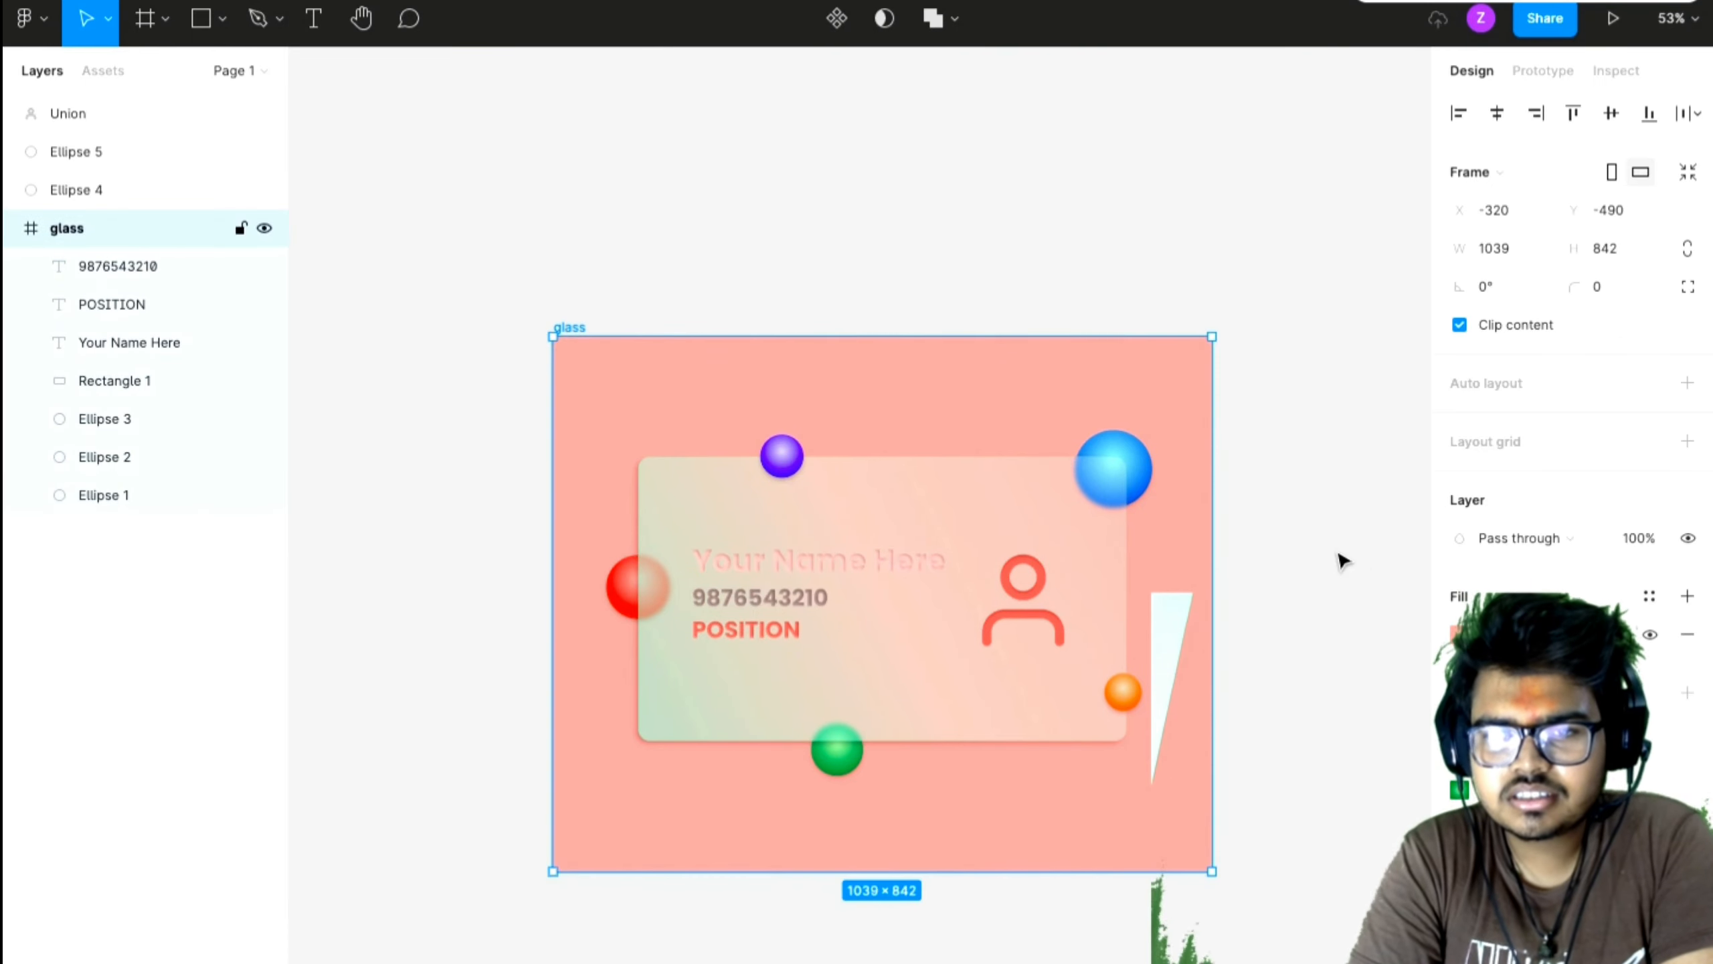
left_click(1457, 634)
left_click_drag(1258, 683, 1303, 680)
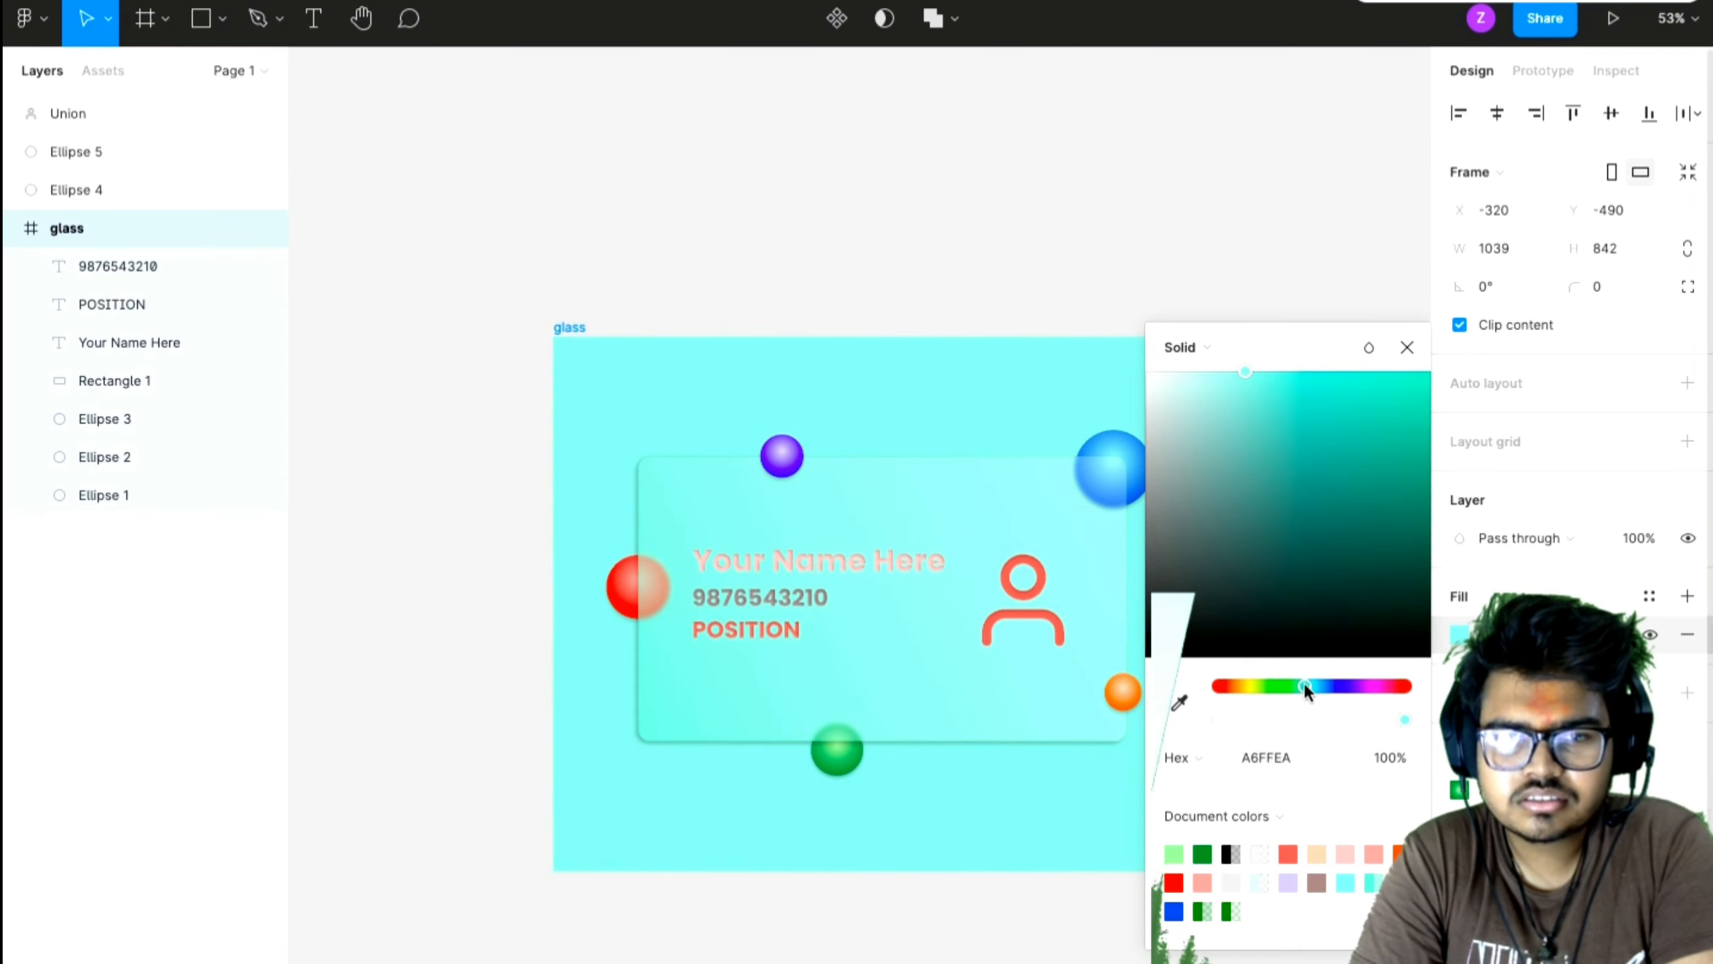
- Make the card's linear gradient a saturated turquoise at the first stop and 46FFBC at 24% at the second
left_click(685, 514)
left_click(1457, 633)
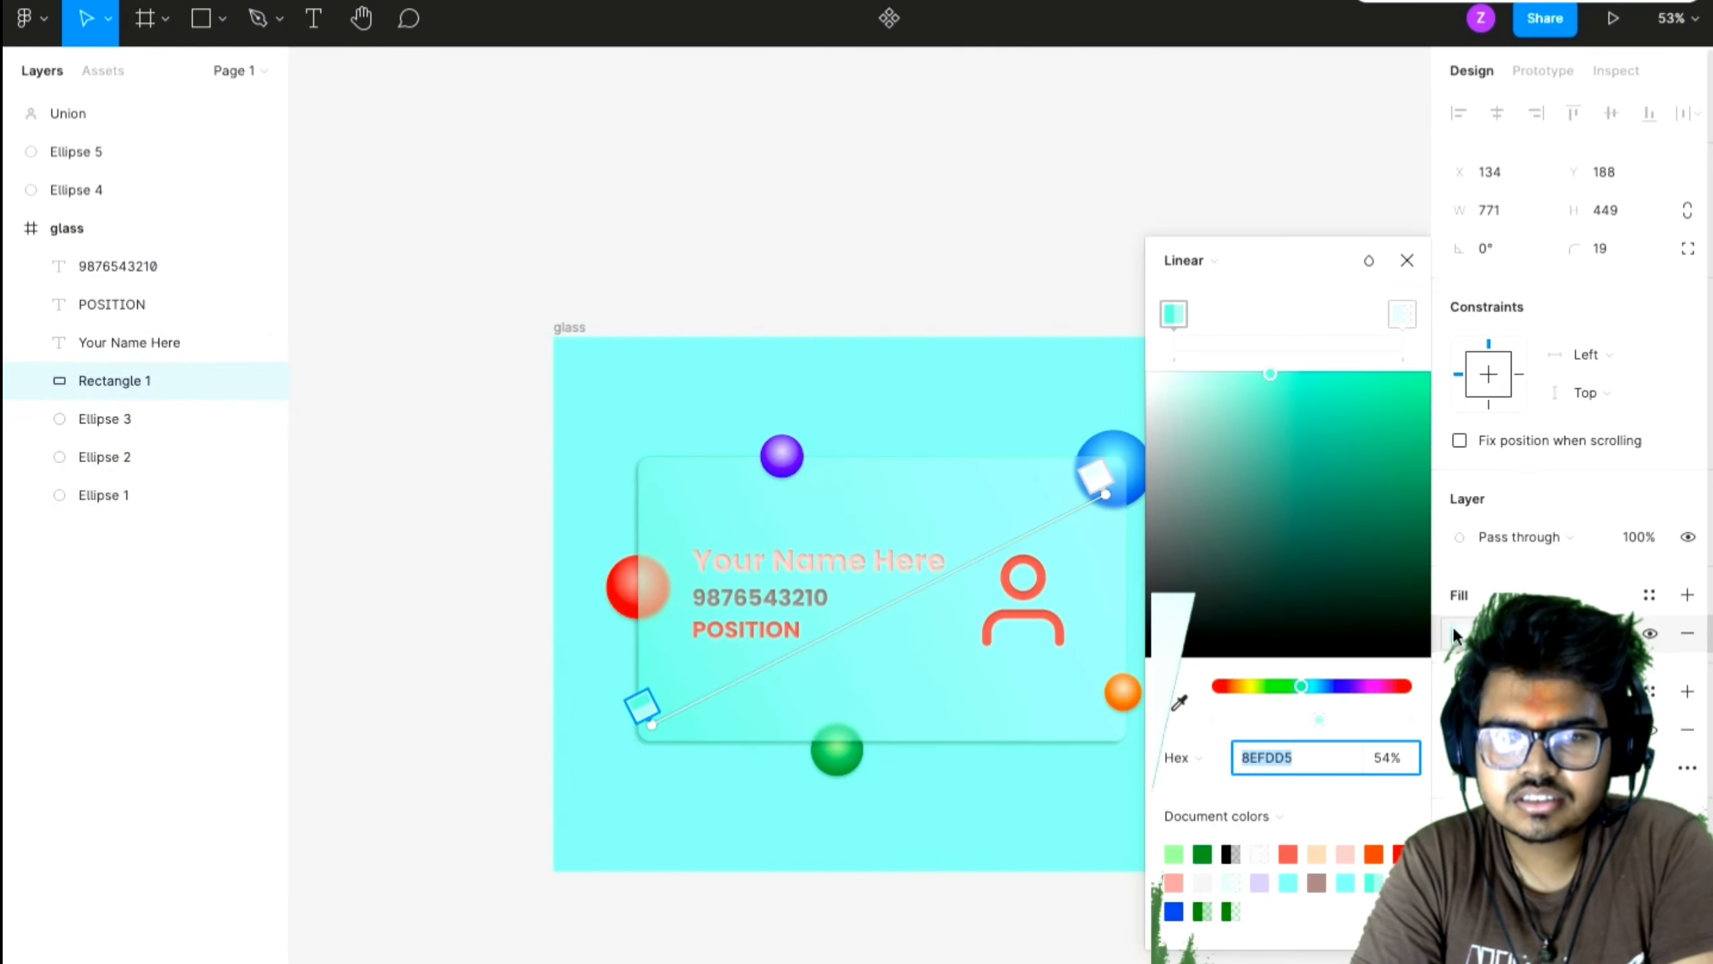
left_click_drag(1274, 365, 1405, 360)
left_click(1405, 360)
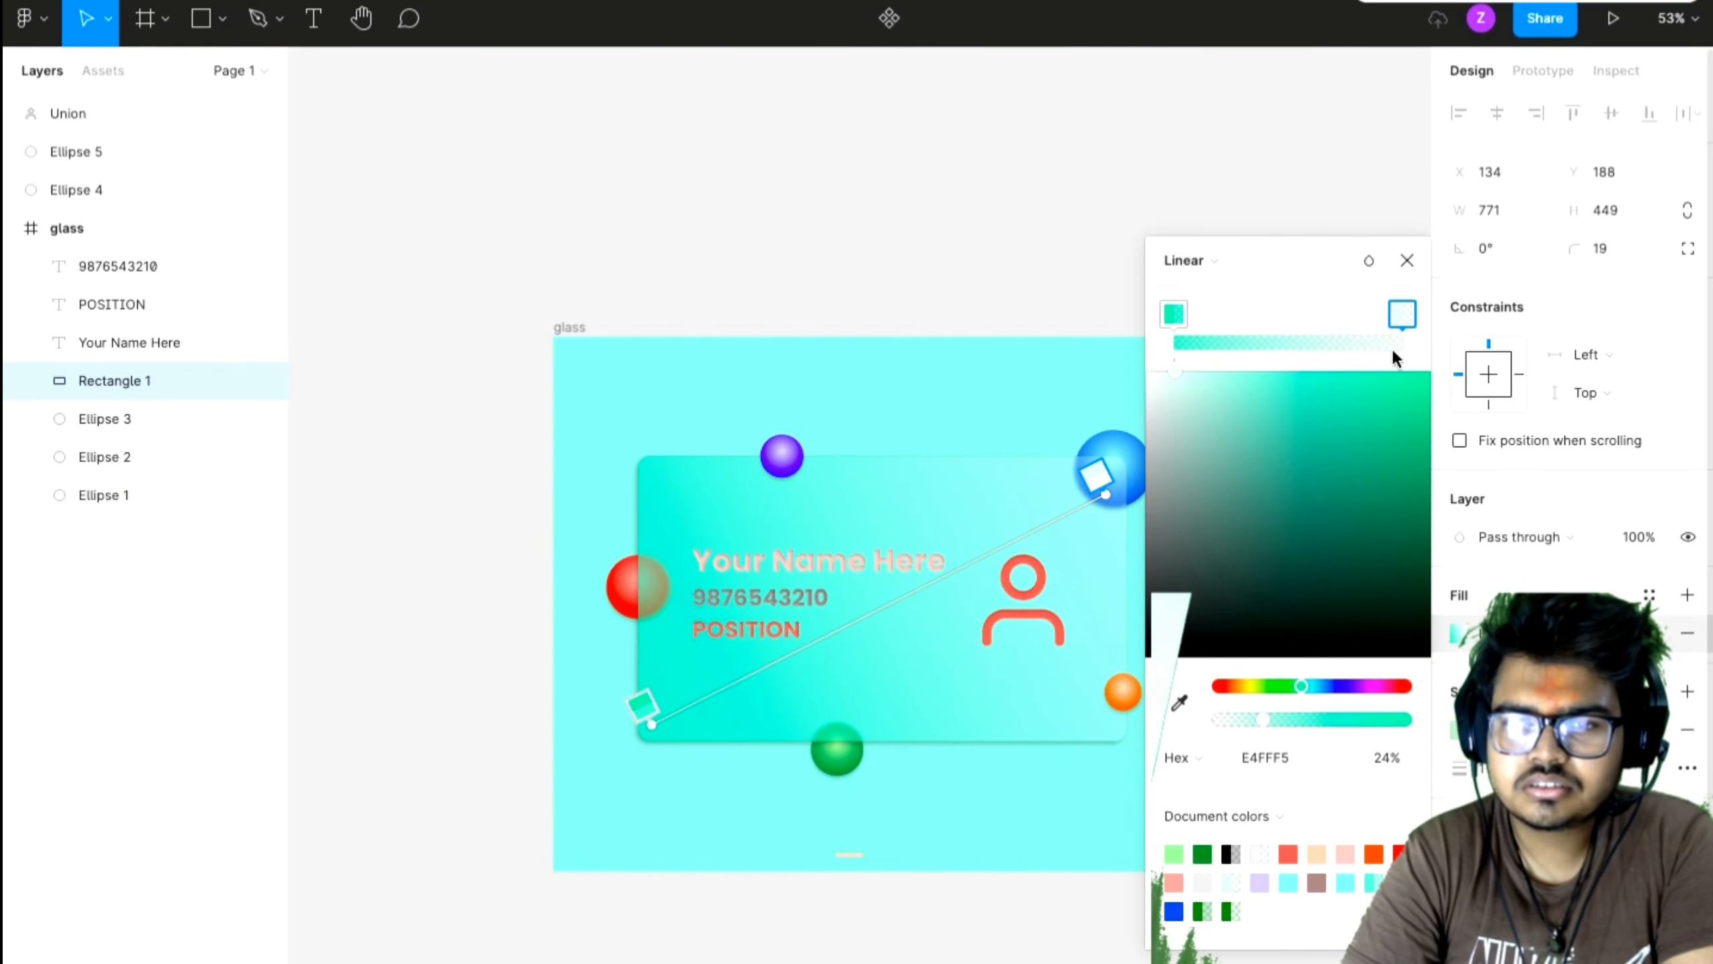
left_click(1382, 371)
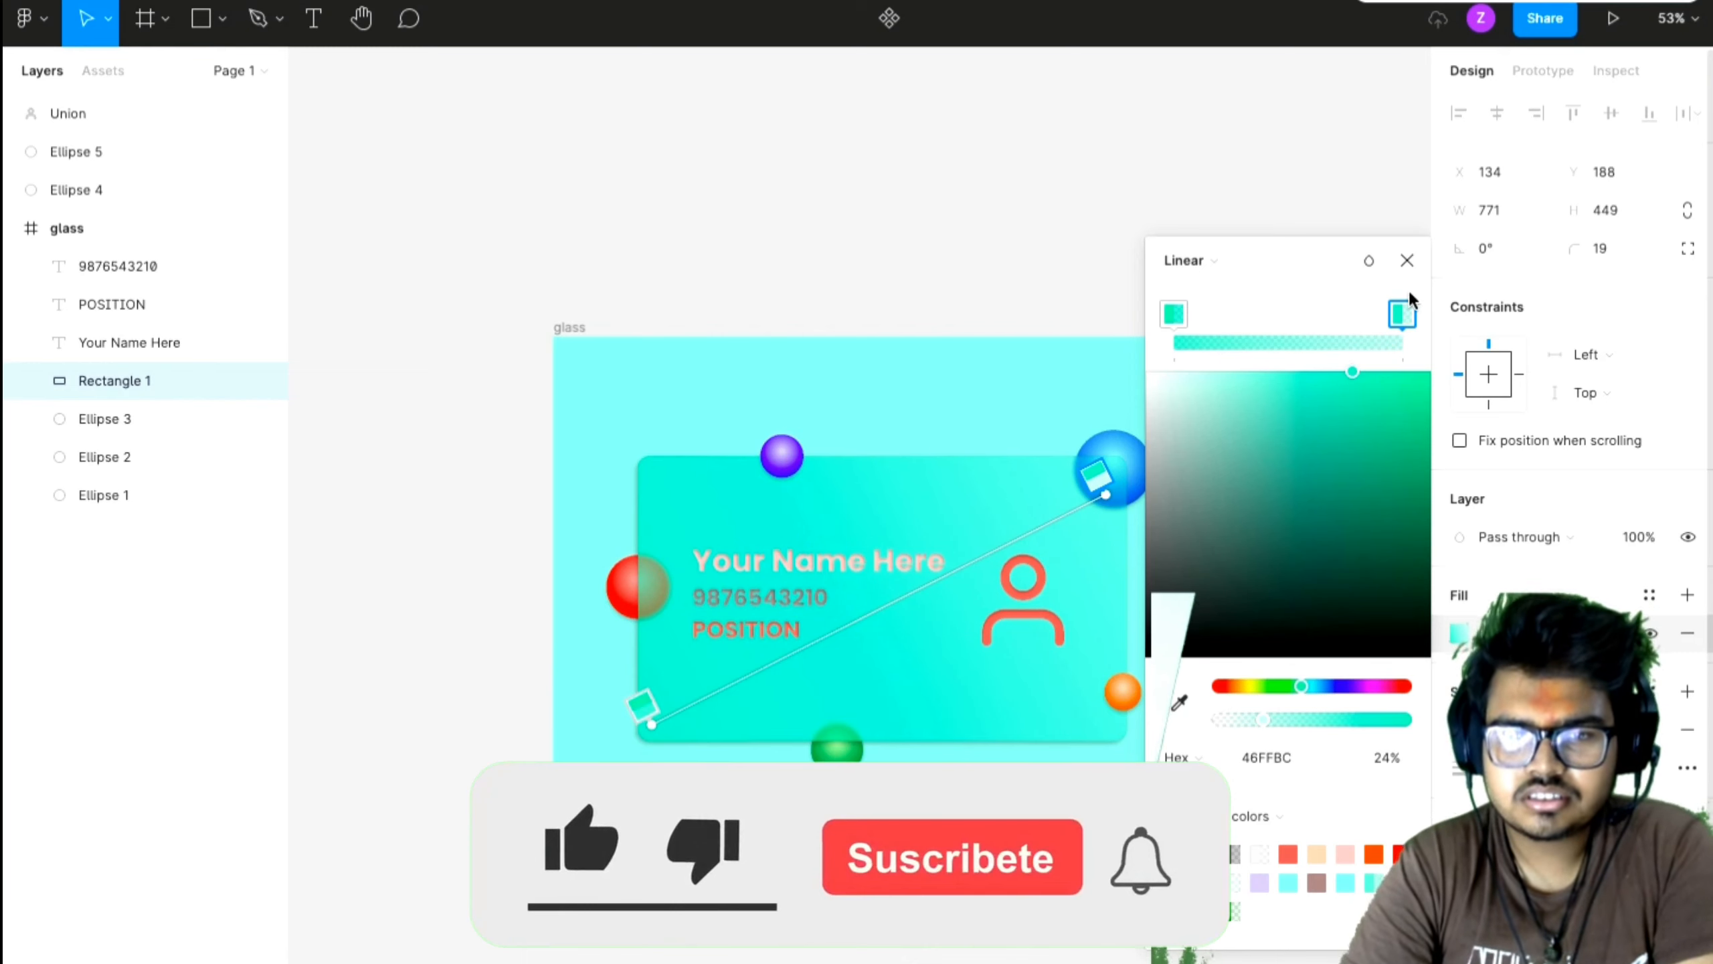
left_click(1406, 260)
left_click(1331, 639)
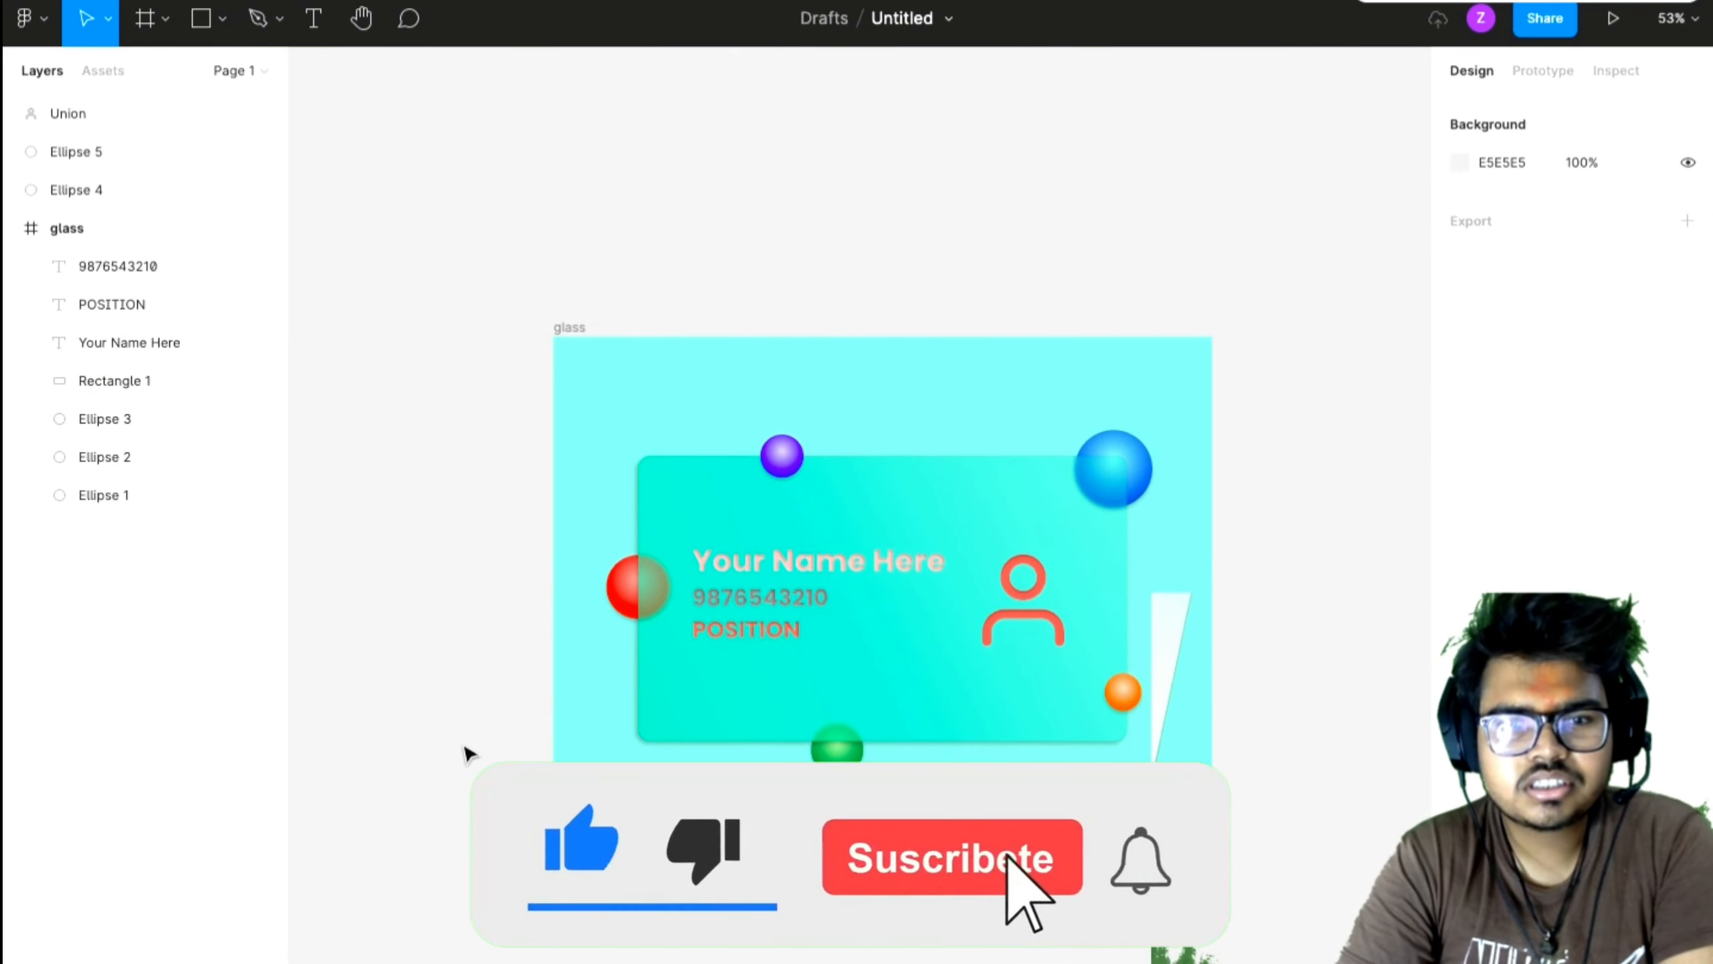
- Lighten the glass frame's fill to the pale cyan CDFFF3 and deselect the frame
left_click(581, 342)
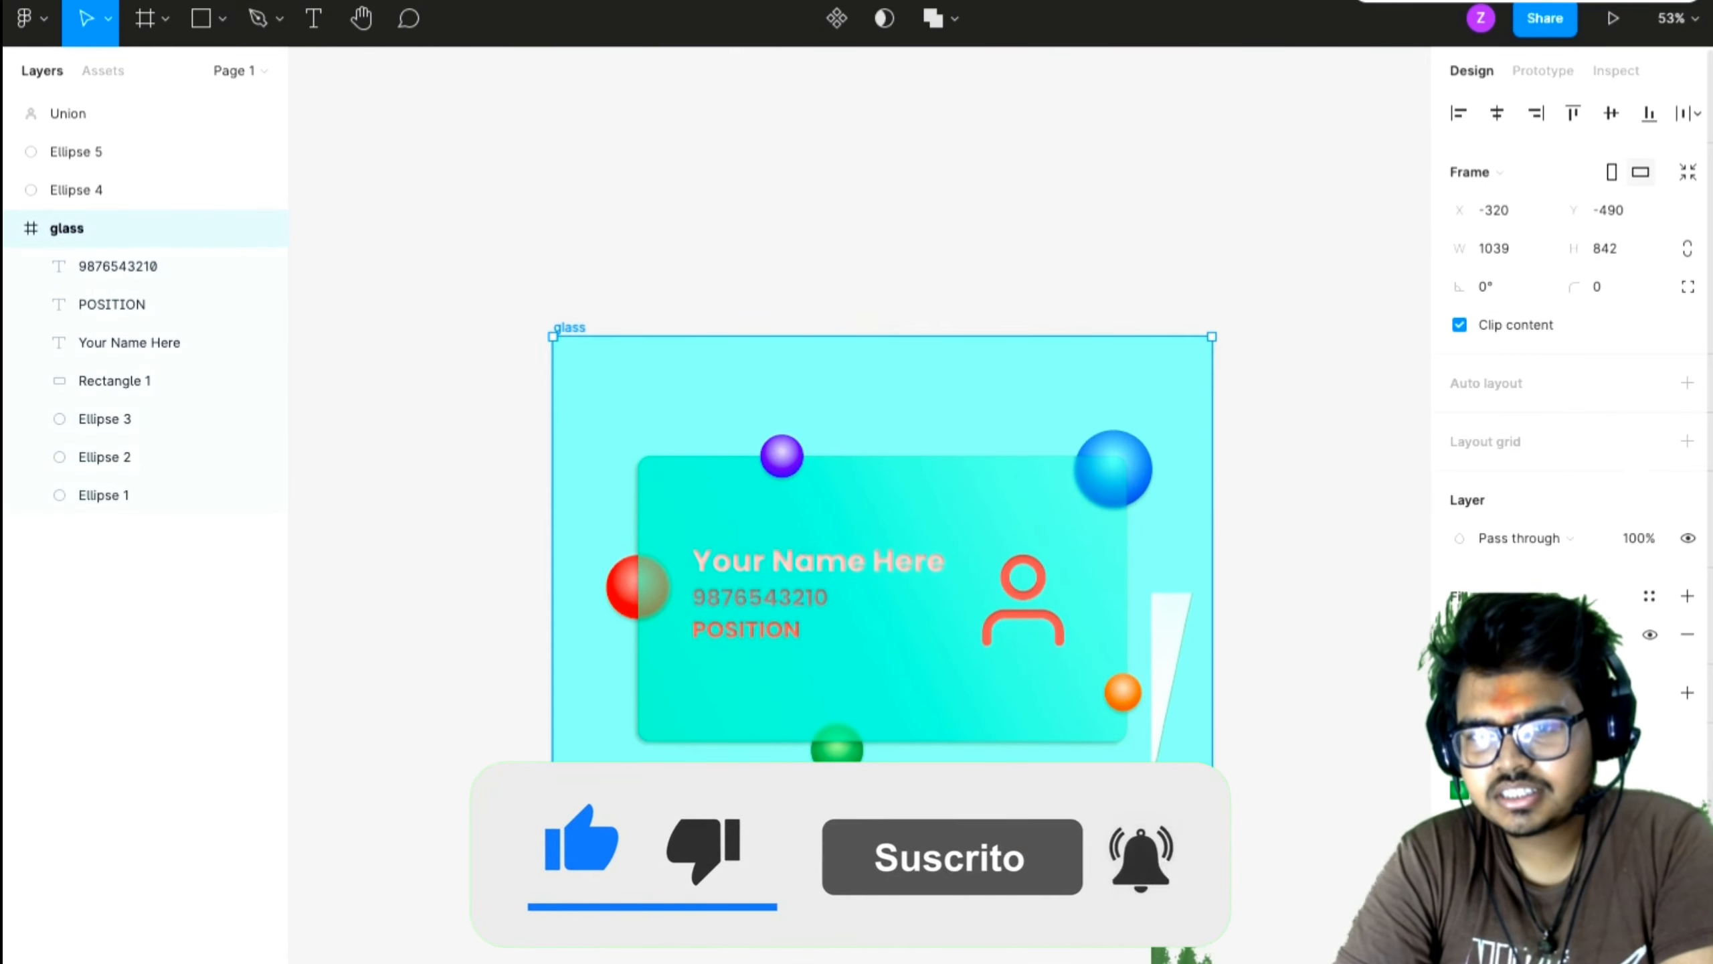
left_click(1457, 634)
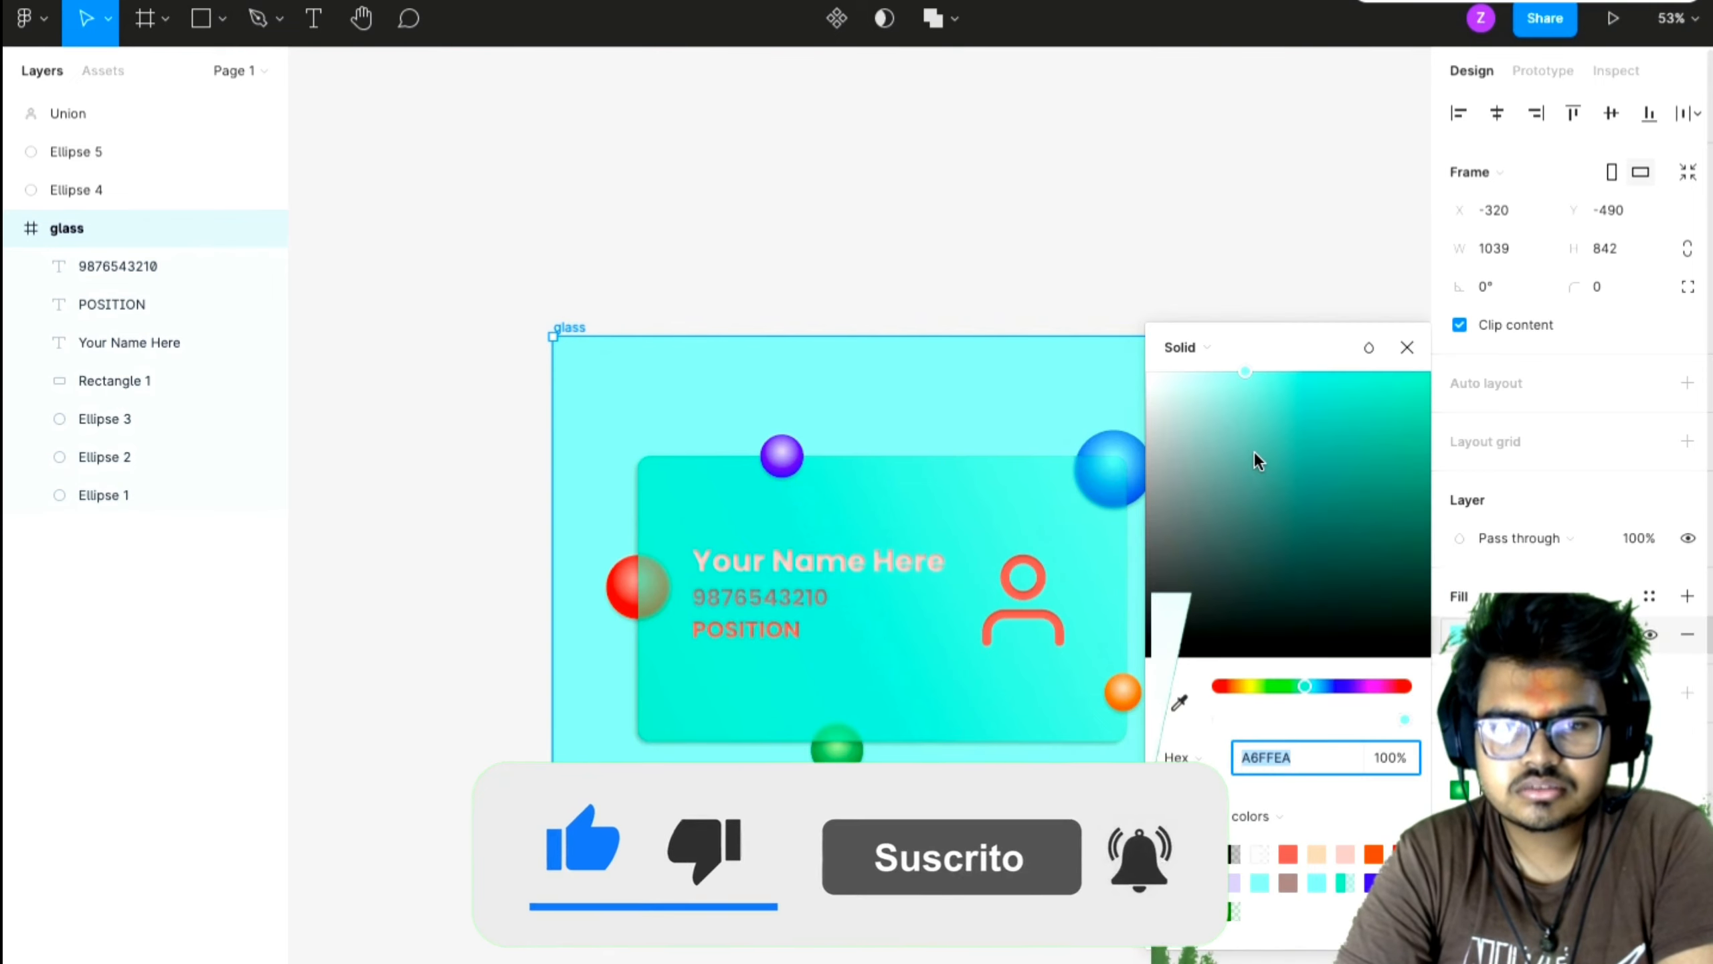
left_click_drag(1254, 451, 1332, 372)
left_click_drag(1219, 368, 1205, 368)
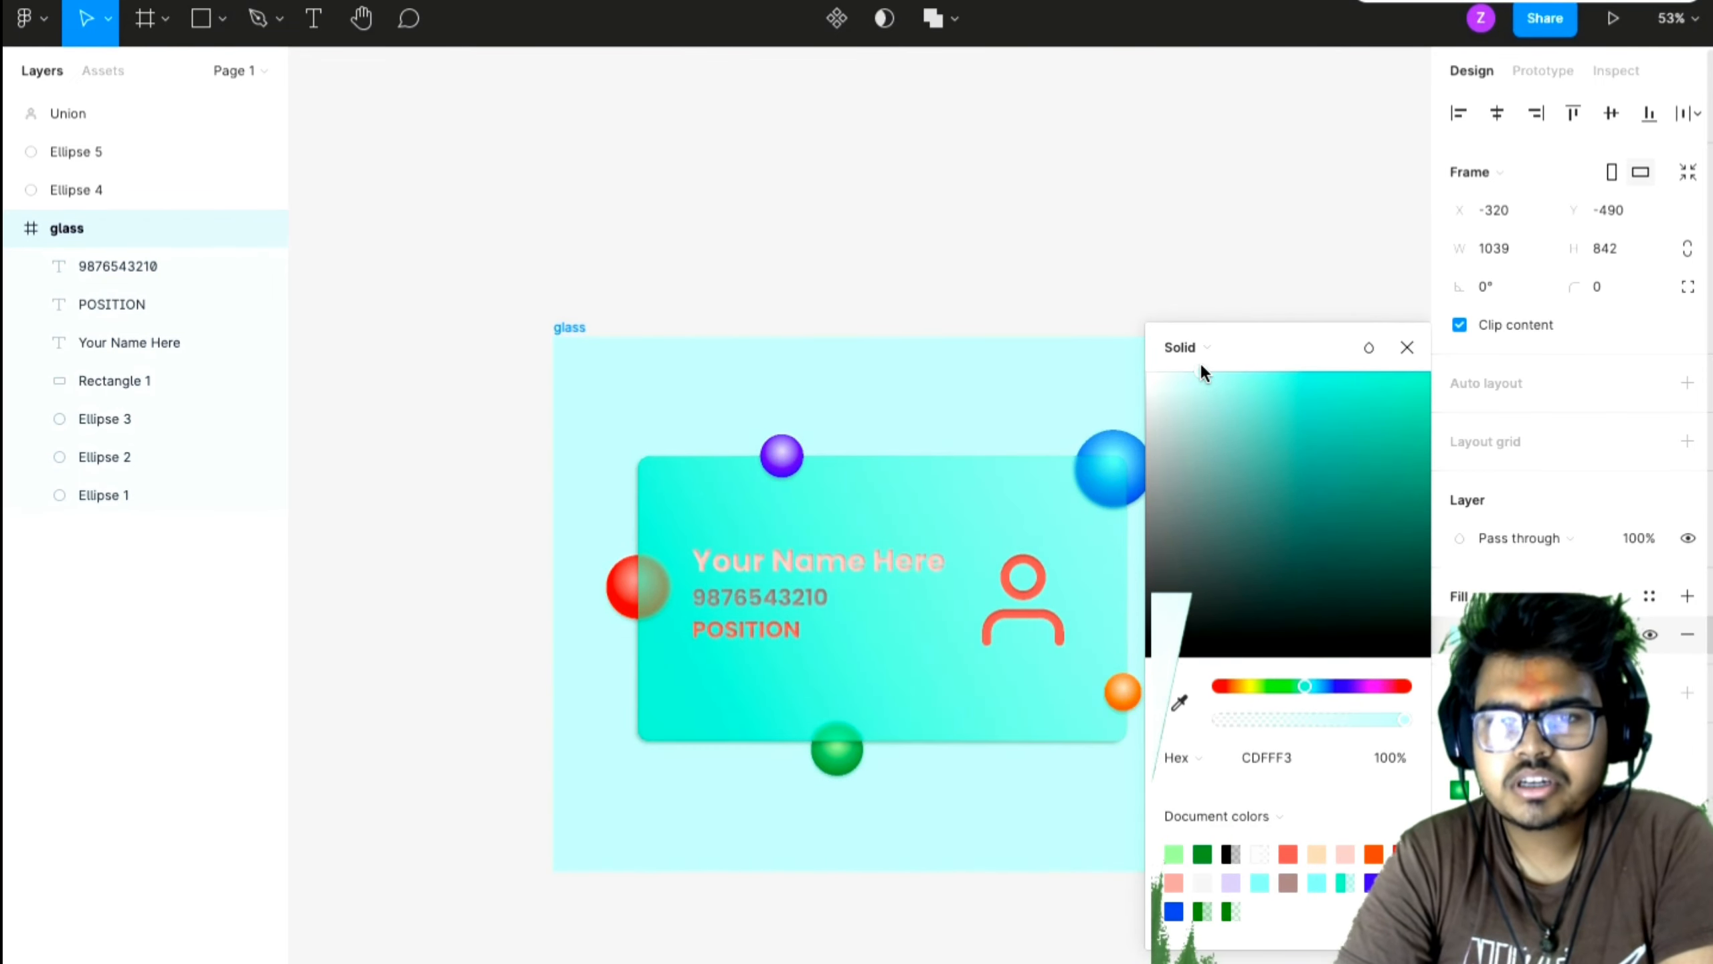
left_click(1407, 347)
left_click(1369, 469)
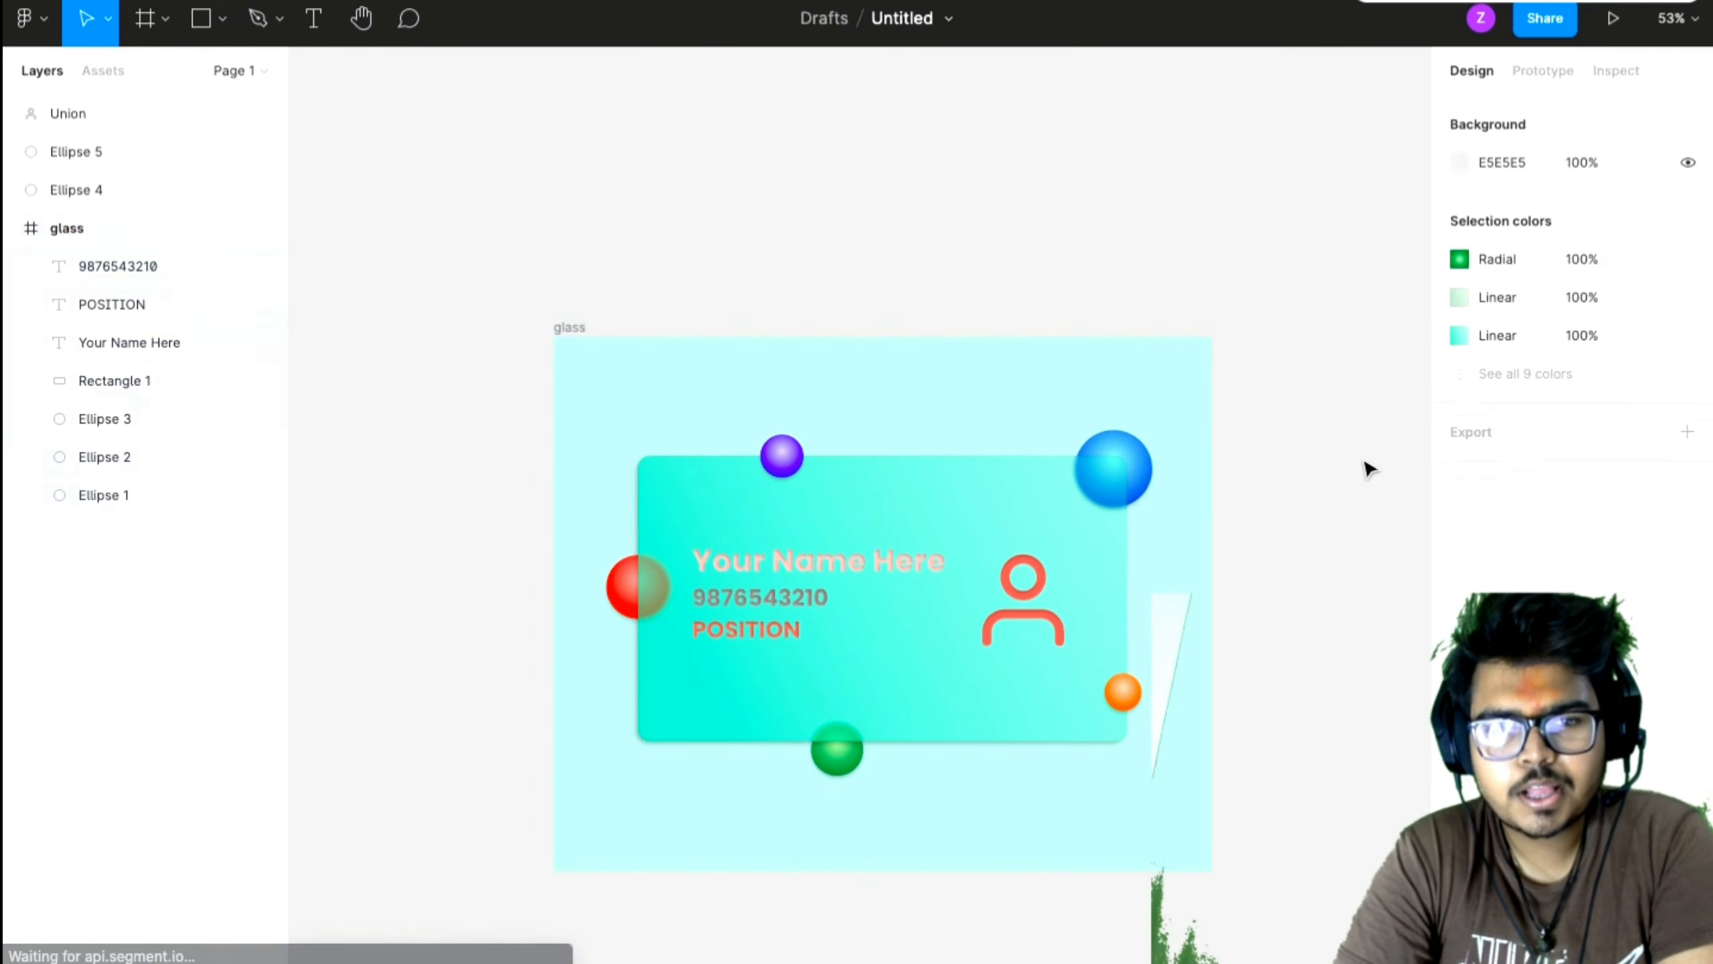
- Set the fill of the "Your Name Here" text to the same coral red document colour as the position line
scroll(1369, 469, "down", 5)
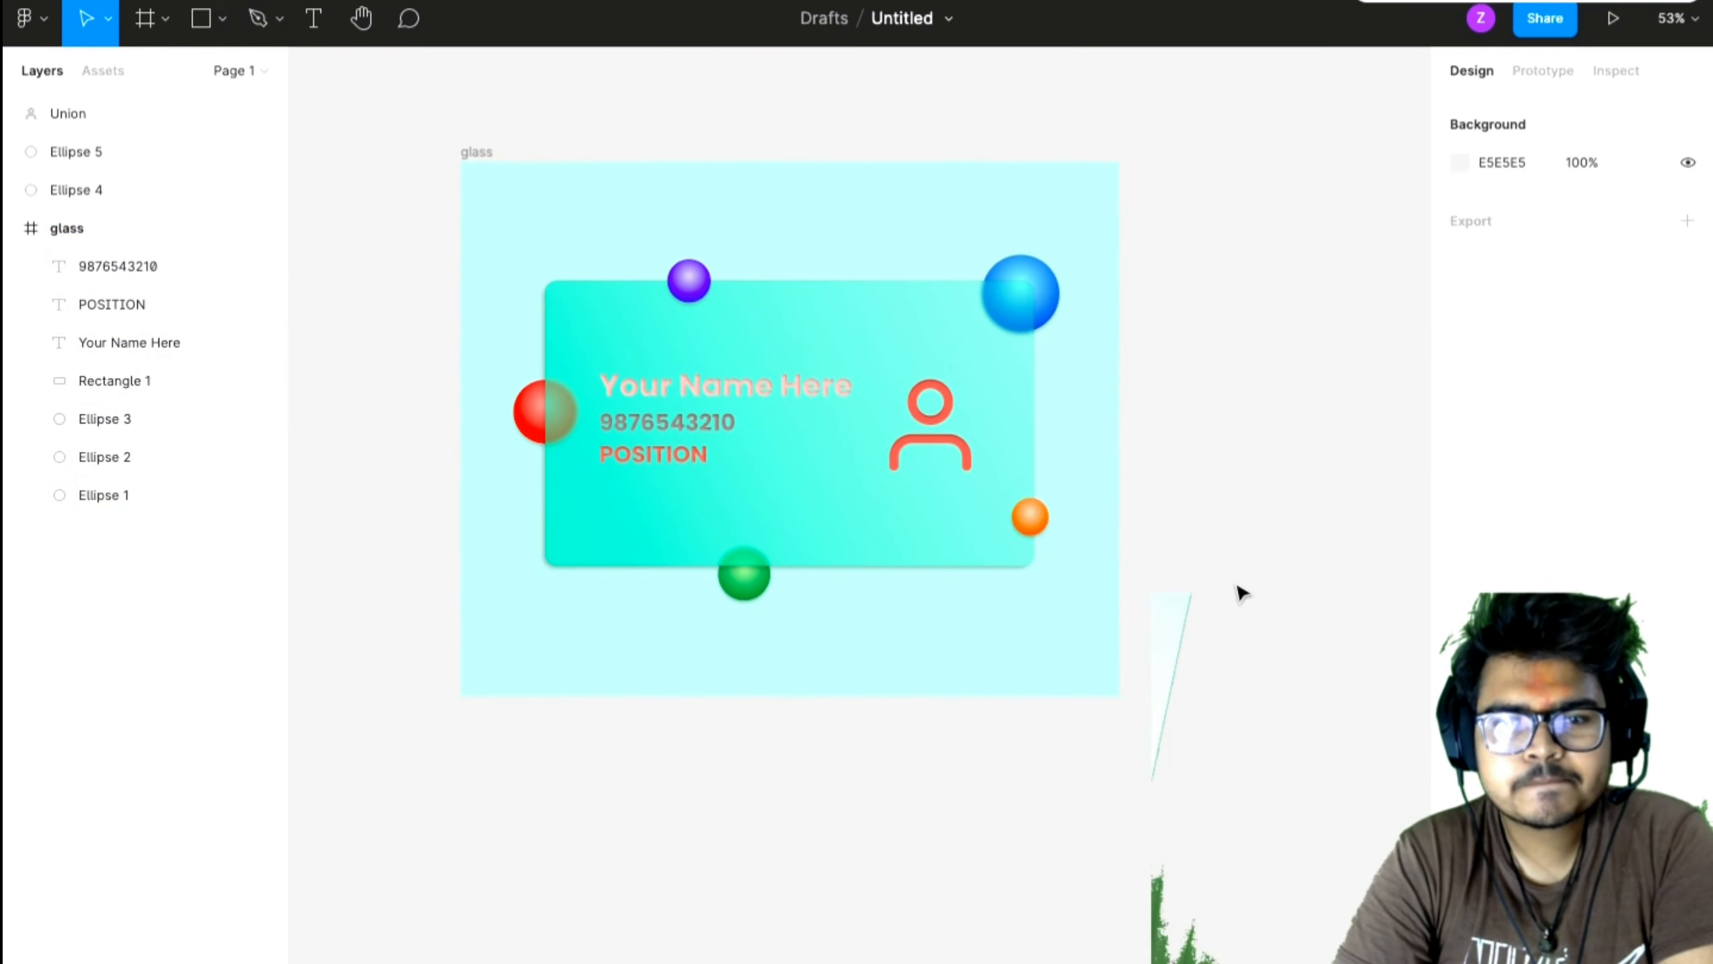
left_click(684, 395)
left_click(1459, 882)
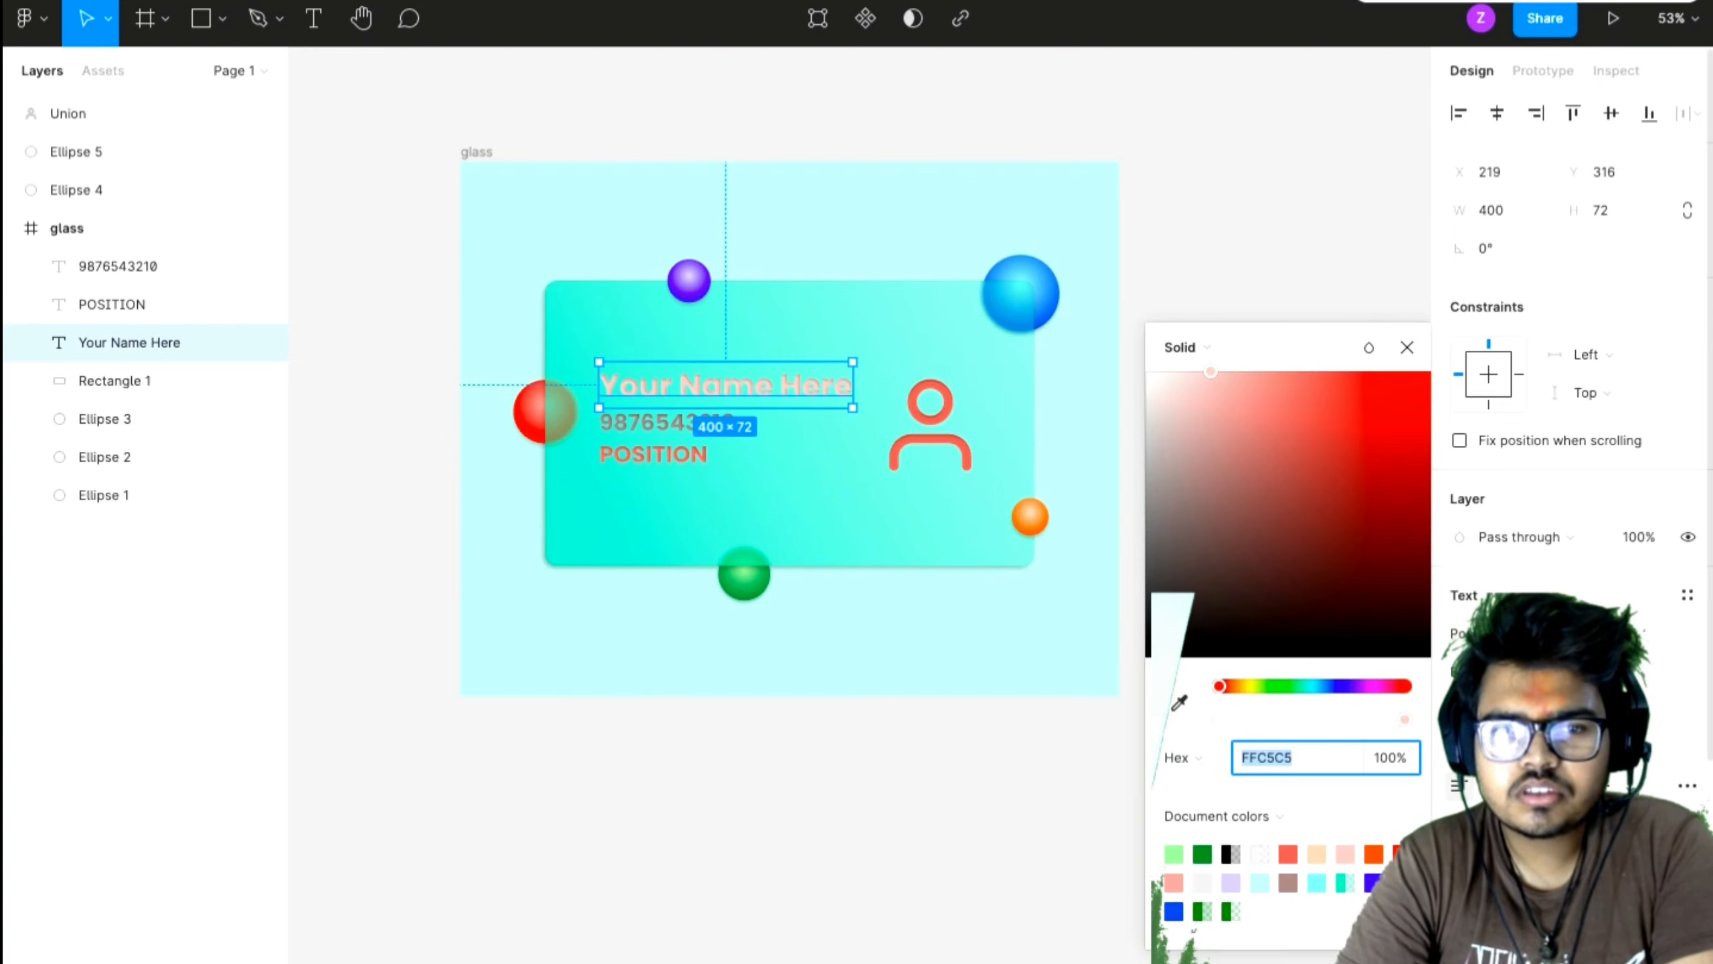
left_click(1256, 372)
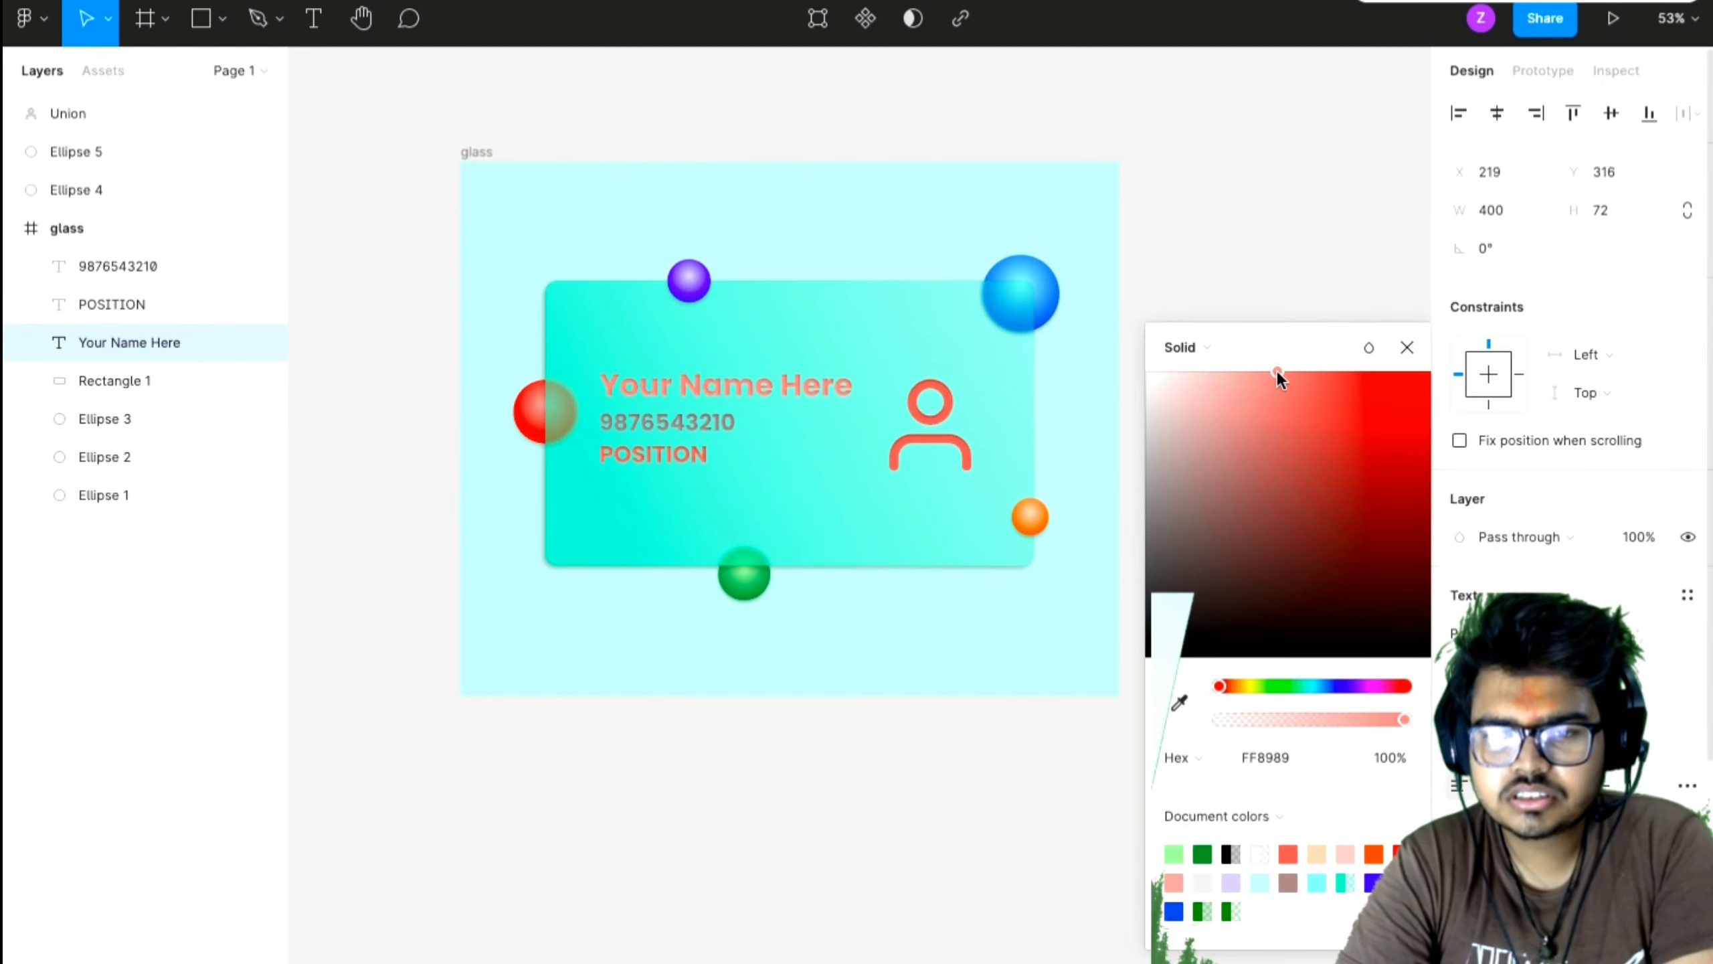
left_click(1290, 853)
left_click(1104, 803)
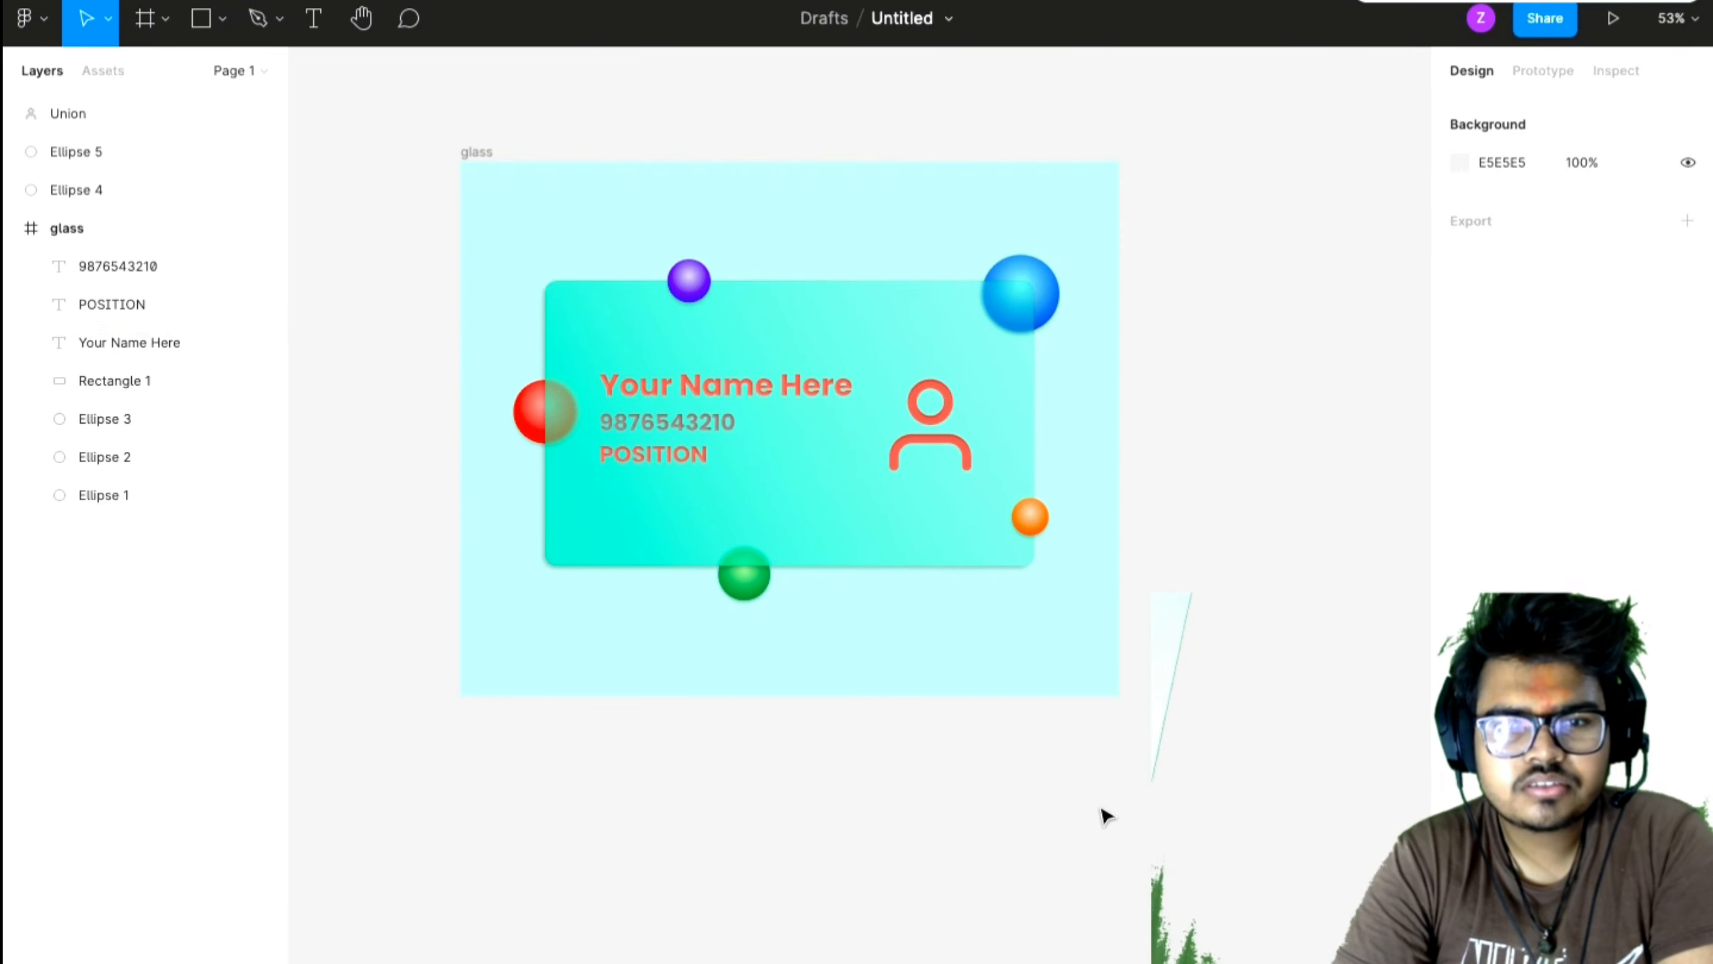
- Inspect the recoloured card text up close and select the whole glass frame
left_click(767, 400)
scroll(768, 401, "up", 5)
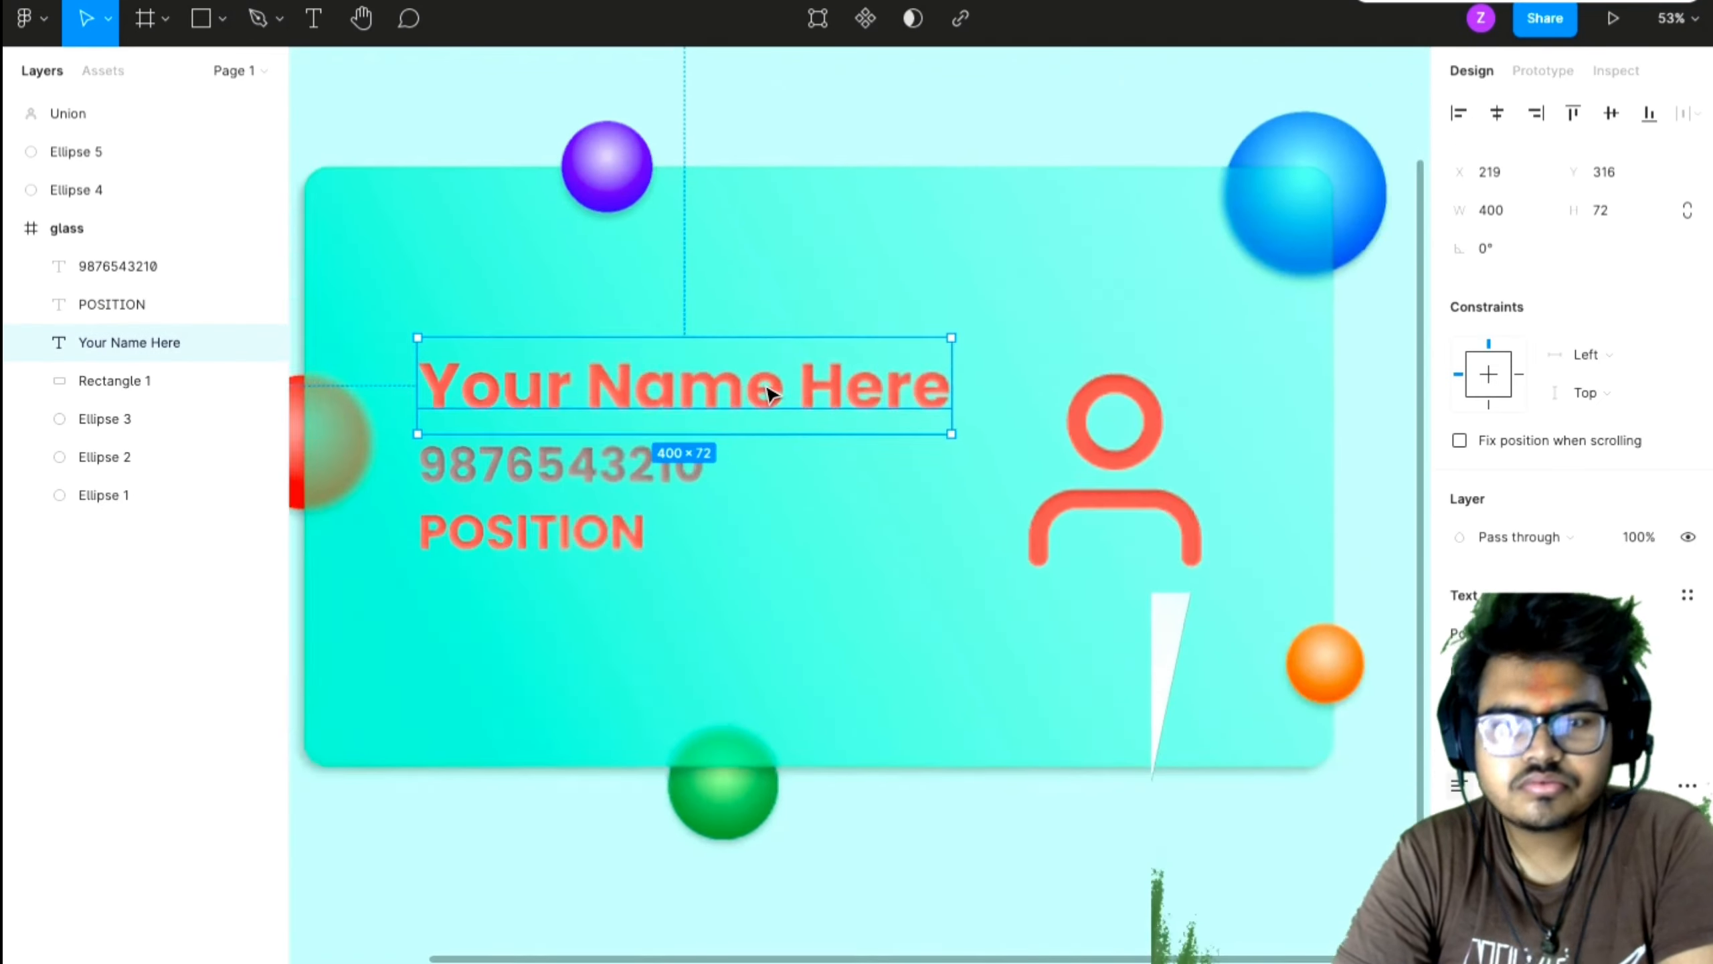
scroll(1047, 930, "down", 5)
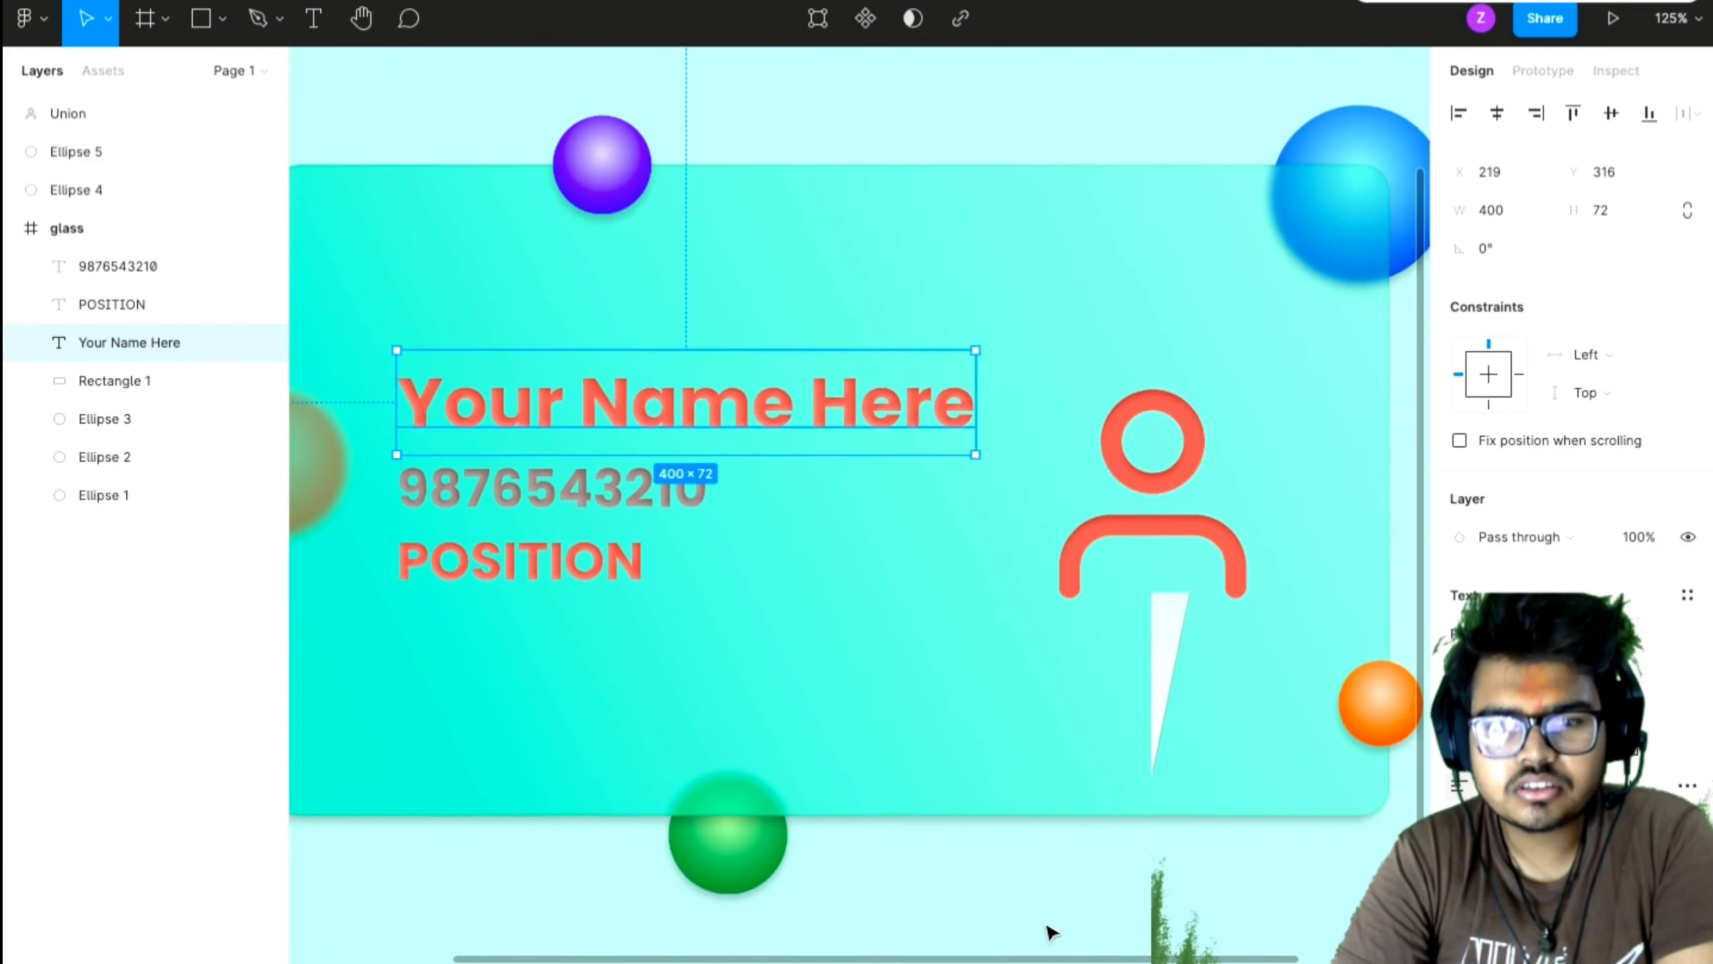
left_click(1091, 331)
scroll(1141, 493, "down", 3)
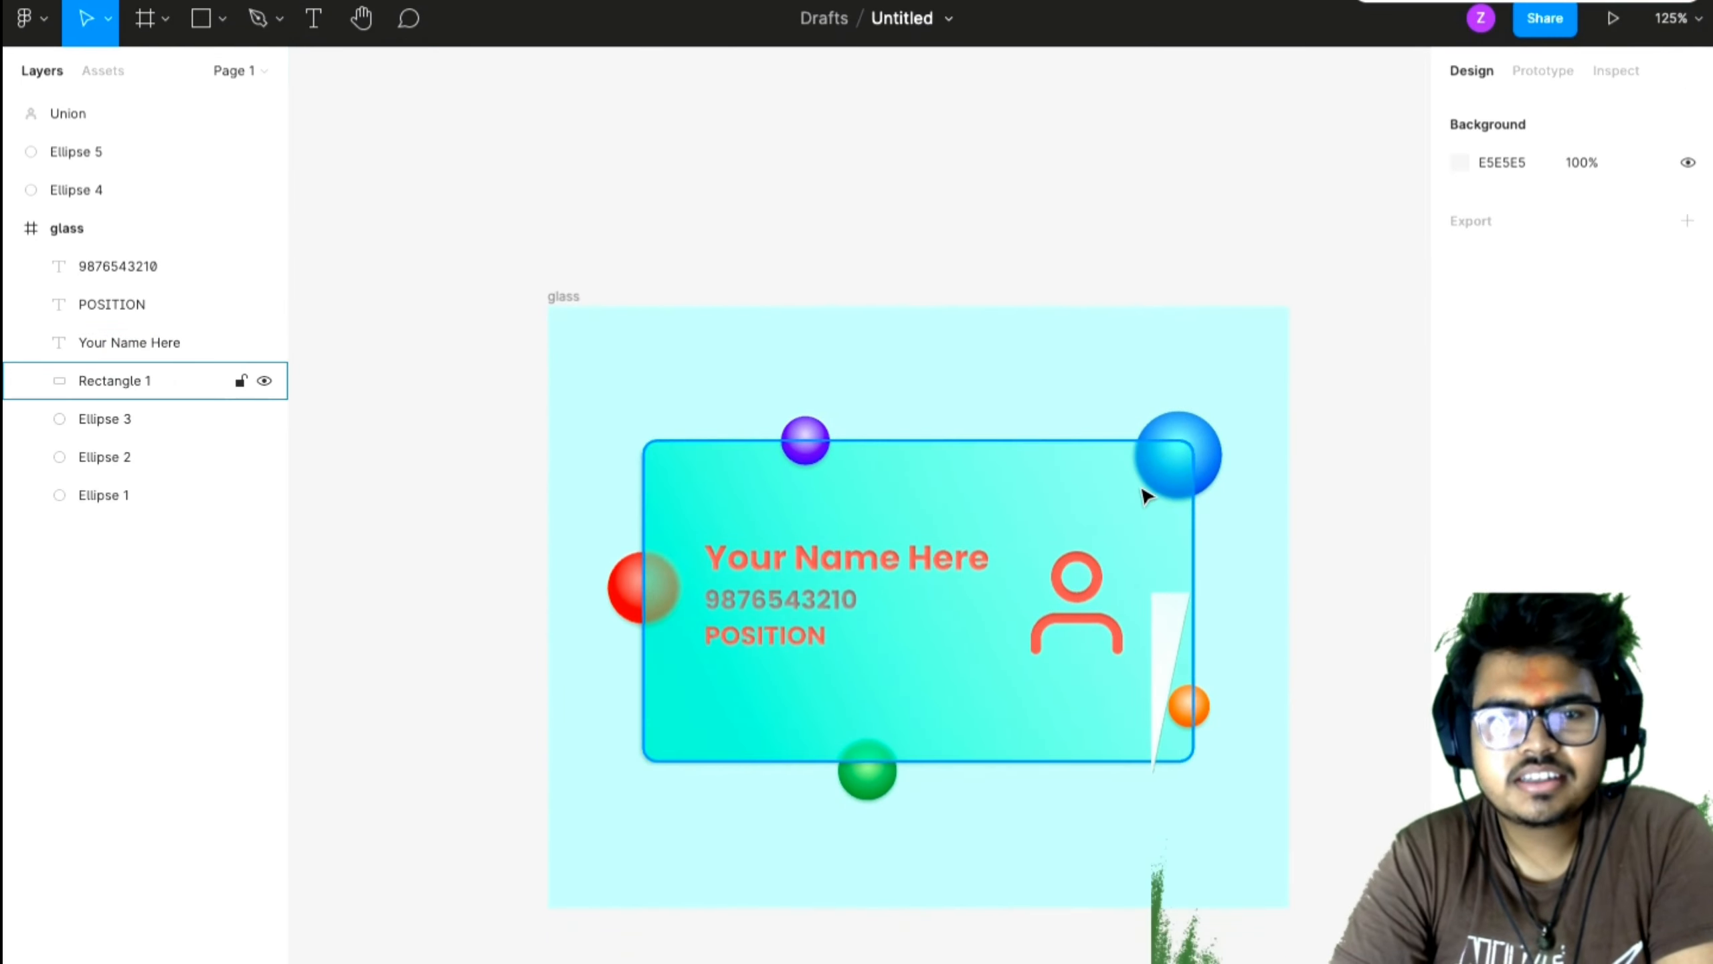
left_click(726, 228)
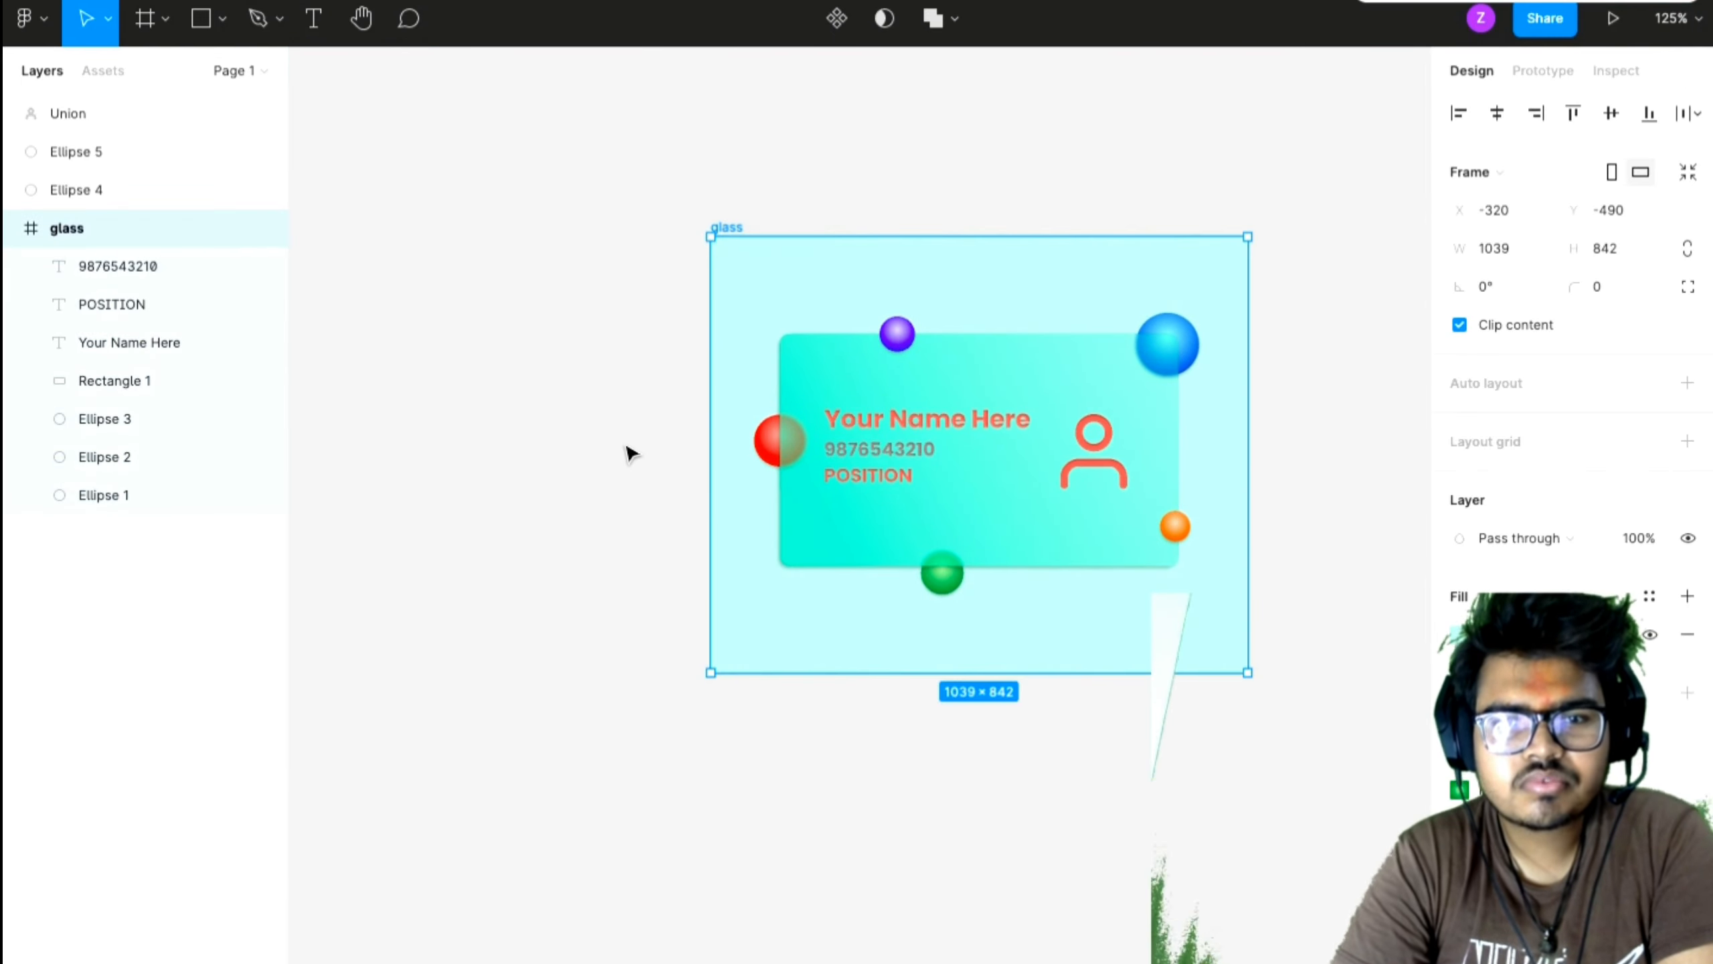
- Rename the glass frame to GLASS CARD
left_click(623, 452)
left_click(727, 227)
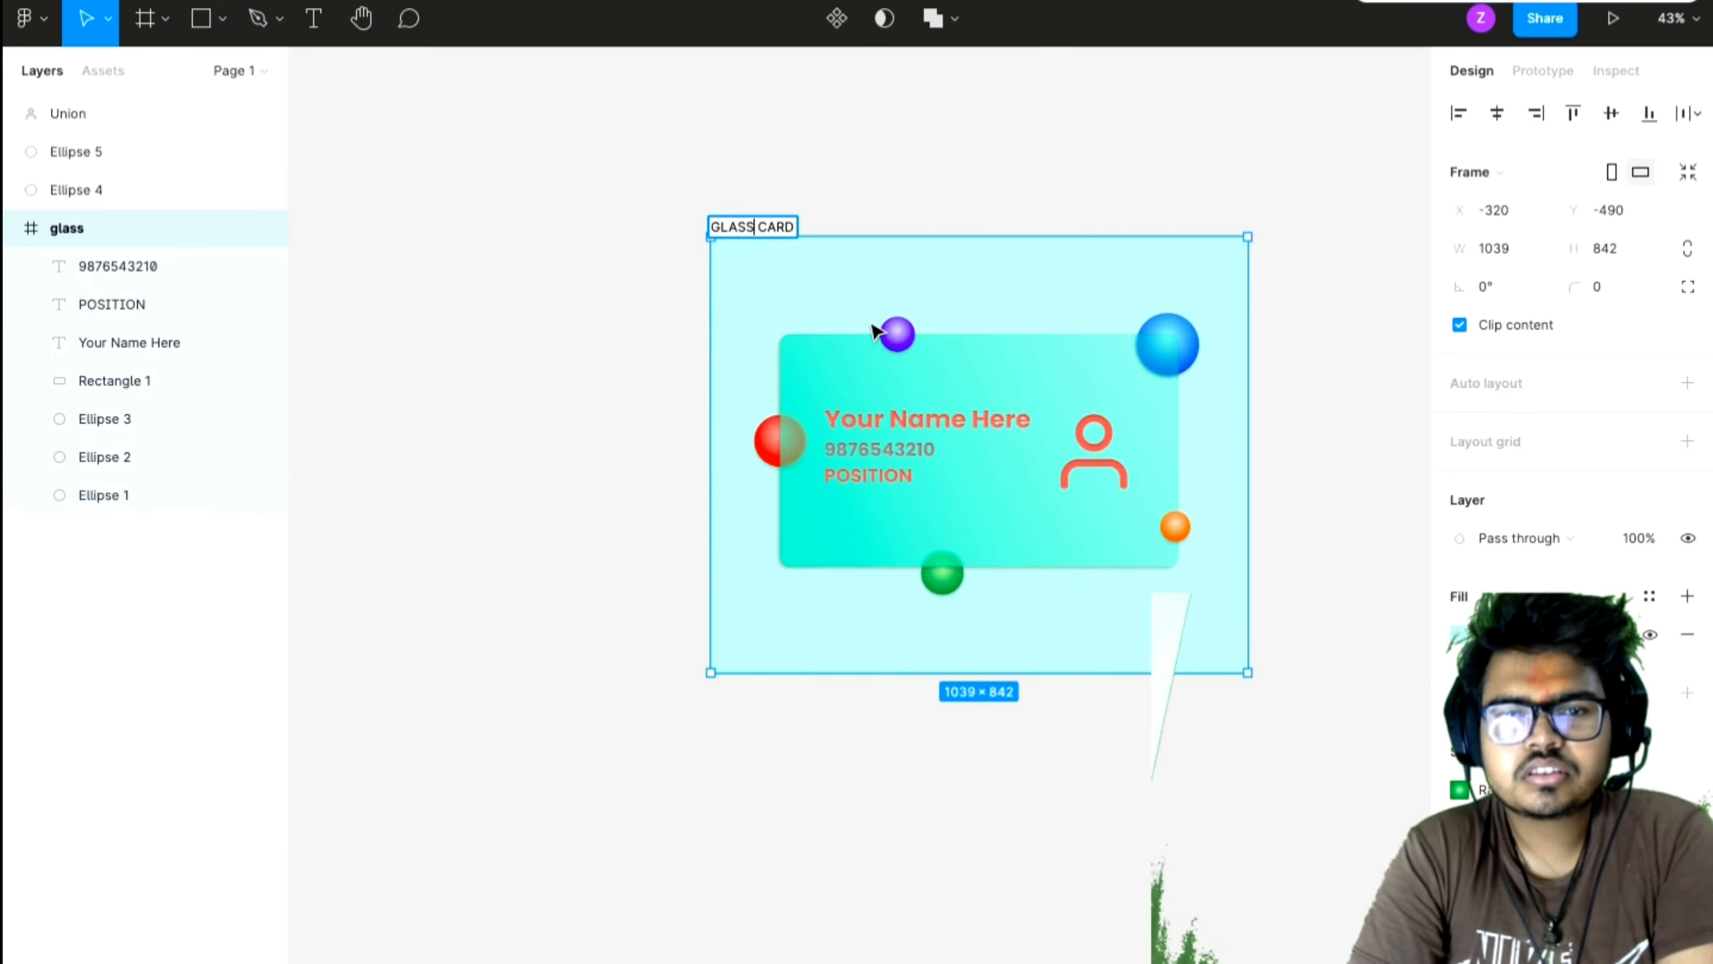
left_click(1212, 328)
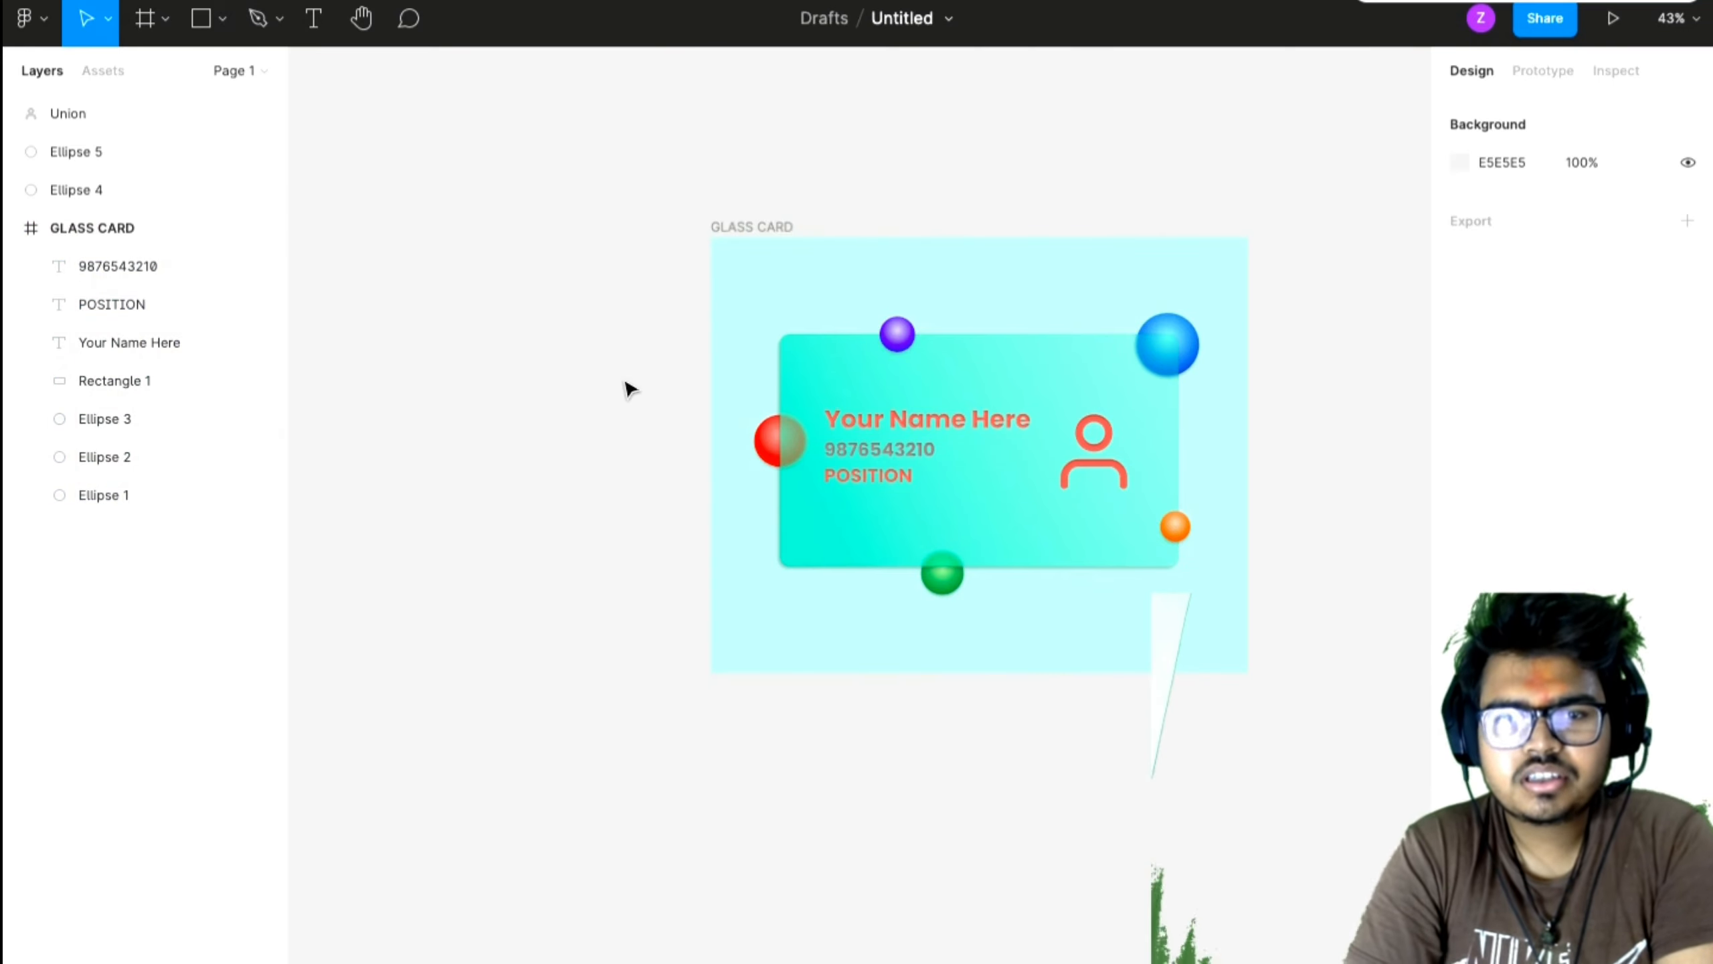
- Round the turquoise card rectangle's corners further to a radius of 37 and deselect it
scroll(895, 573, "right", 5)
scroll(895, 573, "up", 3)
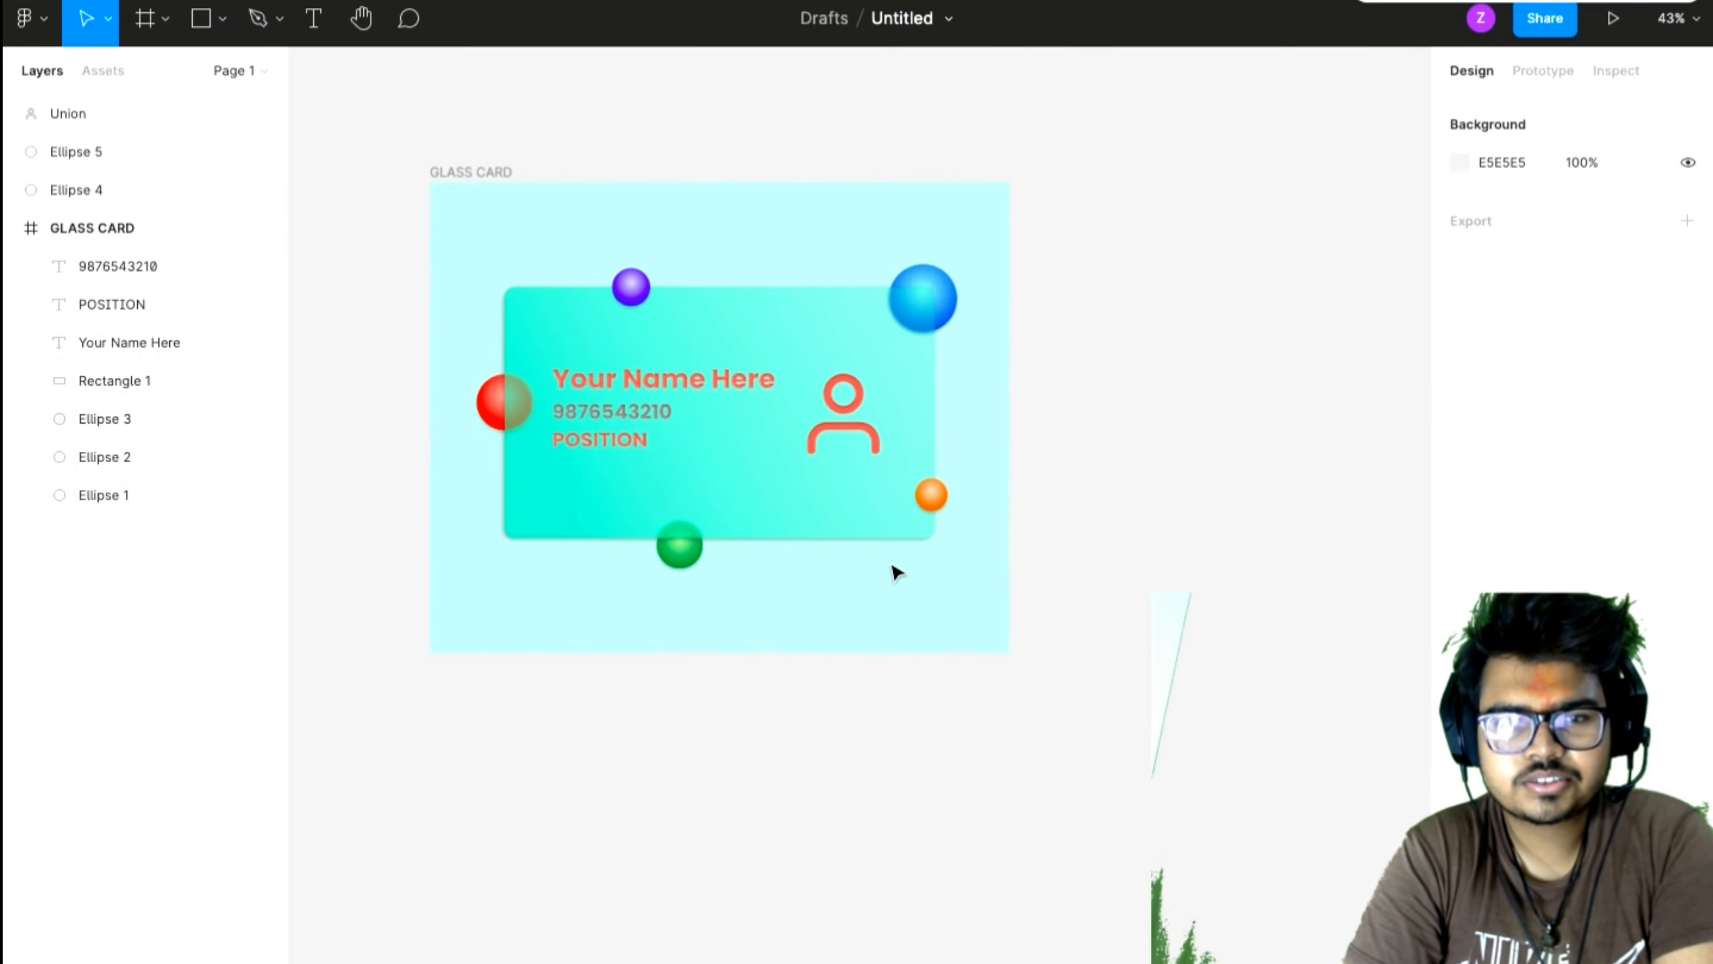
scroll(892, 566, "left", 3)
scroll(891, 566, "up", 3)
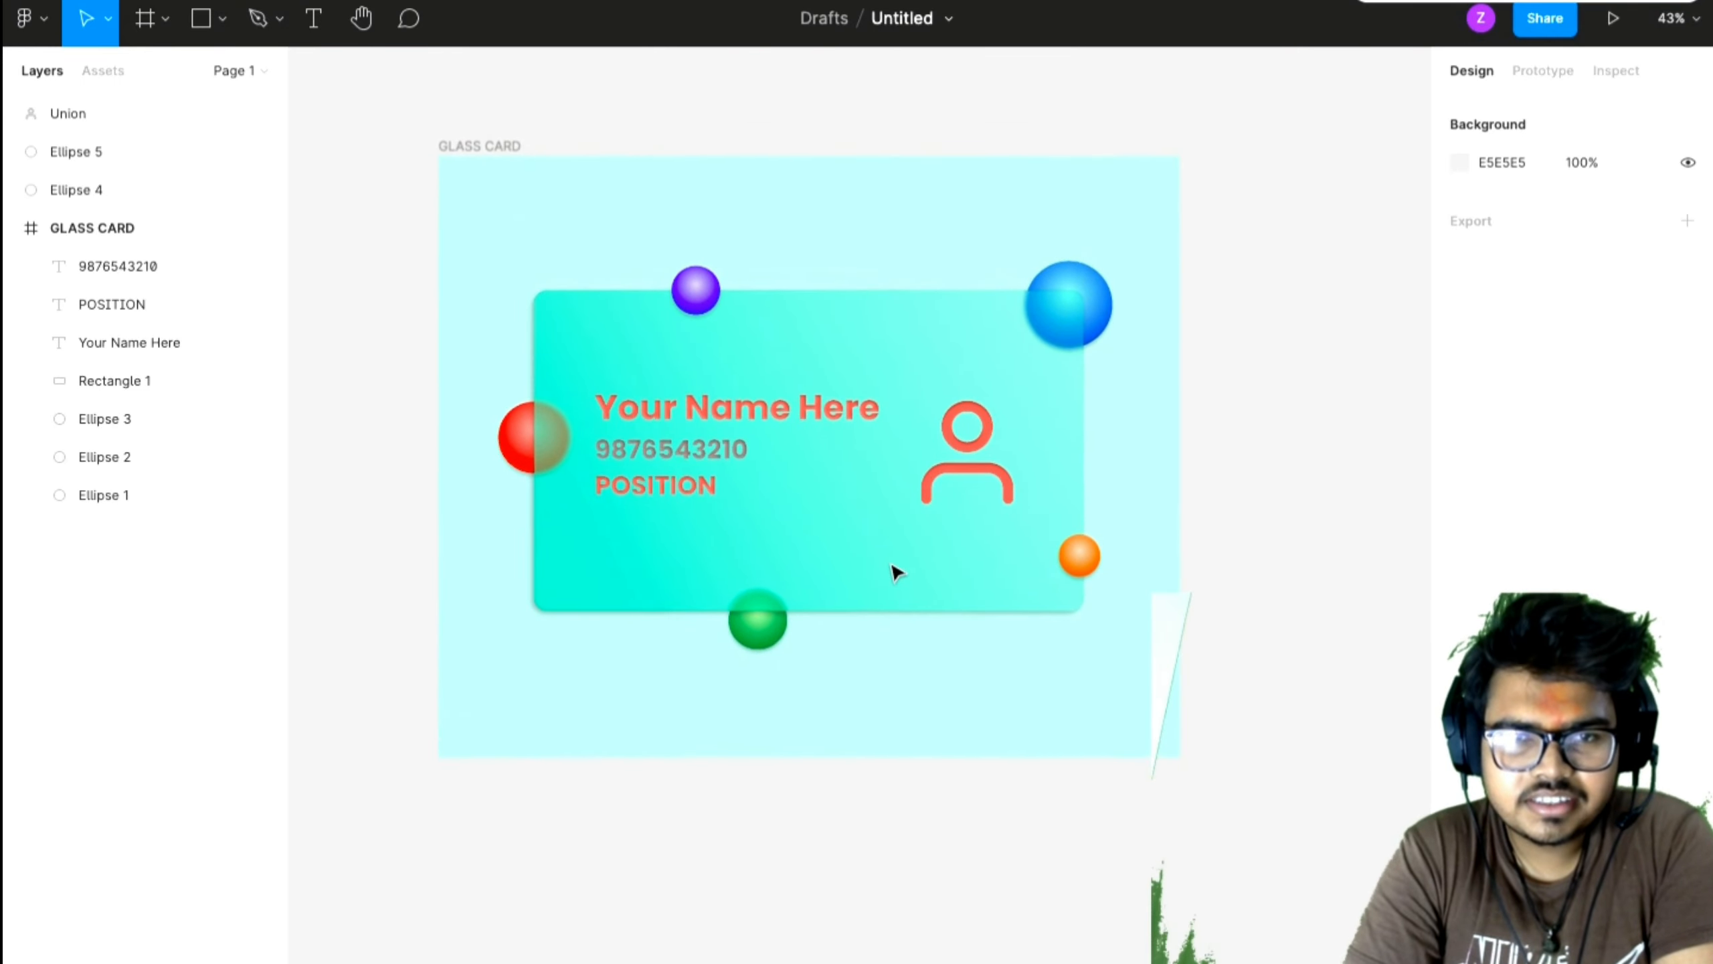
left_click(552, 322)
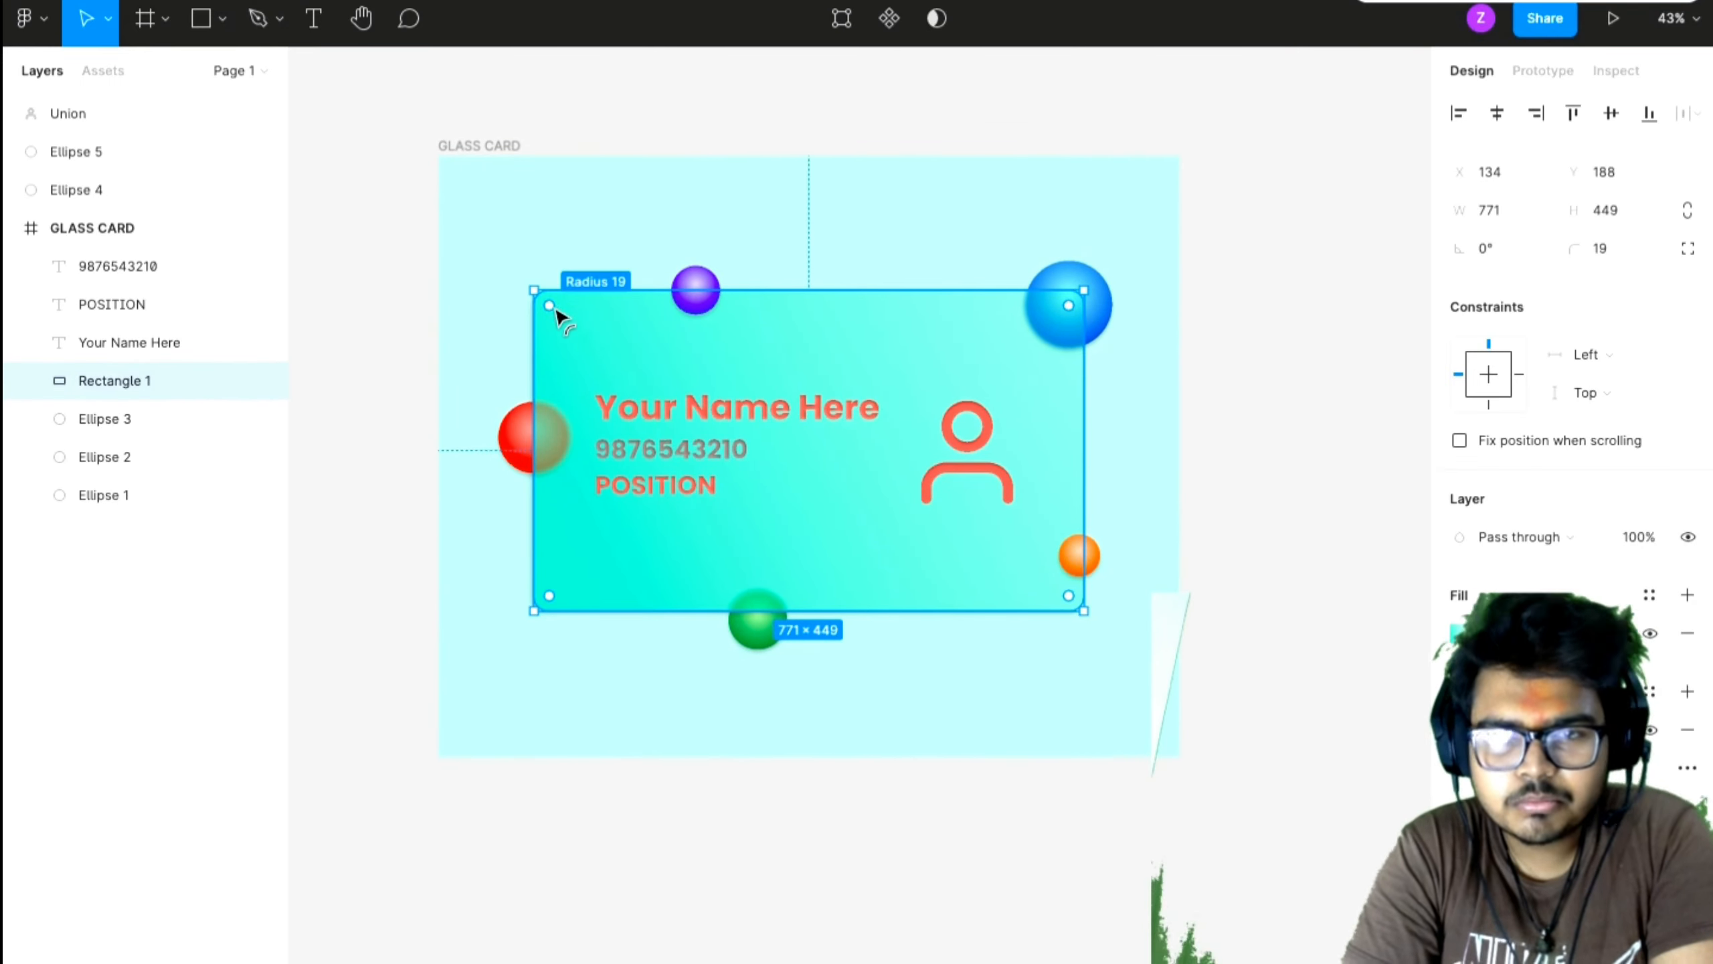
left_click(1272, 399)
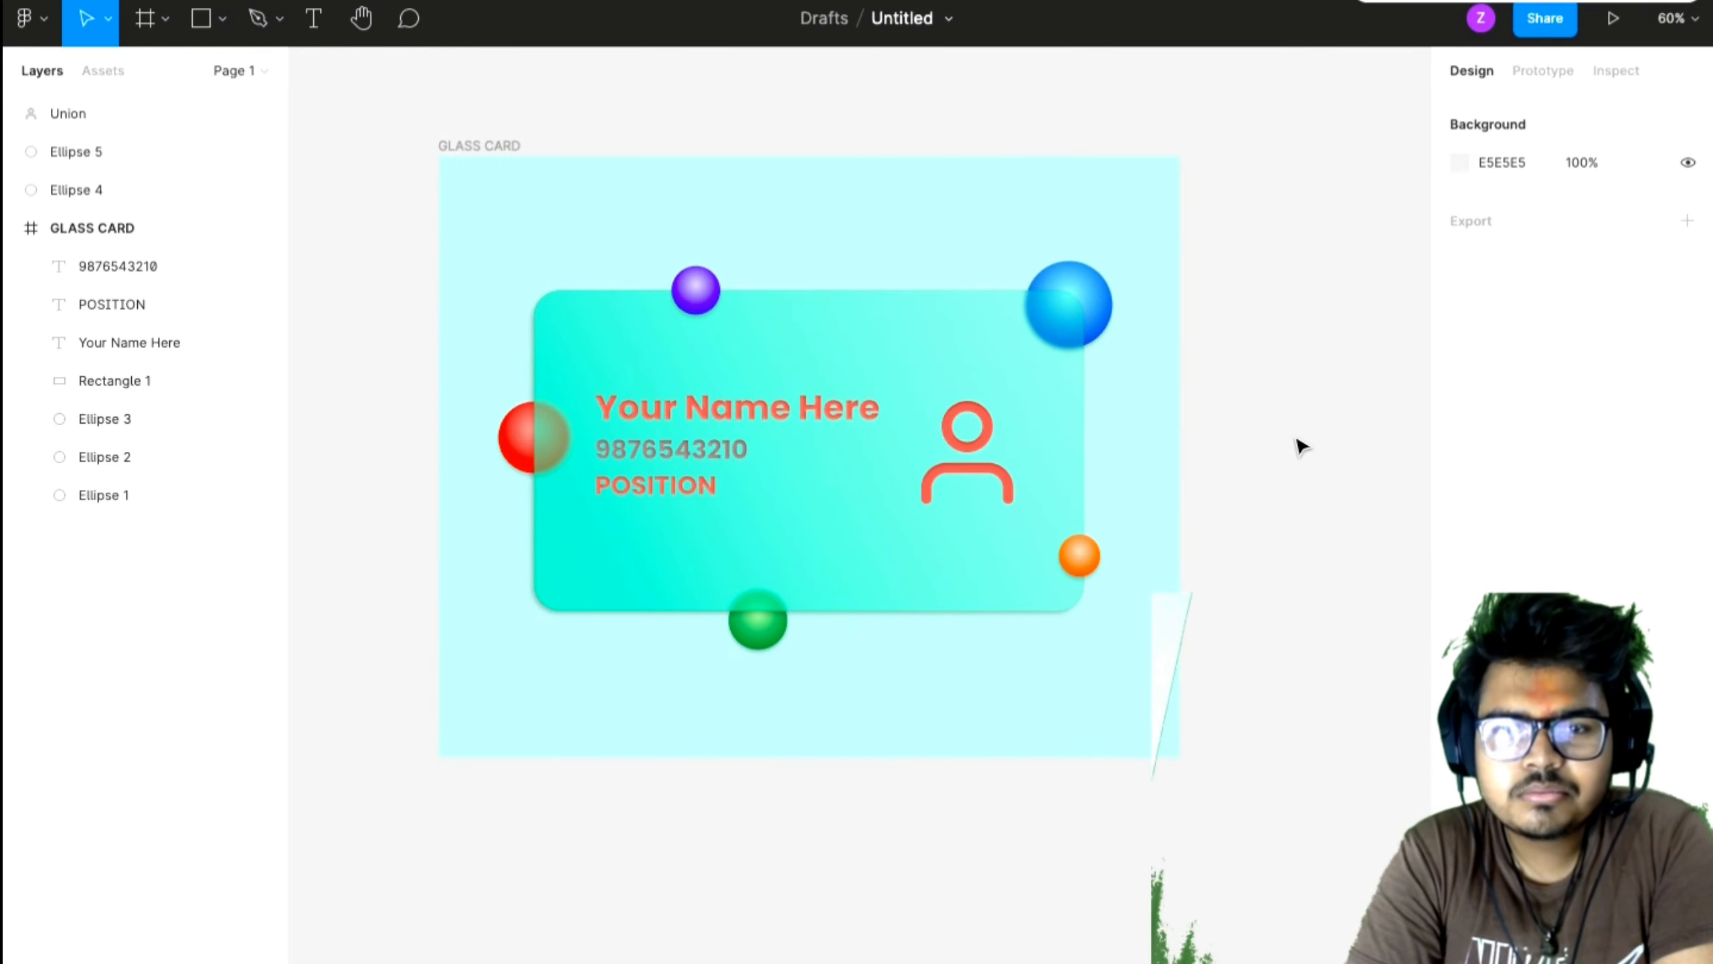
- Raise the card rectangle's background blur to 14 and deselect the card
left_click(1052, 356)
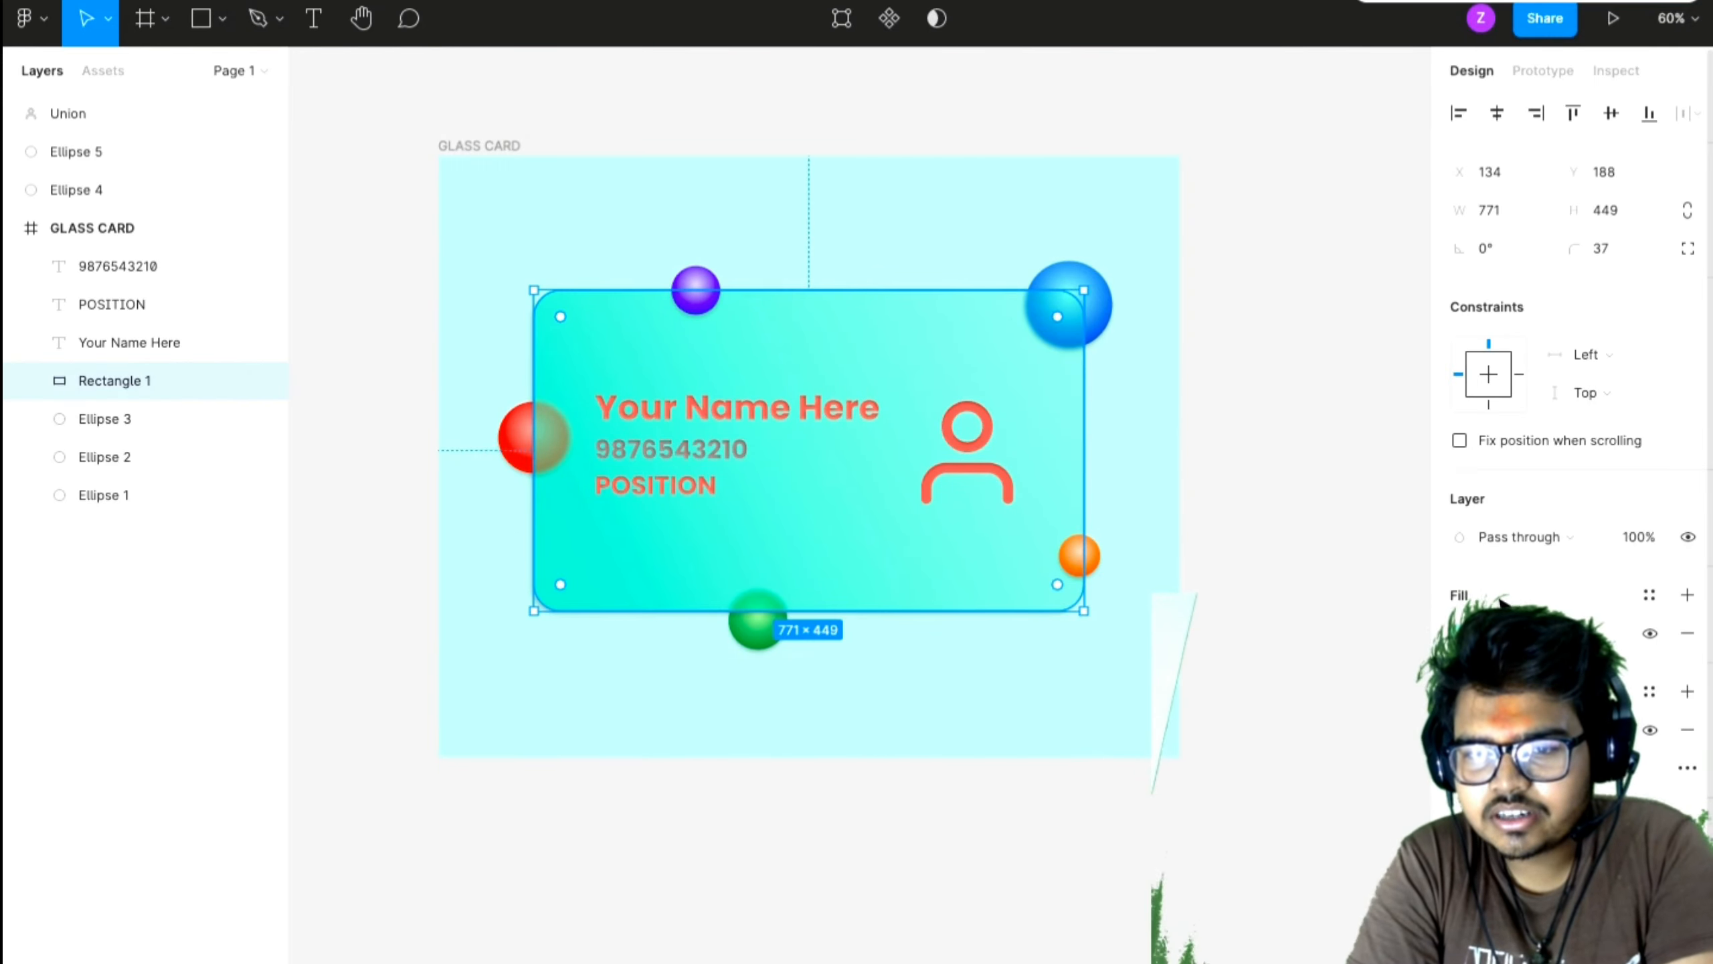
left_click(1460, 864)
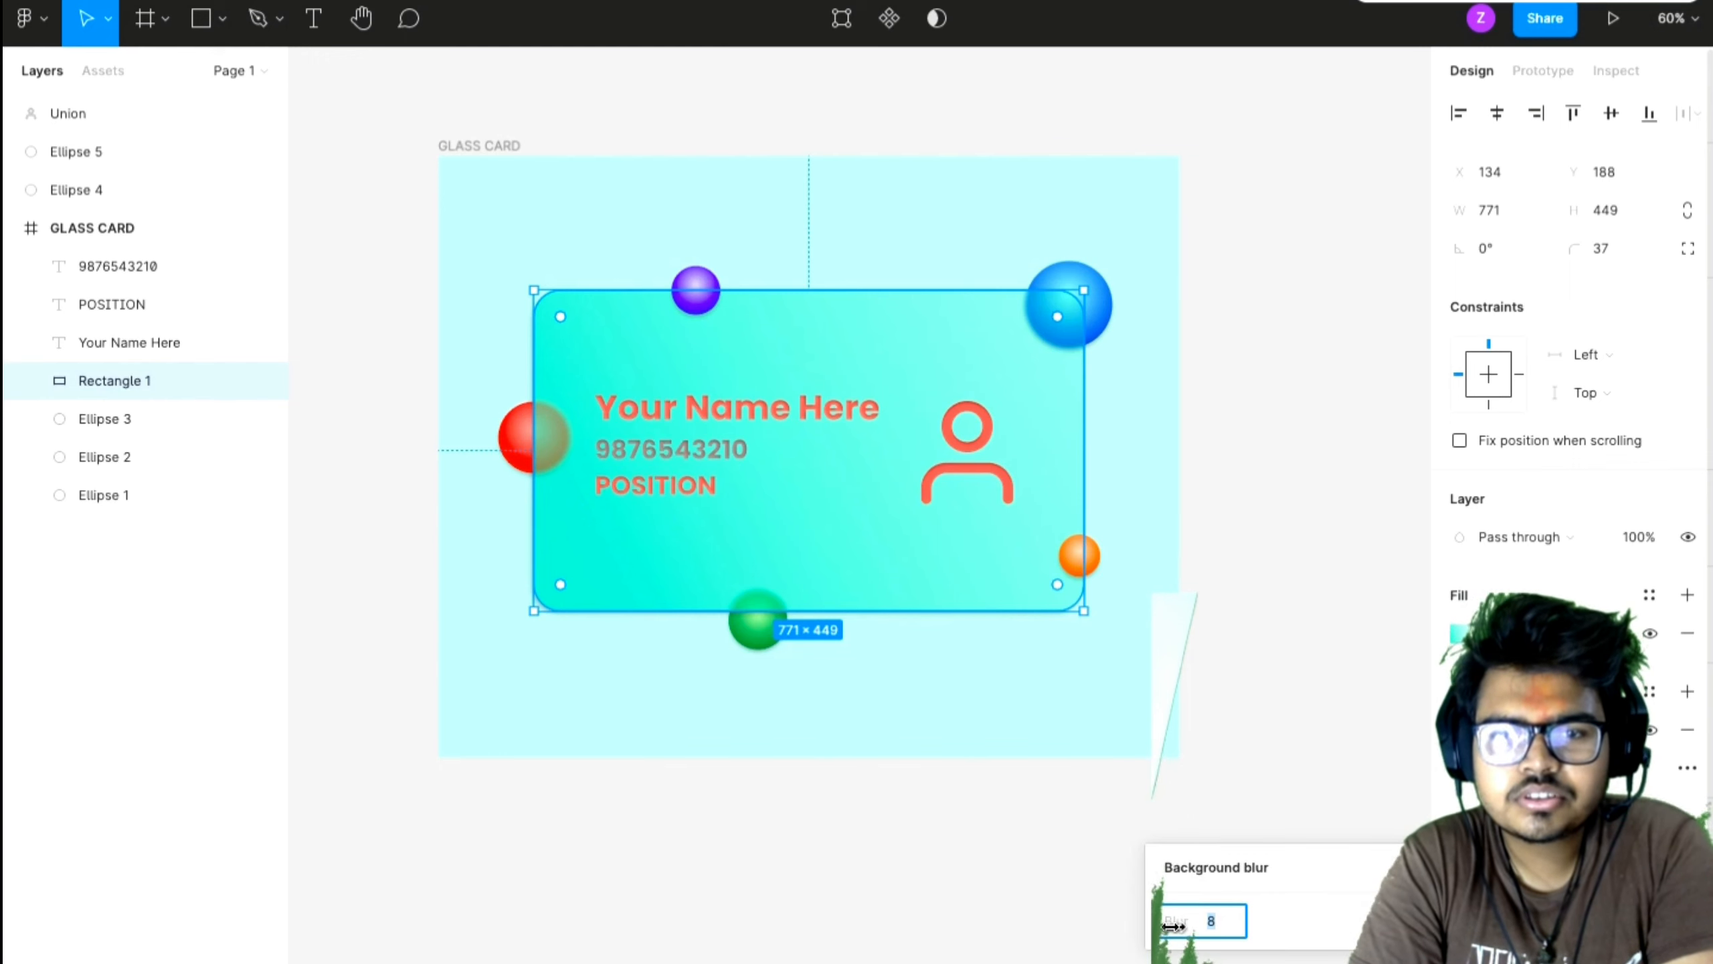
mouse_move(1174, 926)
left_mouse_down()
mouse_move(1209, 925)
mouse_move(1171, 927)
mouse_move(1194, 927)
left_mouse_up()
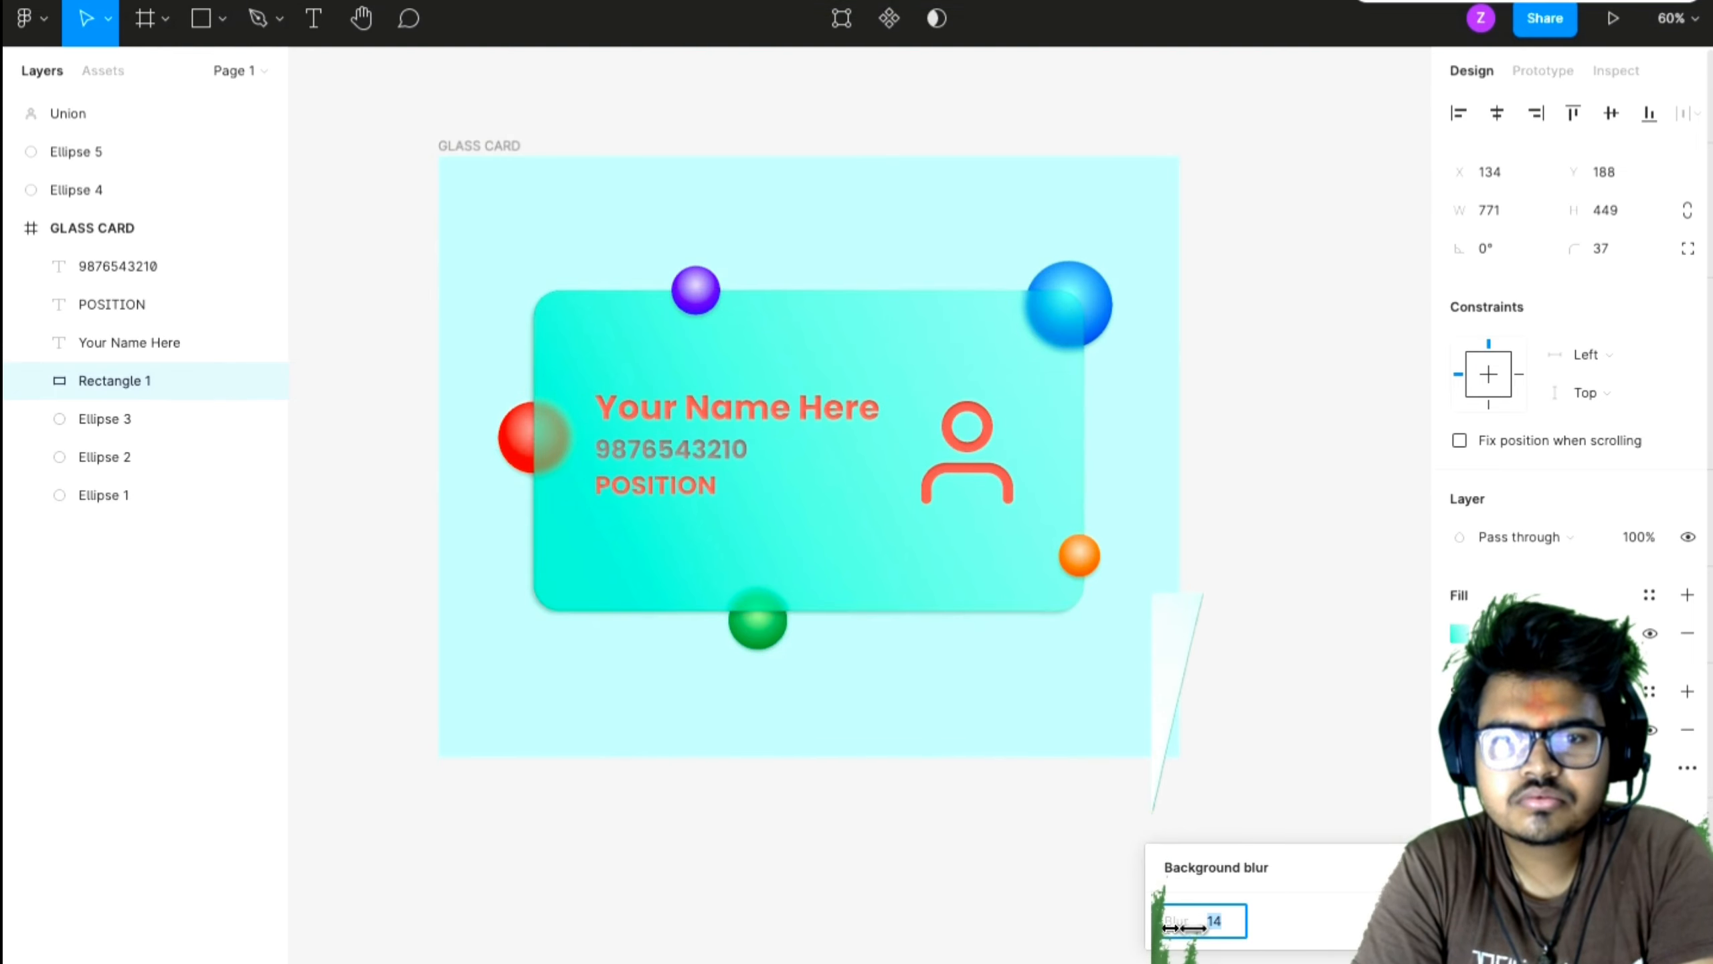
left_click(1256, 638)
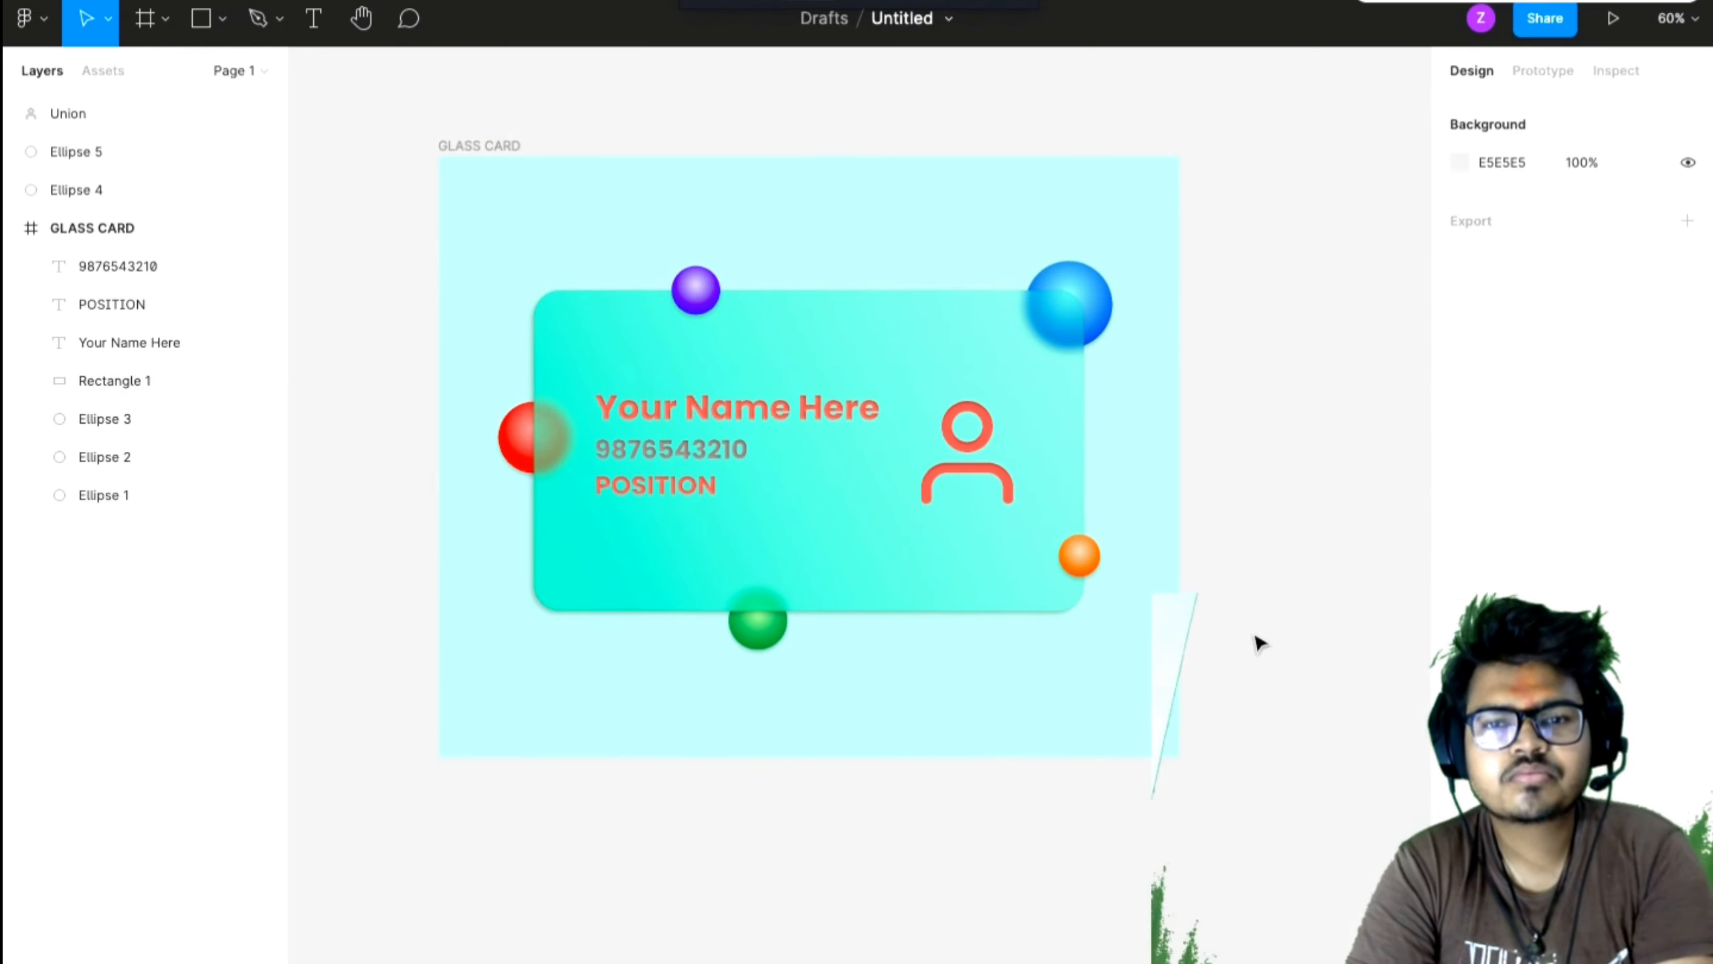